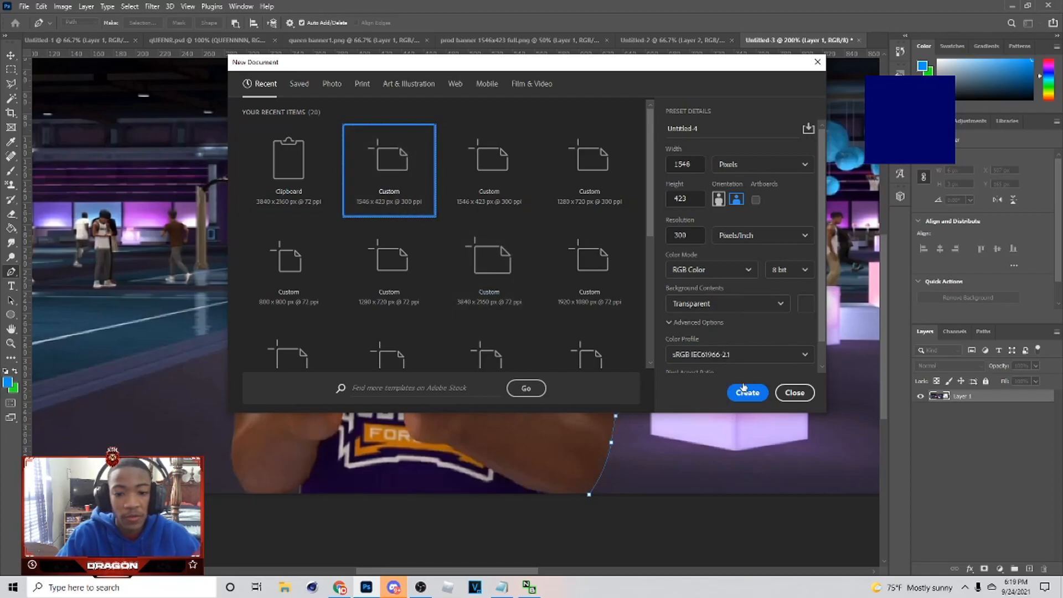
Create a transparent 1546 x 423 px document at 300 pixels/inch and paste in the currently open Twitter photo copied from the browser
{"action": "left_click", "coordinate": [752, 398]}
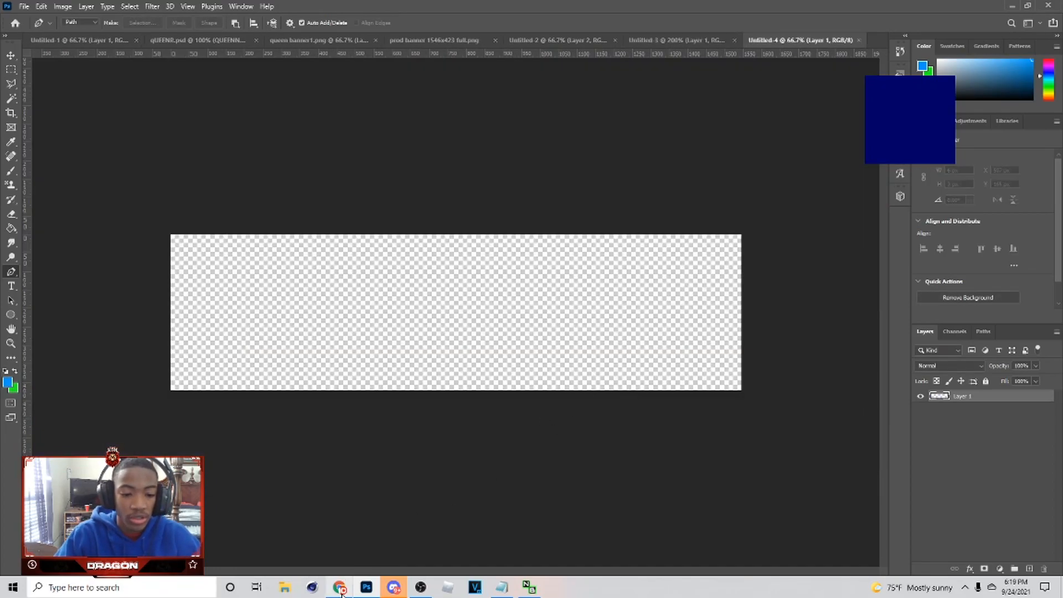
{"action": "left_click", "coordinate": [340, 587]}
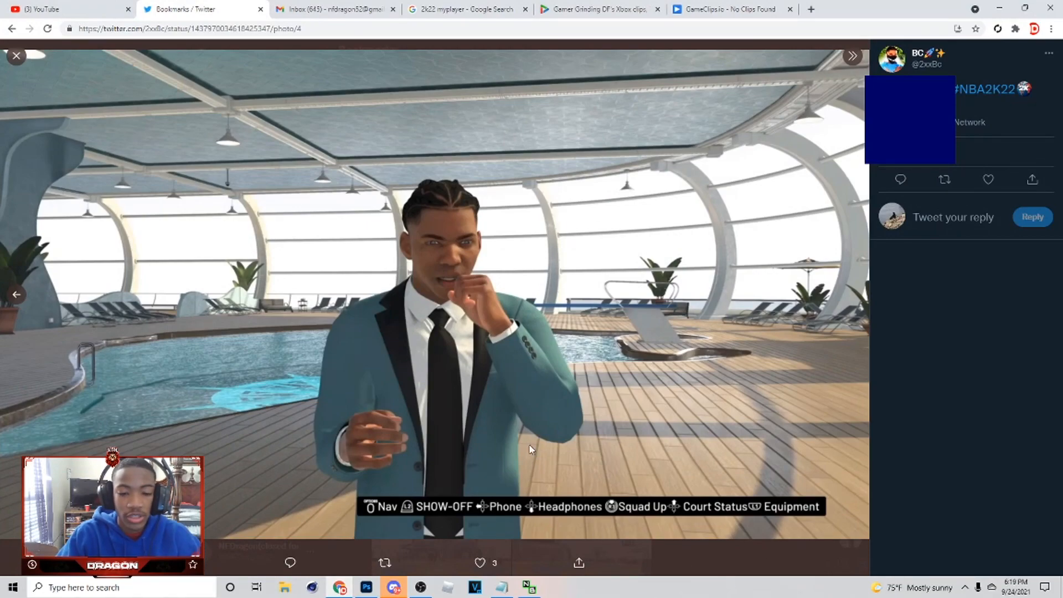
{"action": "right_click", "coordinate": [515, 398]}
{"action": "left_click", "coordinate": [550, 430]}
{"action": "left_click", "coordinate": [366, 587]}
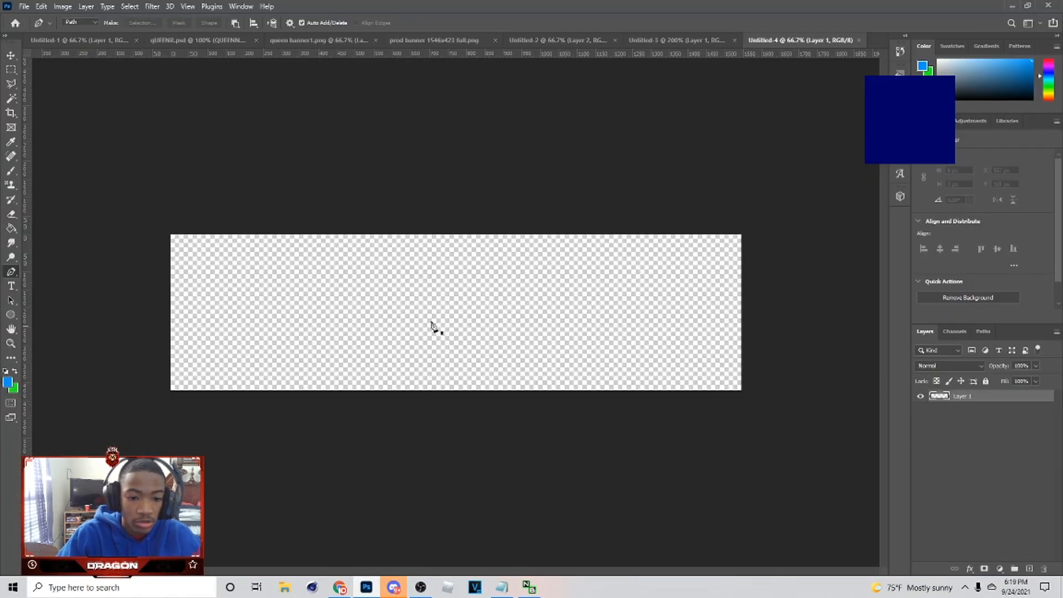
{"action": "key", "text": "ctrl+v"}
Scale the pasted photo down to about 1378 x 776 px and position it so the suited player stands left of the banner's centre
{"action": "left_click", "coordinate": [10, 56]}
{"action": "left_click_drag", "start_coordinate": [521, 308], "coordinate": [67, 58]}
{"action": "left_click_drag", "start_coordinate": [499, 354], "coordinate": [288, 183]}
{"action": "left_click_drag", "start_coordinate": [645, 272], "coordinate": [234, 235]}
{"action": "left_click_drag", "start_coordinate": [875, 221], "coordinate": [116, 168]}
{"action": "left_click_drag", "start_coordinate": [105, 180], "coordinate": [523, 313]}
{"action": "left_click_drag", "start_coordinate": [446, 311], "coordinate": [510, 311]}
{"action": "left_click_drag", "start_coordinate": [594, 311], "coordinate": [576, 312]}
{"action": "left_click_drag", "start_coordinate": [494, 329], "coordinate": [499, 313]}
{"action": "left_click_drag", "start_coordinate": [583, 297], "coordinate": [539, 302]}
{"action": "left_click_drag", "start_coordinate": [426, 324], "coordinate": [497, 328]}
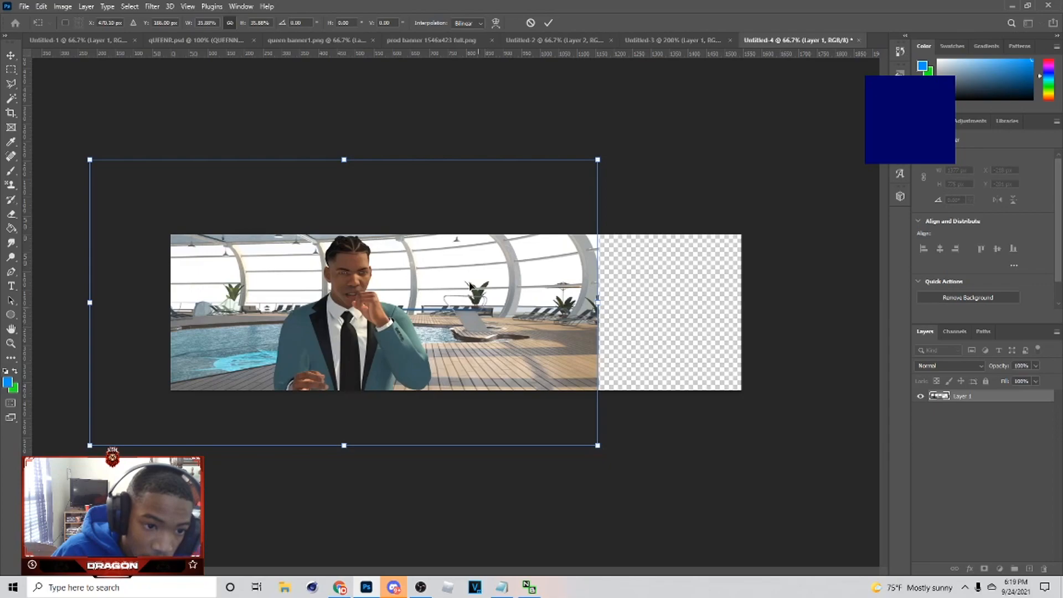
Copy the tweet's second photo, the player with both hands raised, from the browser and paste it into the banner document
{"action": "left_click", "coordinate": [340, 587]}
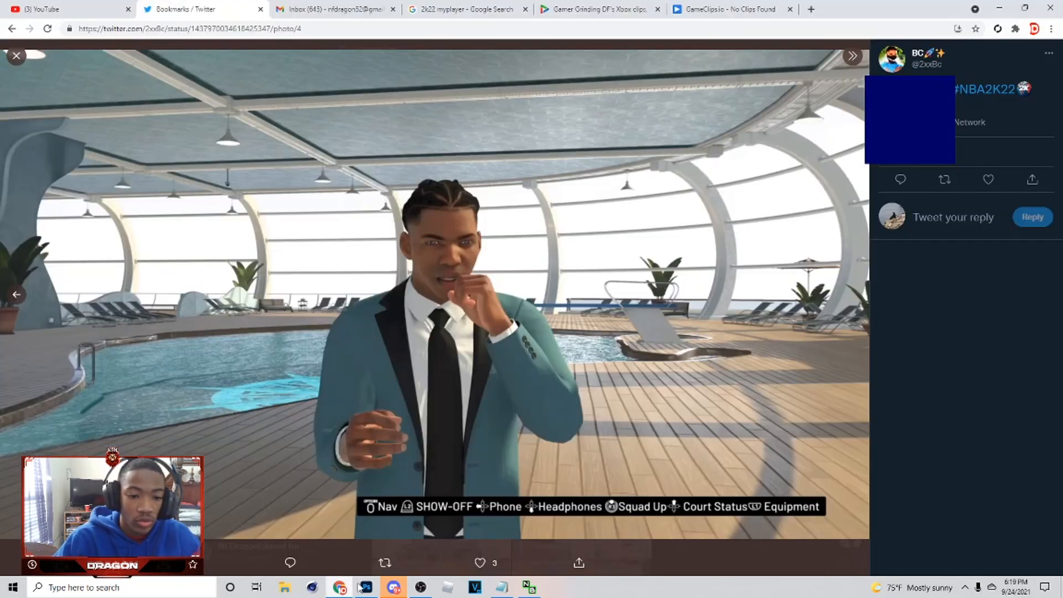
{"action": "left_click", "coordinate": [17, 293]}
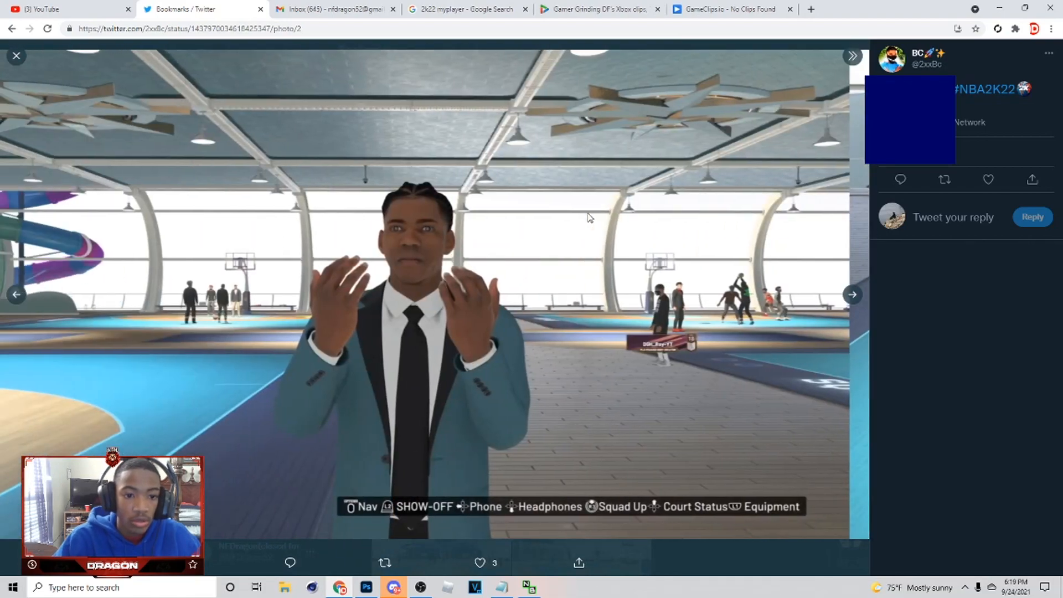
{"action": "right_click", "coordinate": [585, 217]}
{"action": "left_click", "coordinate": [614, 248]}
{"action": "left_click", "coordinate": [366, 591]}
{"action": "key", "text": "ctrl+v"}
Scale the second photo to about 1445 x 813 px and place it over the banner's left part, beneath the first photo
{"action": "left_click_drag", "start_coordinate": [523, 382], "coordinate": [135, 173]}
{"action": "left_click_drag", "start_coordinate": [500, 330], "coordinate": [171, 93]}
{"action": "left_click_drag", "start_coordinate": [331, 277], "coordinate": [542, 215]}
{"action": "key", "text": "ctrl+z"}
{"action": "key", "text": "ctrl+z"}
{"action": "key", "text": "ctrl+z"}
{"action": "key", "text": "ctrl+z"}
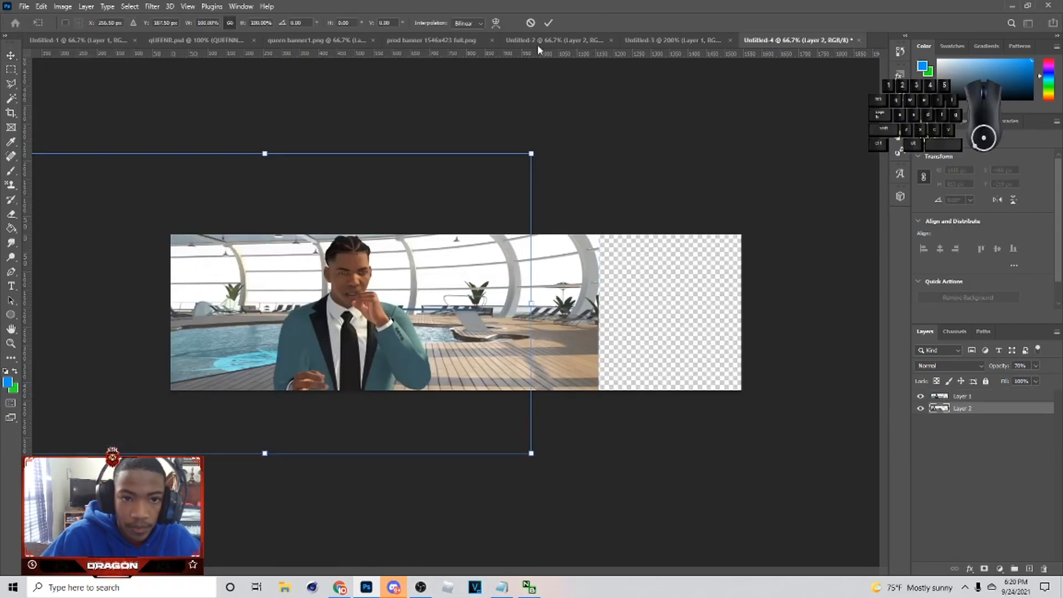
{"action": "left_click", "coordinate": [533, 22]}
On Layer 1, start a Pen path at the jacket's lower edge and trace the underside of the player's bent elbow
{"action": "left_click", "coordinate": [578, 310], "text": "ctrl"}
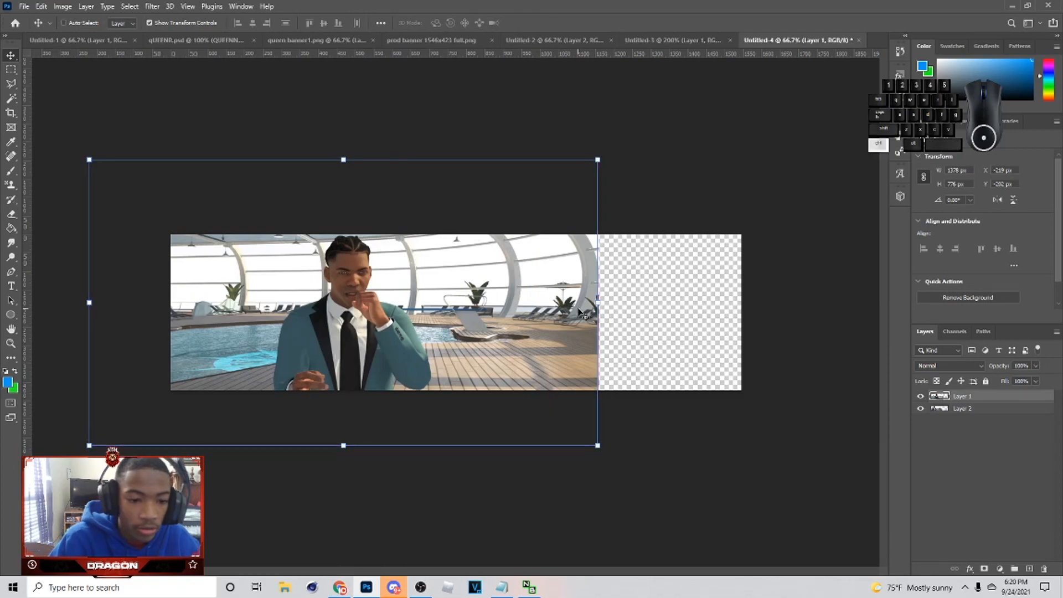
{"action": "key", "text": "ctrl+plus"}
{"action": "key", "text": "ctrl+plus"}
{"action": "left_click_drag", "start_coordinate": [561, 572], "coordinate": [518, 571]}
{"action": "key", "text": "p"}
{"action": "scroll", "coordinate": [454, 509], "scroll_direction": "down", "scroll_amount": 3}
{"action": "left_click", "coordinate": [465, 492]}
{"action": "left_click", "coordinate": [464, 441]}
{"action": "left_click", "coordinate": [475, 456]}
{"action": "left_click", "coordinate": [485, 466]}
{"action": "left_click", "coordinate": [492, 474]}
{"action": "left_click", "coordinate": [499, 479]}
{"action": "left_click", "coordinate": [505, 483]}
{"action": "left_click", "coordinate": [516, 488]}
{"action": "left_click", "coordinate": [530, 491]}
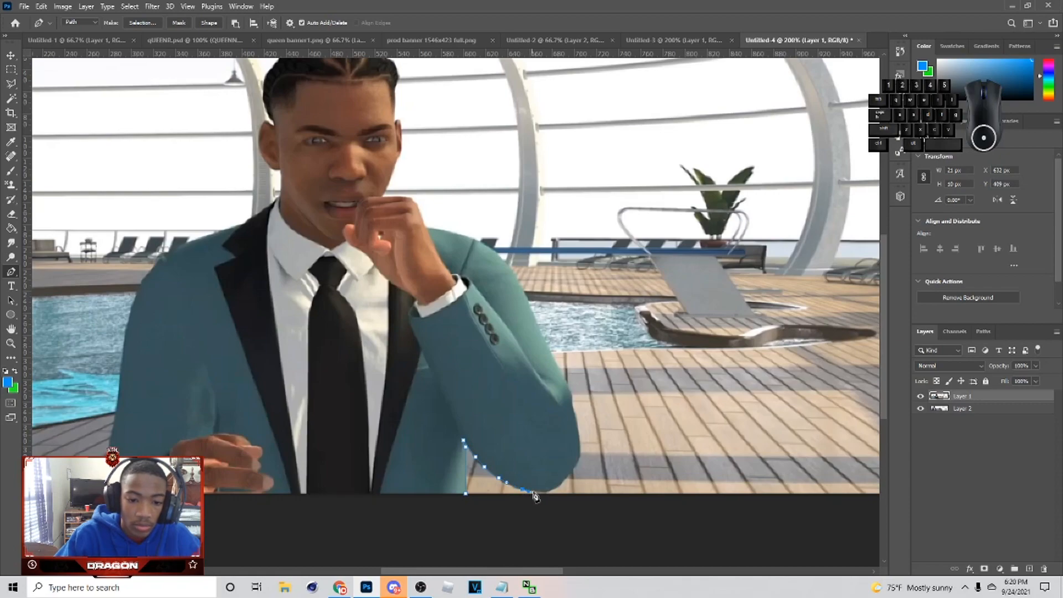
Continue the path around the elbow and up the outer sleeve and shoulder to the player's raised hand
{"action": "left_click_drag", "start_coordinate": [572, 468], "coordinate": [570, 396]}
{"action": "left_click", "coordinate": [573, 469], "text": "alt"}
{"action": "left_click", "coordinate": [577, 433], "text": "alt"}
{"action": "key", "text": "ctrl+z"}
{"action": "key", "text": "ctrl+z"}
{"action": "left_click", "coordinate": [580, 437], "text": "alt"}
{"action": "left_click", "coordinate": [574, 411], "text": "alt"}
{"action": "left_click", "coordinate": [564, 380]}
{"action": "left_click", "coordinate": [526, 300]}
{"action": "left_click", "coordinate": [513, 269]}
{"action": "left_click_drag", "start_coordinate": [440, 230], "coordinate": [354, 238]}
{"action": "left_click", "coordinate": [440, 230], "text": "alt"}
Trace the path over the knuckles of the raised hand and up the player's cheek
{"action": "scroll", "coordinate": [430, 269], "scroll_direction": "up", "scroll_amount": 1}
{"action": "left_click", "coordinate": [383, 233], "text": "alt"}
{"action": "left_click_drag", "start_coordinate": [384, 229], "coordinate": [401, 181]}
{"action": "key", "text": "ctrl+z"}
{"action": "left_click", "coordinate": [398, 189]}
{"action": "key", "text": "ctrl+z"}
{"action": "left_click", "coordinate": [384, 229], "text": "alt"}
{"action": "key", "text": "ctrl+z"}
{"action": "left_click", "coordinate": [396, 195], "text": "alt"}
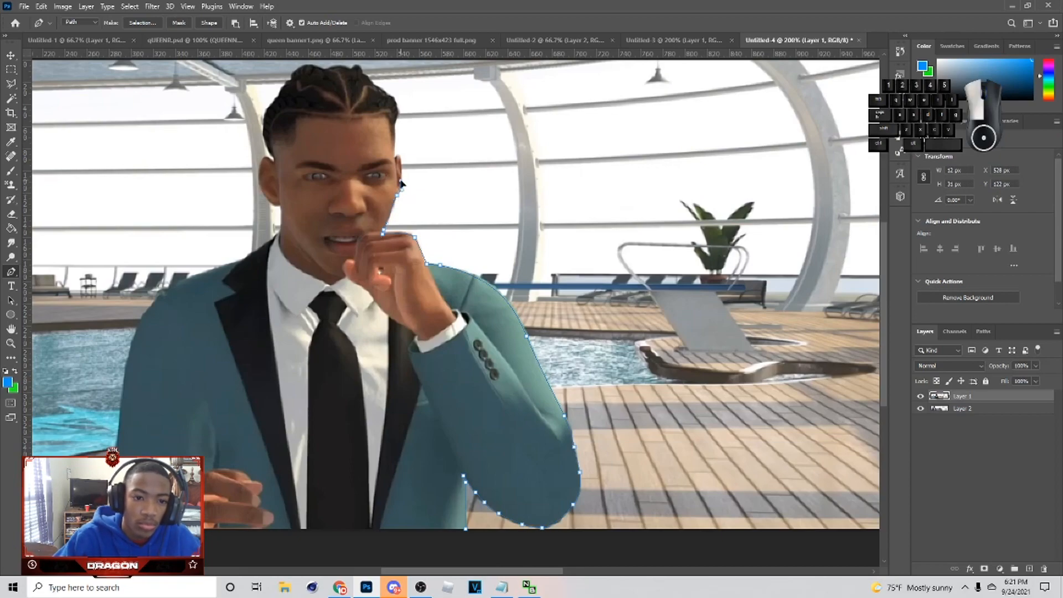
Trace the path around the nearer ear and across the top of the player's braided hair
{"action": "left_click", "coordinate": [401, 157]}
{"action": "left_click", "coordinate": [394, 145]}
{"action": "left_click", "coordinate": [393, 129]}
{"action": "scroll", "coordinate": [394, 131], "scroll_direction": "up", "scroll_amount": 1}
{"action": "left_click", "coordinate": [398, 156]}
{"action": "left_click", "coordinate": [394, 143]}
{"action": "left_click", "coordinate": [380, 132]}
{"action": "left_click_drag", "start_coordinate": [372, 129], "coordinate": [310, 121]}
Continue the path down the far side of the hair and around the player's other ear
{"action": "left_click_drag", "start_coordinate": [295, 116], "coordinate": [283, 134]}
{"action": "left_click", "coordinate": [295, 116], "text": "alt"}
{"action": "left_click", "coordinate": [291, 127]}
{"action": "left_click", "coordinate": [264, 181]}
{"action": "left_click", "coordinate": [267, 191]}
{"action": "left_click", "coordinate": [272, 199]}
{"action": "left_click", "coordinate": [275, 208]}
{"action": "left_click", "coordinate": [266, 203]}
{"action": "left_click", "coordinate": [259, 220]}
{"action": "left_click", "coordinate": [269, 243]}
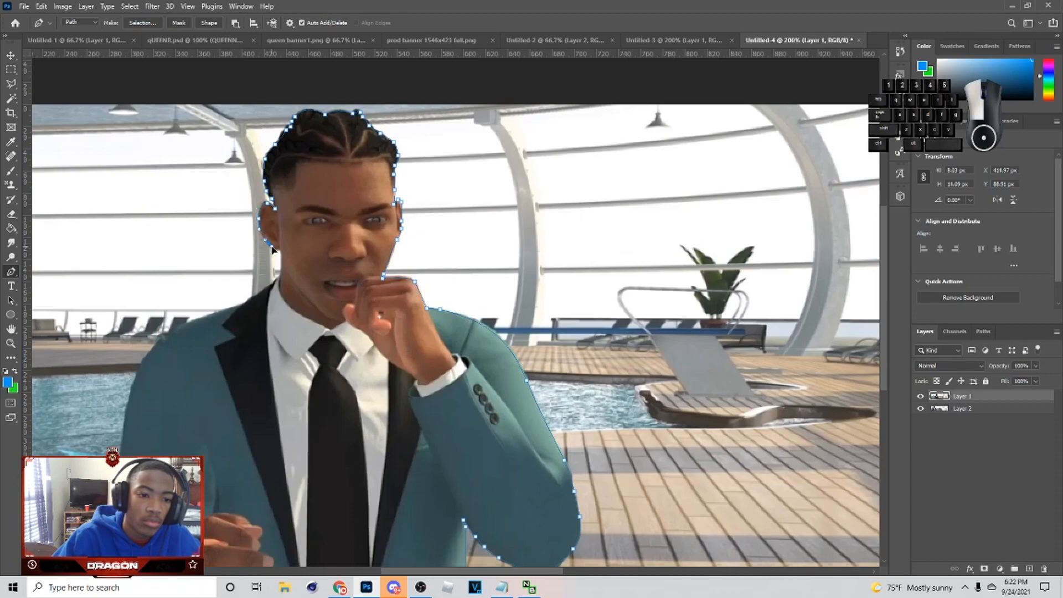
Trace the path down the neck and lapel, over the shoulder and along the outer sleeve to the photo's lower edge
{"action": "left_click", "coordinate": [275, 250]}
{"action": "left_click_drag", "start_coordinate": [279, 250], "coordinate": [281, 251]}
{"action": "scroll", "coordinate": [246, 266], "scroll_direction": "down", "scroll_amount": 1}
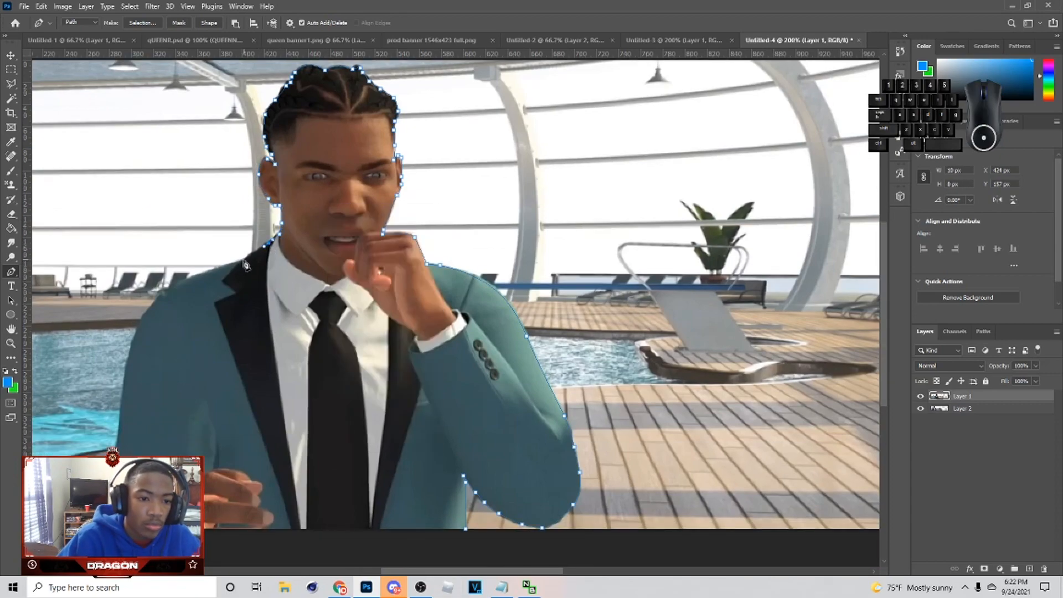
{"action": "left_click", "coordinate": [173, 284]}
{"action": "left_click_drag", "start_coordinate": [145, 315], "coordinate": [123, 320]}
{"action": "scroll", "coordinate": [137, 335], "scroll_direction": "down", "scroll_amount": 1}
{"action": "scroll", "coordinate": [121, 333], "scroll_direction": "down", "scroll_amount": 1}
{"action": "left_click_drag", "start_coordinate": [115, 347], "coordinate": [114, 353]}
{"action": "left_click", "coordinate": [109, 389]}
{"action": "left_click", "coordinate": [112, 425]}
Close the path below the canvas and convert it into a new anti-aliased selection
{"action": "left_click", "coordinate": [157, 451]}
{"action": "left_click", "coordinate": [395, 475]}
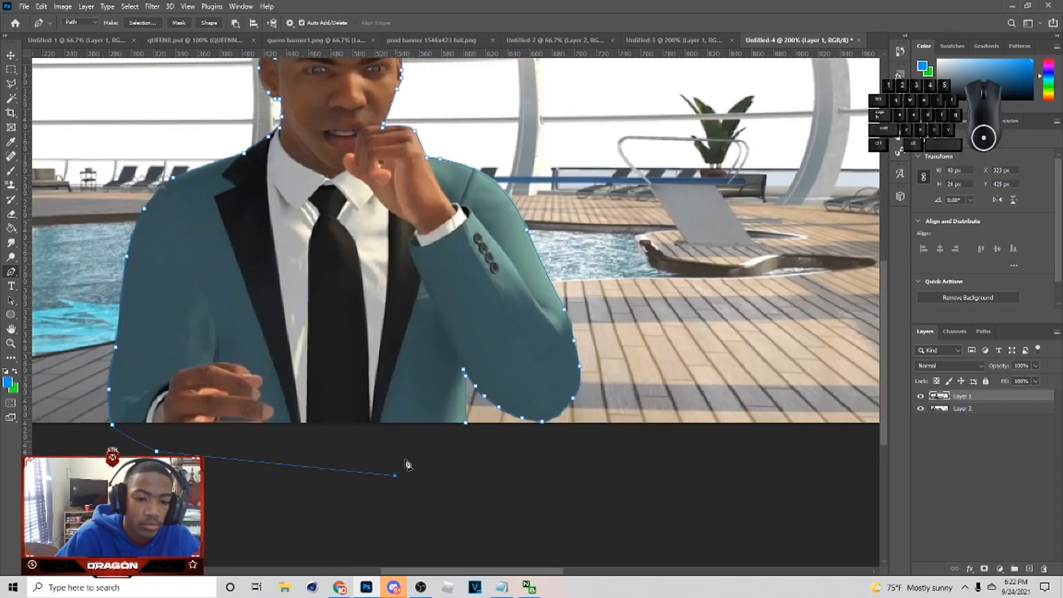
{"action": "key", "text": "ctrl+minus"}
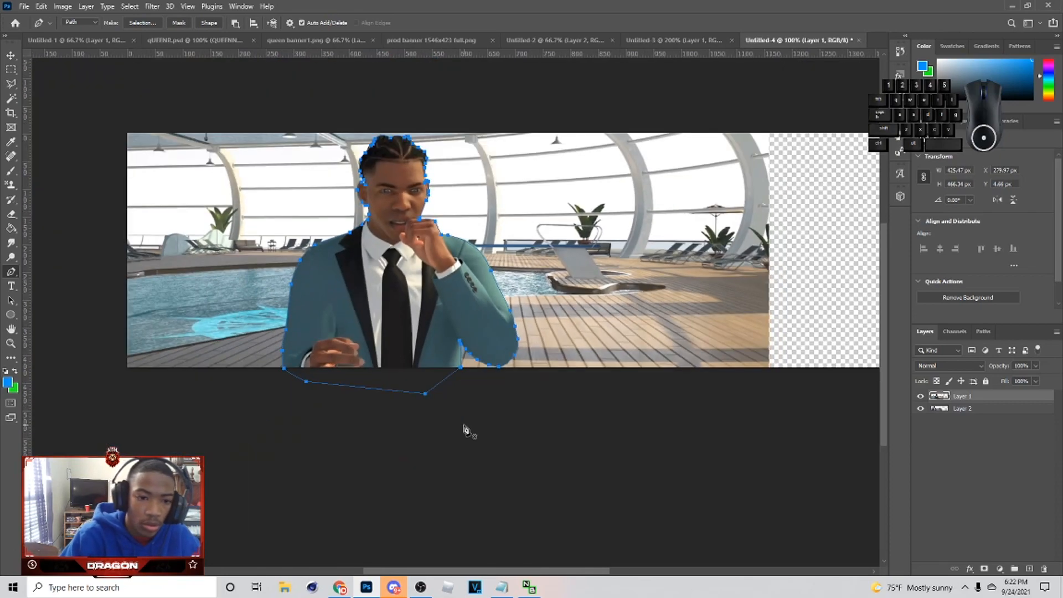
{"action": "scroll", "coordinate": [418, 235], "scroll_direction": "up", "scroll_amount": 1}
{"action": "right_click", "coordinate": [410, 273]}
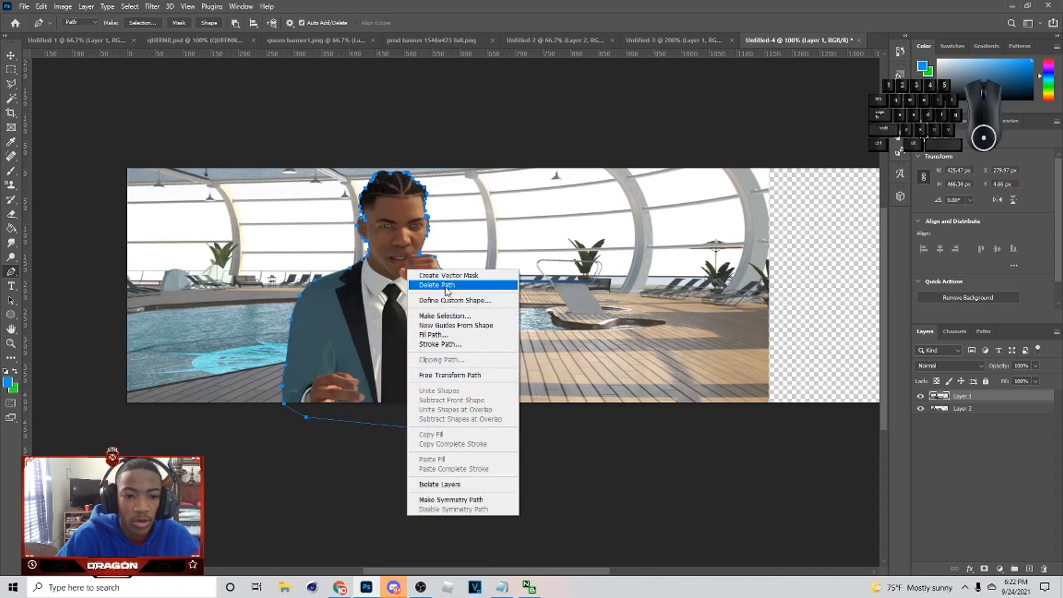
{"action": "left_click", "coordinate": [443, 287]}
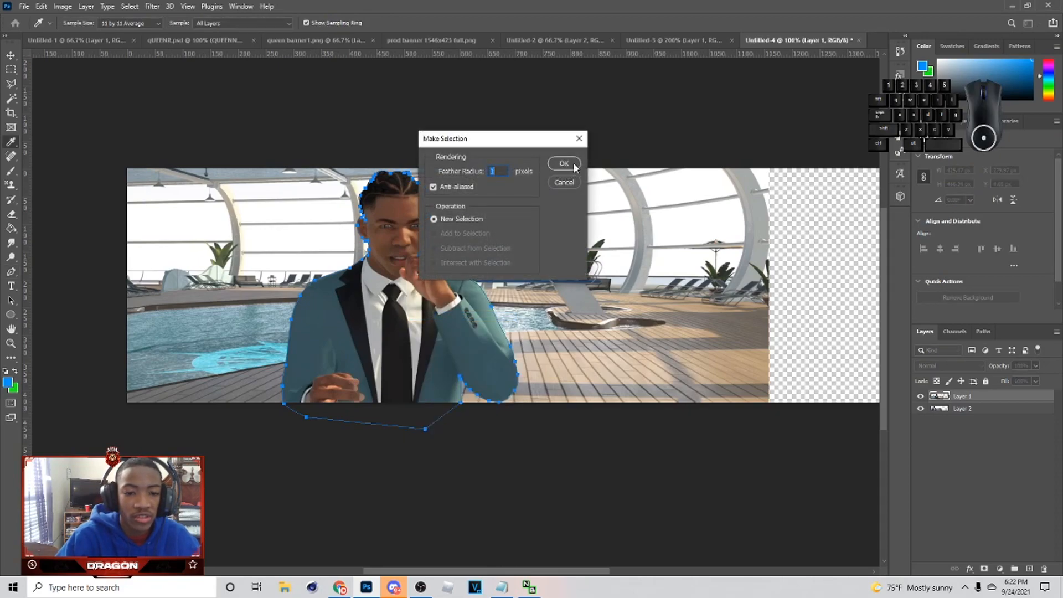
{"action": "left_click", "coordinate": [573, 166]}
Invert the selection and add a layer mask to Layer 1 that hides everything except the player
{"action": "left_click", "coordinate": [983, 569]}
{"action": "key", "text": "ctrl+z"}
{"action": "key", "text": "m"}
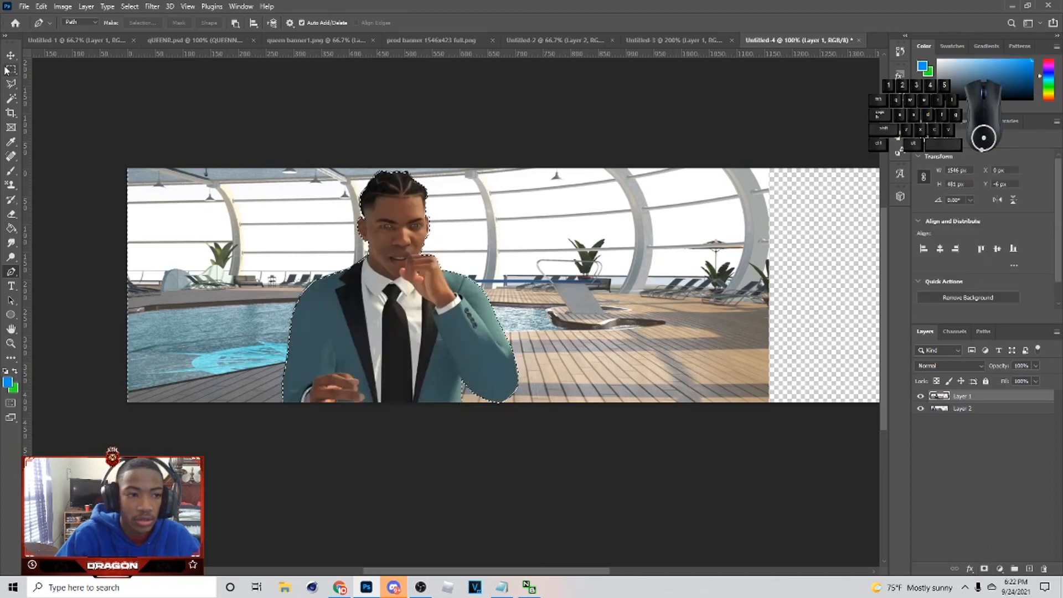
{"action": "right_click", "coordinate": [601, 260]}
{"action": "left_click", "coordinate": [633, 273]}
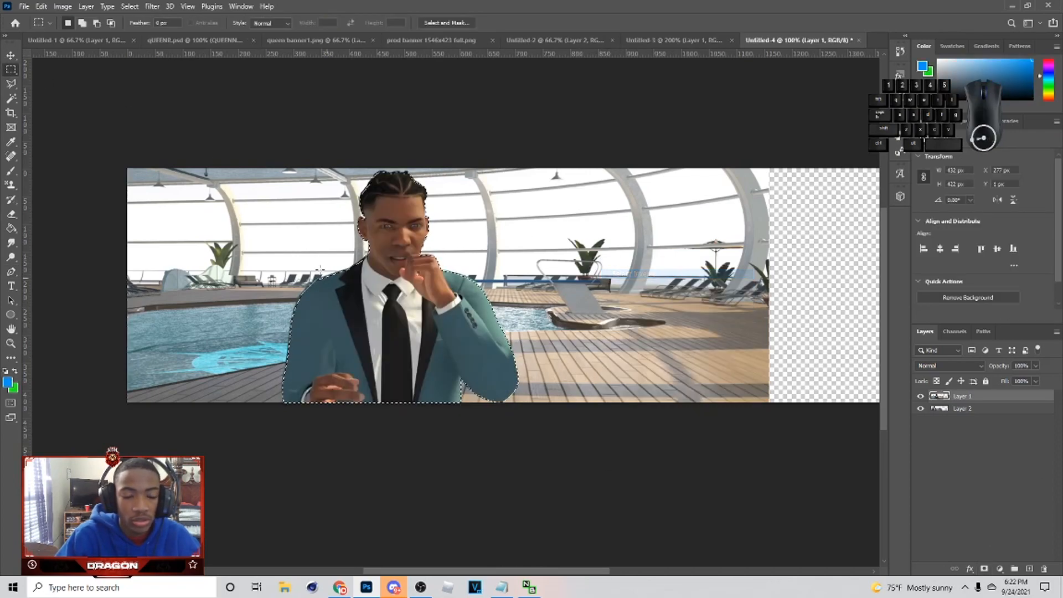
{"action": "left_click", "coordinate": [983, 568]}
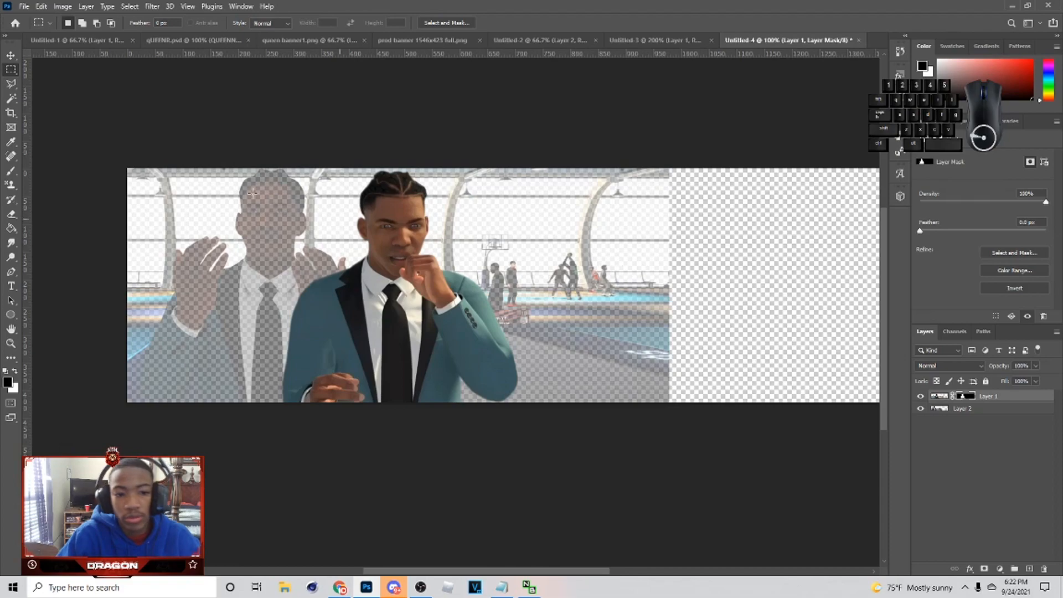
Move Layer 2 above Layer 1 and set its opacity to 100%
{"action": "key", "text": "v"}
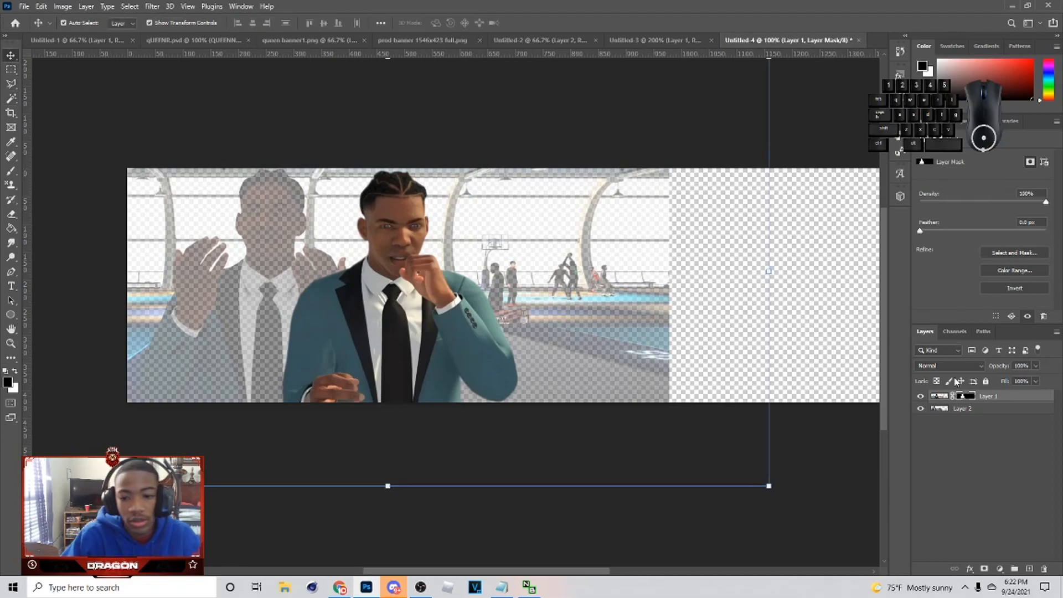
{"action": "left_click_drag", "start_coordinate": [994, 407], "coordinate": [994, 392]}
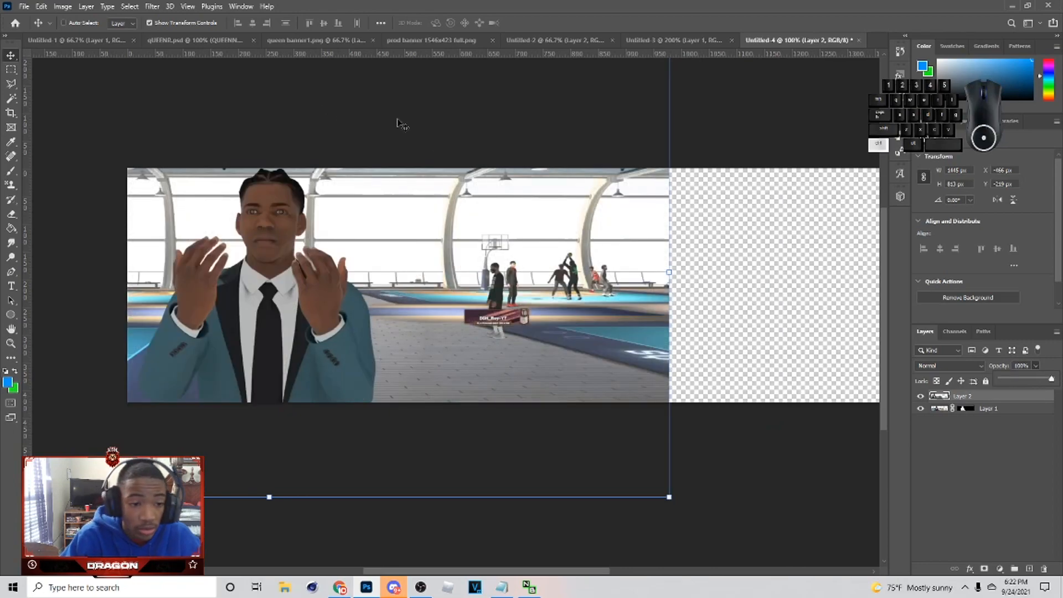
On Layer 2, start a Pen path at the jacket's lower right edge and trace up the outer sleeve to the shoulder
{"action": "key", "text": "ctrl+plus"}
{"action": "left_click_drag", "start_coordinate": [332, 415], "coordinate": [611, 418]}
{"action": "key", "text": "p"}
{"action": "left_click", "coordinate": [568, 493]}
{"action": "left_click_drag", "start_coordinate": [576, 463], "coordinate": [575, 439]}
{"action": "left_click_drag", "start_coordinate": [577, 419], "coordinate": [576, 399]}
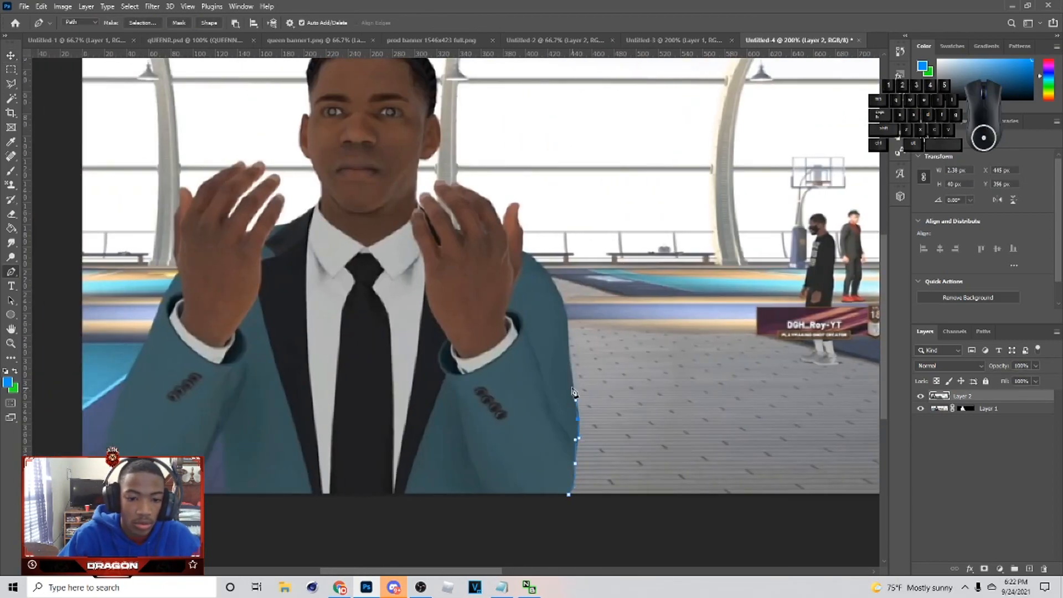
{"action": "left_click", "coordinate": [572, 380]}
{"action": "scroll", "coordinate": [571, 380], "scroll_direction": "up", "scroll_amount": 2}
{"action": "left_click", "coordinate": [566, 365]}
{"action": "left_click_drag", "start_coordinate": [533, 303], "coordinate": [482, 232]}
{"action": "left_click", "coordinate": [533, 303], "text": "alt"}
Trace the path around the thumb and fingers of the player's raised hand on the image's right side
{"action": "left_click", "coordinate": [521, 295]}
{"action": "left_click", "coordinate": [519, 248]}
{"action": "left_click", "coordinate": [508, 254]}
{"action": "left_click", "coordinate": [505, 272]}
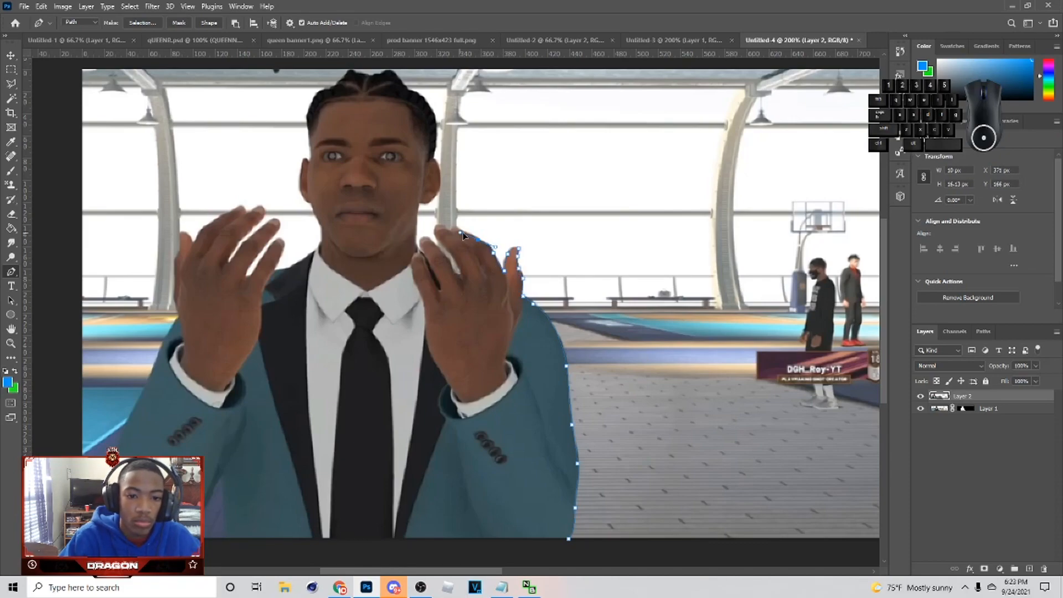
{"action": "left_click", "coordinate": [436, 227]}
{"action": "left_click", "coordinate": [456, 274]}
{"action": "left_click", "coordinate": [446, 260]}
{"action": "left_click", "coordinate": [433, 243]}
{"action": "left_click", "coordinate": [427, 238]}
{"action": "left_click", "coordinate": [422, 238]}
{"action": "left_click_drag", "start_coordinate": [425, 253], "coordinate": [429, 261]}
Continue the path up the neck, around the adjacent ear and along the player's hairline
{"action": "left_click", "coordinate": [419, 201]}
{"action": "scroll", "coordinate": [425, 216], "scroll_direction": "up", "scroll_amount": 1}
{"action": "key", "text": "ctrl+z"}
{"action": "left_click", "coordinate": [433, 174]}
{"action": "left_click", "coordinate": [434, 165]}
{"action": "scroll", "coordinate": [434, 166], "scroll_direction": "up", "scroll_amount": 2}
{"action": "left_click_drag", "start_coordinate": [428, 159], "coordinate": [419, 143]}
{"action": "left_click", "coordinate": [428, 159], "text": "alt"}
{"action": "left_click", "coordinate": [418, 147]}
{"action": "left_click", "coordinate": [409, 142]}
{"action": "left_click", "coordinate": [403, 137]}
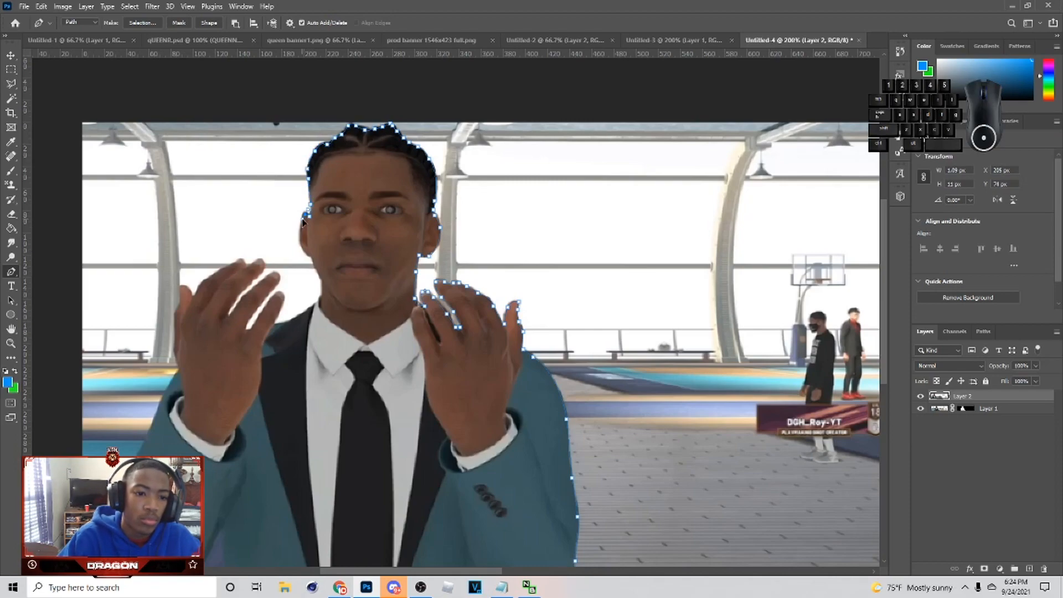
Trace the path down the other side of the neck and collar and around the little finger of the second raised hand
{"action": "left_click", "coordinate": [322, 287]}
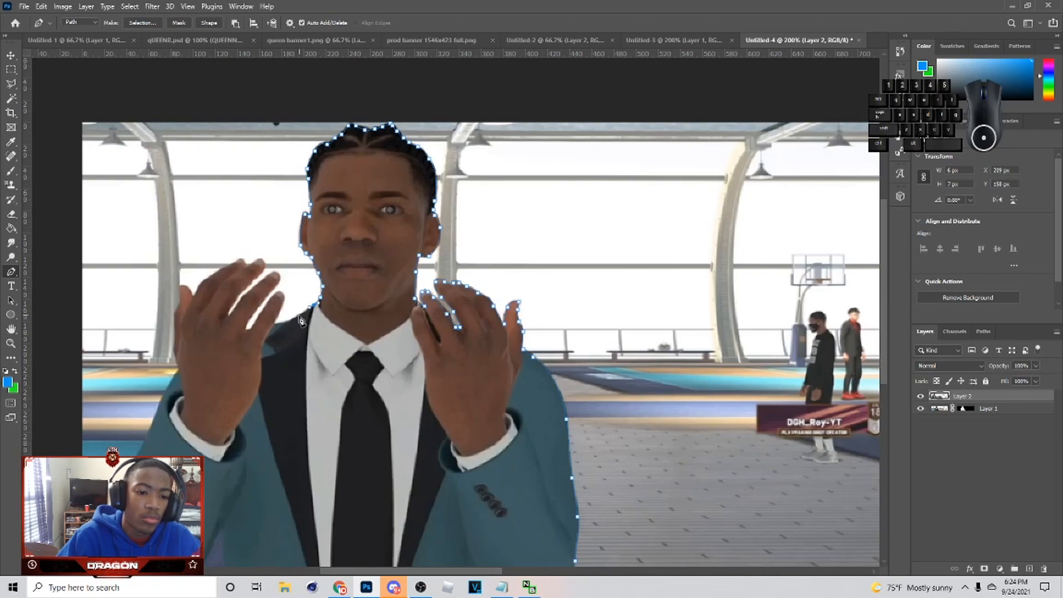
{"action": "left_click", "coordinate": [281, 328]}
{"action": "left_click", "coordinate": [284, 300]}
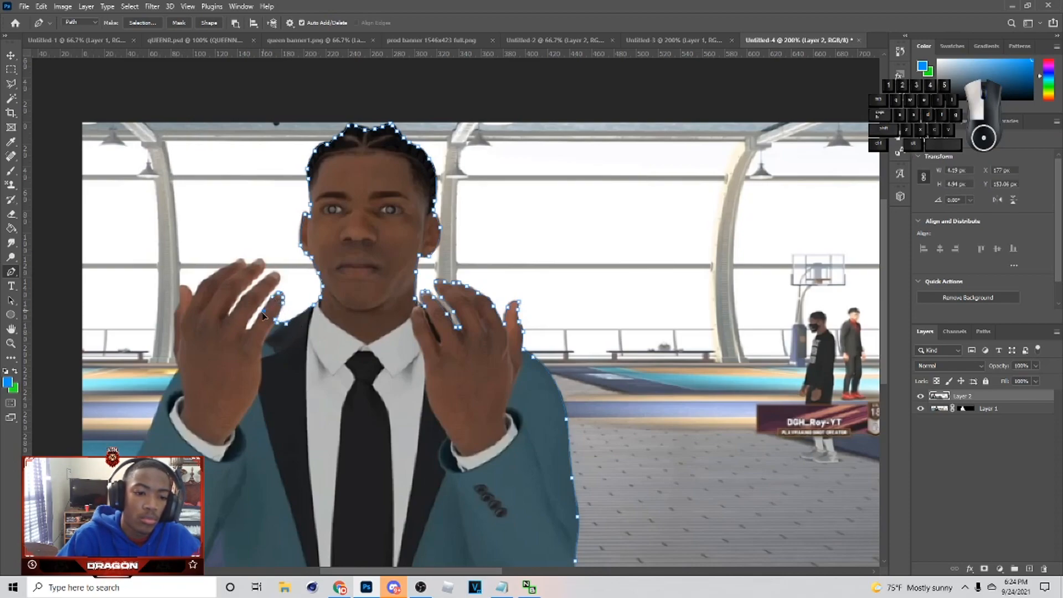
{"action": "left_click", "coordinate": [264, 311]}
{"action": "left_click", "coordinate": [251, 329]}
{"action": "left_click", "coordinate": [245, 330]}
{"action": "scroll", "coordinate": [246, 330], "scroll_direction": "up", "scroll_amount": 1}
{"action": "left_click_drag", "start_coordinate": [258, 315], "coordinate": [271, 299]}
{"action": "left_click", "coordinate": [280, 286]}
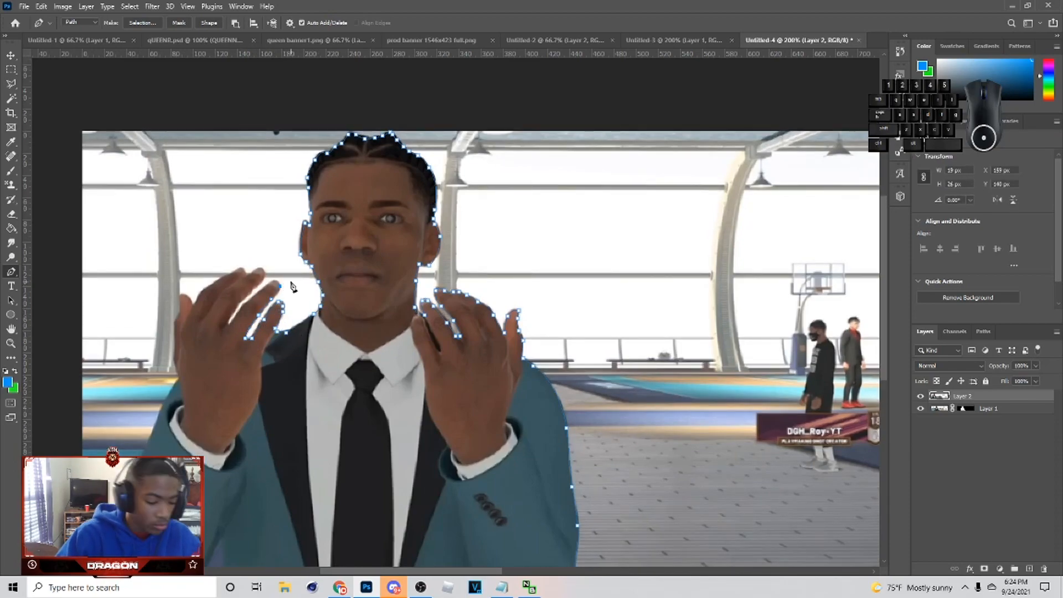
Continue the path around the remaining fingertips and along the outer edge of the second raised hand
{"action": "left_click", "coordinate": [279, 285]}
{"action": "left_click", "coordinate": [274, 283]}
{"action": "mouse_move", "coordinate": [268, 285]}
{"action": "left_mouse_down"}
{"action": "mouse_move", "coordinate": [255, 274]}
{"action": "mouse_move", "coordinate": [248, 282]}
{"action": "left_mouse_up"}
{"action": "left_click", "coordinate": [248, 303]}
{"action": "left_click", "coordinate": [229, 326]}
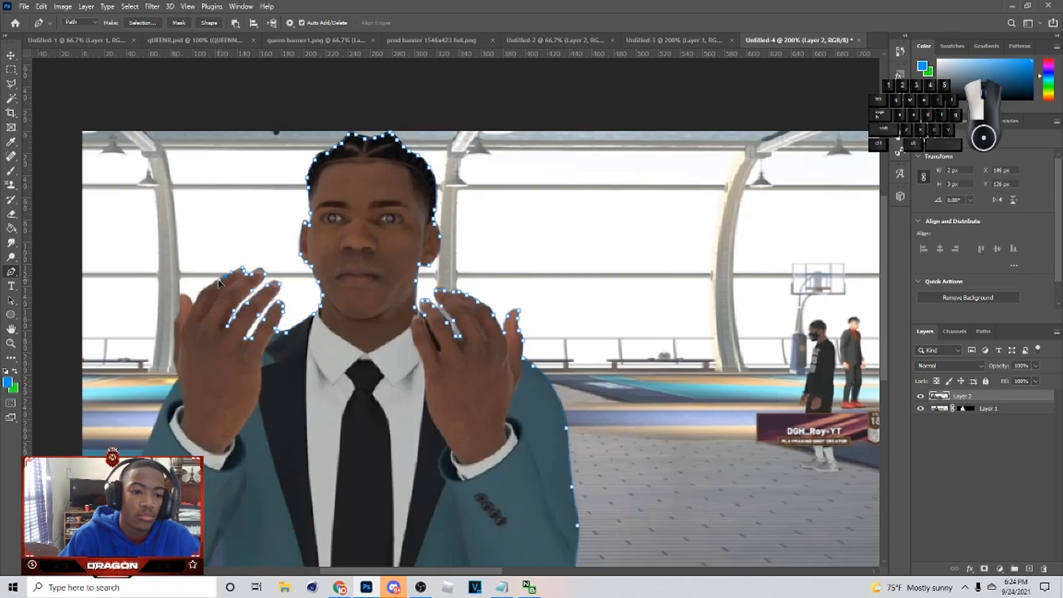
{"action": "left_click_drag", "start_coordinate": [194, 303], "coordinate": [191, 306]}
{"action": "left_click", "coordinate": [175, 328]}
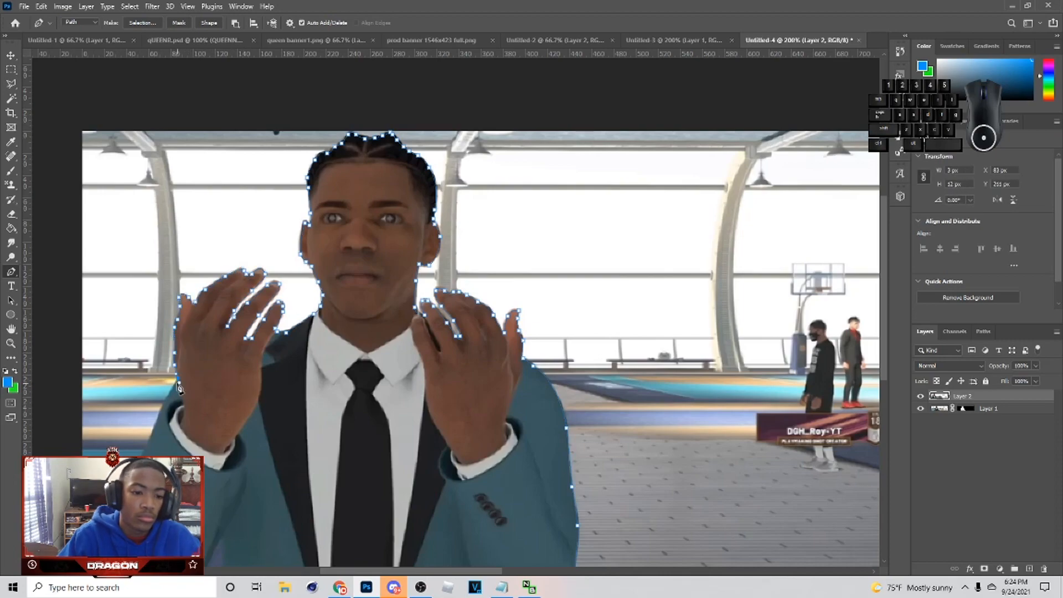
Trace the path down the outer sleeve, around the elbow and along the sleeve's underside to the jacket's side
{"action": "left_click_drag", "start_coordinate": [180, 389], "coordinate": [325, 336]}
{"action": "left_click", "coordinate": [297, 379]}
{"action": "scroll", "coordinate": [280, 411], "scroll_direction": "down", "scroll_amount": 1}
{"action": "left_click", "coordinate": [261, 417]}
{"action": "left_click_drag", "start_coordinate": [249, 466], "coordinate": [250, 474]}
{"action": "left_click_drag", "start_coordinate": [284, 505], "coordinate": [292, 506]}
{"action": "left_click", "coordinate": [334, 493]}
{"action": "left_click", "coordinate": [355, 463]}
{"action": "left_click_drag", "start_coordinate": [363, 443], "coordinate": [366, 440]}
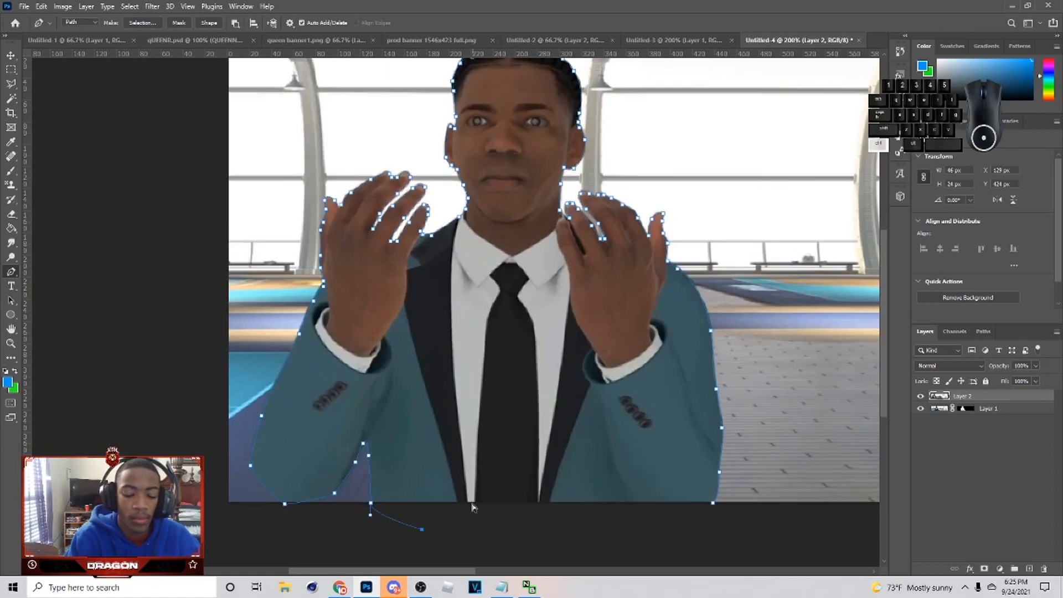
Close the path below the canvas at its starting point on the jacket edge and convert it into a selection
{"action": "key", "text": "ctrl+minus"}
{"action": "left_click", "coordinate": [592, 480]}
{"action": "left_click", "coordinate": [585, 407]}
{"action": "right_click", "coordinate": [518, 343]}
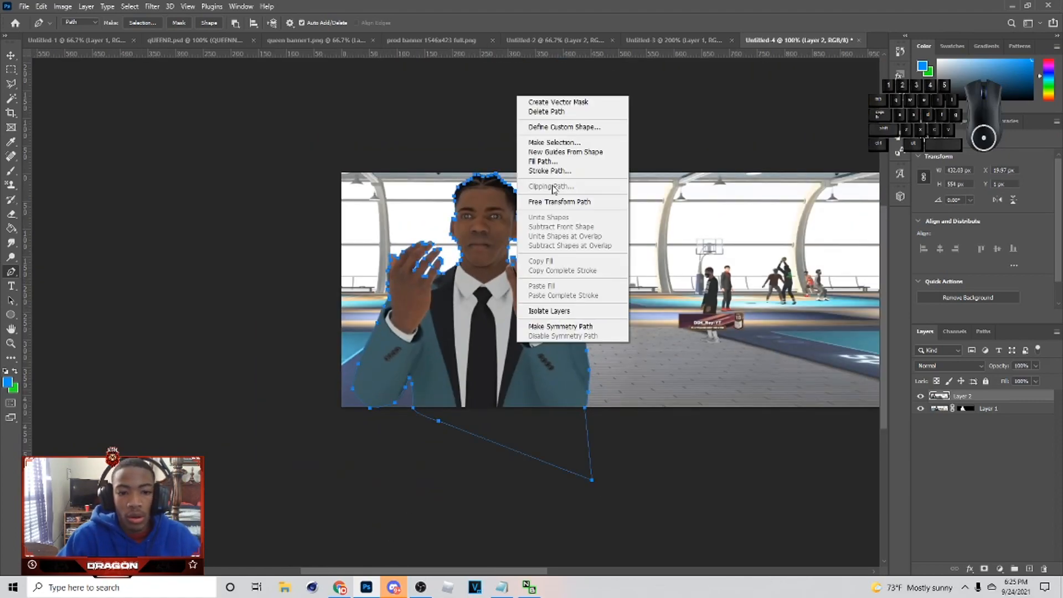
{"action": "left_click", "coordinate": [562, 143]}
{"action": "left_click", "coordinate": [561, 161]}
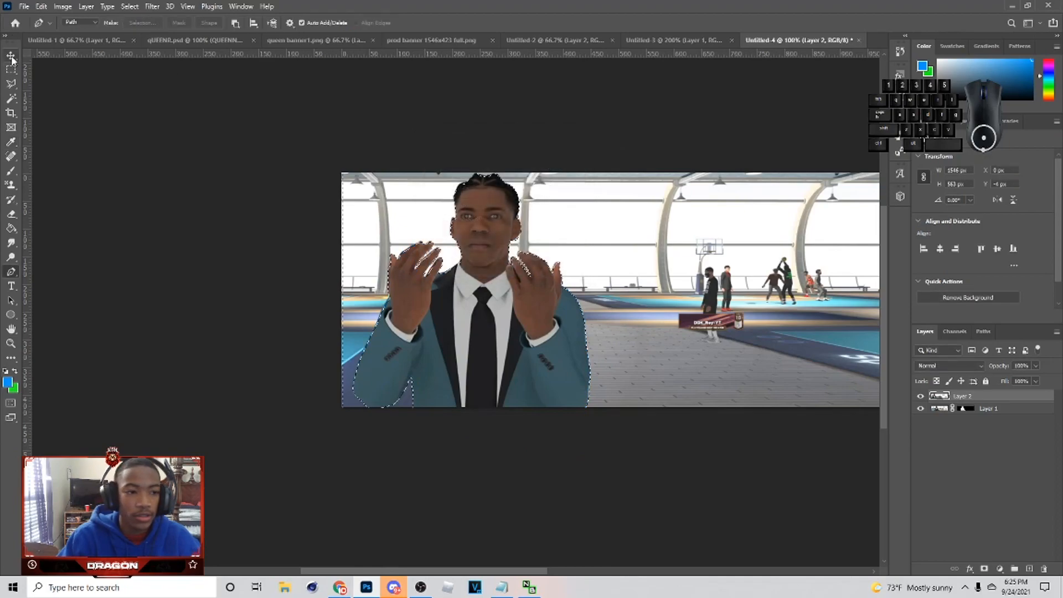
Invert the selection so only the player is selected and apply it to Layer 2 as a layer mask
{"action": "key", "text": "m"}
{"action": "right_click", "coordinate": [586, 268]}
{"action": "left_click", "coordinate": [600, 275]}
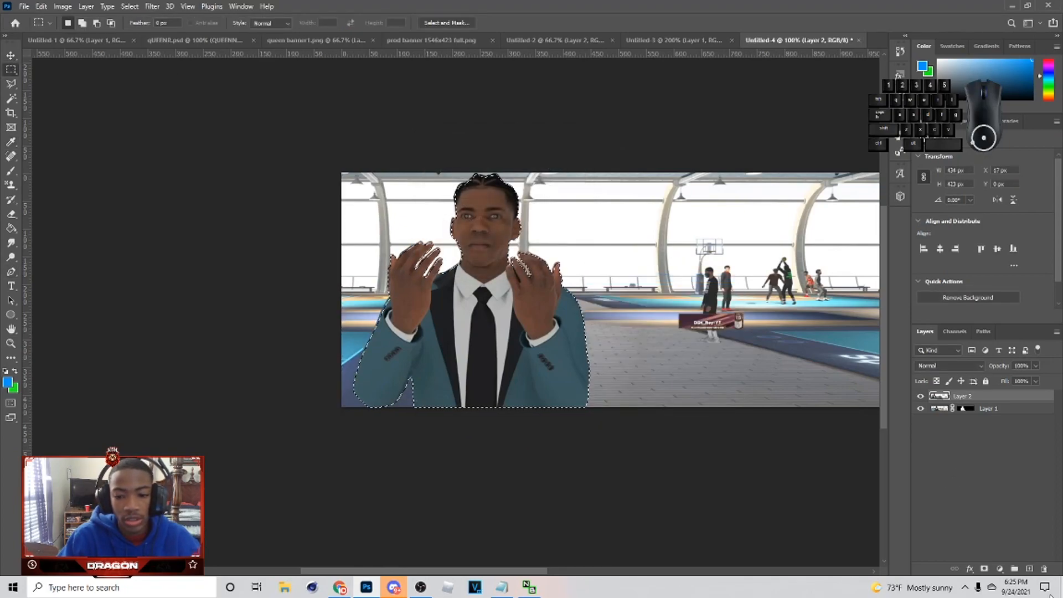
{"action": "left_click", "coordinate": [985, 568]}
Move Layer 2 beneath Layer 1 in the layer order and shift its player cutout slightly to the left
{"action": "left_click", "coordinate": [11, 55]}
{"action": "left_click_drag", "start_coordinate": [1002, 399], "coordinate": [999, 416]}
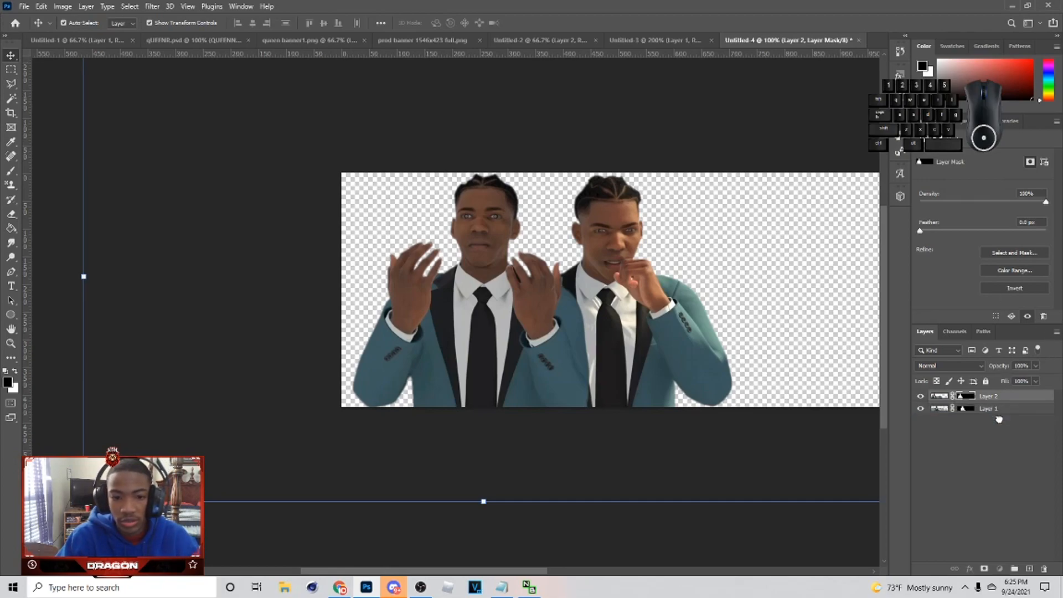
{"action": "left_click_drag", "start_coordinate": [483, 311], "coordinate": [475, 311]}
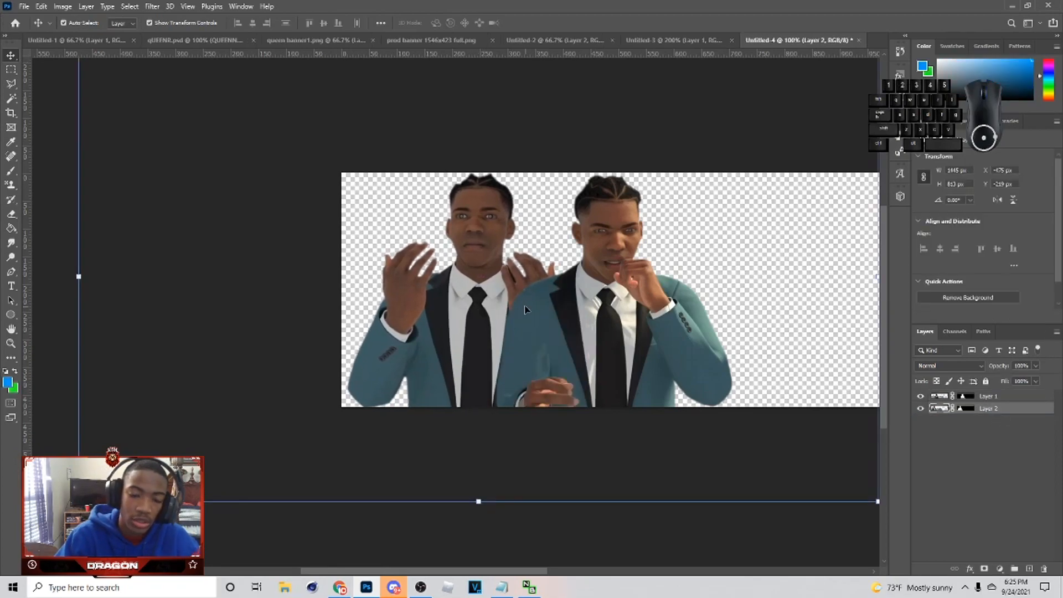
Add a Brightness/Contrast adjustment clipped to Layer 1 and raise its brightness moderately
{"action": "left_click", "coordinate": [990, 396]}
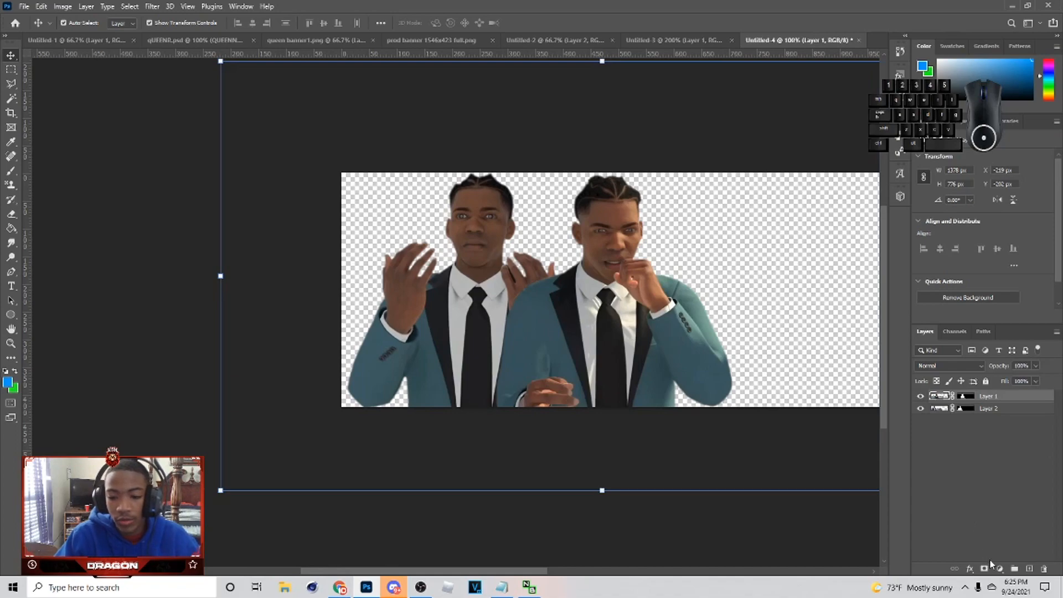
{"action": "left_click", "coordinate": [999, 568]}
{"action": "left_click", "coordinate": [996, 410]}
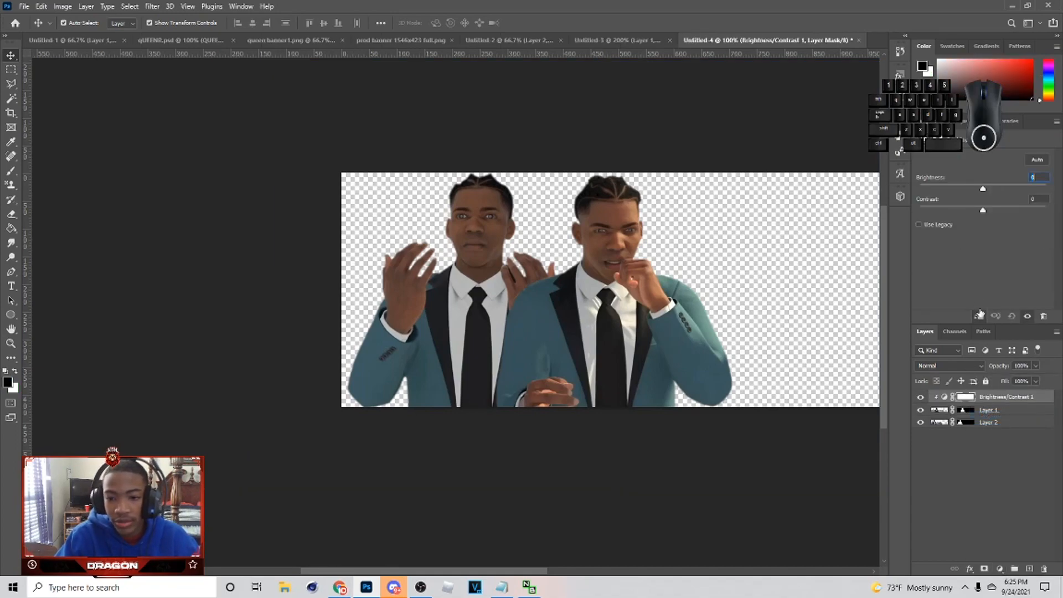
{"action": "left_click_drag", "start_coordinate": [995, 190], "coordinate": [1004, 191]}
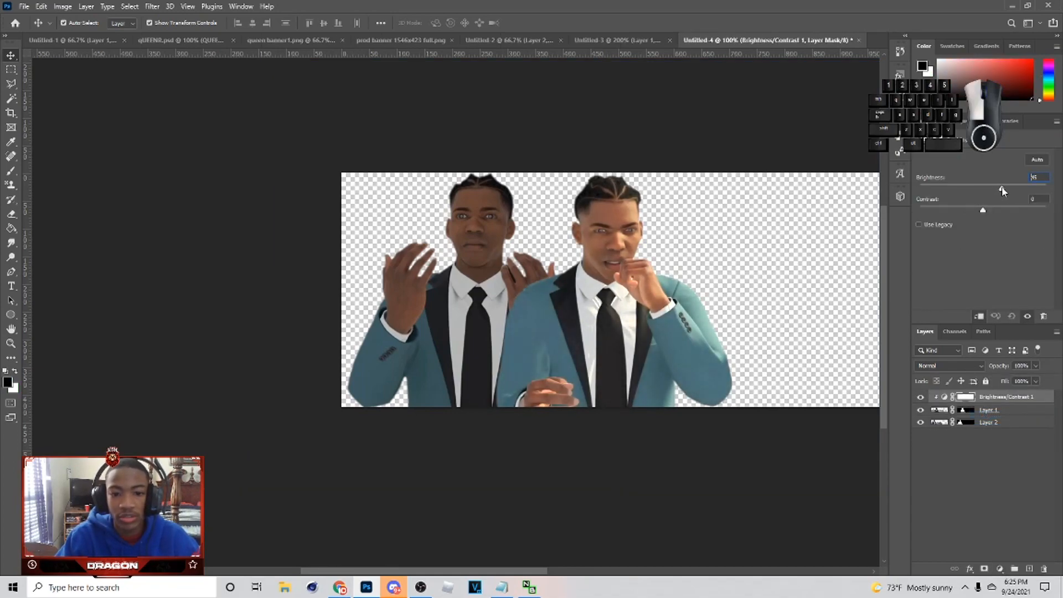
Add a Brightness/Contrast adjustment clipped to Layer 2 and set its brightness to 75
{"action": "left_click", "coordinate": [996, 424]}
{"action": "left_click", "coordinate": [999, 568]}
{"action": "left_click", "coordinate": [1012, 408]}
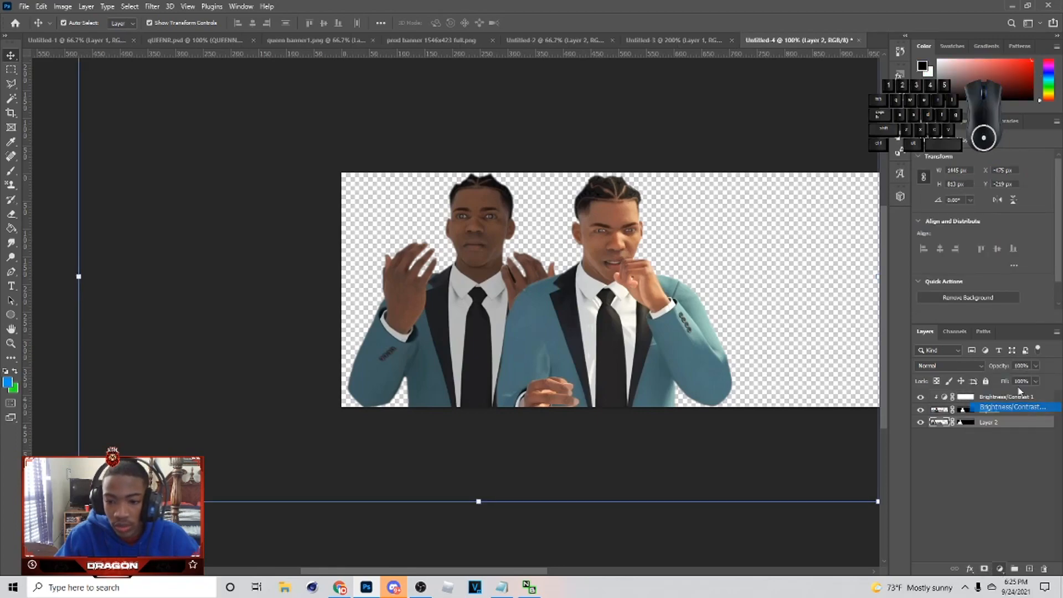
{"action": "left_click_drag", "start_coordinate": [988, 188], "coordinate": [1016, 188]}
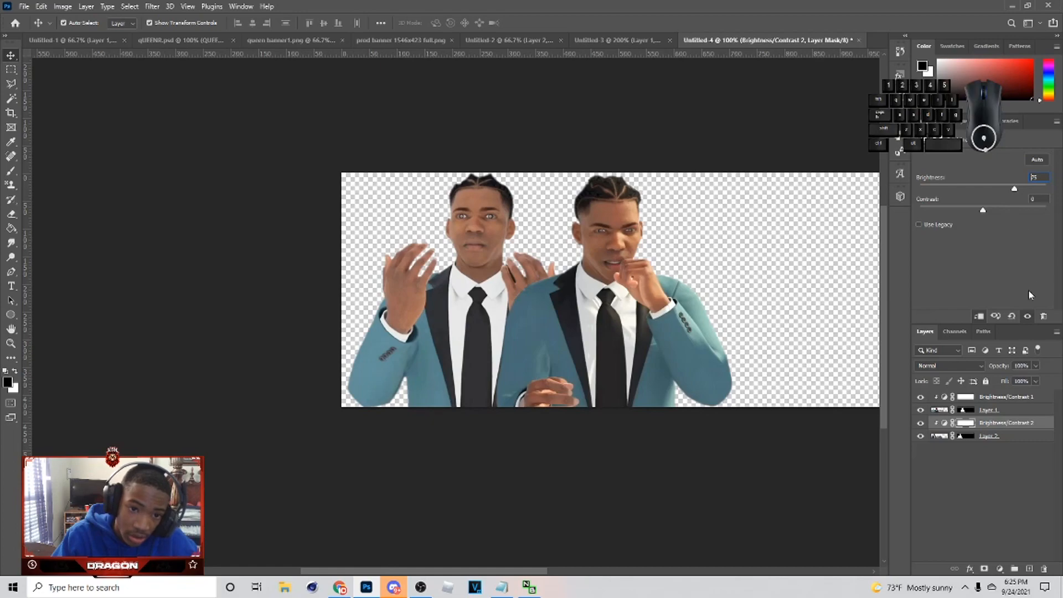
Rename the two player layers 1 and 2, from the front cutout to the back one
{"action": "double_click", "coordinate": [989, 409]}
{"action": "type", "text": "1"}
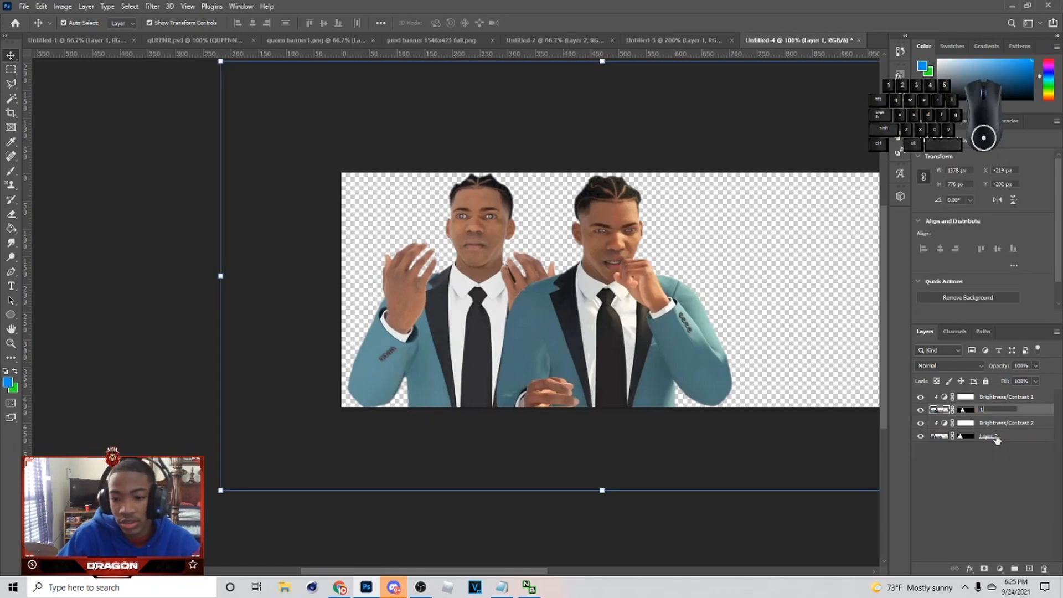
{"action": "double_click", "coordinate": [991, 437]}
{"action": "type", "text": "2"}
Lower the brightness of the rear player's Brightness/Contrast adjustment slightly
{"action": "left_click", "coordinate": [1014, 423]}
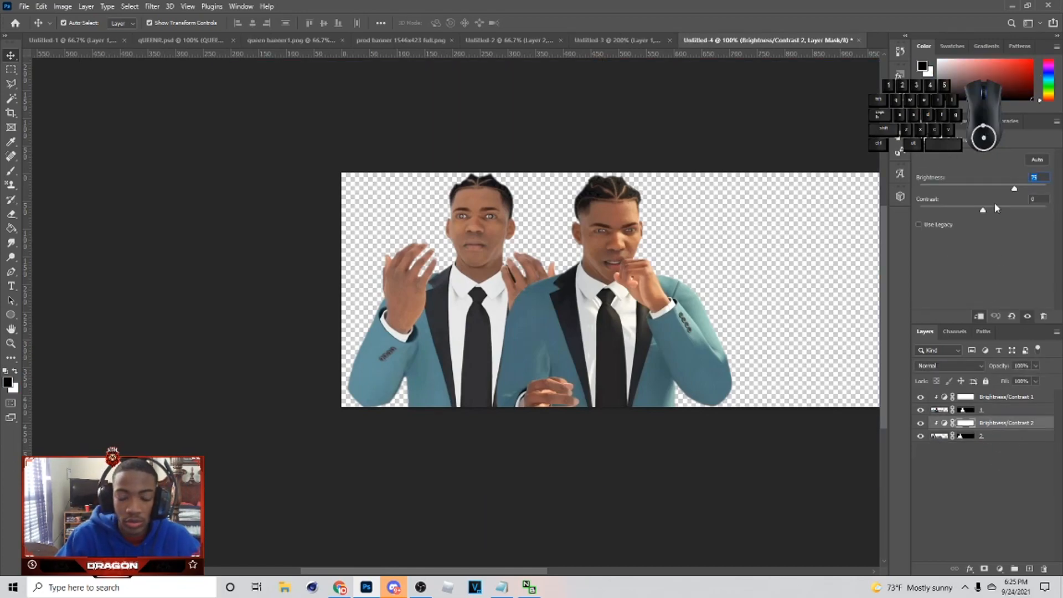
{"action": "left_click_drag", "start_coordinate": [1012, 190], "coordinate": [1010, 189]}
{"action": "left_click", "coordinate": [1005, 398]}
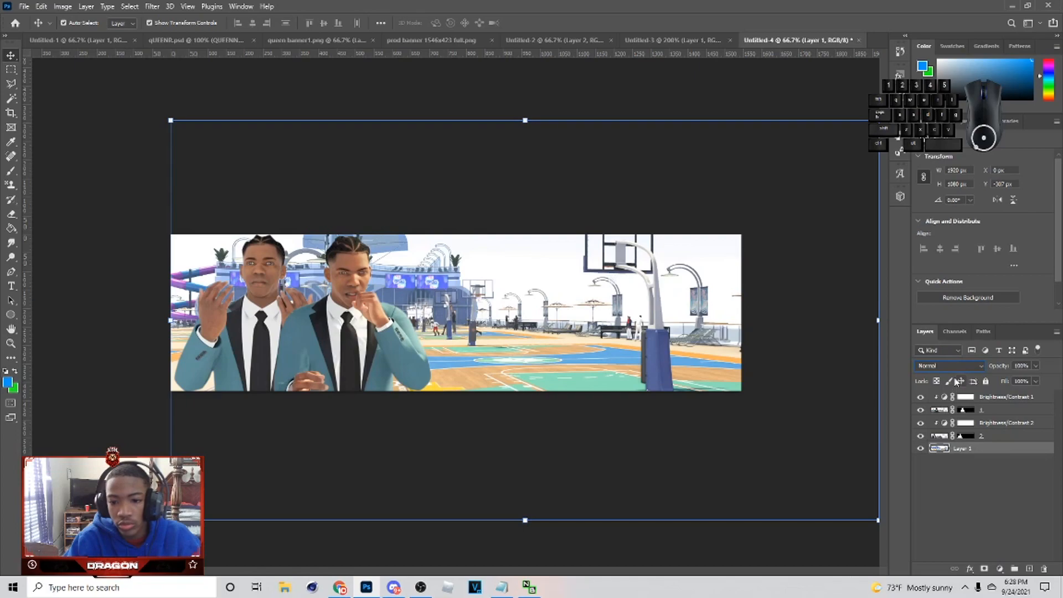
{"action": "left_click", "coordinate": [941, 350]}
{"action": "left_click", "coordinate": [941, 368]}
{"action": "left_click", "coordinate": [949, 351]}
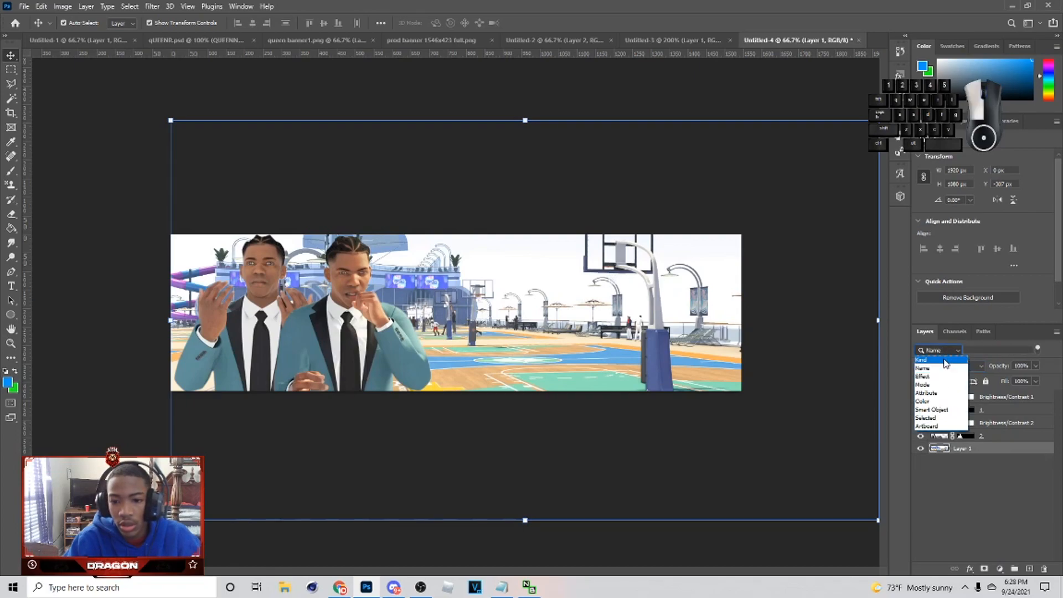
{"action": "left_click", "coordinate": [944, 360]}
Set the court background layer's blend mode to Soft Light and fill a new layer above it with the blue foreground color
{"action": "left_click", "coordinate": [949, 366]}
{"action": "left_click", "coordinate": [937, 446]}
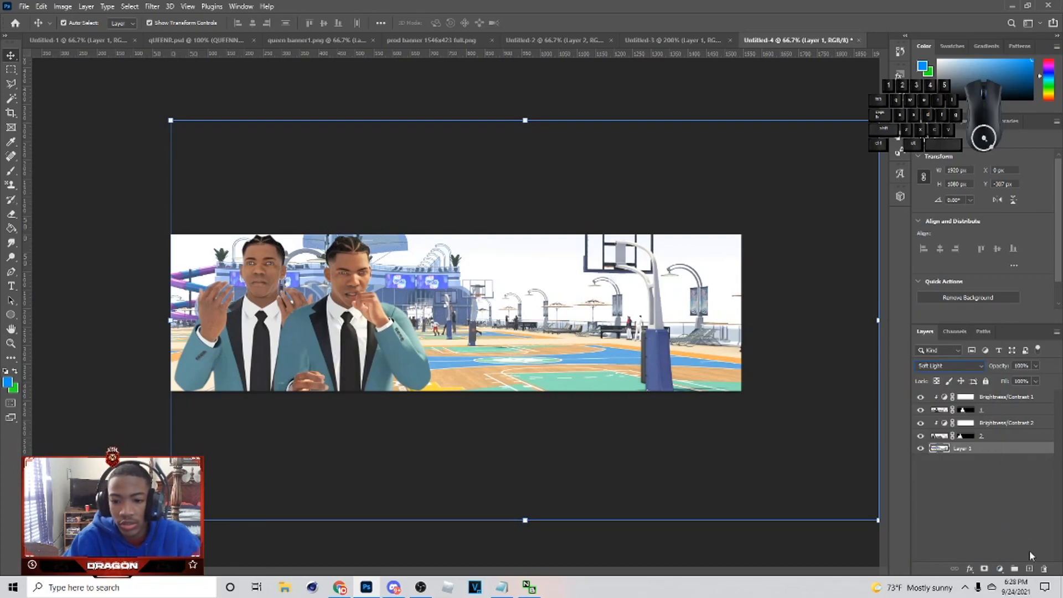
{"action": "left_click", "coordinate": [1029, 568]}
{"action": "key", "text": "g"}
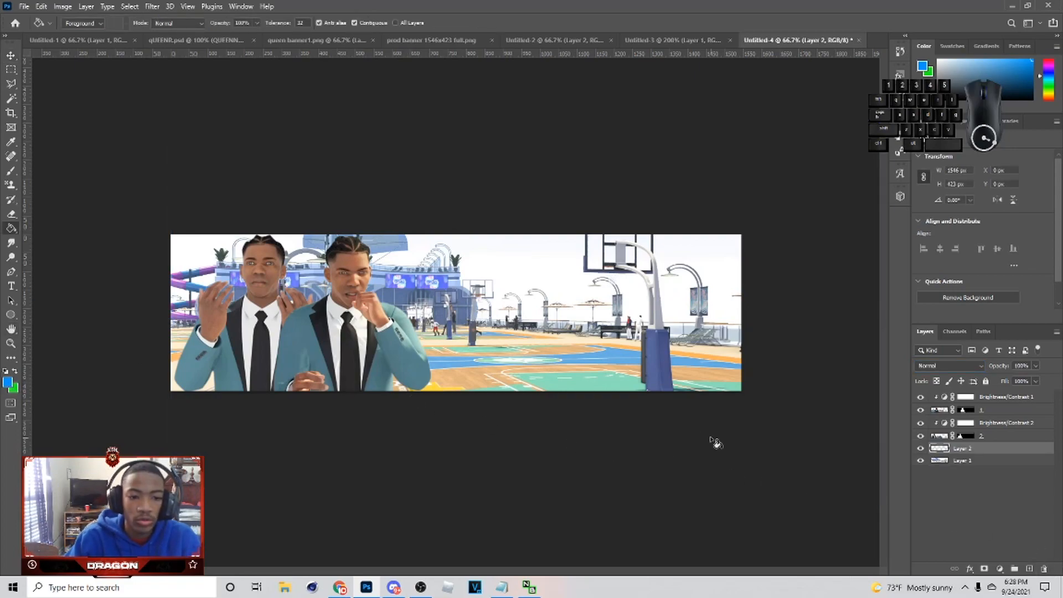
{"action": "left_click", "coordinate": [711, 439]}
Turn the blue fill layer black with Hue/Saturation by setting Lightness to -100
{"action": "left_click", "coordinate": [12, 56]}
{"action": "key", "text": "ctrl+u"}
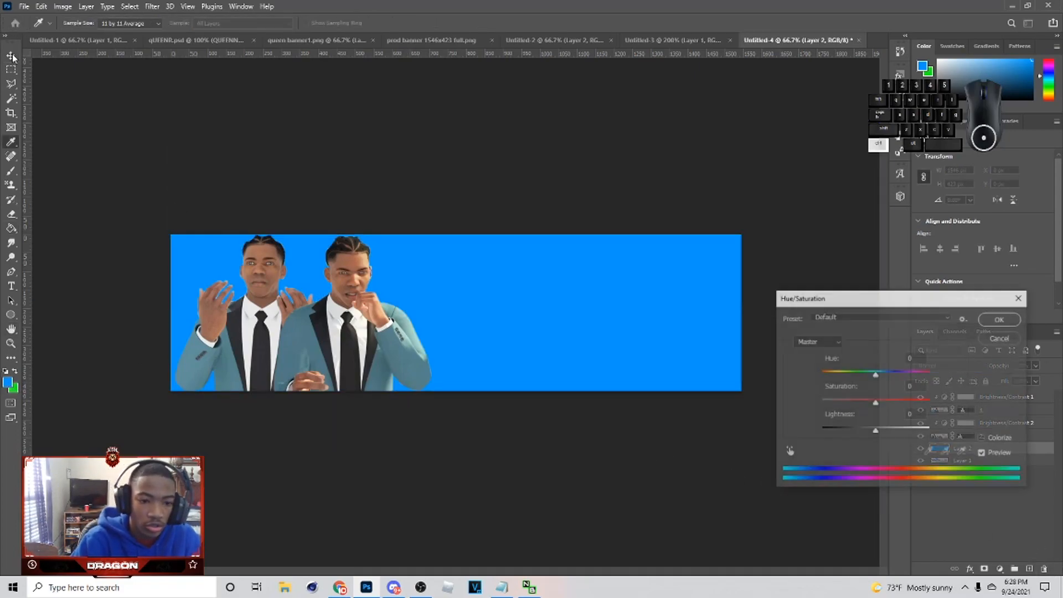
{"action": "left_click_drag", "start_coordinate": [856, 432], "coordinate": [745, 419]}
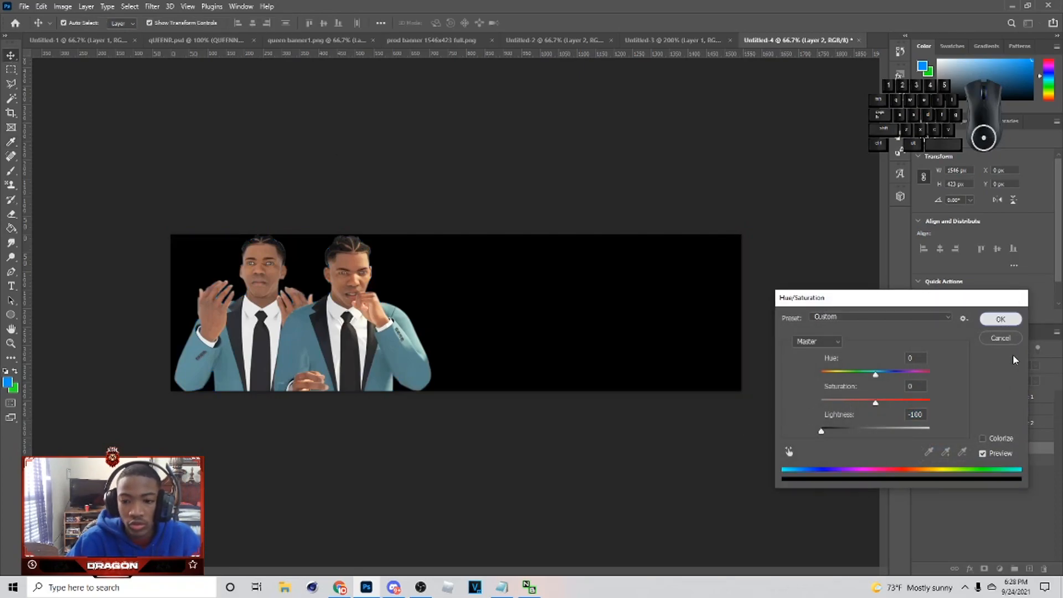
{"action": "left_click", "coordinate": [997, 318]}
Add a new layer, brush soft blue spots onto it and place it beneath the black and court layers
{"action": "key", "text": "alt+bracketleft"}
{"action": "left_click", "coordinate": [973, 453]}
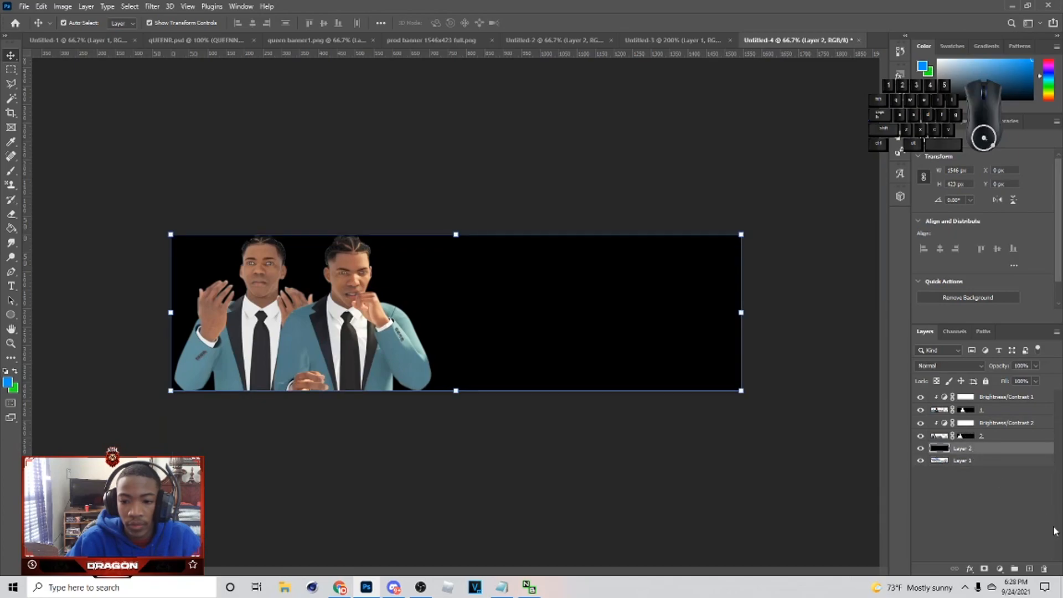
{"action": "left_click", "coordinate": [1030, 572]}
{"action": "key", "text": "b"}
{"action": "left_click", "coordinate": [472, 314]}
{"action": "key", "text": "ctrl+z"}
{"action": "left_click_drag", "start_coordinate": [1003, 449], "coordinate": [1003, 467]}
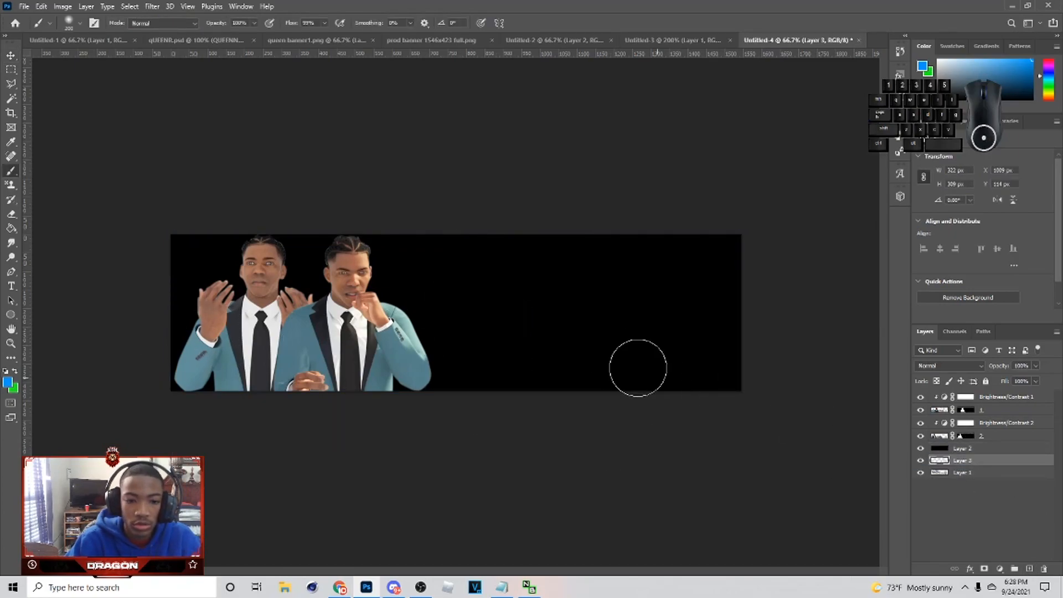
{"action": "left_click_drag", "start_coordinate": [952, 457], "coordinate": [952, 477]}
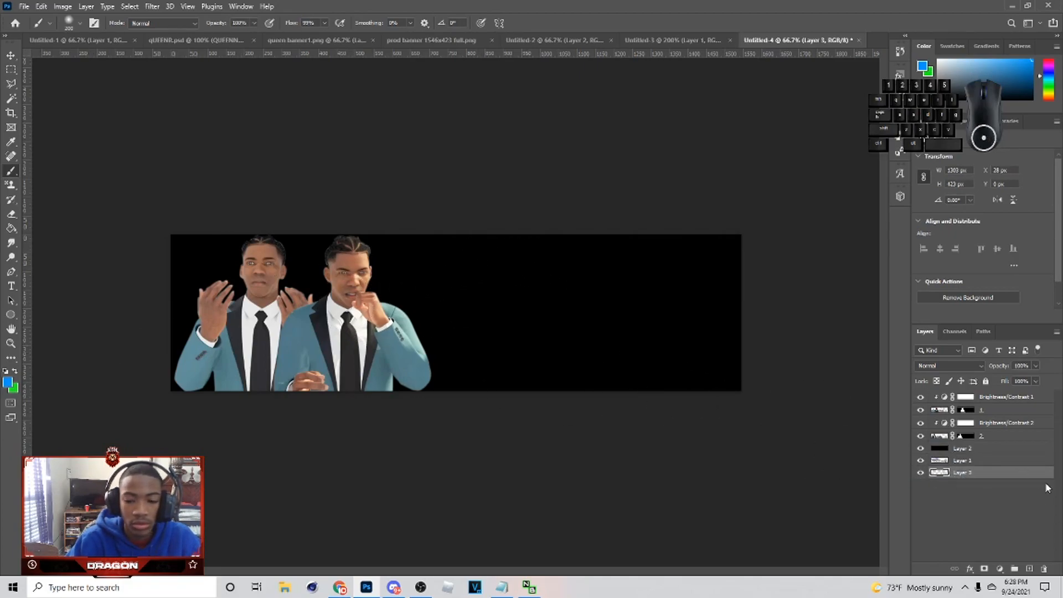
Set the black layer's blend mode to Soft Light and move the court layer directly above it
{"action": "left_click", "coordinate": [980, 451]}
{"action": "left_click", "coordinate": [948, 365]}
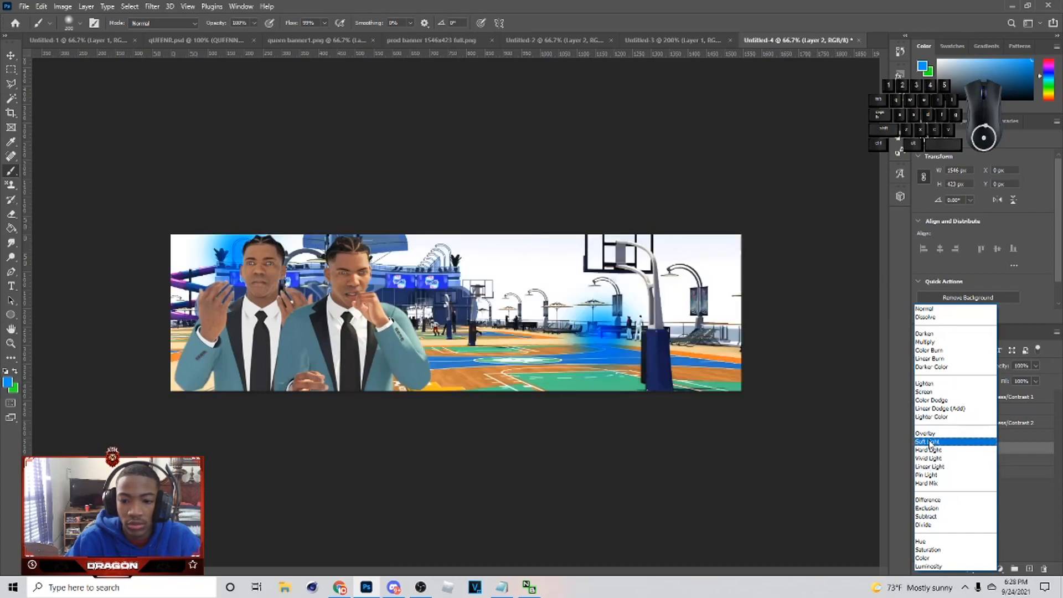
{"action": "left_click", "coordinate": [963, 441]}
{"action": "left_click", "coordinate": [981, 473]}
{"action": "left_click_drag", "start_coordinate": [970, 463], "coordinate": [965, 444]}
Hide Layer 3 and paint a soft glow in the jacket's blue behind the players on a new layer with a 400 px brush
{"action": "left_click", "coordinate": [969, 472]}
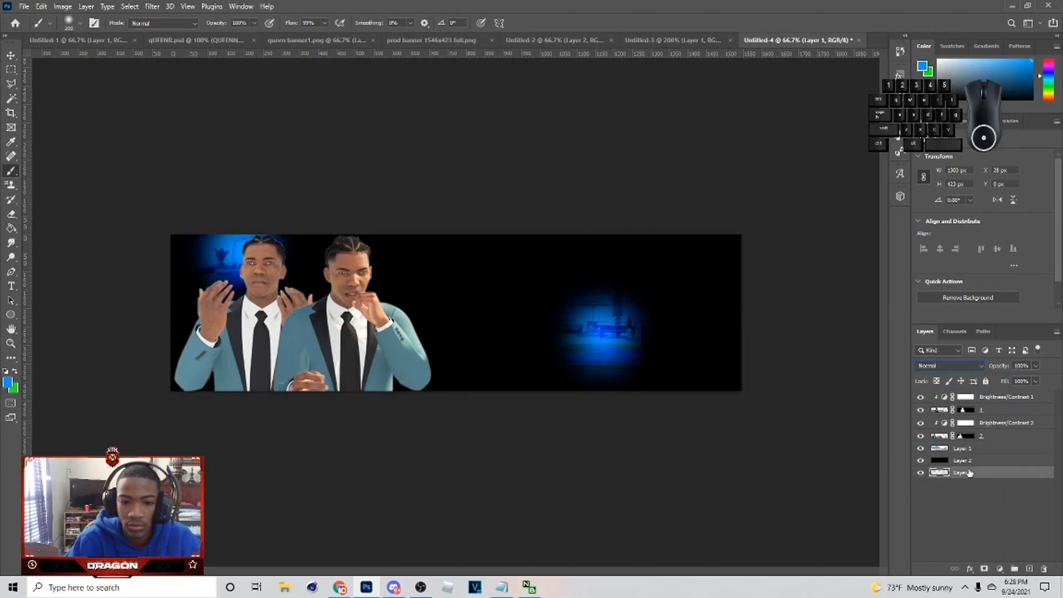
{"action": "left_click", "coordinate": [919, 473]}
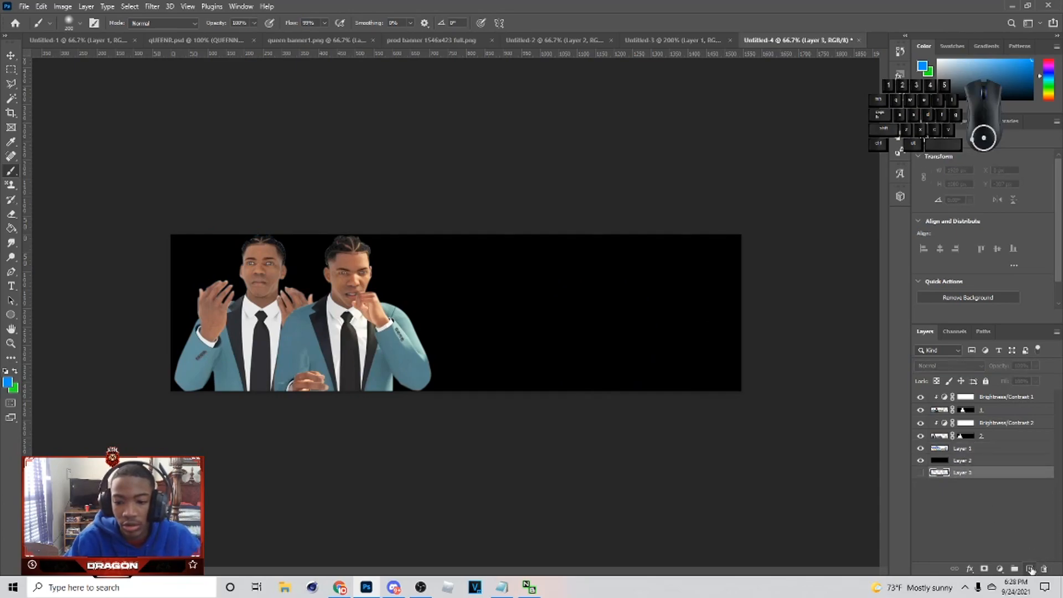
{"action": "key", "text": "]"}
{"action": "key", "text": "]"}
{"action": "key", "text": "]"}
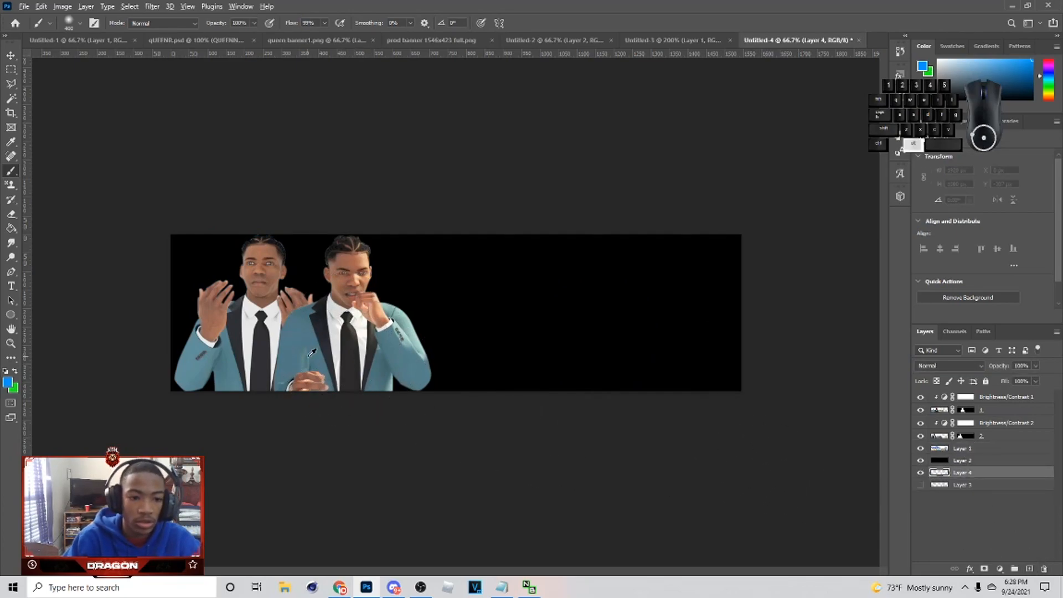
{"action": "left_click", "coordinate": [315, 337], "text": "alt"}
{"action": "mouse_move", "coordinate": [349, 351]}
{"action": "left_mouse_down"}
{"action": "mouse_move", "coordinate": [272, 364]}
{"action": "mouse_move", "coordinate": [242, 350]}
{"action": "mouse_move", "coordinate": [269, 335]}
{"action": "mouse_move", "coordinate": [323, 345]}
{"action": "mouse_move", "coordinate": [369, 383]}
{"action": "left_mouse_up"}
Add a layer above the court layer, filled with the sampled jacket blue and blended in Color mode
{"action": "left_click", "coordinate": [980, 453]}
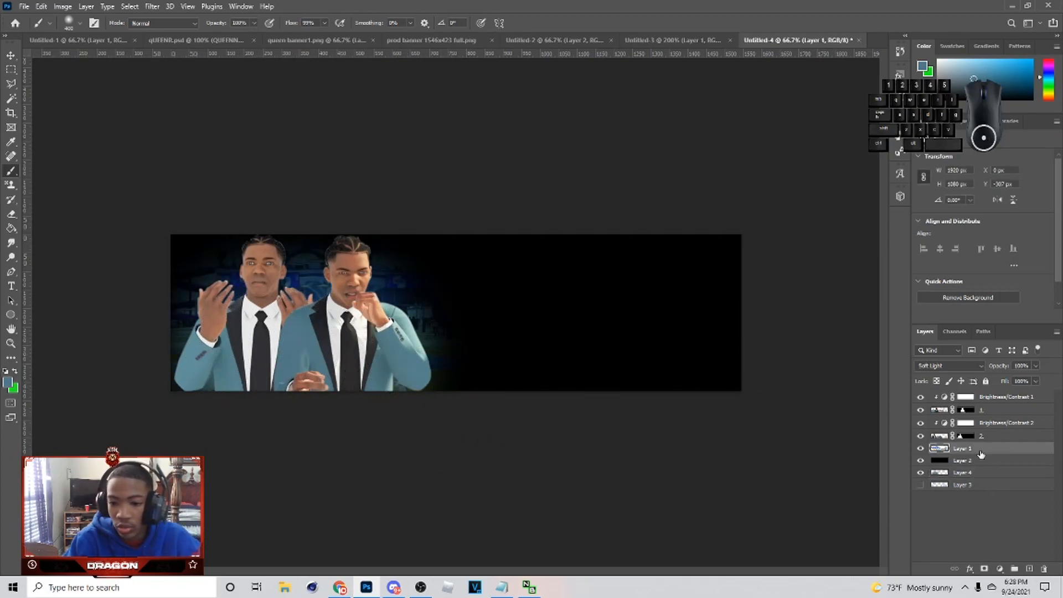
{"action": "left_click", "coordinate": [1029, 568]}
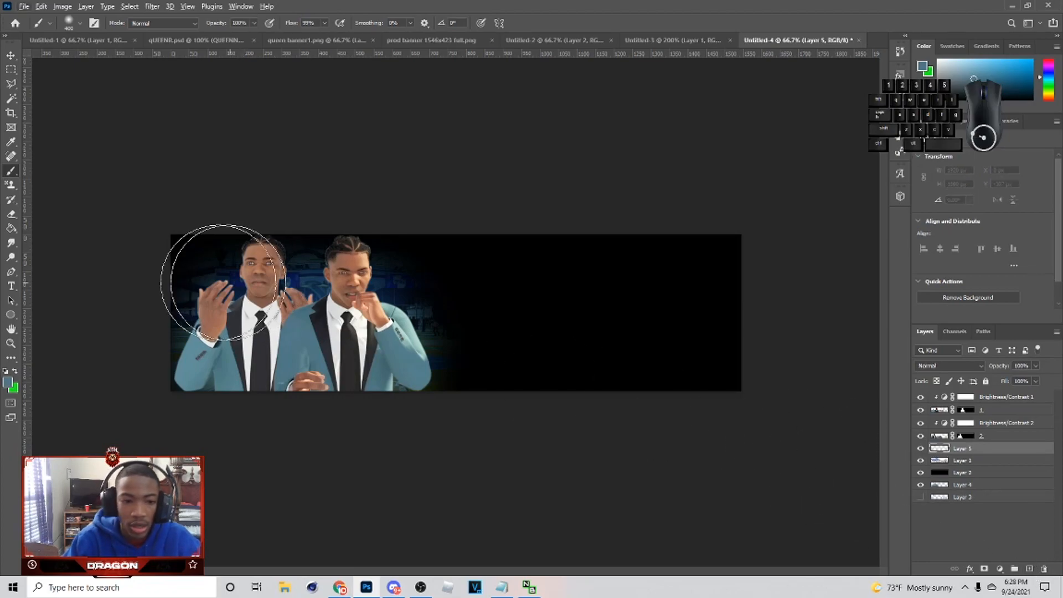
{"action": "key", "text": "alt+BackSpace"}
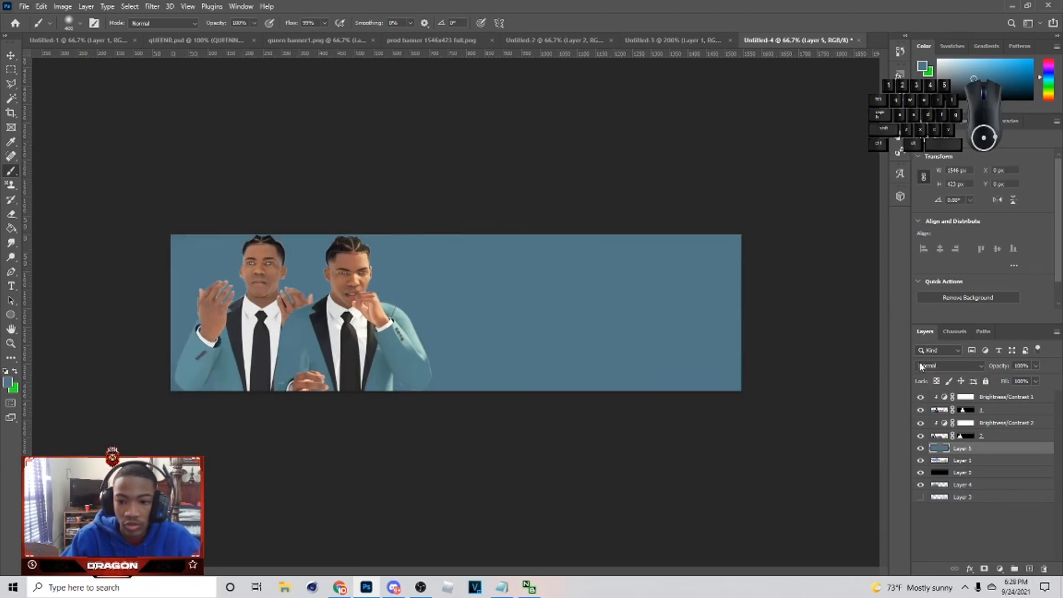
{"action": "left_click", "coordinate": [921, 367]}
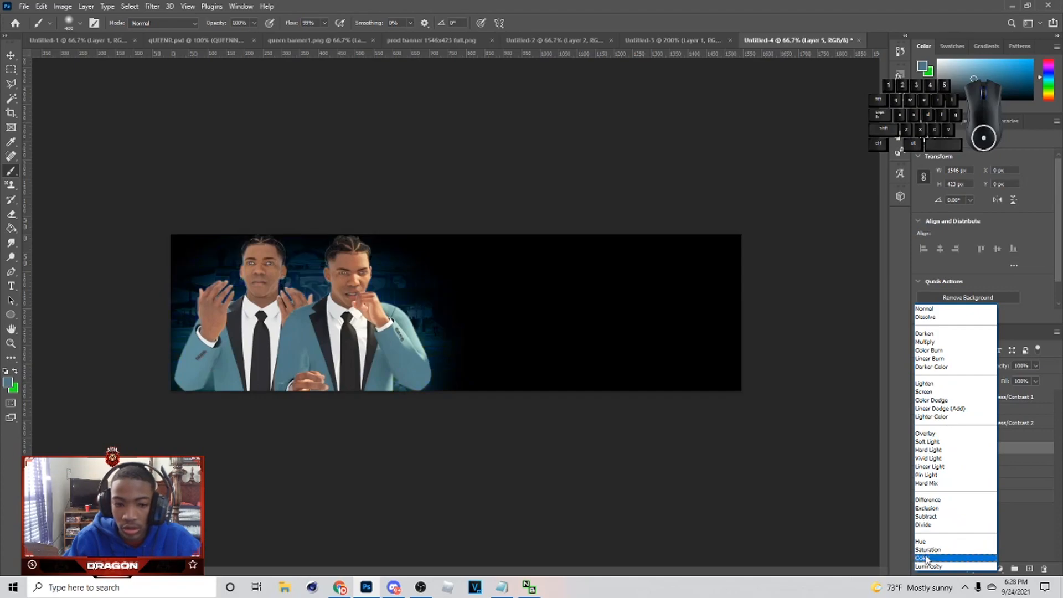
{"action": "left_click", "coordinate": [926, 558]}
Hide Layer 4 and repaint the jacket-blue glow behind the players on a new layer beneath the black one
{"action": "left_click", "coordinate": [920, 484]}
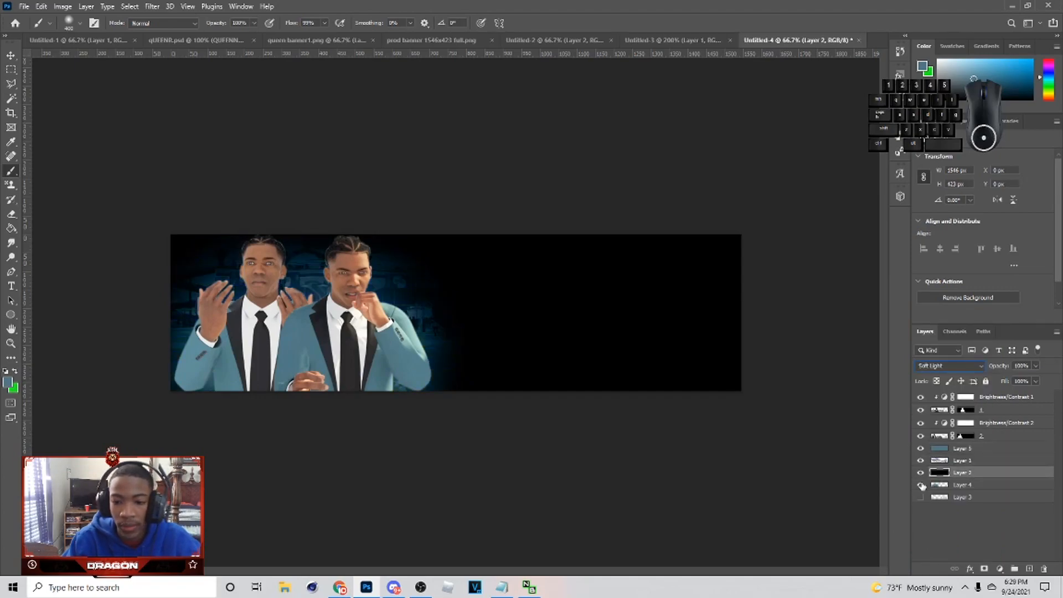
{"action": "left_click", "coordinate": [964, 484]}
{"action": "left_click", "coordinate": [1029, 568]}
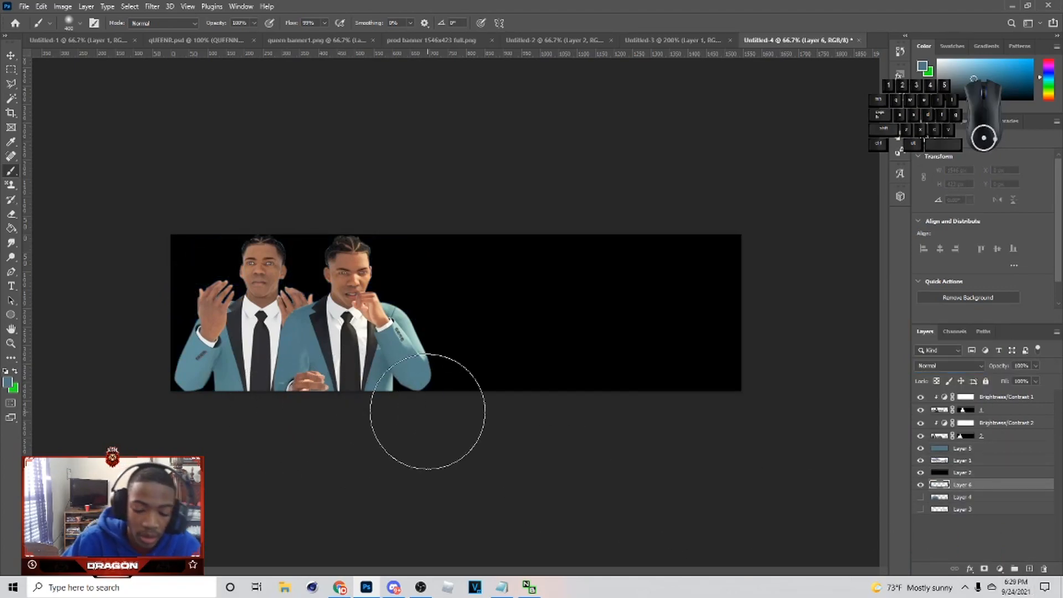
{"action": "mouse_move", "coordinate": [263, 360]}
{"action": "left_mouse_down"}
{"action": "mouse_move", "coordinate": [347, 357]}
{"action": "mouse_move", "coordinate": [352, 372]}
{"action": "mouse_move", "coordinate": [255, 378]}
{"action": "left_mouse_up"}
{"action": "mouse_move", "coordinate": [255, 378]}
{"action": "left_mouse_down"}
{"action": "mouse_move", "coordinate": [350, 379]}
{"action": "mouse_move", "coordinate": [287, 367]}
{"action": "mouse_move", "coordinate": [300, 377]}
{"action": "mouse_move", "coordinate": [335, 371]}
{"action": "mouse_move", "coordinate": [279, 353]}
{"action": "mouse_move", "coordinate": [329, 363]}
{"action": "mouse_move", "coordinate": [349, 381]}
{"action": "mouse_move", "coordinate": [265, 379]}
{"action": "mouse_move", "coordinate": [308, 403]}
{"action": "mouse_move", "coordinate": [334, 394]}
{"action": "mouse_move", "coordinate": [281, 384]}
{"action": "mouse_move", "coordinate": [302, 375]}
{"action": "mouse_move", "coordinate": [308, 335]}
{"action": "mouse_move", "coordinate": [307, 355]}
{"action": "mouse_move", "coordinate": [278, 360]}
{"action": "mouse_move", "coordinate": [313, 382]}
{"action": "left_mouse_up"}
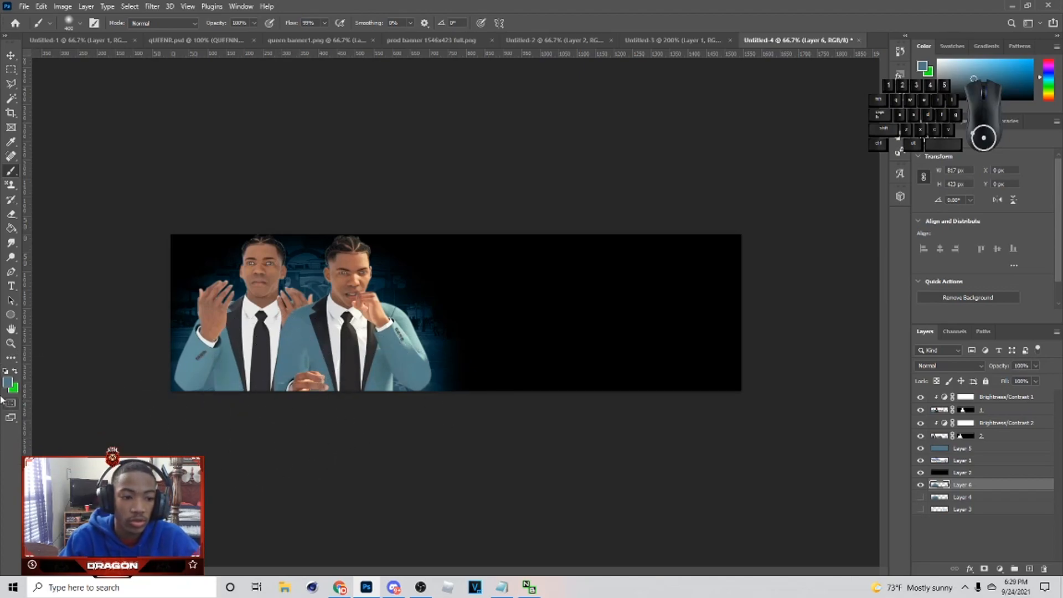
Set the foreground color to light blue 7ac0dc and paint another soft glow behind the players on a new layer beneath the black one
{"action": "left_click", "coordinate": [10, 382]}
{"action": "left_click_drag", "start_coordinate": [774, 223], "coordinate": [771, 204]}
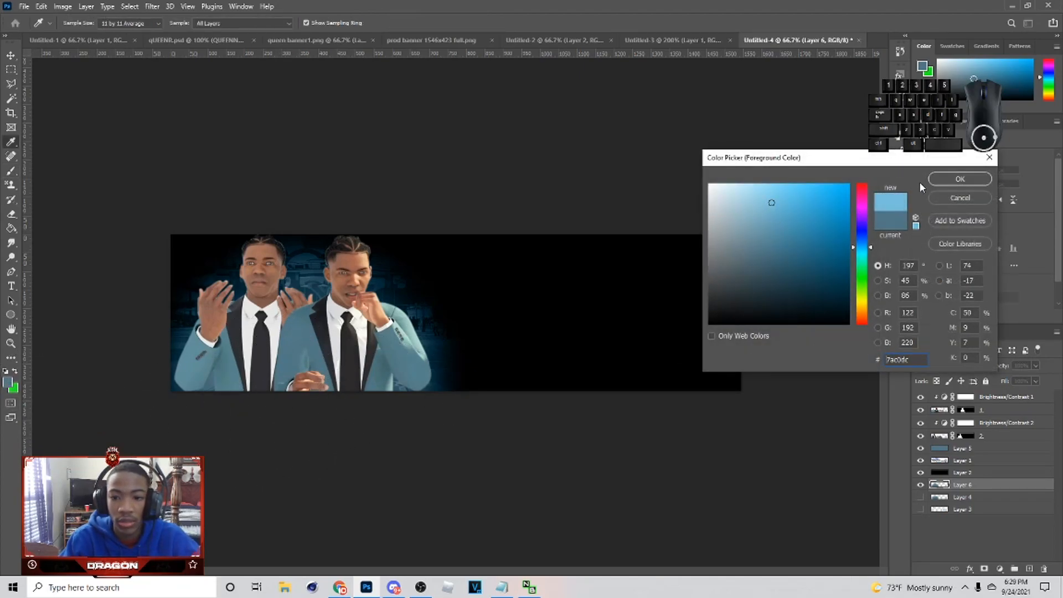
{"action": "left_click", "coordinate": [958, 180]}
{"action": "left_click", "coordinate": [1029, 568]}
{"action": "mouse_move", "coordinate": [267, 381]}
{"action": "left_mouse_down"}
{"action": "mouse_move", "coordinate": [319, 366]}
{"action": "mouse_move", "coordinate": [349, 382]}
{"action": "mouse_move", "coordinate": [248, 378]}
{"action": "left_mouse_up"}
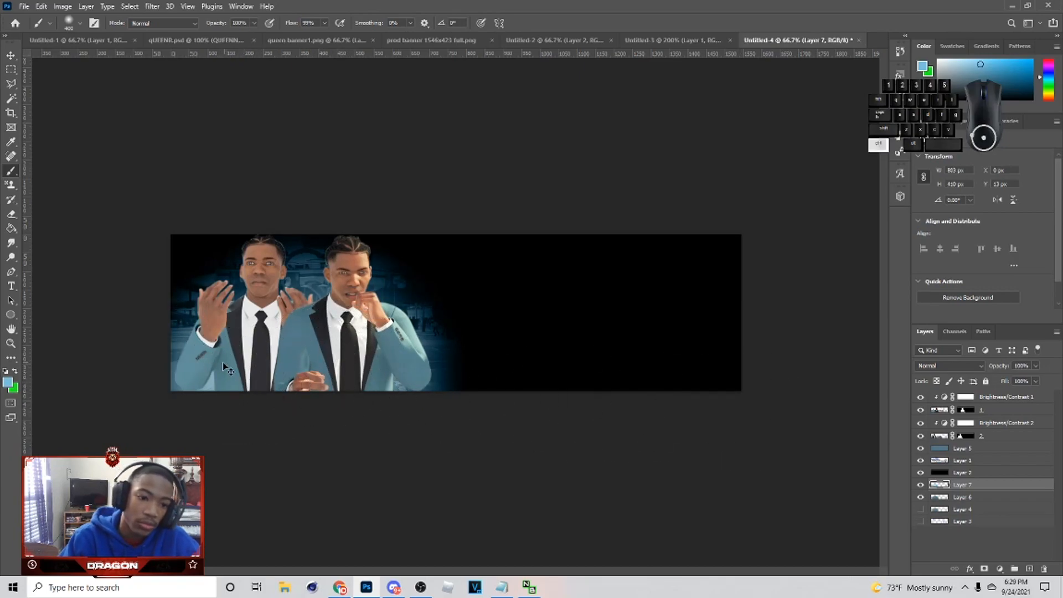
Add an Outer Glow effect to both player layers, 1 and 2
{"action": "left_click", "coordinate": [8, 56]}
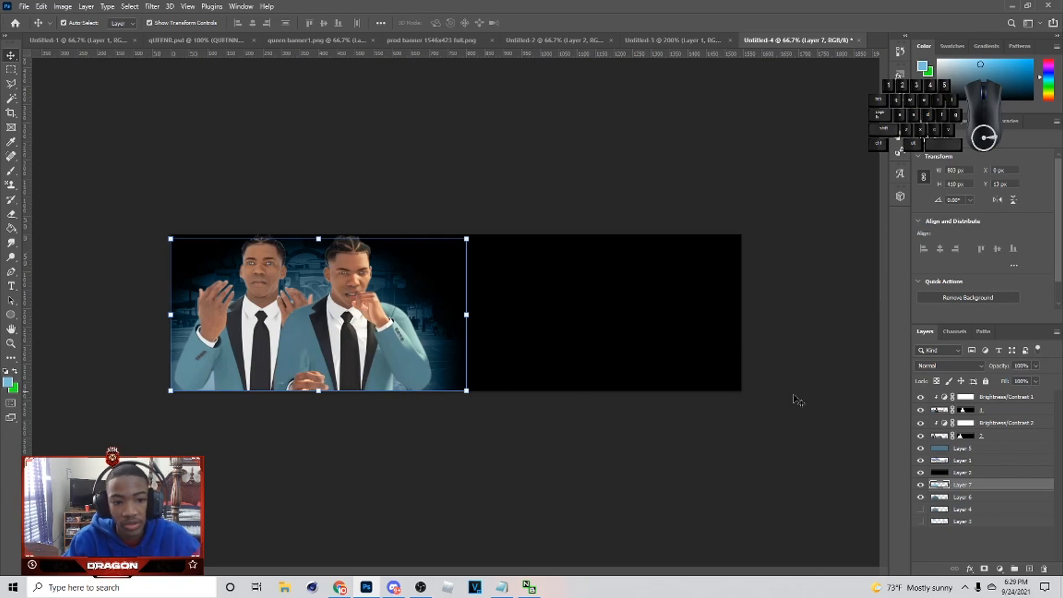
{"action": "left_click", "coordinate": [668, 419]}
{"action": "left_click", "coordinate": [990, 410]}
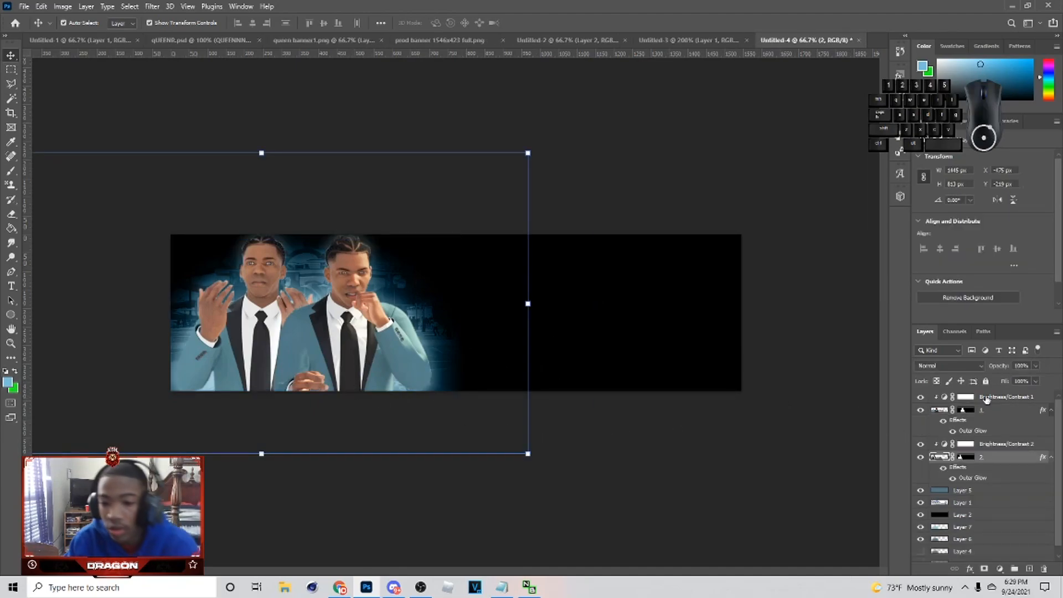
Raise the brightness of both players' Brightness/Contrast adjustments, setting the front player's to 84
{"action": "left_click", "coordinate": [994, 399]}
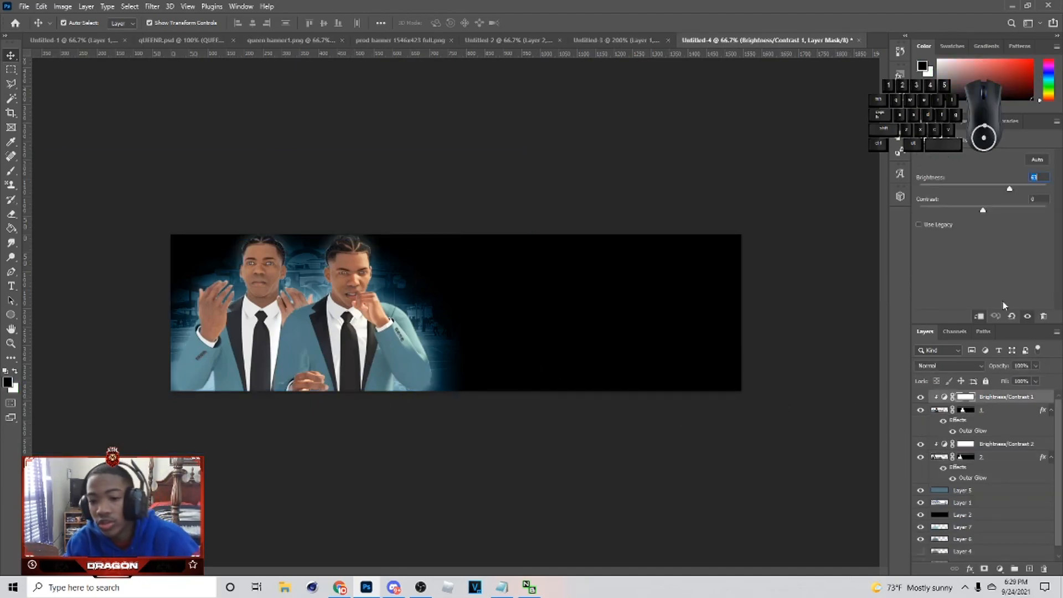
{"action": "left_click_drag", "start_coordinate": [1009, 188], "coordinate": [1022, 191]}
{"action": "left_click", "coordinate": [990, 444]}
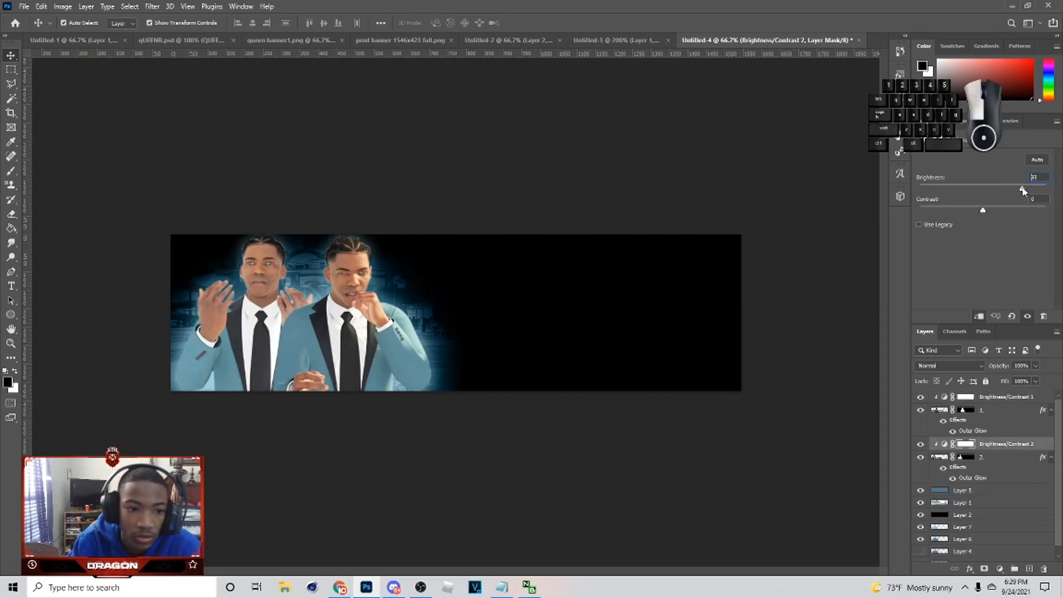
Review the Outer Glow settings of the front player's layer 1 in the Layer Style options
{"action": "right_click", "coordinate": [990, 412]}
{"action": "left_click", "coordinate": [855, 123]}
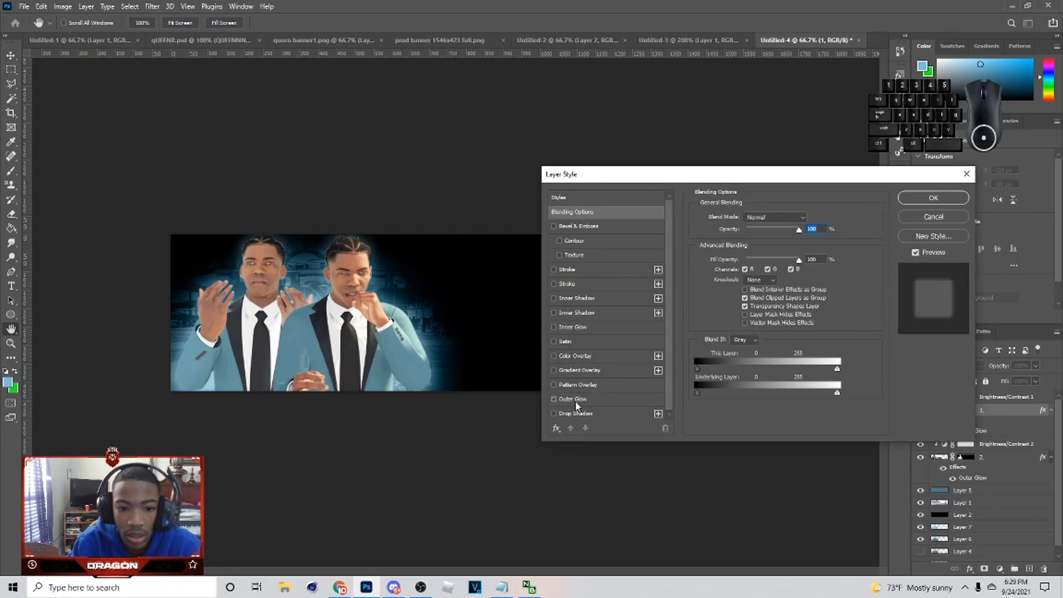
{"action": "left_click", "coordinate": [573, 400]}
{"action": "left_click", "coordinate": [934, 198]}
{"action": "key", "text": "v"}
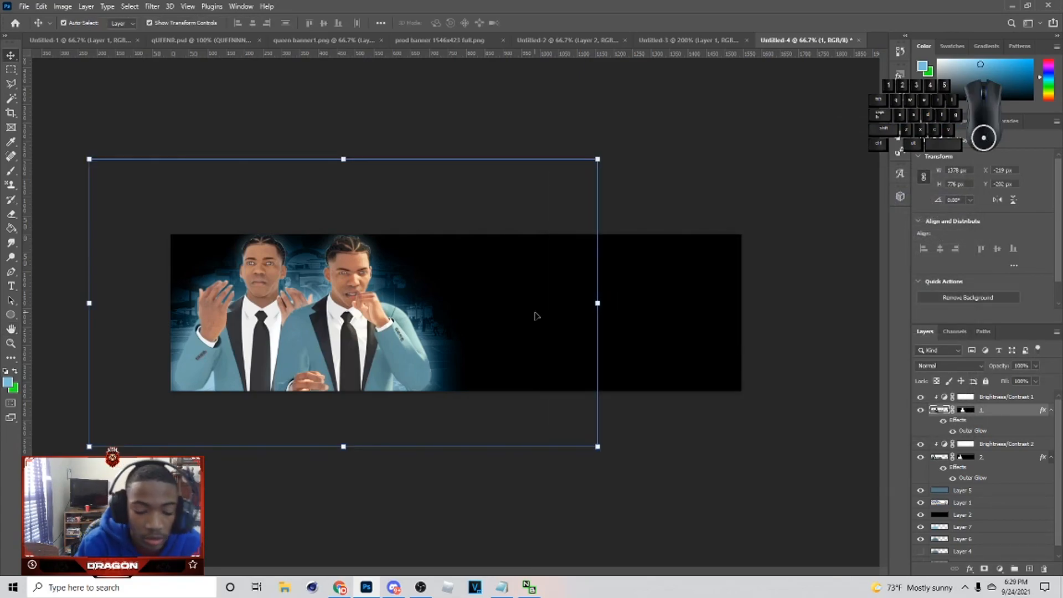
Clean up the front player's layer mask around the hair and face with a very small black brush
{"action": "key", "text": "ctrl+1"}
{"action": "left_click_drag", "start_coordinate": [496, 572], "coordinate": [448, 572]}
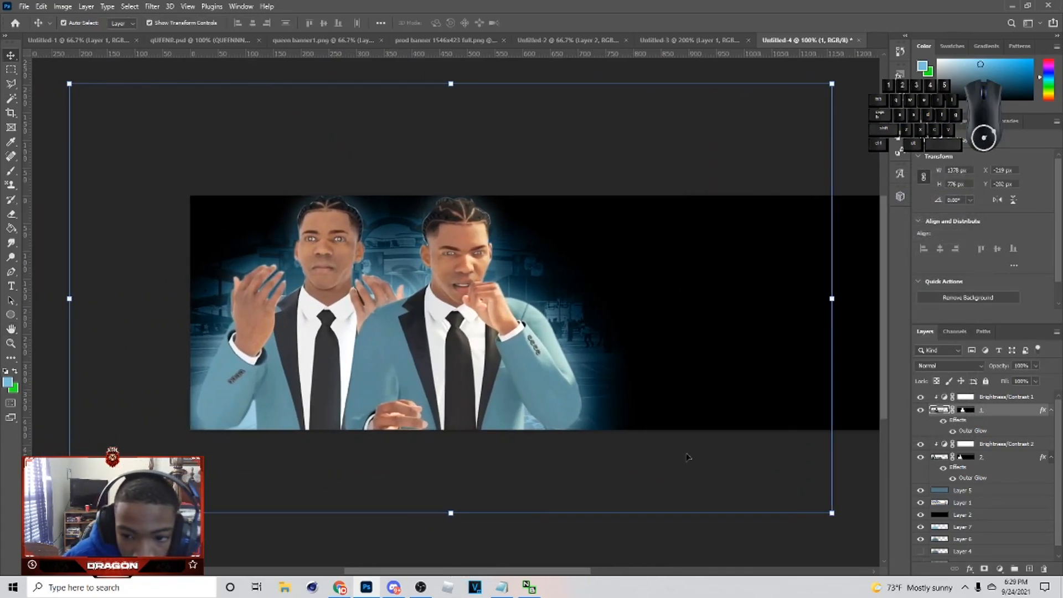
{"action": "left_click", "coordinate": [965, 411]}
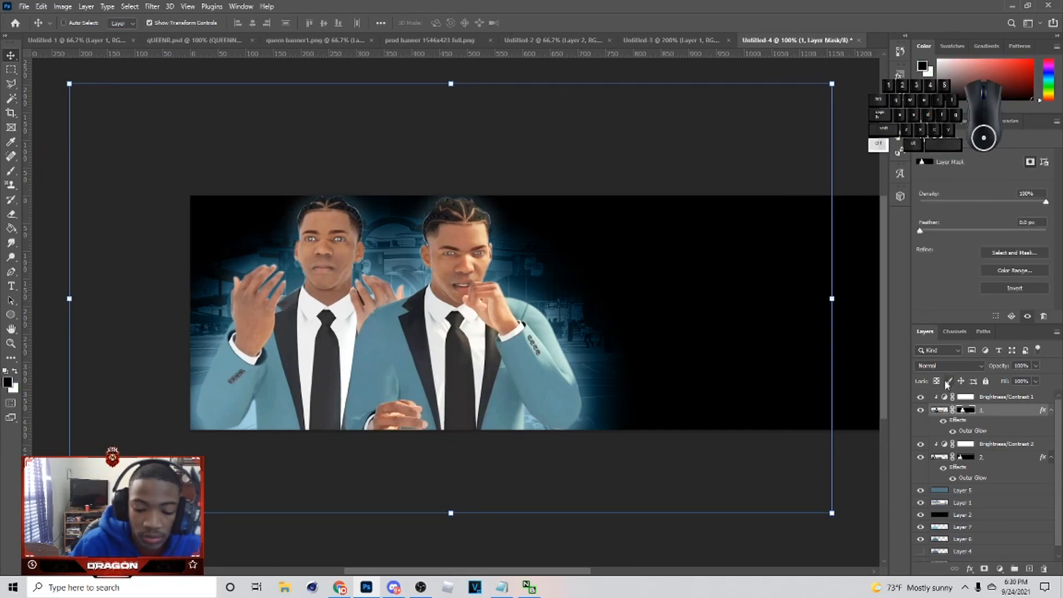
{"action": "key", "text": "ctrl+plus"}
{"action": "scroll", "coordinate": [676, 439], "scroll_direction": "down", "scroll_amount": 1}
{"action": "scroll", "coordinate": [664, 423], "scroll_direction": "up", "scroll_amount": 6}
{"action": "key", "text": "b"}
{"action": "key", "text": "bracketleft"}
{"action": "key", "text": "bracketleft"}
{"action": "key", "text": "bracketleft"}
{"action": "key", "text": "bracketleft"}
{"action": "key", "text": "bracketleft"}
{"action": "key", "text": "bracketleft"}
{"action": "key", "text": "bracketleft"}
{"action": "key", "text": "bracketleft"}
{"action": "key", "text": "bracketleft"}
{"action": "key", "text": "bracketleft"}
{"action": "key", "text": "bracketleft"}
{"action": "key", "text": "bracketleft"}
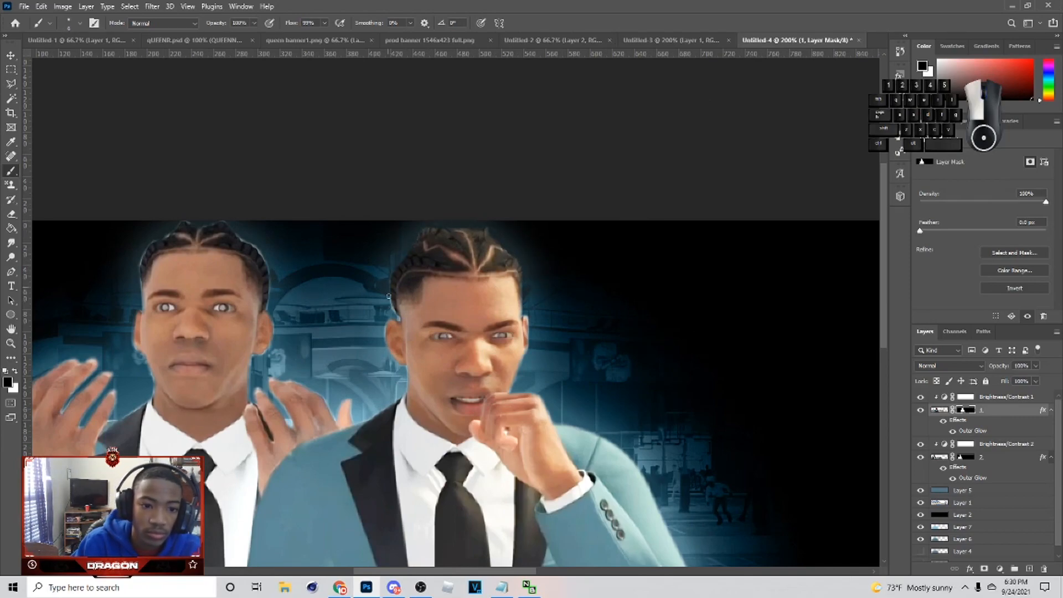
{"action": "scroll", "coordinate": [465, 369], "scroll_direction": "down", "scroll_amount": 3}
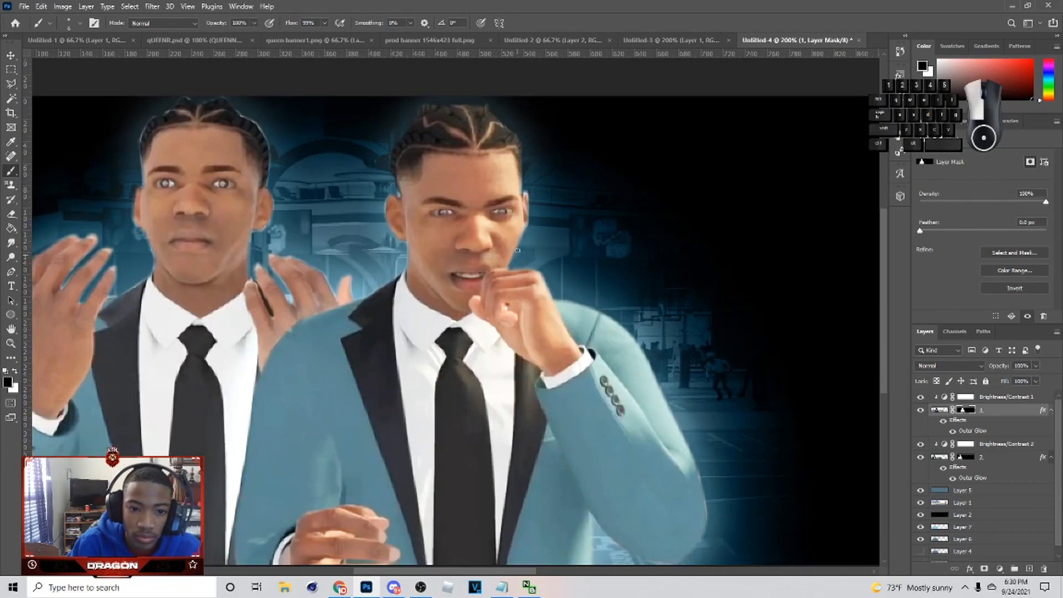
{"action": "left_click_drag", "start_coordinate": [532, 266], "coordinate": [518, 258]}
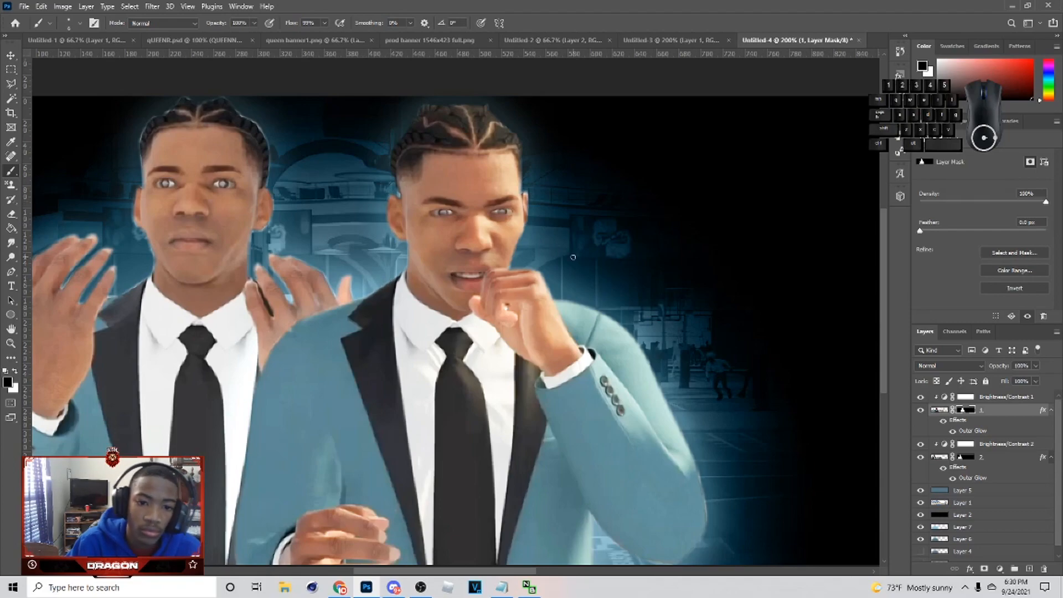
Touch up the rear player's layer mask around the head and hands with the small black brush
{"action": "key", "text": "ctrl+minus"}
{"action": "key", "text": "ctrl+minus"}
{"action": "key", "text": "ctrl+plus"}
{"action": "left_click", "coordinate": [964, 458]}
{"action": "left_click_drag", "start_coordinate": [589, 571], "coordinate": [484, 554]}
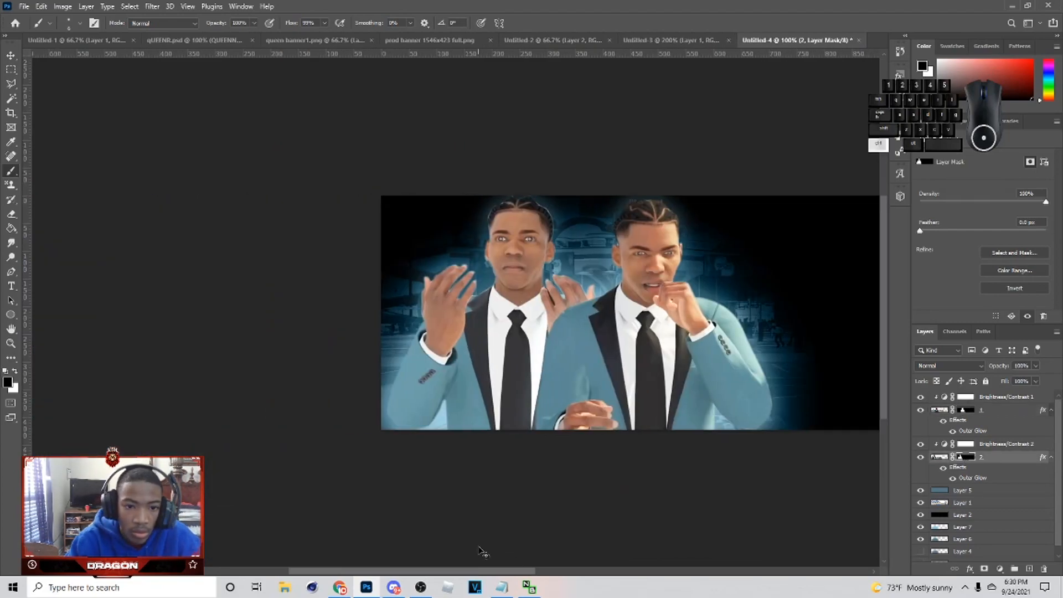
{"action": "key", "text": "ctrl+plus"}
{"action": "scroll", "coordinate": [635, 270], "scroll_direction": "up", "scroll_amount": 1}
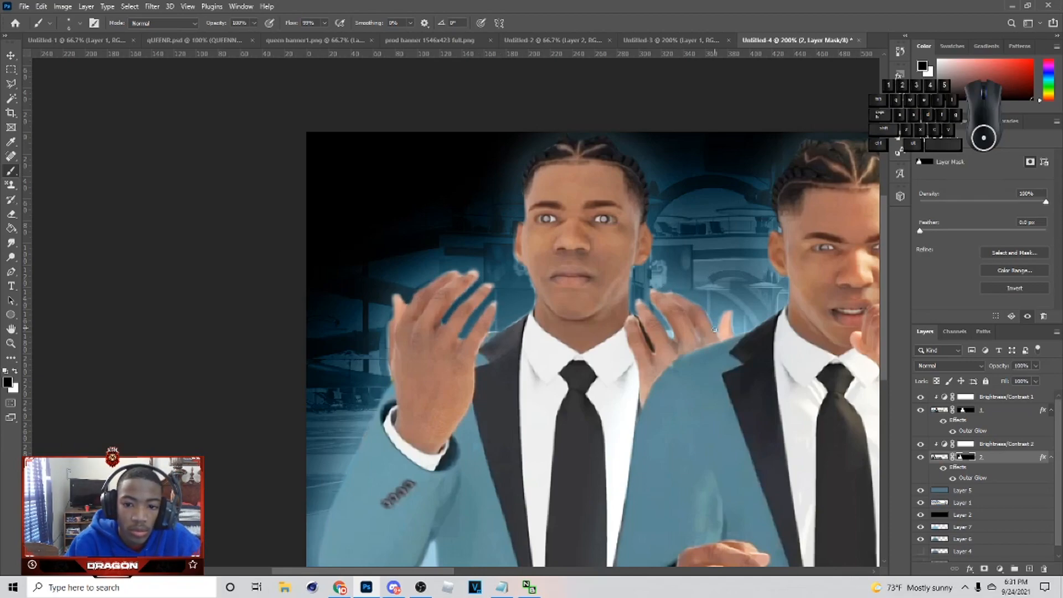
{"action": "key", "text": "ctrl+minus"}
{"action": "key", "text": "ctrl+minus"}
Add a Brightness/Contrast adjustment layer above all player layers and raise its brightness slightly
{"action": "key", "text": "v"}
{"action": "left_click", "coordinate": [1005, 396]}
{"action": "left_click", "coordinate": [999, 568]}
{"action": "left_click", "coordinate": [1011, 408]}
{"action": "left_click_drag", "start_coordinate": [982, 190], "coordinate": [988, 195]}
Add a Vibrance adjustment layer at the top of the stack and hide it
{"action": "left_click", "coordinate": [999, 569]}
{"action": "left_click", "coordinate": [974, 457]}
{"action": "left_click", "coordinate": [920, 397]}
Inspect the players up close and check the Outer Glow effects on layers 1 and 2
{"action": "left_click", "coordinate": [996, 410]}
{"action": "left_click", "coordinate": [361, 371]}
{"action": "key", "text": "ctrl+plus"}
{"action": "mouse_move", "coordinate": [362, 379]}
{"action": "left_mouse_down"}
{"action": "mouse_move", "coordinate": [654, 379]}
{"action": "mouse_move", "coordinate": [401, 380]}
{"action": "left_mouse_up"}
{"action": "left_click", "coordinate": [952, 458]}
{"action": "left_click", "coordinate": [952, 507]}
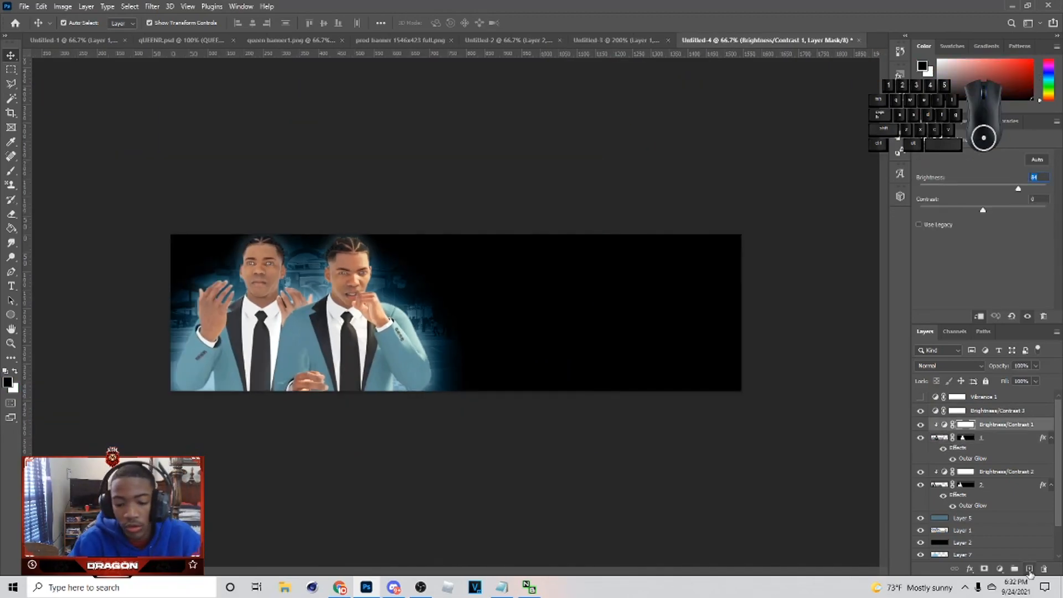
Add a new layer above the front player's Brightness/Contrast adjustment and set the foreground color to black
{"action": "left_click", "coordinate": [1029, 568]}
{"action": "key", "text": "b"}
{"action": "left_click", "coordinate": [8, 383]}
{"action": "left_click", "coordinate": [977, 206]}
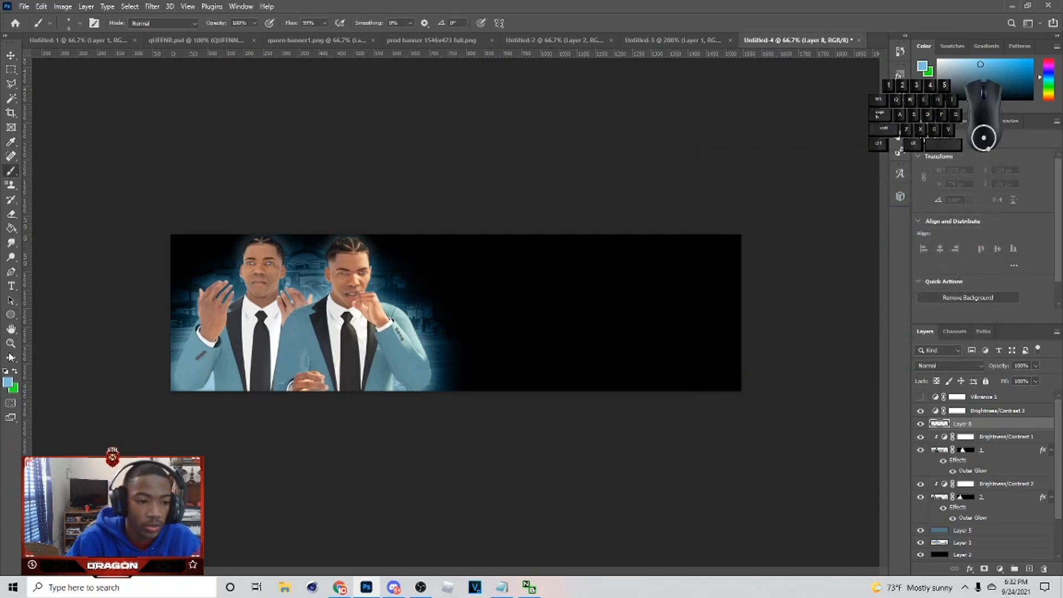
{"action": "left_click", "coordinate": [8, 382]}
{"action": "left_click", "coordinate": [848, 323]}
{"action": "left_click", "coordinate": [945, 181]}
{"action": "key", "text": "Caps_Lock"}
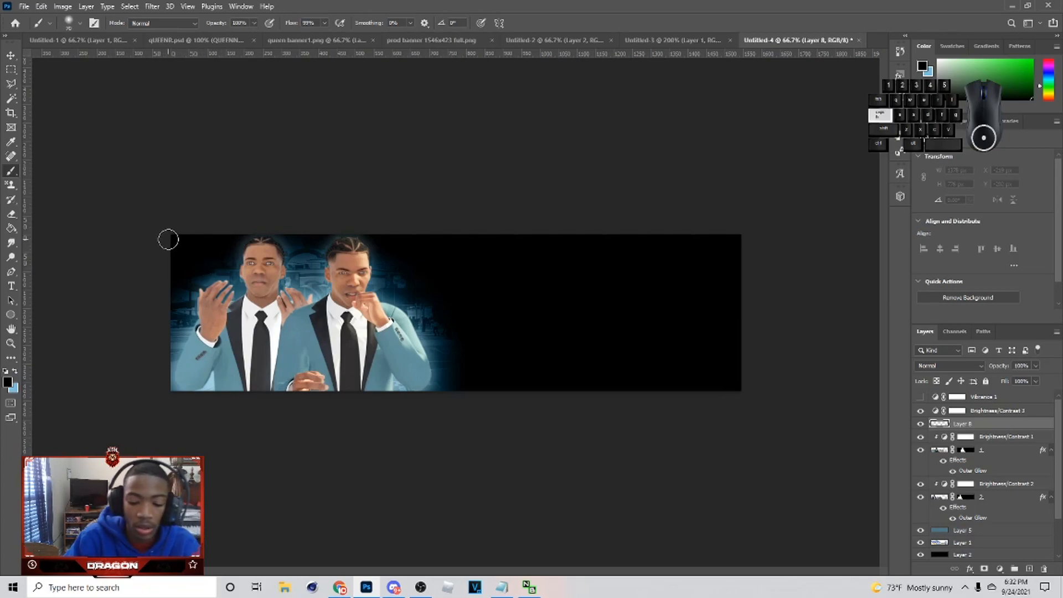
Paint soft black shading along the banner's left and lower edges over the players with a 300 px brush
{"action": "key", "text": "bracketright"}
{"action": "key", "text": "bracketright"}
{"action": "key", "text": "bracketright"}
{"action": "key", "text": "bracketright"}
{"action": "key", "text": "bracketright"}
{"action": "key", "text": "bracketright"}
{"action": "key", "text": "bracketright"}
{"action": "key", "text": "bracketright"}
{"action": "key", "text": "bracketright"}
{"action": "key", "text": "bracketleft"}
{"action": "left_click_drag", "start_coordinate": [128, 265], "coordinate": [149, 440]}
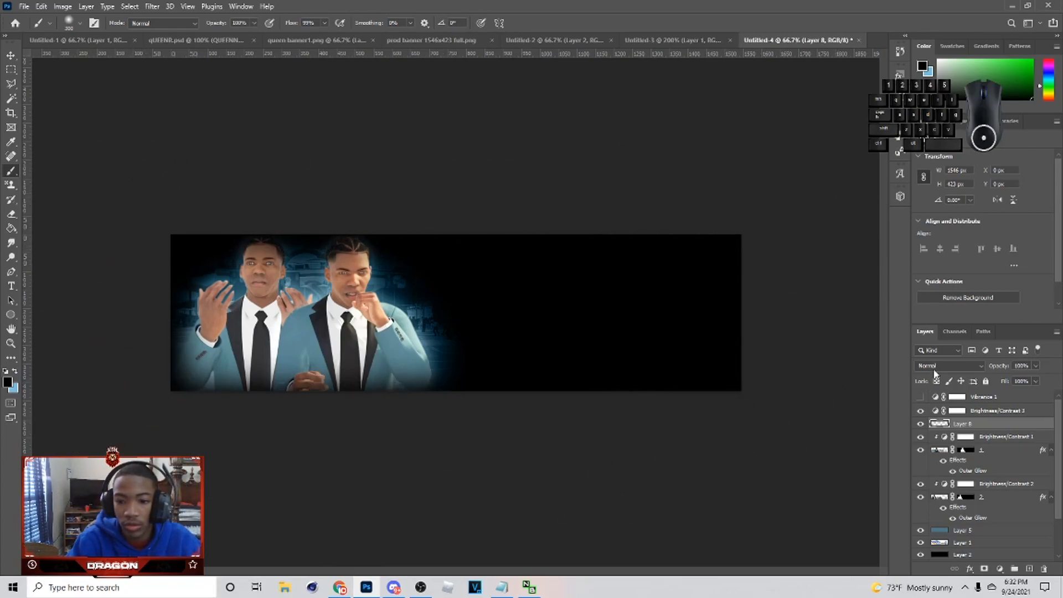
Set the black shading layer to Soft Light at 33% opacity
{"action": "left_click", "coordinate": [941, 366]}
{"action": "left_click", "coordinate": [937, 441]}
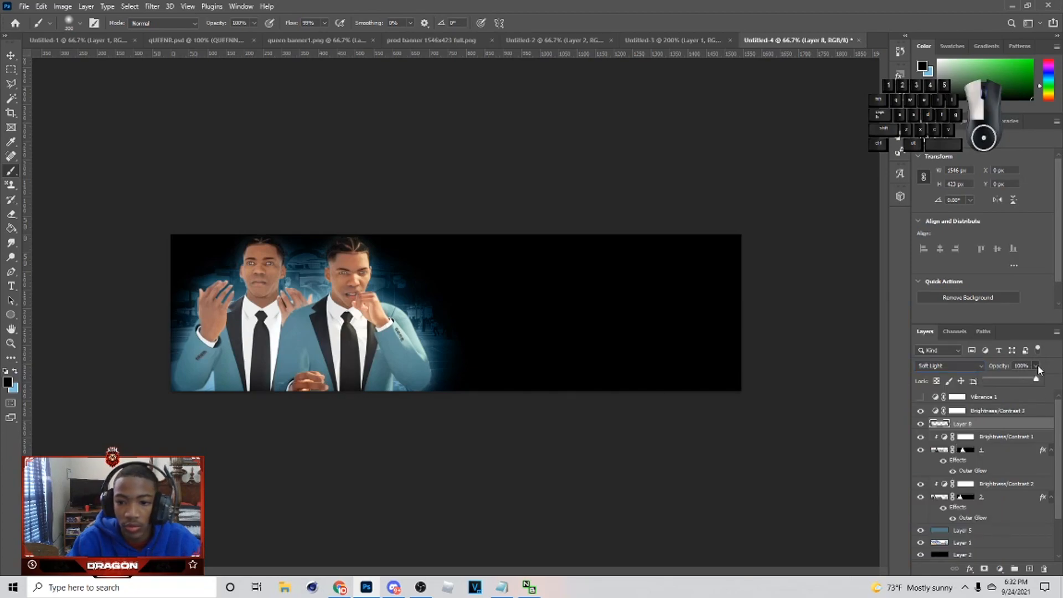
{"action": "left_click_drag", "start_coordinate": [1038, 369], "coordinate": [1001, 374]}
Duplicate the black shading layer and set the copy to Normal blend mode at 2% opacity
{"action": "key", "text": "ctrl+j"}
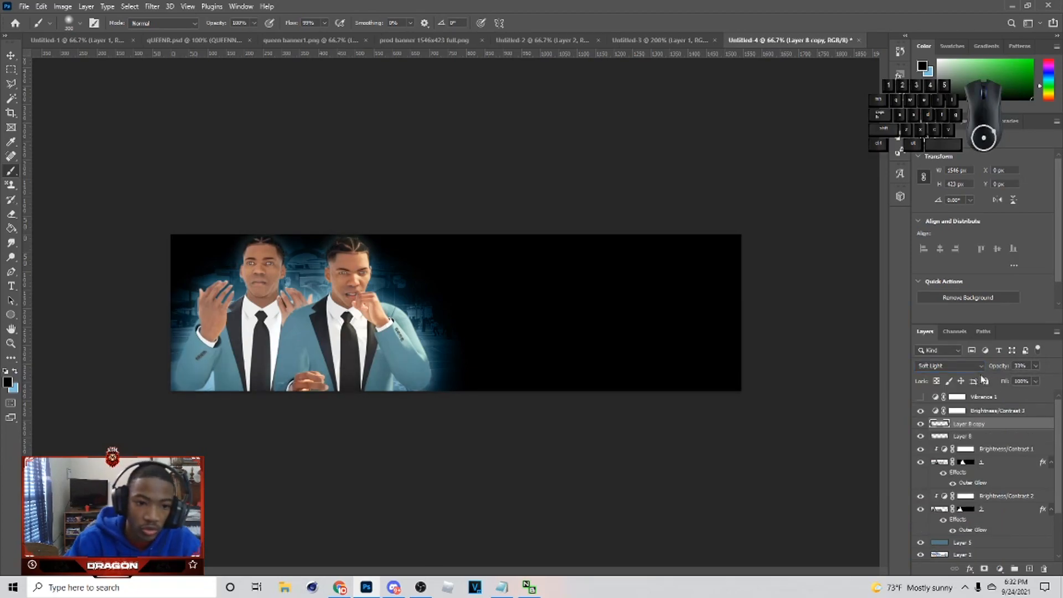
{"action": "left_click", "coordinate": [953, 366]}
{"action": "left_click", "coordinate": [935, 308]}
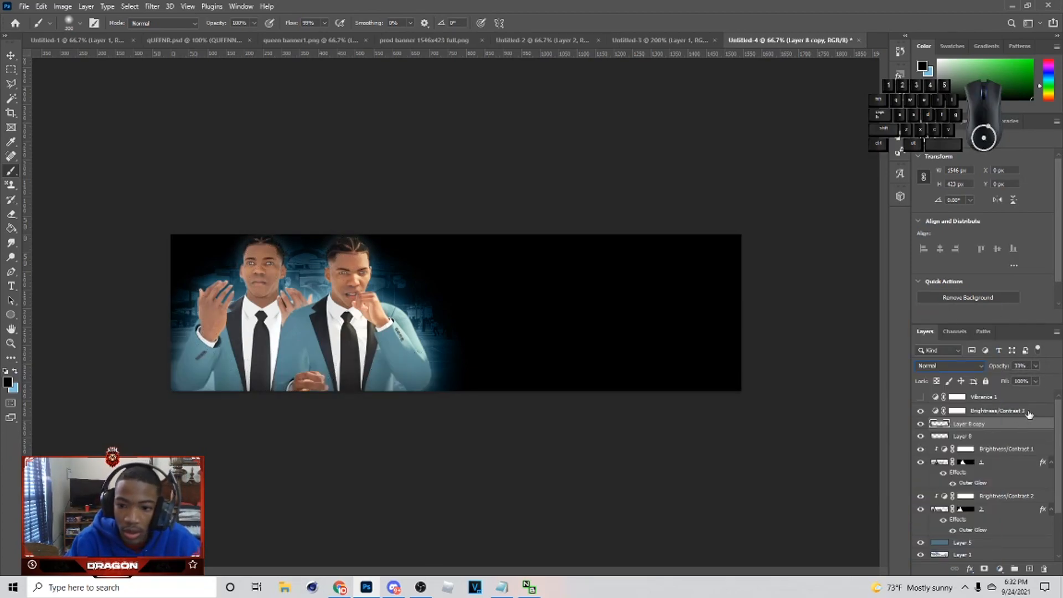
{"action": "left_click", "coordinate": [1013, 381]}
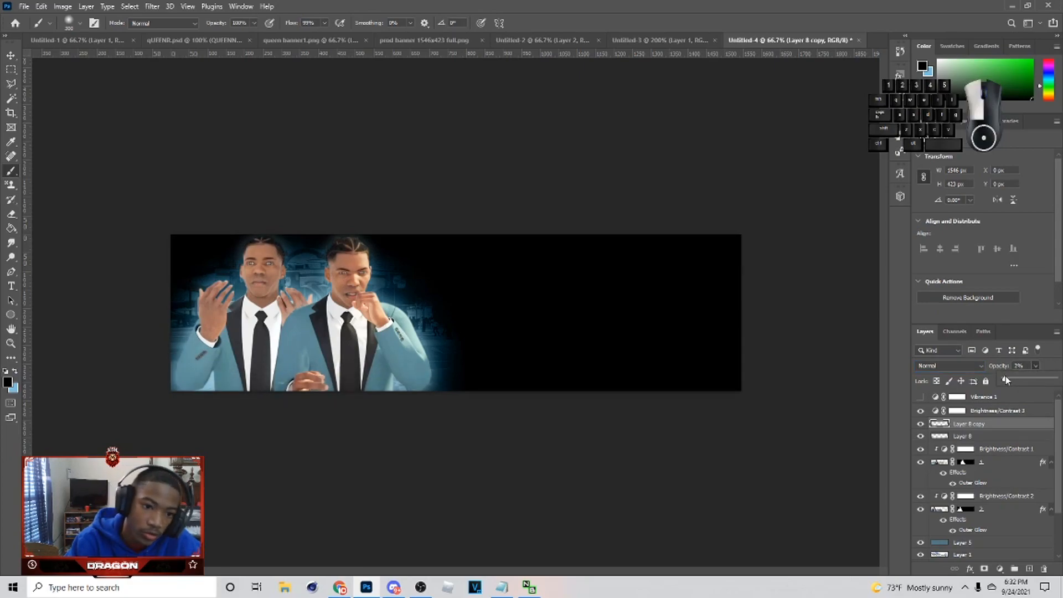
Add a layer above the front player's Brightness/Contrast adjustment and paint a sampled-blue 200 px soft glow between the players' heads
{"action": "key", "text": "ctrl+plus"}
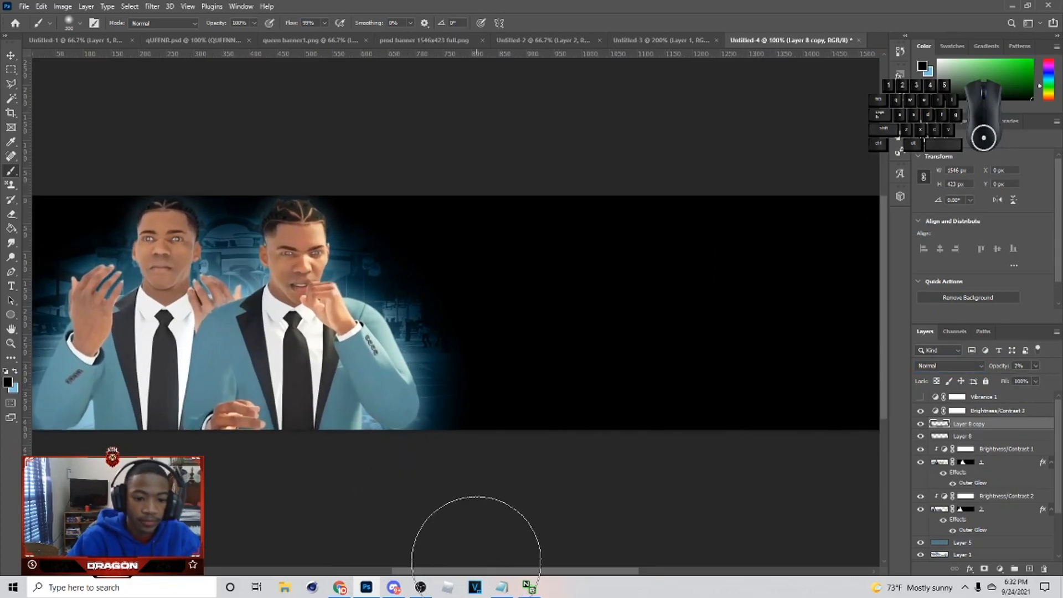
{"action": "left_click_drag", "start_coordinate": [486, 572], "coordinate": [437, 572]}
{"action": "left_click", "coordinate": [1006, 450]}
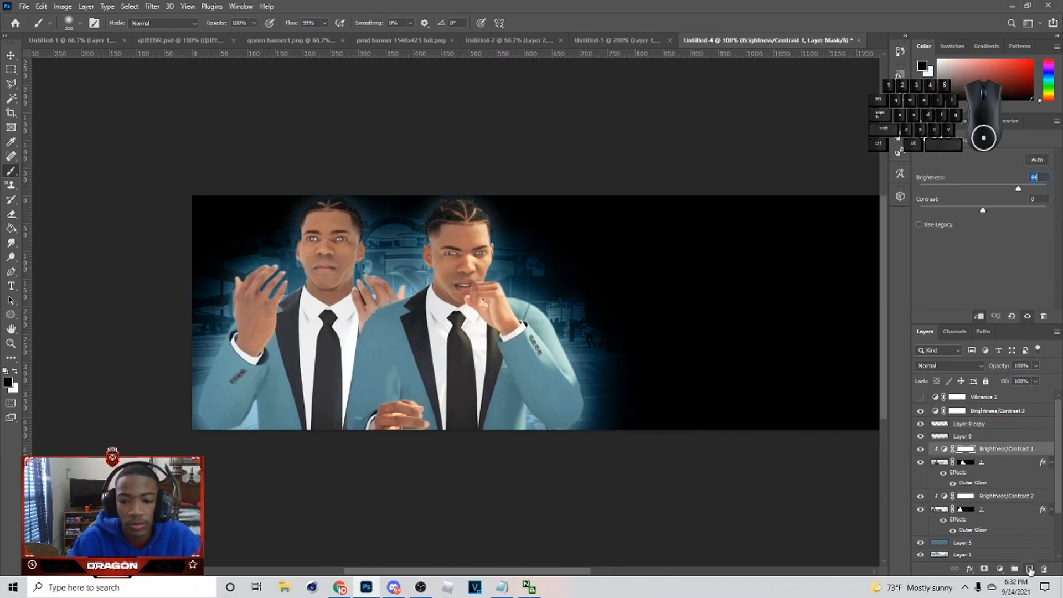
{"action": "left_click", "coordinate": [1029, 568]}
{"action": "left_click", "coordinate": [398, 272], "text": "alt"}
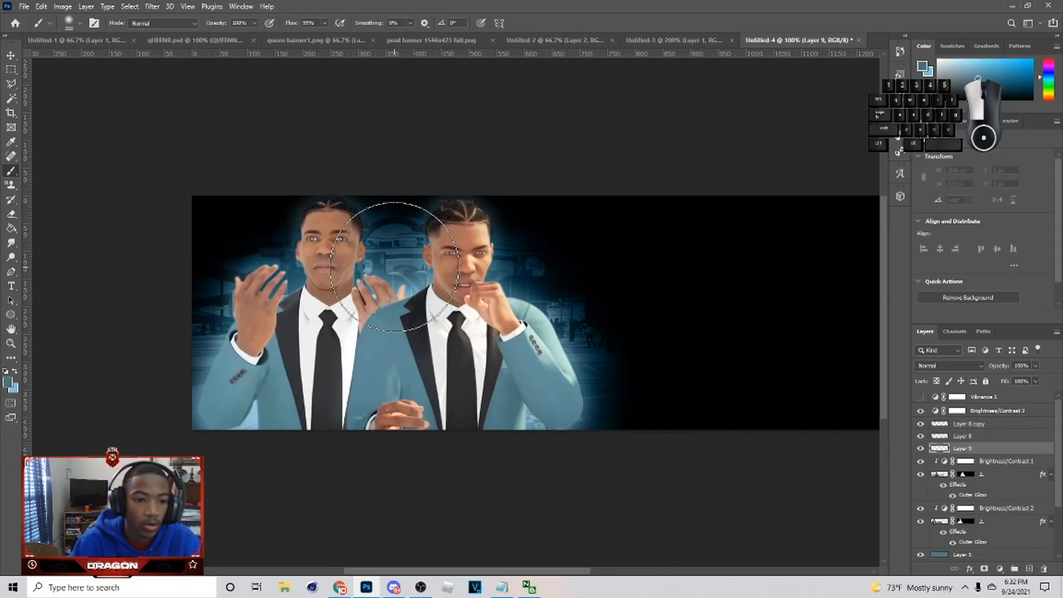
{"action": "left_click", "coordinate": [394, 269]}
{"action": "key", "text": "ctrl+z"}
{"action": "key", "text": "bracketleft"}
{"action": "key", "text": "bracketleft"}
{"action": "left_click", "coordinate": [389, 261]}
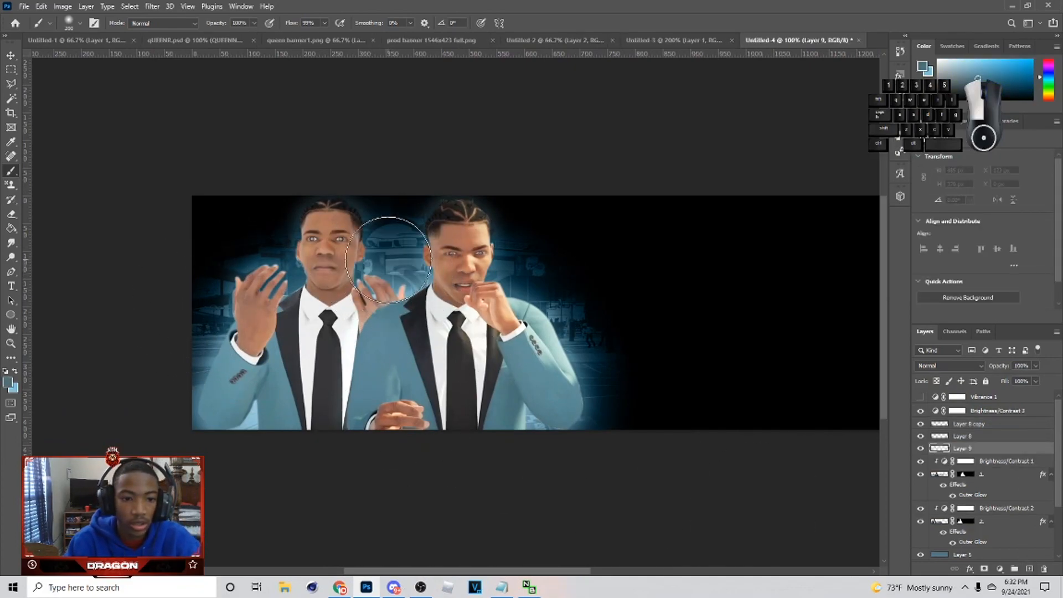
Paint soft glow spots over the players' jackets and the rear player's tie in sampled blues, and over the front shirt in sampled white
{"action": "left_click", "coordinate": [219, 324], "text": "alt"}
{"action": "left_click", "coordinate": [218, 323]}
{"action": "key", "text": "ctrl+z"}
{"action": "left_click", "coordinate": [217, 359], "text": "alt"}
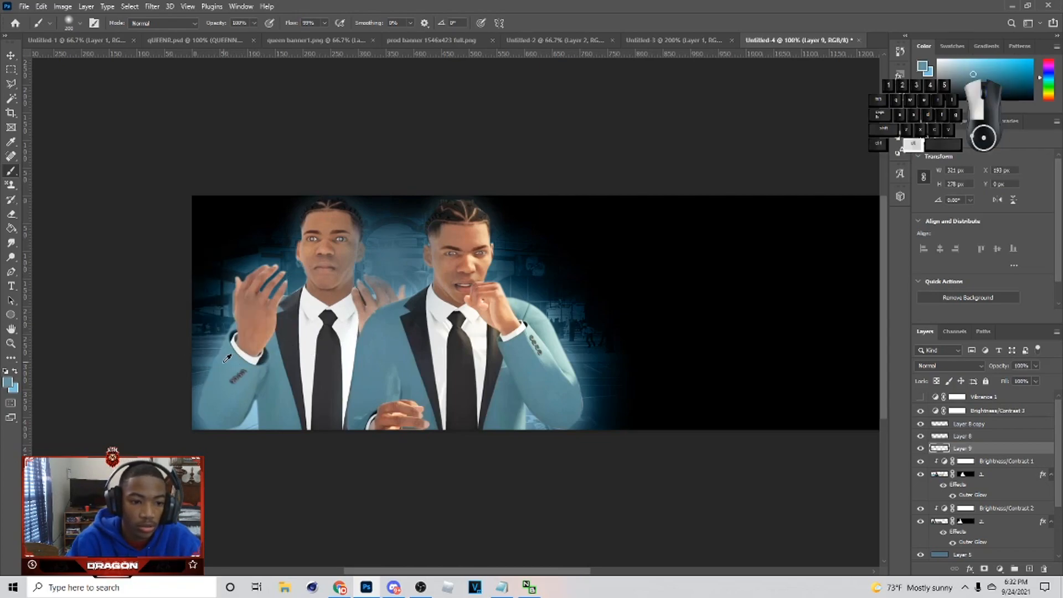
{"action": "left_click", "coordinate": [215, 353]}
{"action": "left_click", "coordinate": [367, 370], "text": "alt"}
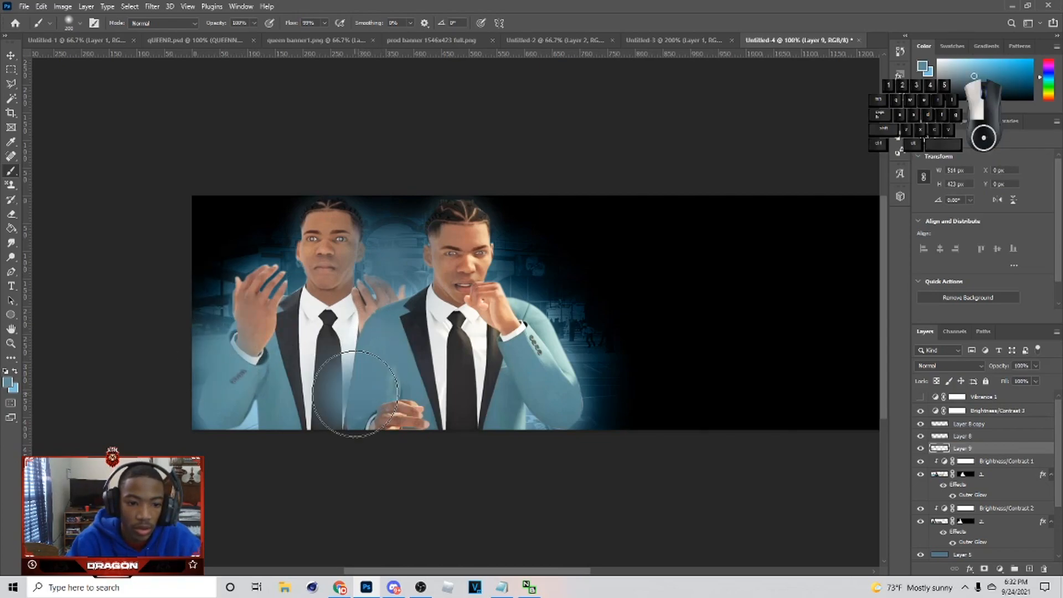
{"action": "left_click", "coordinate": [565, 357]}
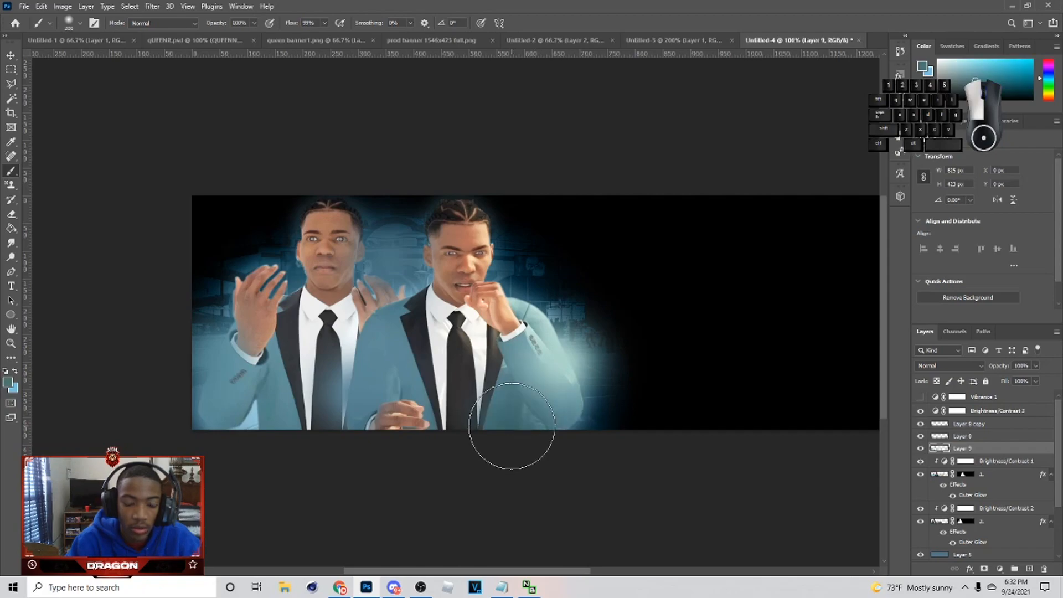
{"action": "left_click", "coordinate": [487, 338], "text": "alt"}
{"action": "left_click", "coordinate": [485, 339]}
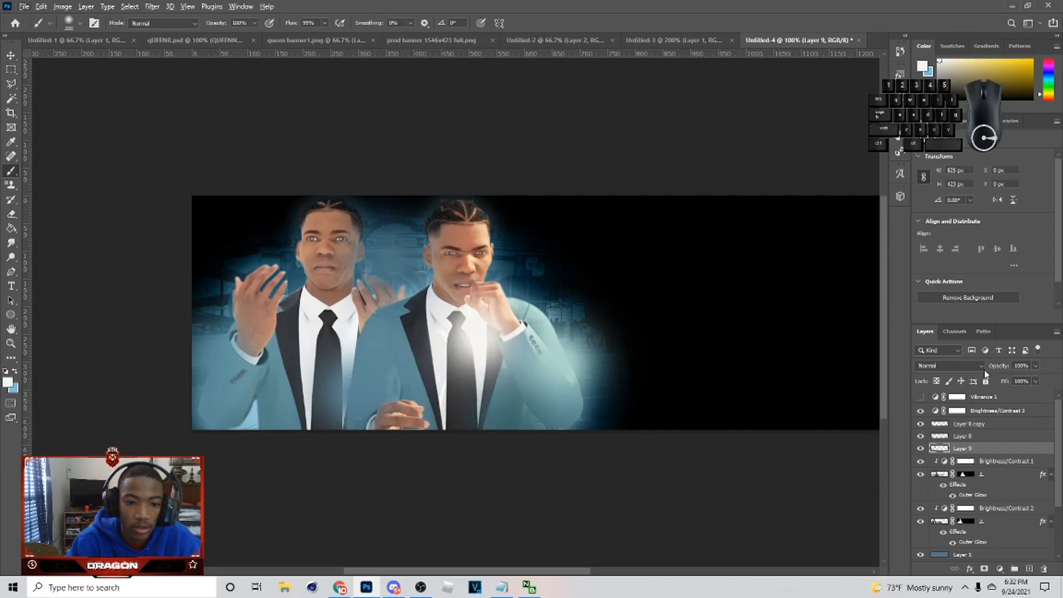
Set the painted glow layer to Screen blend mode at 24% opacity
{"action": "left_click", "coordinate": [949, 365]}
{"action": "left_click", "coordinate": [944, 394]}
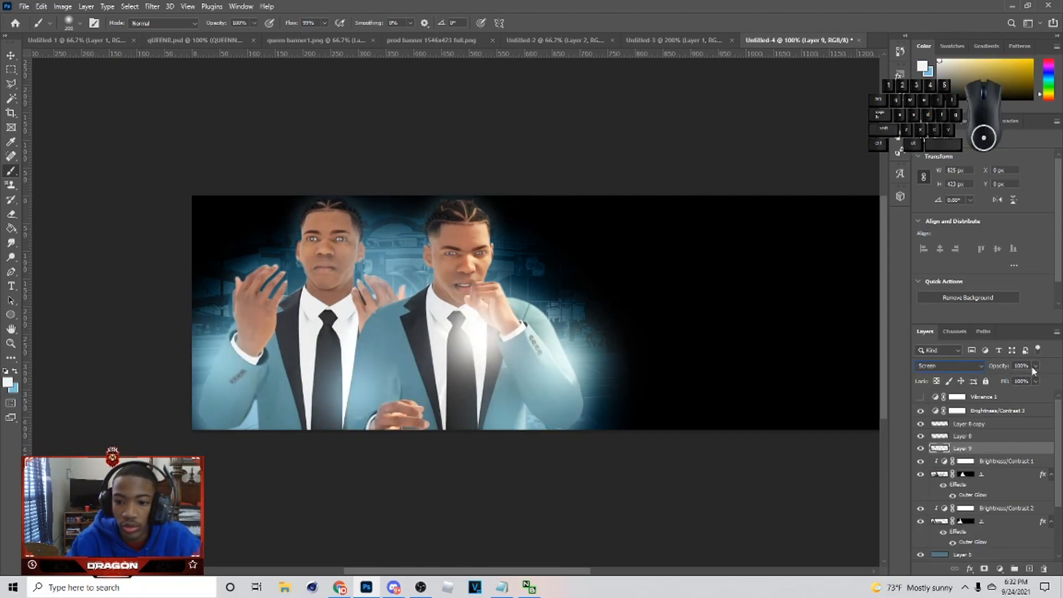
{"action": "left_click_drag", "start_coordinate": [999, 382], "coordinate": [998, 382]}
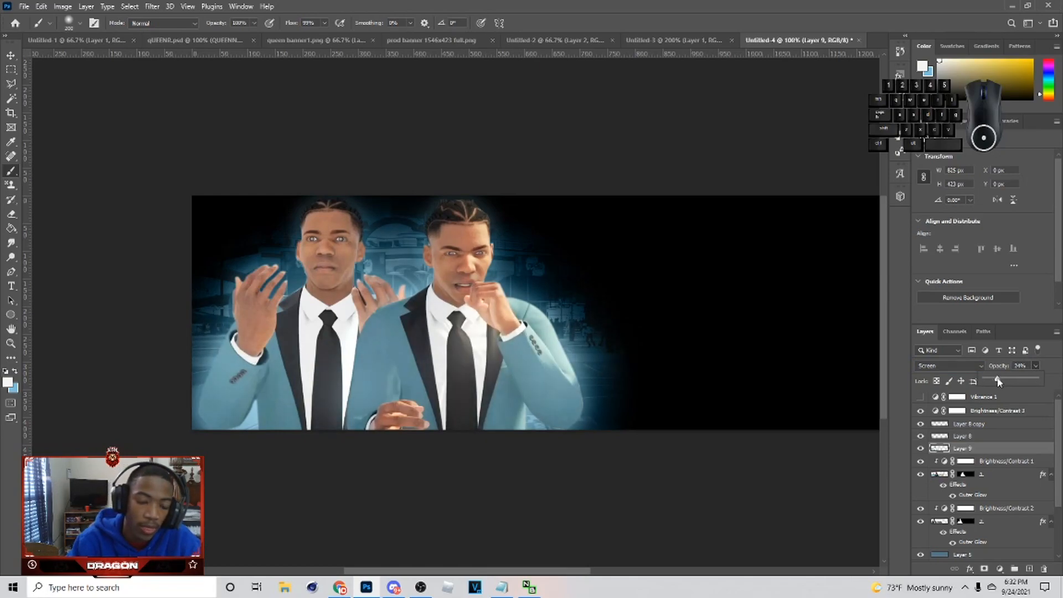
Duplicate the glow layer, move the copy beneath both player layers above Layer 5, and set it to Overlay
{"action": "key", "text": "ctrl+j"}
{"action": "scroll", "coordinate": [949, 431], "scroll_direction": "down", "scroll_amount": 3}
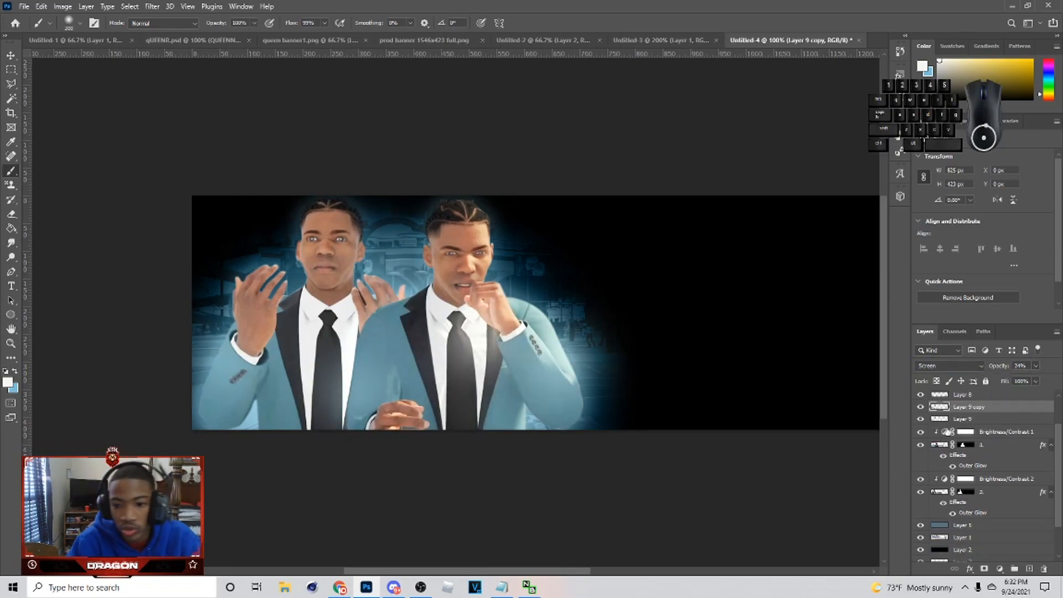
{"action": "scroll", "coordinate": [959, 410], "scroll_direction": "down", "scroll_amount": 1}
{"action": "left_click", "coordinate": [943, 367]}
{"action": "left_click", "coordinate": [924, 433]}
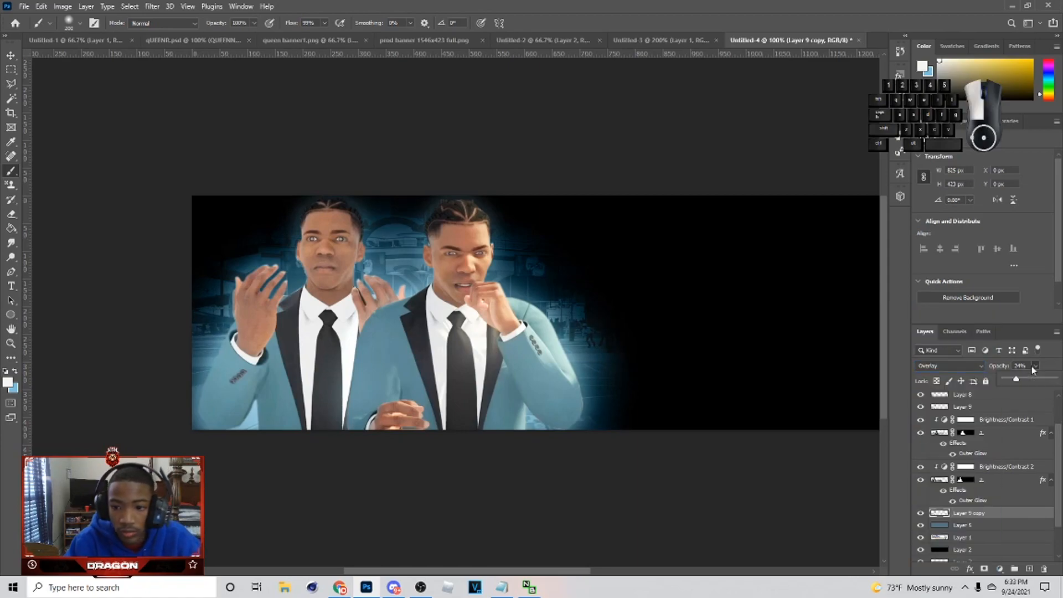
Add a layer between Layer 5 and the glow copy and paint a light-blue 400 px soft glow behind the players
{"action": "left_click", "coordinate": [988, 525]}
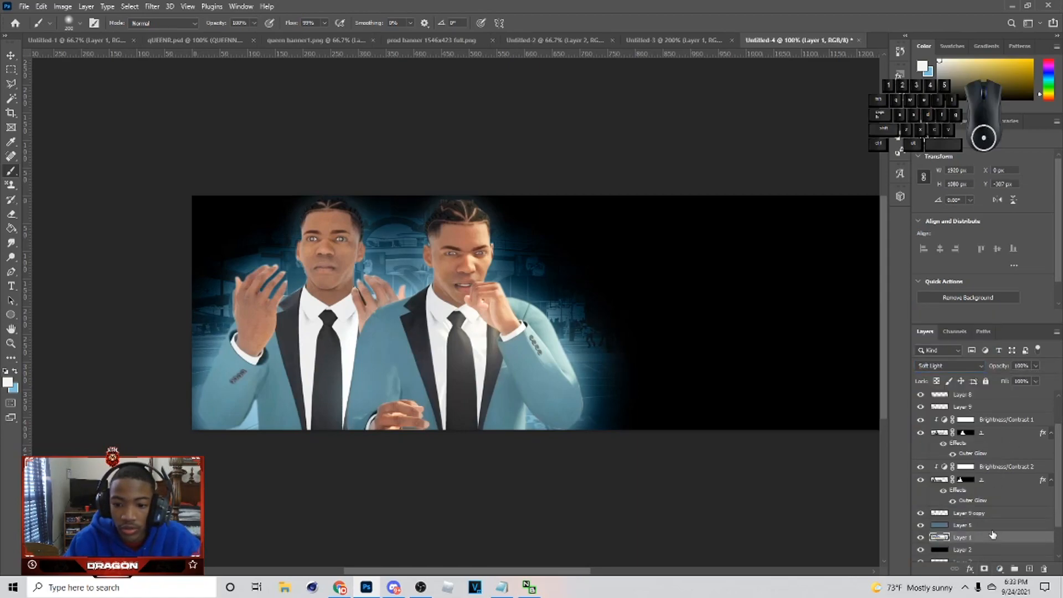
{"action": "left_click", "coordinate": [1027, 568]}
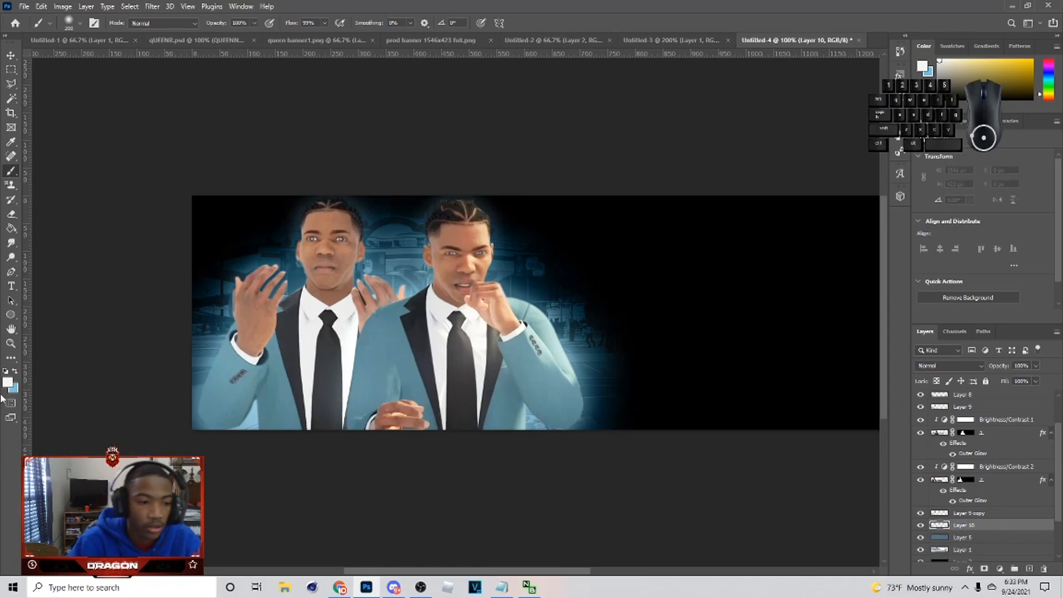
{"action": "left_click", "coordinate": [15, 370]}
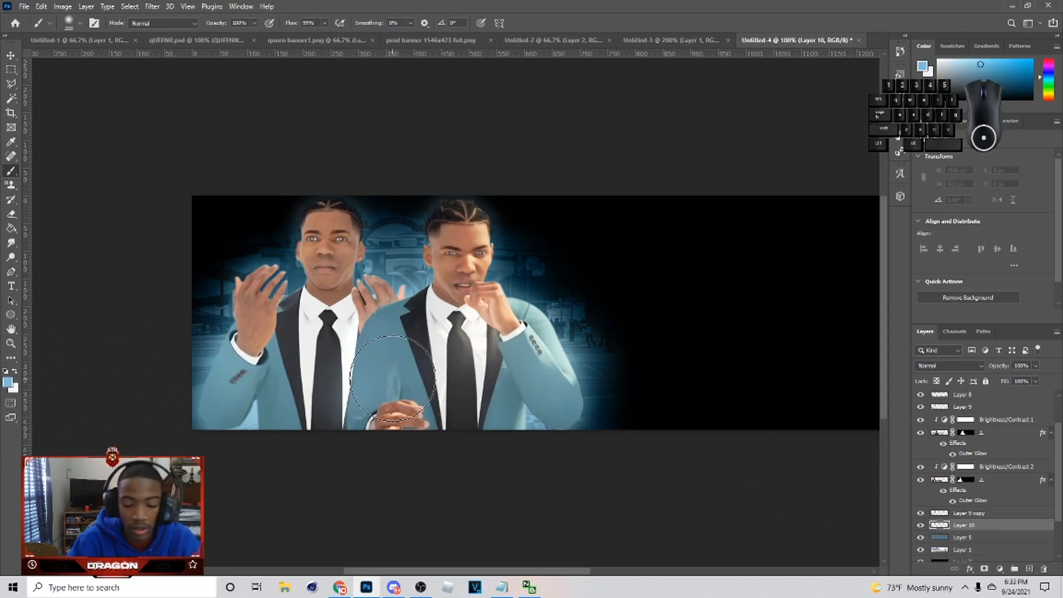
{"action": "key", "text": "bracketright"}
{"action": "key", "text": "bracketright"}
{"action": "key", "text": "bracketright"}
{"action": "mouse_move", "coordinate": [353, 375]}
{"action": "left_mouse_down"}
{"action": "mouse_move", "coordinate": [365, 387]}
{"action": "mouse_move", "coordinate": [437, 398]}
{"action": "mouse_move", "coordinate": [357, 412]}
{"action": "mouse_move", "coordinate": [382, 385]}
{"action": "left_mouse_up"}
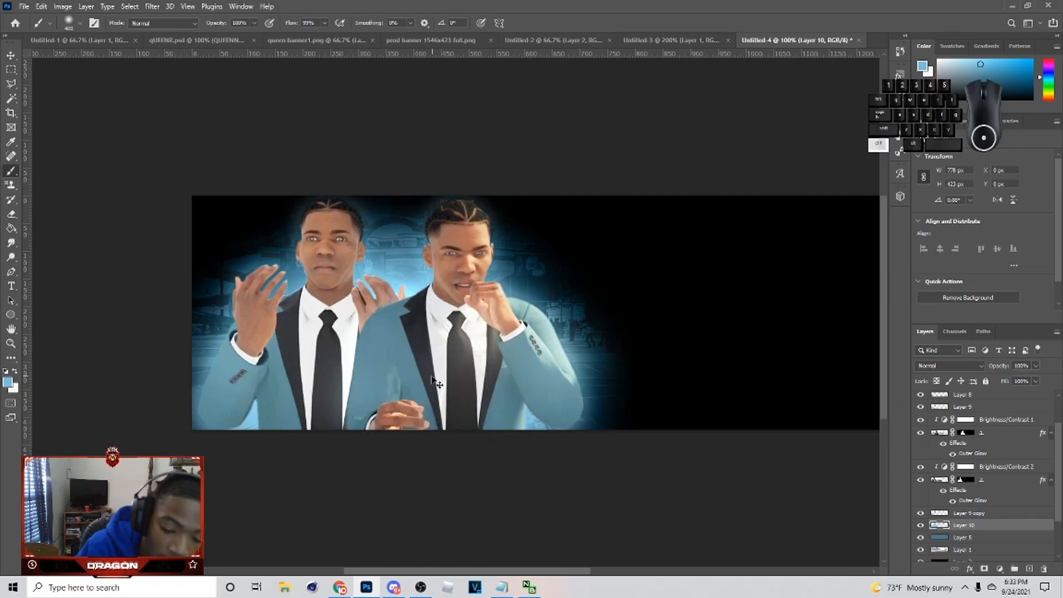
Raise the lightness of the new background glow with Hue/Saturation until it turns white
{"action": "key", "text": "ctrl+u"}
{"action": "left_click_drag", "start_coordinate": [875, 430], "coordinate": [929, 430]}
{"action": "left_click", "coordinate": [997, 320]}
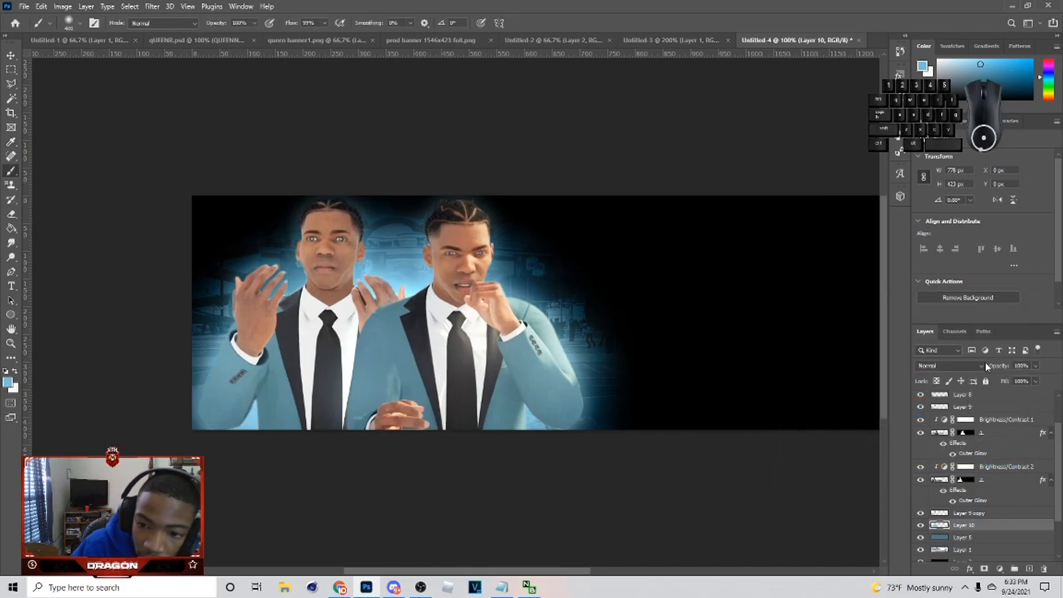
{"action": "key", "text": "ctrl+u"}
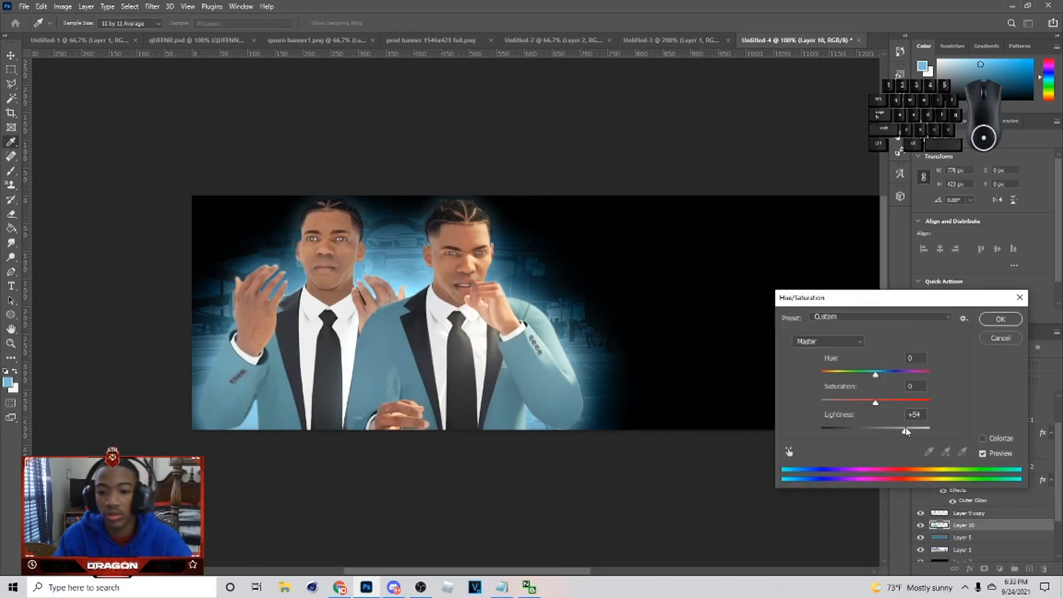
{"action": "left_click_drag", "start_coordinate": [875, 431], "coordinate": [929, 431]}
{"action": "left_click", "coordinate": [999, 319]}
Set the white background glow layer to Overlay blend mode at 53% opacity
{"action": "left_click", "coordinate": [957, 367]}
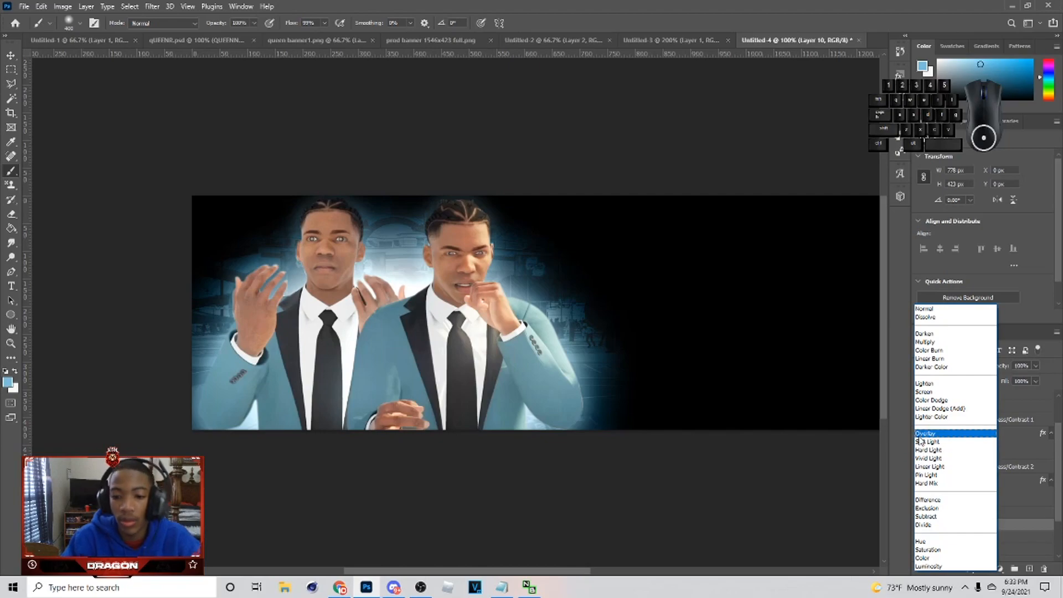
{"action": "left_click", "coordinate": [925, 433]}
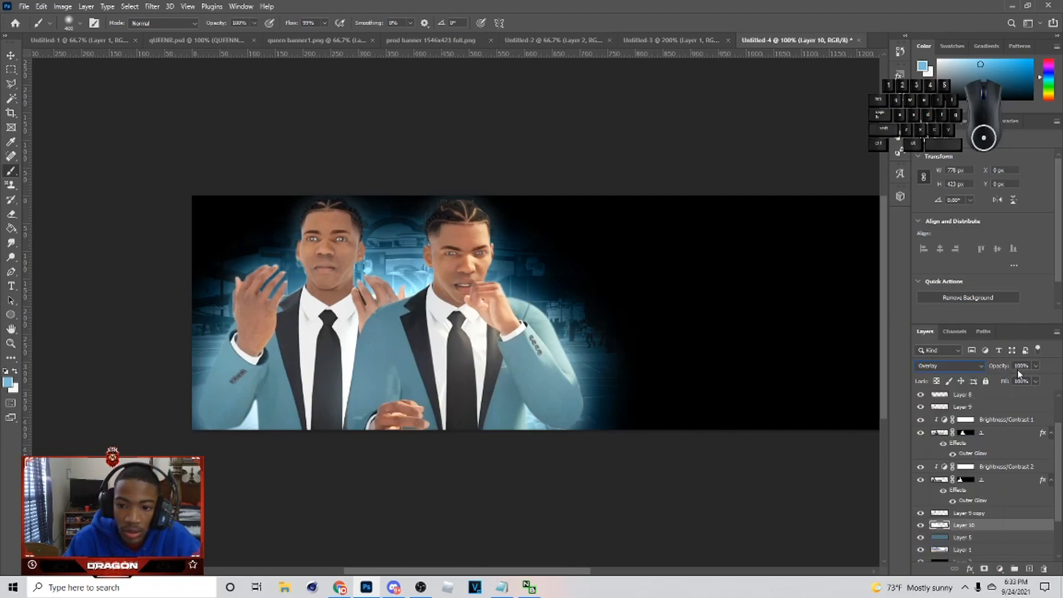
{"action": "left_click", "coordinate": [1004, 379]}
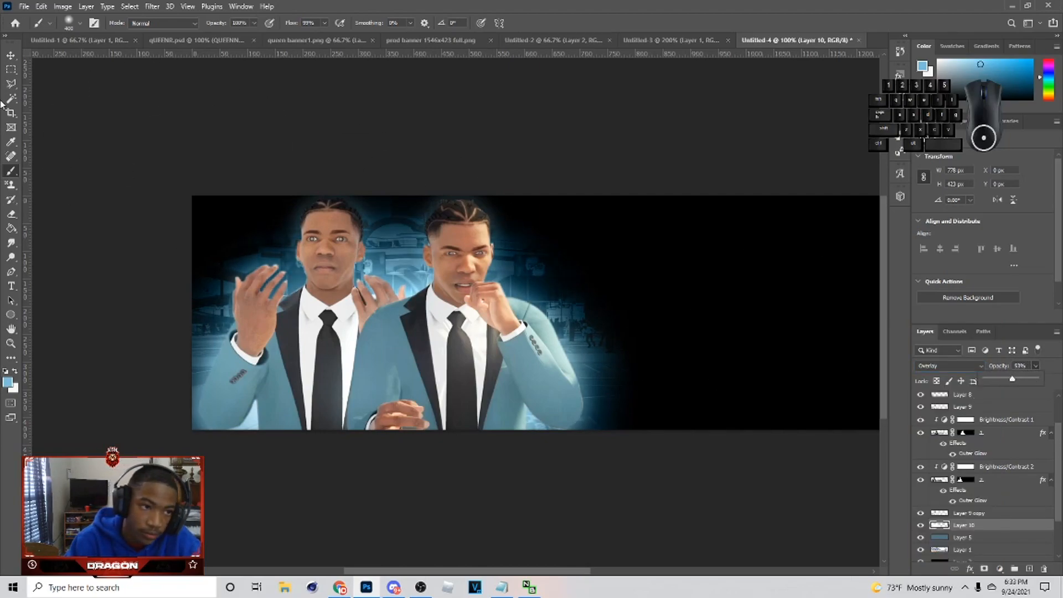
Toggle Layer 6's visibility to check its content and shift the layer slightly to the left
{"action": "left_click", "coordinate": [10, 58]}
{"action": "key", "text": "ctrl+minus"}
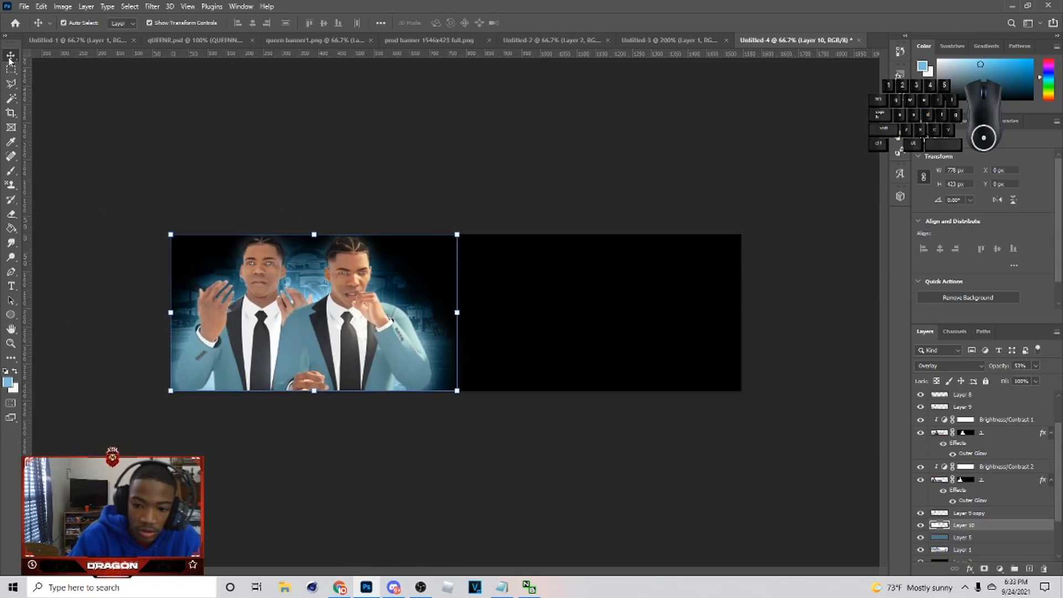
{"action": "scroll", "coordinate": [976, 531], "scroll_direction": "down", "scroll_amount": 2}
{"action": "left_click", "coordinate": [961, 531]}
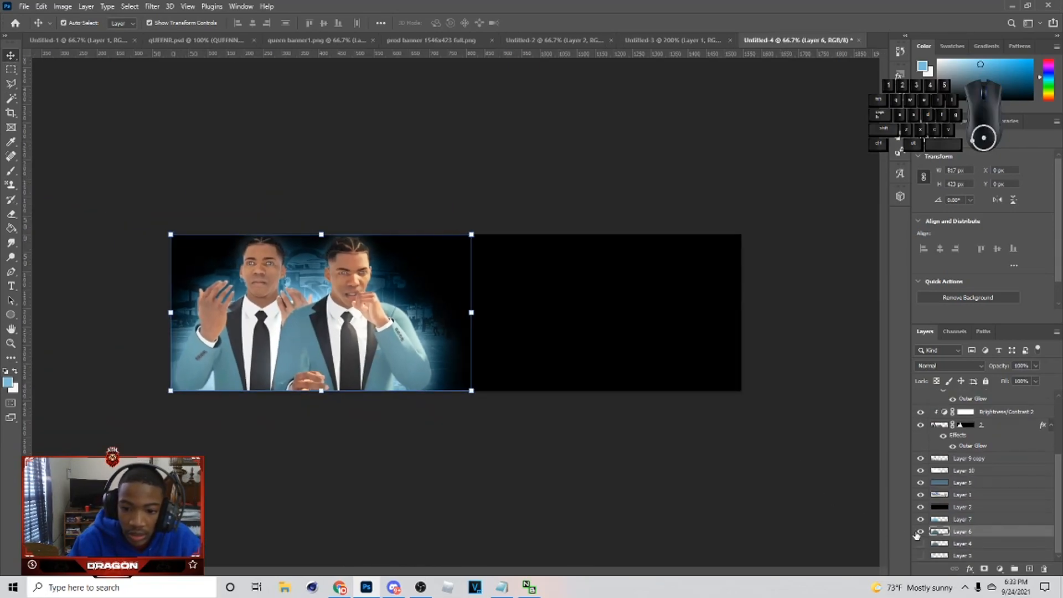
{"action": "left_click", "coordinate": [920, 532]}
{"action": "left_click", "coordinate": [919, 532]}
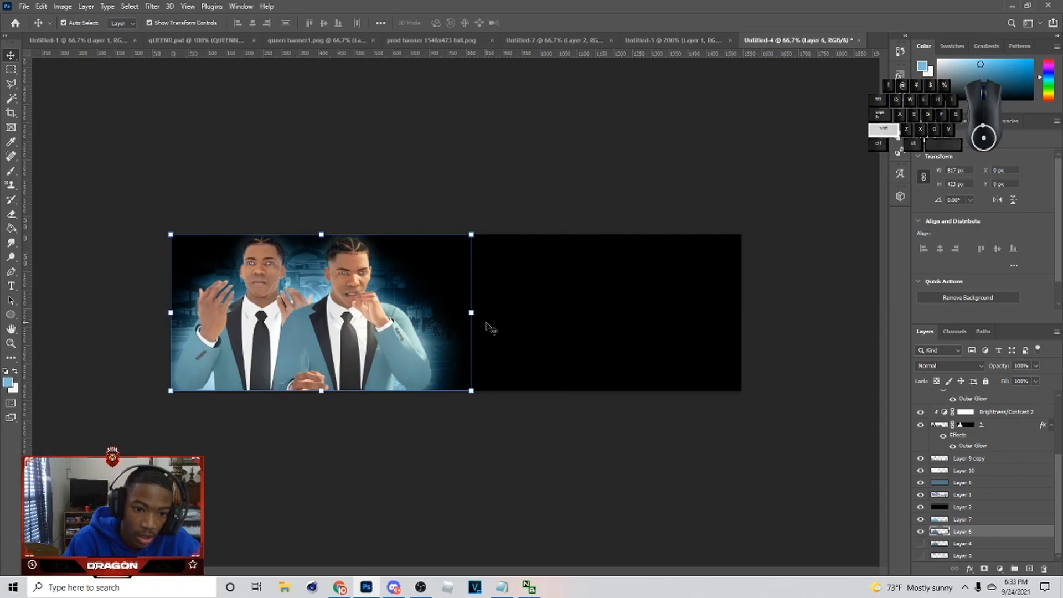
{"action": "left_click_drag", "start_coordinate": [499, 314], "coordinate": [455, 340]}
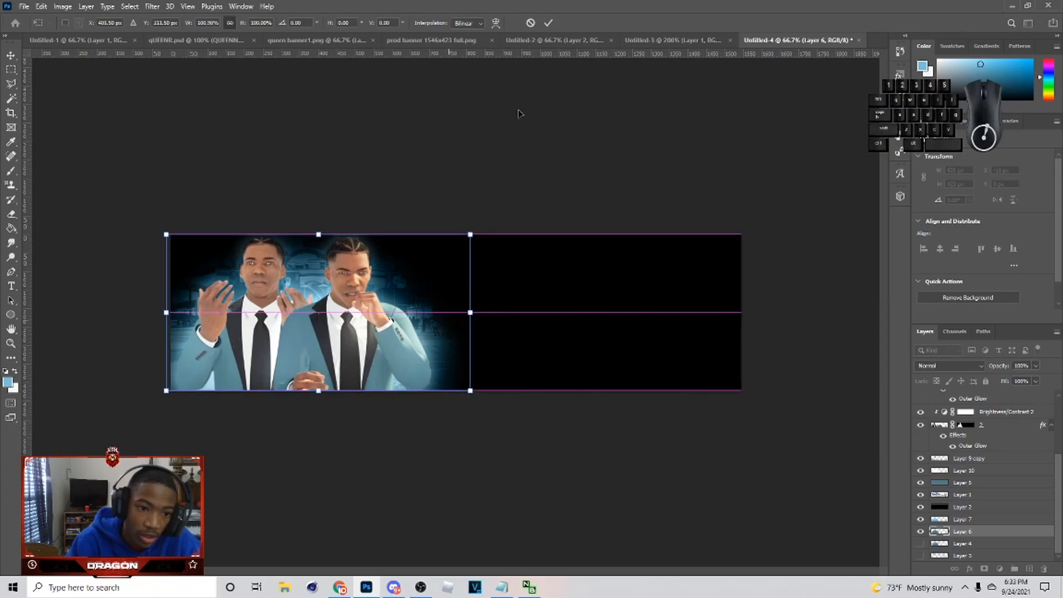
{"action": "left_click", "coordinate": [549, 23]}
Add a layer above Layer 9 and paint a 400 px light-blue soft glow along the banner's lower edge, across and just past the players
{"action": "left_click", "coordinate": [451, 354]}
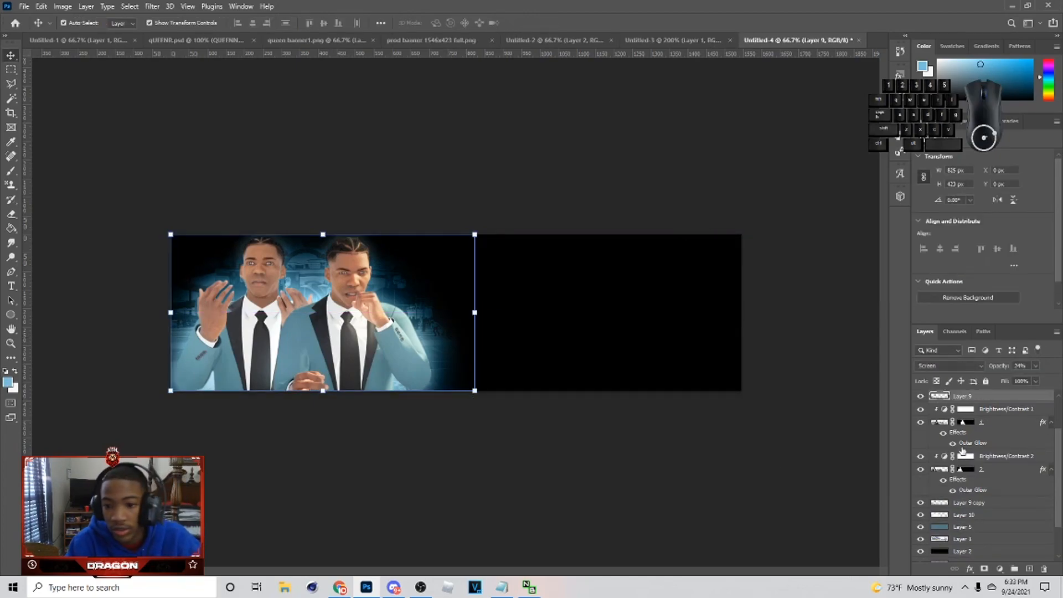
{"action": "left_click", "coordinate": [1028, 568]}
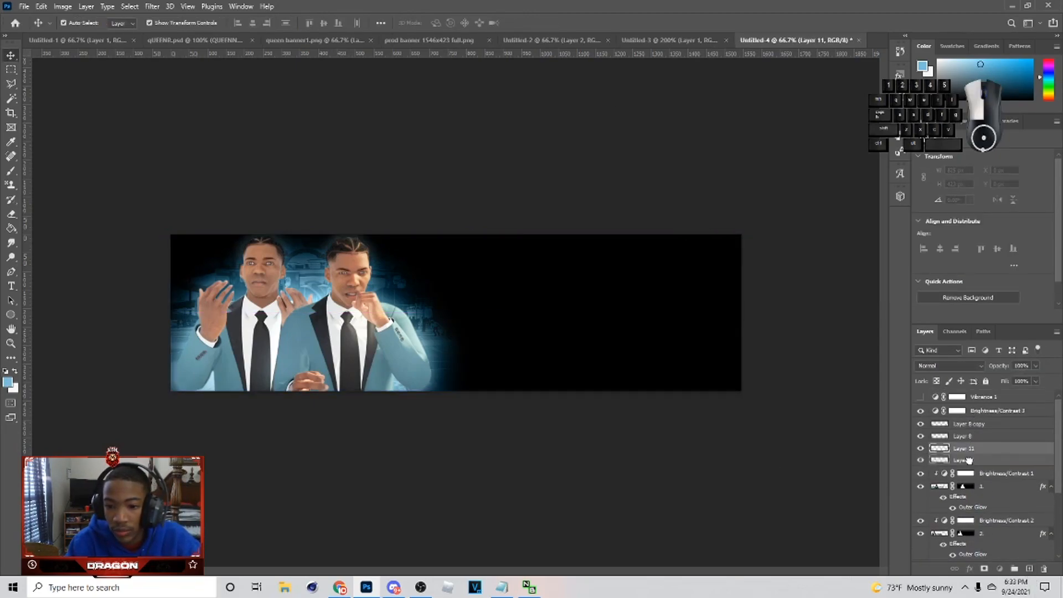
{"action": "key", "text": "b"}
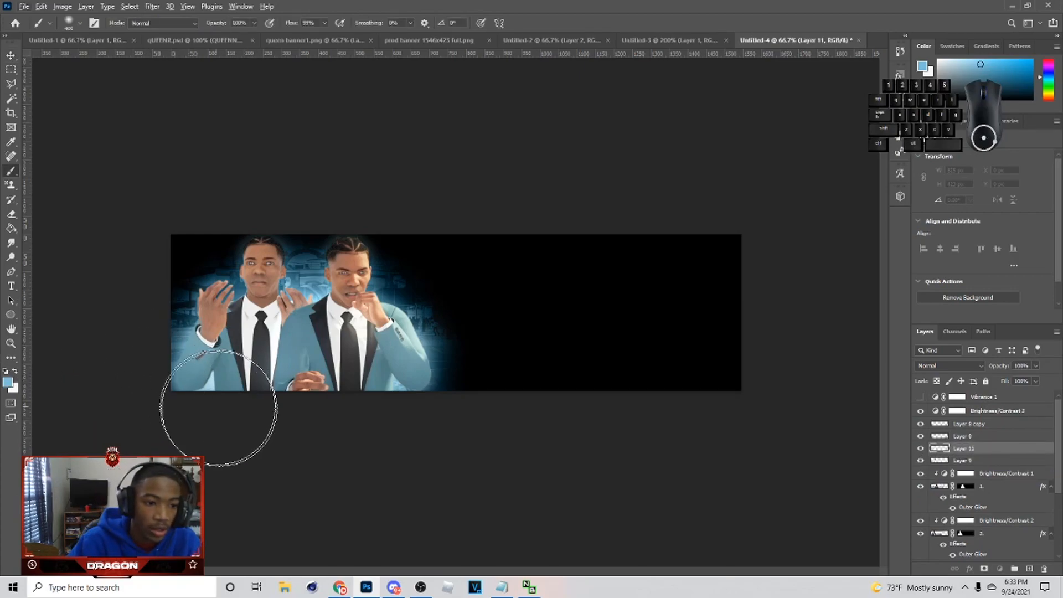
{"action": "mouse_move", "coordinate": [340, 423]}
{"action": "left_mouse_down"}
{"action": "mouse_move", "coordinate": [432, 422]}
{"action": "mouse_move", "coordinate": [265, 422]}
{"action": "mouse_move", "coordinate": [463, 427]}
{"action": "left_mouse_up"}
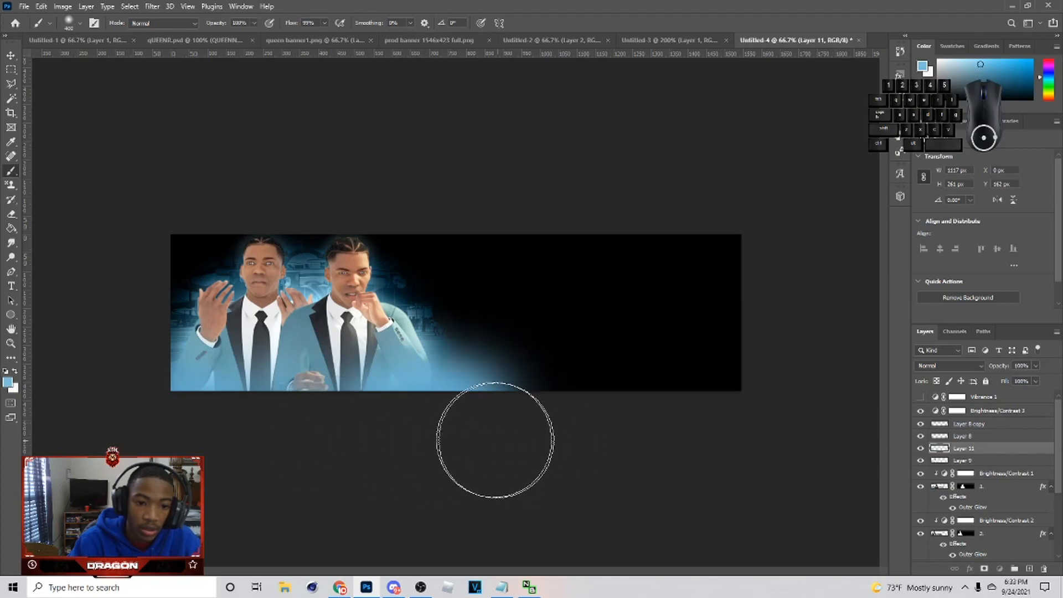
Apply a Gaussian Blur with a 42.9 px radius to the lower-edge glow
{"action": "left_click_drag", "start_coordinate": [12, 47], "coordinate": [5, 61]}
{"action": "left_click", "coordinate": [152, 6]}
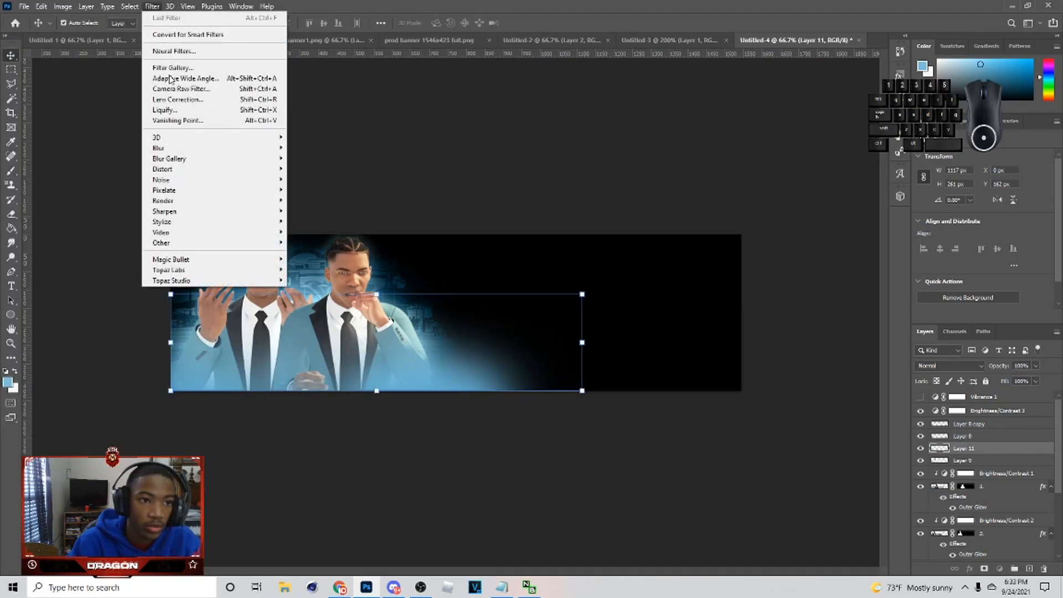
{"action": "mouse_move", "coordinate": [171, 149]}
{"action": "left_click", "coordinate": [314, 189]}
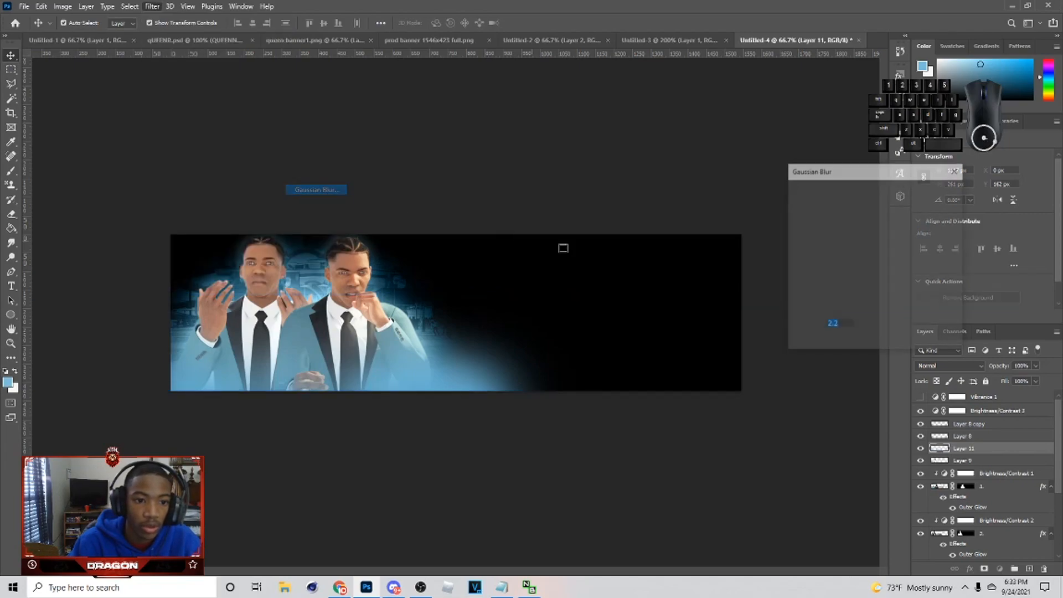
{"action": "left_click_drag", "start_coordinate": [830, 339], "coordinate": [852, 343]}
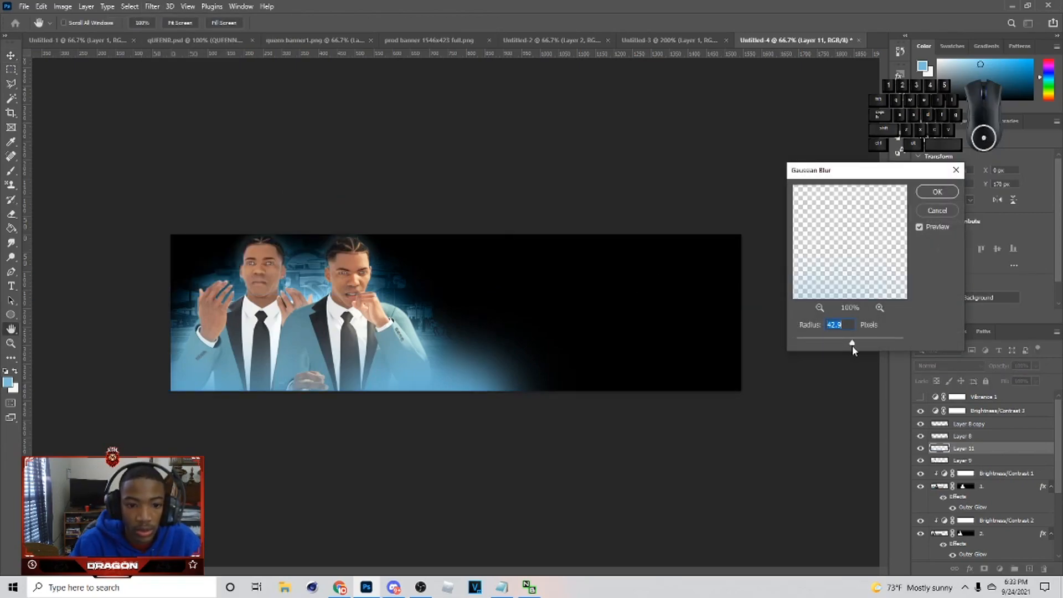
{"action": "left_click", "coordinate": [937, 191]}
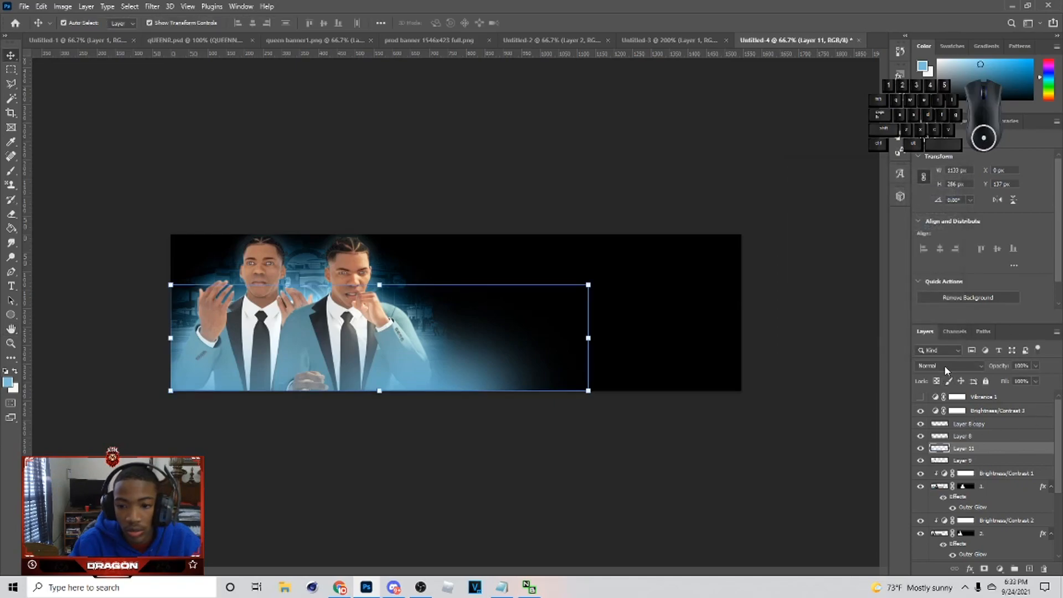
Try Screen and Color Dodge on the blurred lower glow, and settle on Linear Dodge (Add) at 9% opacity
{"action": "left_click", "coordinate": [947, 365]}
{"action": "left_click", "coordinate": [934, 392]}
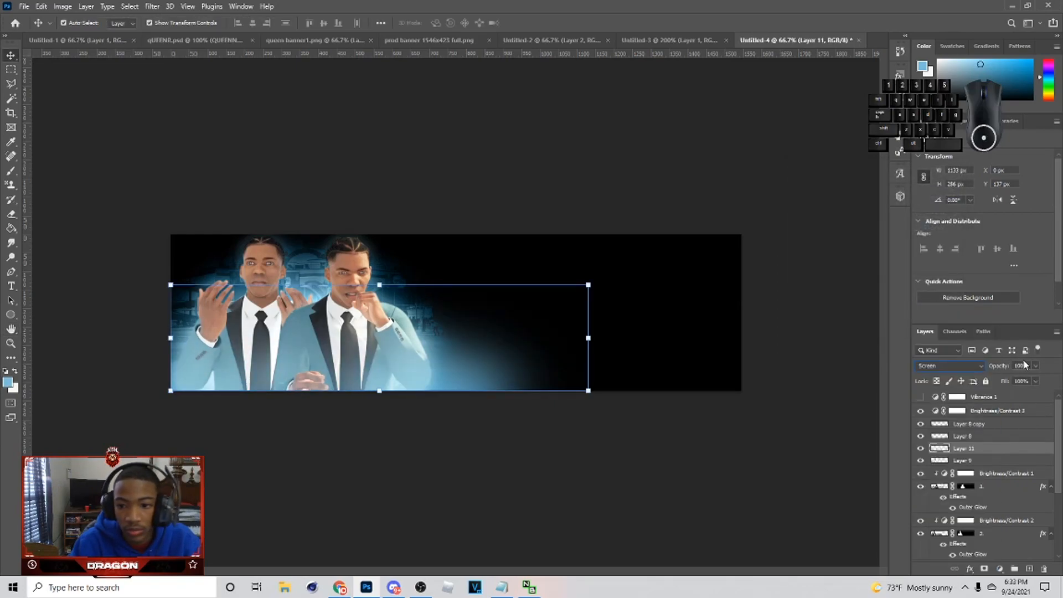
{"action": "left_click", "coordinate": [994, 380]}
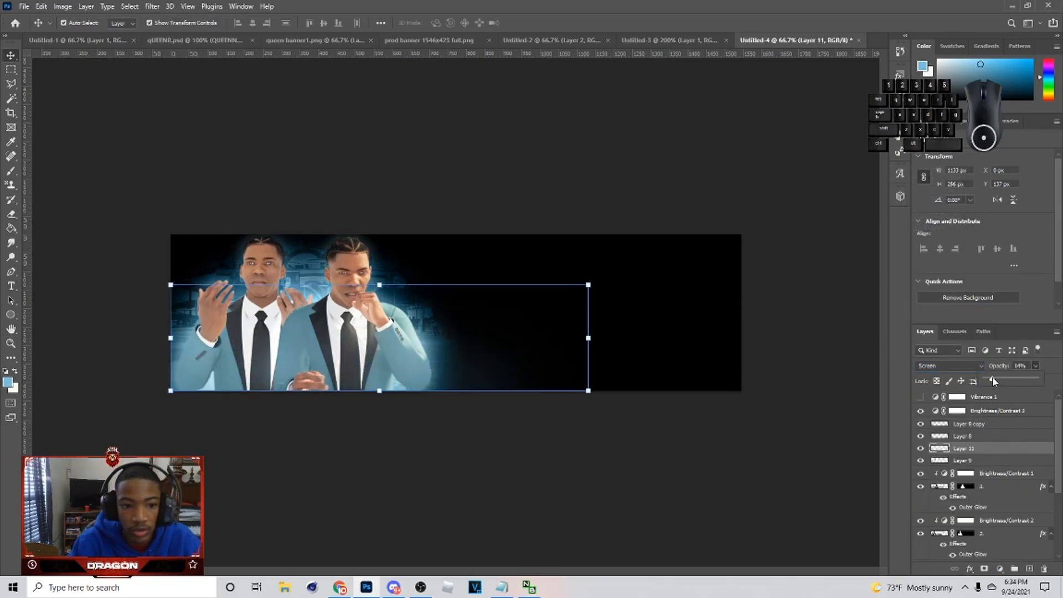
{"action": "left_click", "coordinate": [965, 365]}
{"action": "left_click", "coordinate": [941, 400]}
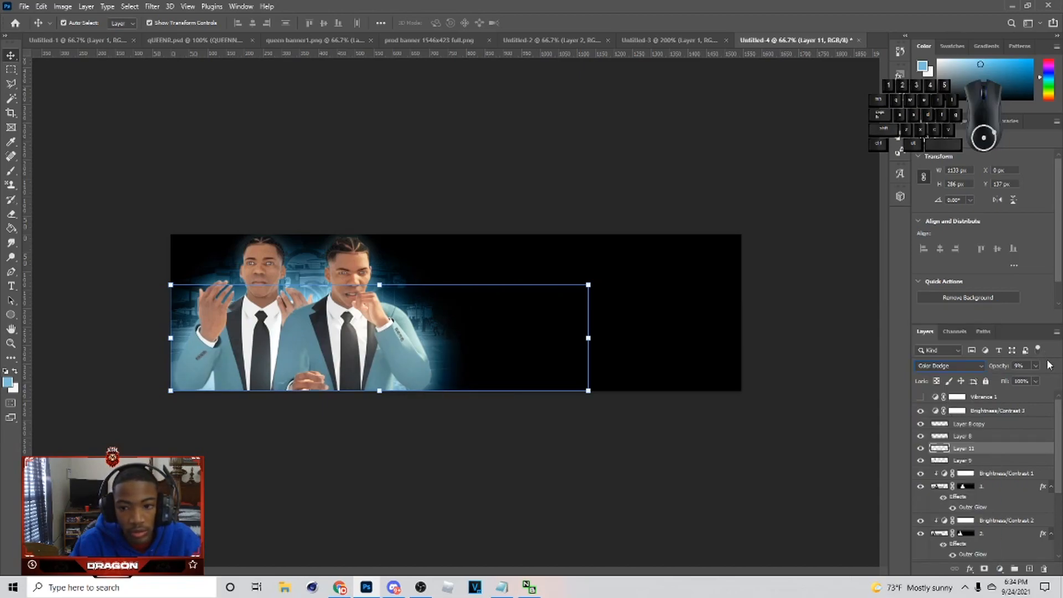
{"action": "left_click", "coordinate": [954, 367]}
{"action": "left_click", "coordinate": [941, 437]}
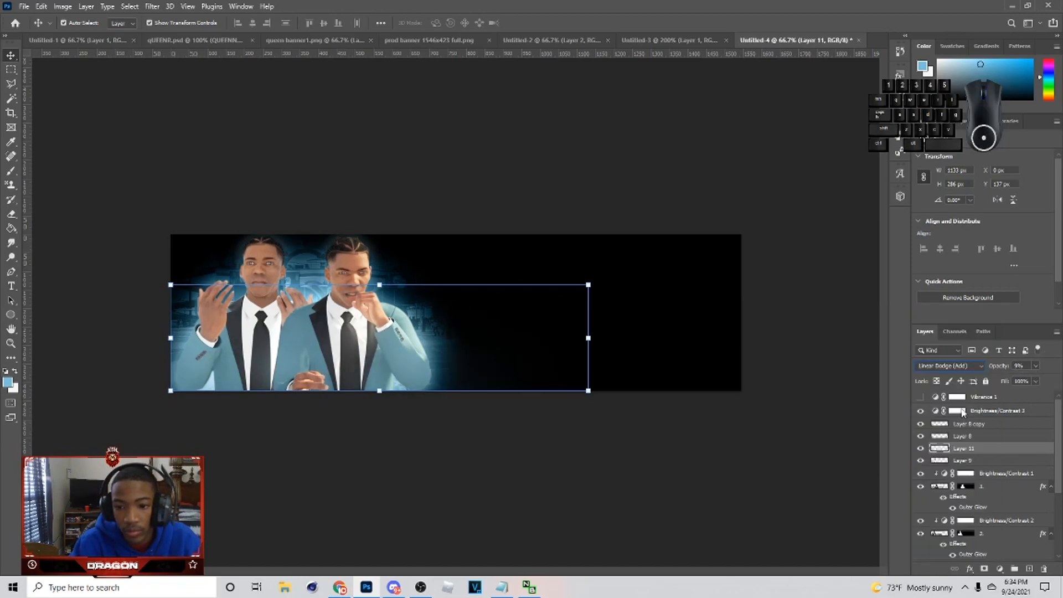
Select Layer 8 copy, close the Untitled-3 and Untitled-2 documents, and open Genesis.psd
{"action": "left_click", "coordinate": [996, 487]}
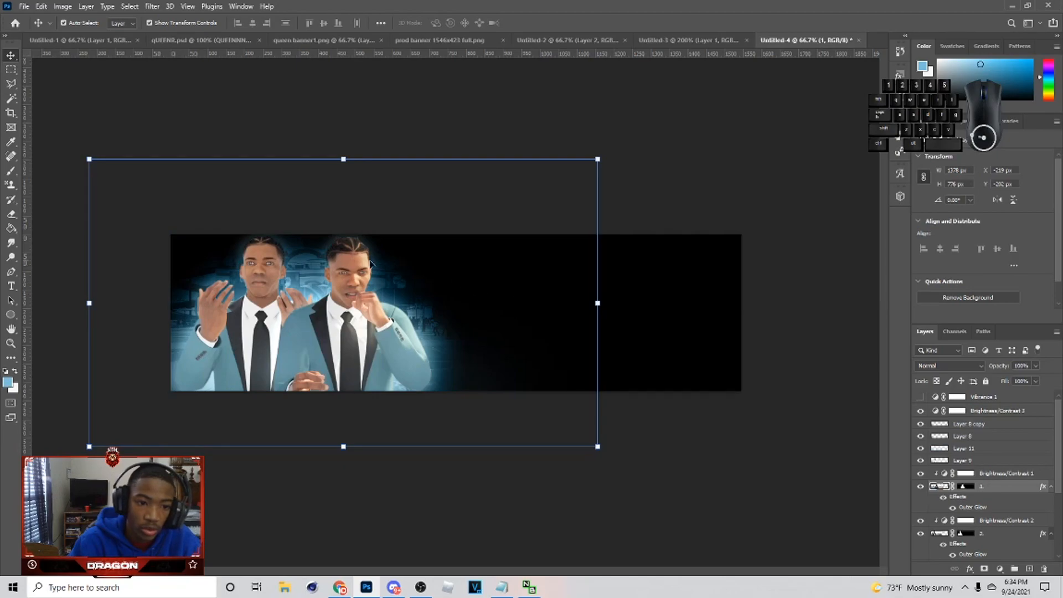
{"action": "left_click", "coordinate": [418, 313]}
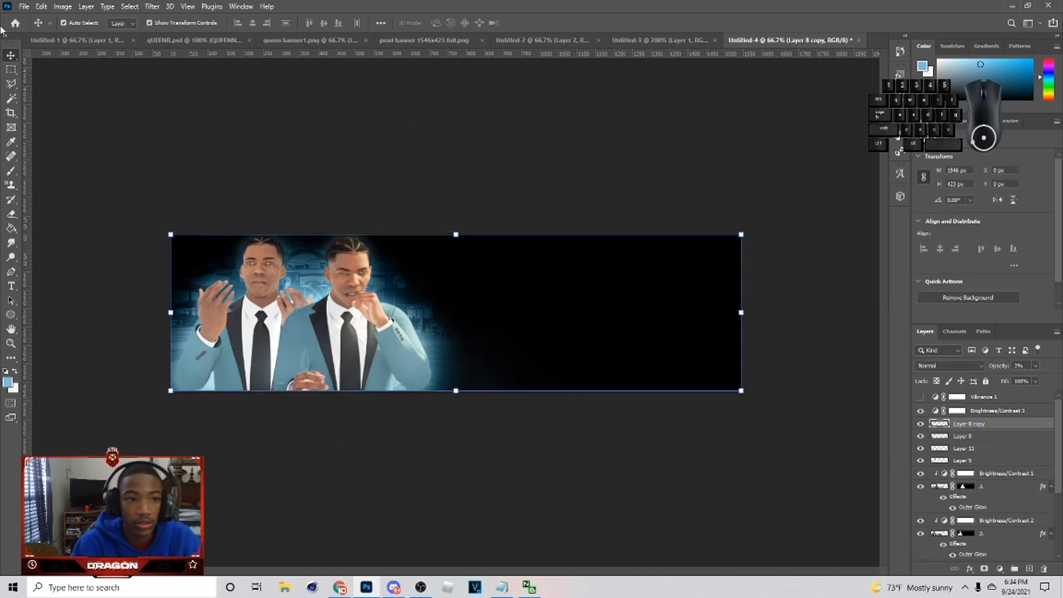
{"action": "left_click", "coordinate": [23, 7]}
{"action": "left_click", "coordinate": [667, 39]}
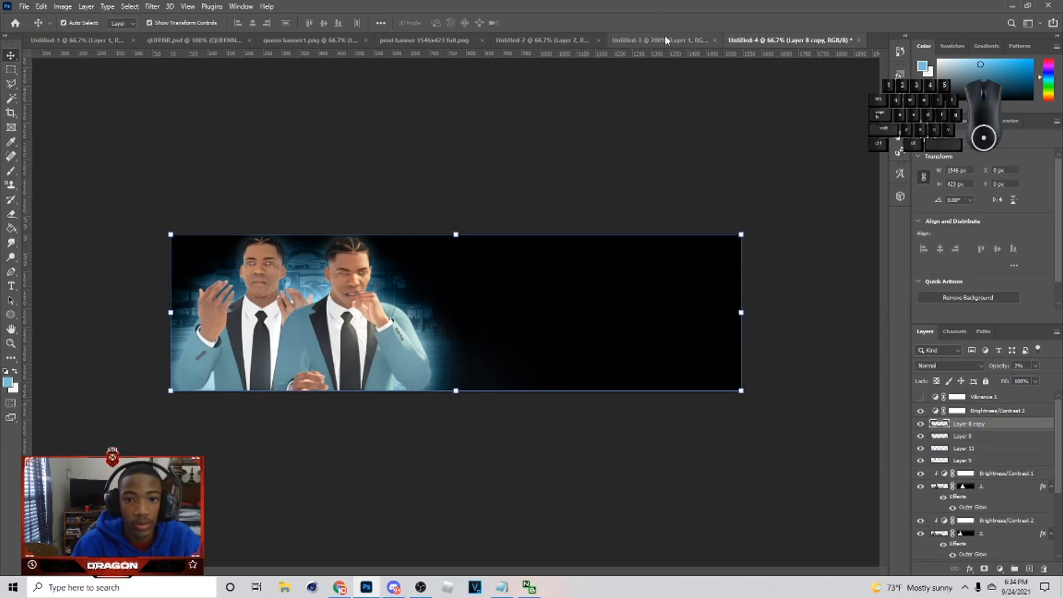
{"action": "left_click", "coordinate": [666, 37]}
{"action": "left_click", "coordinate": [739, 40]}
{"action": "left_click", "coordinate": [527, 218]}
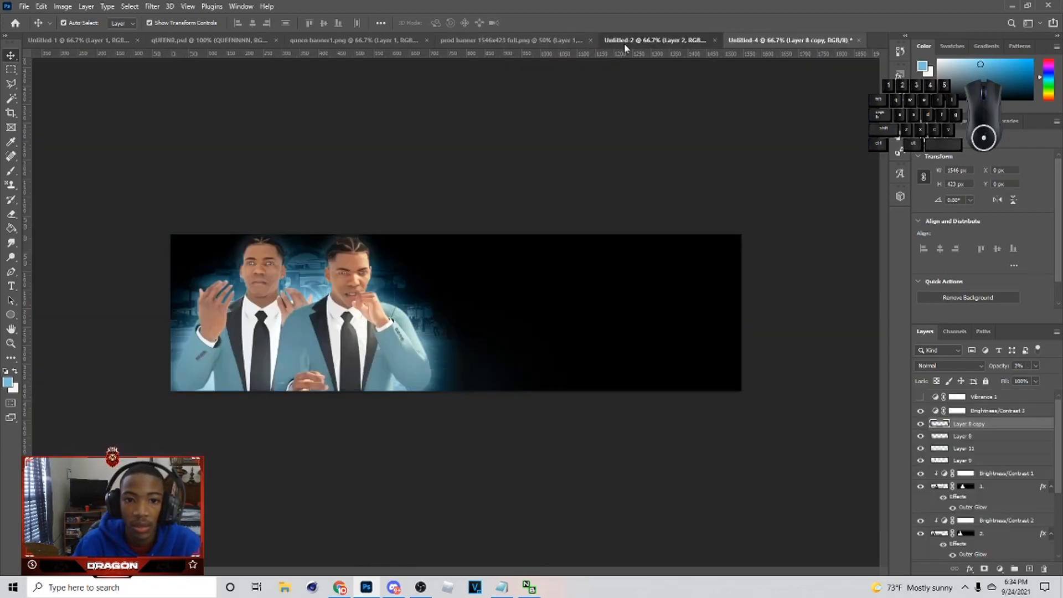
{"action": "left_click", "coordinate": [719, 40]}
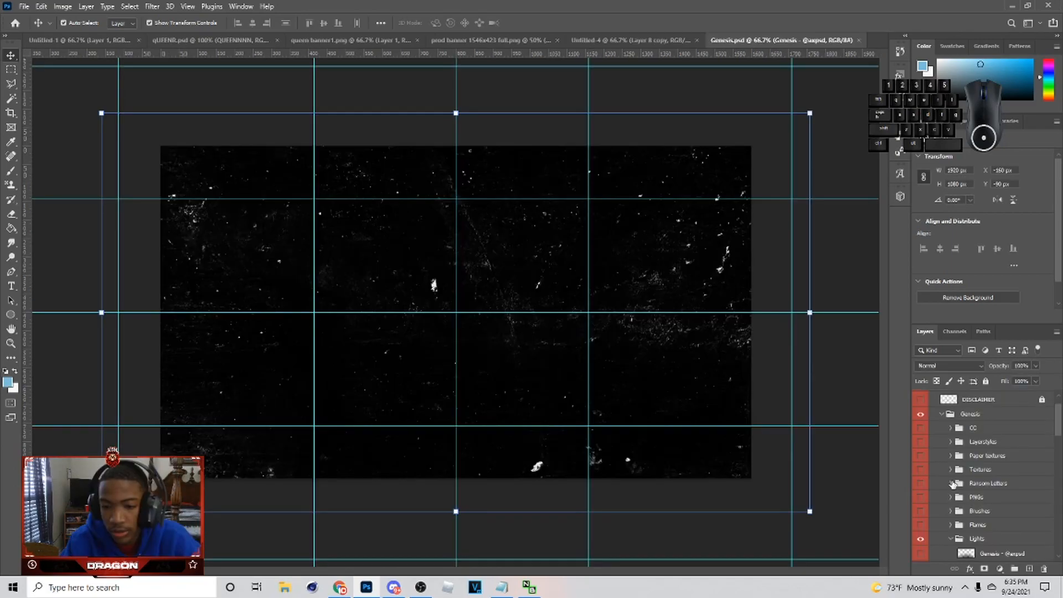
Copy the CC group from Genesis.psd into the banner document directly above Layer 8 copy
{"action": "left_click", "coordinate": [951, 428]}
{"action": "left_click", "coordinate": [958, 429]}
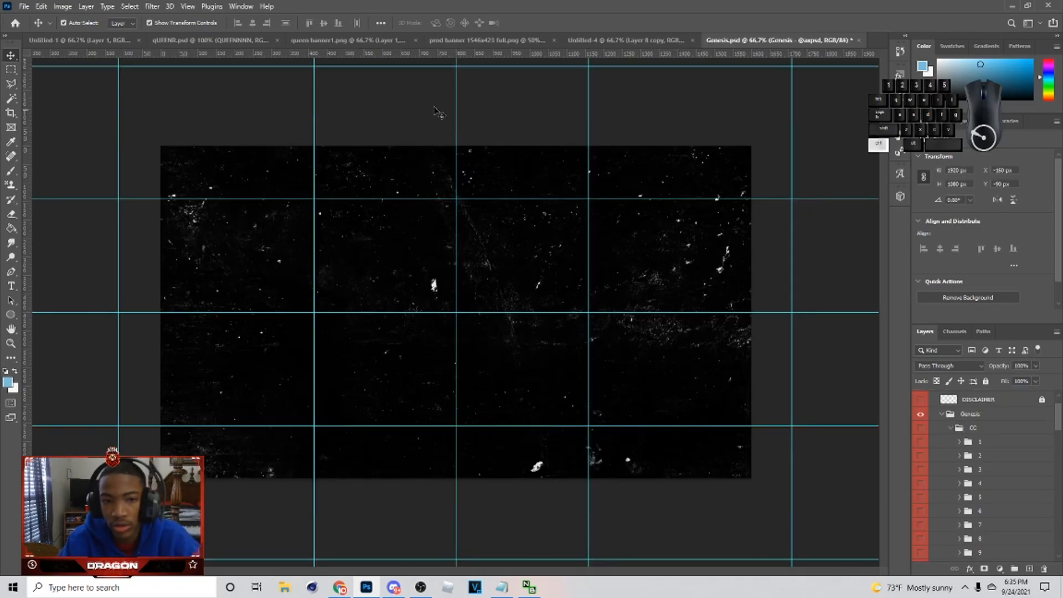
{"action": "left_click", "coordinate": [607, 39]}
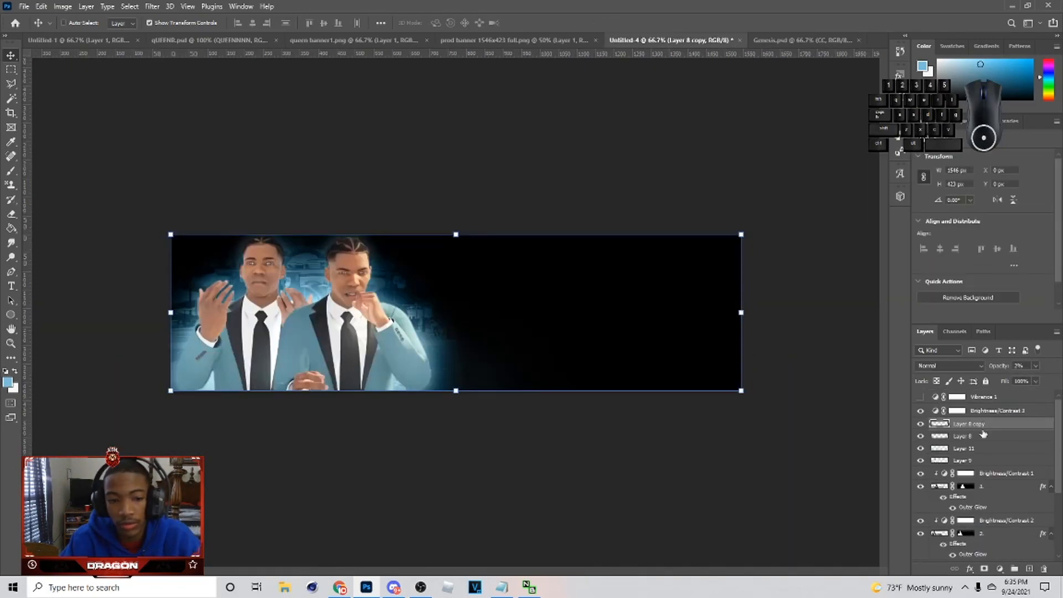
{"action": "left_click_drag", "start_coordinate": [983, 435], "coordinate": [951, 408]}
Preview colour-correction groups 1 to 4 of the CC group on the banner one at a time
{"action": "left_click", "coordinate": [920, 442]}
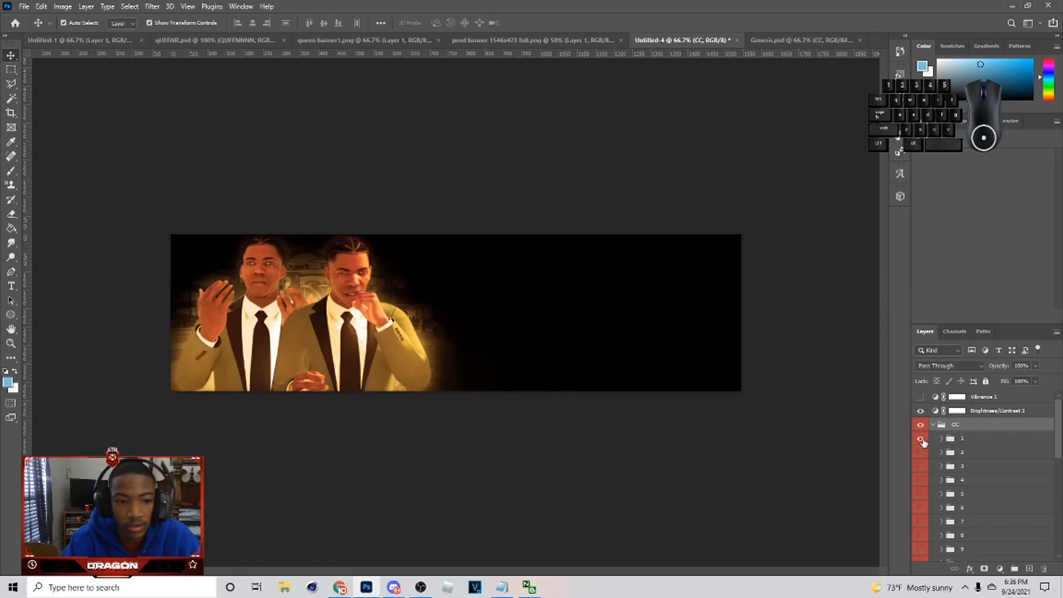
{"action": "left_click", "coordinate": [921, 441]}
{"action": "left_click", "coordinate": [920, 454]}
{"action": "left_click", "coordinate": [920, 455]}
{"action": "left_click", "coordinate": [920, 469]}
{"action": "left_click", "coordinate": [920, 468]}
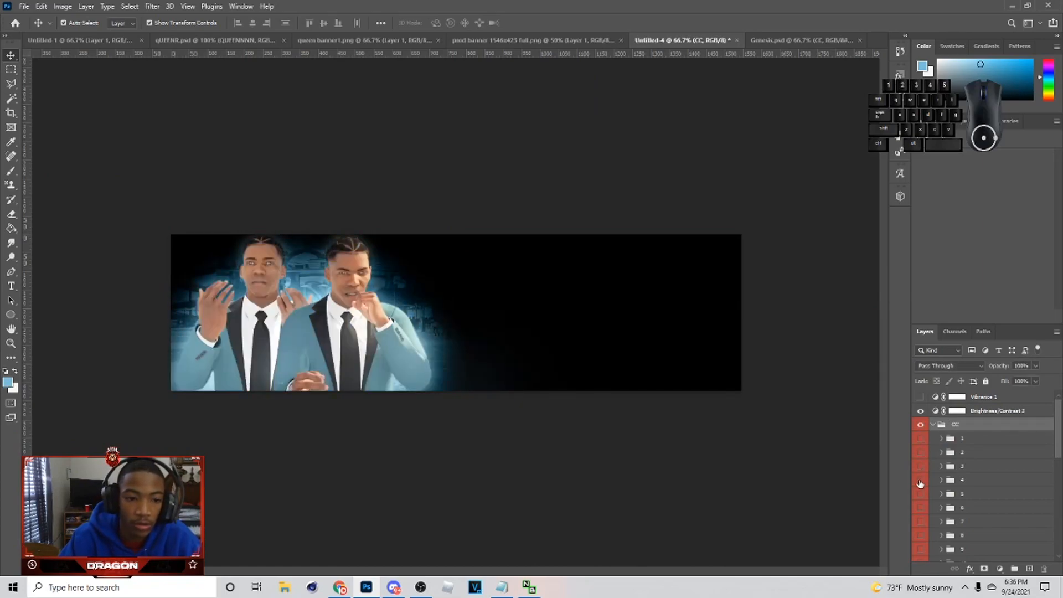
{"action": "left_click", "coordinate": [920, 483]}
{"action": "left_click", "coordinate": [920, 482]}
Preview the remaining colour-correction groups in CC and leave only group 8 switched on
{"action": "scroll", "coordinate": [920, 482], "scroll_direction": "down", "scroll_amount": 2}
{"action": "left_click", "coordinate": [920, 468]}
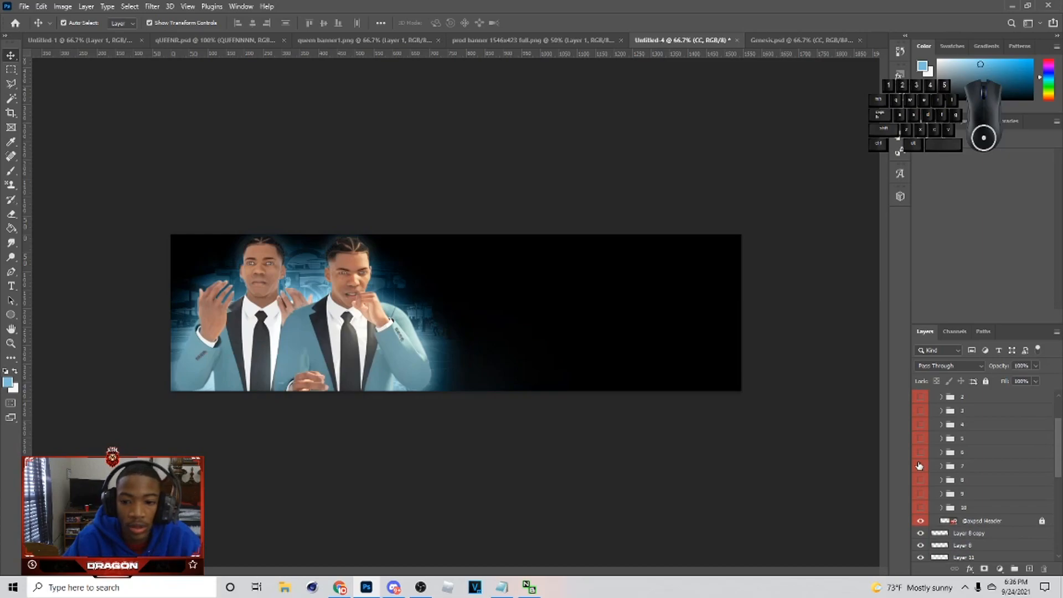
{"action": "left_click", "coordinate": [920, 468]}
{"action": "left_click", "coordinate": [921, 452]}
{"action": "left_click", "coordinate": [922, 440]}
{"action": "left_click", "coordinate": [921, 439]}
{"action": "left_click", "coordinate": [920, 511]}
{"action": "left_click", "coordinate": [920, 510]}
{"action": "scroll", "coordinate": [921, 516], "scroll_direction": "up", "scroll_amount": 2}
{"action": "left_click", "coordinate": [920, 521]}
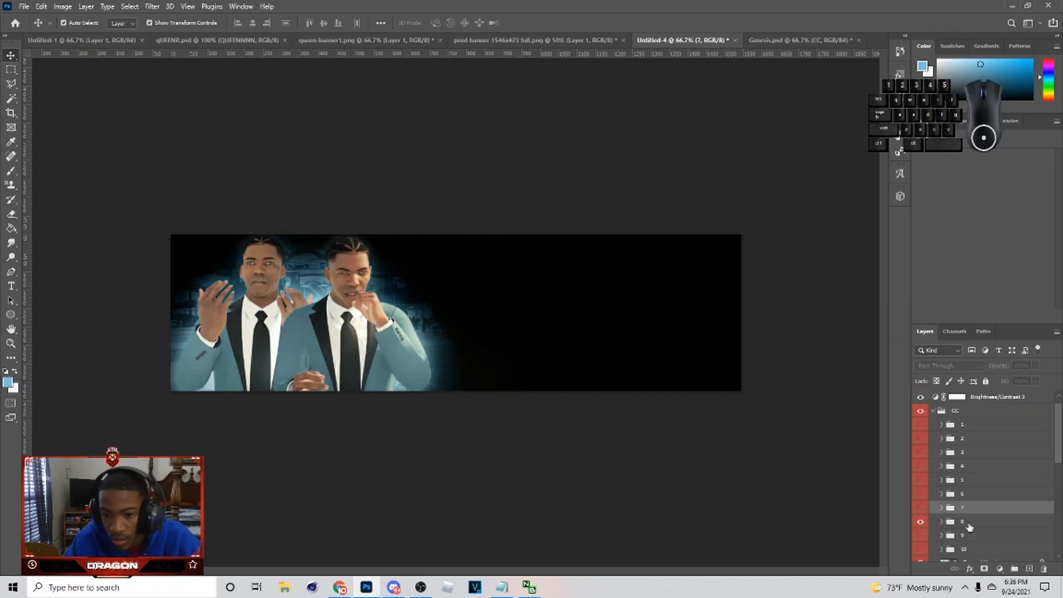
Move group 8 out of the CC group and remove the CC group with the unused corrections
{"action": "left_click_drag", "start_coordinate": [962, 423], "coordinate": [957, 404]}
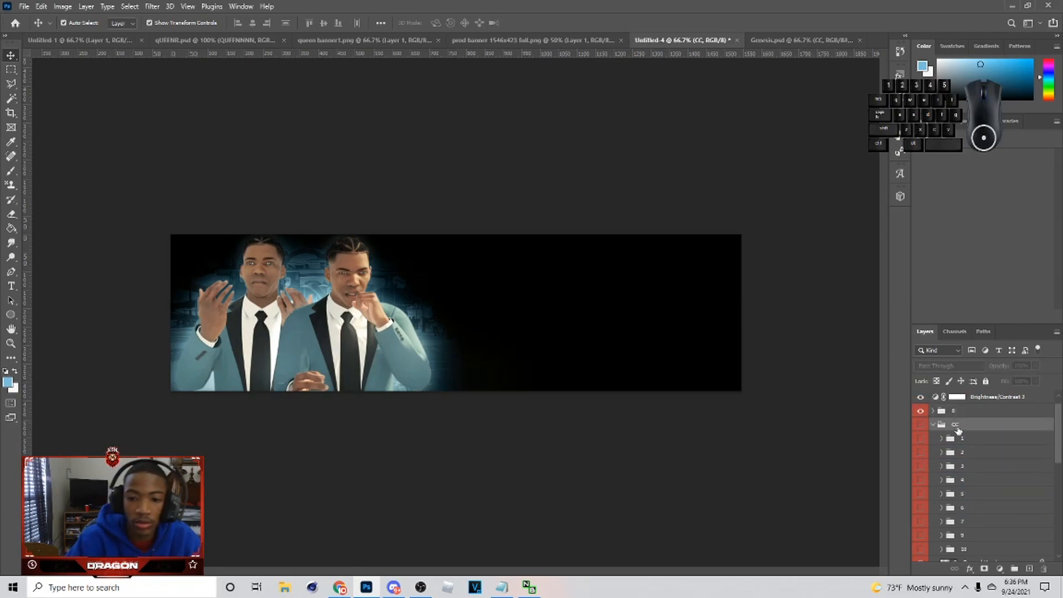
{"action": "scroll", "coordinate": [1011, 512], "scroll_direction": "down", "scroll_amount": 3}
{"action": "scroll", "coordinate": [1040, 521], "scroll_direction": "up", "scroll_amount": 2}
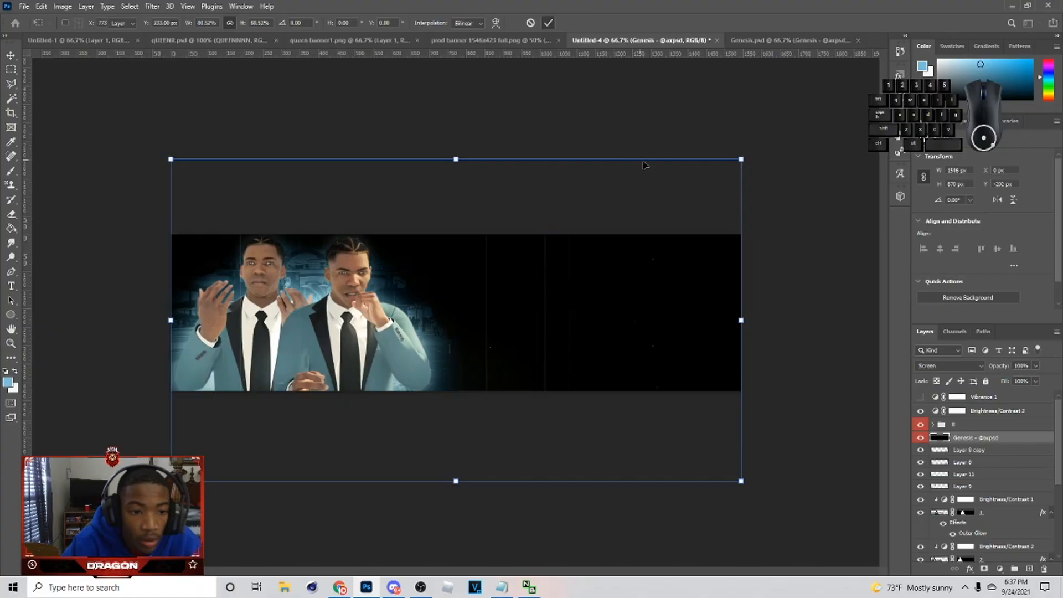
Fit the Screen-mode dust texture from Genesis.psd to the banner's 1546 px width and check its source in Genesis.psd
{"action": "key", "text": "Return"}
{"action": "left_click", "coordinate": [788, 41]}
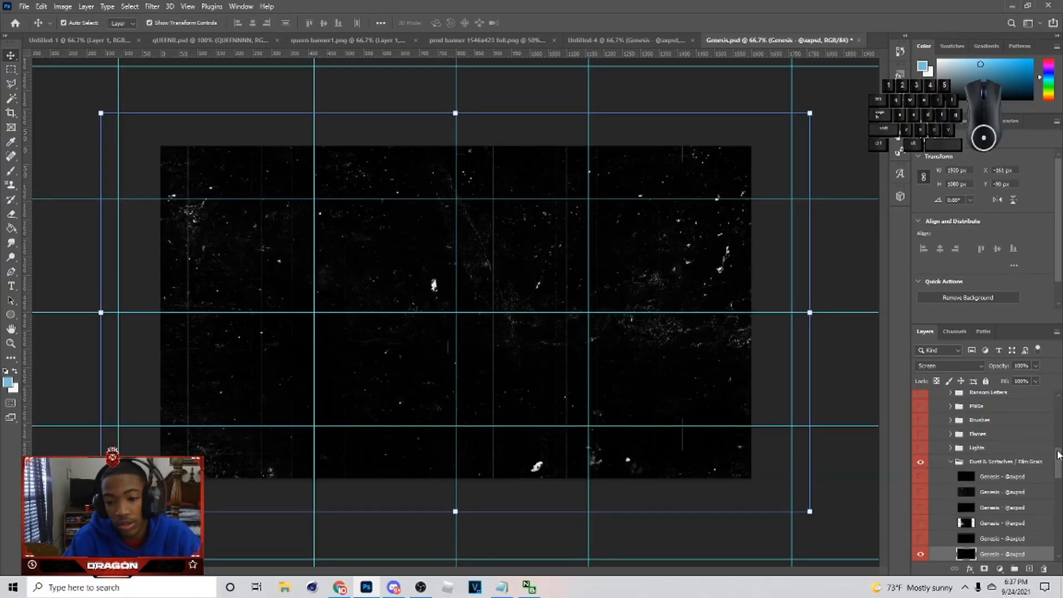
{"action": "left_click", "coordinate": [646, 42]}
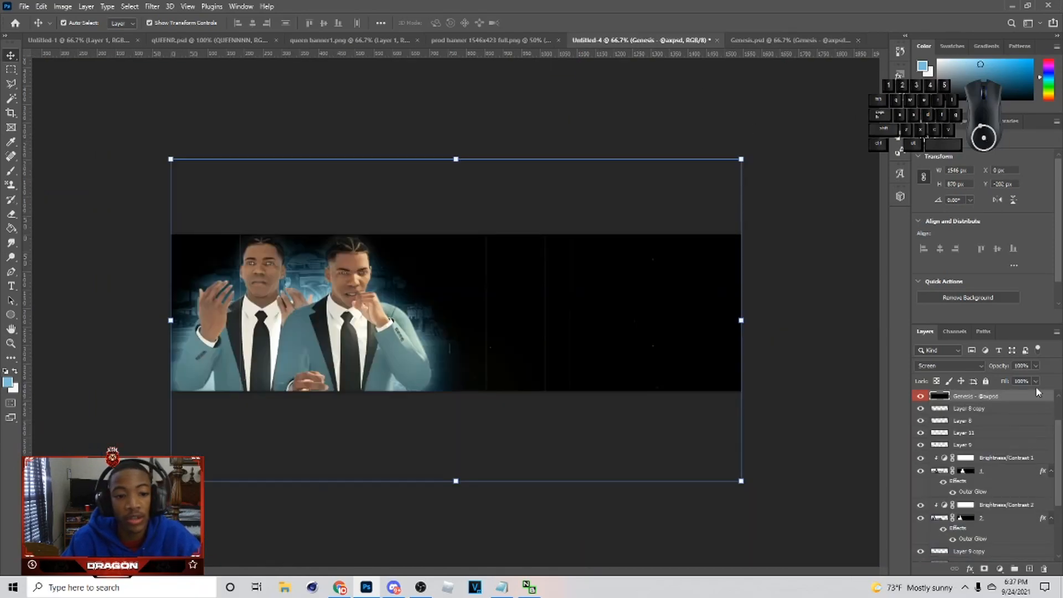
Set the dust texture's opacity to 67% and move it directly beneath Layer 11
{"action": "left_click", "coordinate": [1036, 366]}
{"action": "left_click_drag", "start_coordinate": [1038, 381], "coordinate": [964, 419]}
{"action": "scroll", "coordinate": [957, 439], "scroll_direction": "up", "scroll_amount": 3}
Lock group 8 and rename the Genesis texture layer beneath Layer 11 as film grain
{"action": "left_click", "coordinate": [958, 428]}
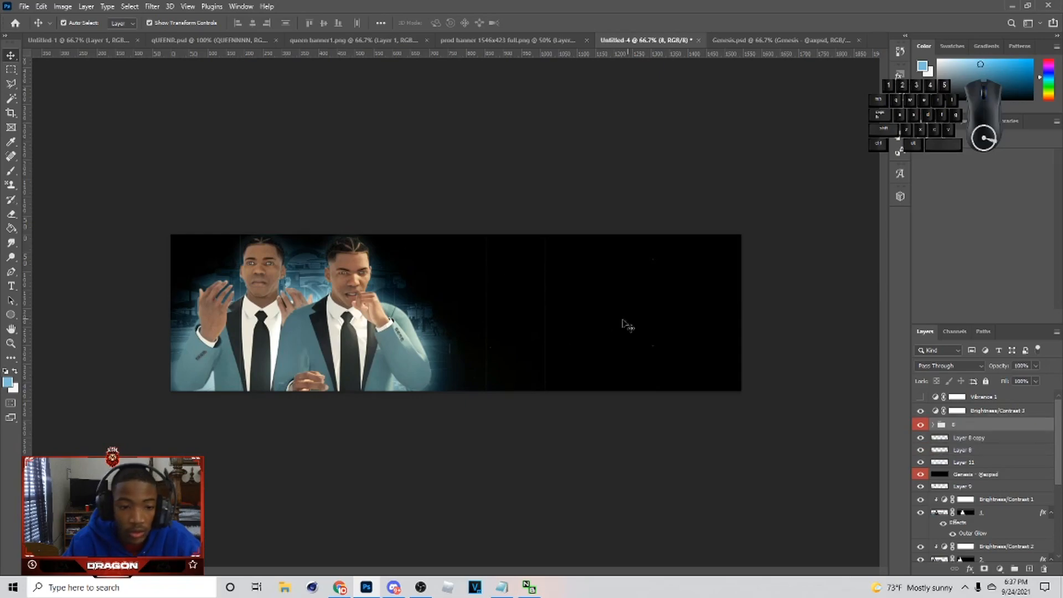
{"action": "left_click", "coordinate": [974, 379]}
{"action": "left_click", "coordinate": [1006, 460]}
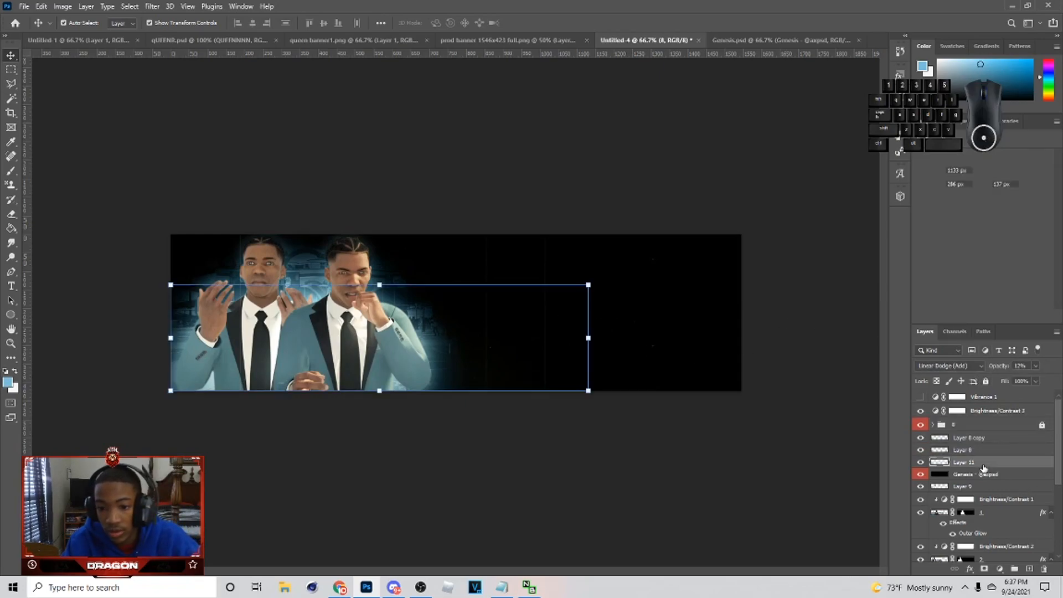
{"action": "left_click", "coordinate": [989, 475]}
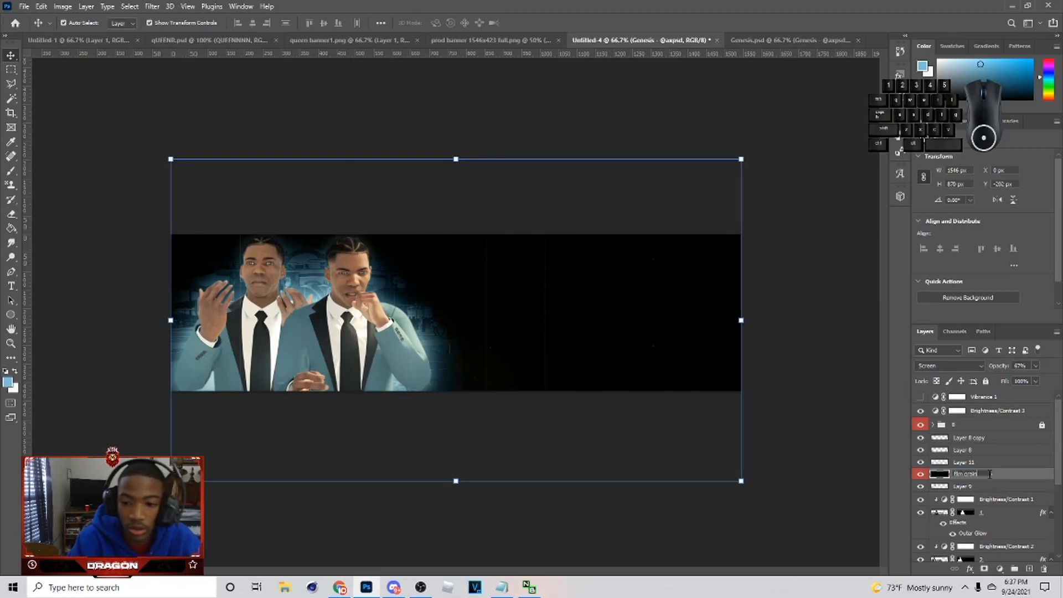
{"action": "key", "text": "Return"}
{"action": "left_click", "coordinate": [481, 209]}
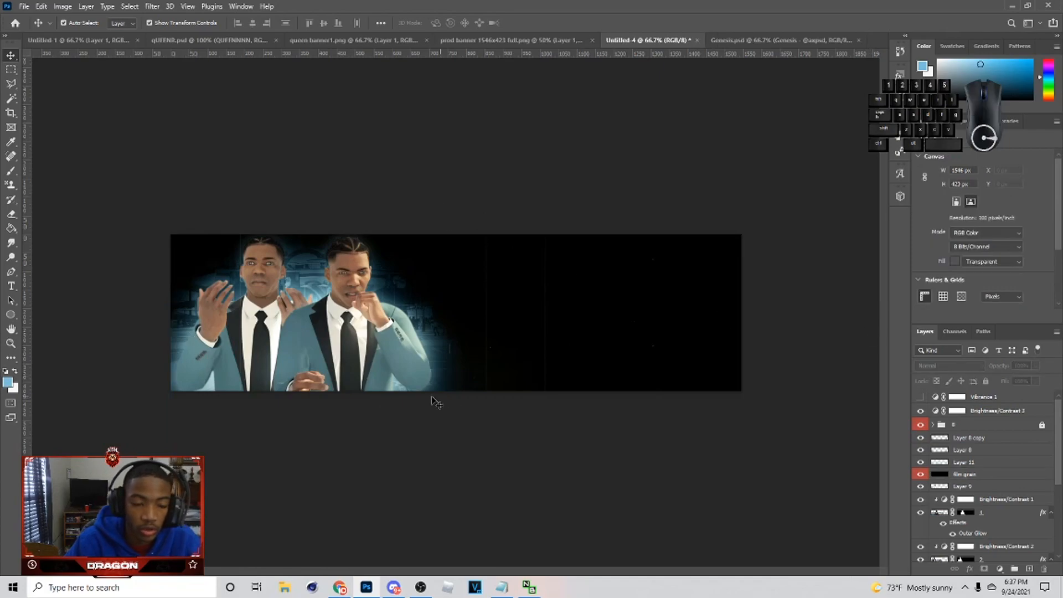
Raise the brightness of the Brightness/Contrast 1 adjustment above player cutout 1 slightly
{"action": "left_click", "coordinate": [995, 500]}
{"action": "left_click_drag", "start_coordinate": [1017, 189], "coordinate": [1021, 192]}
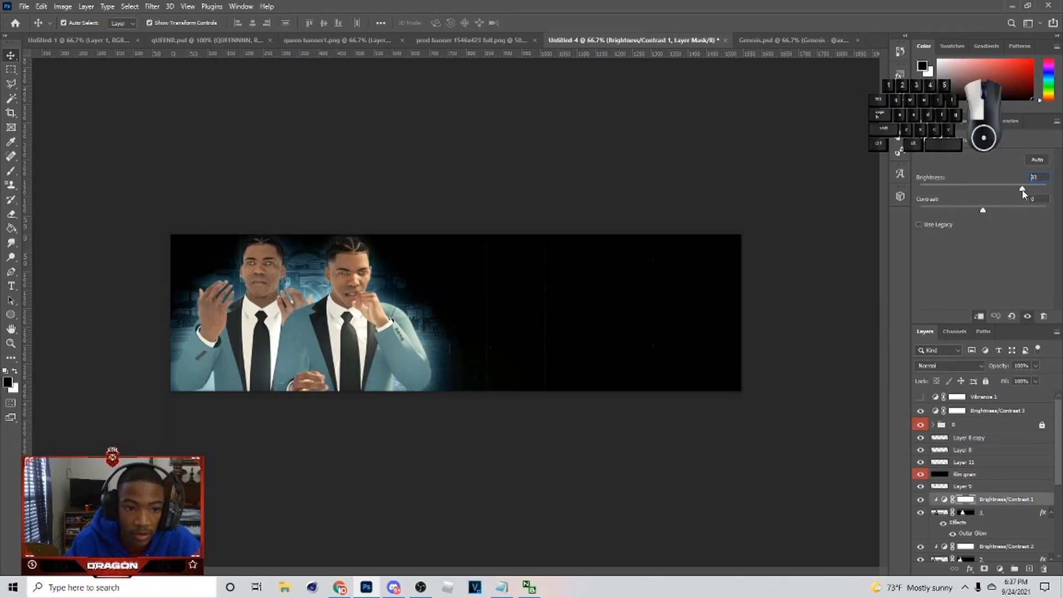
Place the Overlay-mode Genesis texture directly above Layer 9 copy and set its opacity to 78%
{"action": "scroll", "coordinate": [1007, 445], "scroll_direction": "down", "scroll_amount": 2}
{"action": "left_click", "coordinate": [992, 520]}
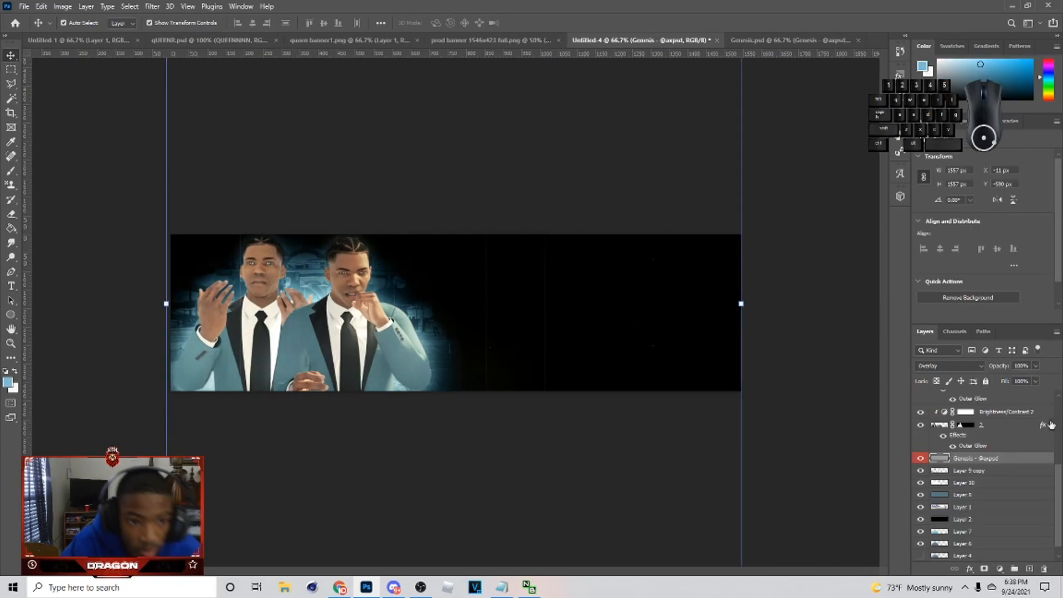
{"action": "left_click", "coordinate": [1008, 378]}
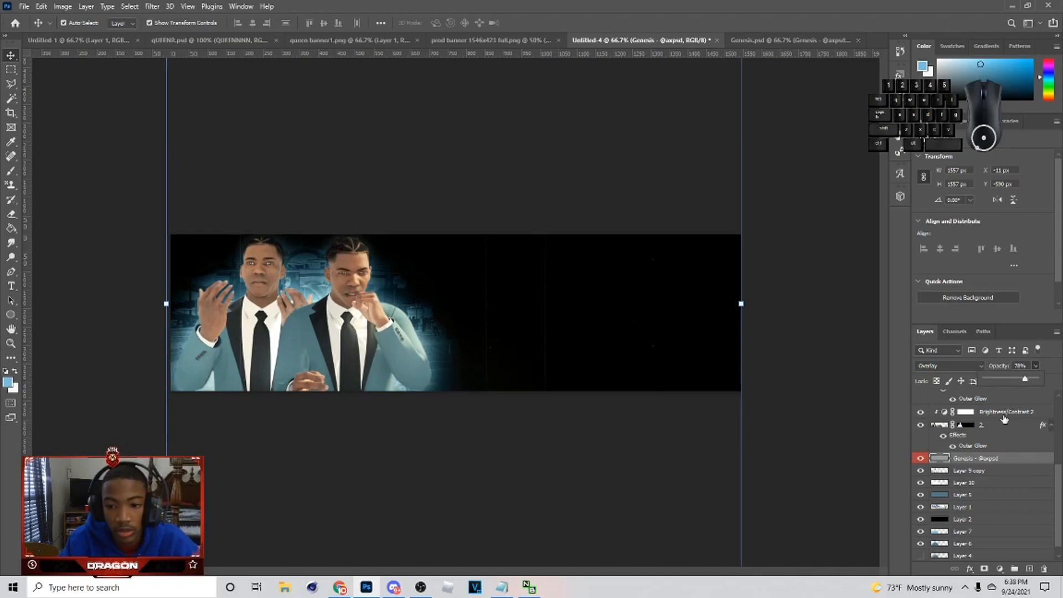
Turn off the Outer Glow effects on player cutouts 1 and 2
{"action": "left_click", "coordinate": [952, 446]}
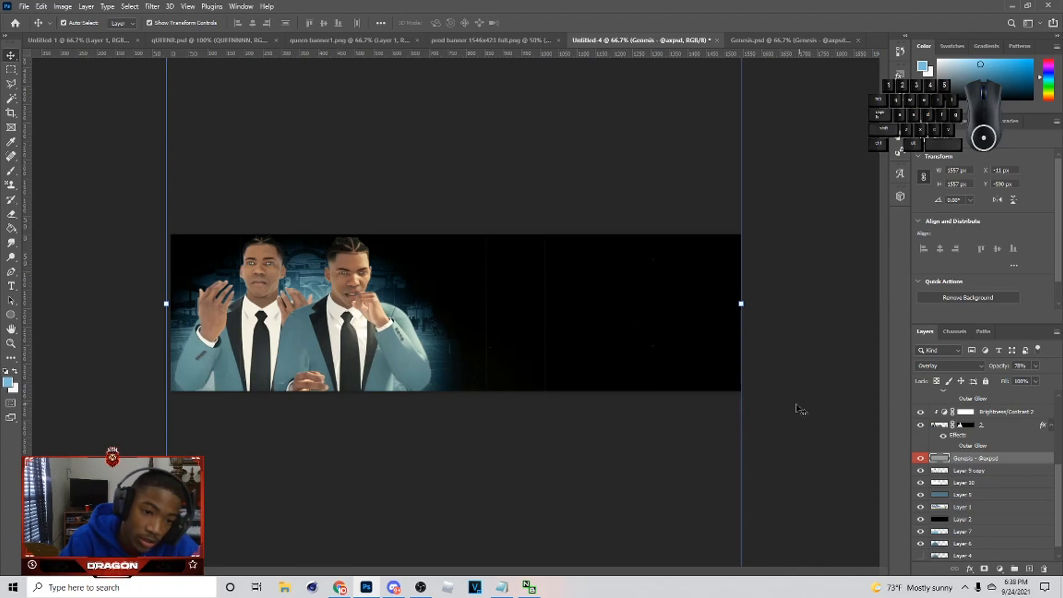
{"action": "left_click", "coordinate": [434, 427]}
Add a new layer clipped to player cutout 1 and switch to the Brush tool
{"action": "scroll", "coordinate": [1040, 433], "scroll_direction": "up", "scroll_amount": 2}
{"action": "left_click", "coordinate": [1016, 501]}
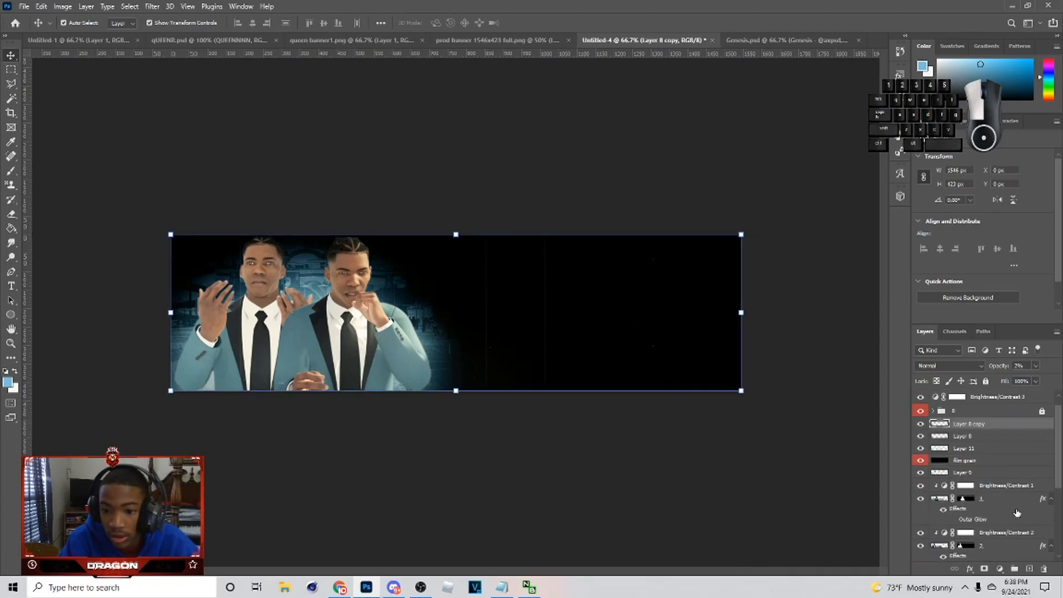
{"action": "left_click", "coordinate": [1029, 569]}
{"action": "key", "text": "b"}
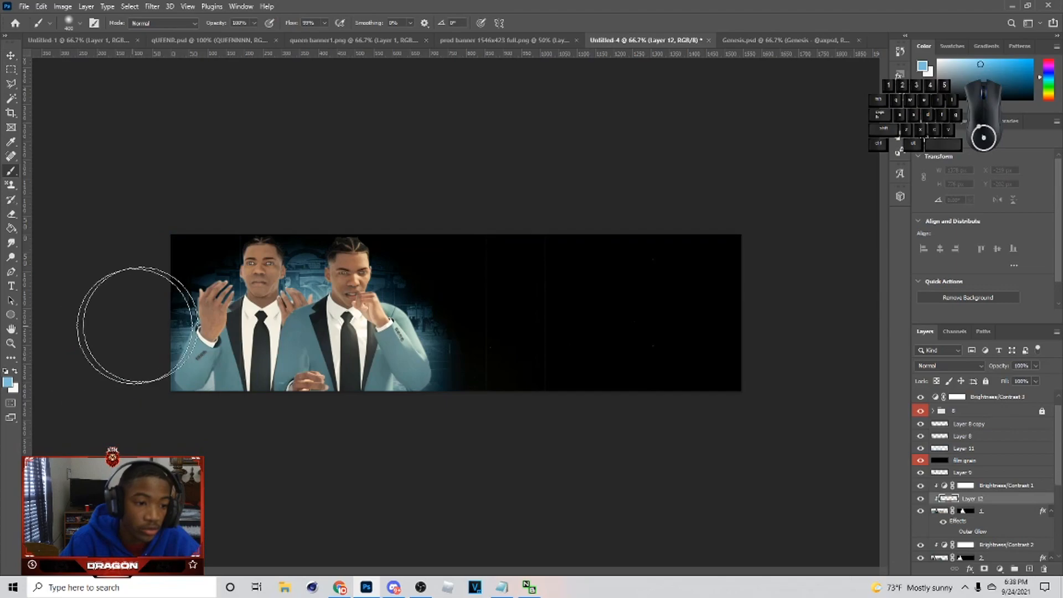
Brush light-blue highlights around the front player's edges with a smaller brush and set the layer's blend mode to Overlay
{"action": "key", "text": "bracketleft"}
{"action": "key", "text": "bracketleft"}
{"action": "key", "text": "bracketleft"}
{"action": "key", "text": "bracketleft"}
{"action": "left_click", "coordinate": [295, 285]}
{"action": "left_click", "coordinate": [298, 280]}
{"action": "left_click", "coordinate": [399, 283]}
{"action": "left_click", "coordinate": [452, 362]}
{"action": "left_click", "coordinate": [402, 419]}
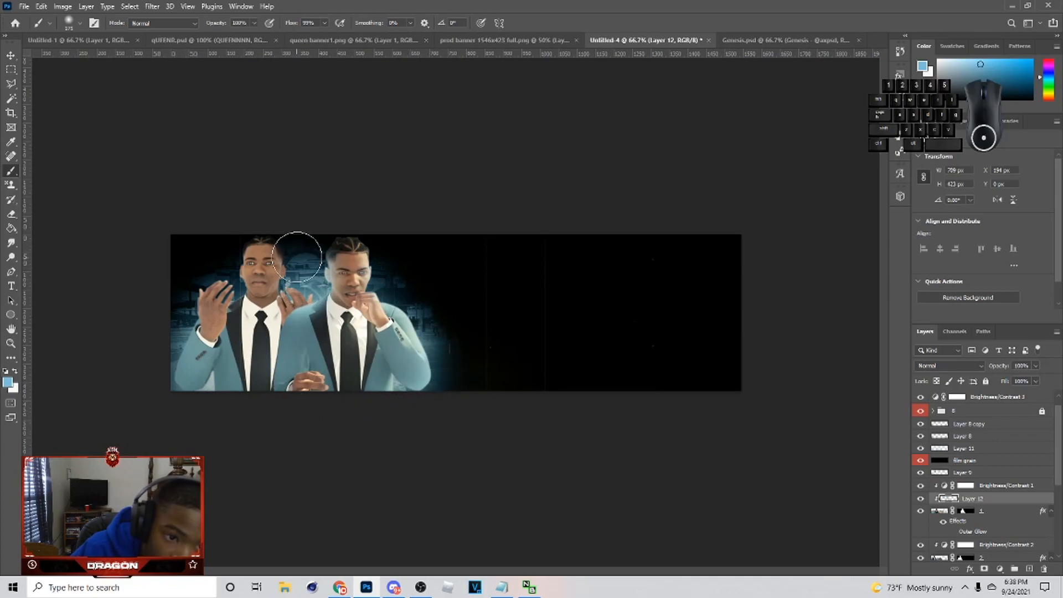
{"action": "left_click", "coordinate": [292, 226]}
{"action": "left_click", "coordinate": [400, 280]}
{"action": "left_click", "coordinate": [459, 399]}
{"action": "left_click", "coordinate": [978, 364]}
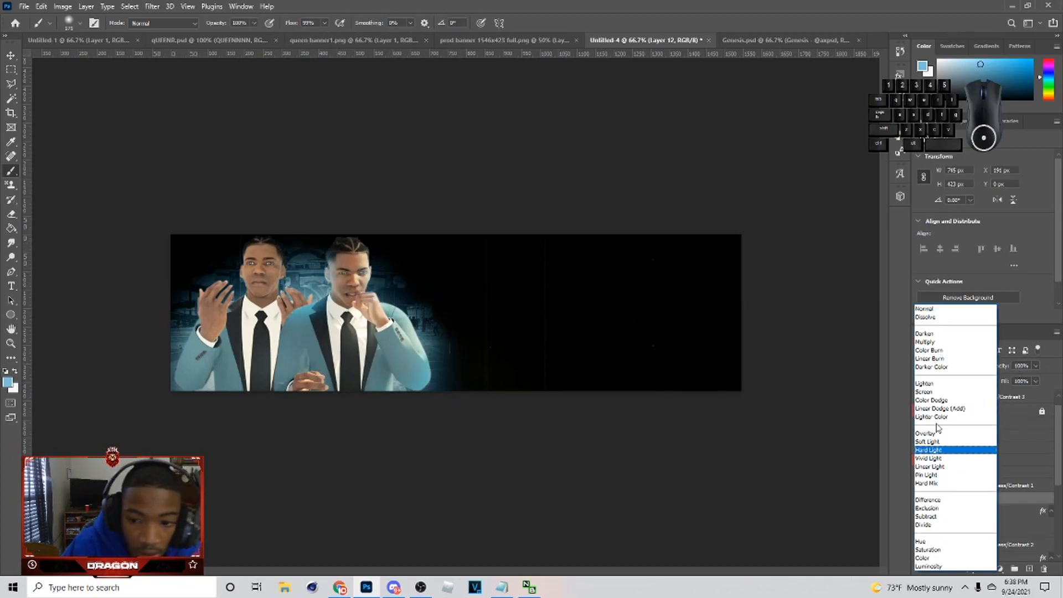
{"action": "left_click", "coordinate": [929, 435]}
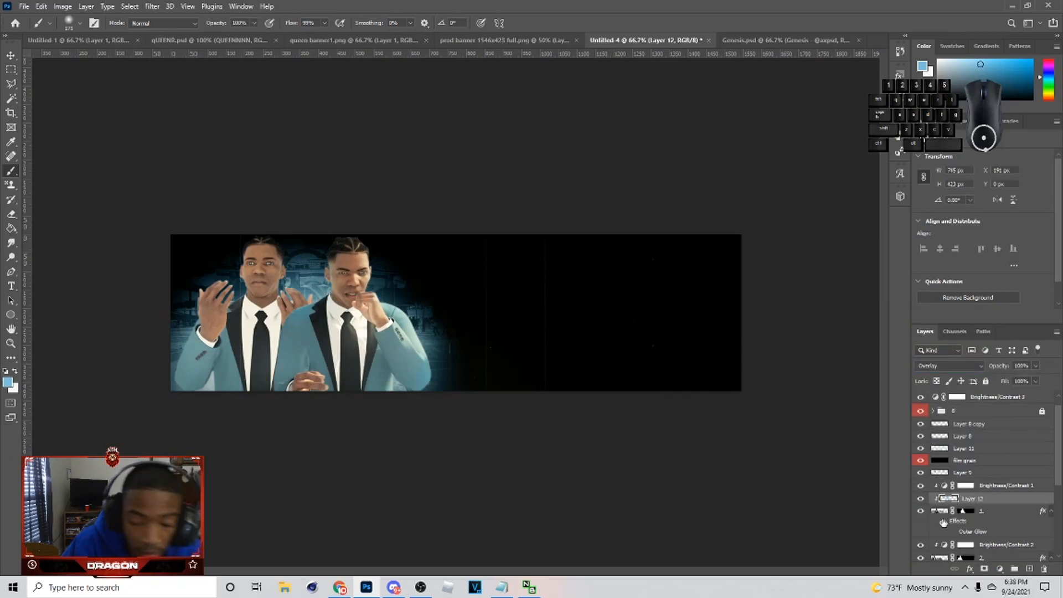
Add a new layer clipped to player cutout 2 and brush light-blue highlights around the rear player's head, hands and shoulders
{"action": "left_click", "coordinate": [997, 556]}
{"action": "left_click", "coordinate": [1028, 569]}
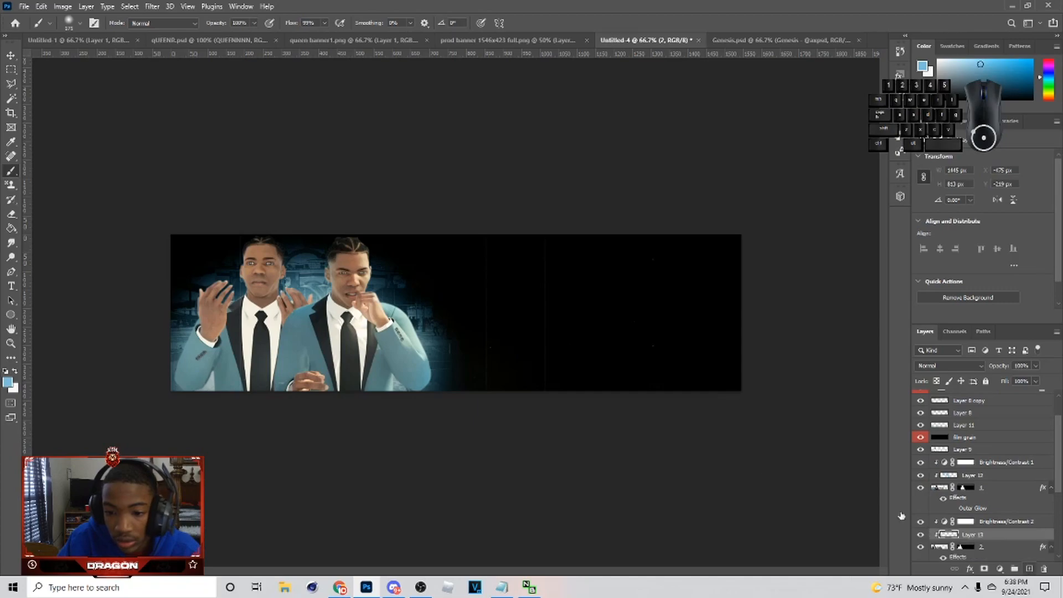
{"action": "left_click_drag", "start_coordinate": [333, 291], "coordinate": [313, 262]}
{"action": "left_click_drag", "start_coordinate": [312, 261], "coordinate": [312, 269]}
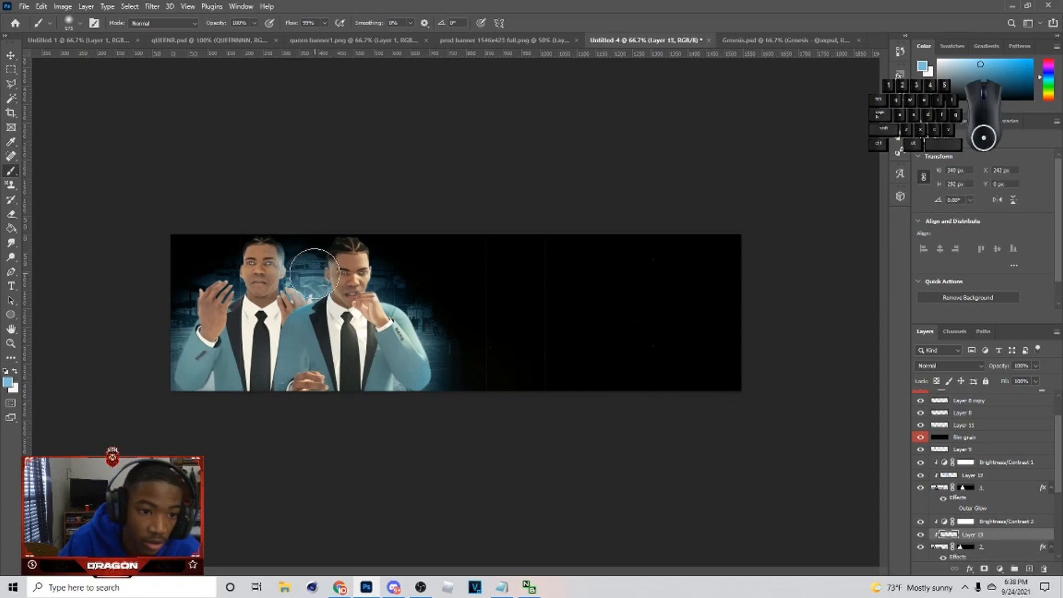
{"action": "mouse_move", "coordinate": [223, 262]}
{"action": "left_mouse_down"}
{"action": "mouse_move", "coordinate": [194, 257]}
{"action": "mouse_move", "coordinate": [161, 316]}
{"action": "left_mouse_up"}
{"action": "left_click_drag", "start_coordinate": [298, 313], "coordinate": [321, 252]}
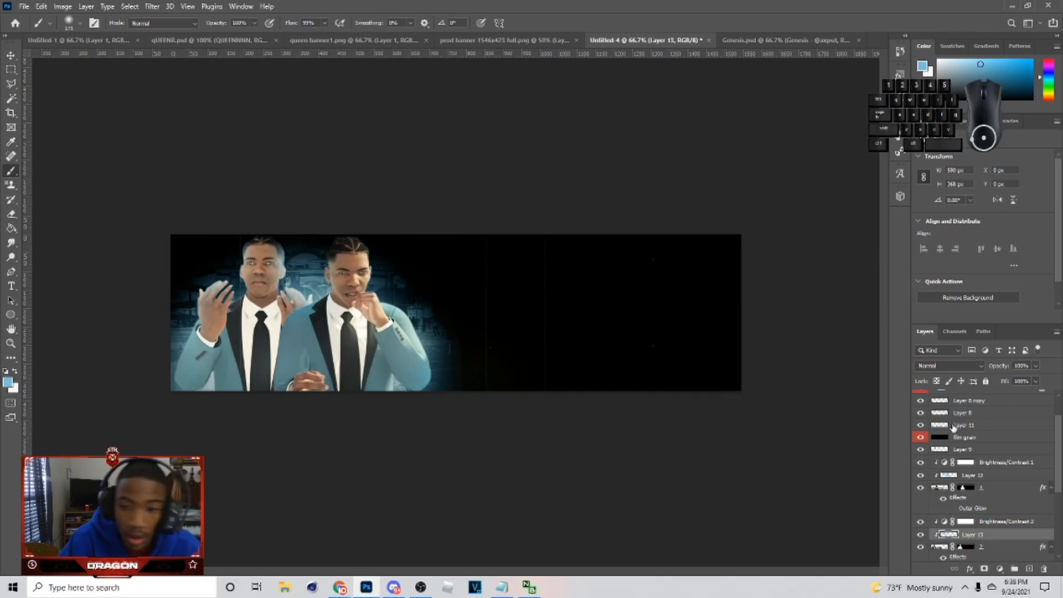
Set the rear player's light-blue highlight layer to Soft Light at 58% opacity
{"action": "left_click", "coordinate": [945, 362]}
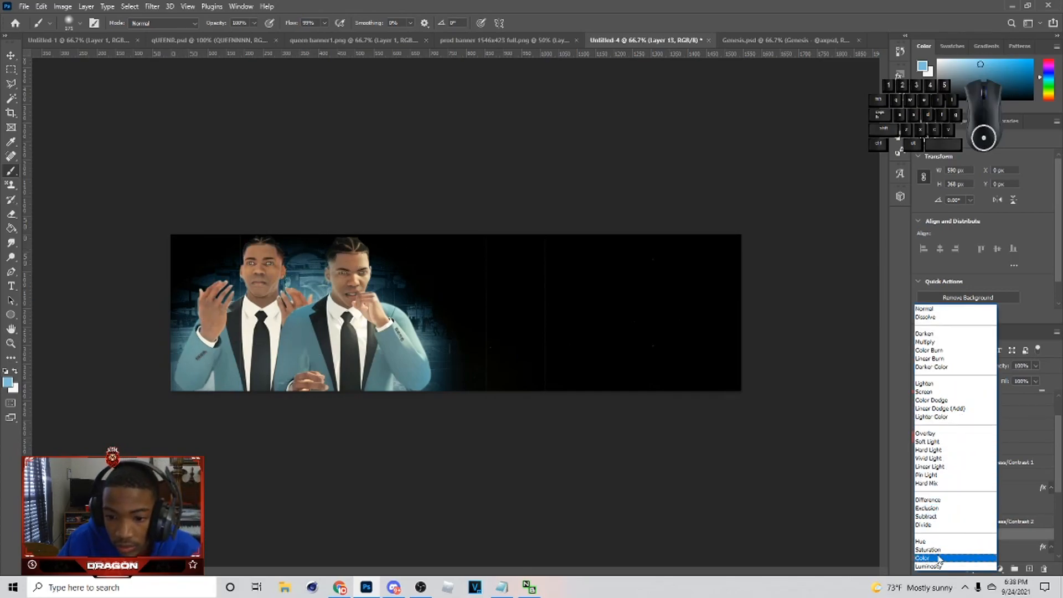
{"action": "left_click", "coordinate": [930, 441]}
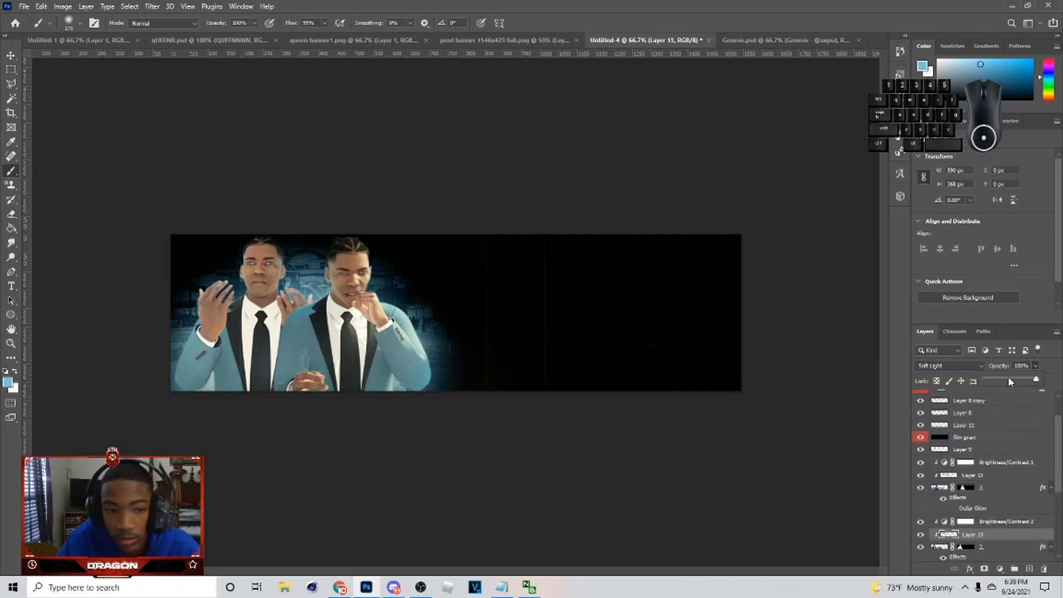
{"action": "left_click_drag", "start_coordinate": [1010, 382], "coordinate": [1014, 378]}
{"action": "key", "text": "ctrl+shift+s"}
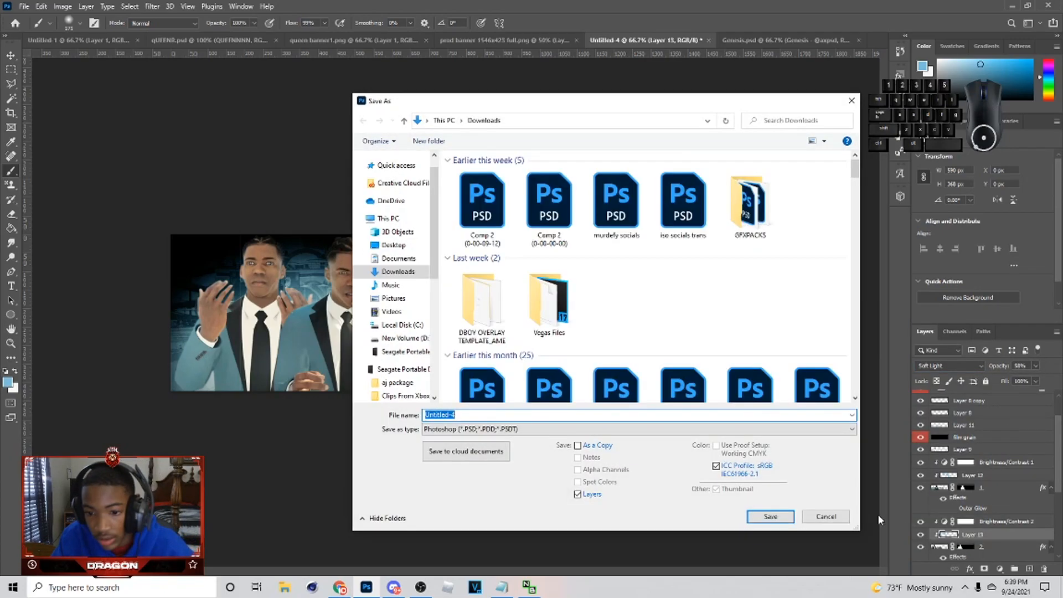
{"action": "left_click", "coordinate": [826, 517]}
Add another new layer clipped to player cutout 1 and set the foreground colour to black (000000)
{"action": "left_click", "coordinate": [1021, 492]}
{"action": "left_click", "coordinate": [1029, 568]}
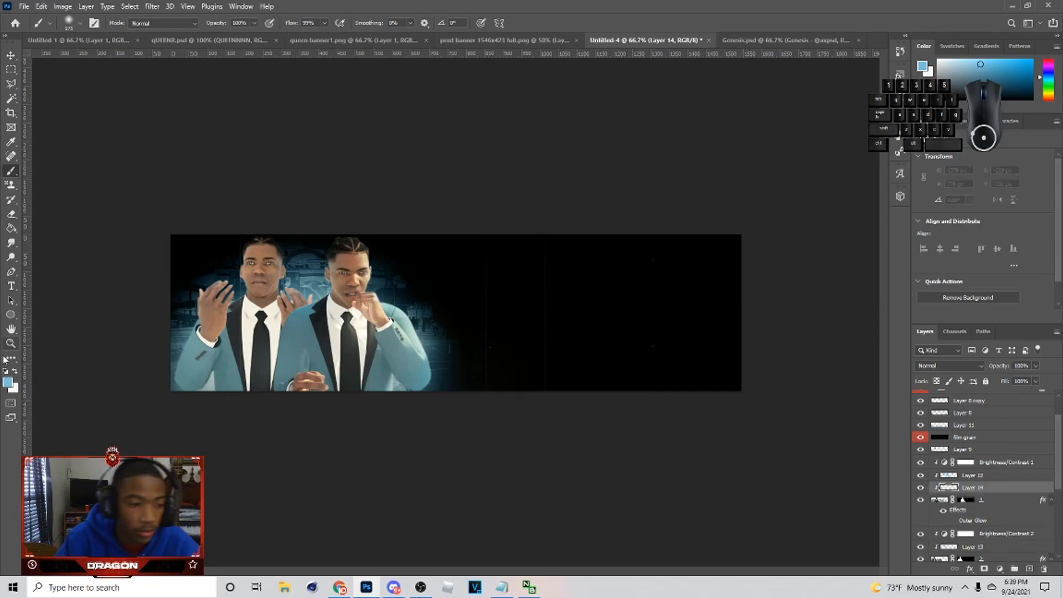
{"action": "left_click", "coordinate": [8, 382]}
{"action": "left_click", "coordinate": [848, 322]}
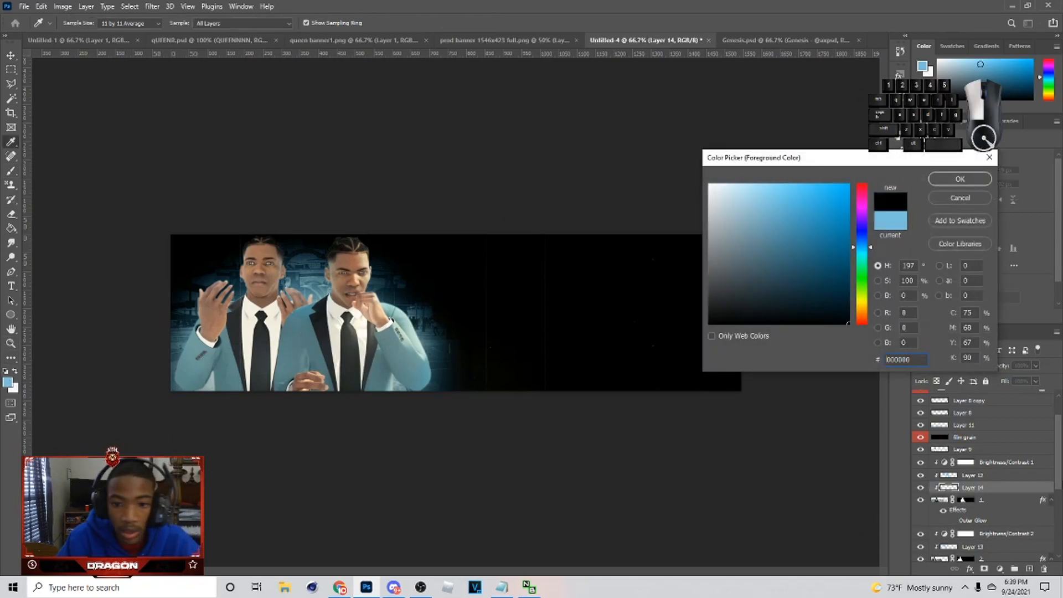
{"action": "left_click", "coordinate": [958, 180]}
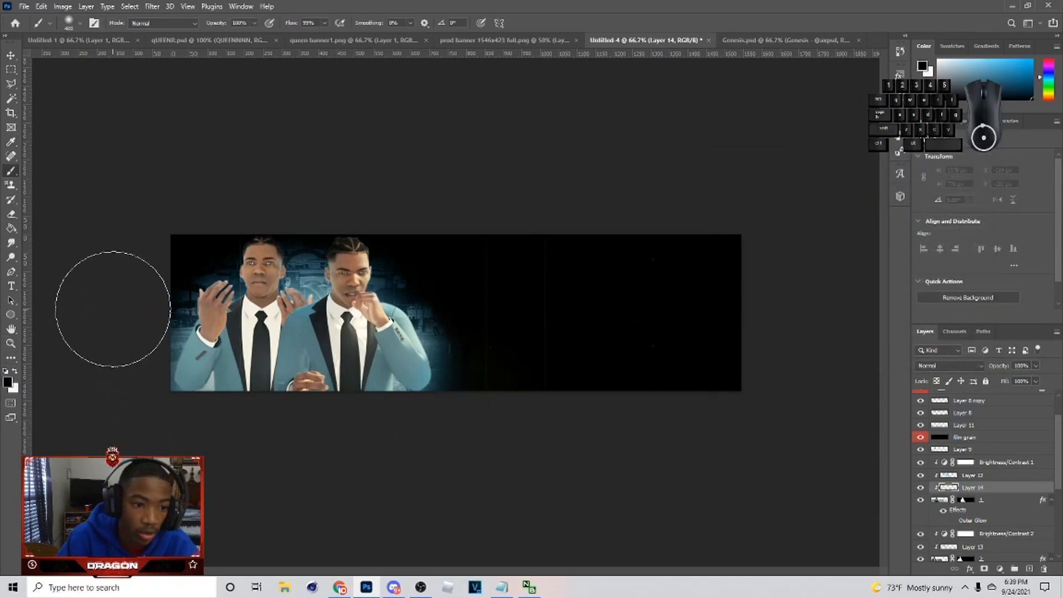
Brush black shading over the front player's left and lower edges, and set the layer to Soft Light with reduced opacity
{"action": "left_click_drag", "start_coordinate": [230, 320], "coordinate": [210, 414]}
{"action": "left_click_drag", "start_coordinate": [356, 454], "coordinate": [313, 436]}
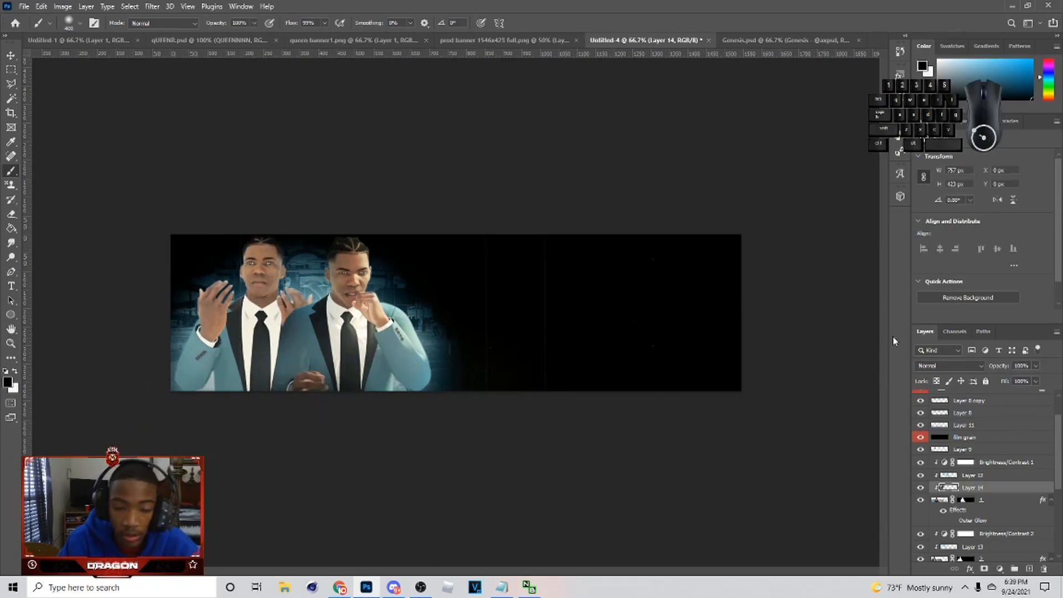
{"action": "left_click", "coordinate": [942, 367]}
{"action": "left_click", "coordinate": [940, 440]}
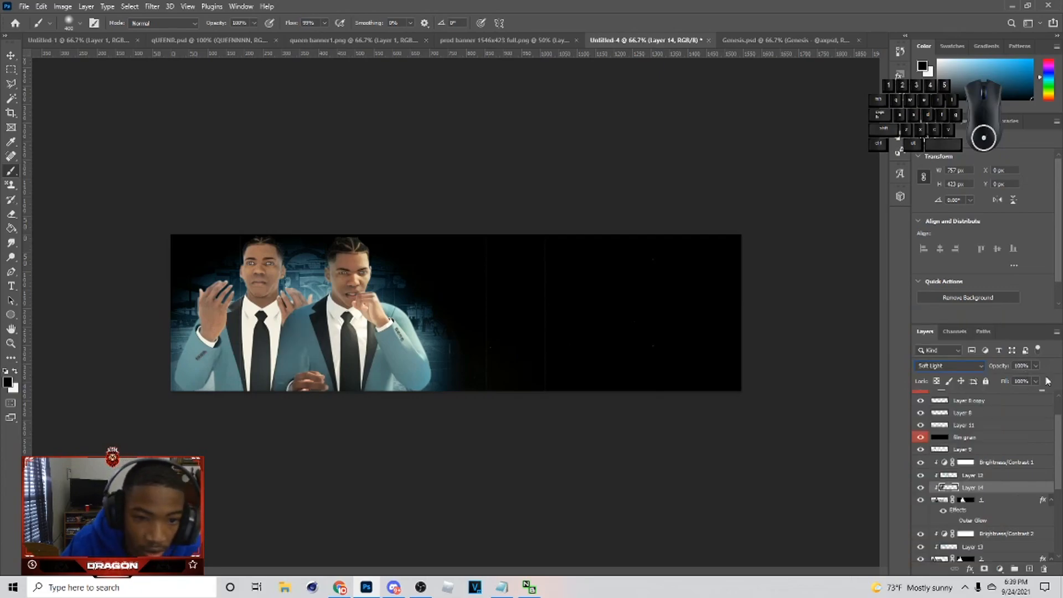
{"action": "left_click_drag", "start_coordinate": [1026, 371], "coordinate": [998, 381]}
Add a new layer clipped to player cutout 2 and brush black shading over the rear player's left and lower edges
{"action": "scroll", "coordinate": [988, 539], "scroll_direction": "down", "scroll_amount": 1}
{"action": "left_click", "coordinate": [987, 523]}
{"action": "left_click", "coordinate": [991, 532]}
{"action": "left_click", "coordinate": [1029, 568]}
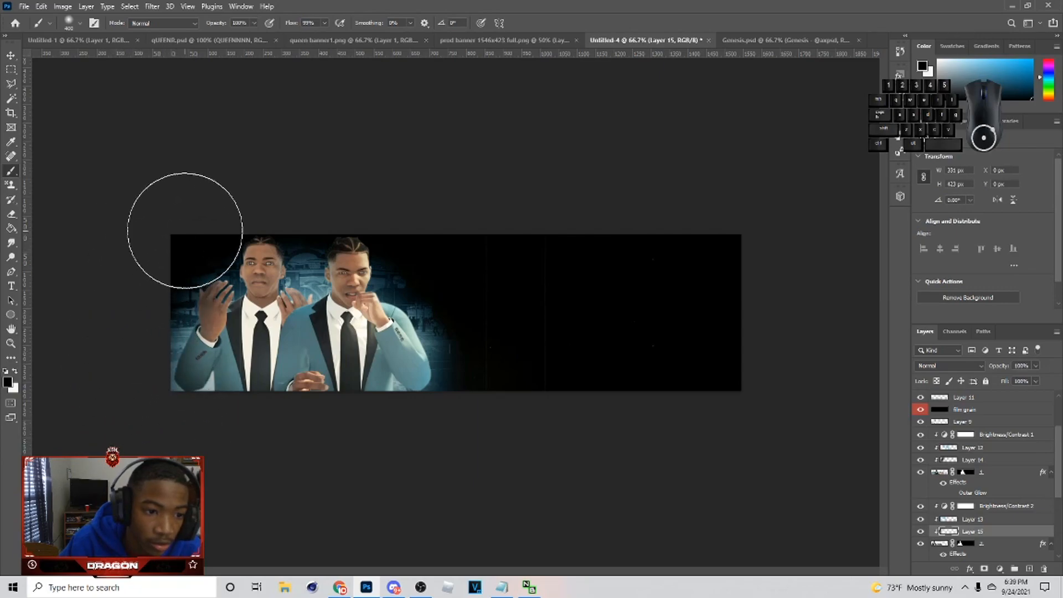
{"action": "left_click", "coordinate": [207, 218]}
{"action": "left_click", "coordinate": [114, 419]}
{"action": "left_click", "coordinate": [210, 447]}
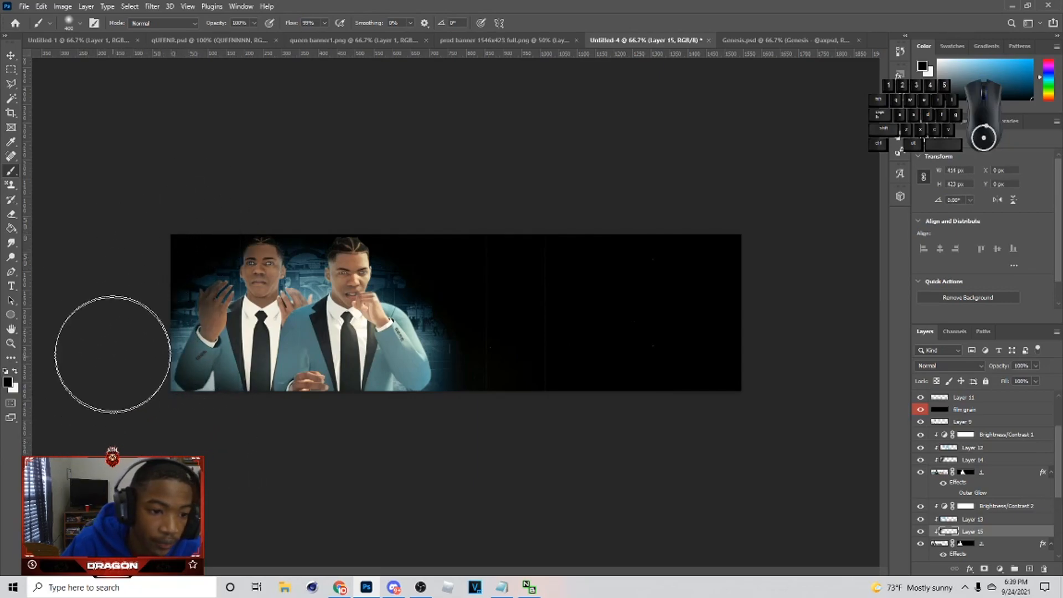
Set the rear player's black shading layer to Soft Light at 43% opacity
{"action": "left_click", "coordinate": [940, 365]}
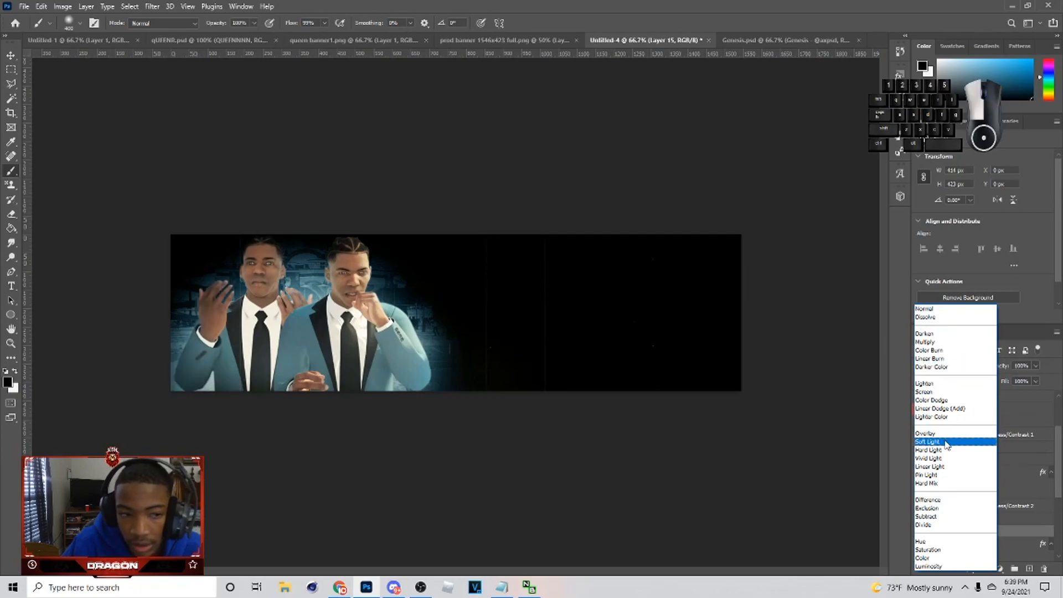
{"action": "left_click", "coordinate": [928, 441]}
{"action": "left_click_drag", "start_coordinate": [1011, 383], "coordinate": [1008, 380]}
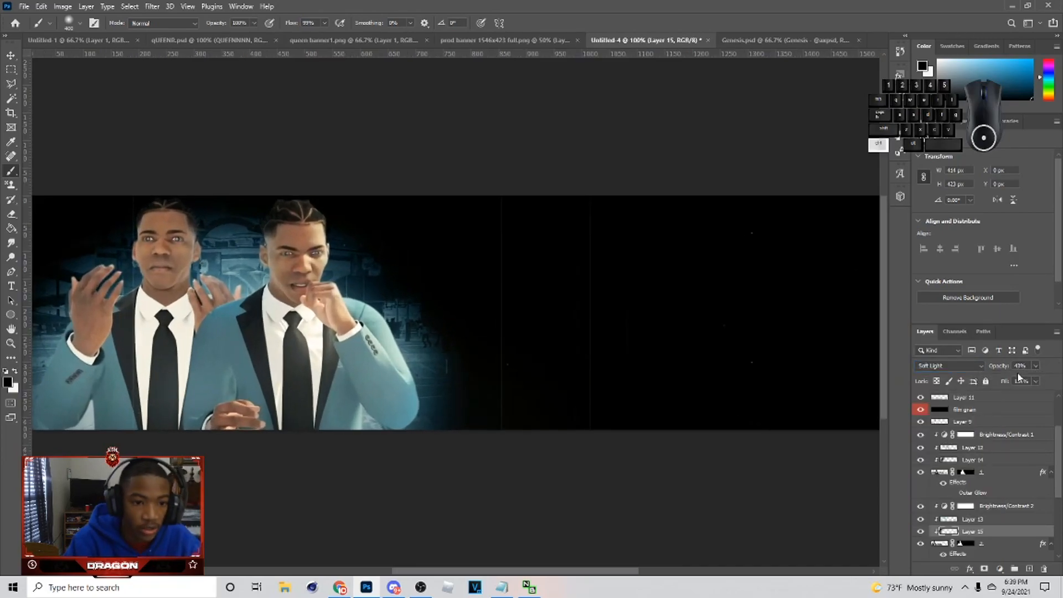
Show the Outer Glow effects on both player cutouts for comparison and hide them again
{"action": "scroll", "coordinate": [965, 491], "scroll_direction": "down", "scroll_amount": 3}
{"action": "left_click", "coordinate": [952, 451]}
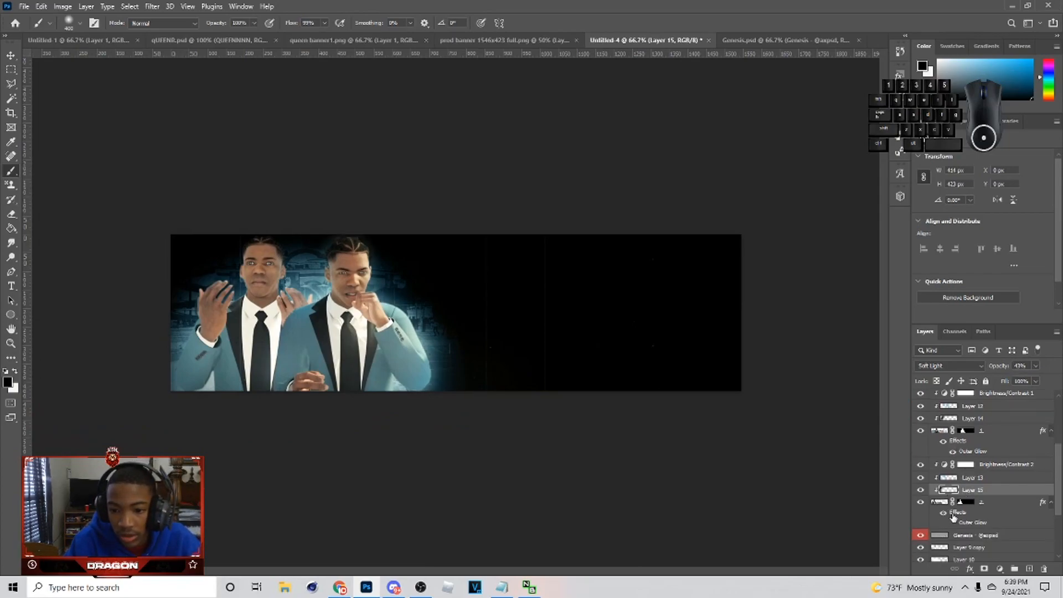
{"action": "left_click", "coordinate": [952, 522]}
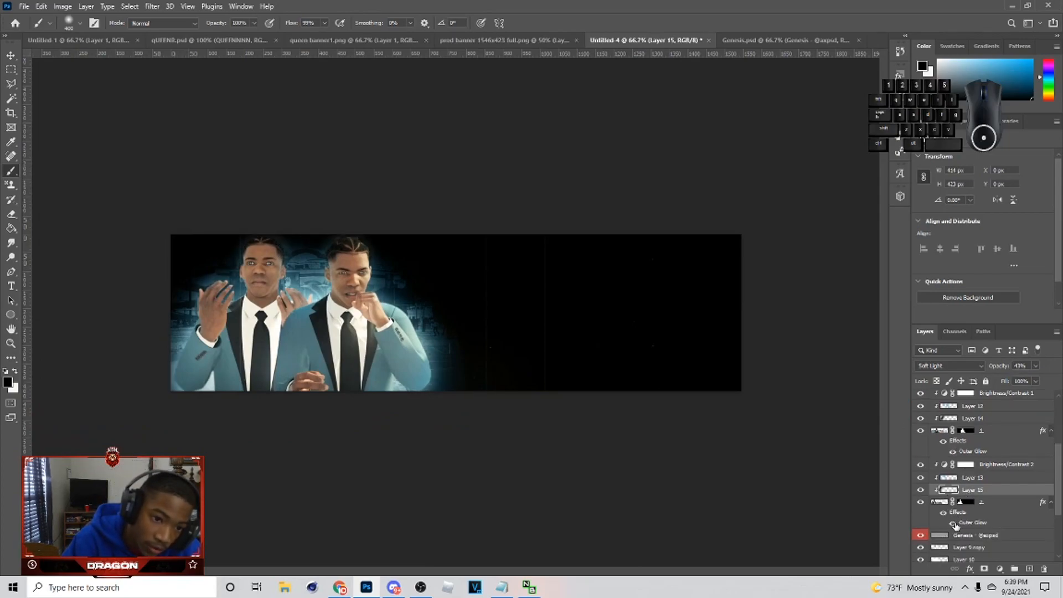
{"action": "left_click", "coordinate": [953, 523]}
{"action": "left_click", "coordinate": [952, 451]}
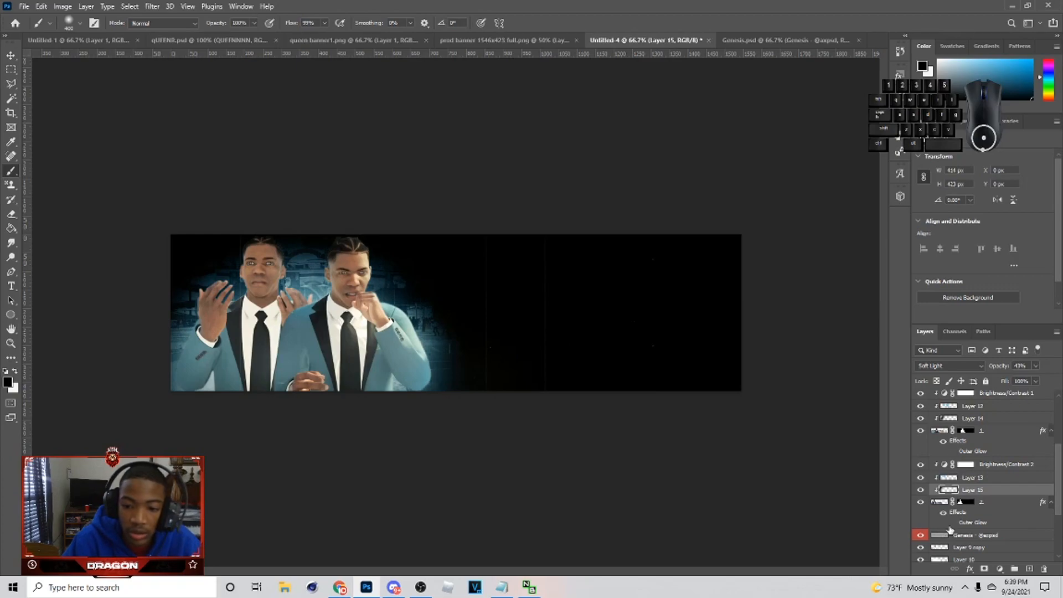
Deselect the shading layer and switch to Genesis.psd to bring a pink light glow into the banner
{"action": "left_click", "coordinate": [9, 56]}
{"action": "left_click", "coordinate": [532, 206]}
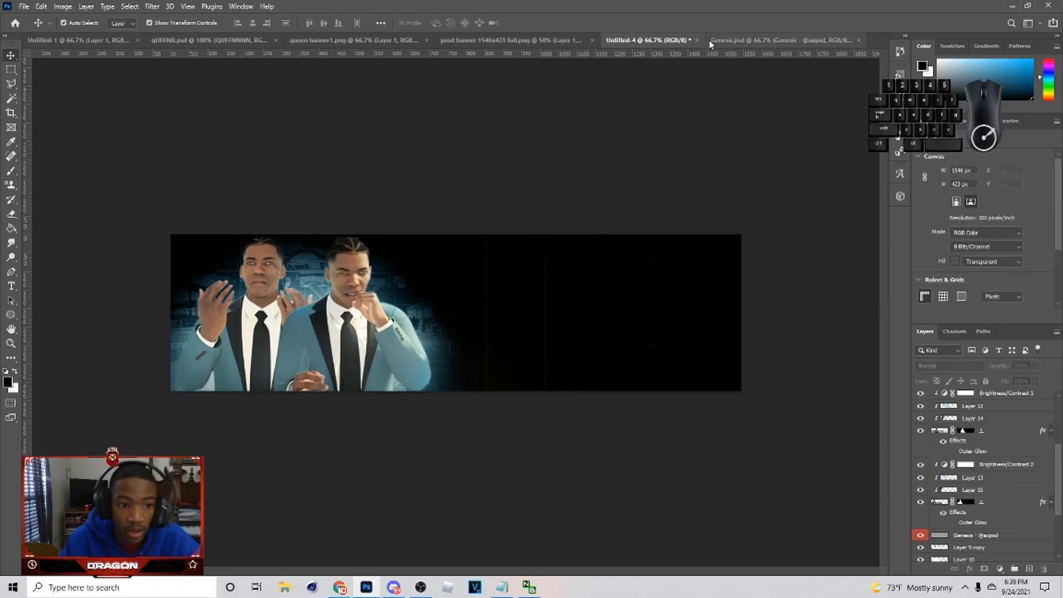
{"action": "left_click", "coordinate": [766, 43]}
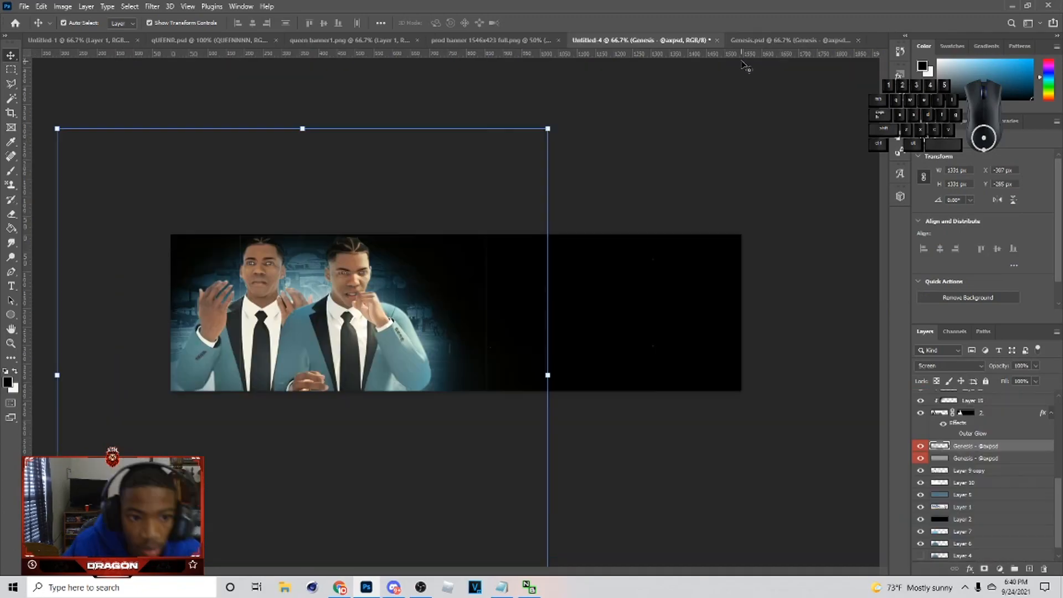
Examine the pink light glow in Genesis.psd by shifting it on the canvas, and return to the Untitled-4 banner
{"action": "left_click", "coordinate": [757, 43]}
{"action": "left_click", "coordinate": [757, 42]}
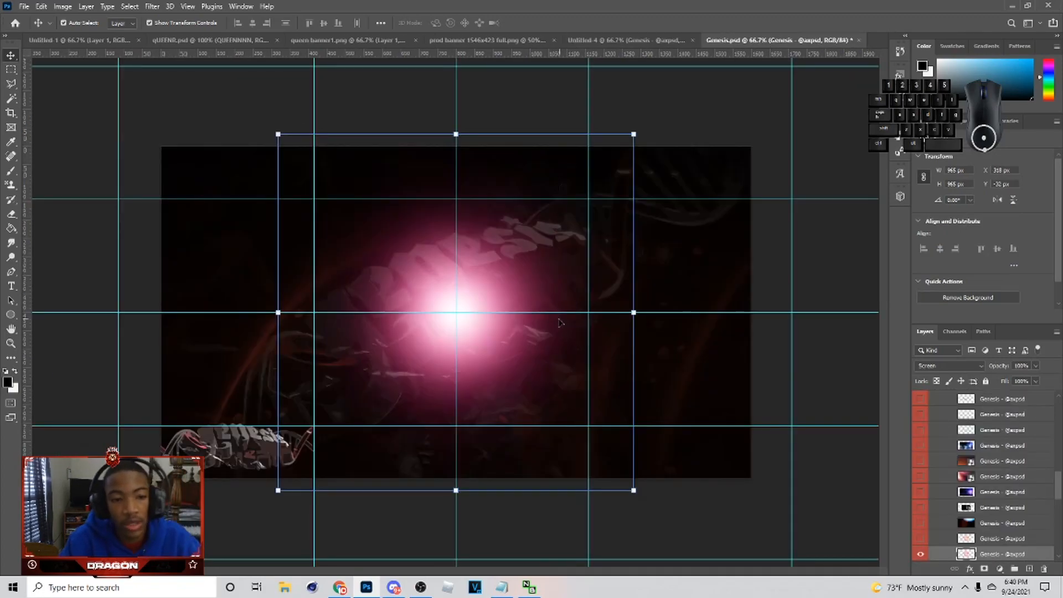
{"action": "left_click_drag", "start_coordinate": [489, 330], "coordinate": [524, 367]}
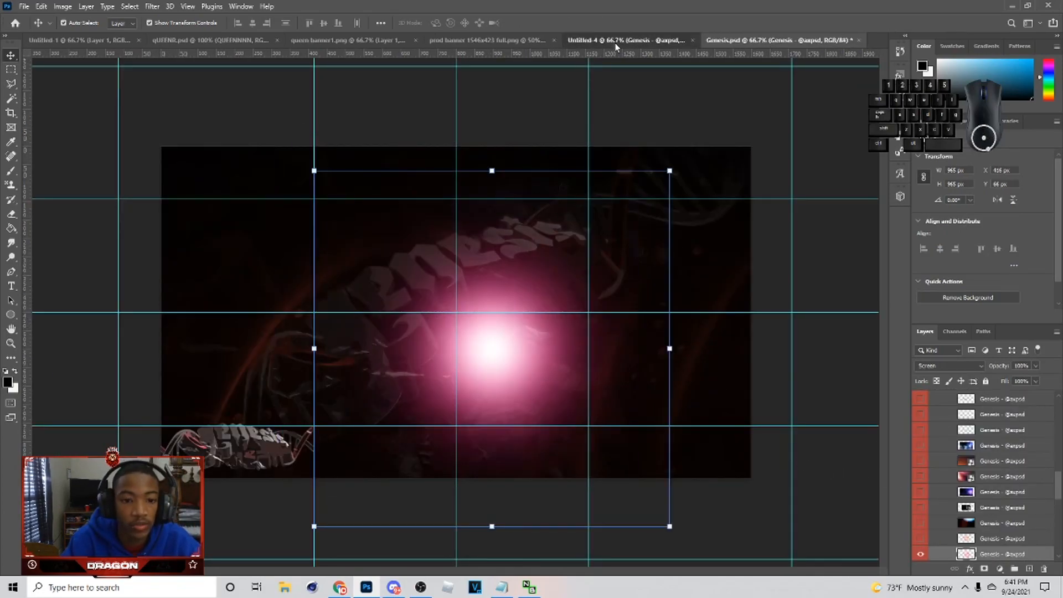
{"action": "left_click", "coordinate": [616, 44]}
Toggle the visibility of the glow layer behind the players and undo its last colour changes
{"action": "key", "text": "ctrl+comma"}
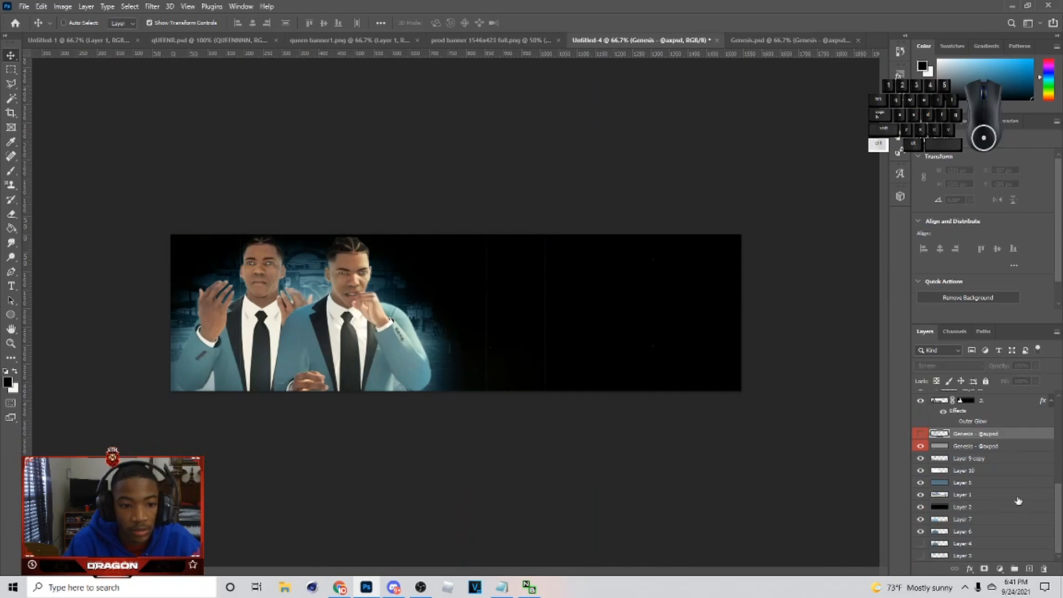
{"action": "left_click", "coordinate": [921, 433]}
{"action": "key", "text": "ctrl+z"}
{"action": "key", "text": "ctrl+z"}
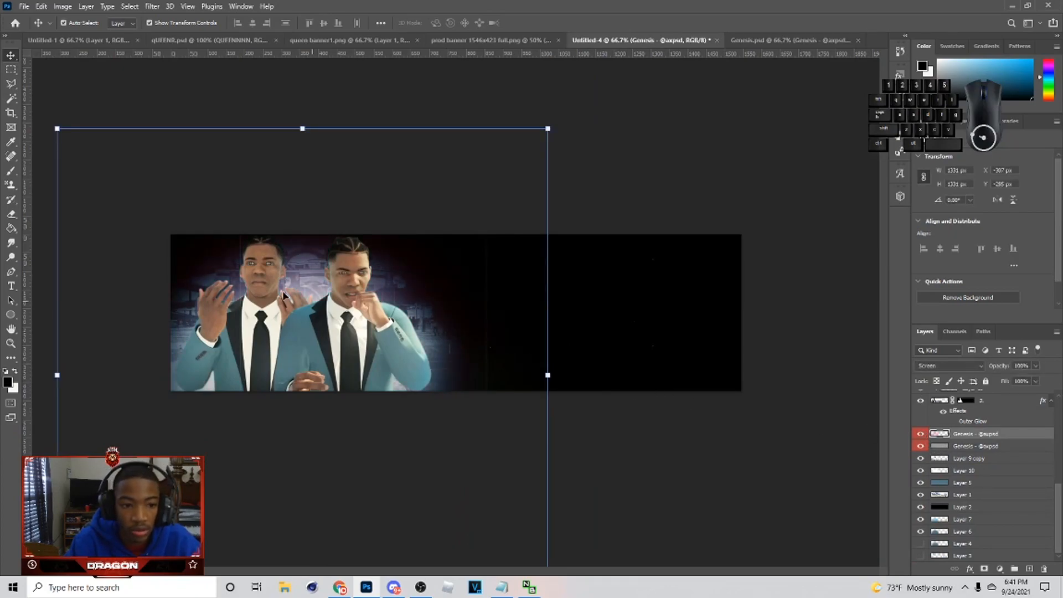
{"action": "key", "text": "ctrl"}
{"action": "key", "text": "ctrl+u"}
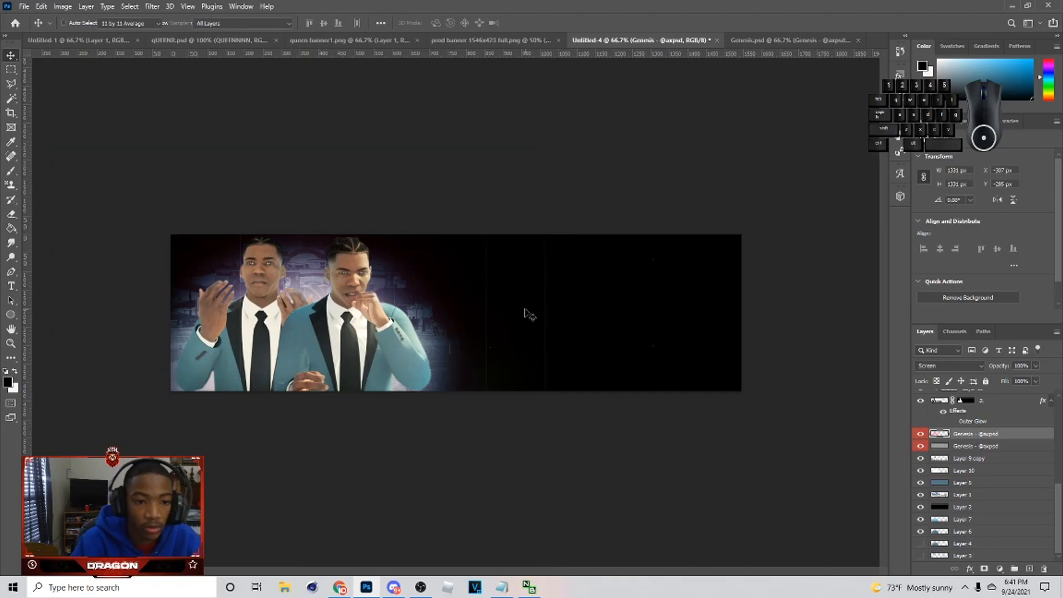
{"action": "left_click", "coordinate": [982, 438]}
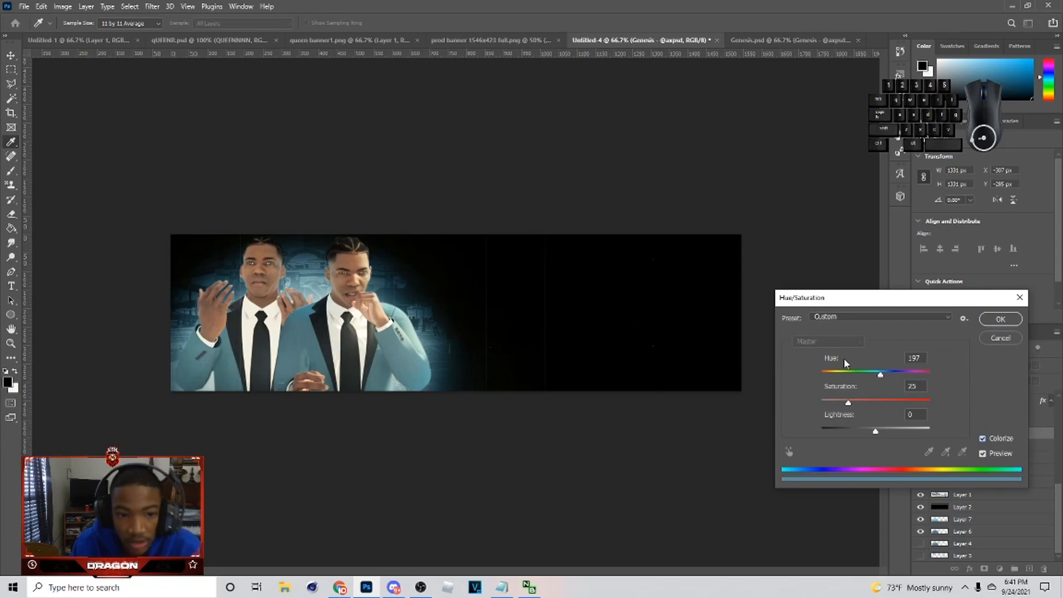
{"action": "left_click_drag", "start_coordinate": [846, 404], "coordinate": [842, 404]}
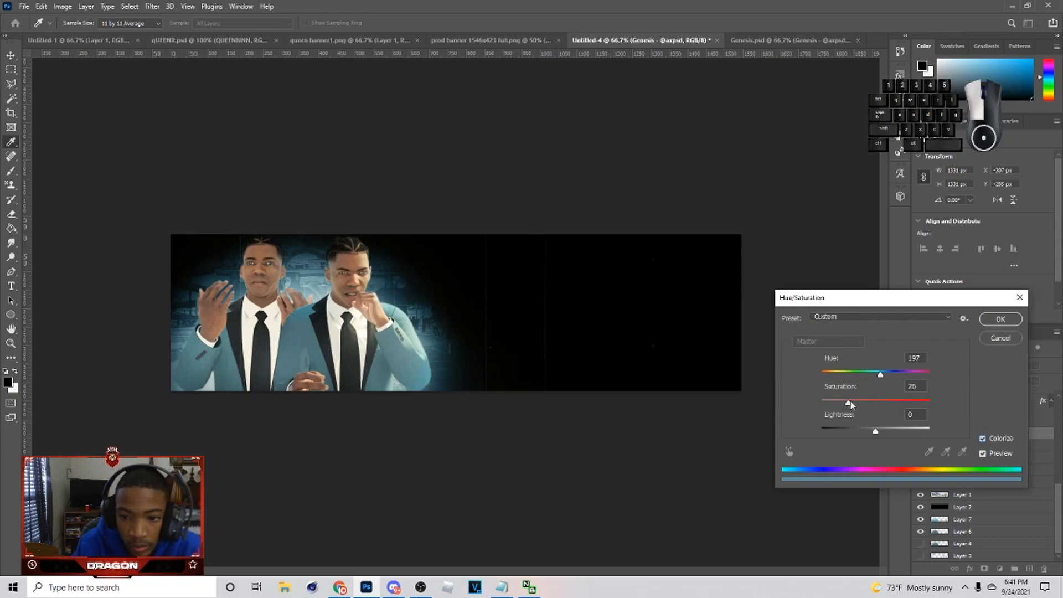
{"action": "left_click_drag", "start_coordinate": [849, 404], "coordinate": [848, 403]}
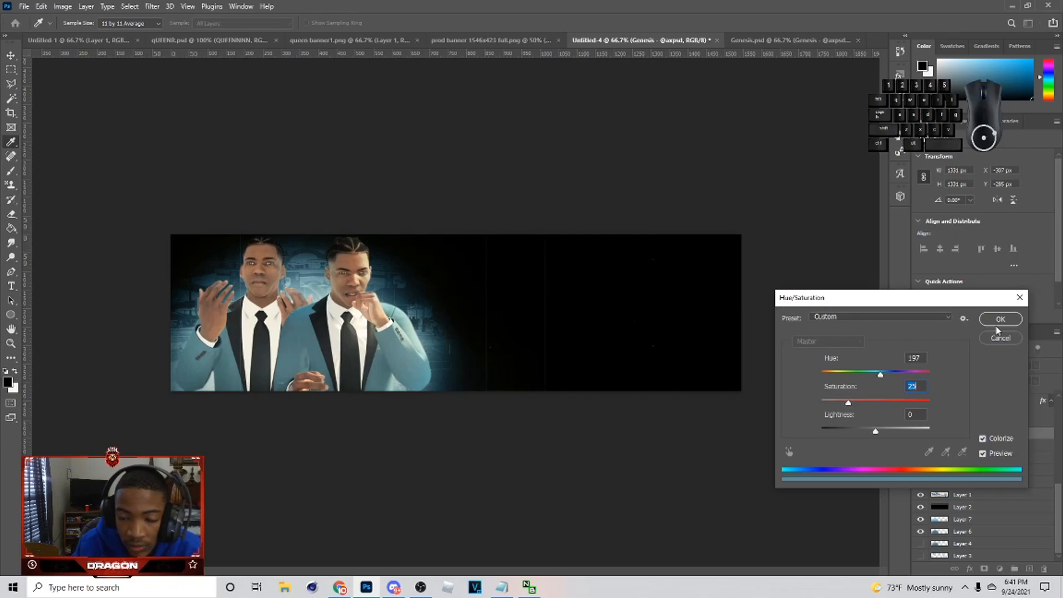
{"action": "left_click_drag", "start_coordinate": [875, 431], "coordinate": [882, 434]}
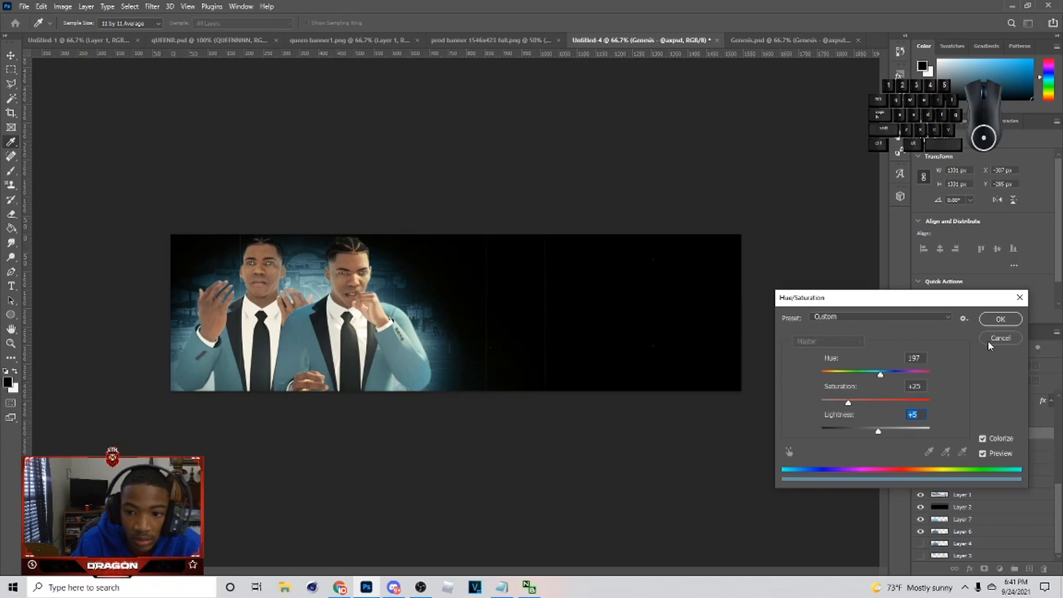
{"action": "left_click", "coordinate": [991, 340]}
Recolour the pink glow layer blue by applying Hue/Saturation with Colorize enabled
{"action": "key", "text": "ctrl+u"}
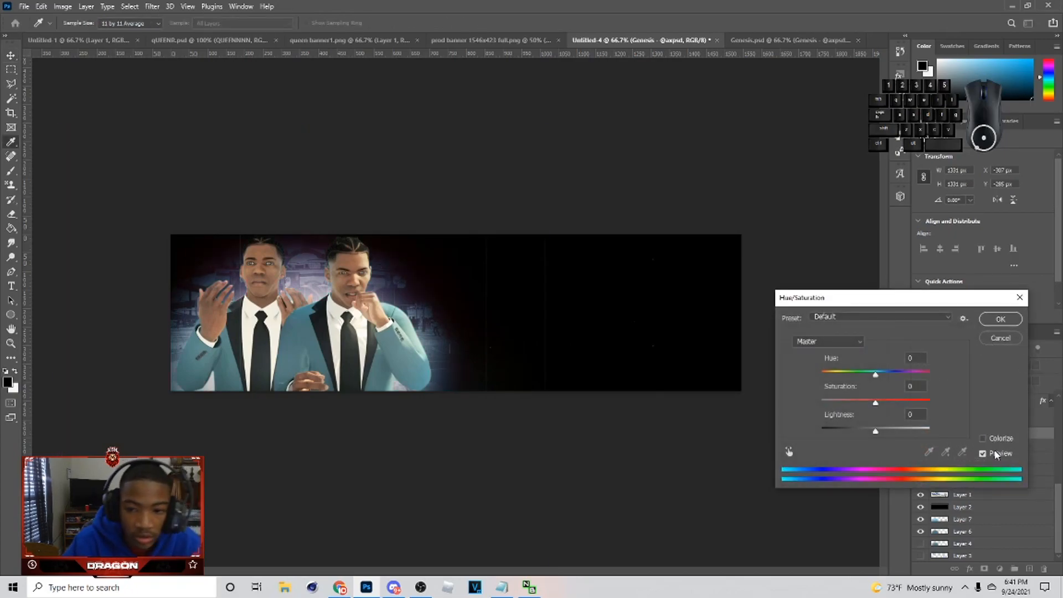
{"action": "left_click", "coordinate": [983, 438]}
{"action": "left_click", "coordinate": [997, 320]}
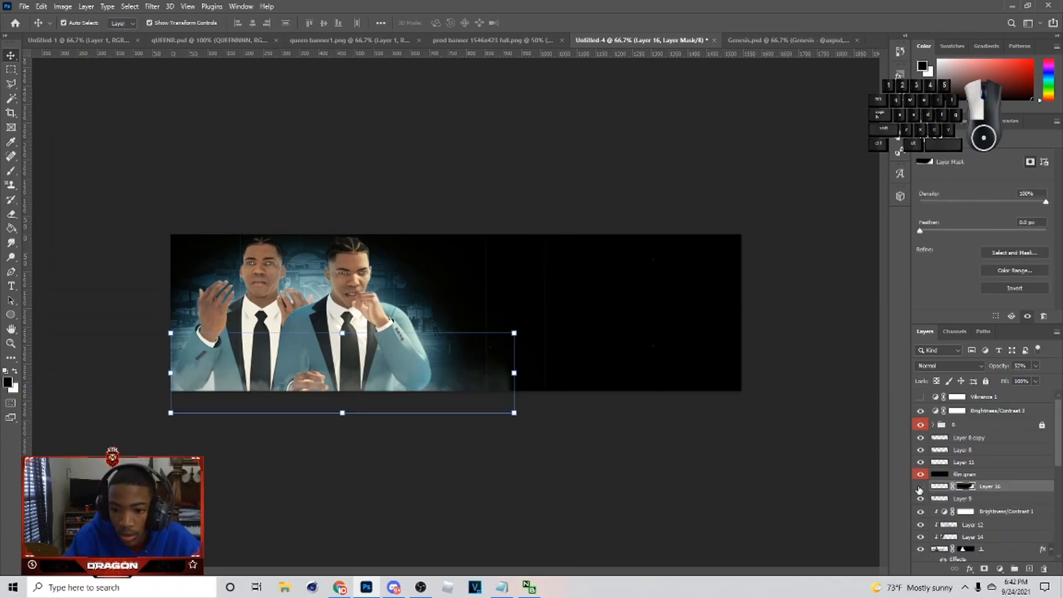
Hide the masked fog layer, add a new layer above it and choose a cloud-shaped brush
{"action": "left_click", "coordinate": [921, 487]}
{"action": "left_click", "coordinate": [1029, 569]}
{"action": "key", "text": "b"}
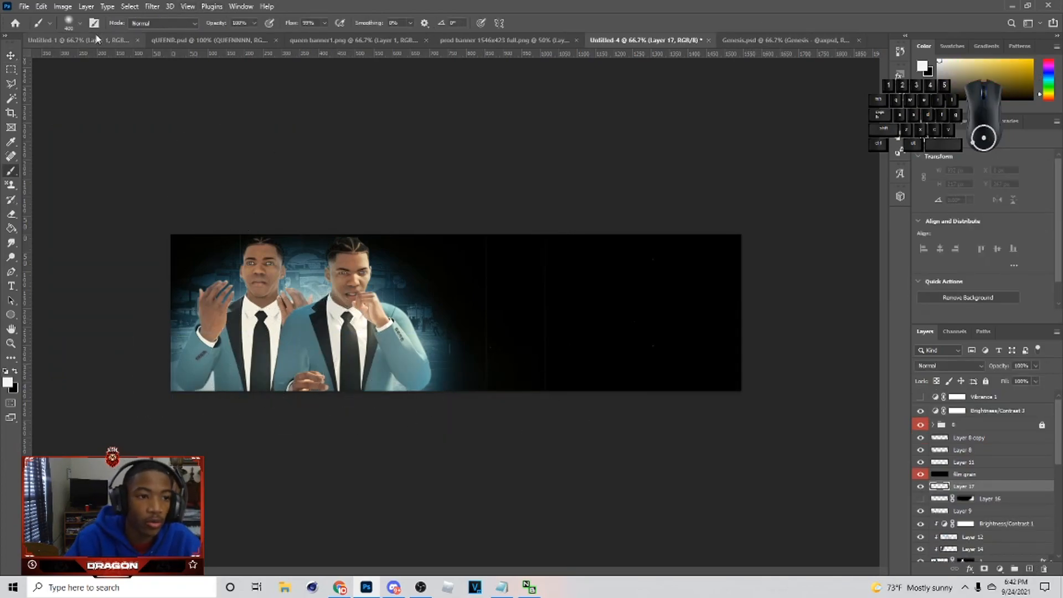
{"action": "left_click", "coordinate": [79, 23]}
{"action": "left_click", "coordinate": [42, 123]}
{"action": "left_click", "coordinate": [80, 23]}
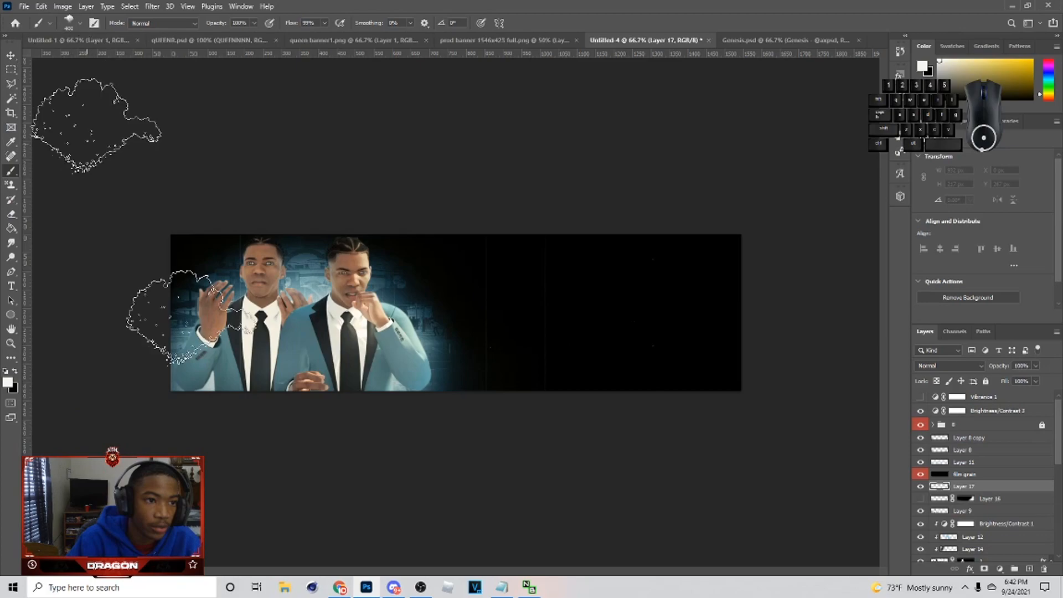
Try white cloud brush strokes along the banner's lower edge and undo them
{"action": "left_click_drag", "start_coordinate": [162, 414], "coordinate": [359, 419]}
{"action": "key", "text": "ctrl+z"}
{"action": "mouse_move", "coordinate": [144, 410]}
{"action": "left_mouse_down"}
{"action": "mouse_move", "coordinate": [193, 430]}
{"action": "mouse_move", "coordinate": [243, 434]}
{"action": "mouse_move", "coordinate": [383, 427]}
{"action": "mouse_move", "coordinate": [533, 408]}
{"action": "left_mouse_up"}
{"action": "key", "text": "ctrl+z"}
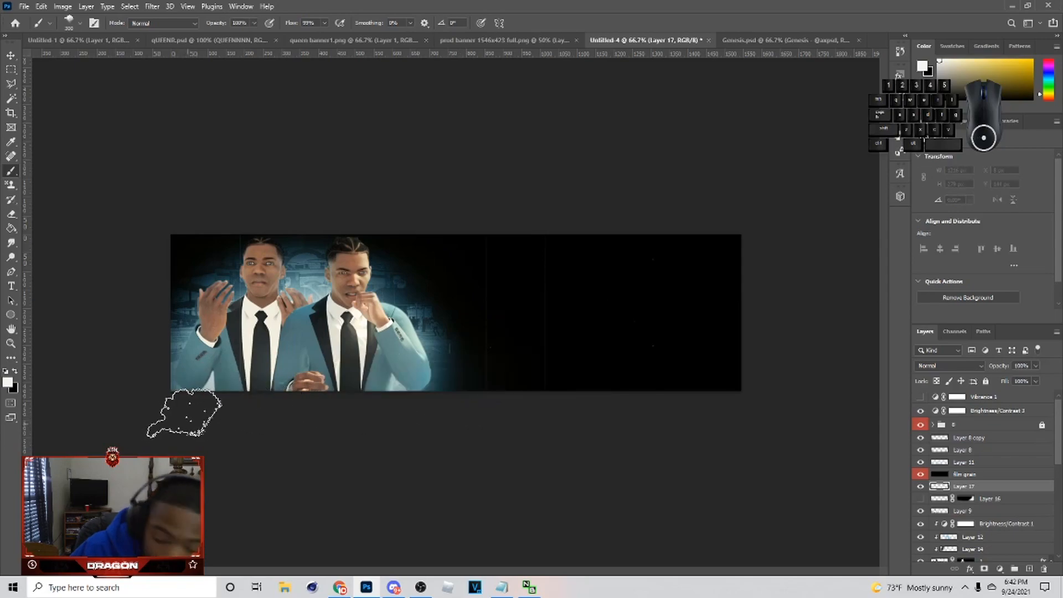
Enlarge the brush to 400 px and paint white clouds along the banner's lower edge, left edge and beside the front player
{"action": "key", "text": "bracketright"}
{"action": "left_click_drag", "start_coordinate": [176, 421], "coordinate": [350, 438]}
{"action": "key", "text": "ctrl+z"}
{"action": "mouse_move", "coordinate": [237, 491]}
{"action": "left_mouse_down"}
{"action": "mouse_move", "coordinate": [478, 458]}
{"action": "mouse_move", "coordinate": [357, 481]}
{"action": "mouse_move", "coordinate": [145, 435]}
{"action": "mouse_move", "coordinate": [30, 422]}
{"action": "left_mouse_up"}
{"action": "mouse_move", "coordinate": [500, 372]}
{"action": "left_mouse_down"}
{"action": "mouse_move", "coordinate": [475, 320]}
{"action": "mouse_move", "coordinate": [438, 415]}
{"action": "left_mouse_up"}
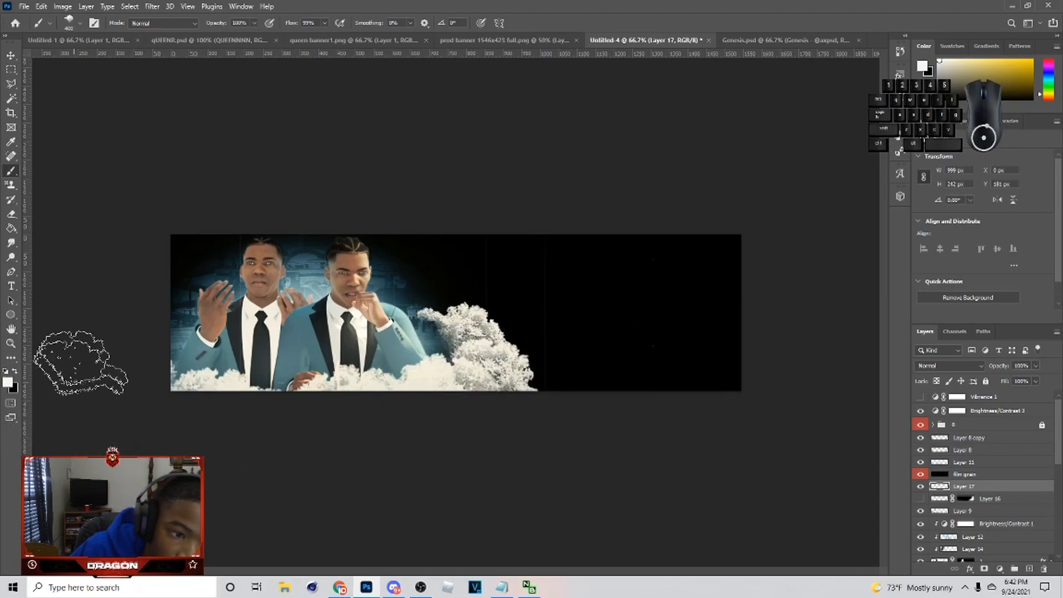
{"action": "mouse_move", "coordinate": [147, 277]}
{"action": "left_mouse_down"}
{"action": "mouse_move", "coordinate": [147, 341]}
{"action": "mouse_move", "coordinate": [122, 372]}
{"action": "mouse_move", "coordinate": [136, 421]}
{"action": "left_mouse_up"}
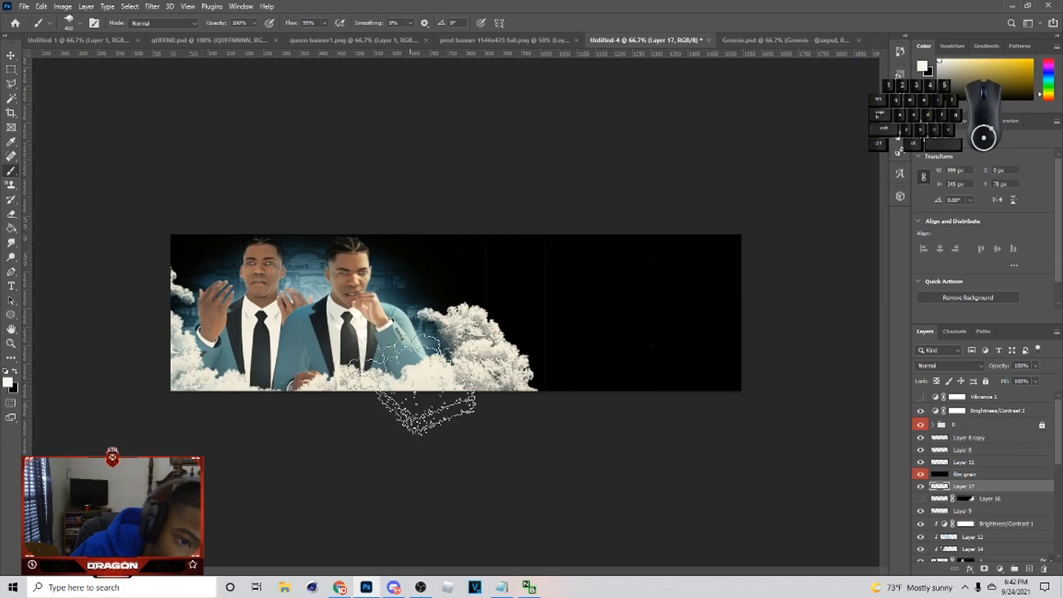
Reduce the cloud brush to 200 px and extend the white clouds up to the front player's shoulder
{"action": "left_click", "coordinate": [451, 294]}
{"action": "key", "text": "ctrl+z"}
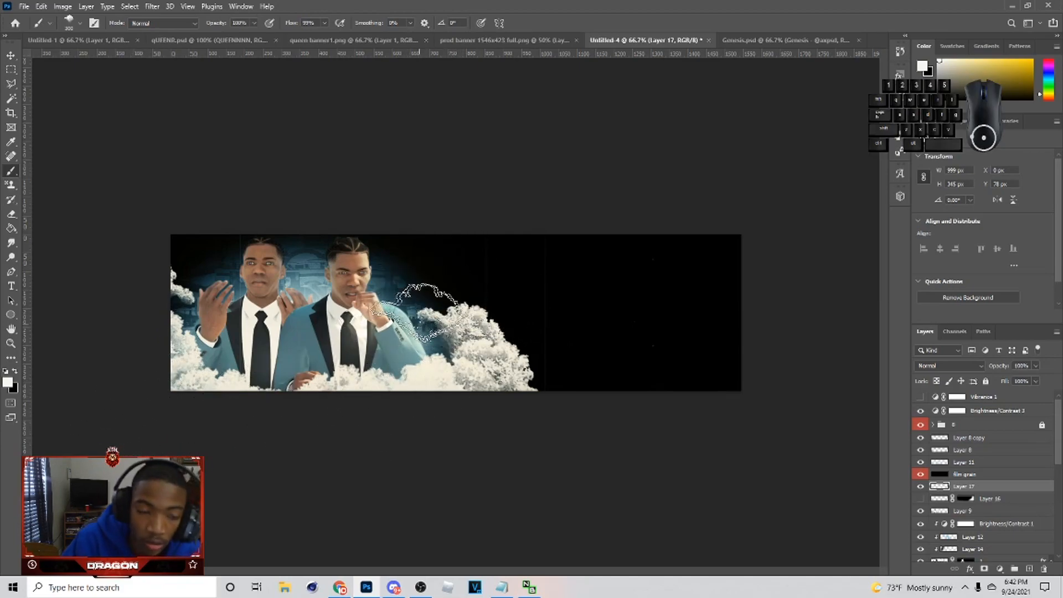
{"action": "left_click_drag", "start_coordinate": [423, 292], "coordinate": [439, 305]}
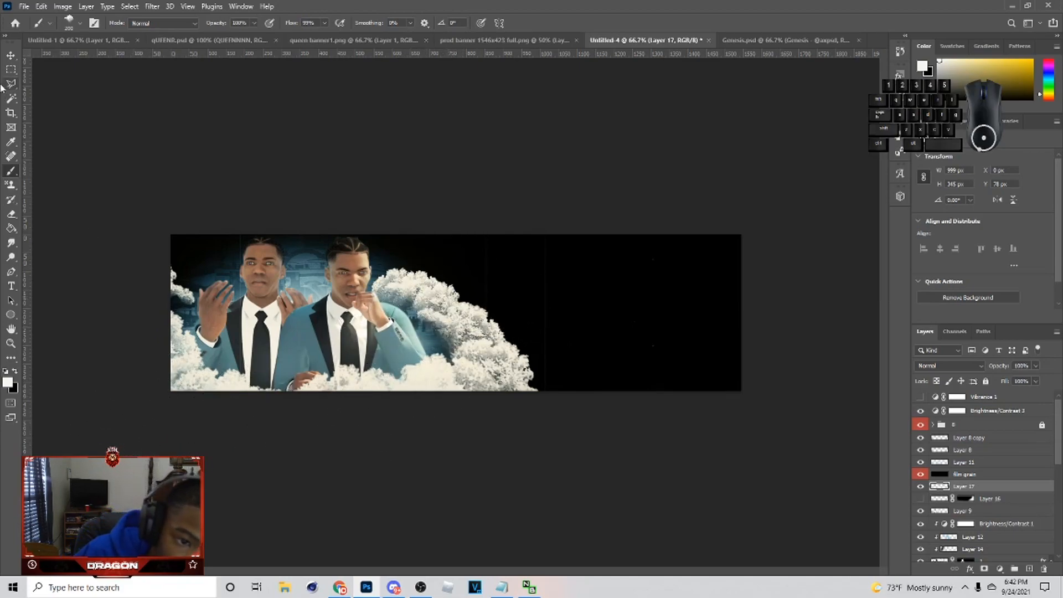
Convert the painted cloud layer, Layer 17, to a smart object
{"action": "left_click", "coordinate": [10, 56]}
{"action": "left_click", "coordinate": [152, 6]}
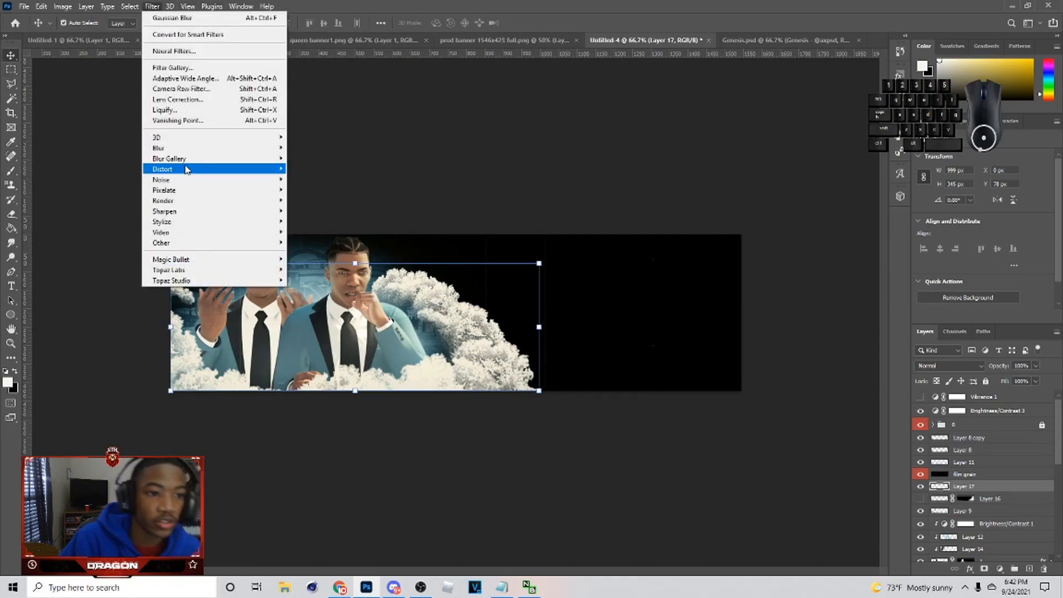
{"action": "mouse_move", "coordinate": [194, 147]}
{"action": "left_click", "coordinate": [990, 490]}
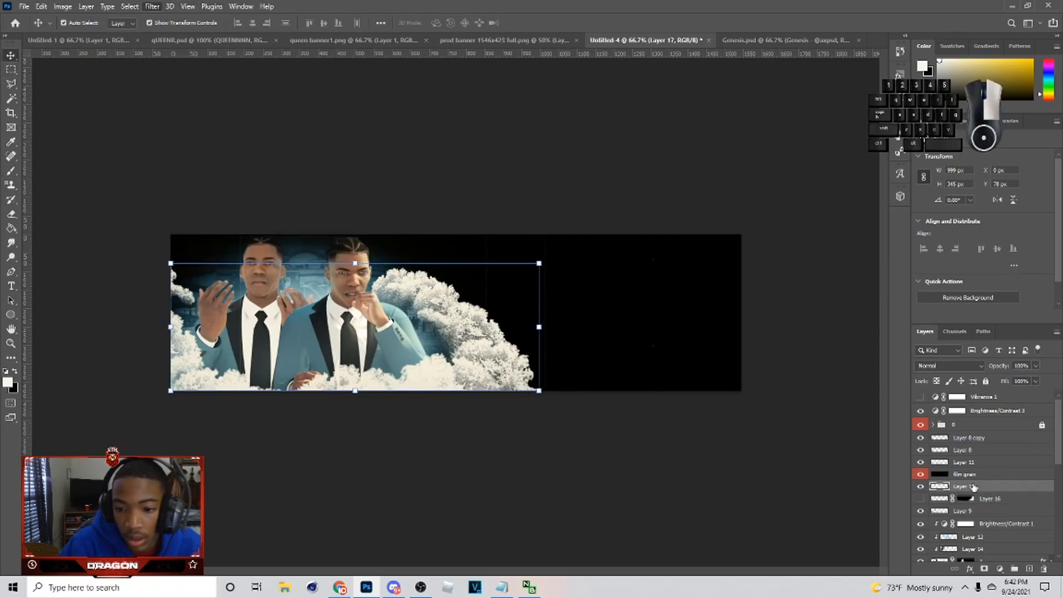
{"action": "right_click", "coordinate": [989, 487]}
{"action": "left_click", "coordinate": [952, 166]}
Apply a Gaussian Blur with a radius of 8.4 pixels to the cloud smart object
{"action": "left_click", "coordinate": [152, 7]}
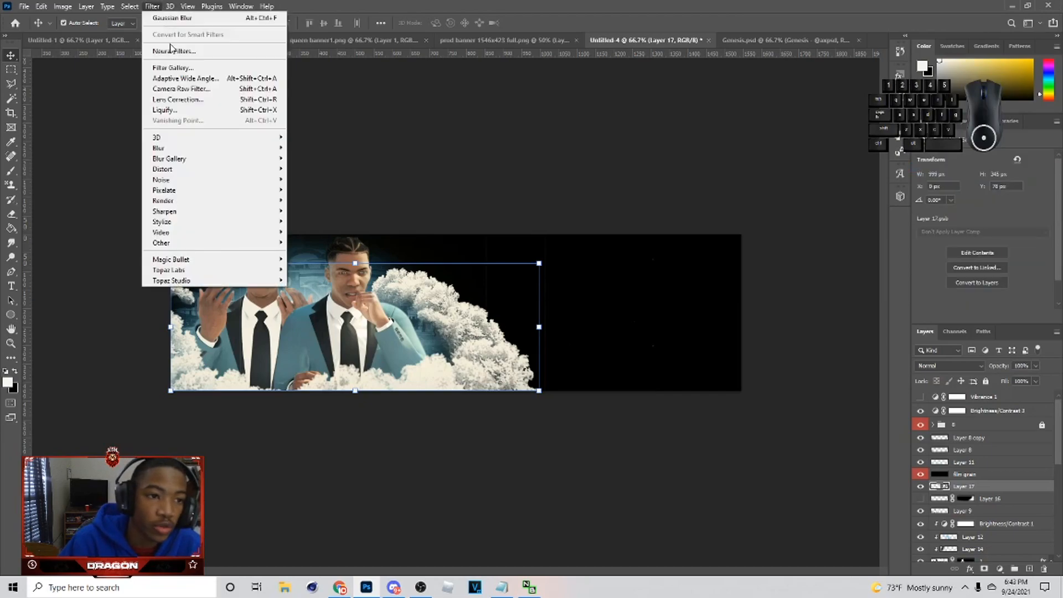
{"action": "mouse_move", "coordinate": [167, 148]}
{"action": "left_click", "coordinate": [341, 189]}
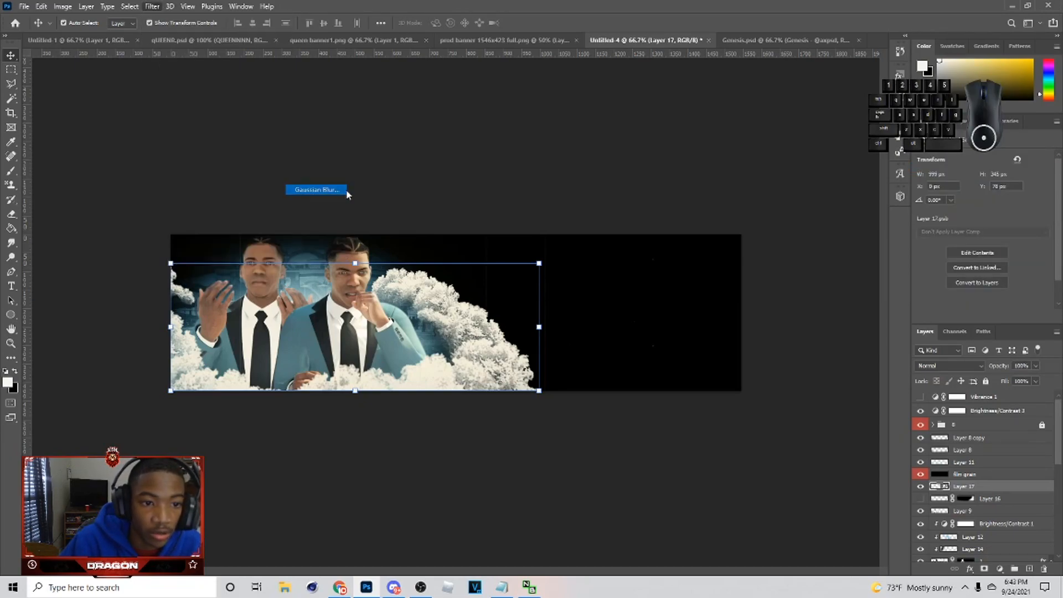
{"action": "left_click_drag", "start_coordinate": [852, 343], "coordinate": [836, 336]}
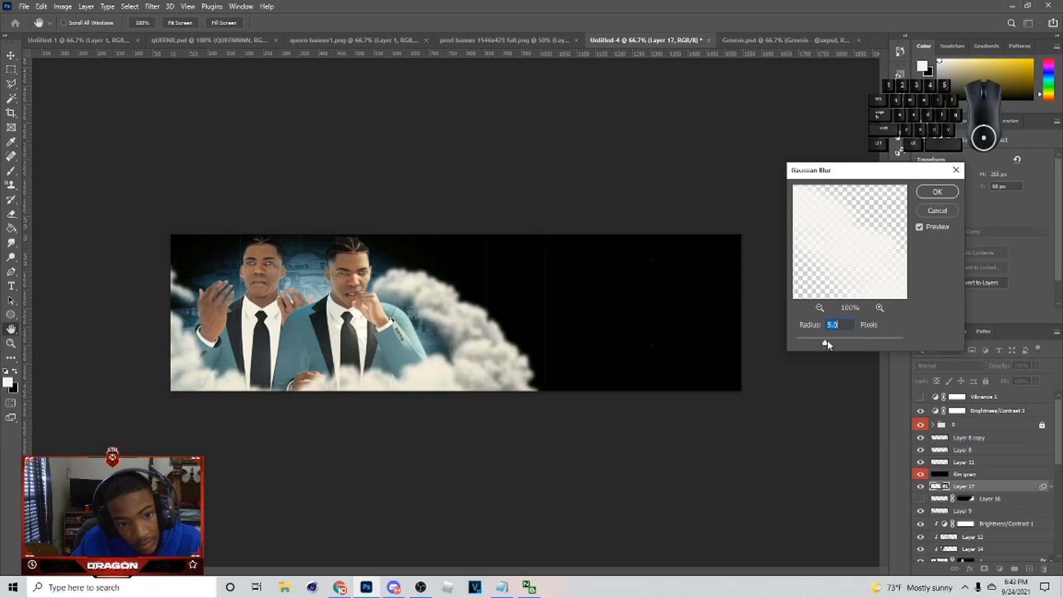
{"action": "left_click_drag", "start_coordinate": [832, 343], "coordinate": [837, 346]}
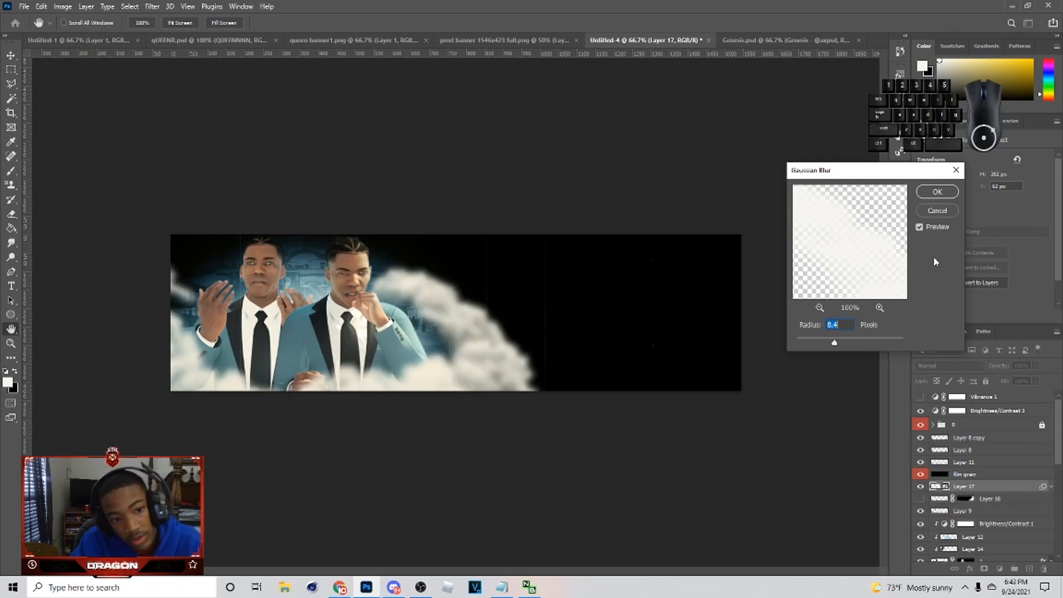
{"action": "key", "text": "Return"}
Lower the cloud layer's opacity to about 55% and fade its clouds around the players using a layer mask and an enlarged soft black brush
{"action": "left_click_drag", "start_coordinate": [1003, 383], "coordinate": [1019, 386]}
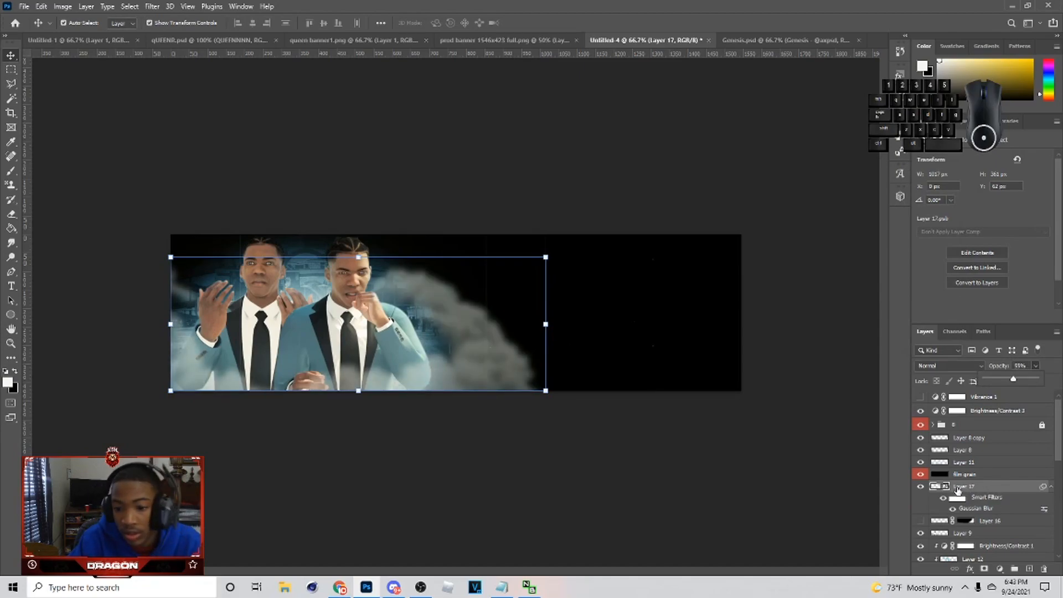
{"action": "left_click", "coordinate": [983, 569]}
{"action": "key", "text": "b"}
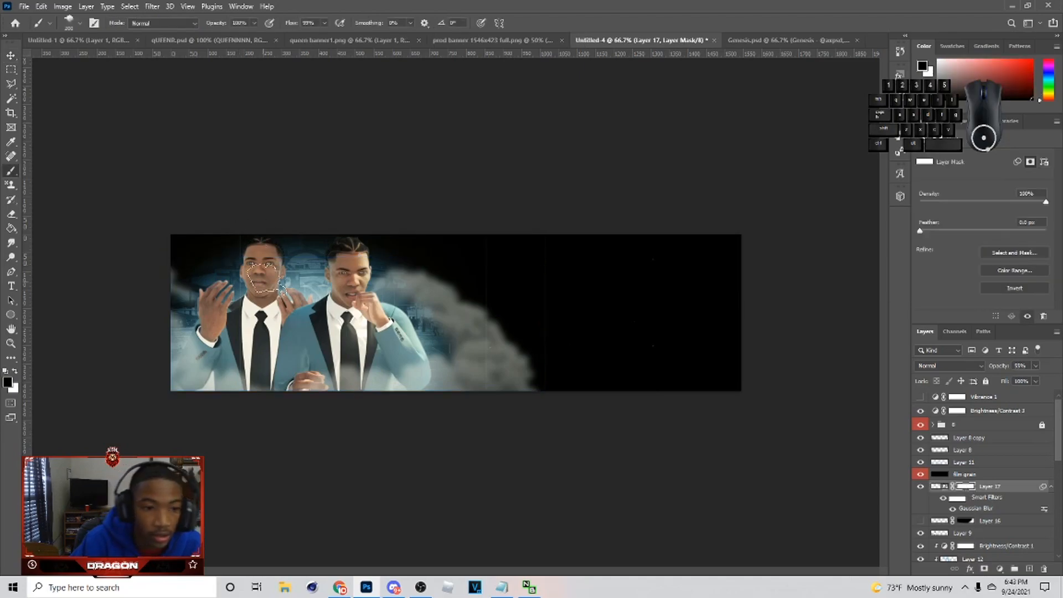
{"action": "left_click", "coordinate": [69, 23]}
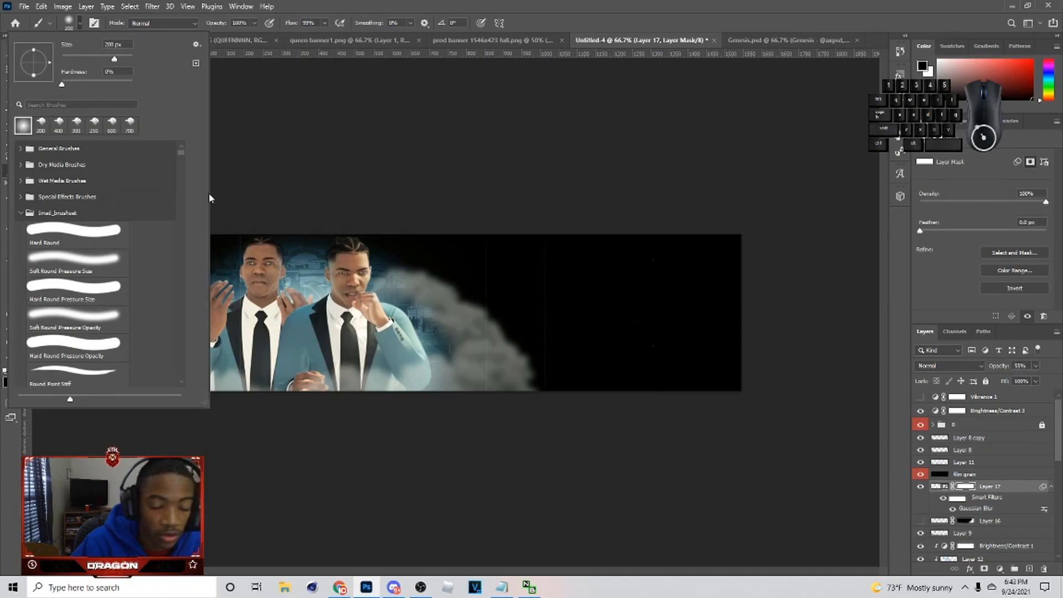
{"action": "left_click", "coordinate": [82, 25]}
{"action": "key", "text": "bracketright"}
{"action": "mouse_move", "coordinate": [263, 310]}
{"action": "left_mouse_down"}
{"action": "mouse_move", "coordinate": [364, 320]}
{"action": "mouse_move", "coordinate": [406, 309]}
{"action": "left_mouse_up"}
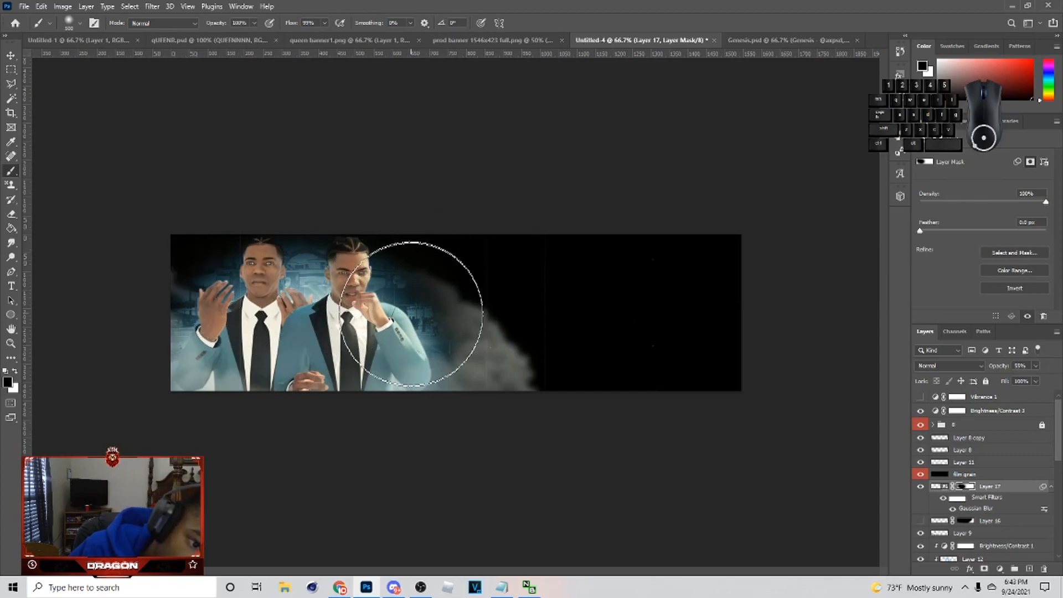
{"action": "left_click", "coordinate": [413, 312]}
Set the cloud layer's opacity to 71% and paint white on its mask to bring back clouds beside the front player and along the lower edge
{"action": "mouse_move", "coordinate": [1040, 378]}
{"action": "left_mouse_down"}
{"action": "mouse_move", "coordinate": [1022, 386]}
{"action": "mouse_move", "coordinate": [1046, 381]}
{"action": "left_mouse_up"}
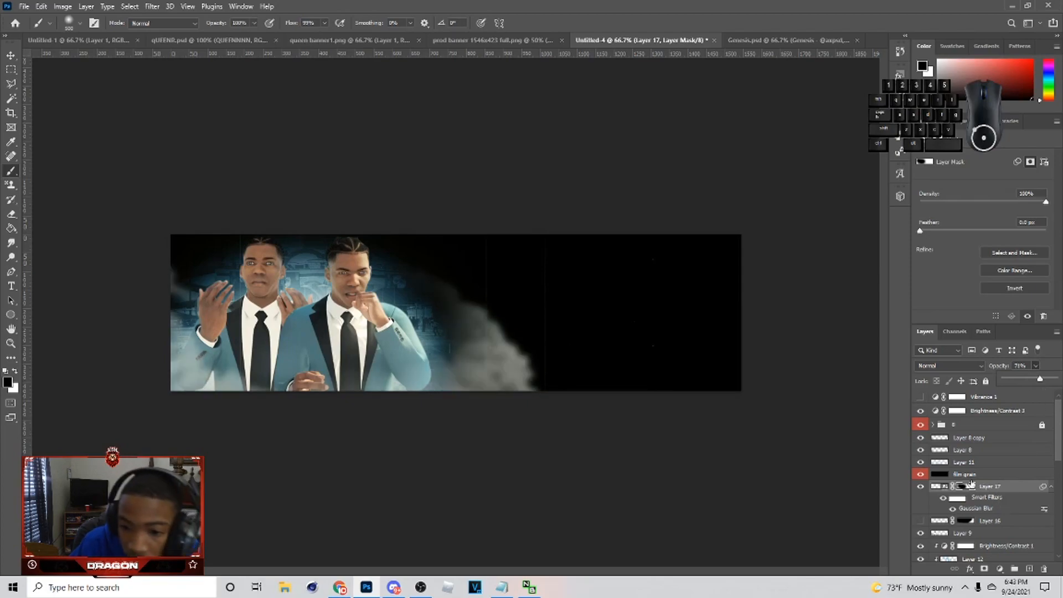
{"action": "left_click", "coordinate": [15, 374]}
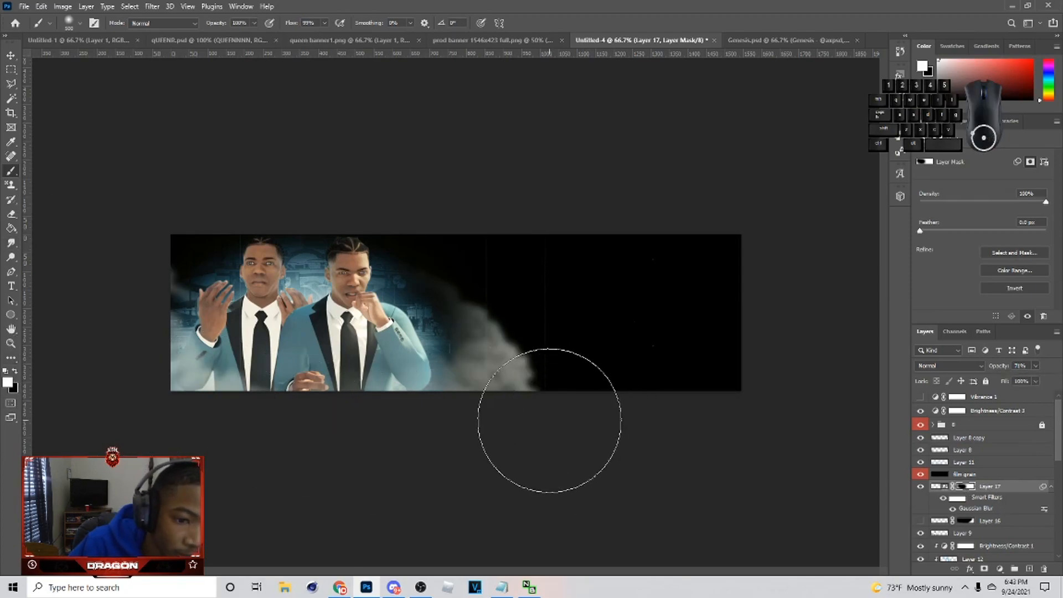
{"action": "mouse_move", "coordinate": [550, 417]}
{"action": "left_mouse_down"}
{"action": "mouse_move", "coordinate": [503, 352]}
{"action": "mouse_move", "coordinate": [458, 327]}
{"action": "left_mouse_up"}
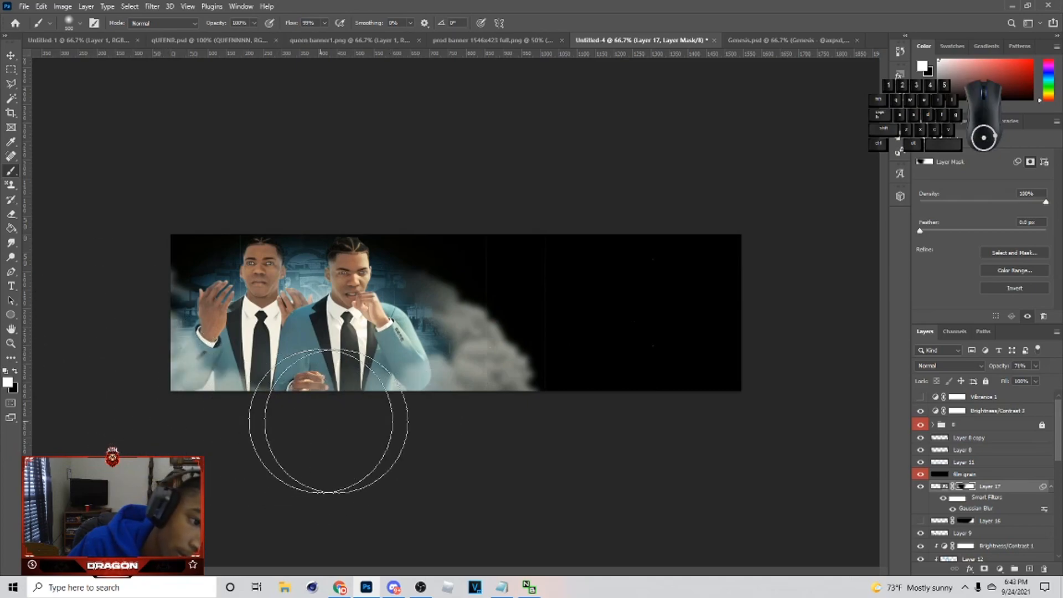
Create a new layer beneath the film grain layer and paint soft white glow over the clouds beside the front player and along the banner's left and lower edges
{"action": "left_click", "coordinate": [12, 55]}
{"action": "left_click", "coordinate": [966, 474]}
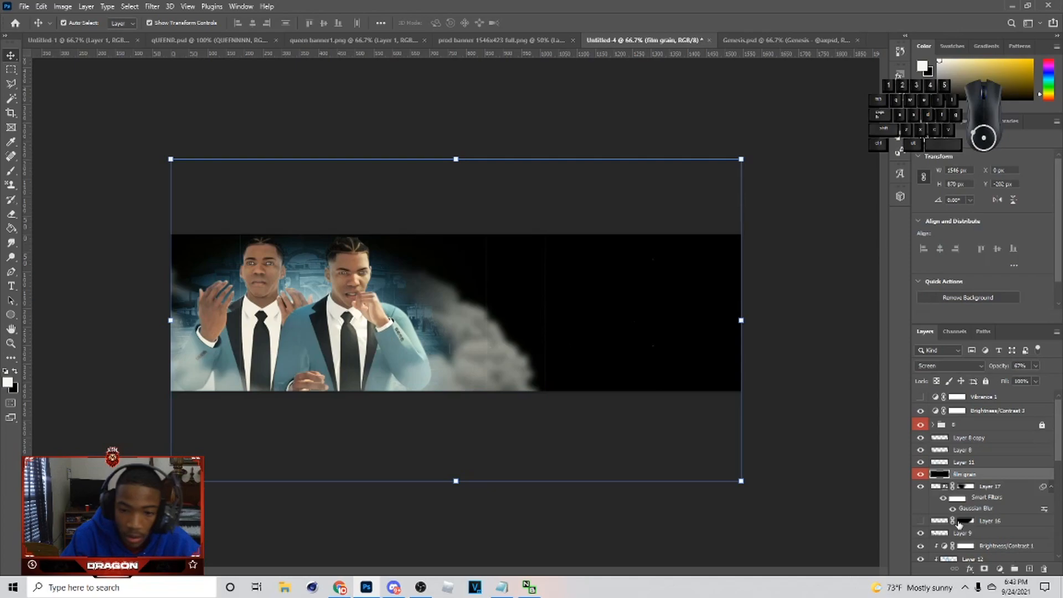
{"action": "scroll", "coordinate": [980, 476], "scroll_direction": "down", "scroll_amount": 2}
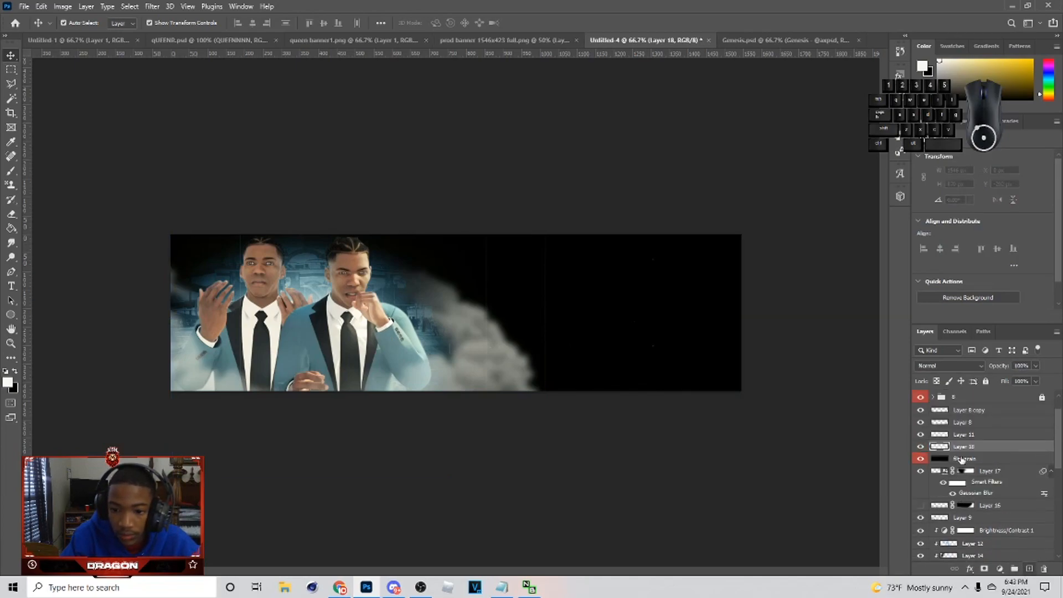
{"action": "left_click", "coordinate": [1029, 568], "text": "ctrl"}
{"action": "key", "text": "b"}
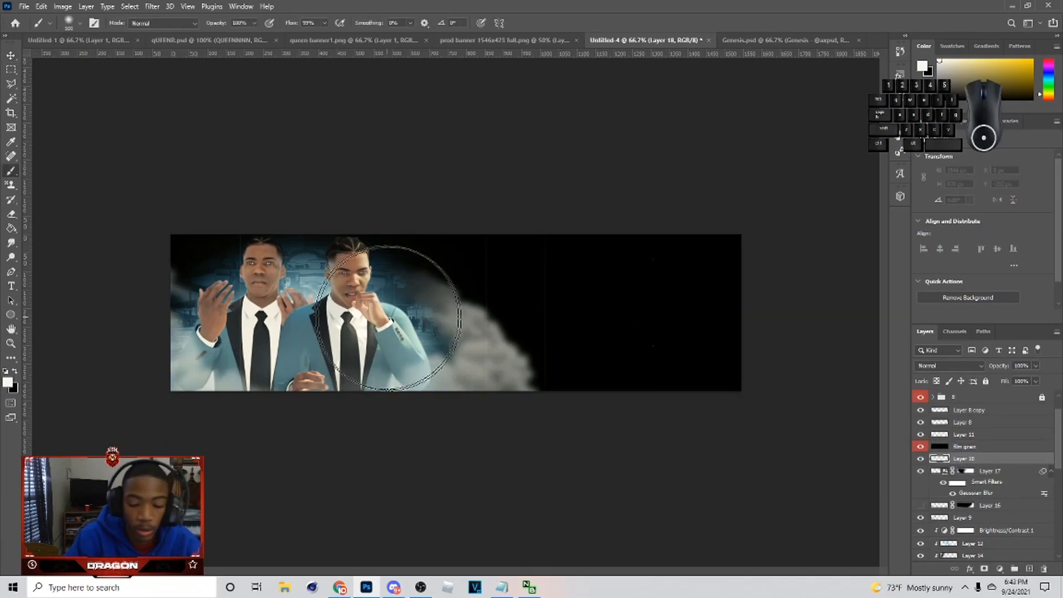
{"action": "left_click", "coordinate": [442, 306]}
{"action": "mouse_move", "coordinate": [160, 310]}
{"action": "left_mouse_down"}
{"action": "mouse_move", "coordinate": [157, 300]}
{"action": "mouse_move", "coordinate": [176, 354]}
{"action": "left_mouse_up"}
{"action": "mouse_move", "coordinate": [180, 363]}
{"action": "left_mouse_down"}
{"action": "mouse_move", "coordinate": [270, 418]}
{"action": "mouse_move", "coordinate": [299, 419]}
{"action": "left_mouse_up"}
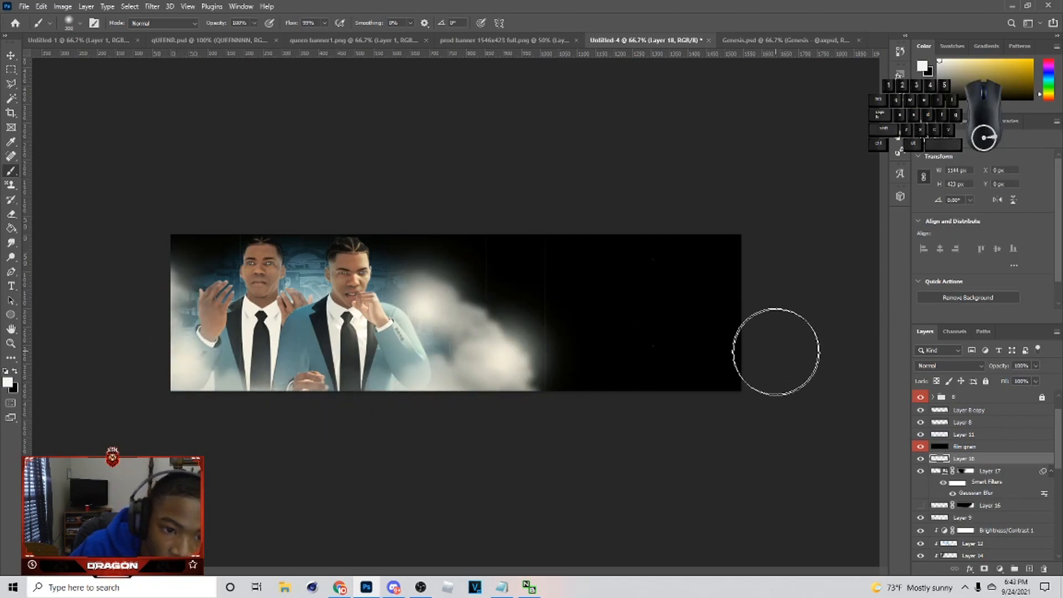
Apply a Gaussian Blur with a radius of 9.6 pixels to the white glow layer
{"action": "left_click", "coordinate": [10, 56]}
{"action": "left_click", "coordinate": [152, 6]}
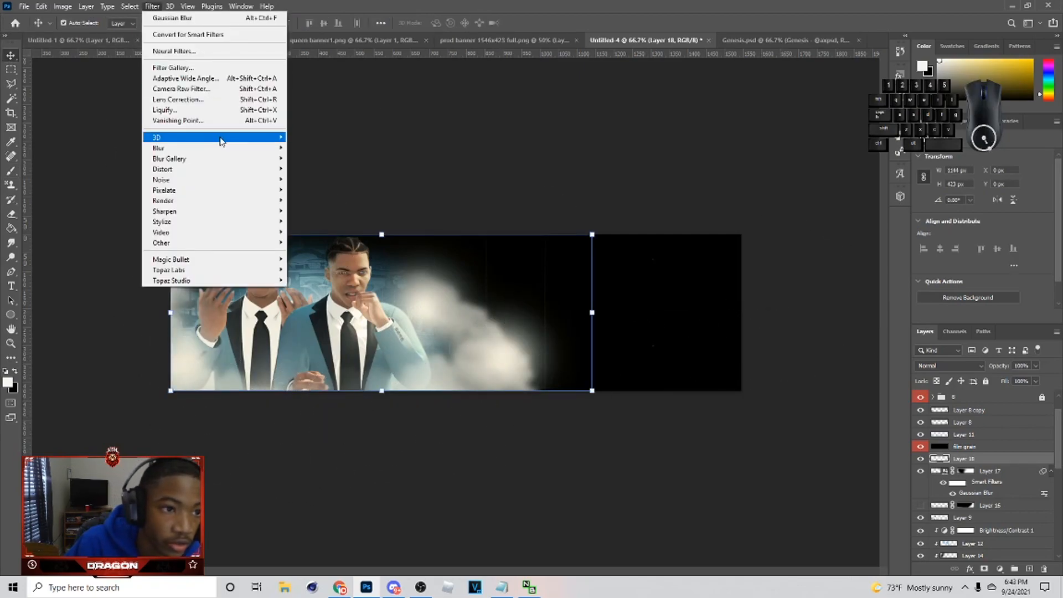
{"action": "mouse_move", "coordinate": [266, 148]}
{"action": "left_click", "coordinate": [310, 190]}
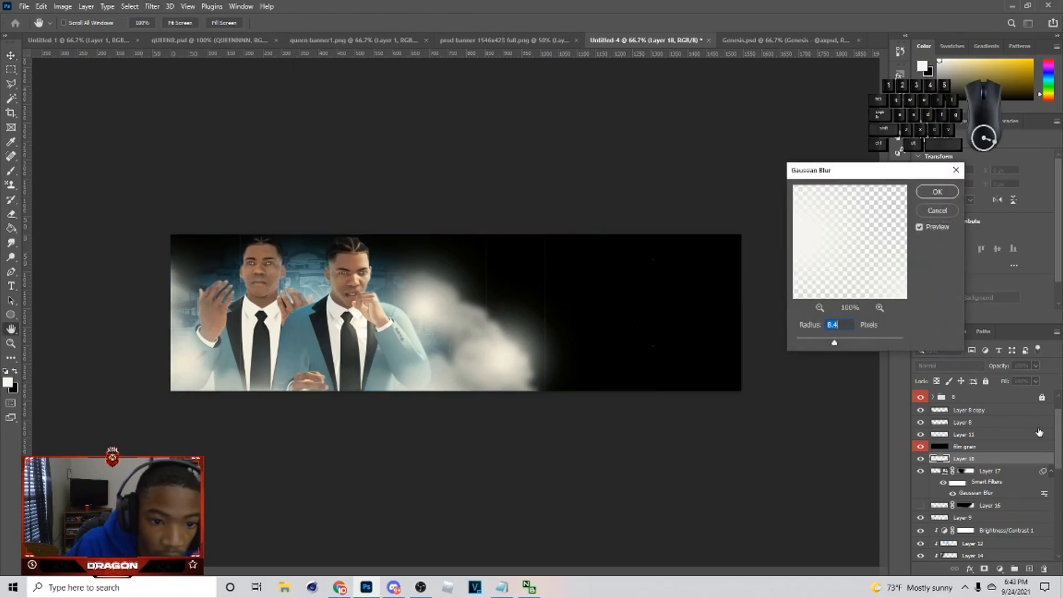
{"action": "mouse_move", "coordinate": [855, 349]}
{"action": "left_mouse_down"}
{"action": "mouse_move", "coordinate": [861, 344]}
{"action": "mouse_move", "coordinate": [840, 346]}
{"action": "left_mouse_up"}
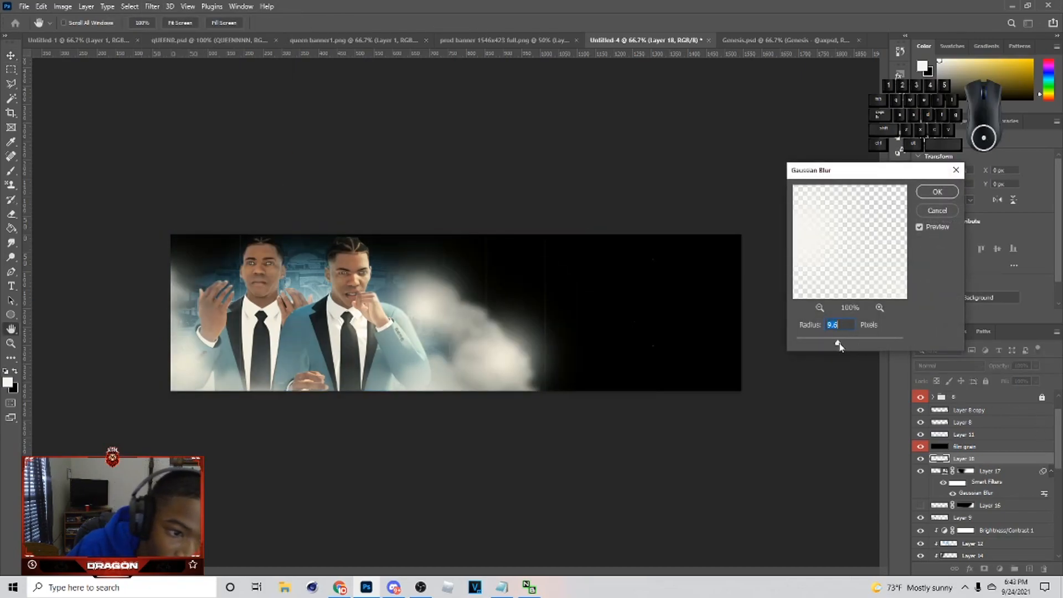
{"action": "left_click", "coordinate": [949, 193]}
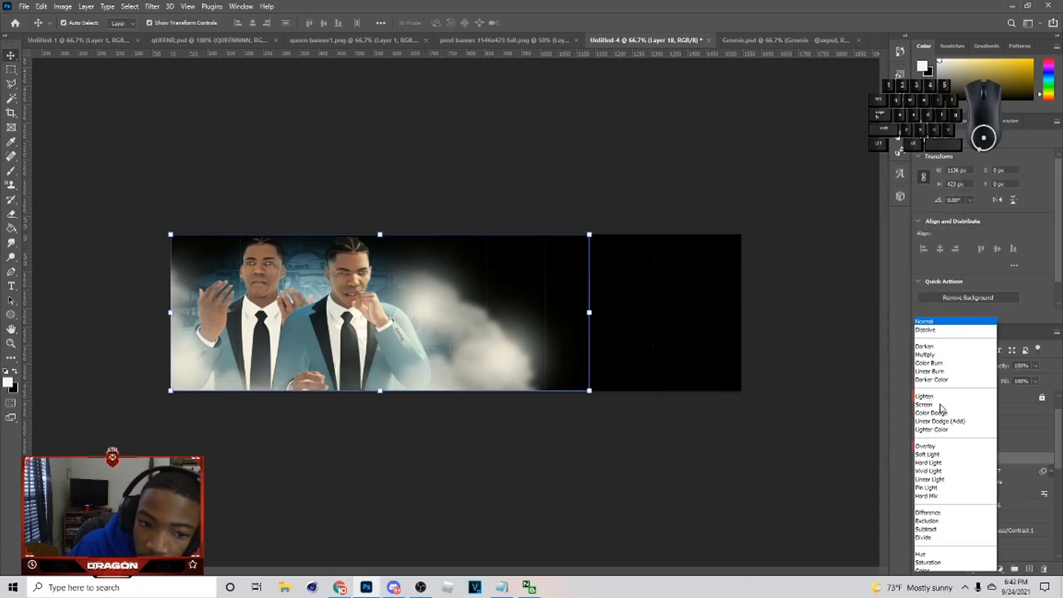
Set the glow layer's blend mode to Screen, reduce its opacity to about 35%, and deselect it
{"action": "left_click", "coordinate": [947, 366]}
{"action": "left_click", "coordinate": [933, 393]}
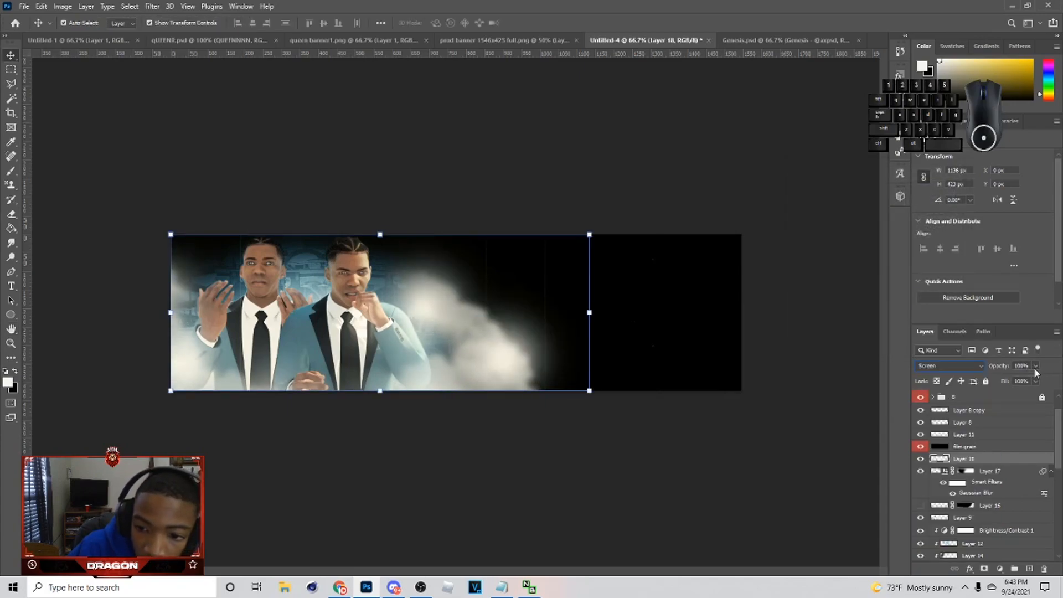
{"action": "mouse_move", "coordinate": [1000, 382]}
{"action": "left_mouse_down"}
{"action": "mouse_move", "coordinate": [1018, 383]}
{"action": "mouse_move", "coordinate": [1005, 382]}
{"action": "left_mouse_up"}
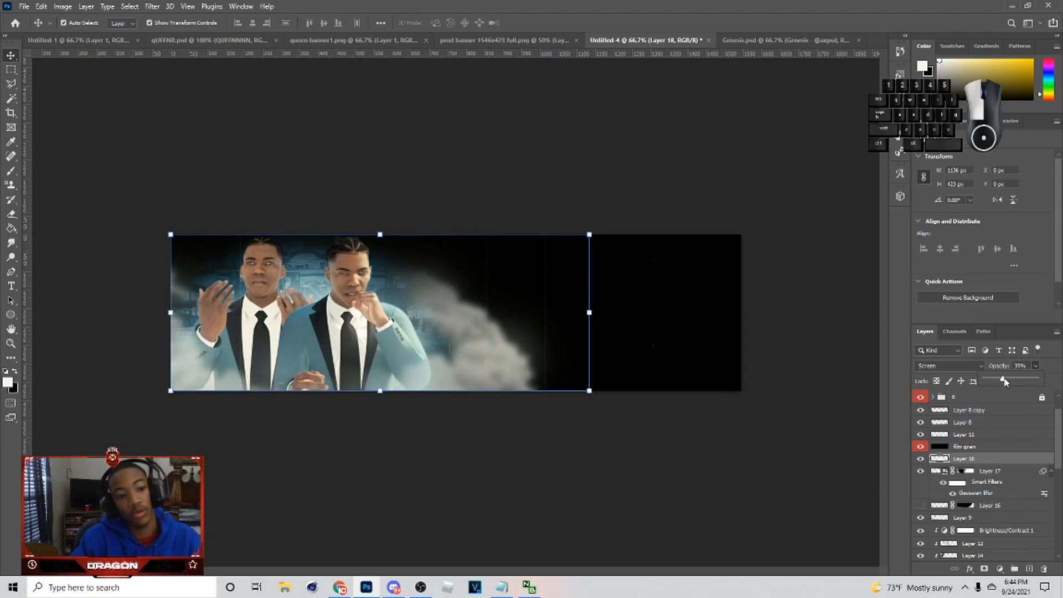
{"action": "left_click", "coordinate": [675, 266]}
{"action": "left_click", "coordinate": [677, 178]}
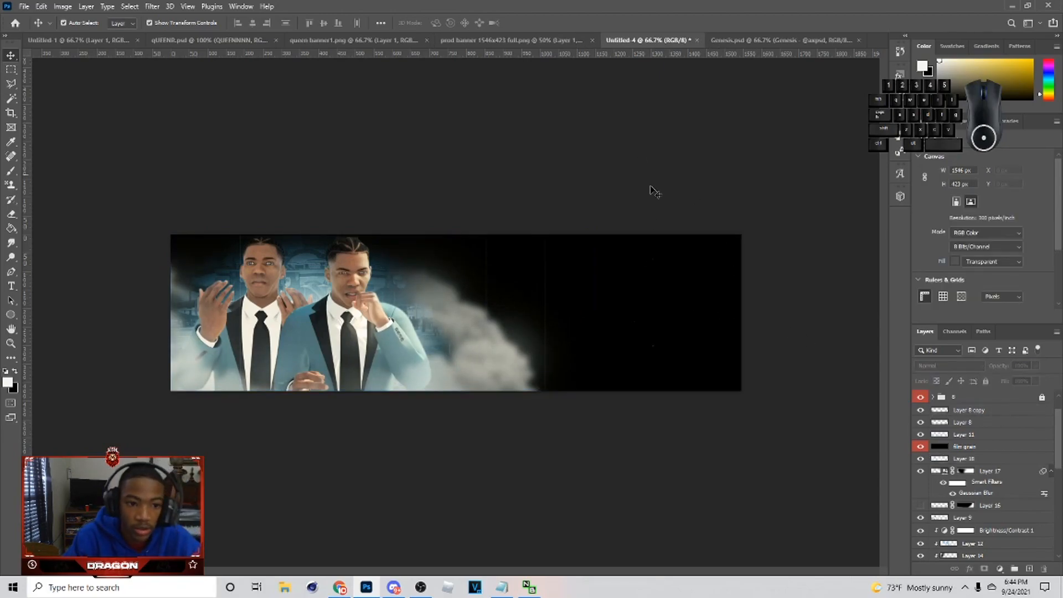
Move the circular B logo layer behind the players and distort and scale it to about 276 x 259 px in the banner's upper-left corner
{"action": "left_click", "coordinate": [726, 42]}
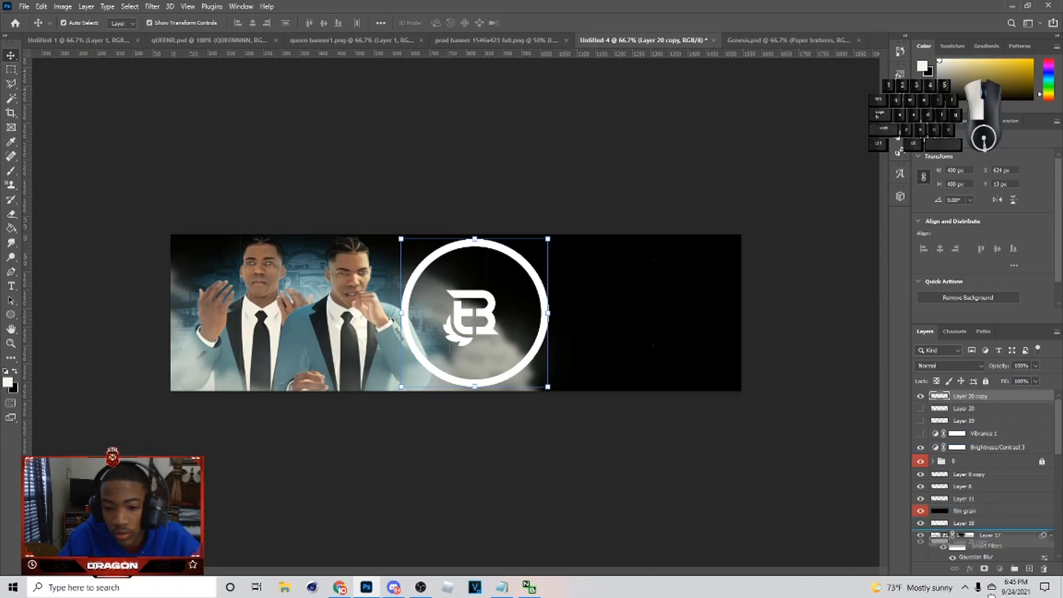
{"action": "left_click_drag", "start_coordinate": [997, 596], "coordinate": [975, 441]}
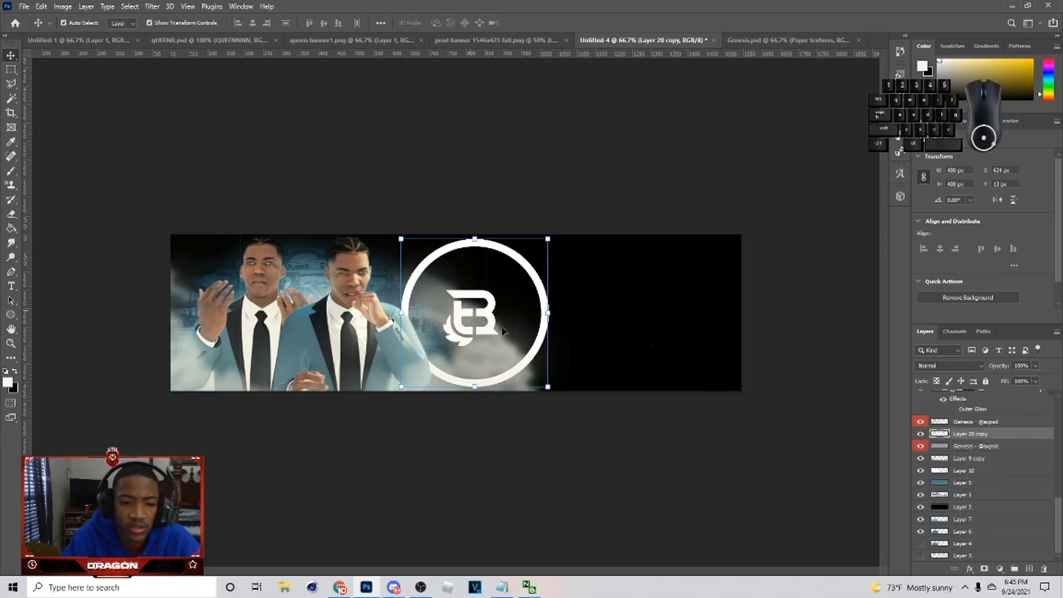
{"action": "key", "text": "ctrl+t"}
{"action": "left_click_drag", "start_coordinate": [547, 253], "coordinate": [352, 254]}
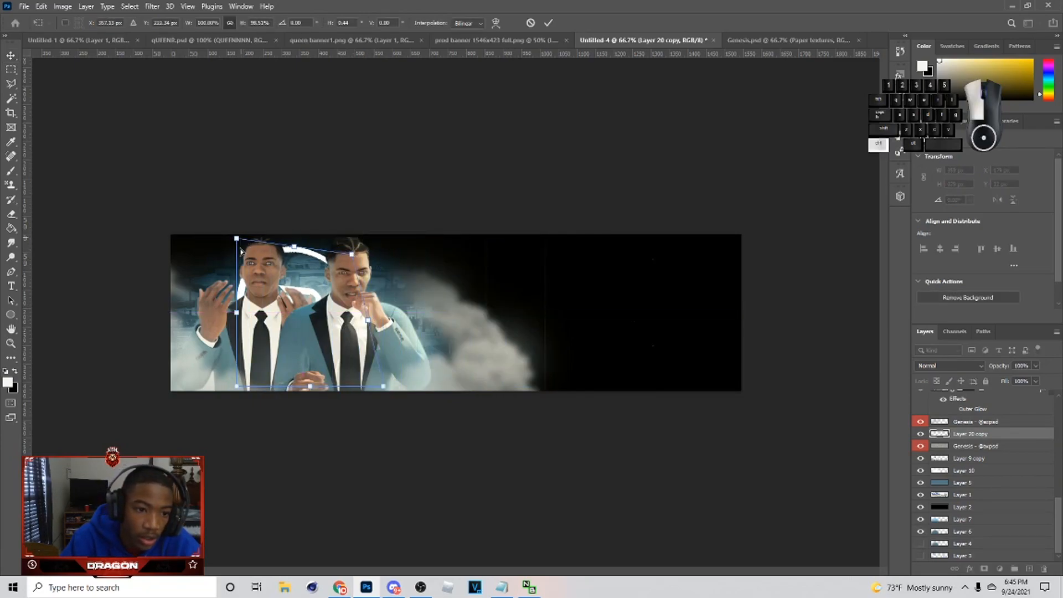
{"action": "left_click_drag", "start_coordinate": [238, 240], "coordinate": [238, 258]}
{"action": "left_click_drag", "start_coordinate": [325, 317], "coordinate": [240, 298]}
{"action": "left_click_drag", "start_coordinate": [165, 244], "coordinate": [173, 243]}
{"action": "left_click", "coordinate": [547, 22]}
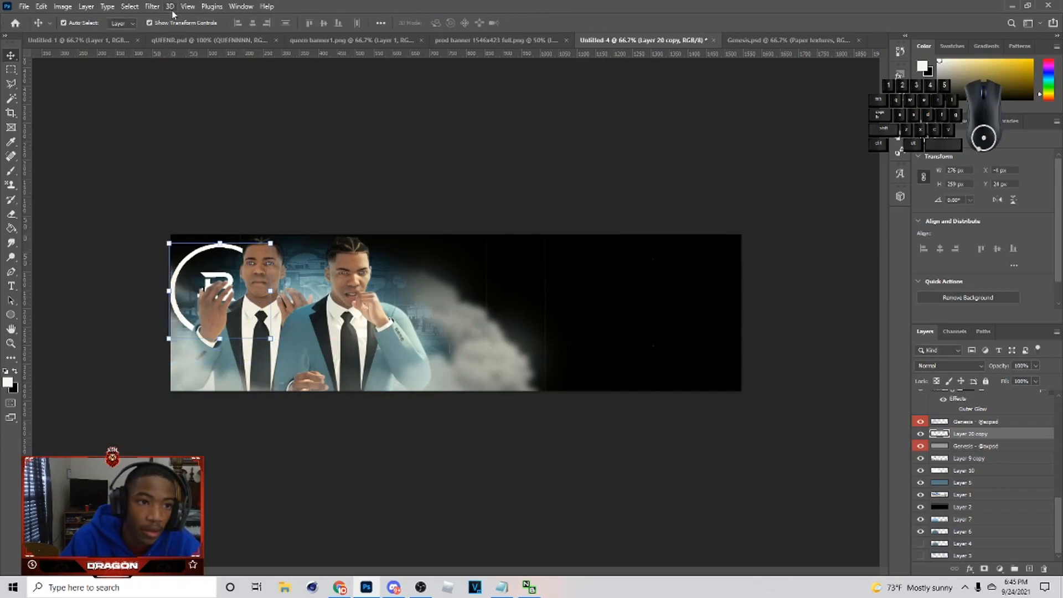
Convert the B logo layer to a smart object and apply a Gaussian Blur with a radius of 8.4 pixels
{"action": "left_click", "coordinate": [152, 6]}
{"action": "right_click", "coordinate": [960, 437]}
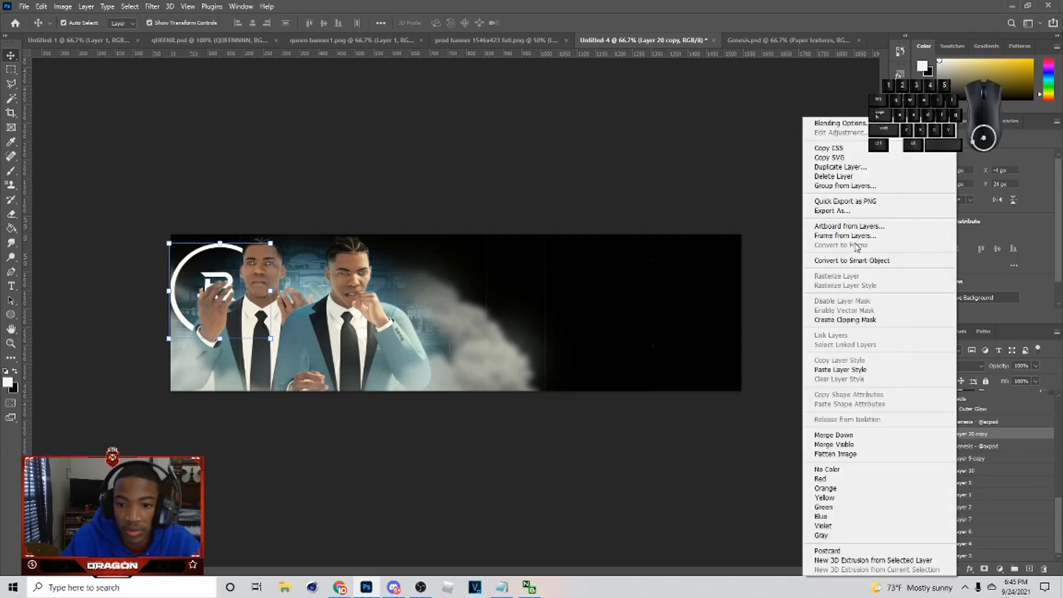
{"action": "left_click", "coordinate": [865, 262]}
{"action": "left_click", "coordinate": [153, 6]}
{"action": "mouse_move", "coordinate": [160, 148]}
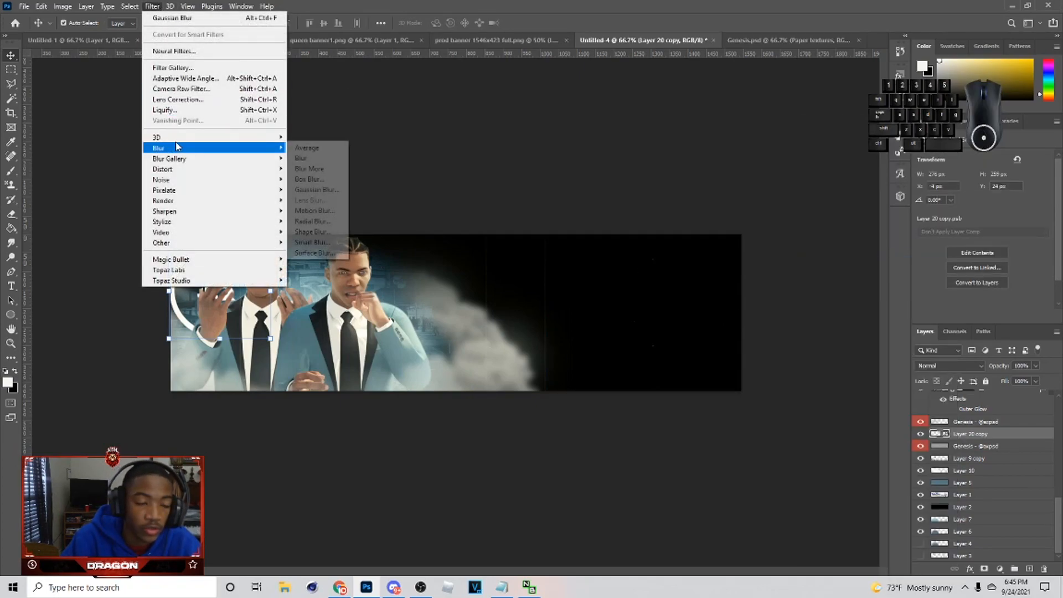
{"action": "left_click", "coordinate": [310, 189]}
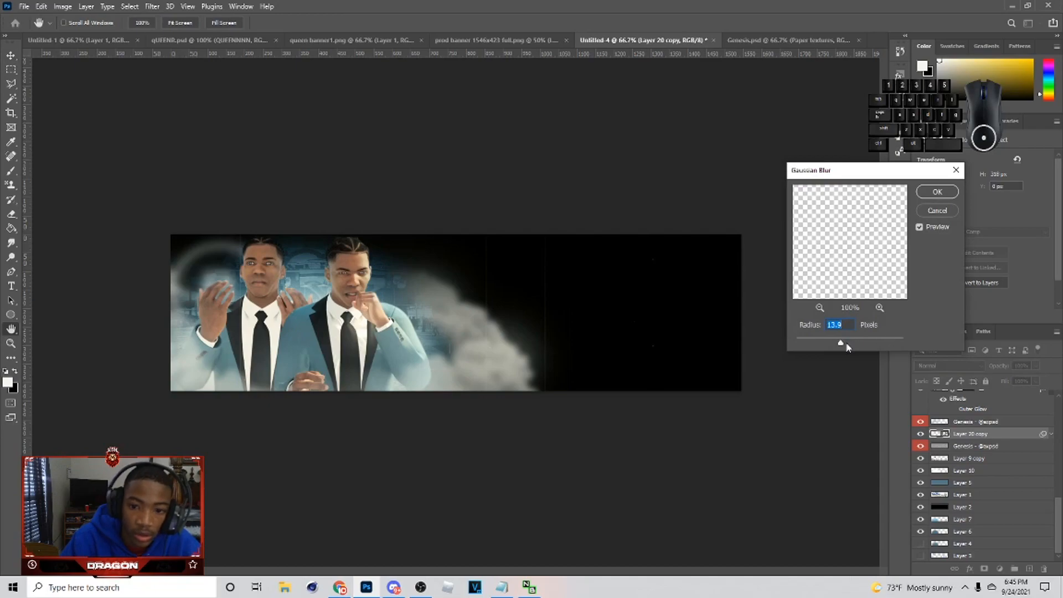
{"action": "left_click_drag", "start_coordinate": [827, 343], "coordinate": [836, 341]}
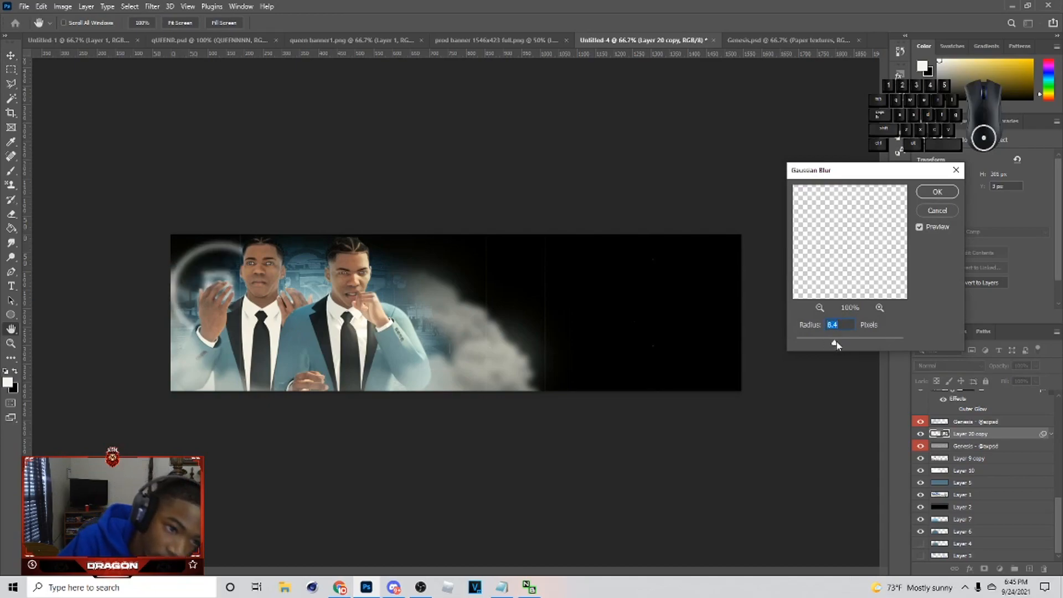
{"action": "left_click", "coordinate": [936, 191]}
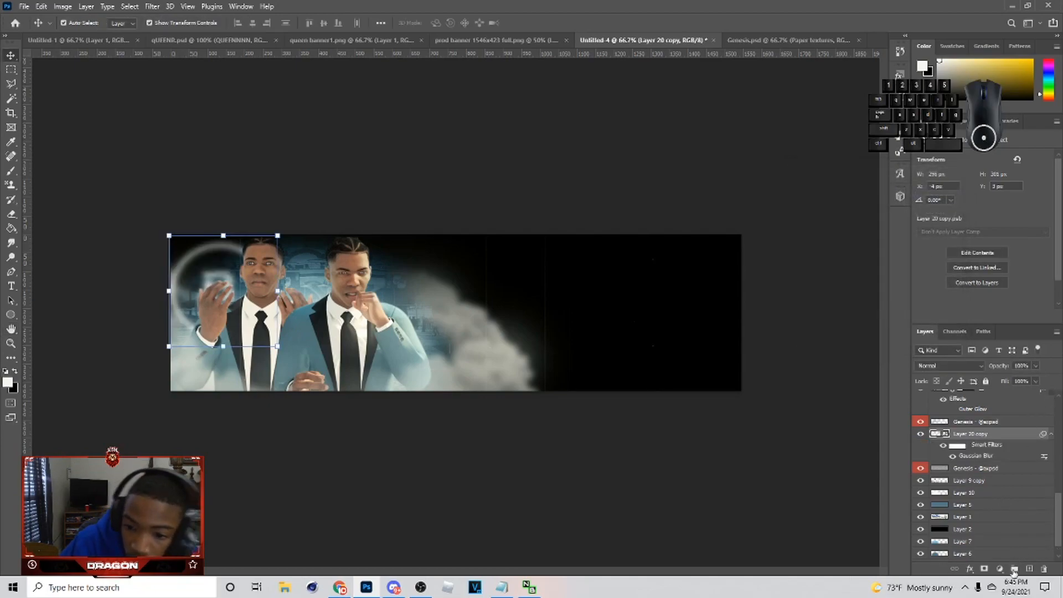
Add a layer mask to the blurred B logo and paint black with a soft brush to fade its lower and inner parts near the rear player
{"action": "left_click", "coordinate": [984, 568]}
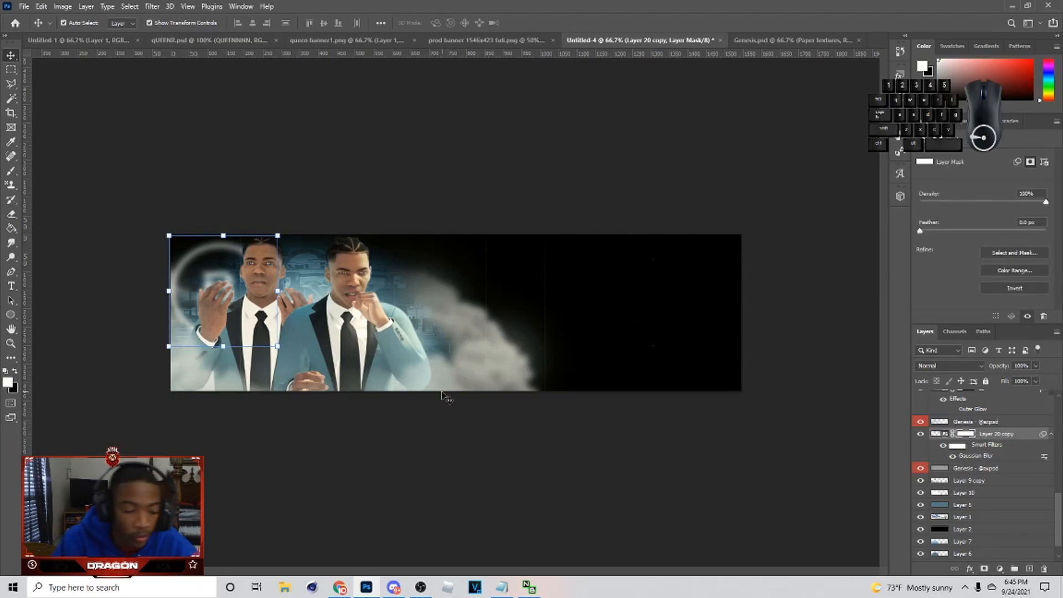
{"action": "key", "text": "b"}
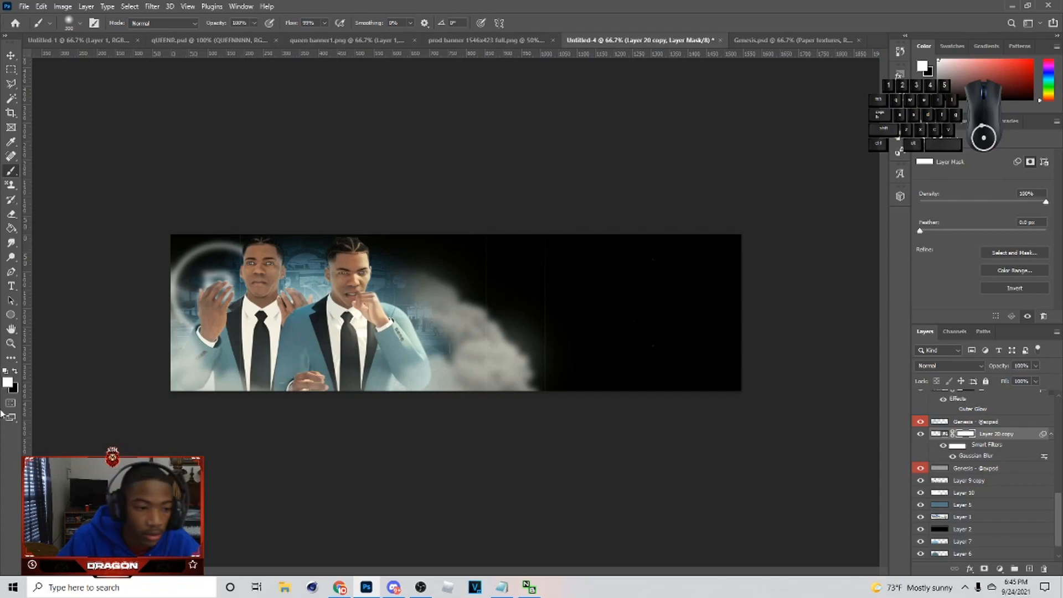
{"action": "left_click", "coordinate": [9, 373]}
{"action": "mouse_move", "coordinate": [302, 301]}
{"action": "left_mouse_down"}
{"action": "mouse_move", "coordinate": [259, 339]}
{"action": "mouse_move", "coordinate": [180, 349]}
{"action": "mouse_move", "coordinate": [218, 340]}
{"action": "mouse_move", "coordinate": [270, 305]}
{"action": "mouse_move", "coordinate": [297, 273]}
{"action": "left_mouse_up"}
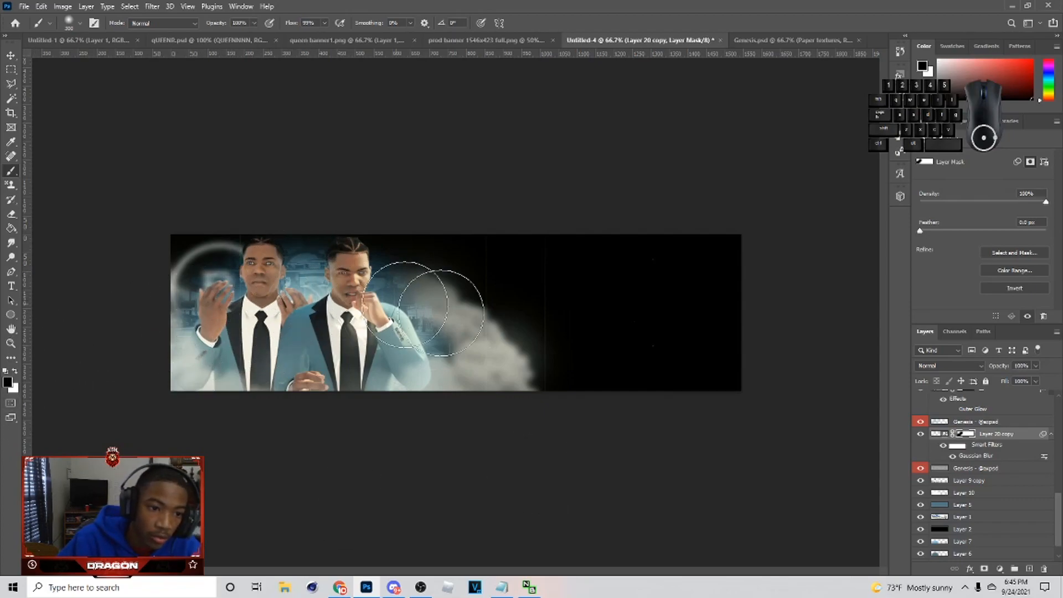
{"action": "right_click", "coordinate": [964, 436]}
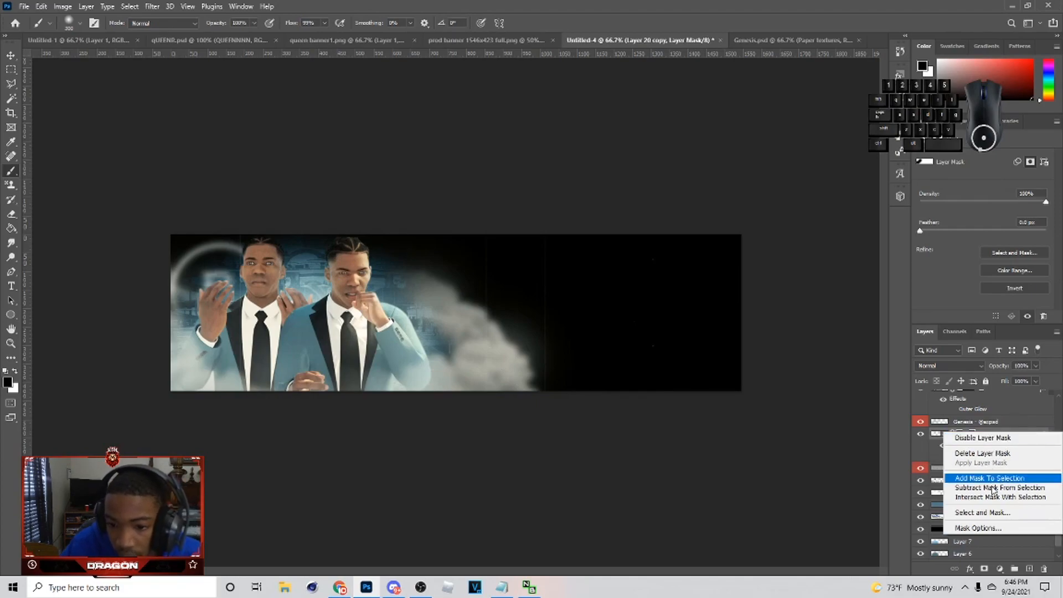
{"action": "left_click", "coordinate": [1012, 428]}
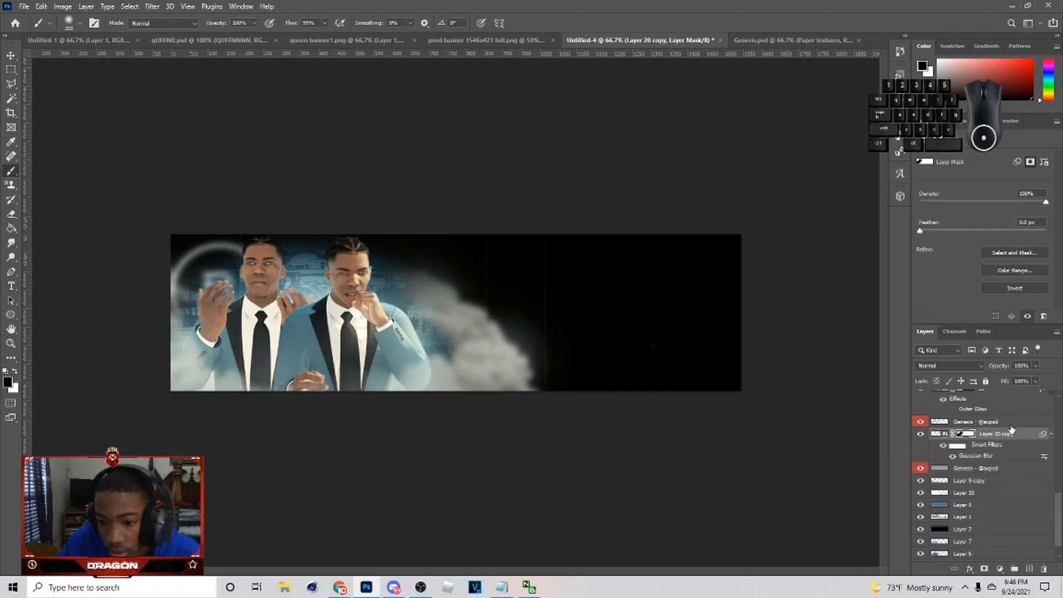
{"action": "right_click", "coordinate": [1050, 438]}
{"action": "left_click", "coordinate": [856, 420]}
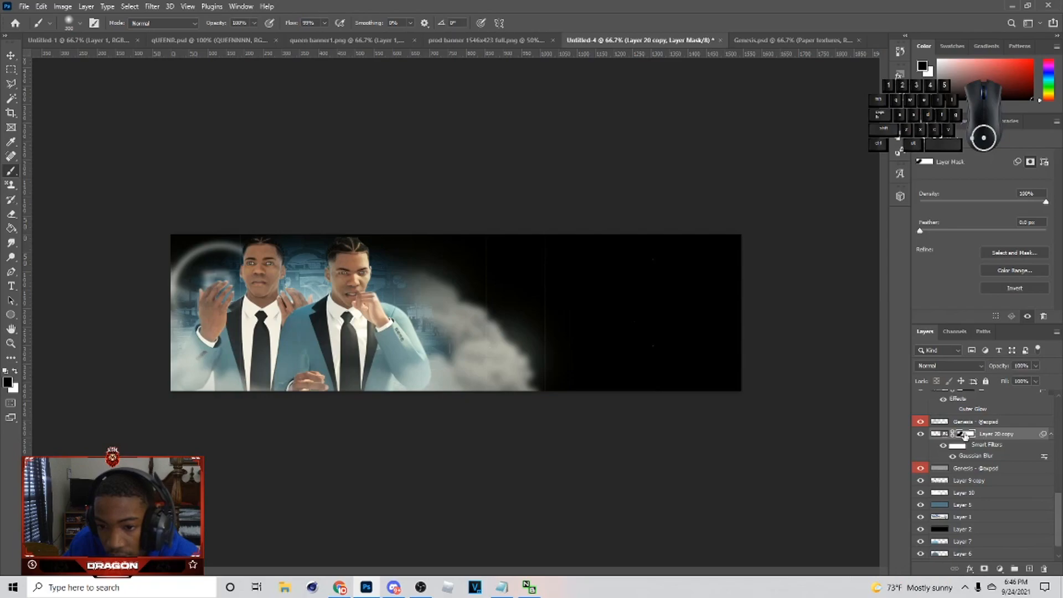
{"action": "left_click", "coordinate": [944, 436]}
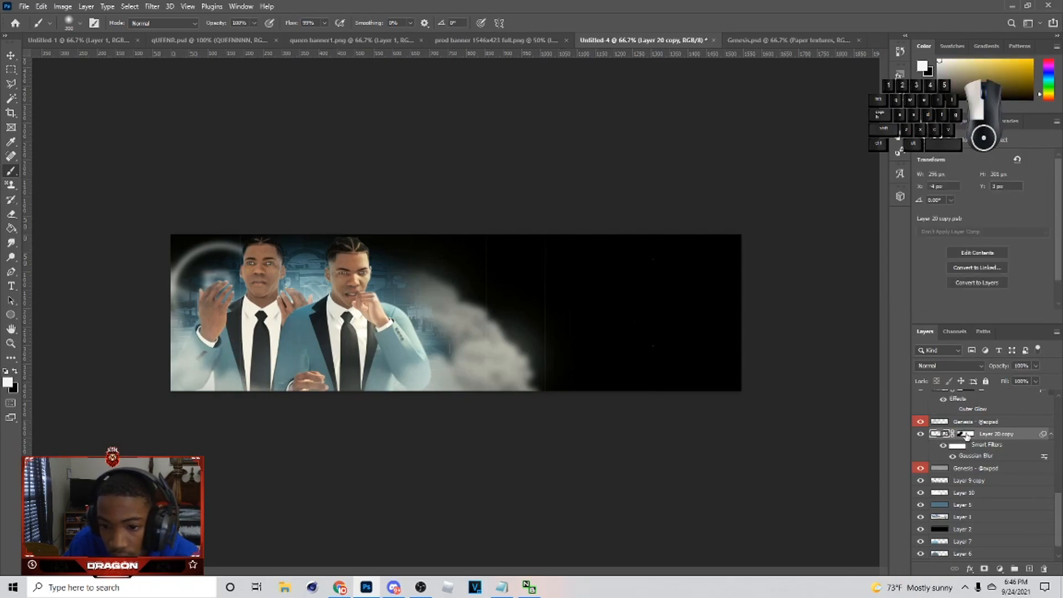
{"action": "left_click", "coordinate": [966, 434]}
{"action": "left_click_drag", "start_coordinate": [1010, 379], "coordinate": [1040, 380]}
Paint white on the B logo layer's mask around the rear player's hand and head to restore the faded logo
{"action": "left_click", "coordinate": [975, 436]}
{"action": "left_click", "coordinate": [973, 437]}
{"action": "left_click", "coordinate": [970, 436]}
{"action": "mouse_move", "coordinate": [196, 328]}
{"action": "left_mouse_down"}
{"action": "mouse_move", "coordinate": [255, 313]}
{"action": "mouse_move", "coordinate": [282, 276]}
{"action": "left_mouse_up"}
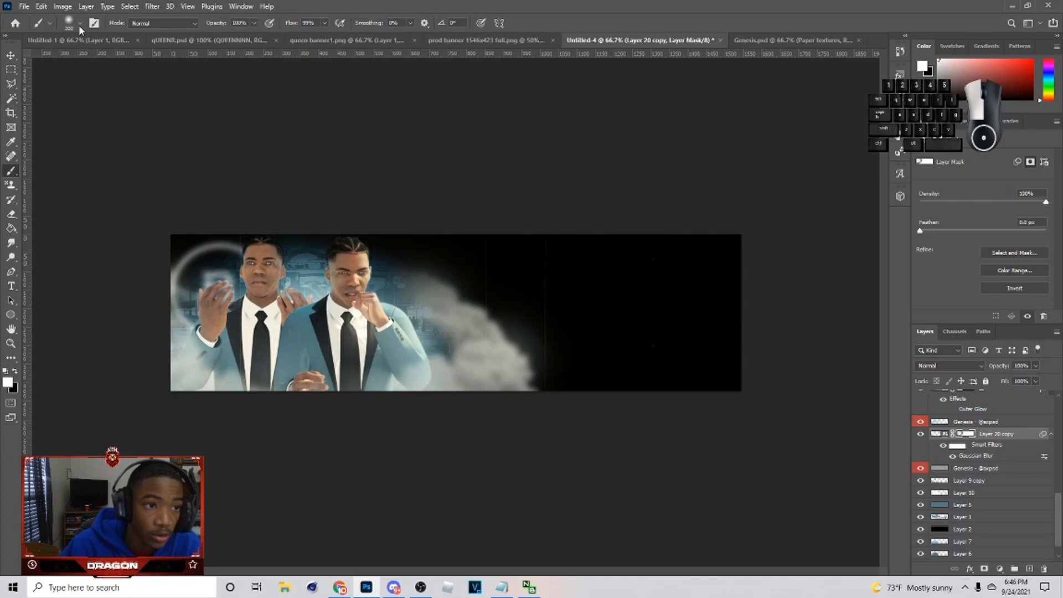
Paint black on the B logo layer's mask with a large textured brush to unevenly fade the logo behind the rear player
{"action": "left_click", "coordinate": [80, 25]}
{"action": "left_click", "coordinate": [82, 30]}
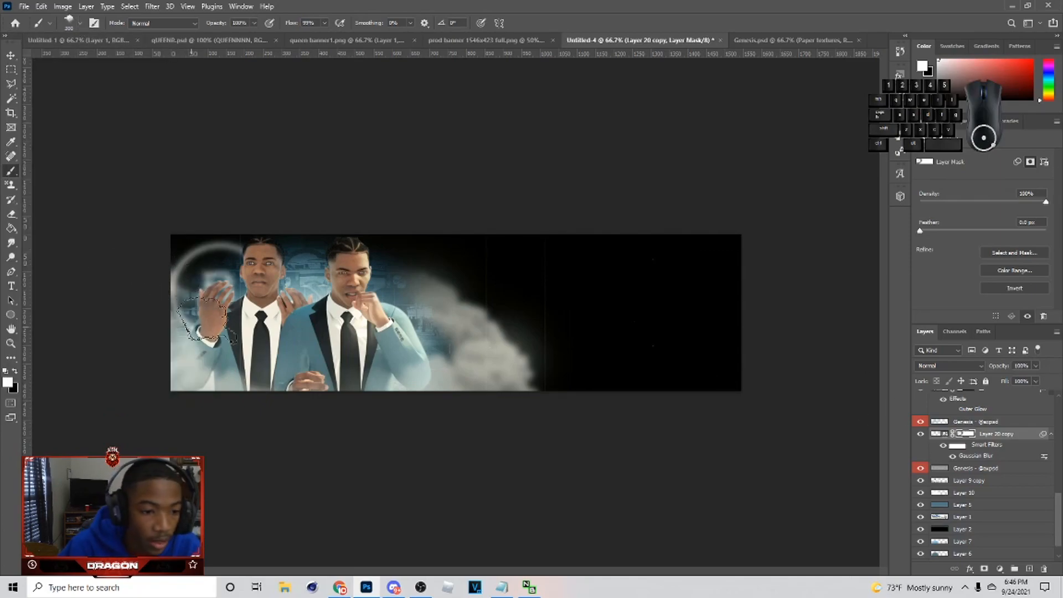
{"action": "key", "text": "x"}
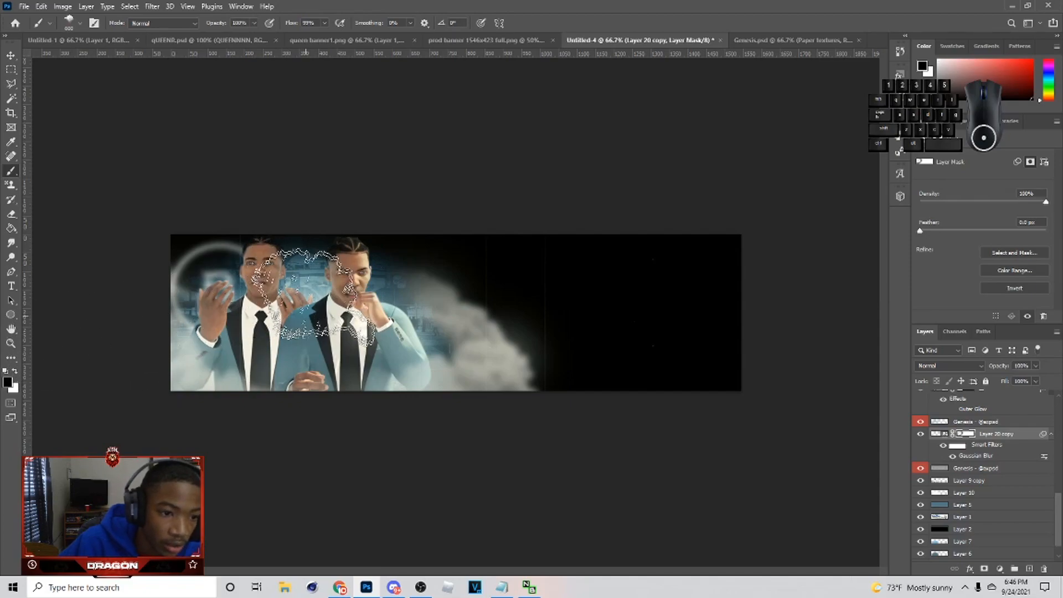
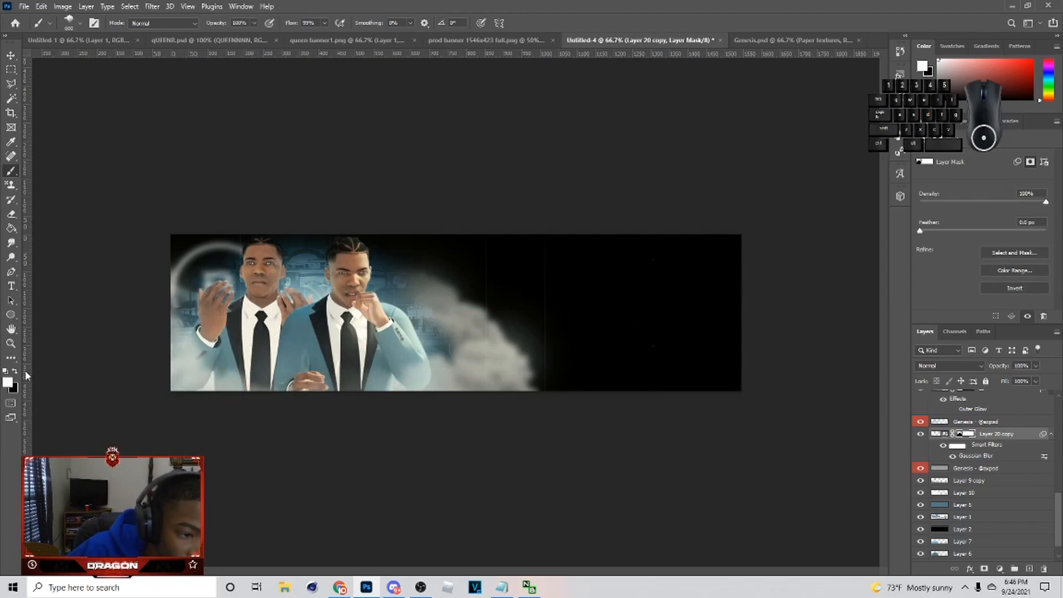
Fade the inner part of the B logo further by painting black on its mask with a large soft round brush
{"action": "left_click", "coordinate": [78, 25]}
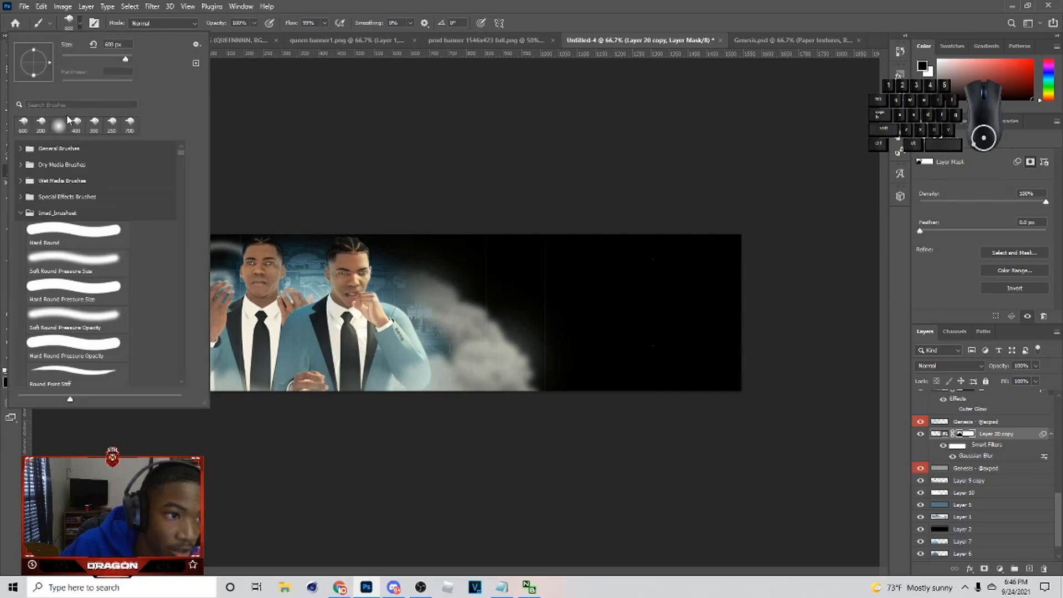
{"action": "left_click", "coordinate": [79, 25]}
{"action": "left_click", "coordinate": [79, 25]}
{"action": "left_click", "coordinate": [80, 25]}
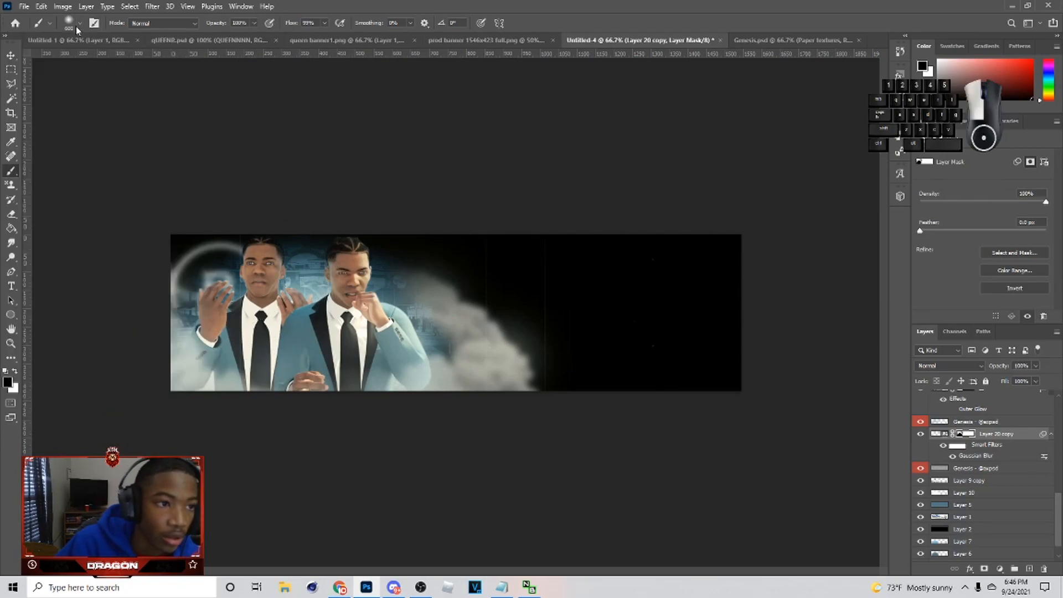
{"action": "mouse_move", "coordinate": [282, 391]}
{"action": "left_mouse_down"}
{"action": "mouse_move", "coordinate": [234, 391]}
{"action": "mouse_move", "coordinate": [228, 414]}
{"action": "left_mouse_up"}
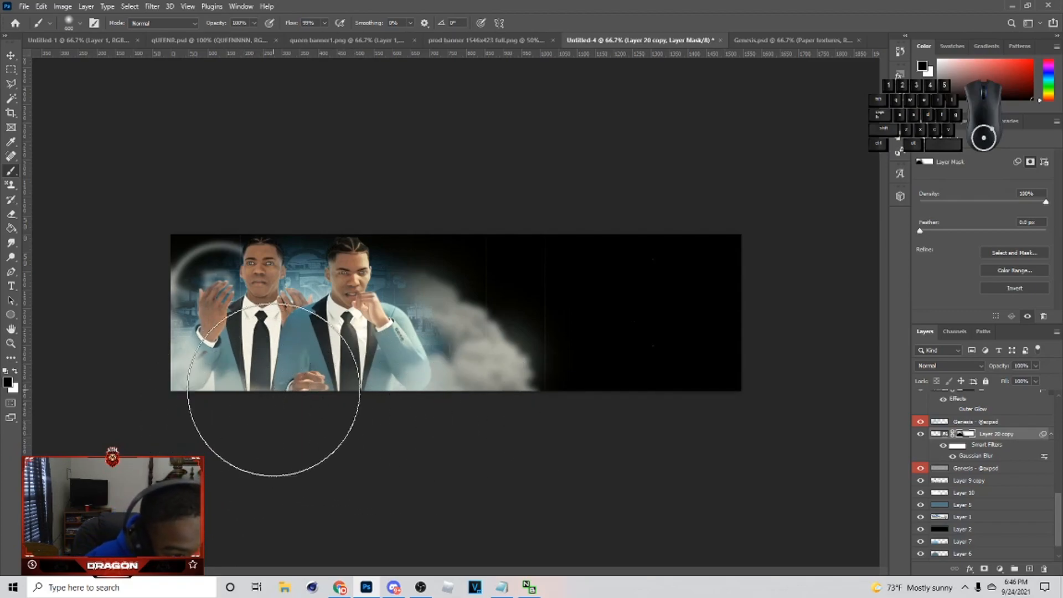
{"action": "key", "text": "ctrl"}
{"action": "mouse_move", "coordinate": [277, 235]}
{"action": "left_mouse_down"}
{"action": "mouse_move", "coordinate": [247, 243]}
{"action": "mouse_move", "coordinate": [261, 241]}
{"action": "left_mouse_up"}
{"action": "left_click", "coordinate": [548, 22]}
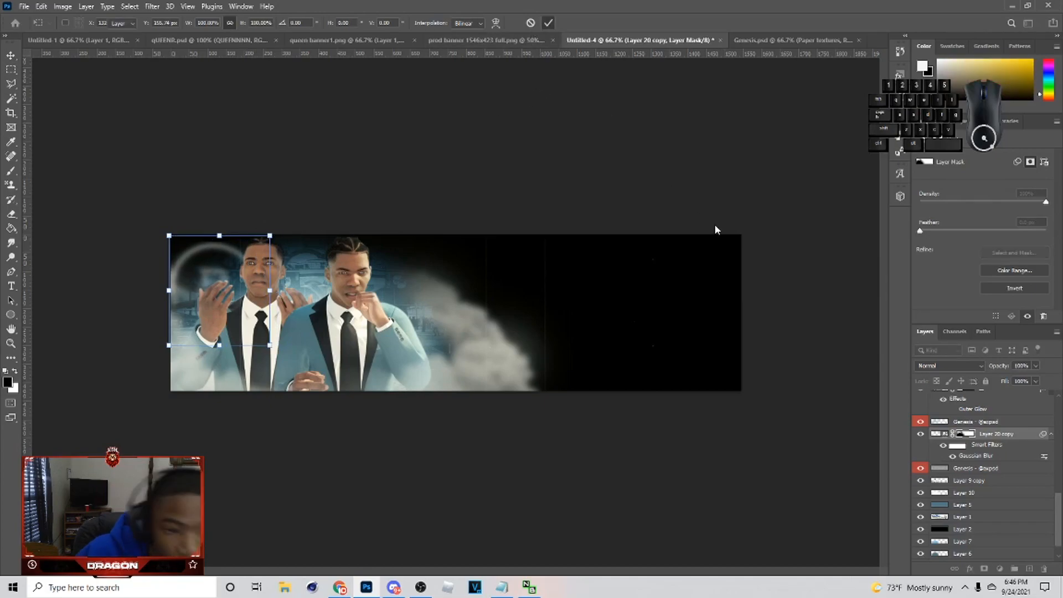
{"action": "key", "text": "ctrl+s"}
{"action": "left_click", "coordinate": [826, 516]}
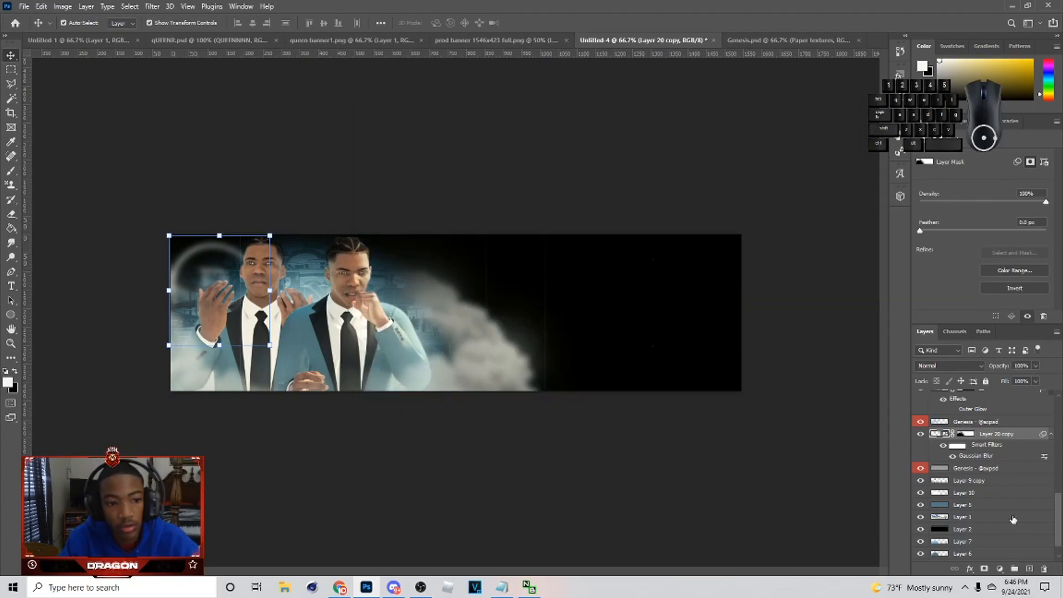
Create a new layer just below the film grain layer and stamp one soft white glow spot over the B logo
{"action": "scroll", "coordinate": [993, 498], "scroll_direction": "up", "scroll_amount": 6}
{"action": "scroll", "coordinate": [993, 498], "scroll_direction": "up", "scroll_amount": 3}
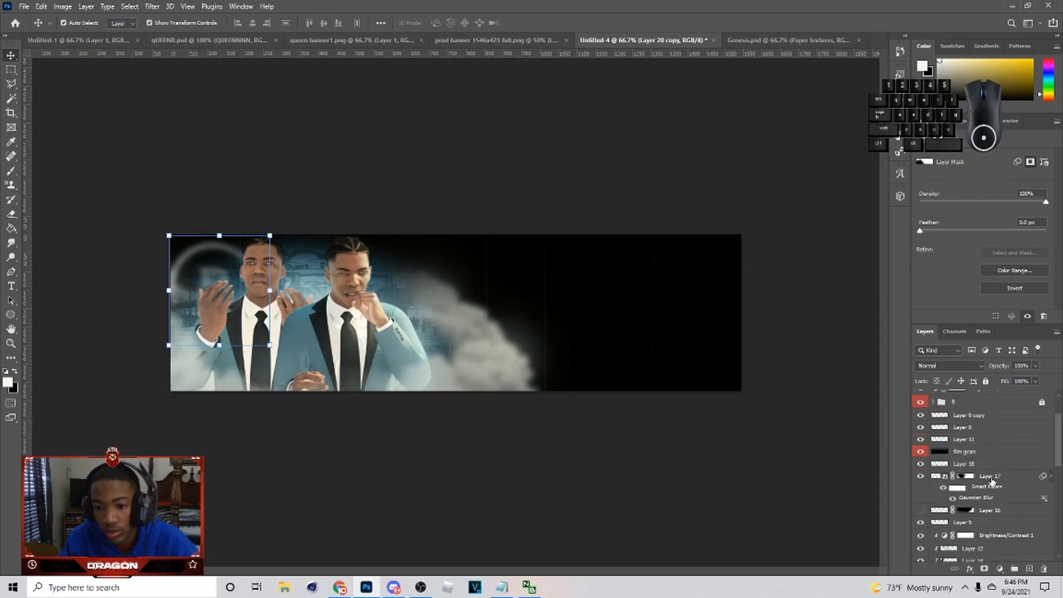
{"action": "left_click", "coordinate": [974, 451]}
{"action": "left_click", "coordinate": [997, 466]}
{"action": "left_click", "coordinate": [1029, 568]}
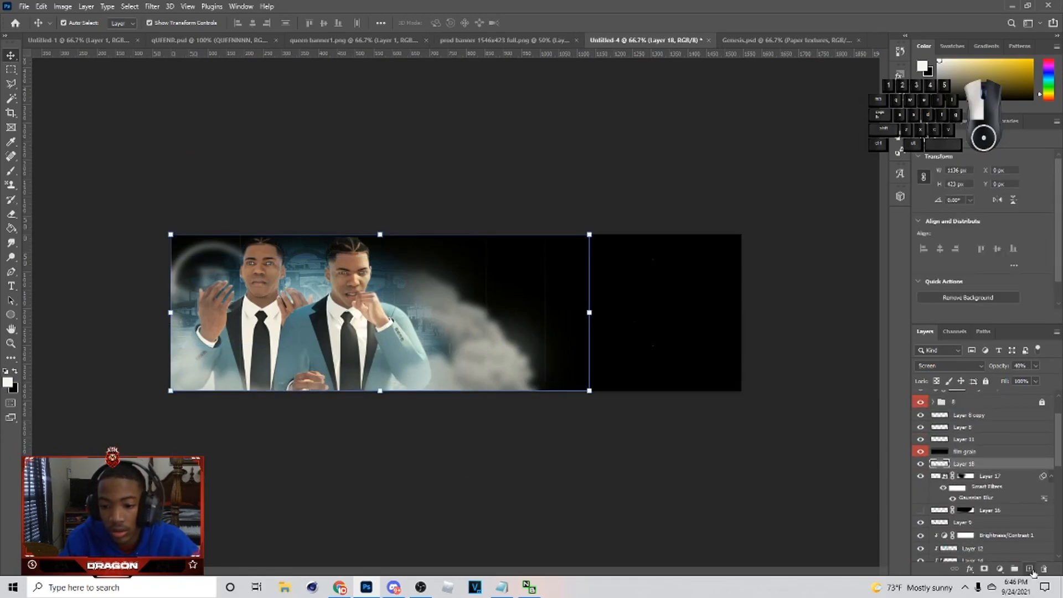
{"action": "key", "text": "b"}
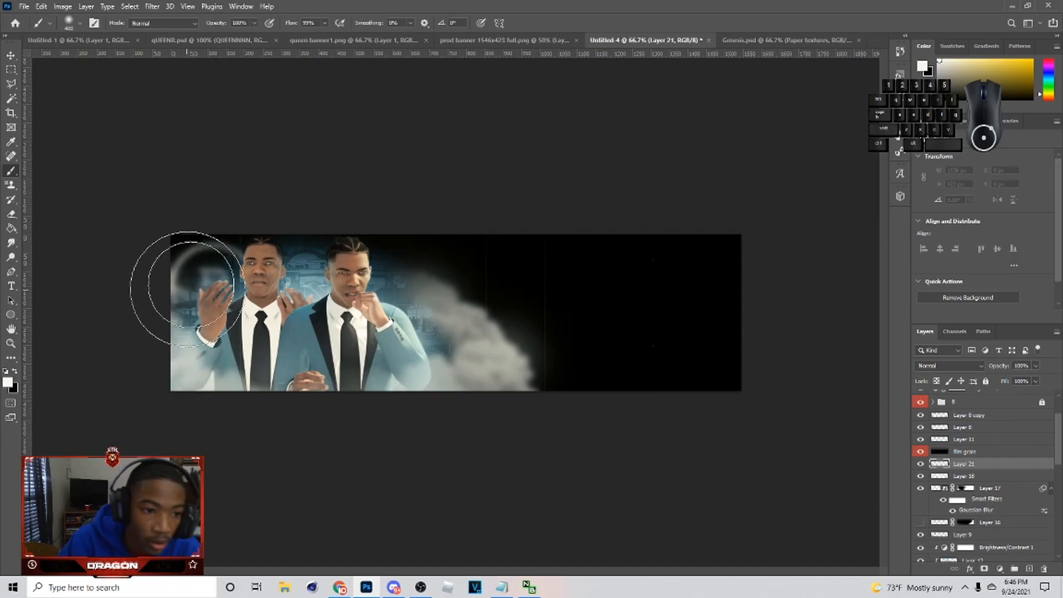
{"action": "left_click", "coordinate": [216, 269]}
{"action": "key", "text": "ctrl+z"}
{"action": "left_click", "coordinate": [209, 270]}
Reduce the logo glow layer's opacity to about 26% and set its blend mode to Screen
{"action": "left_click_drag", "start_coordinate": [994, 380], "coordinate": [1003, 382]}
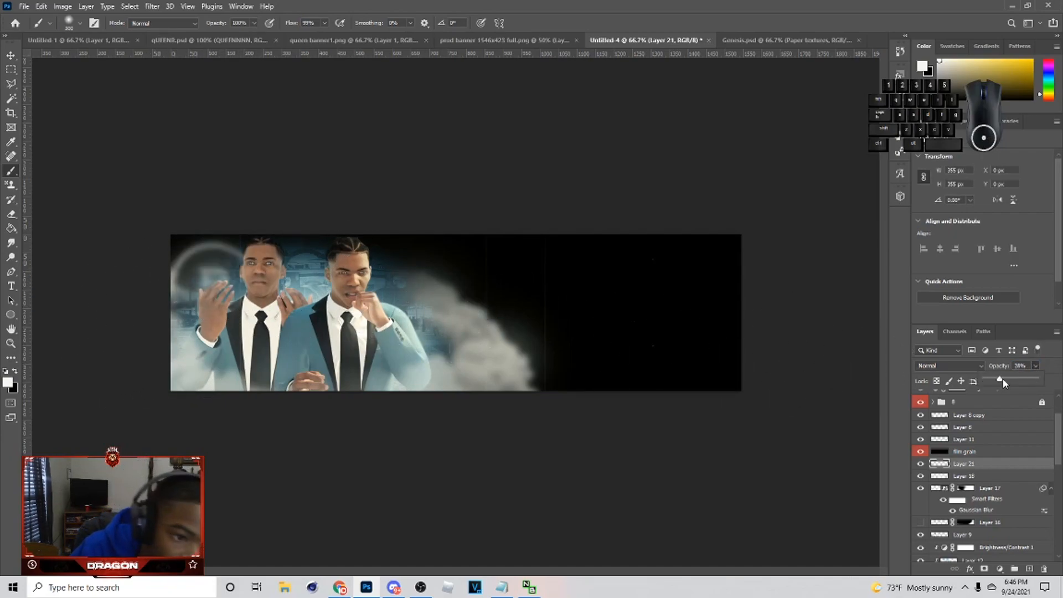
{"action": "left_click", "coordinate": [962, 367]}
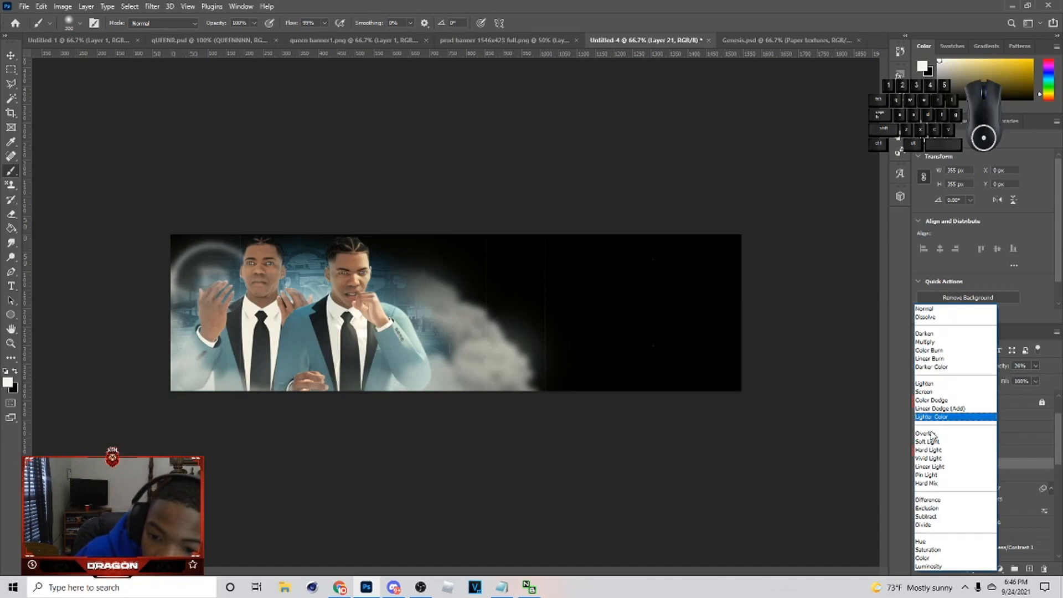
{"action": "left_click", "coordinate": [993, 389]}
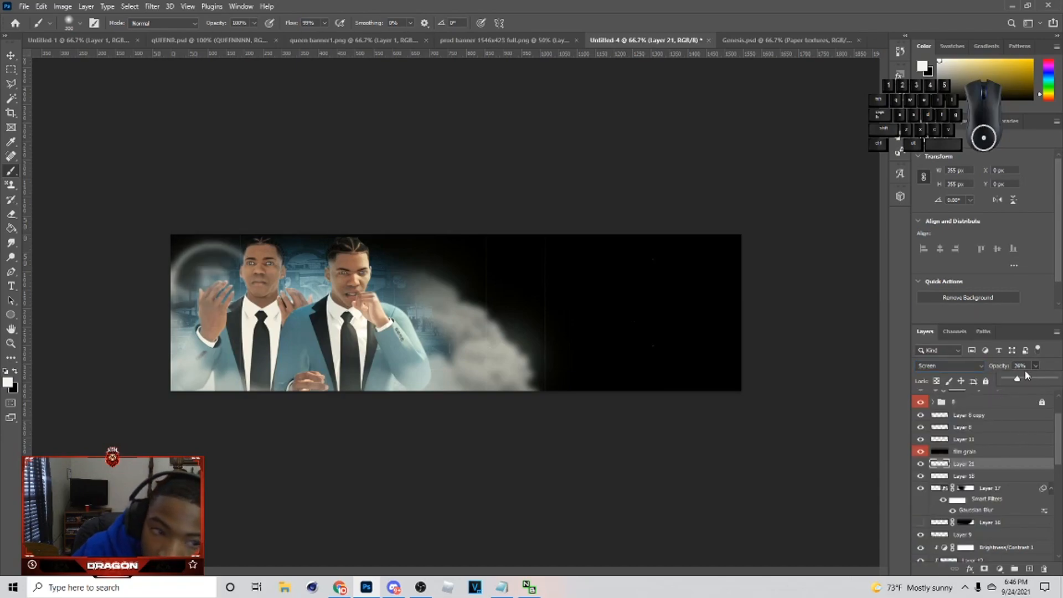
On a new layer below the film grain, stamp soft white glow spots between and around the two players and over the B logo
{"action": "left_click", "coordinate": [10, 57]}
{"action": "left_click", "coordinate": [769, 42]}
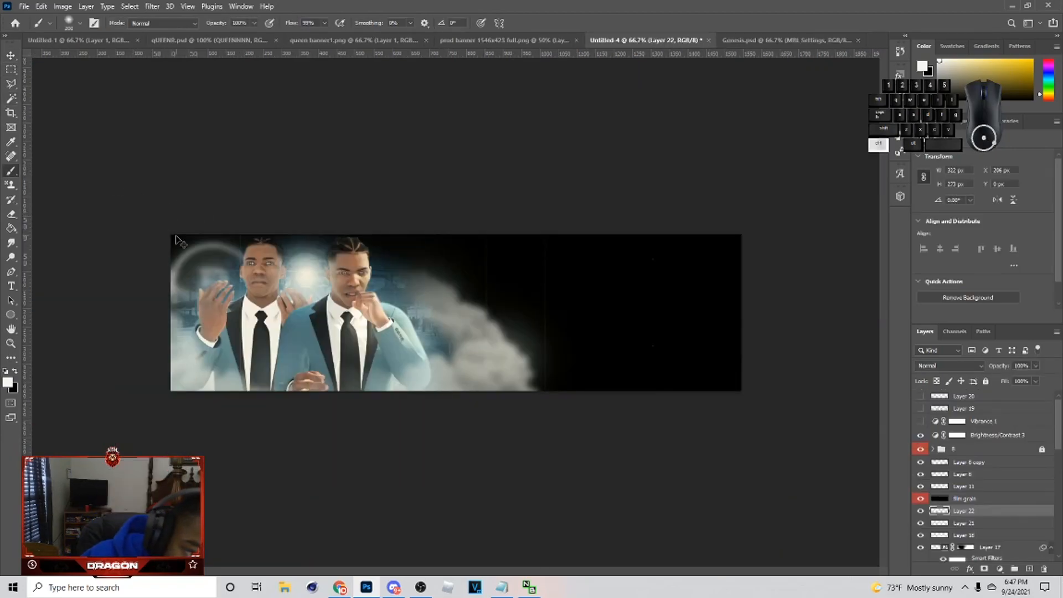
{"action": "key", "text": "ctrl+z"}
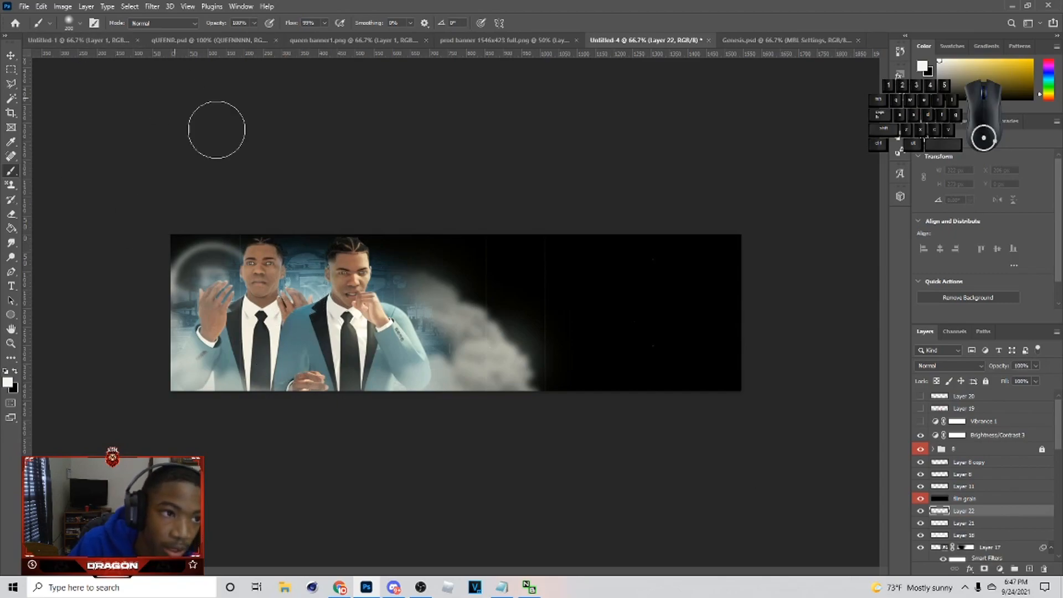
{"action": "left_click", "coordinate": [303, 273]}
{"action": "left_click", "coordinate": [403, 285]}
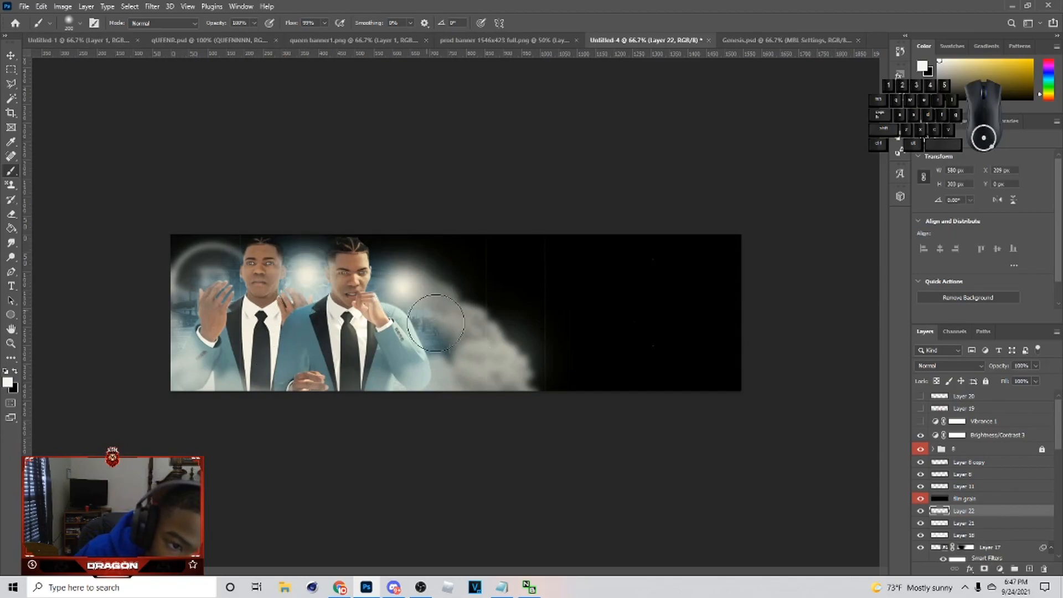
{"action": "left_click", "coordinate": [456, 368]}
{"action": "left_click", "coordinate": [183, 356]}
{"action": "left_click", "coordinate": [166, 304]}
{"action": "left_click", "coordinate": [213, 255]}
{"action": "key", "text": "ctrl+z"}
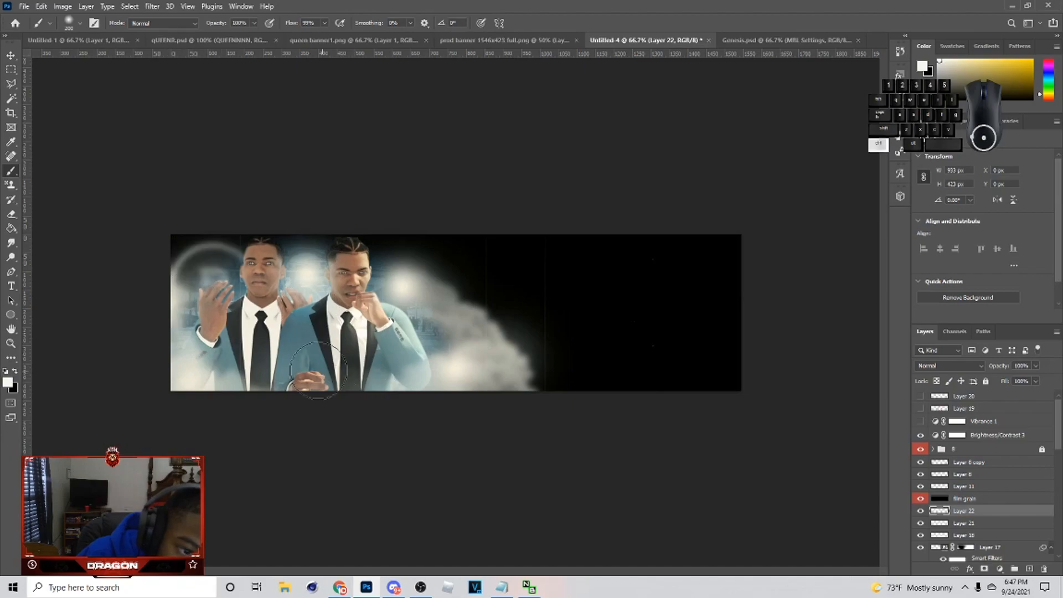
{"action": "left_click", "coordinate": [202, 269]}
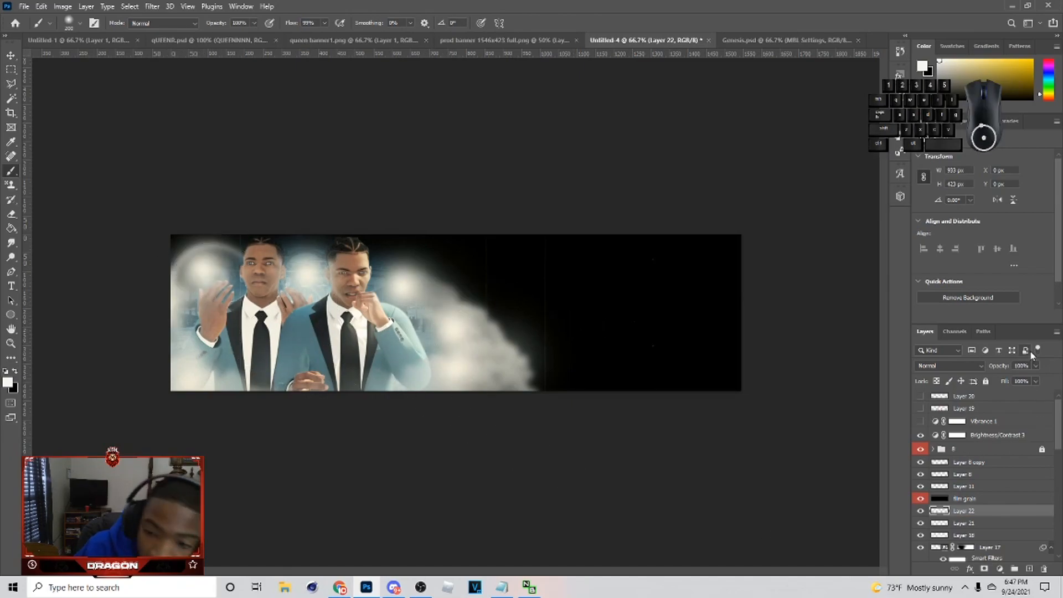
Lower the glow spots layer to 52% opacity and mask out its glow near the B logo with an enlarged soft black brush
{"action": "left_click_drag", "start_coordinate": [1033, 372], "coordinate": [1014, 382]}
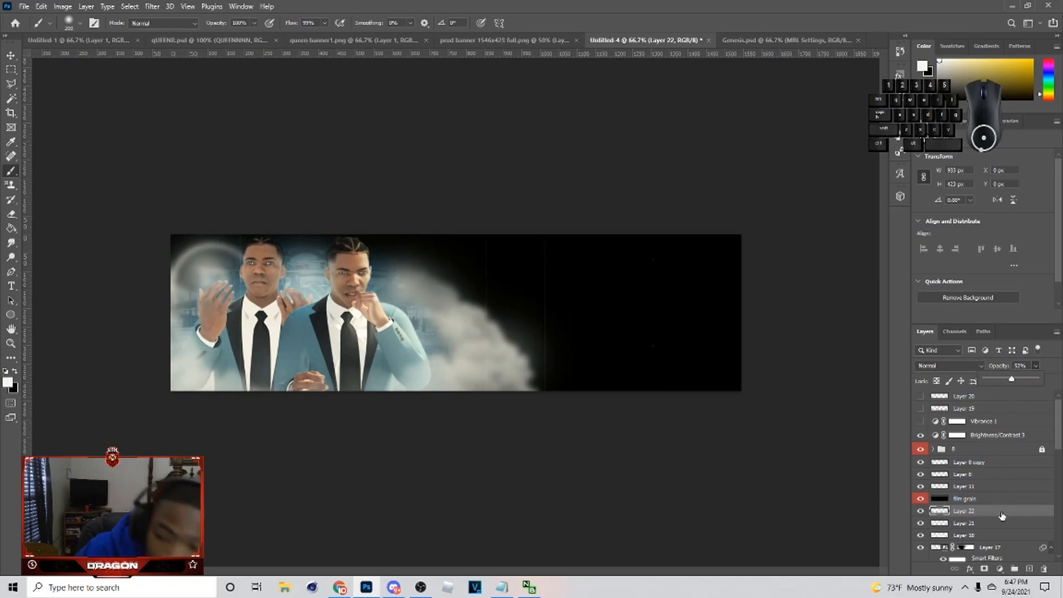
{"action": "left_click", "coordinate": [986, 569]}
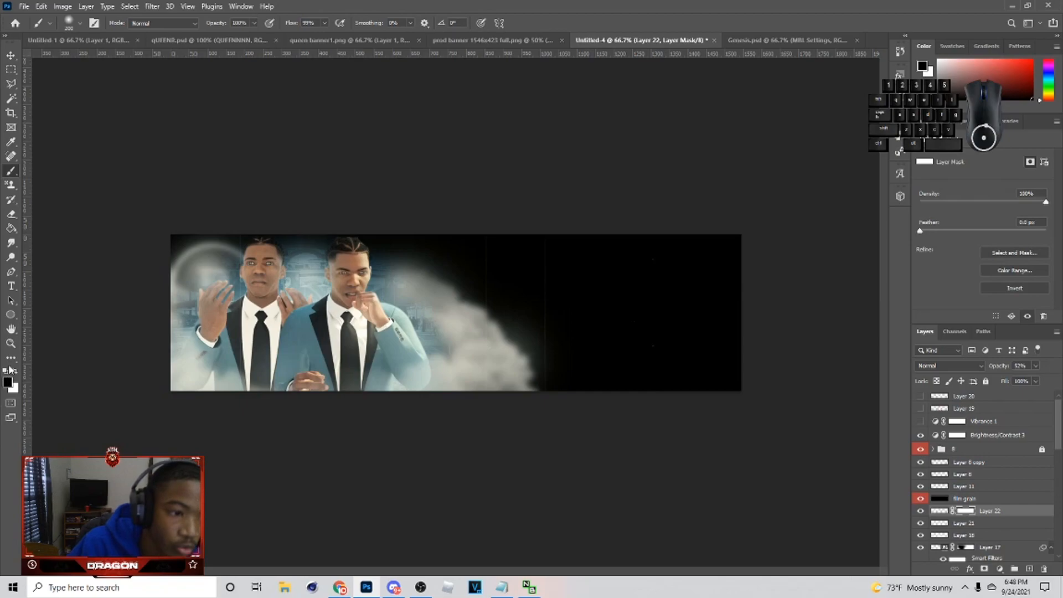
{"action": "key", "text": "bracketright"}
{"action": "key", "text": "bracketright"}
{"action": "key", "text": "bracketright"}
{"action": "key", "text": "bracketright"}
{"action": "key", "text": "bracketright"}
{"action": "key", "text": "bracketright"}
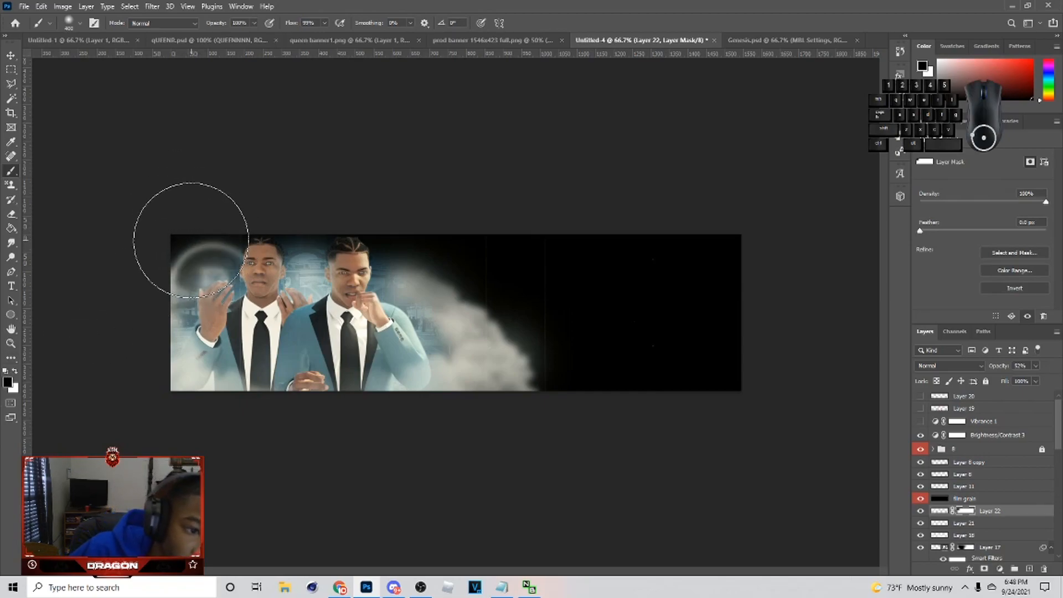
{"action": "key", "text": "v"}
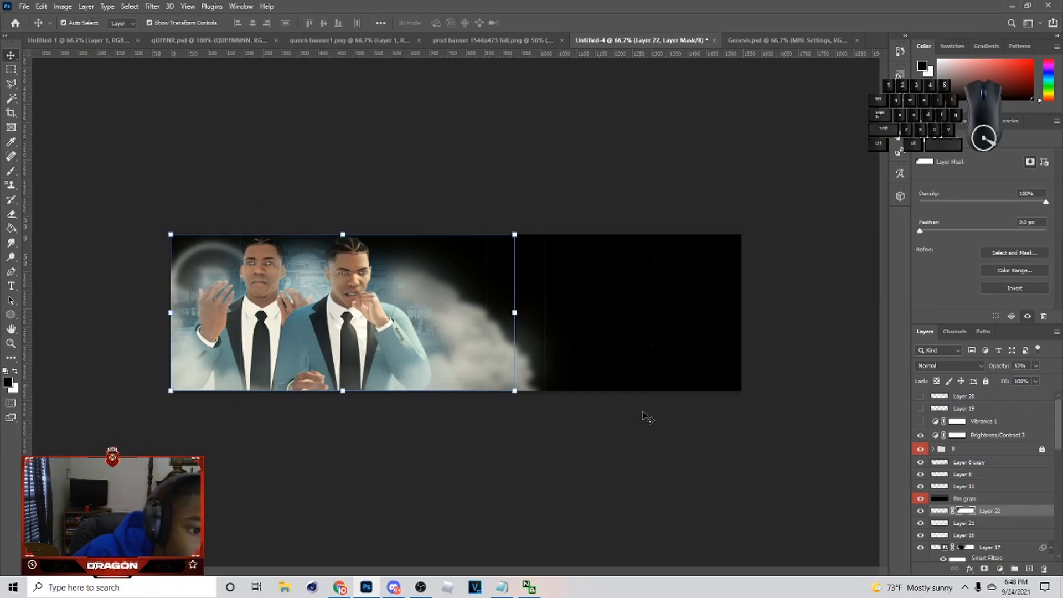
Add a new layer clipped to the front player and brush soft white highlights along the outer edges of his head and jacket
{"action": "scroll", "coordinate": [1002, 485], "scroll_direction": "down", "scroll_amount": 3}
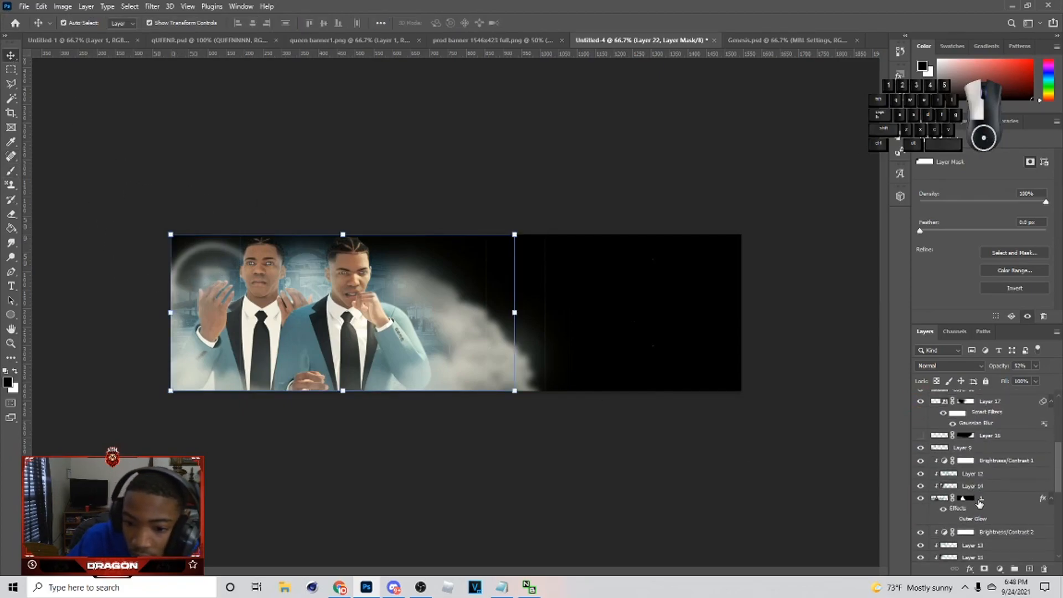
{"action": "left_click", "coordinate": [979, 503]}
{"action": "left_click", "coordinate": [1029, 568]}
{"action": "key", "text": "b"}
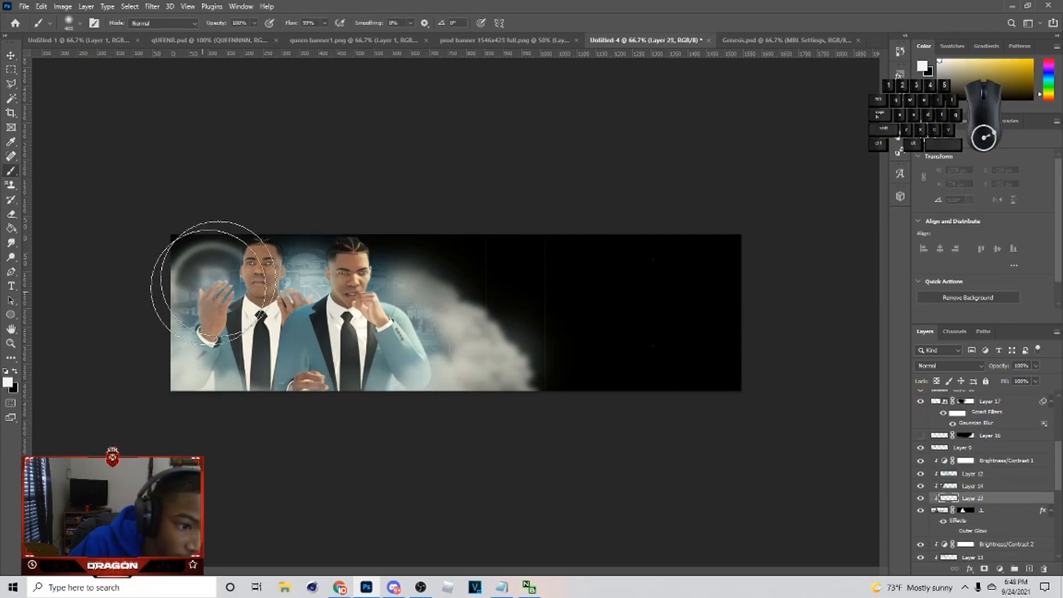
{"action": "key", "text": "bracketleft"}
{"action": "key", "text": "bracketleft"}
{"action": "mouse_move", "coordinate": [284, 244]}
{"action": "left_mouse_down"}
{"action": "mouse_move", "coordinate": [291, 282]}
{"action": "mouse_move", "coordinate": [321, 299]}
{"action": "mouse_move", "coordinate": [232, 360]}
{"action": "left_mouse_up"}
{"action": "mouse_move", "coordinate": [422, 357]}
{"action": "left_mouse_down"}
{"action": "mouse_move", "coordinate": [410, 260]}
{"action": "mouse_move", "coordinate": [476, 344]}
{"action": "mouse_move", "coordinate": [452, 436]}
{"action": "left_mouse_up"}
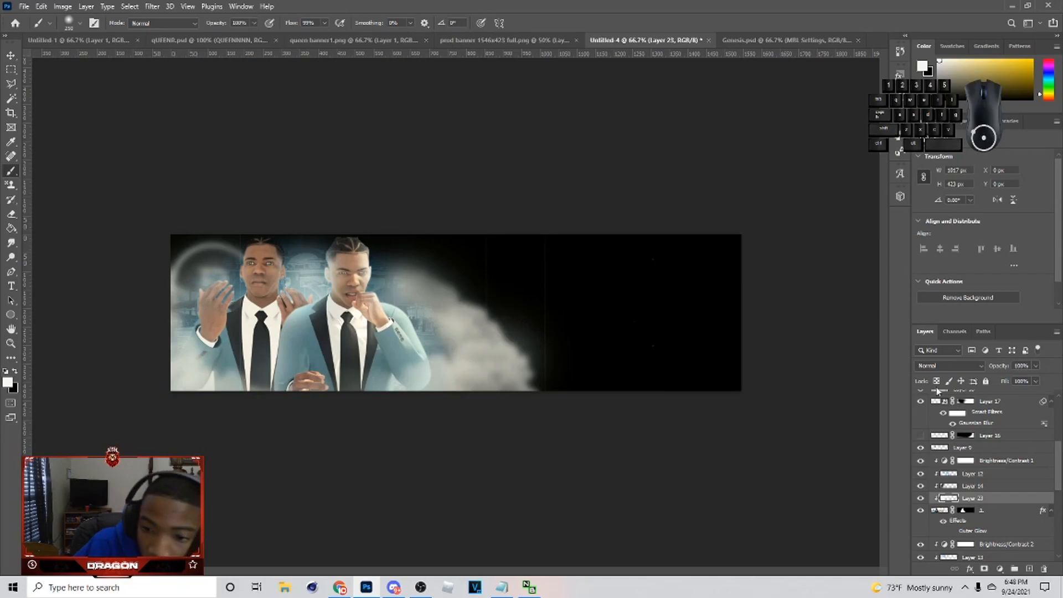
Set the front player's highlight layer to Overlay and toggle its visibility to compare the effect
{"action": "left_click", "coordinate": [948, 366]}
{"action": "left_click", "coordinate": [939, 437]}
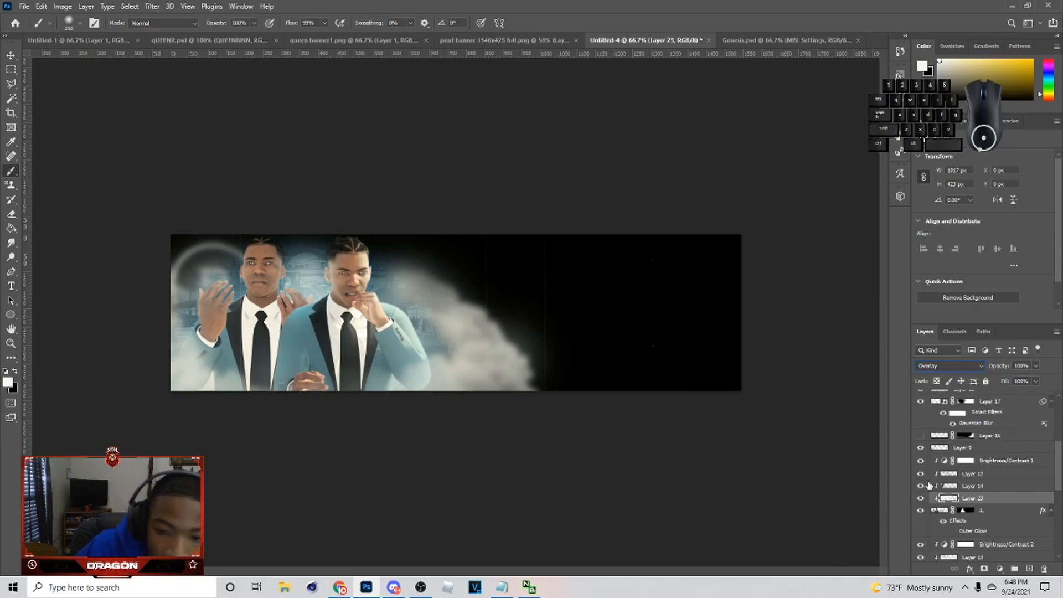
{"action": "left_click", "coordinate": [919, 500]}
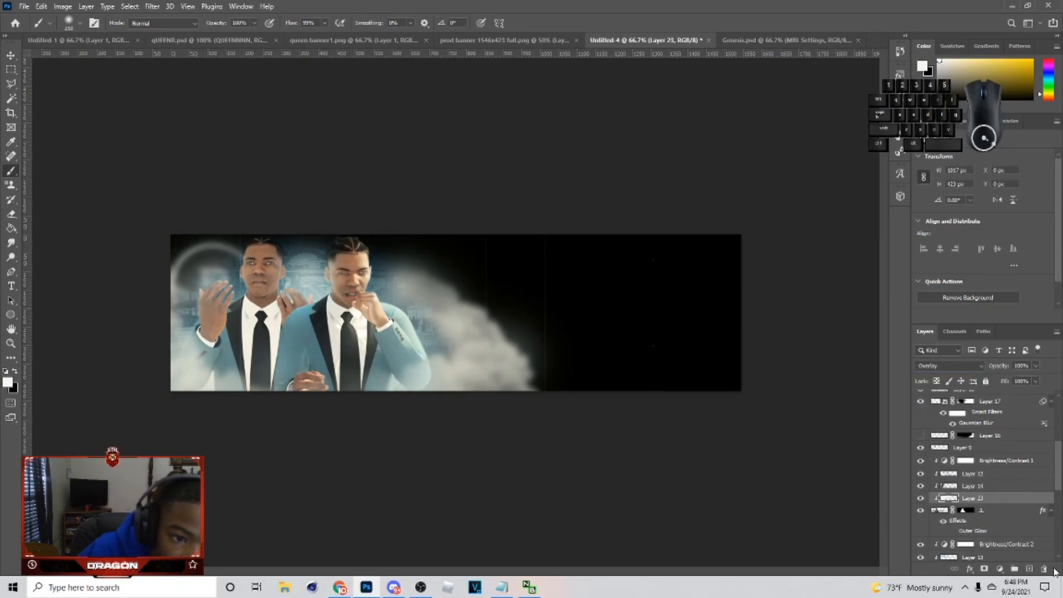
Add a new layer clipped to the rear player and dab soft white highlights around his head, hands and outer shoulder
{"action": "scroll", "coordinate": [997, 513], "scroll_direction": "down", "scroll_amount": 3}
{"action": "left_click", "coordinate": [988, 494]}
{"action": "left_click", "coordinate": [1029, 568]}
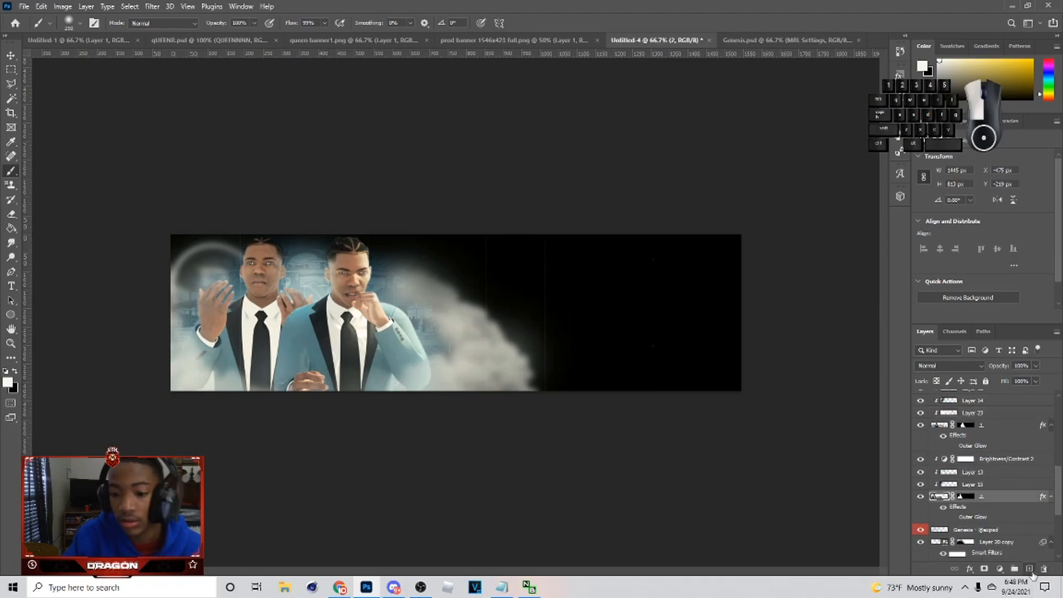
{"action": "left_click", "coordinate": [305, 265]}
{"action": "left_click", "coordinate": [234, 282]}
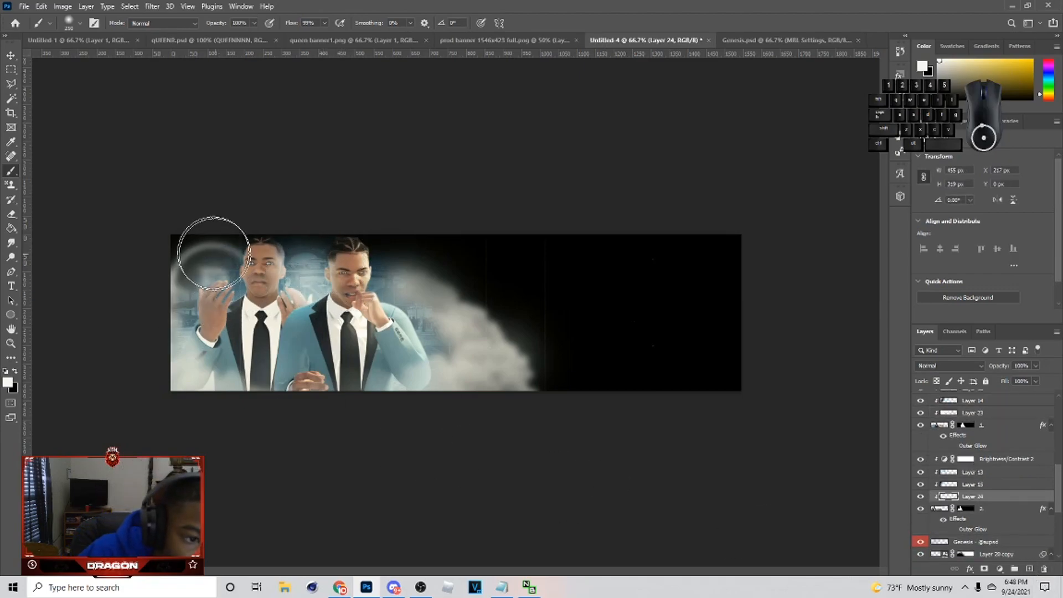
{"action": "left_click", "coordinate": [209, 233]}
{"action": "left_click", "coordinate": [157, 327]}
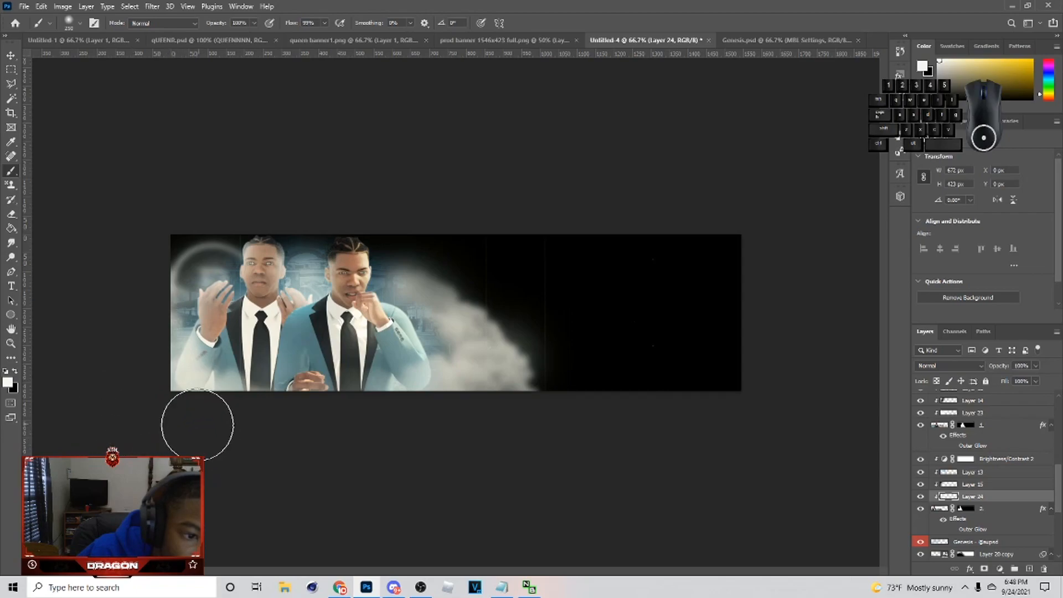
Set the rear player's highlight layer to Soft Light at 66% opacity, comparing the result with the layer hidden
{"action": "left_click", "coordinate": [945, 366]}
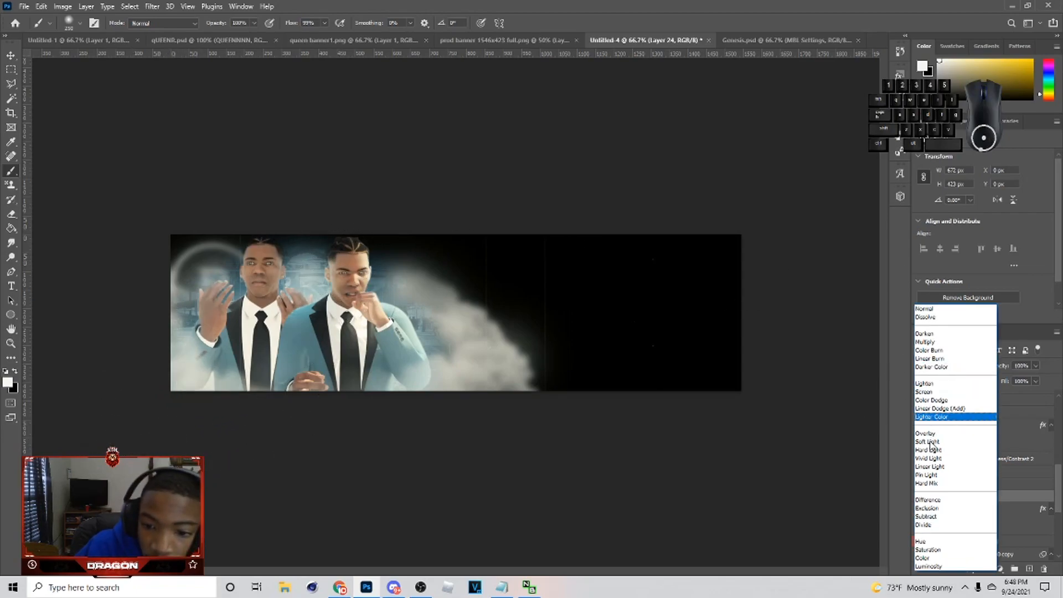
{"action": "left_click", "coordinate": [941, 440]}
{"action": "left_click", "coordinate": [912, 497]}
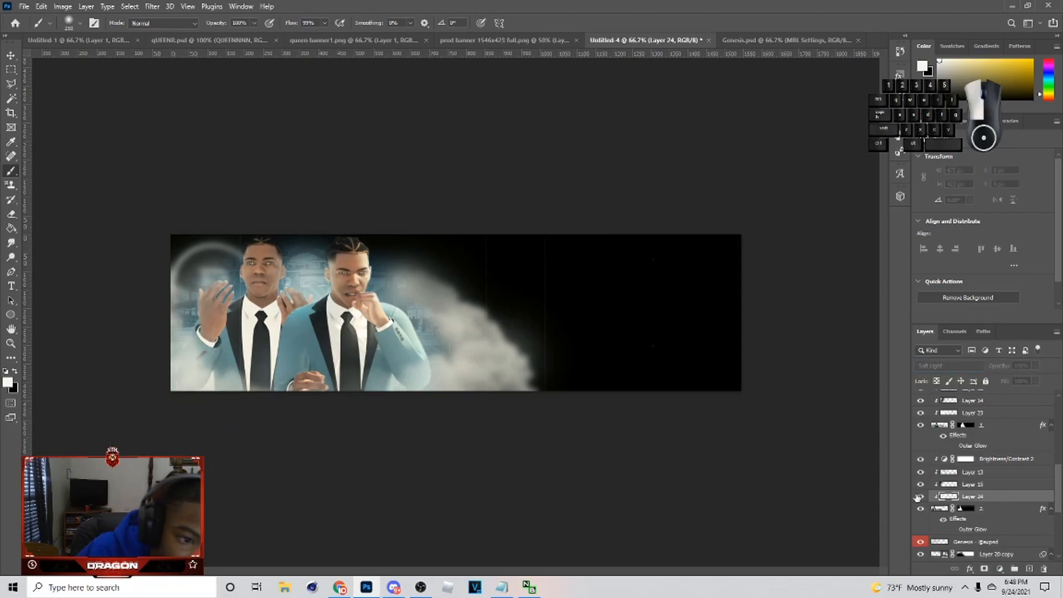
{"action": "left_click", "coordinate": [1028, 366]}
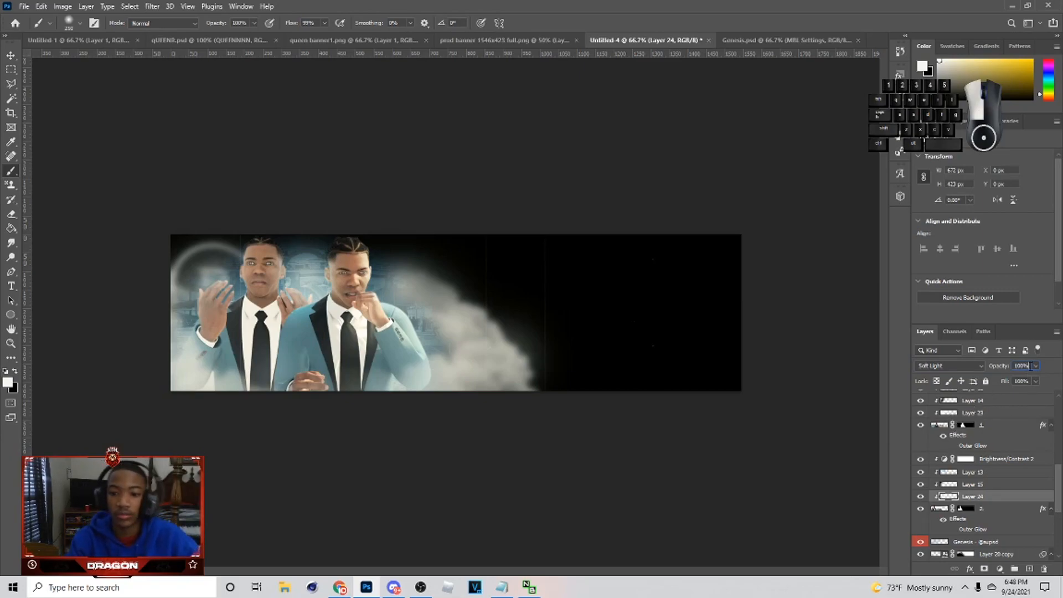
{"action": "left_click", "coordinate": [808, 414]}
Save the document in Downloads as a Photoshop file named "bc truly banner" with maximized compatibility
{"action": "key", "text": "ctrl+shift+s"}
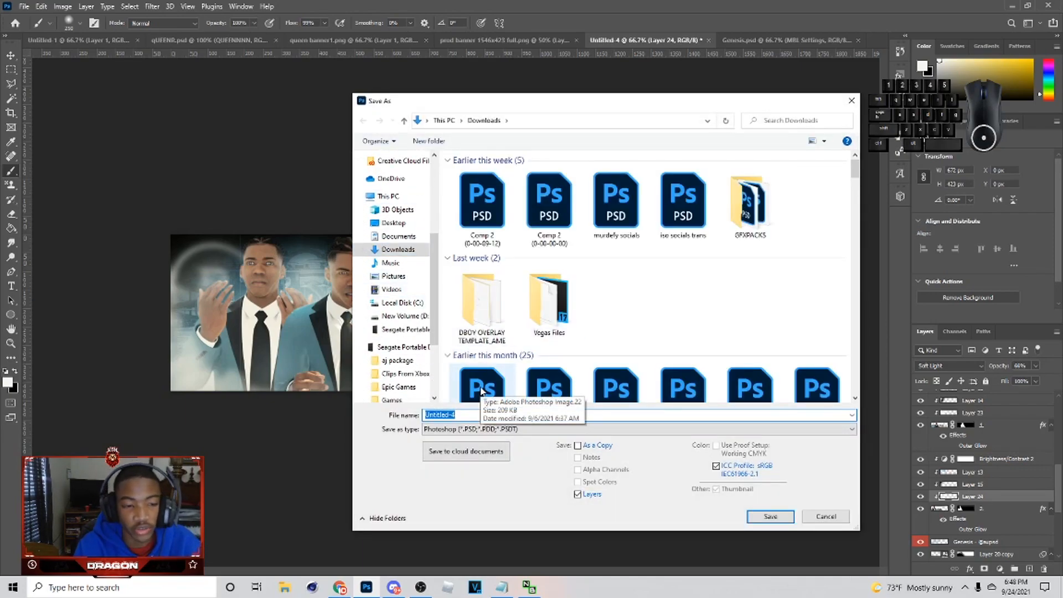
{"action": "type", "text": "bc"}
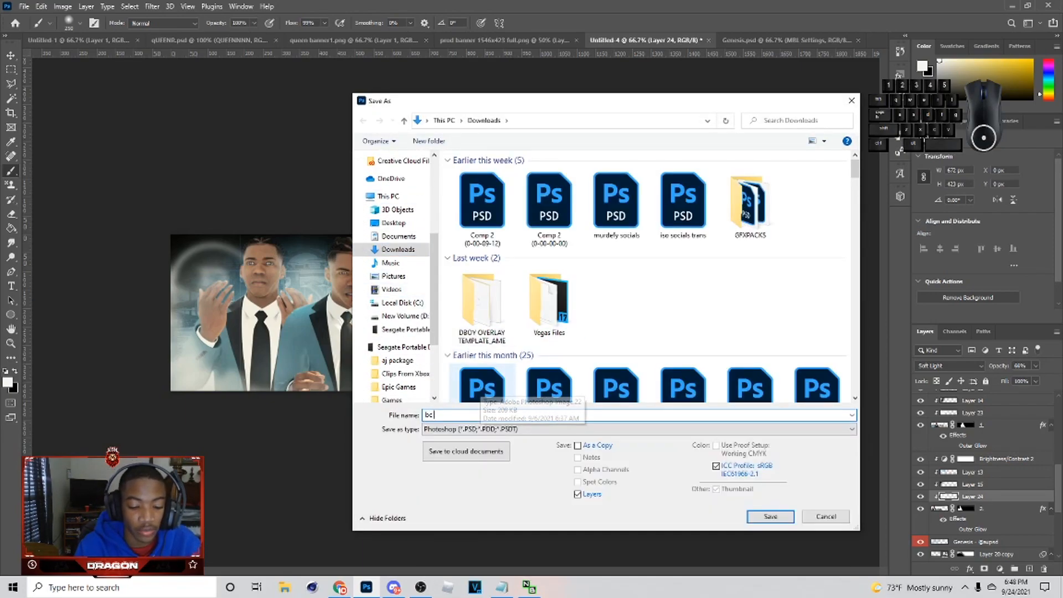
{"action": "type", "text": " truly banner"}
{"action": "key", "text": "Return"}
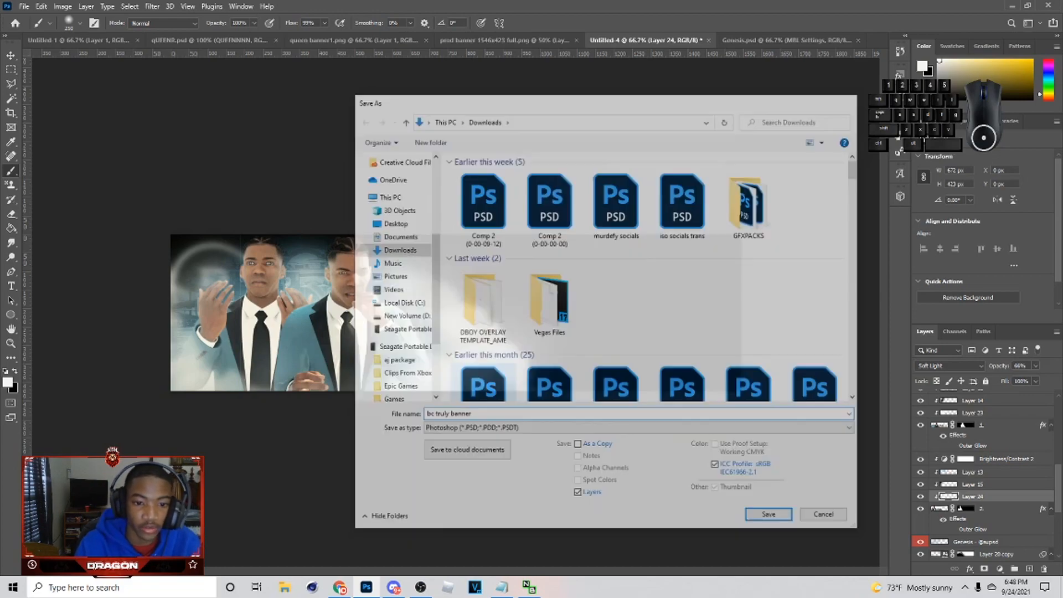
{"action": "left_click", "coordinate": [661, 168]}
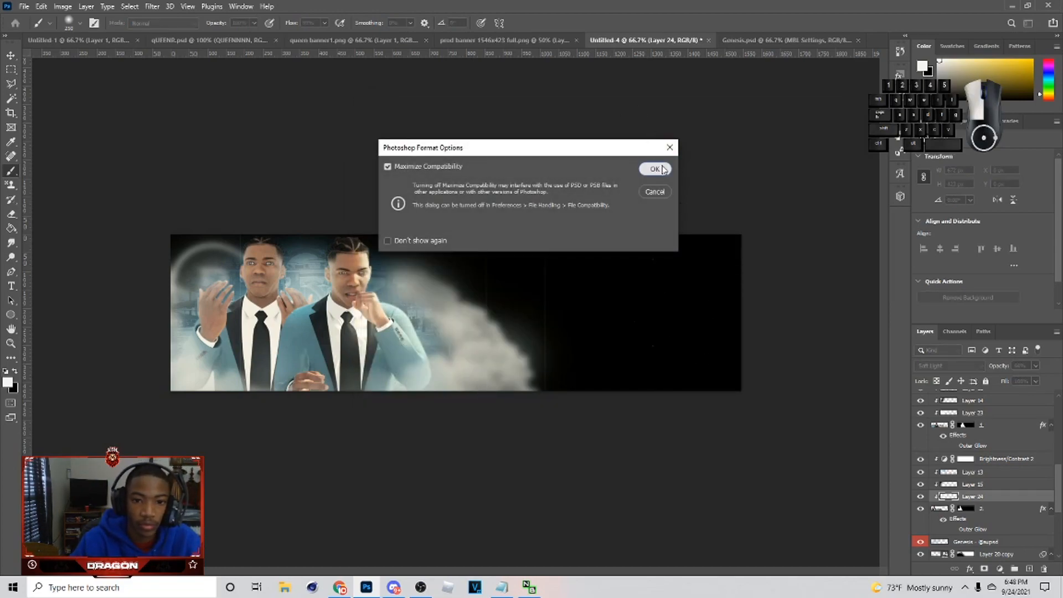
Compare the Lighten-blended Genesis texture layer hidden and shown, and look over the Genesis.psd document
{"action": "left_click", "coordinate": [920, 446]}
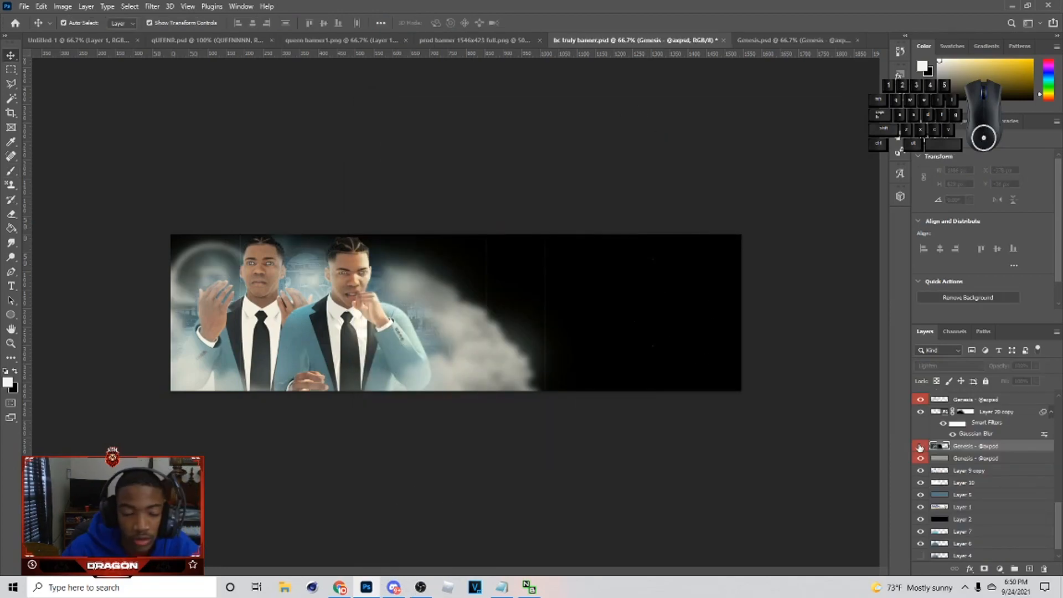
{"action": "left_click", "coordinate": [921, 446]}
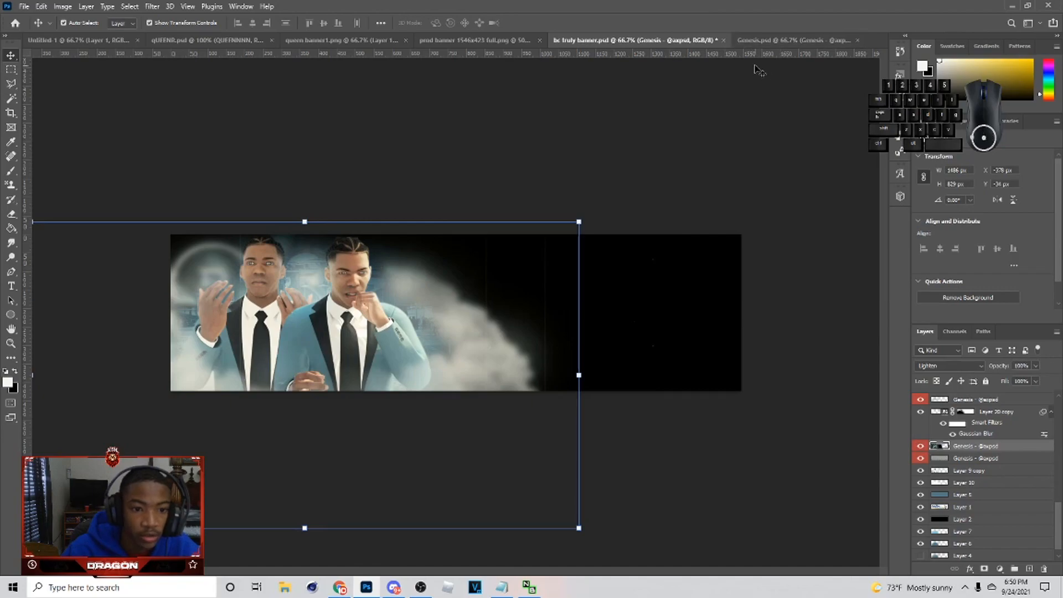
{"action": "left_click", "coordinate": [792, 40]}
{"action": "left_click", "coordinate": [621, 40]}
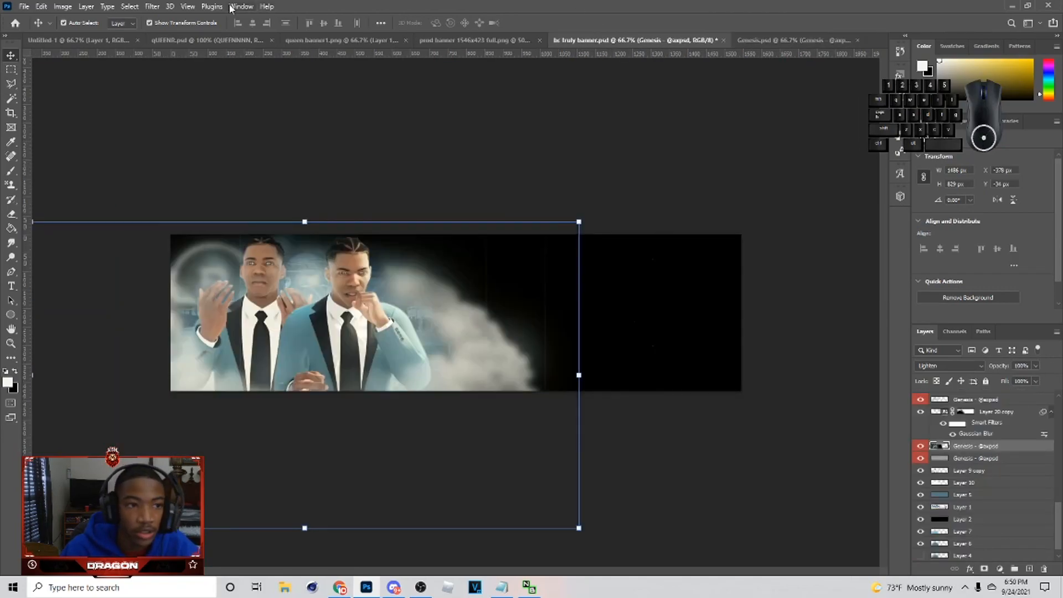
{"action": "left_click", "coordinate": [156, 6]}
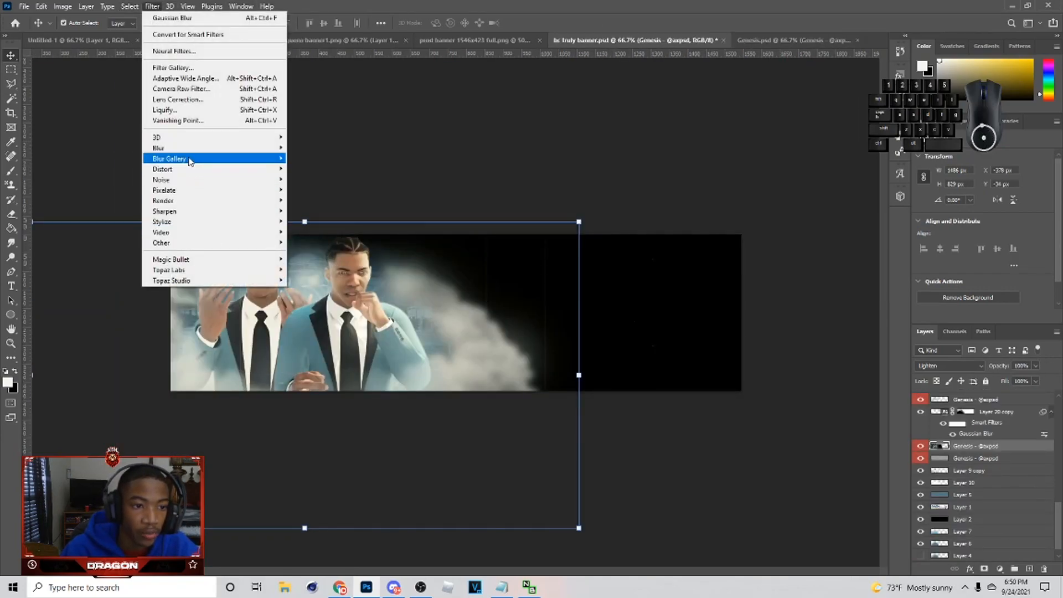
Scale the Lighten-blended Genesis texture layer to 1333 x 744 px and lower its opacity to about 40%
{"action": "left_click", "coordinate": [579, 375]}
{"action": "left_click_drag", "start_coordinate": [579, 375], "coordinate": [504, 357]}
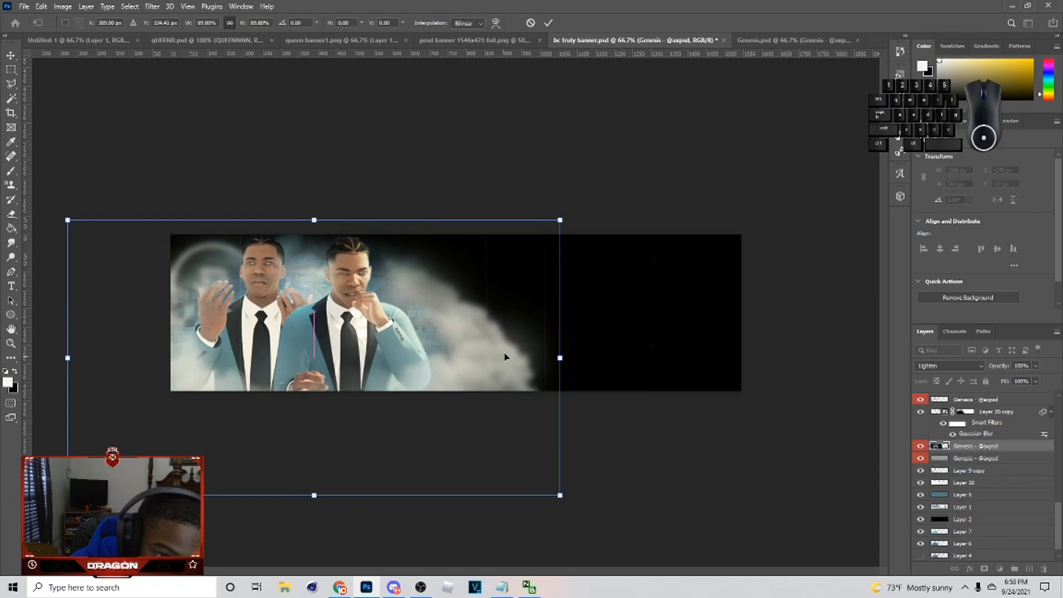
{"action": "left_click_drag", "start_coordinate": [560, 220], "coordinate": [540, 224]}
{"action": "left_click", "coordinate": [548, 23]}
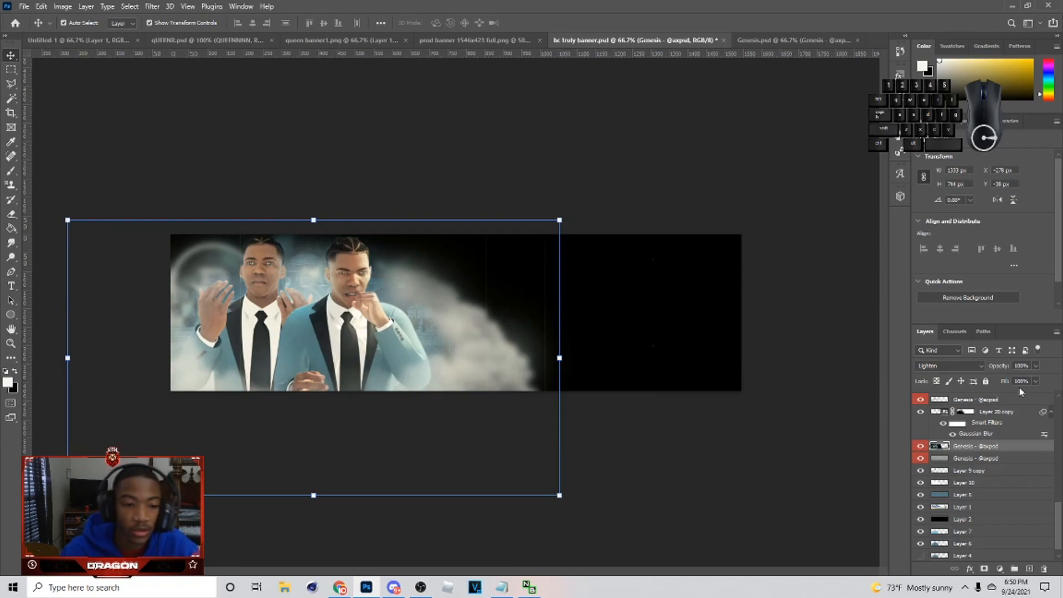
{"action": "scroll", "coordinate": [964, 470], "scroll_direction": "up", "scroll_amount": 1}
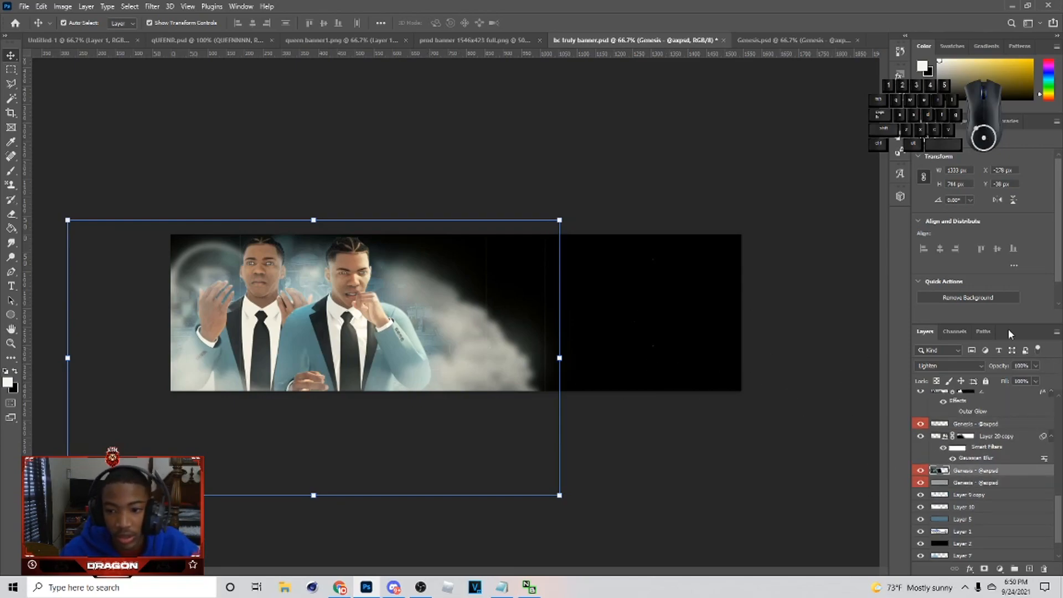
{"action": "left_click_drag", "start_coordinate": [1016, 382], "coordinate": [1009, 381]}
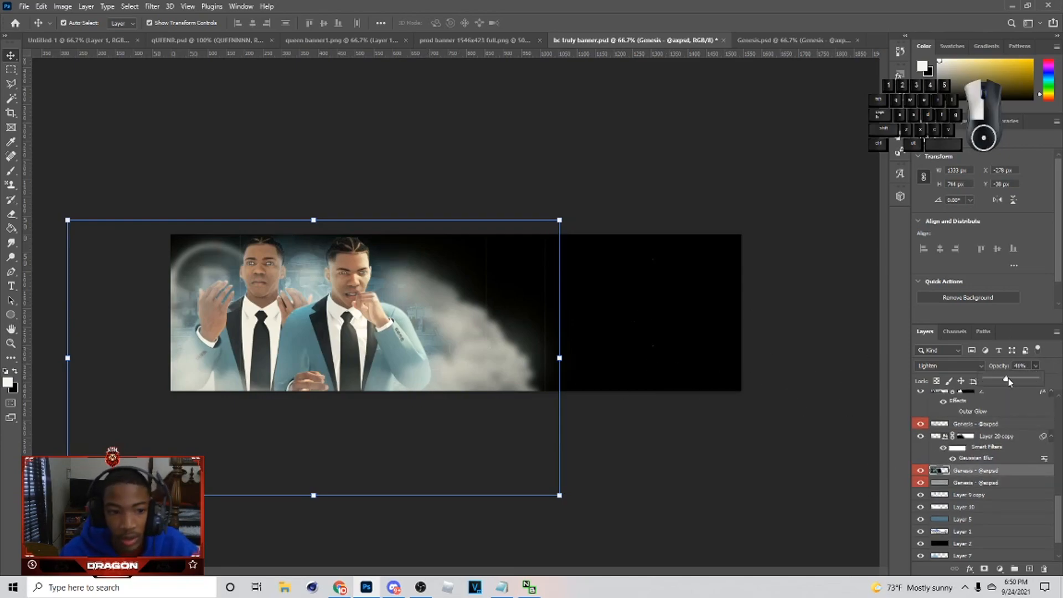
Lock Layer 8 copy, Layer 8 and Layer 11, and add the text TRULY in Third Rail - Demo beside the players
{"action": "left_click", "coordinate": [489, 356]}
{"action": "left_click", "coordinate": [662, 433]}
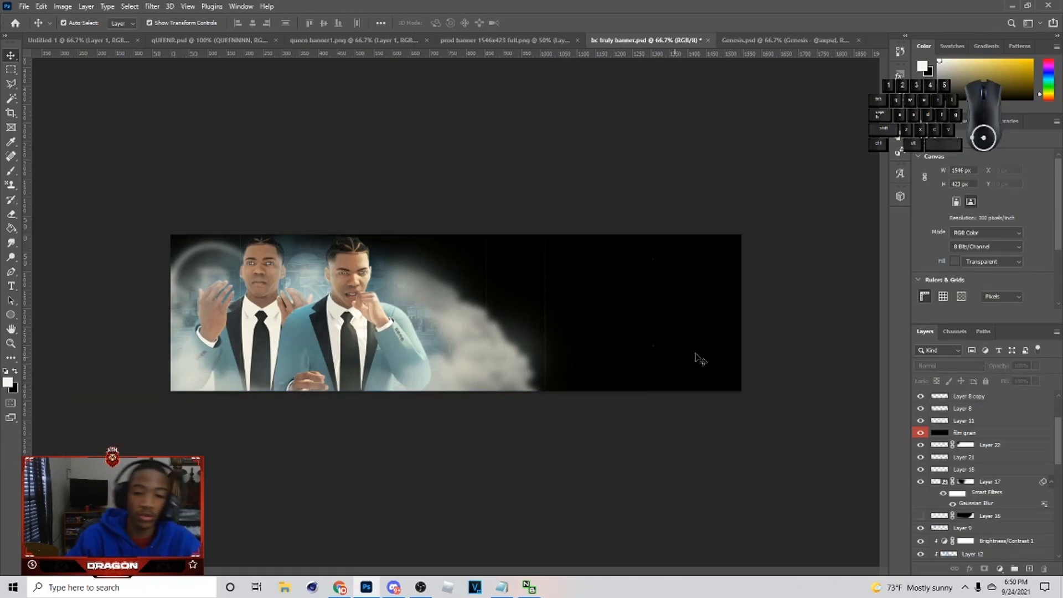
{"action": "left_click", "coordinate": [487, 372]}
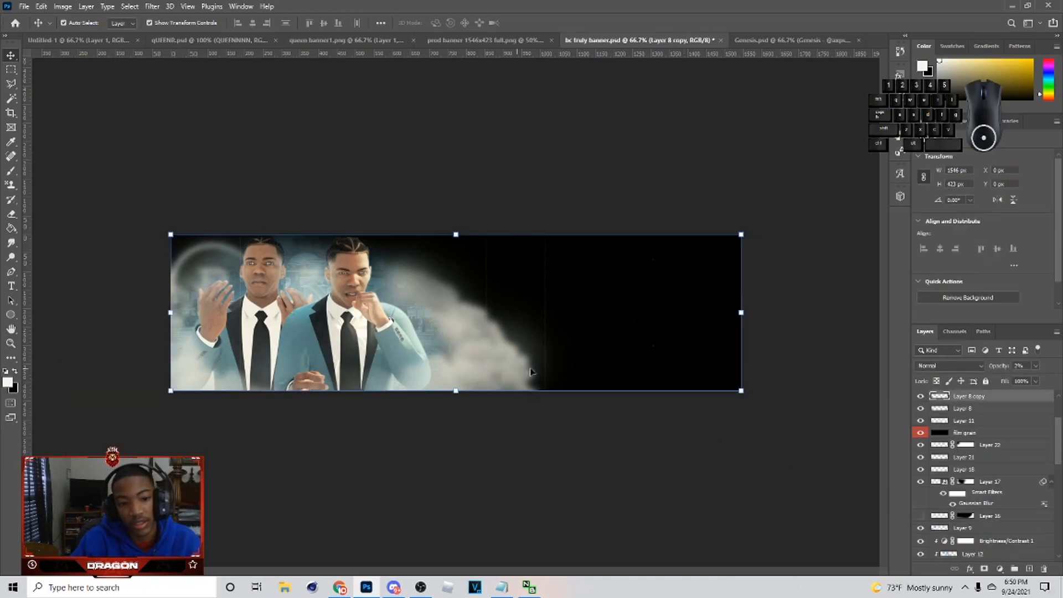
{"action": "left_click", "coordinate": [1044, 490]}
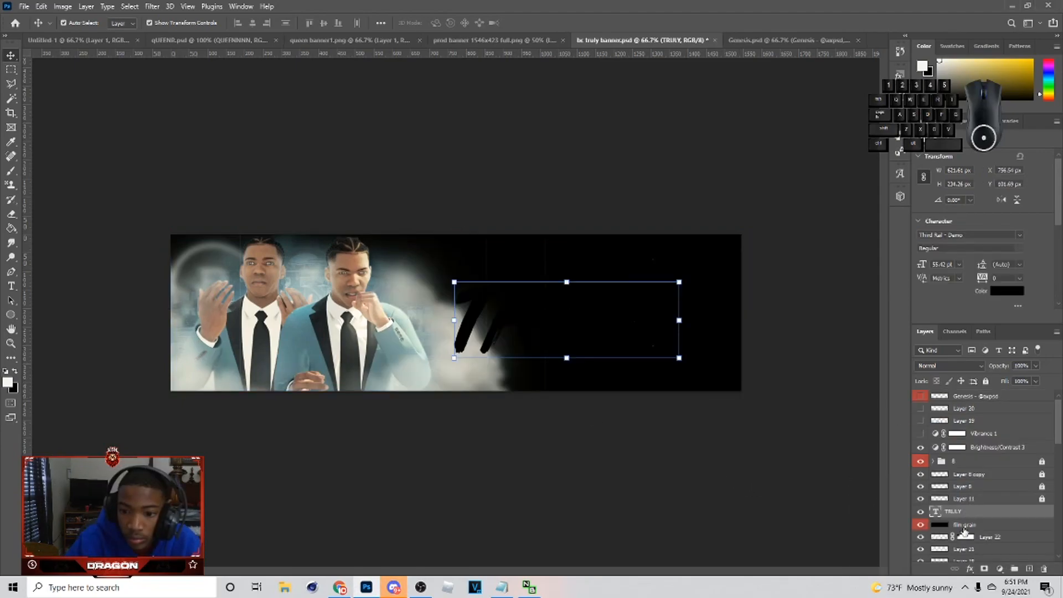
Add a Color Overlay to the TRULY text using teal sampled from the front player's jacket
{"action": "right_click", "coordinate": [963, 509]}
{"action": "left_click", "coordinate": [944, 16]}
{"action": "left_click", "coordinate": [576, 356]}
{"action": "left_click", "coordinate": [808, 218]}
{"action": "left_click", "coordinate": [383, 362]}
{"action": "key", "text": "Return"}
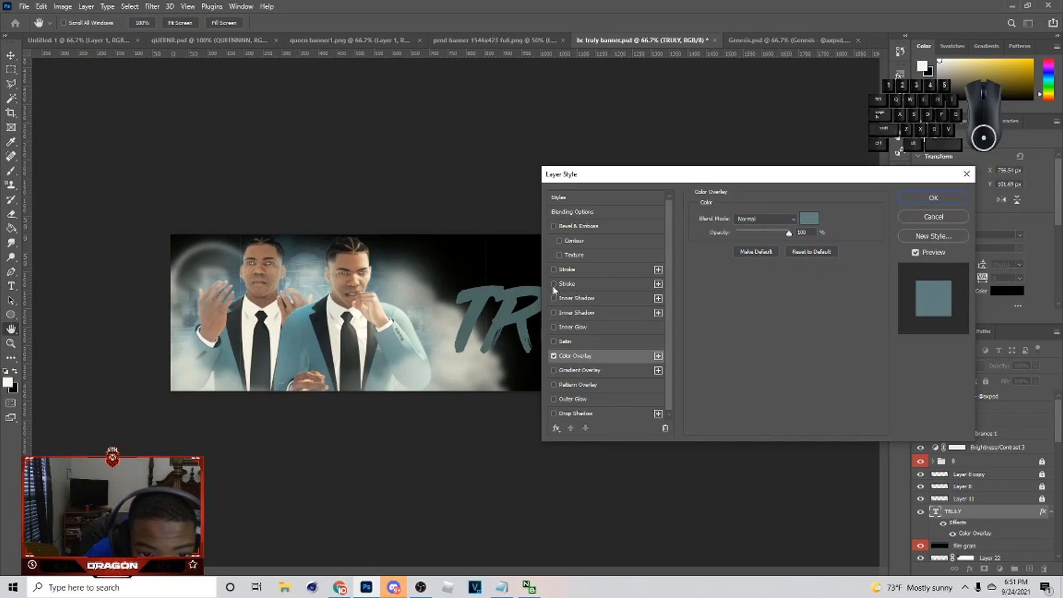
Add a thin white outside Stroke to the TRULY text
{"action": "left_click", "coordinate": [554, 285]}
{"action": "left_click", "coordinate": [607, 302]}
{"action": "left_click", "coordinate": [553, 298]}
{"action": "left_click", "coordinate": [581, 284]}
{"action": "left_click_drag", "start_coordinate": [743, 220], "coordinate": [740, 220]}
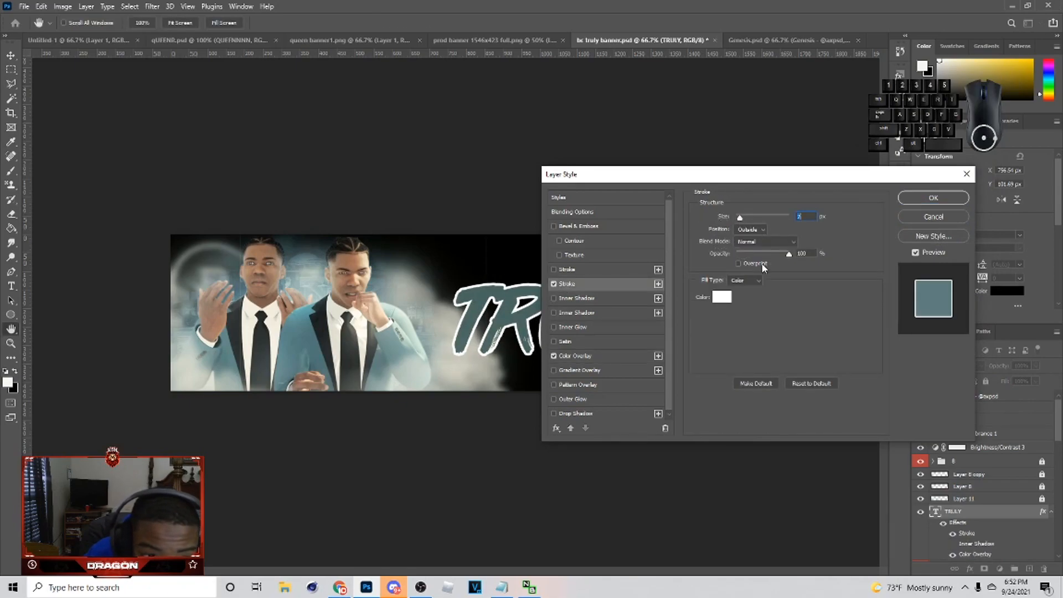
Resample the TRULY text's overlay color from the front player's teal jacket and apply the layer style
{"action": "left_click", "coordinate": [577, 356]}
{"action": "left_click", "coordinate": [808, 218]}
{"action": "left_click", "coordinate": [387, 341]}
{"action": "left_click", "coordinate": [958, 179]}
{"action": "left_click", "coordinate": [936, 197]}
Scale the TRULY text down to about 507 x 191 px and place it in the dark area beside the clouds
{"action": "left_click_drag", "start_coordinate": [451, 314], "coordinate": [528, 314]}
{"action": "left_click_drag", "start_coordinate": [680, 315], "coordinate": [721, 310]}
{"action": "left_click_drag", "start_coordinate": [682, 313], "coordinate": [668, 314]}
{"action": "left_click_drag", "start_coordinate": [709, 276], "coordinate": [702, 280]}
{"action": "left_click_drag", "start_coordinate": [607, 334], "coordinate": [607, 337]}
{"action": "left_click_drag", "start_coordinate": [605, 331], "coordinate": [601, 327]}
{"action": "key", "text": "Return"}
Set the TRULY text's white outside stroke to 4 px
{"action": "right_click", "coordinate": [972, 513]}
{"action": "left_click", "coordinate": [955, 21]}
{"action": "left_click", "coordinate": [768, 290]}
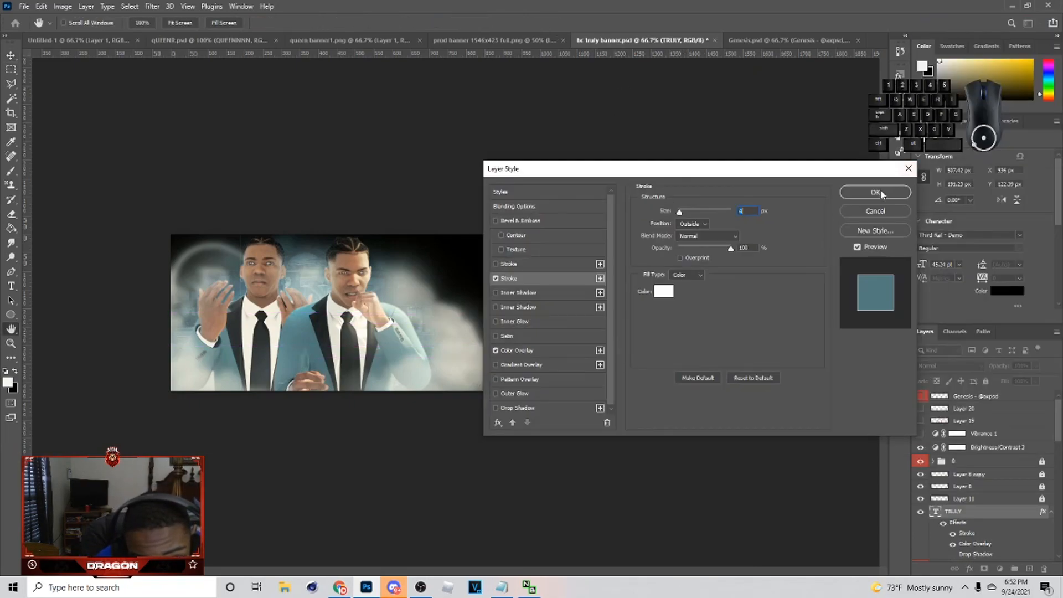
{"action": "left_click", "coordinate": [883, 191]}
Put the TRULY text layer in a new group and give that group a black outside Stroke
{"action": "left_click", "coordinate": [1004, 580]}
{"action": "left_click", "coordinate": [1014, 569]}
{"action": "left_click_drag", "start_coordinate": [964, 522], "coordinate": [963, 511]}
{"action": "right_click", "coordinate": [964, 510]}
{"action": "left_click", "coordinate": [972, 65]}
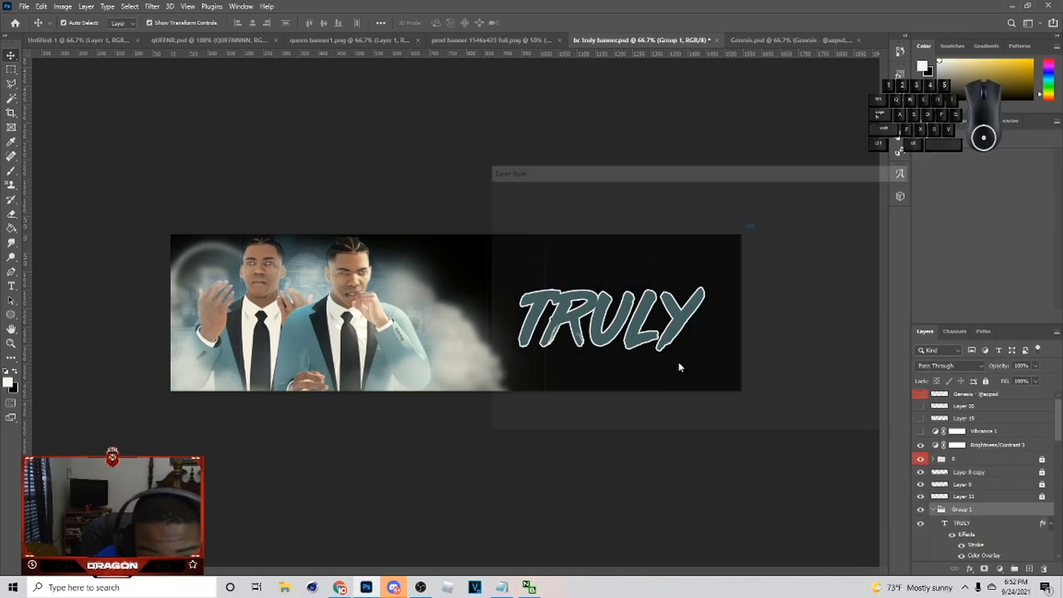
{"action": "left_click_drag", "start_coordinate": [546, 172], "coordinate": [671, 187]}
{"action": "left_click", "coordinate": [635, 291]}
{"action": "left_click", "coordinate": [801, 295]}
{"action": "left_click", "coordinate": [960, 179]}
{"action": "left_click", "coordinate": [1000, 206]}
Nest Group 1 in another new group and give the outer group a white outside Stroke
{"action": "left_click", "coordinate": [1014, 569]}
{"action": "left_click_drag", "start_coordinate": [964, 522], "coordinate": [962, 510]}
{"action": "right_click", "coordinate": [952, 508]}
{"action": "left_click", "coordinate": [988, 66]}
{"action": "left_click", "coordinate": [635, 276]}
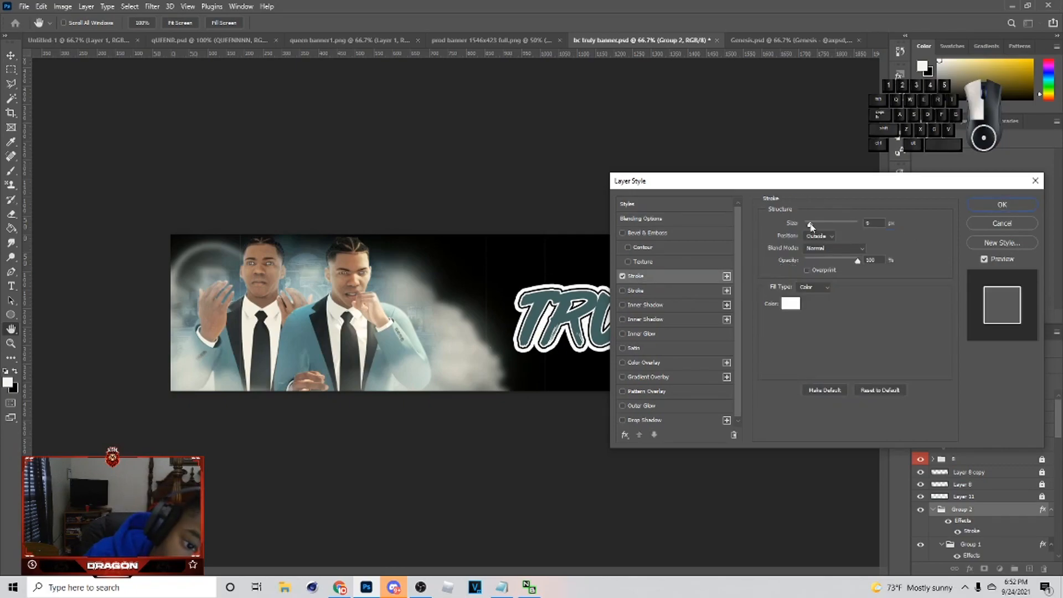
{"action": "left_click", "coordinate": [1001, 205]}
Widen Group 1's black outside stroke to 9 px, trying another stroke color without keeping it
{"action": "right_click", "coordinate": [972, 552]}
{"action": "right_click", "coordinate": [972, 534]}
{"action": "left_click", "coordinate": [988, 89]}
{"action": "left_click", "coordinate": [635, 291]}
{"action": "left_click_drag", "start_coordinate": [807, 225], "coordinate": [811, 226]}
{"action": "left_click", "coordinate": [791, 303]}
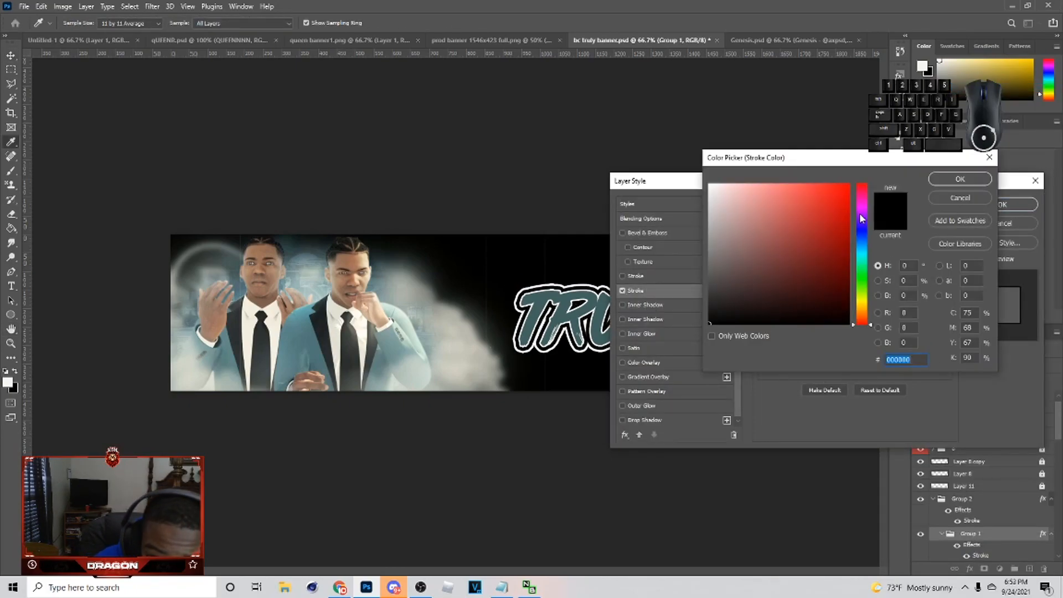
{"action": "left_click", "coordinate": [862, 208]}
{"action": "left_click", "coordinate": [837, 191]}
{"action": "left_click", "coordinate": [942, 197]}
{"action": "left_click", "coordinate": [1036, 202]}
Try to resize the TRULY lettering inside its stroked groups
{"action": "left_click", "coordinate": [693, 335]}
{"action": "left_click", "coordinate": [679, 326]}
{"action": "left_click", "coordinate": [964, 456]}
{"action": "left_click", "coordinate": [970, 487]}
{"action": "left_click_drag", "start_coordinate": [704, 350], "coordinate": [736, 368]}
{"action": "left_click_drag", "start_coordinate": [519, 288], "coordinate": [538, 283]}
{"action": "key", "text": "Escape"}
{"action": "left_click_drag", "start_coordinate": [704, 288], "coordinate": [680, 285]}
{"action": "left_click_drag", "start_coordinate": [704, 351], "coordinate": [743, 367]}
{"action": "key", "text": "Return"}
Duplicate the TRULY text layer, move the copy above Group 2 and change its text to BC
{"action": "key", "text": "ctrl+j"}
{"action": "left_click_drag", "start_coordinate": [970, 486], "coordinate": [971, 411]}
{"action": "left_click_drag", "start_coordinate": [608, 320], "coordinate": [493, 311]}
{"action": "left_click", "coordinate": [11, 272]}
{"action": "double_click", "coordinate": [614, 321]}
{"action": "type", "text": "BC"}
{"action": "key", "text": "ctrl+Return"}
Shrink the BC text to about 18.5 pt and place it beside the upper end of TRULY's Y
{"action": "key", "text": "ctrl+t"}
{"action": "left_click_drag", "start_coordinate": [536, 311], "coordinate": [719, 308]}
{"action": "left_click", "coordinate": [548, 23]}
Change the BC text's Color Overlay to black, keeping its white stroke
{"action": "right_click", "coordinate": [981, 417]}
{"action": "left_click", "coordinate": [880, 85]}
{"action": "left_click", "coordinate": [648, 366]}
{"action": "left_click_drag", "start_coordinate": [747, 180], "coordinate": [694, 384]}
{"action": "left_click", "coordinate": [726, 428]}
{"action": "left_click", "coordinate": [714, 324]}
{"action": "left_click_drag", "start_coordinate": [781, 158], "coordinate": [809, 159]}
{"action": "left_click", "coordinate": [969, 179]}
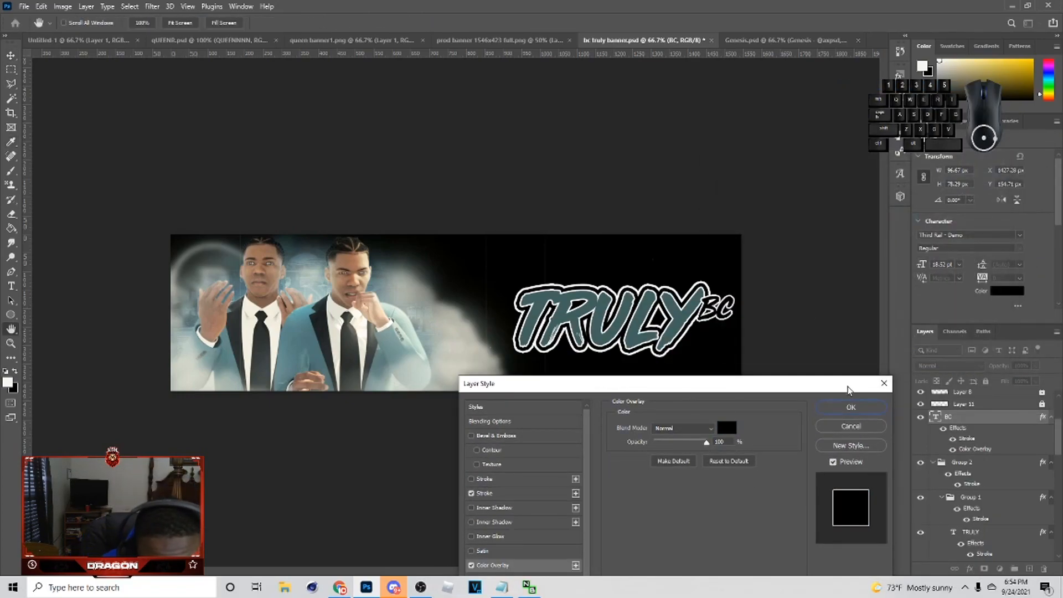
{"action": "left_click", "coordinate": [851, 407]}
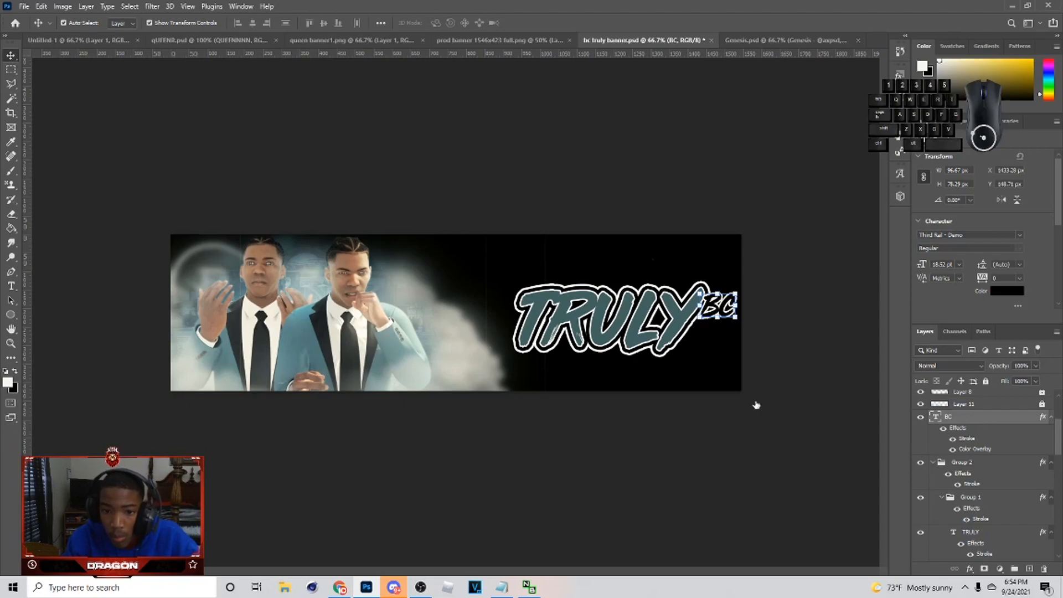
{"action": "left_click", "coordinate": [769, 314]}
{"action": "left_click", "coordinate": [728, 310]}
{"action": "scroll", "coordinate": [964, 436], "scroll_direction": "up", "scroll_amount": 1}
{"action": "scroll", "coordinate": [964, 435], "scroll_direction": "down", "scroll_amount": 1}
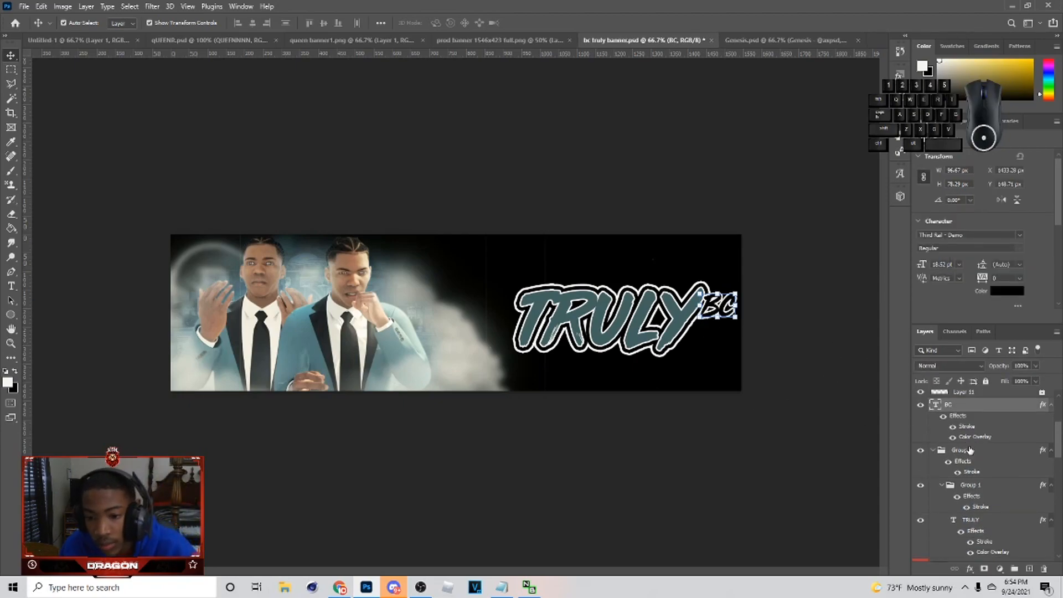
{"action": "left_click", "coordinate": [11, 288]}
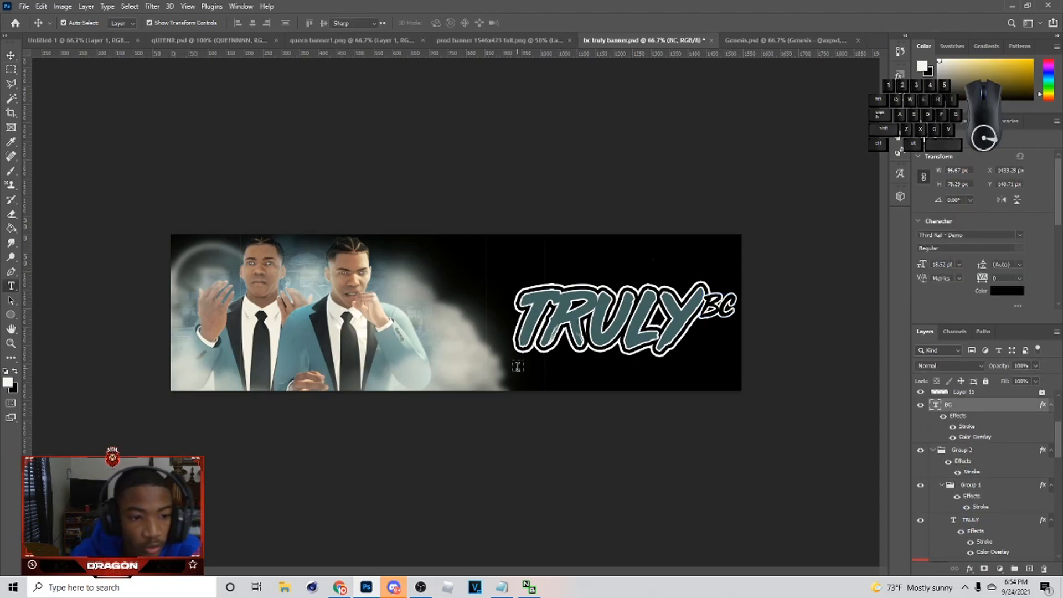
Review the Color Overlay and Stroke settings of the TRULY text layer without changing them
{"action": "left_click", "coordinate": [977, 527]}
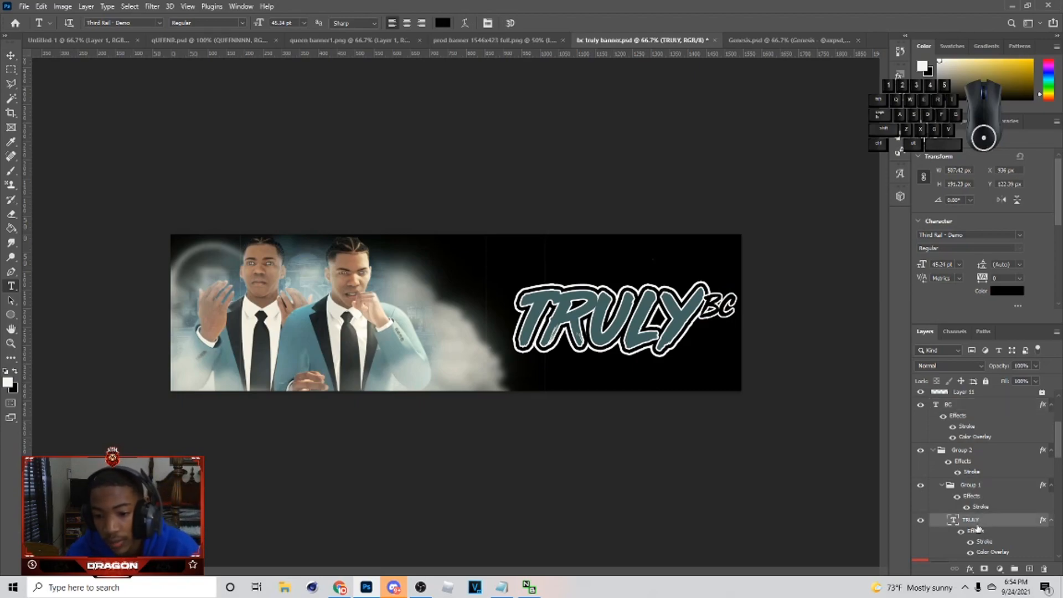
{"action": "right_click", "coordinate": [990, 524]}
{"action": "left_click", "coordinate": [952, 33]}
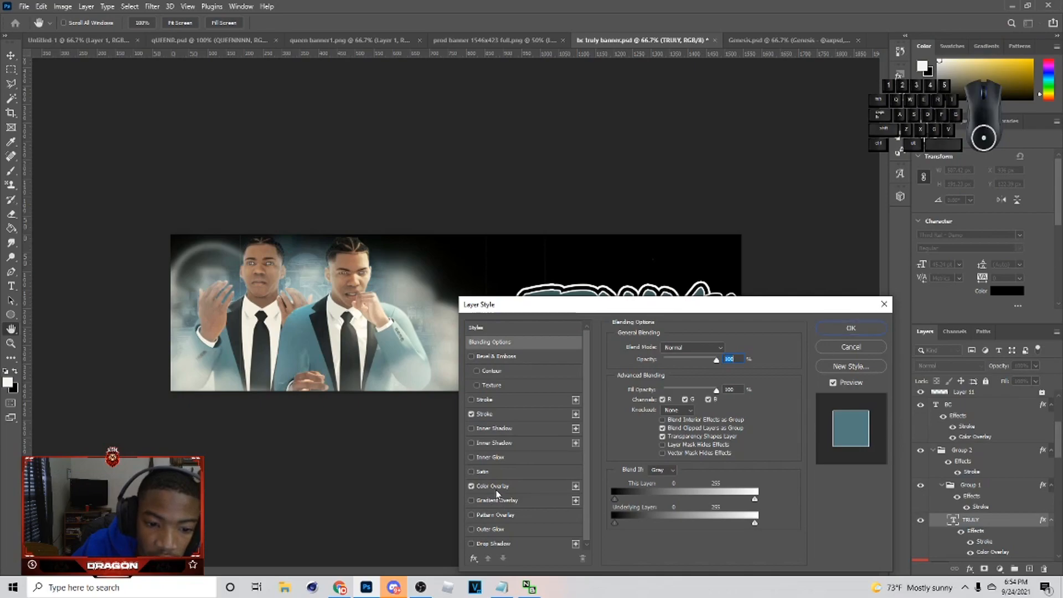
{"action": "left_click", "coordinate": [496, 487]}
{"action": "left_click", "coordinate": [532, 412]}
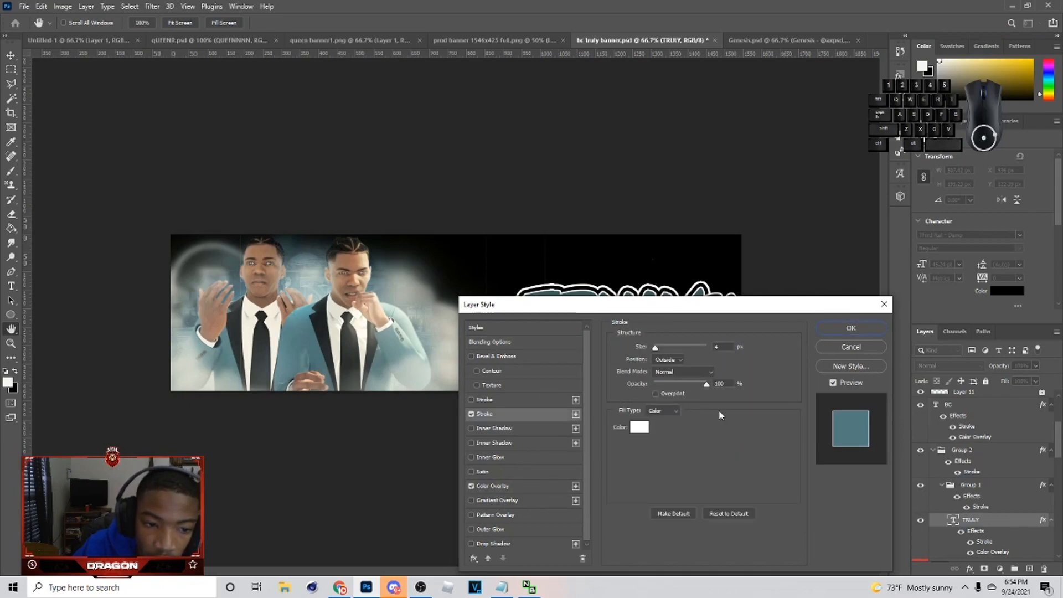
{"action": "left_click", "coordinate": [853, 348]}
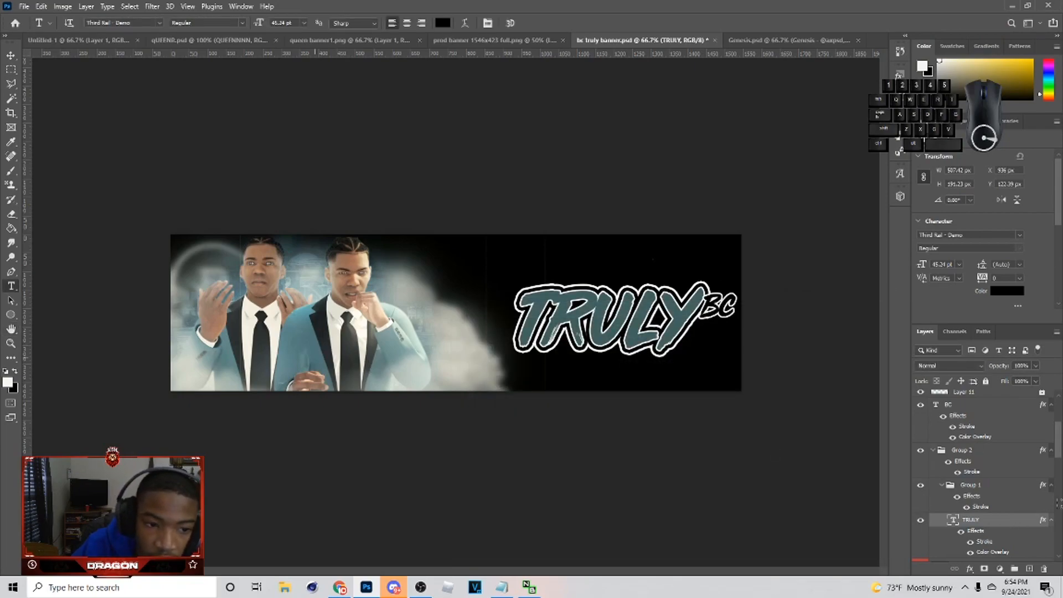
Review the Stroke settings of Group 1 and Group 2, checking each stroke's size and color
{"action": "left_click", "coordinate": [1015, 490]}
{"action": "right_click", "coordinate": [1015, 491]}
{"action": "left_click", "coordinate": [996, 45]}
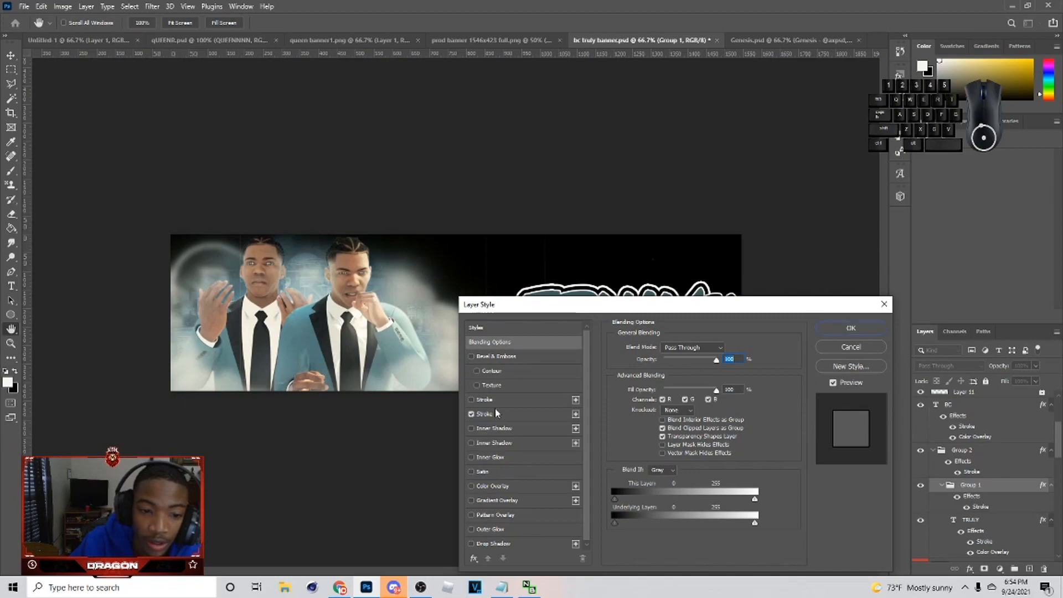
{"action": "left_click", "coordinate": [497, 414]}
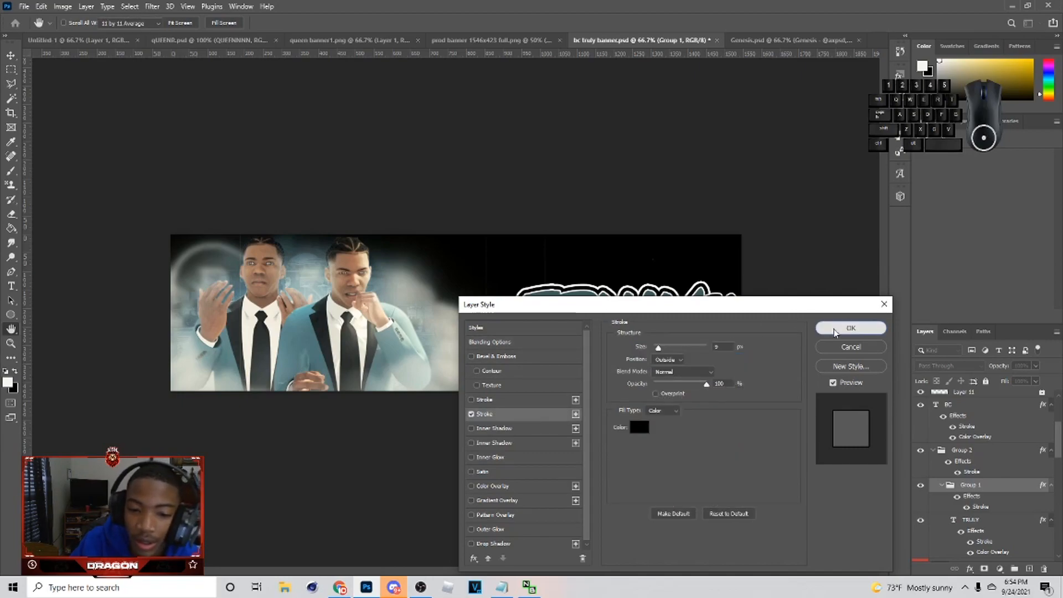
{"action": "left_click", "coordinate": [835, 331]}
{"action": "left_click", "coordinate": [974, 452]}
{"action": "right_click", "coordinate": [974, 451]}
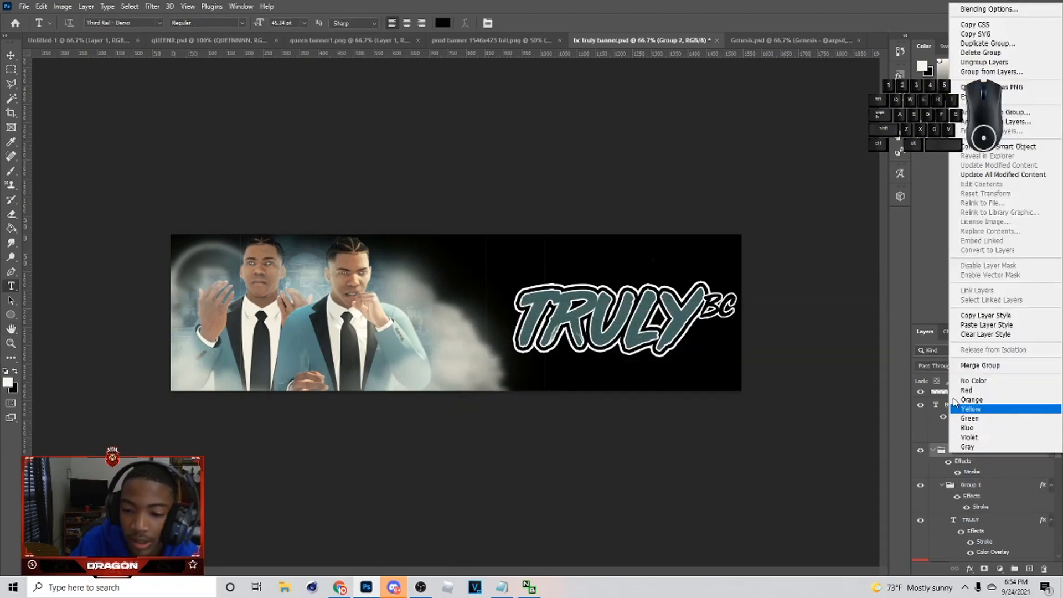
{"action": "left_click", "coordinate": [969, 8]}
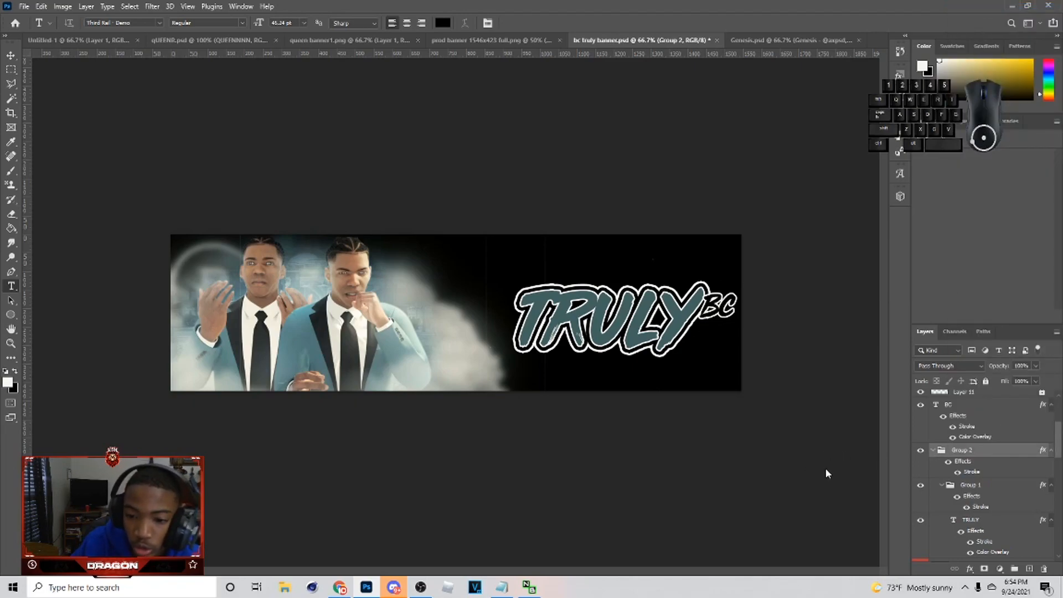
{"action": "left_click", "coordinate": [536, 399]}
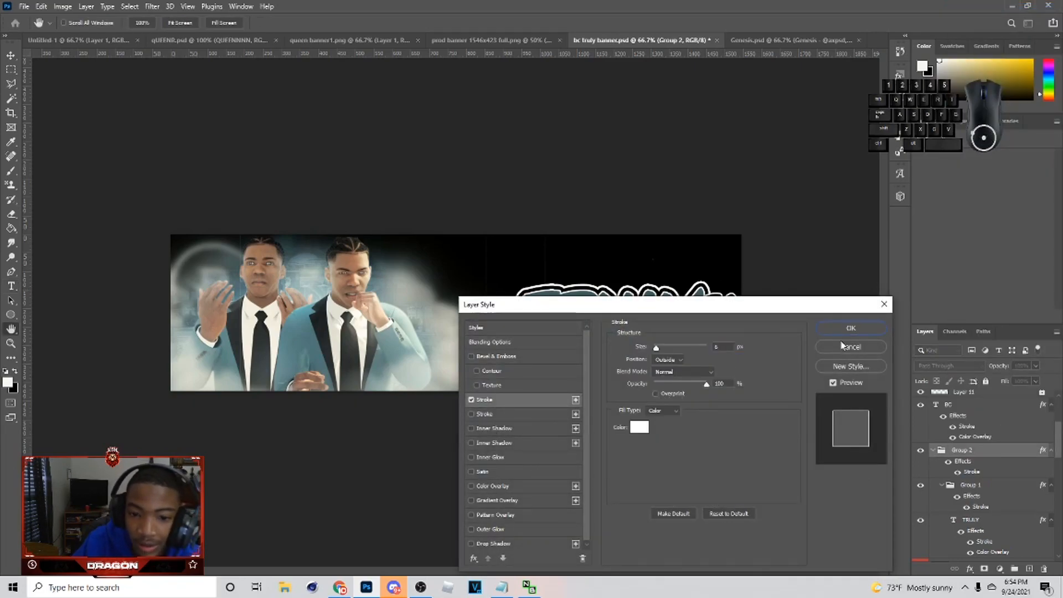
{"action": "left_click", "coordinate": [851, 327]}
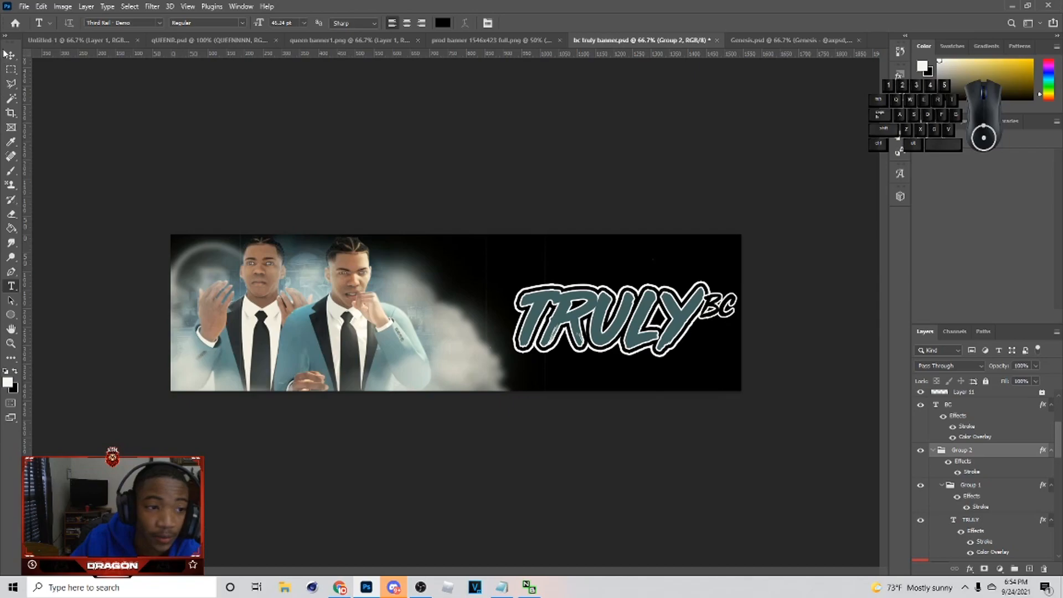
Open the layer style settings of Group 2
{"action": "key", "text": "v"}
{"action": "left_click", "coordinate": [720, 306]}
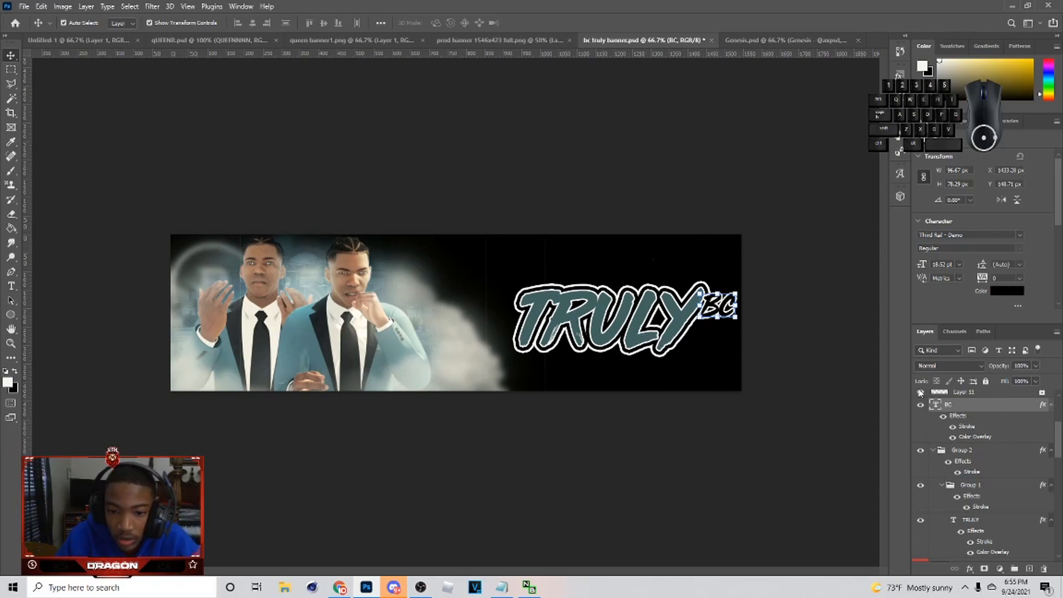
{"action": "right_click", "coordinate": [996, 455]}
{"action": "left_click", "coordinate": [989, 10]}
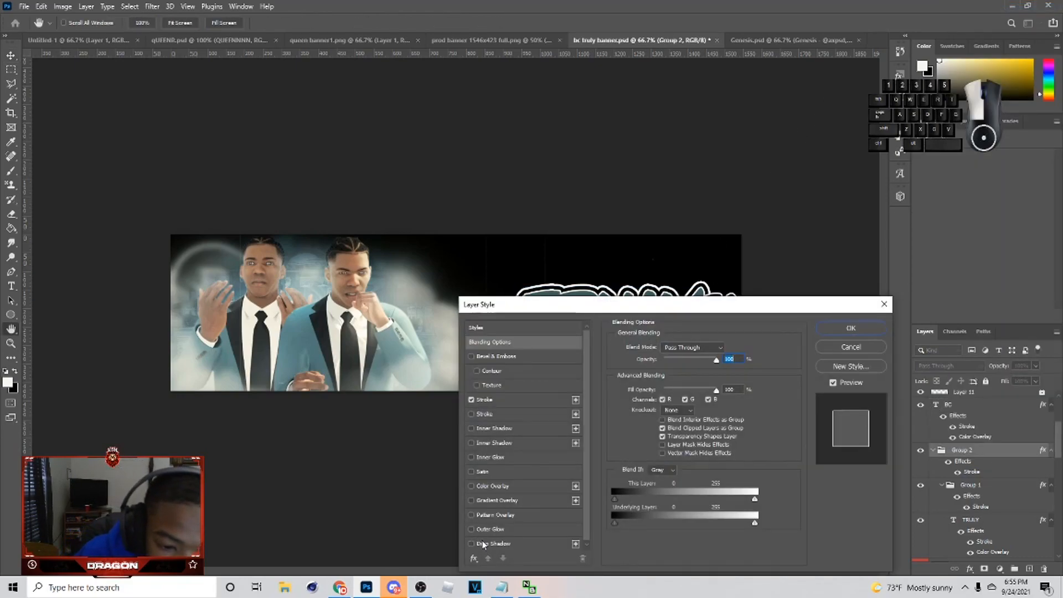
Add a Drop Shadow effect to Group 2 and to the BC text layer
{"action": "left_click", "coordinate": [490, 543]}
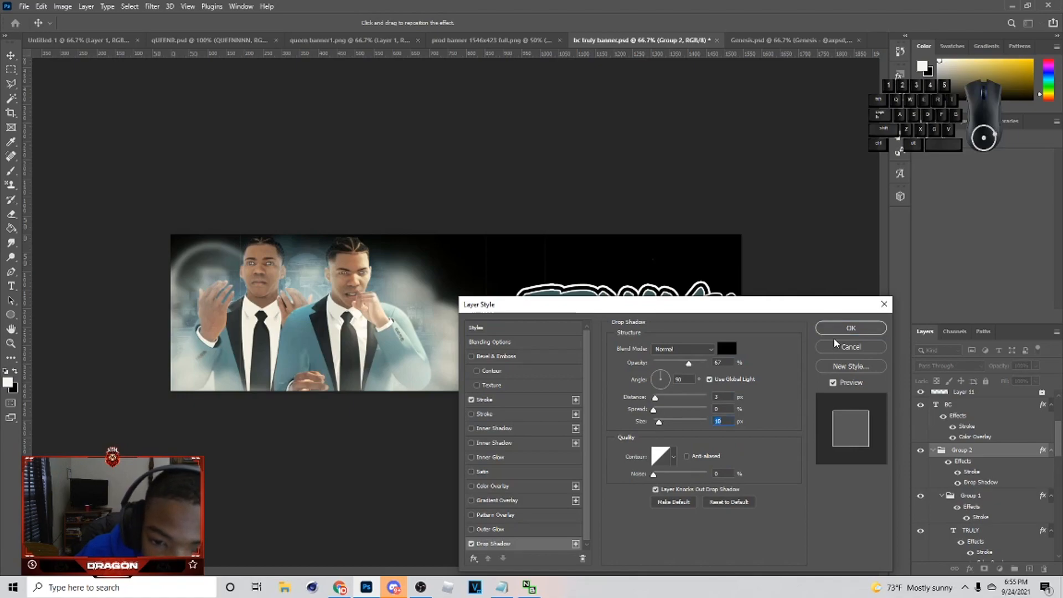
{"action": "left_click", "coordinate": [851, 328]}
{"action": "right_click", "coordinate": [993, 405]}
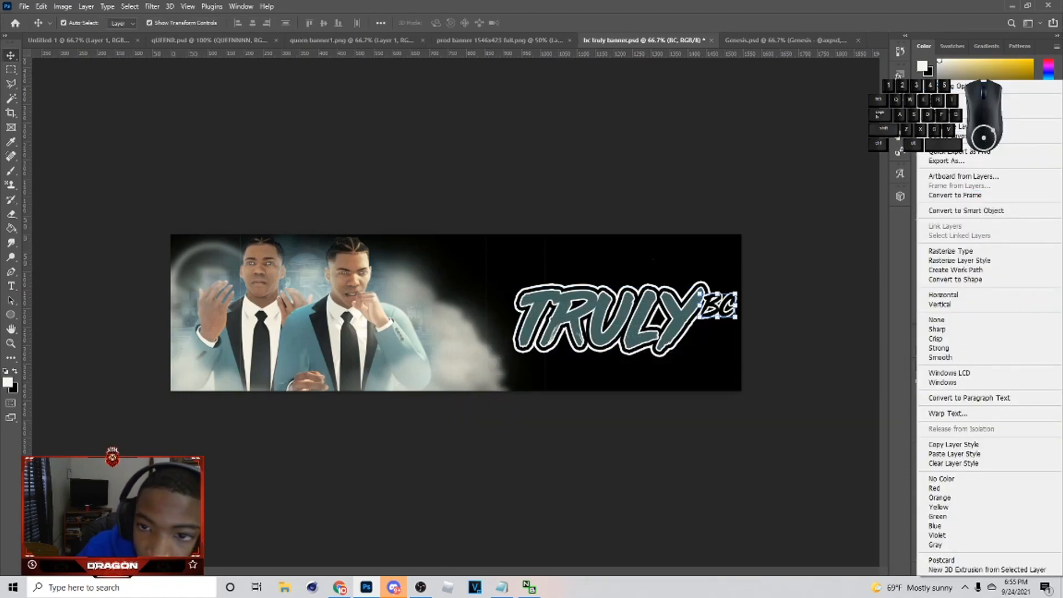
{"action": "left_click", "coordinate": [966, 86]}
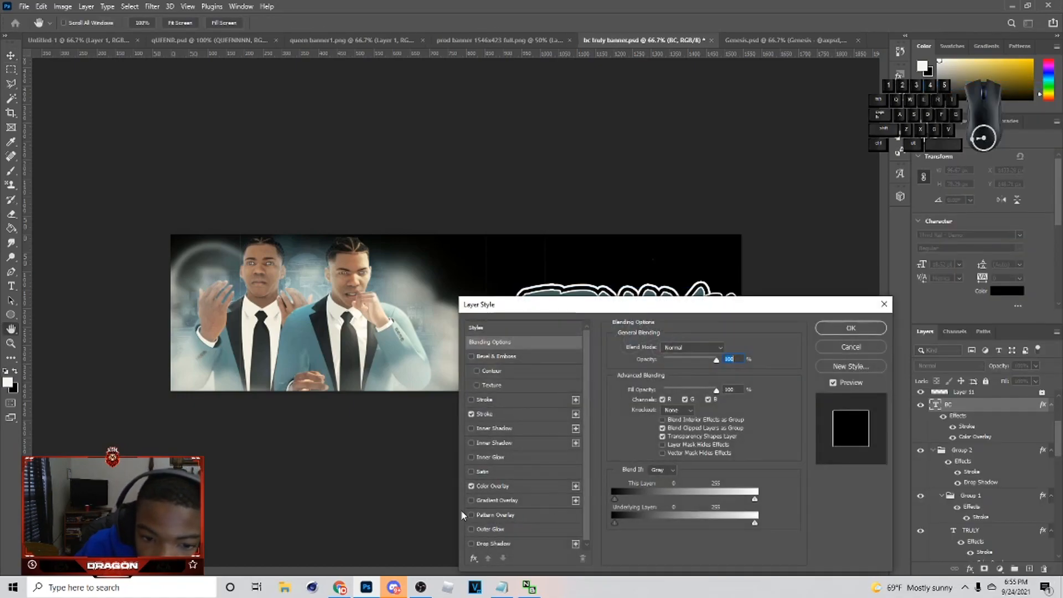
{"action": "left_click", "coordinate": [490, 543]}
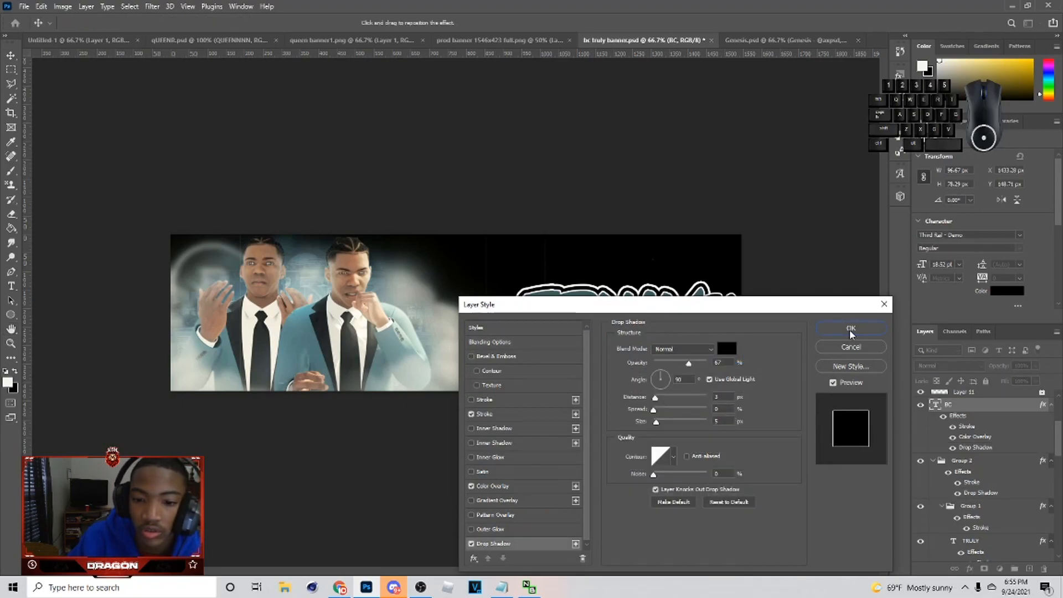
{"action": "left_click", "coordinate": [850, 328]}
{"action": "left_click", "coordinate": [693, 372]}
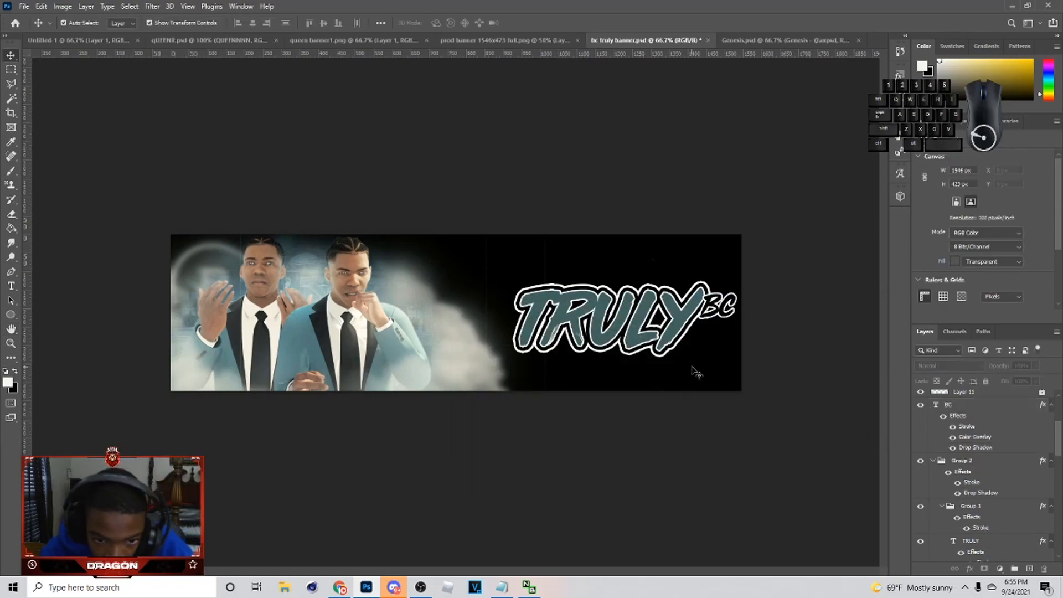
Change the blend mode of the teal colour-fill layer, Layer 5, from Color to Normal
{"action": "scroll", "coordinate": [963, 523], "scroll_direction": "down", "scroll_amount": 3}
{"action": "scroll", "coordinate": [963, 524], "scroll_direction": "down", "scroll_amount": 4}
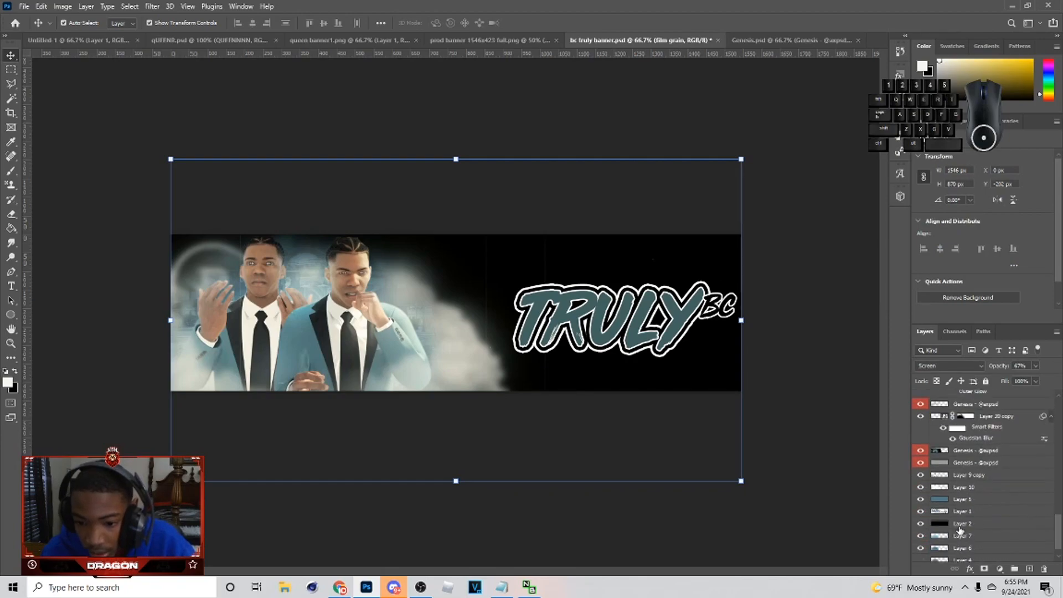
{"action": "left_click", "coordinate": [956, 484]}
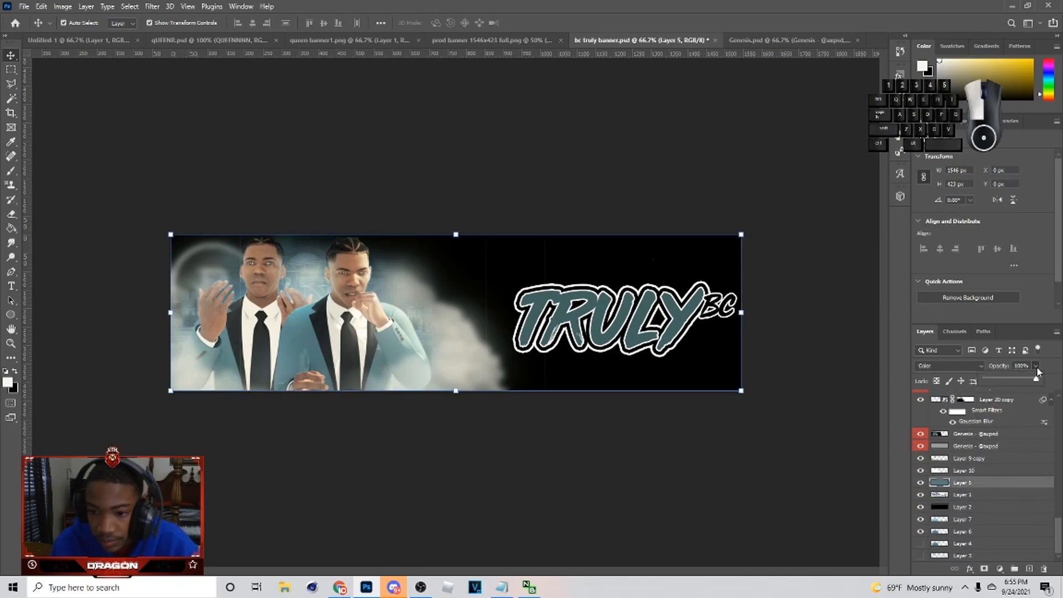
{"action": "left_click", "coordinate": [949, 366]}
{"action": "left_click", "coordinate": [935, 306]}
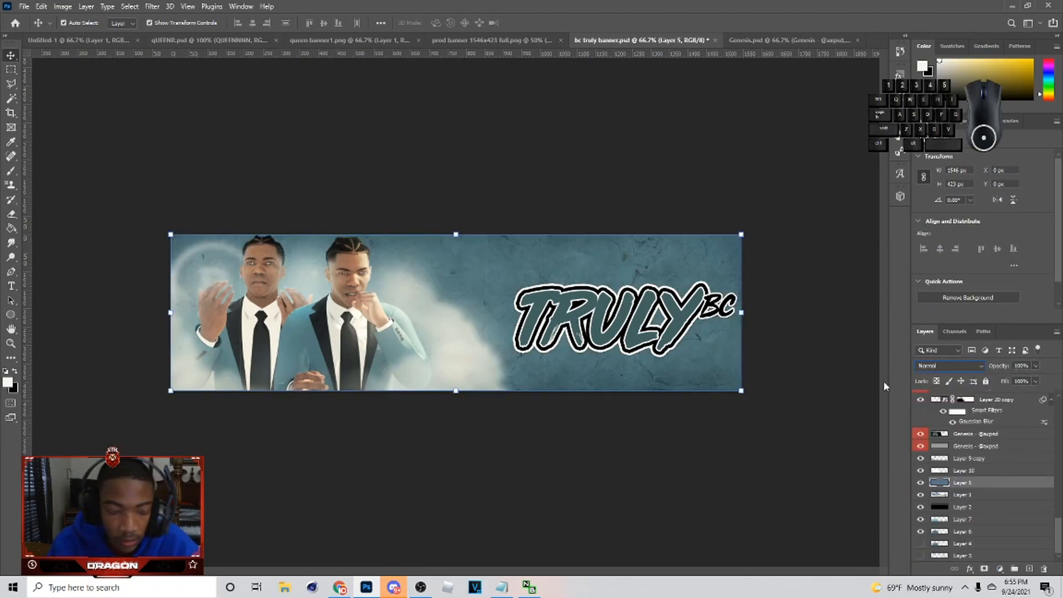
{"action": "key", "text": "alt+f"}
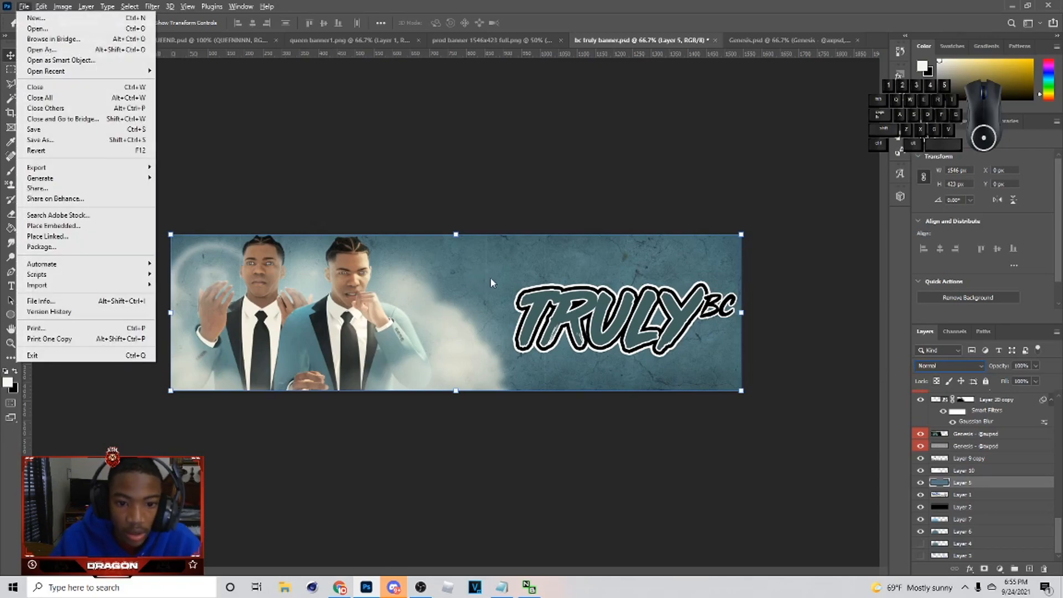
{"action": "left_click", "coordinate": [795, 336]}
{"action": "key", "text": "g"}
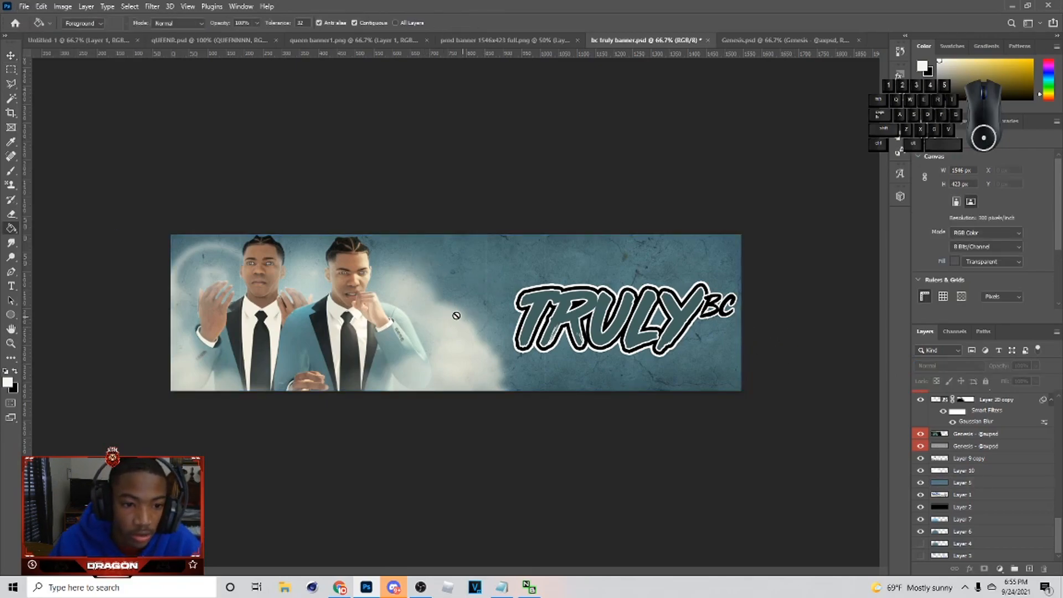
{"action": "left_click", "coordinate": [9, 54]}
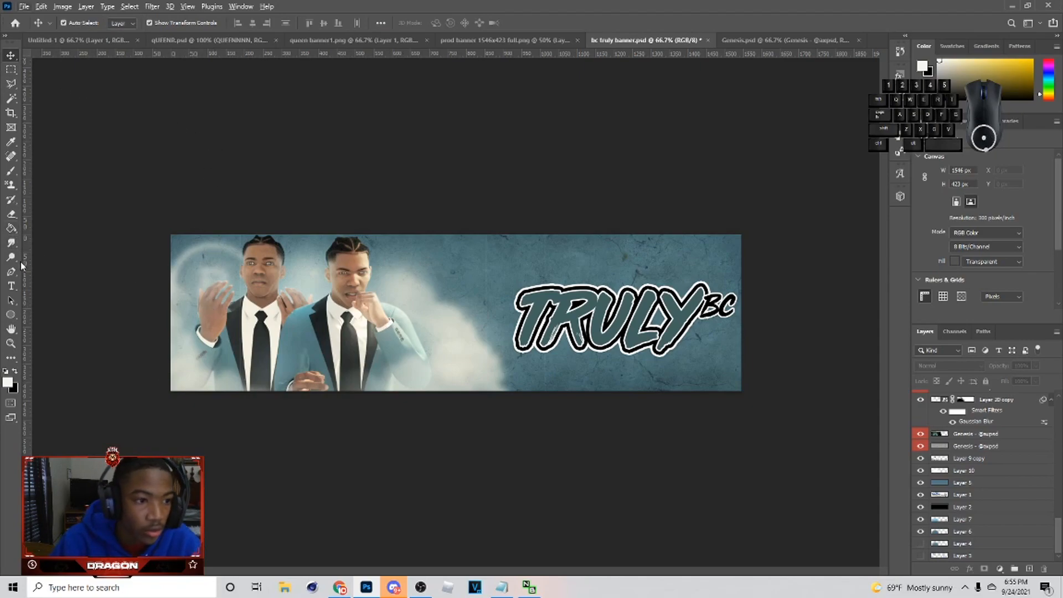
Add a new layer above Layer 5 and sample the teal background as the foreground colour
{"action": "left_click", "coordinate": [10, 230]}
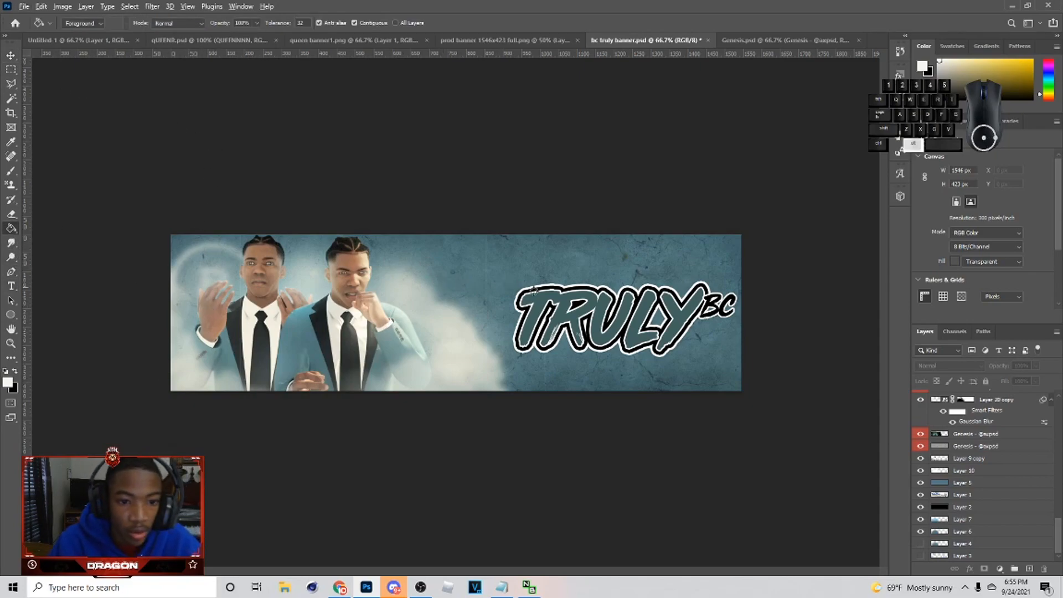
{"action": "scroll", "coordinate": [961, 465], "scroll_direction": "up", "scroll_amount": 3}
{"action": "left_click", "coordinate": [963, 518]}
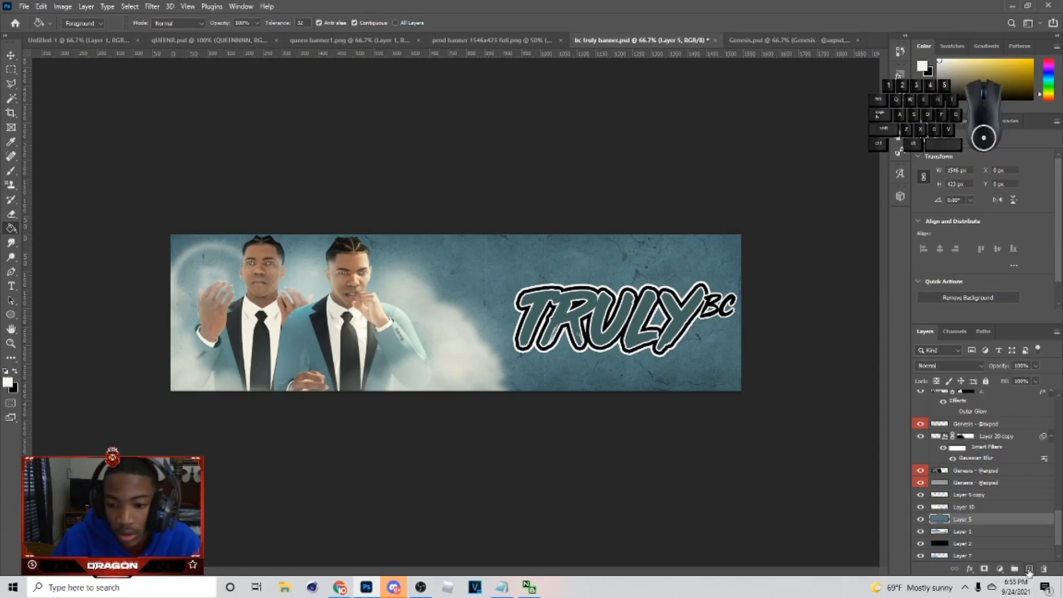
{"action": "left_click", "coordinate": [1028, 570]}
{"action": "left_click", "coordinate": [497, 294], "text": "alt"}
{"action": "key", "text": "v"}
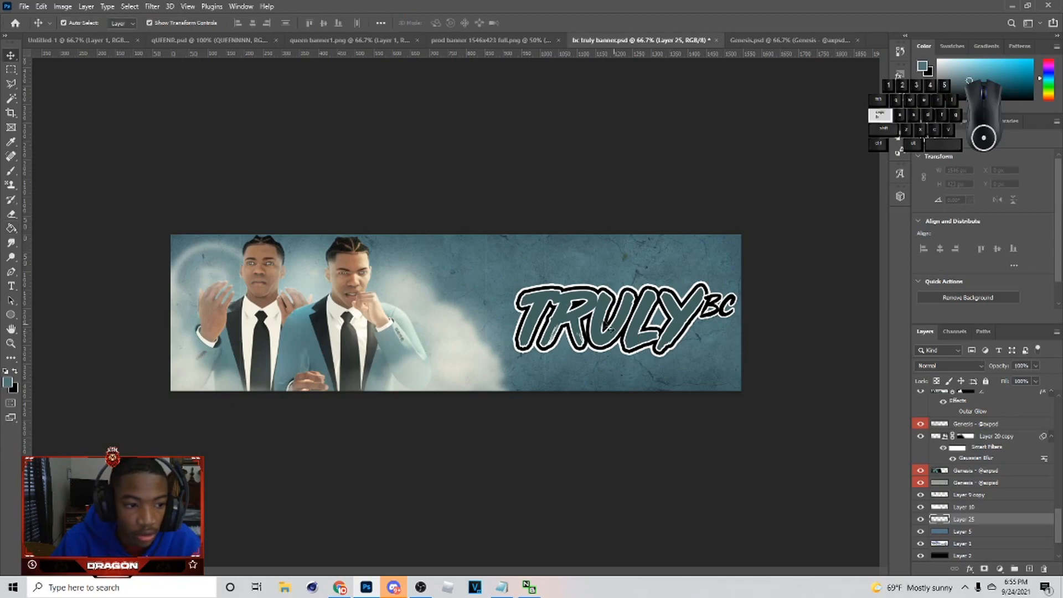
Hide Layer 5 and add a new empty layer directly above Layer 7, beneath the black Layer 2
{"action": "left_click", "coordinate": [921, 532]}
{"action": "scroll", "coordinate": [974, 498], "scroll_direction": "down", "scroll_amount": 3}
{"action": "left_click", "coordinate": [980, 519]}
{"action": "left_click", "coordinate": [1029, 571]}
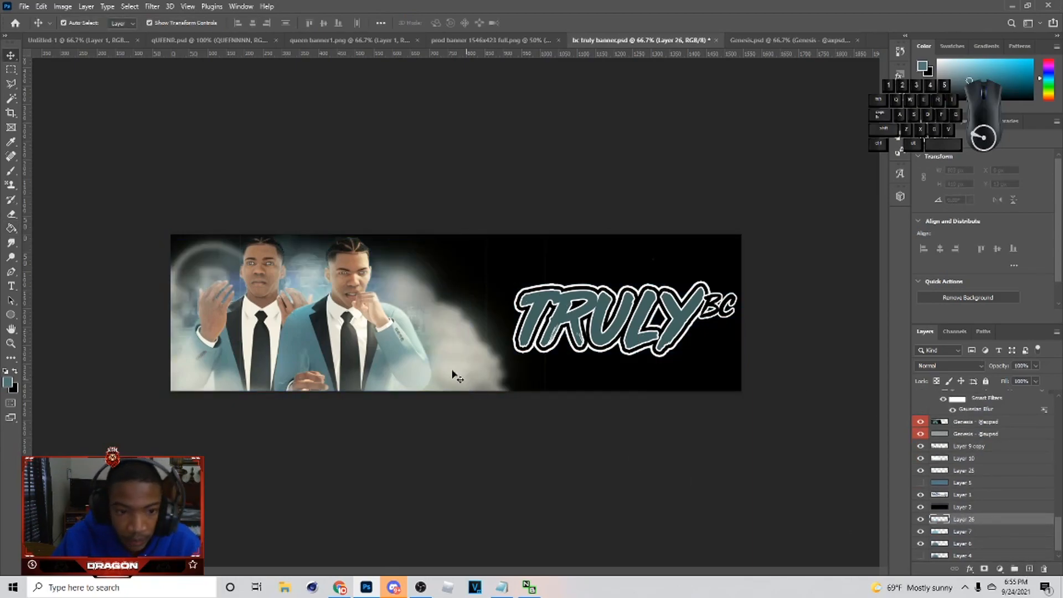
Try painting teal brush strokes on the new layer behind the TRULY text, and undo them
{"action": "key", "text": "b"}
{"action": "key", "text": "Caps_Lock"}
{"action": "left_click_drag", "start_coordinate": [522, 320], "coordinate": [609, 335]}
{"action": "key", "text": "ctrl+z"}
{"action": "left_click_drag", "start_coordinate": [542, 317], "coordinate": [690, 322]}
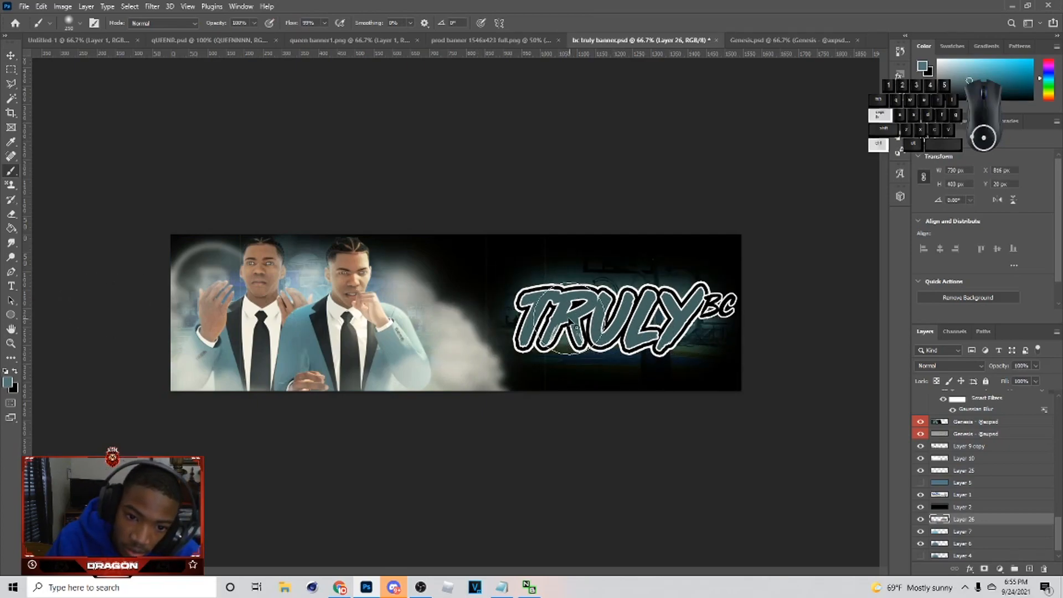
{"action": "left_click_drag", "start_coordinate": [495, 321], "coordinate": [699, 321]}
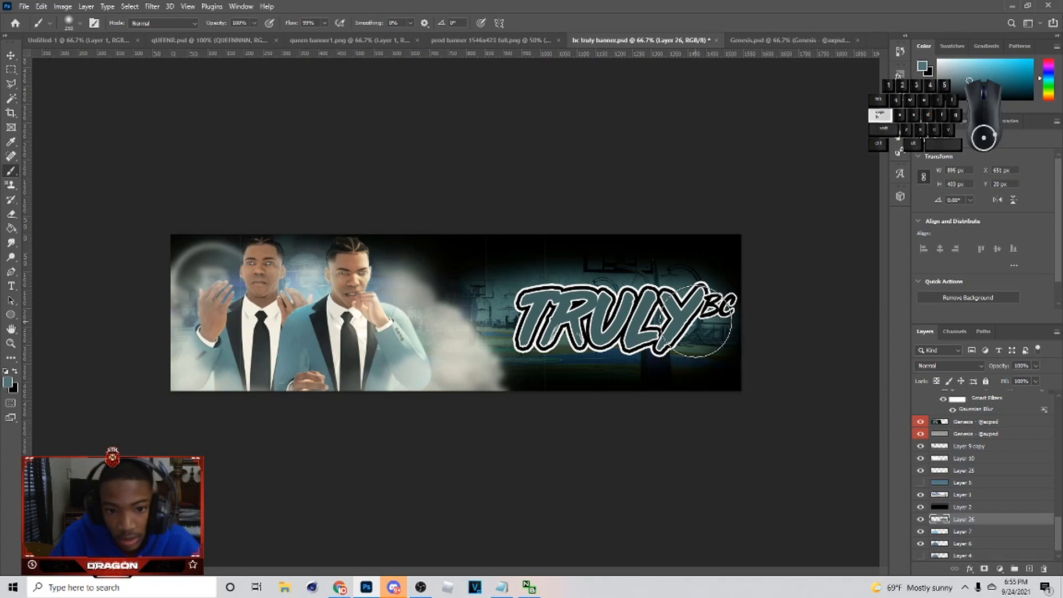
{"action": "left_click_drag", "start_coordinate": [444, 314], "coordinate": [717, 323]}
{"action": "mouse_move", "coordinate": [487, 316]}
{"action": "left_mouse_down"}
{"action": "mouse_move", "coordinate": [538, 307]}
{"action": "mouse_move", "coordinate": [695, 330]}
{"action": "mouse_move", "coordinate": [590, 331]}
{"action": "left_mouse_up"}
{"action": "key", "text": "ctrl+z"}
{"action": "key", "text": "ctrl+z"}
{"action": "key", "text": "ctrl+z"}
{"action": "key", "text": "ctrl+z"}
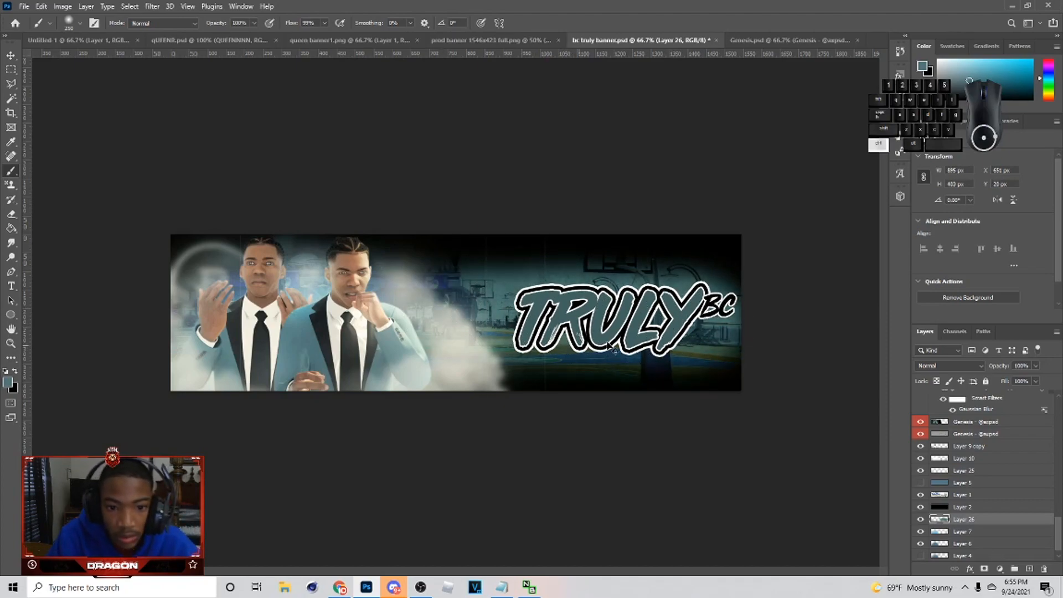
{"action": "key", "text": "ctrl+z"}
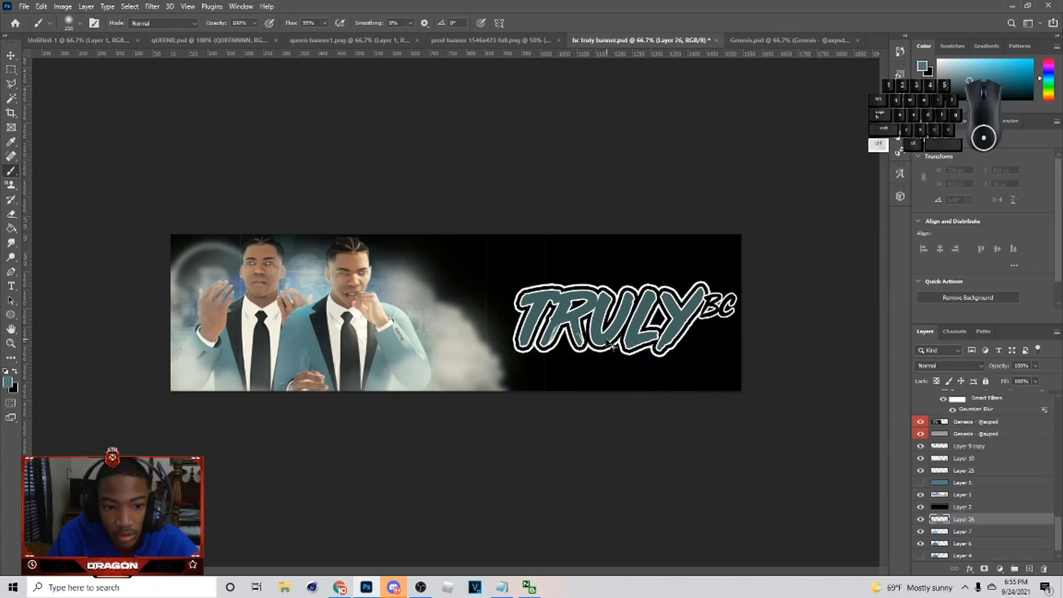
Paint a teal glow behind the TRULY text with a 400 px soft brush and reduce the layer's opacity to 52%
{"action": "key", "text": "bracketright"}
{"action": "key", "text": "bracketright"}
{"action": "mouse_move", "coordinate": [526, 311]}
{"action": "left_mouse_down"}
{"action": "mouse_move", "coordinate": [614, 287]}
{"action": "mouse_move", "coordinate": [685, 318]}
{"action": "left_mouse_up"}
{"action": "left_click", "coordinate": [462, 298]}
{"action": "key", "text": "ctrl+z"}
{"action": "left_click", "coordinate": [483, 326]}
{"action": "left_click", "coordinate": [449, 338]}
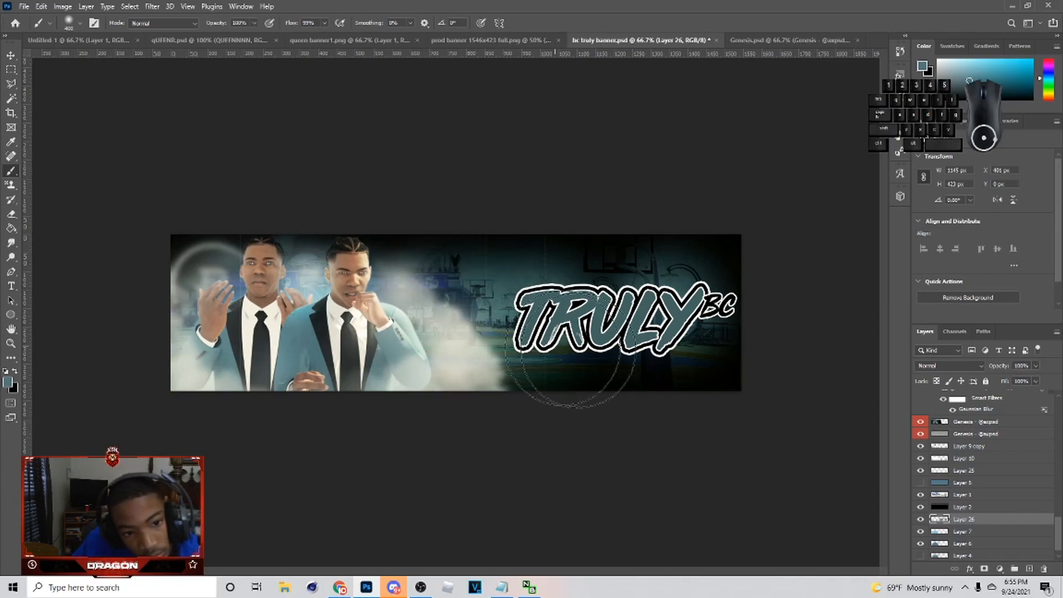
{"action": "left_click_drag", "start_coordinate": [1018, 376], "coordinate": [1008, 380]}
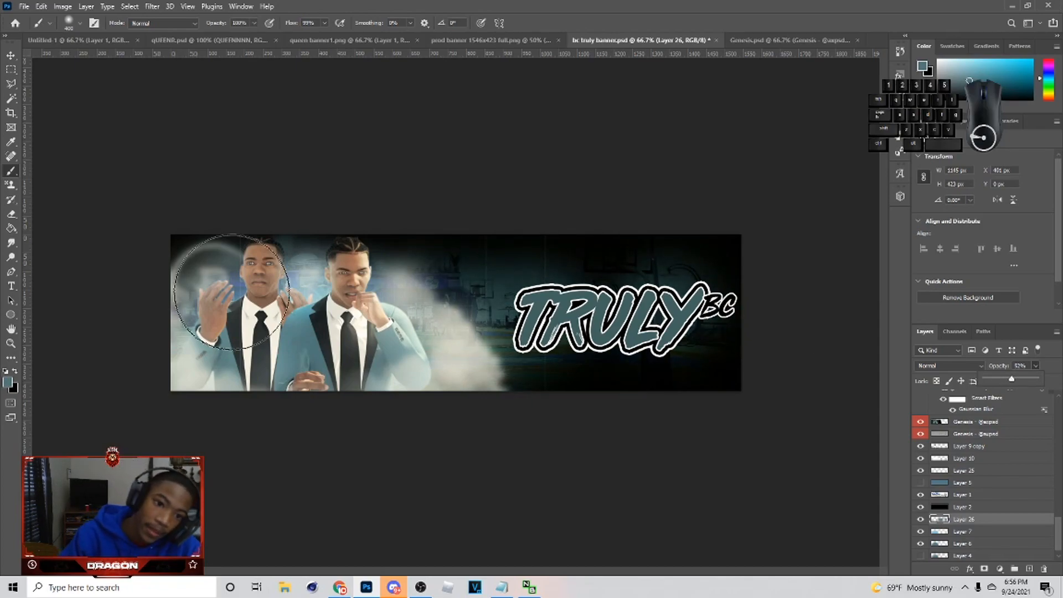
Move the TRULY groups and the BC text together about 38 px to the left
{"action": "left_click", "coordinate": [10, 55]}
{"action": "scroll", "coordinate": [974, 454], "scroll_direction": "up", "scroll_amount": 5}
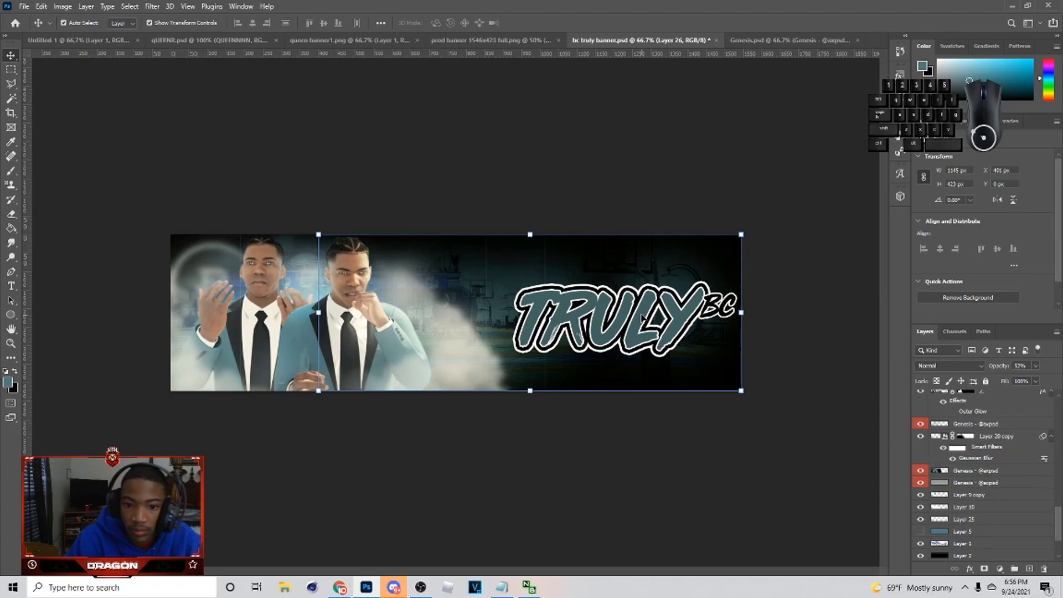
{"action": "left_click", "coordinate": [983, 445]}
{"action": "scroll", "coordinate": [980, 443], "scroll_direction": "up", "scroll_amount": 4}
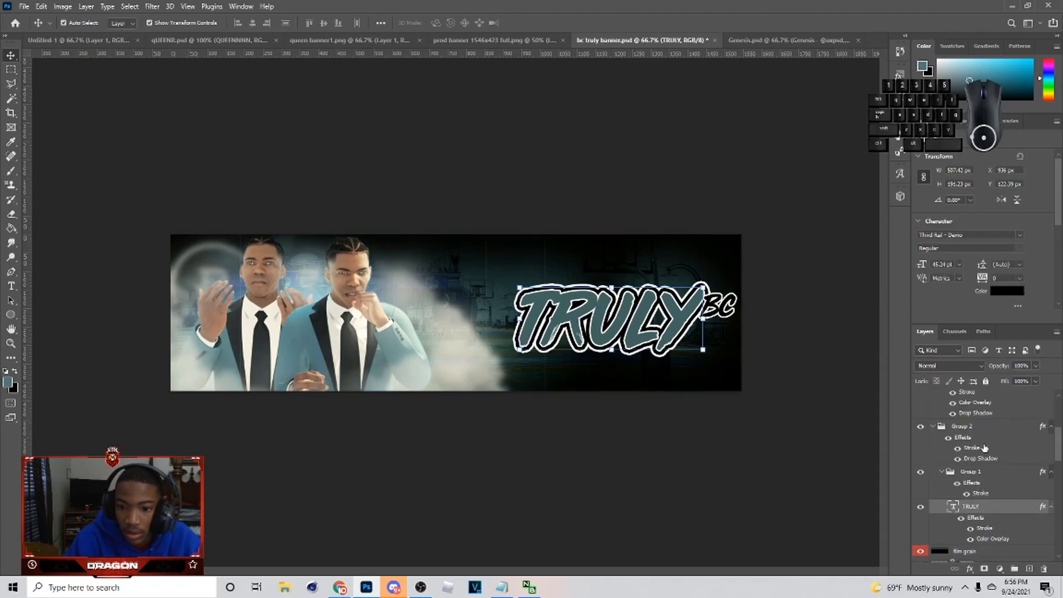
{"action": "left_click", "coordinate": [969, 424], "text": "shift"}
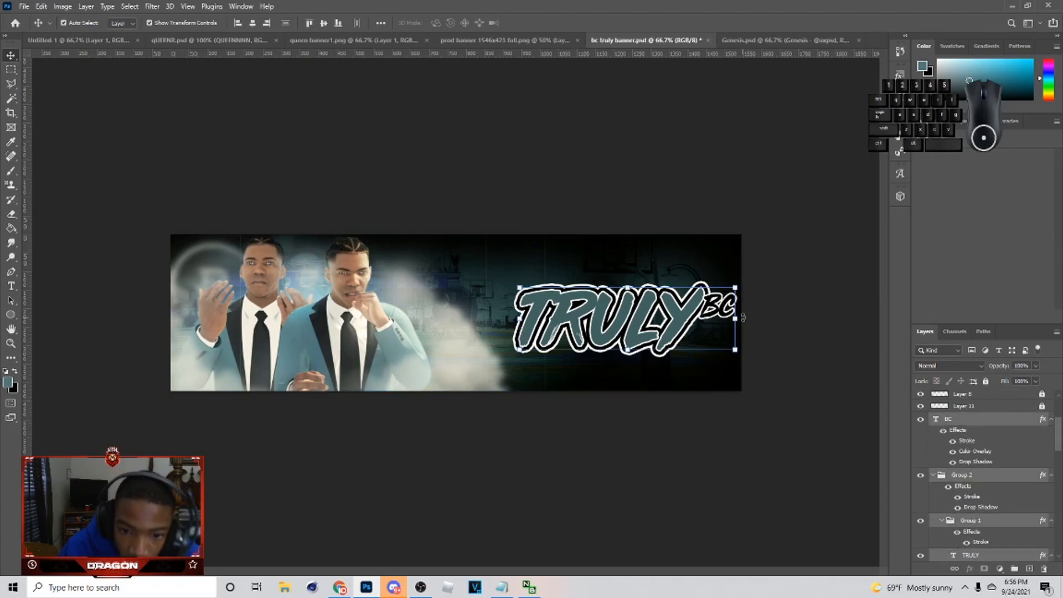
{"action": "left_click_drag", "start_coordinate": [698, 330], "coordinate": [683, 330]}
{"action": "left_click", "coordinate": [550, 24]}
{"action": "left_click", "coordinate": [830, 263]}
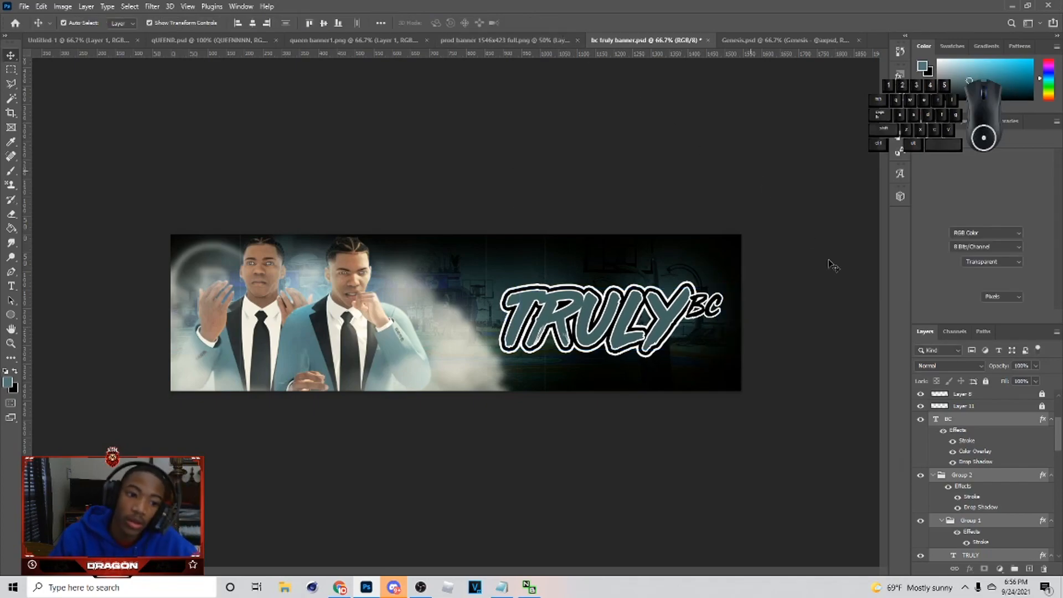
Add a new empty layer directly above the BC text layer
{"action": "scroll", "coordinate": [1029, 515], "scroll_direction": "up", "scroll_amount": 5}
{"action": "scroll", "coordinate": [993, 476], "scroll_direction": "down", "scroll_amount": 2}
{"action": "scroll", "coordinate": [990, 471], "scroll_direction": "up", "scroll_amount": 2}
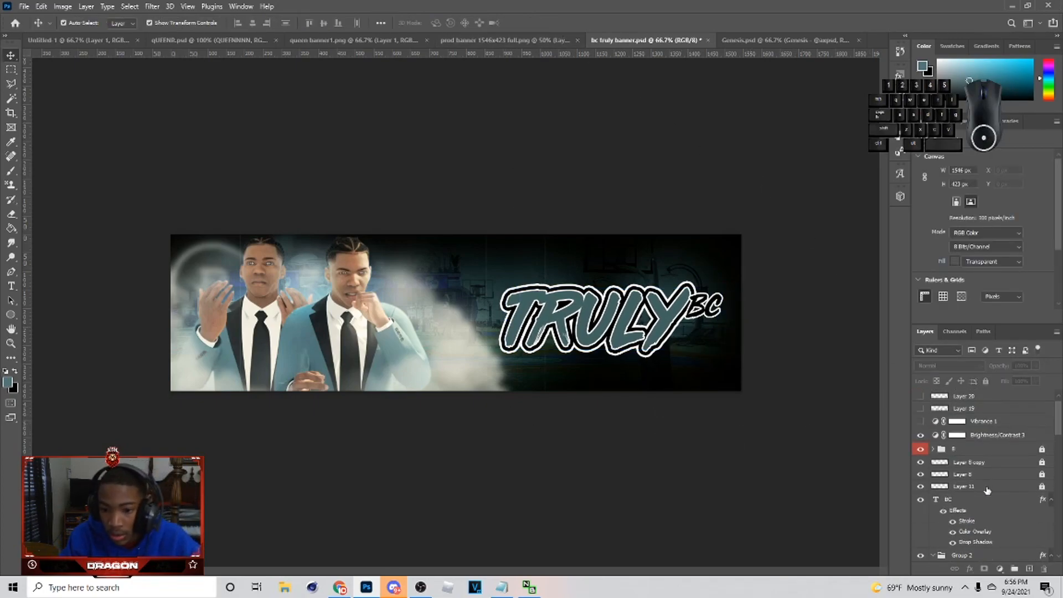
{"action": "scroll", "coordinate": [968, 512], "scroll_direction": "up", "scroll_amount": 1}
{"action": "left_click", "coordinate": [968, 510]}
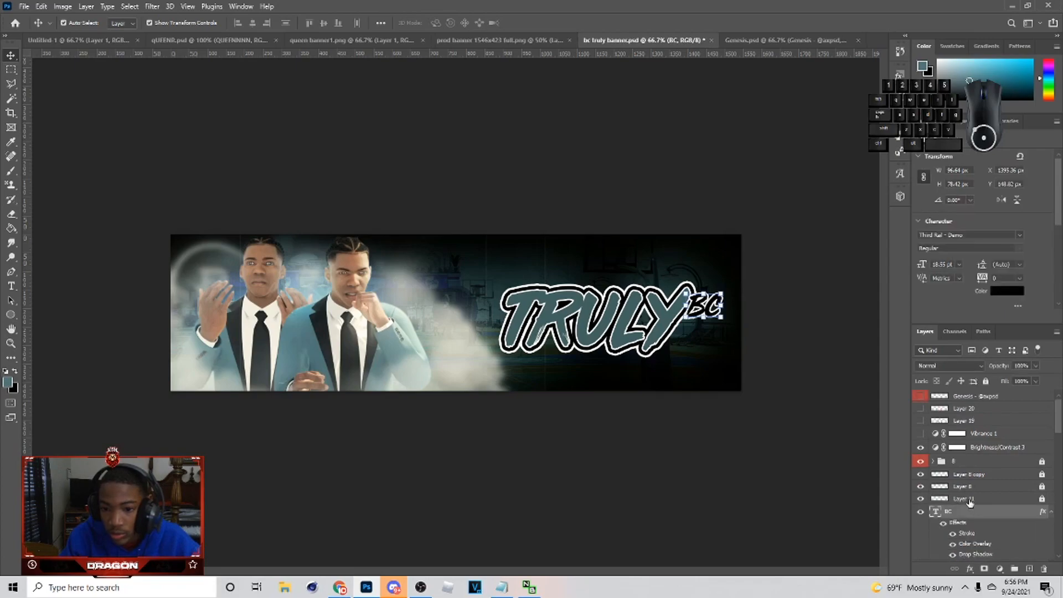
{"action": "left_click", "coordinate": [1029, 568]}
Switch to the Brush tool and set the foreground colour to white, ffffff
{"action": "key", "text": "b"}
{"action": "left_click", "coordinate": [8, 382]}
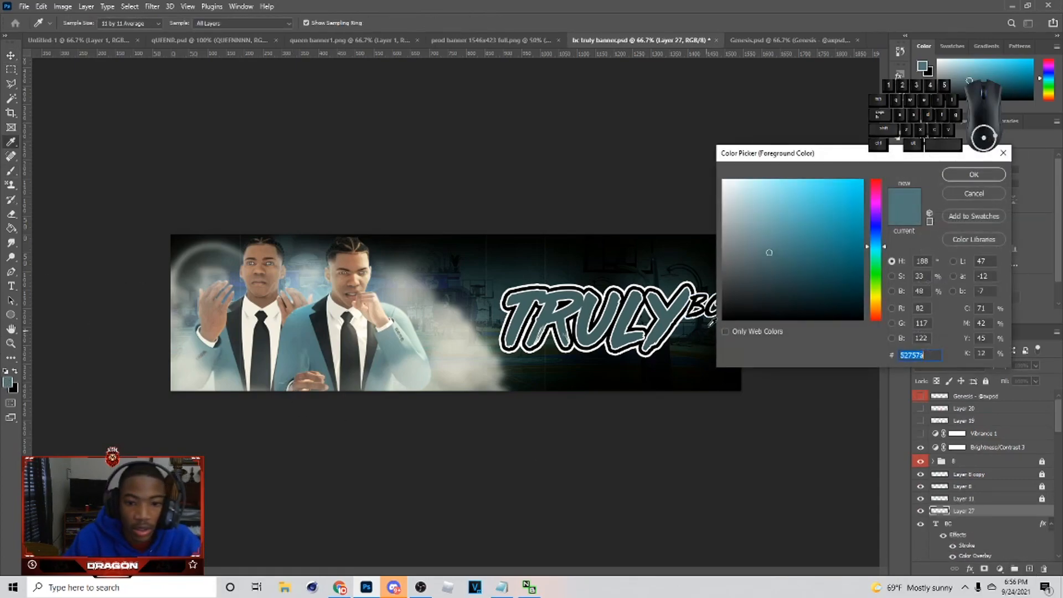
{"action": "key", "text": "Return"}
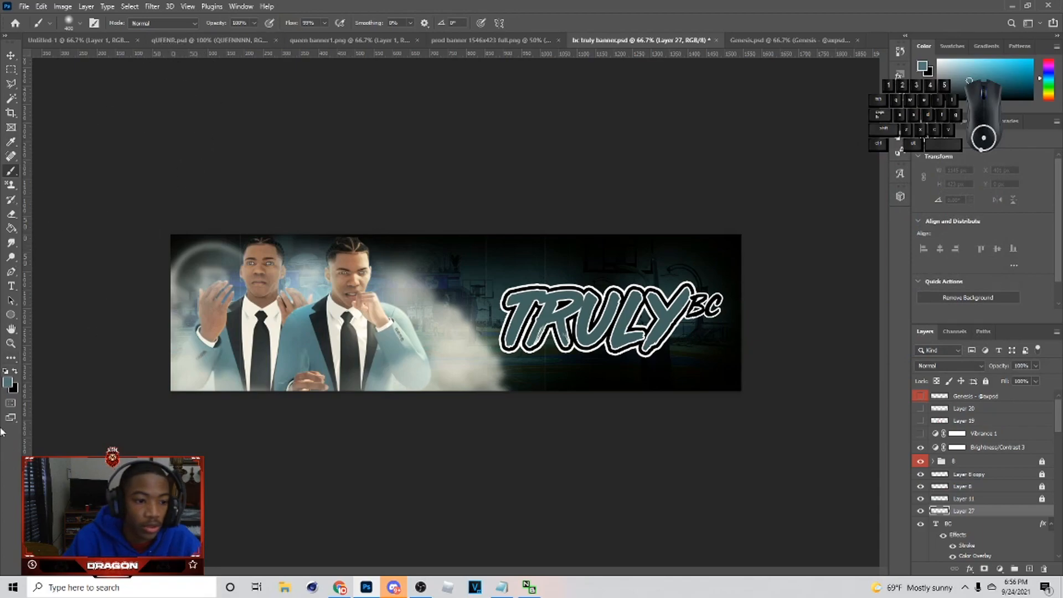
{"action": "left_click", "coordinate": [8, 382]}
{"action": "left_click", "coordinate": [957, 195]}
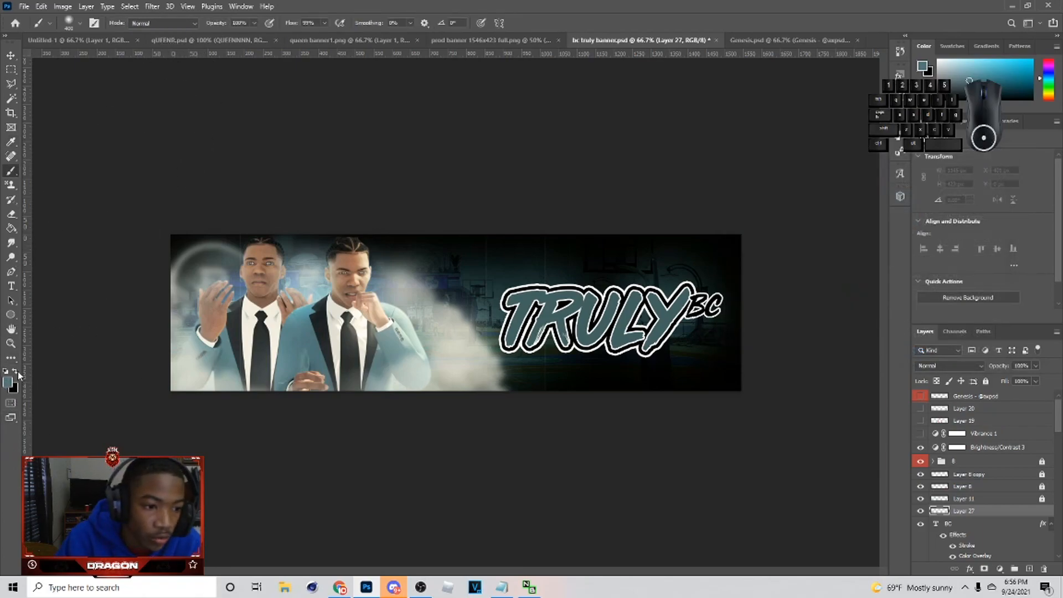
{"action": "left_click", "coordinate": [8, 382]}
{"action": "type", "text": "ffffff"}
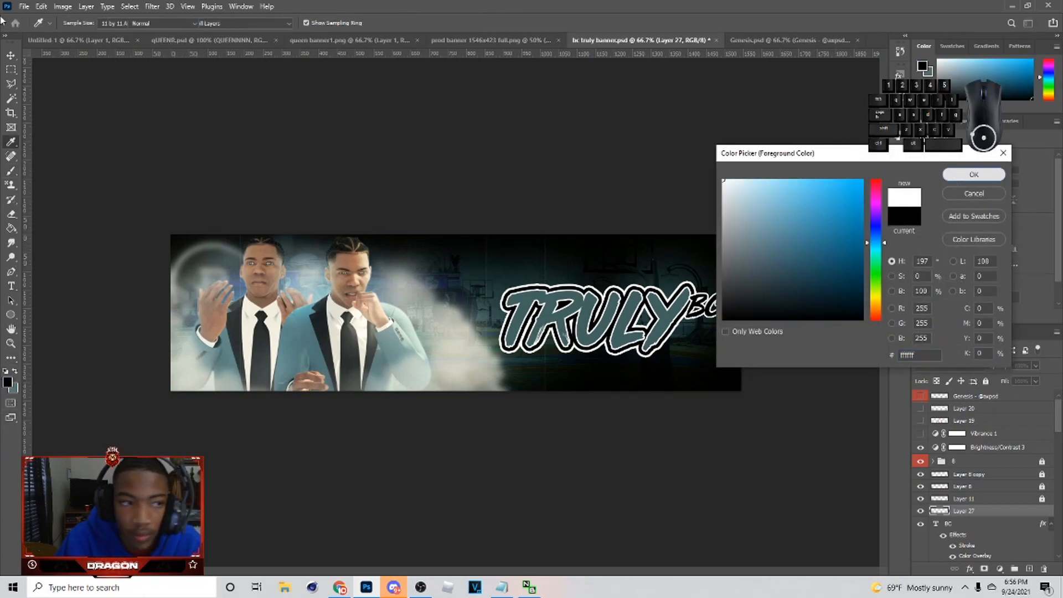
{"action": "key", "text": "Return"}
Paint white clouds along the banner's edges with the cloud brush at 400 px
{"action": "left_click", "coordinate": [79, 24]}
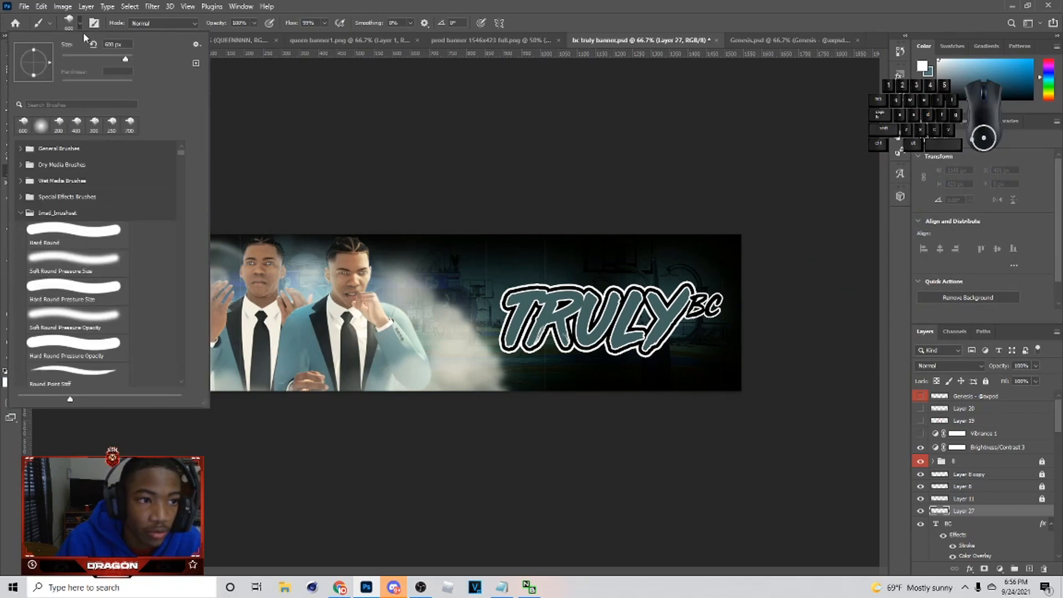
{"action": "left_click", "coordinate": [94, 23]}
{"action": "key", "text": "bracketleft"}
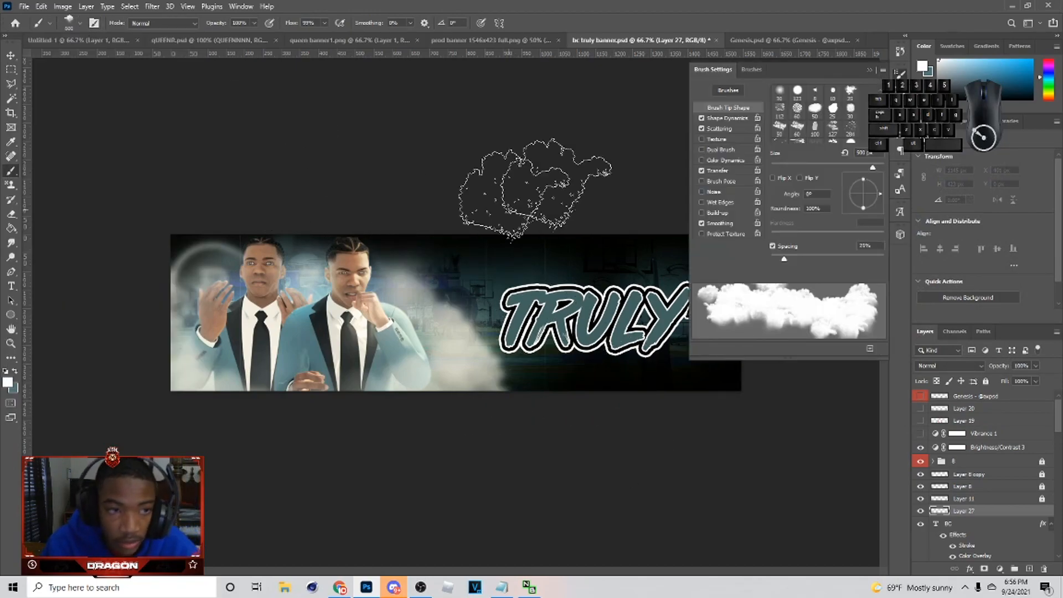
{"action": "left_click", "coordinate": [869, 70]}
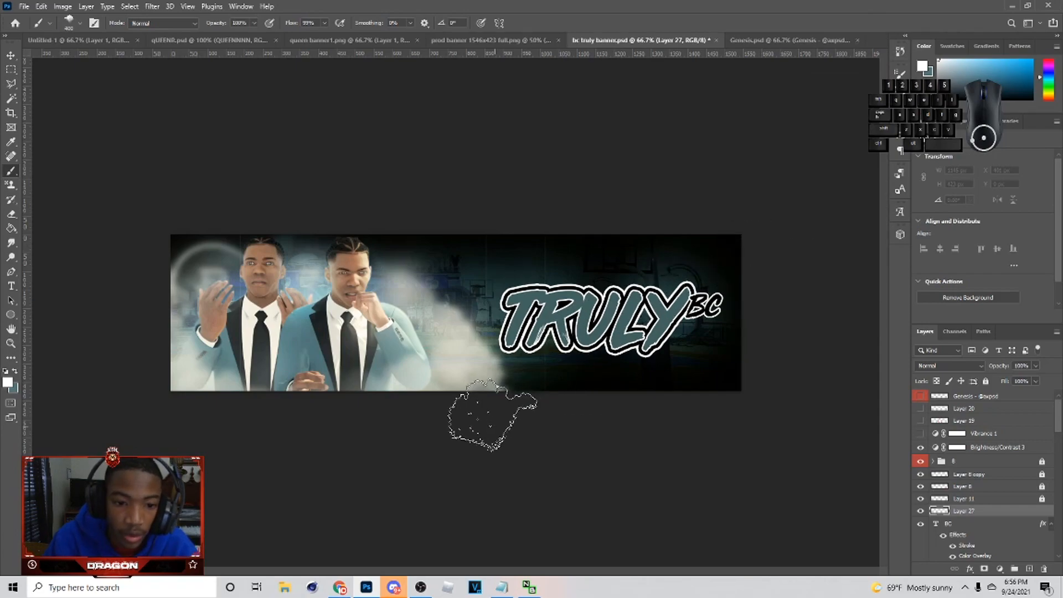
{"action": "left_click_drag", "start_coordinate": [487, 419], "coordinate": [746, 423]}
{"action": "key", "text": "ctrl+z"}
{"action": "mouse_move", "coordinate": [478, 448]}
{"action": "left_mouse_down"}
{"action": "mouse_move", "coordinate": [703, 446]}
{"action": "mouse_move", "coordinate": [795, 418]}
{"action": "mouse_move", "coordinate": [846, 309]}
{"action": "mouse_move", "coordinate": [825, 222]}
{"action": "mouse_move", "coordinate": [789, 149]}
{"action": "mouse_move", "coordinate": [802, 254]}
{"action": "mouse_move", "coordinate": [845, 357]}
{"action": "mouse_move", "coordinate": [816, 184]}
{"action": "mouse_move", "coordinate": [699, 187]}
{"action": "mouse_move", "coordinate": [562, 162]}
{"action": "mouse_move", "coordinate": [430, 177]}
{"action": "mouse_move", "coordinate": [233, 156]}
{"action": "mouse_move", "coordinate": [122, 170]}
{"action": "mouse_move", "coordinate": [106, 192]}
{"action": "mouse_move", "coordinate": [341, 165]}
{"action": "mouse_move", "coordinate": [668, 169]}
{"action": "mouse_move", "coordinate": [694, 208]}
{"action": "mouse_move", "coordinate": [491, 471]}
{"action": "mouse_move", "coordinate": [453, 455]}
{"action": "mouse_move", "coordinate": [212, 456]}
{"action": "left_mouse_up"}
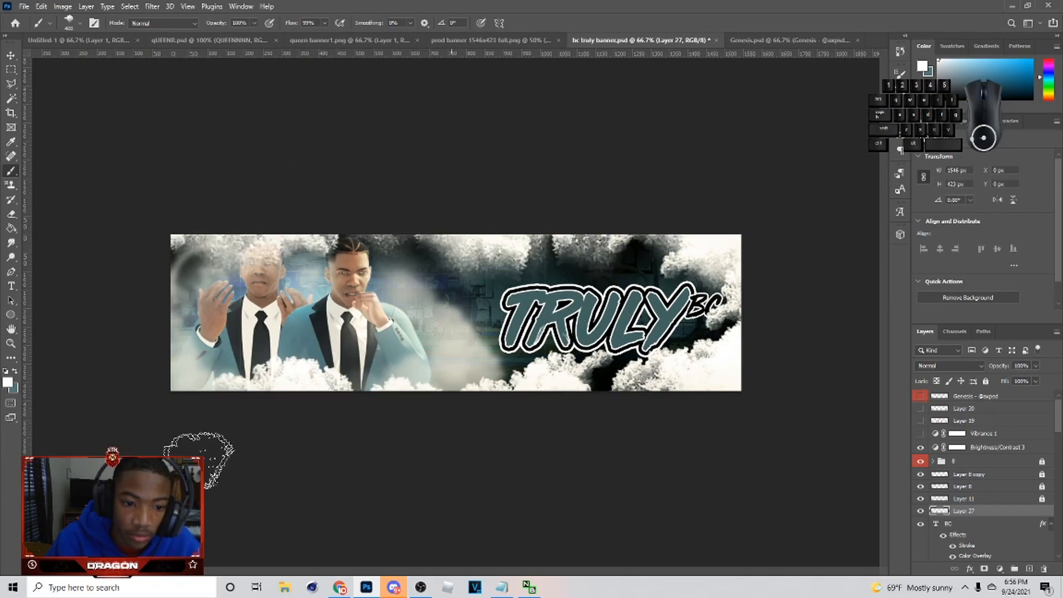
Convert the painted cloud layer, Layer 27, to a smart object
{"action": "left_click", "coordinate": [11, 55]}
{"action": "left_click", "coordinate": [152, 6]}
{"action": "mouse_move", "coordinate": [166, 148]}
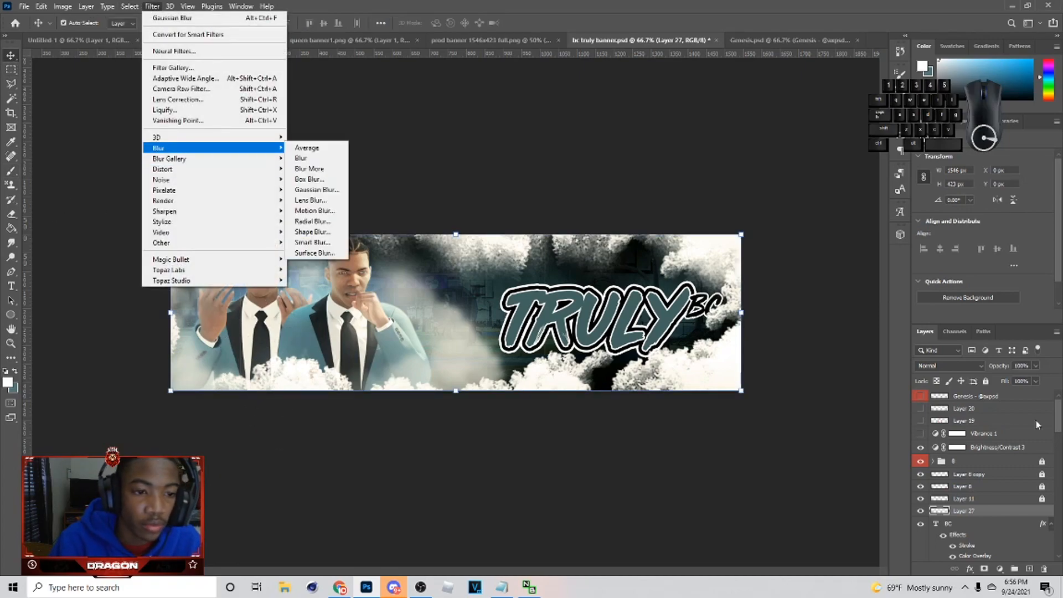
{"action": "left_click", "coordinate": [992, 517]}
{"action": "right_click", "coordinate": [992, 515]}
{"action": "left_click", "coordinate": [994, 191]}
Apply a Gaussian Blur with a radius of 11.1 pixels to the cloud layer
{"action": "left_click", "coordinate": [152, 7]}
{"action": "mouse_move", "coordinate": [166, 148]}
{"action": "left_click", "coordinate": [324, 195]}
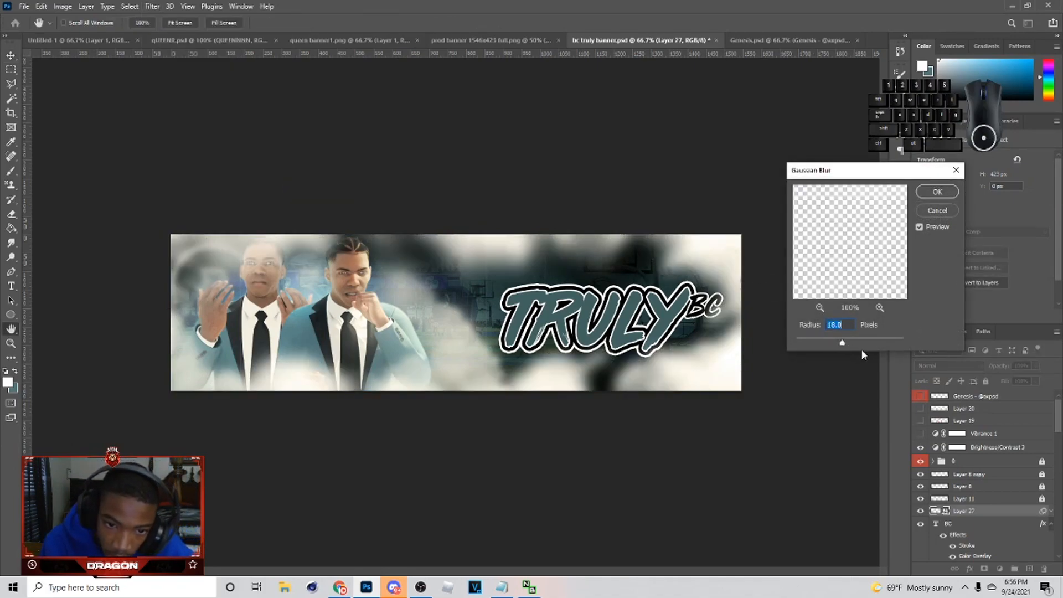
{"action": "left_click_drag", "start_coordinate": [842, 342], "coordinate": [832, 343]}
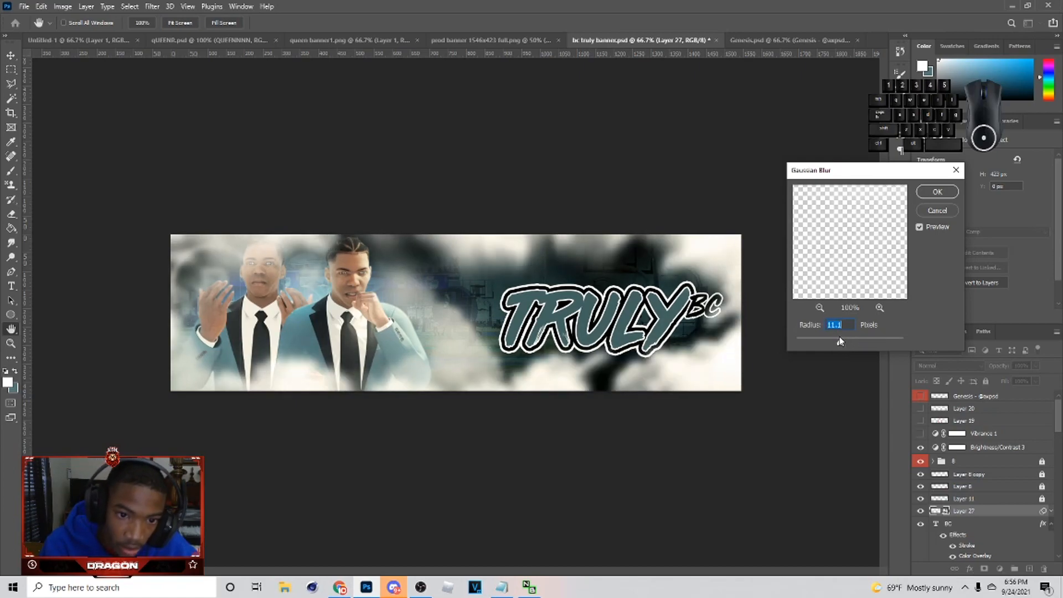
{"action": "left_click", "coordinate": [936, 192]}
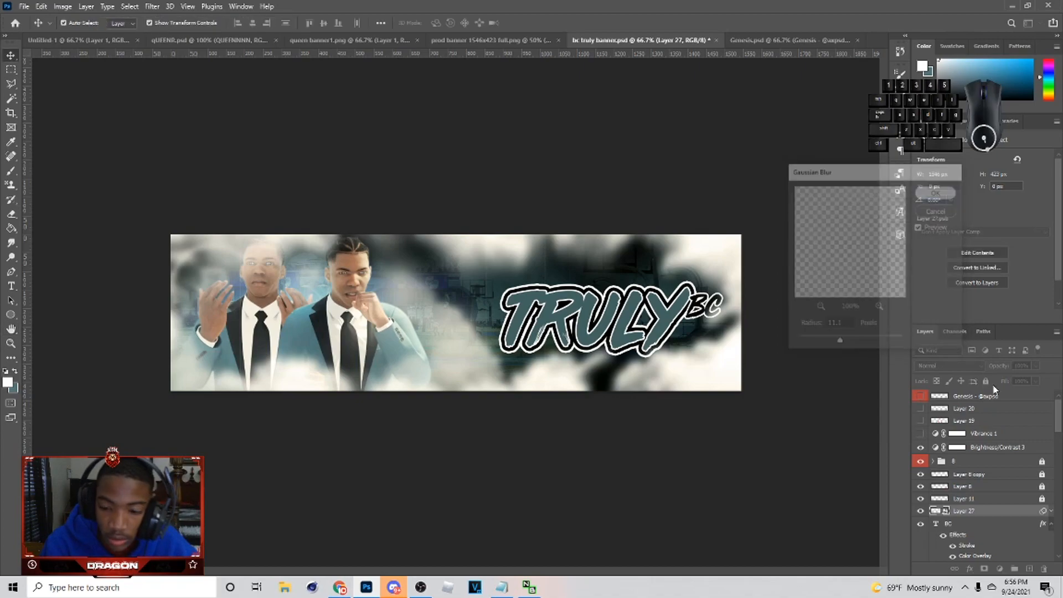
Add a mask to the cloud layer and paint it black with a soft 400 px brush over the two figures and around the text
{"action": "left_click", "coordinate": [983, 570]}
{"action": "key", "text": "b"}
{"action": "key", "text": "x"}
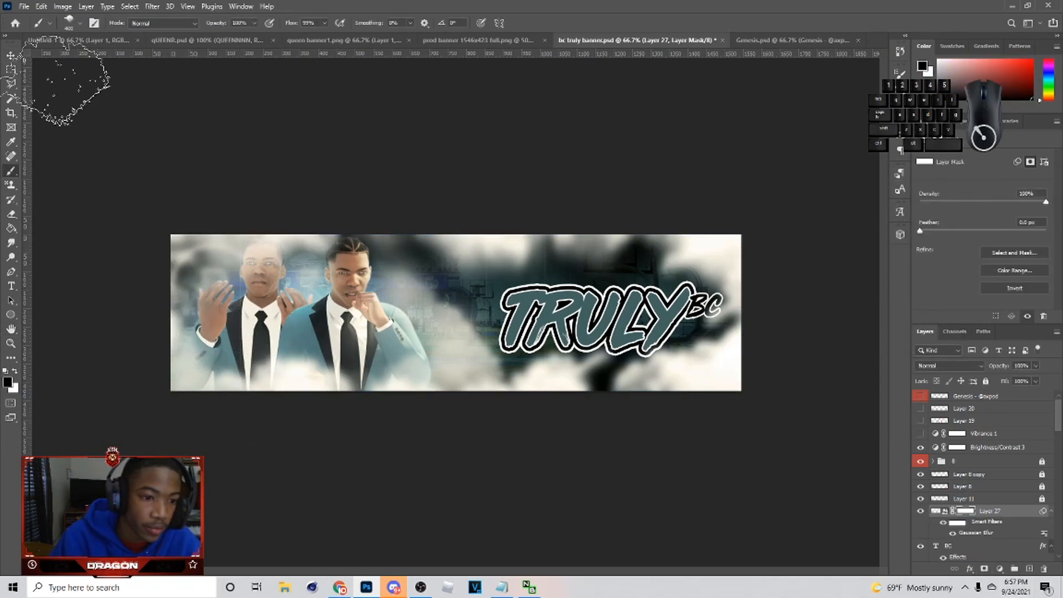
{"action": "left_click", "coordinate": [69, 23]}
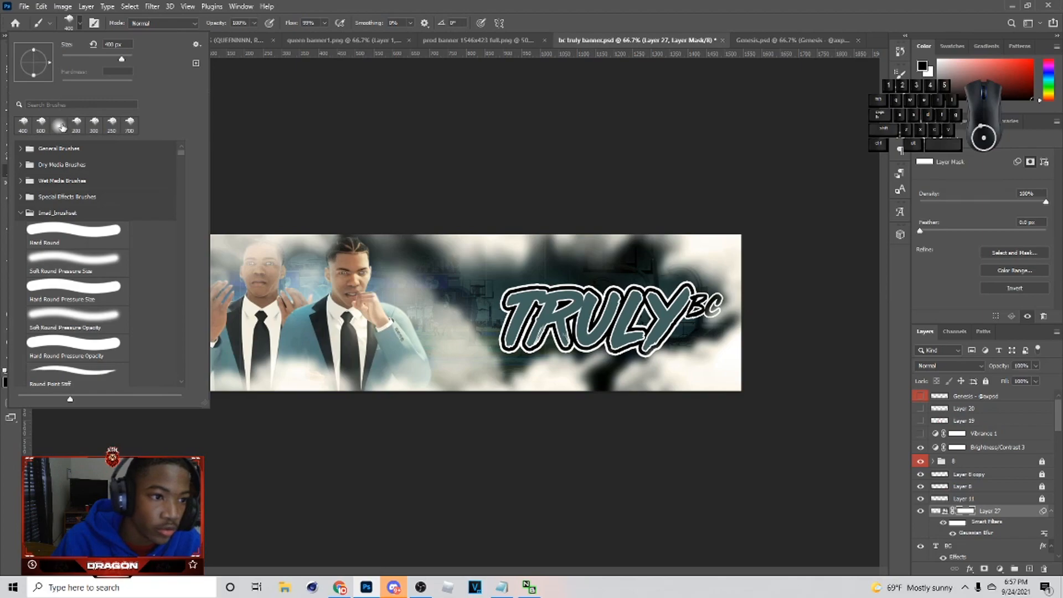
{"action": "left_click", "coordinate": [80, 23]}
{"action": "mouse_move", "coordinate": [224, 326]}
{"action": "left_mouse_down"}
{"action": "mouse_move", "coordinate": [230, 315]}
{"action": "mouse_move", "coordinate": [428, 309]}
{"action": "mouse_move", "coordinate": [660, 315]}
{"action": "left_mouse_up"}
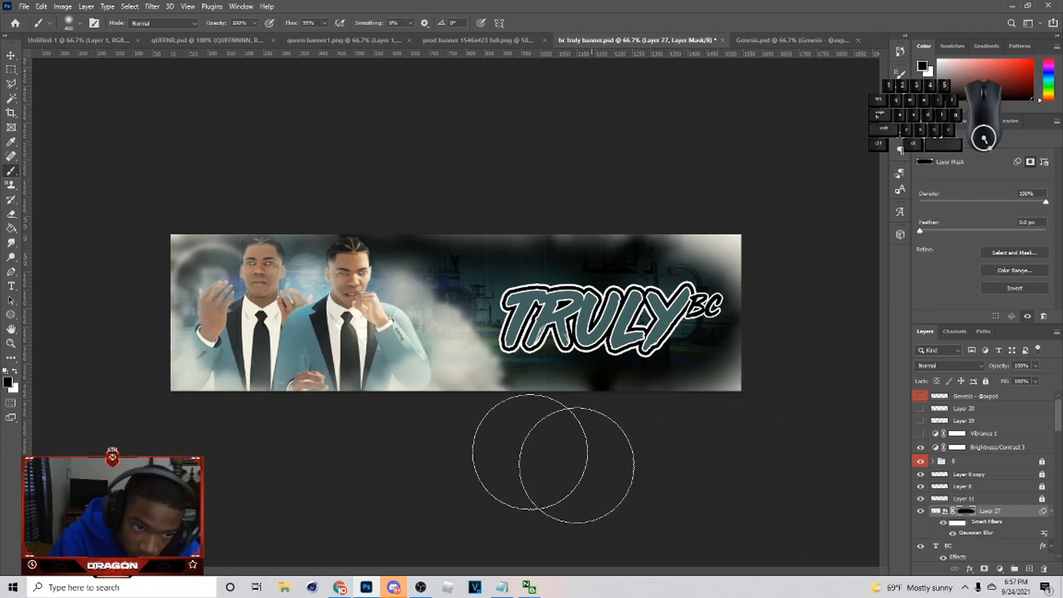
{"action": "left_click", "coordinate": [10, 55]}
{"action": "key", "text": "ctrl+plus"}
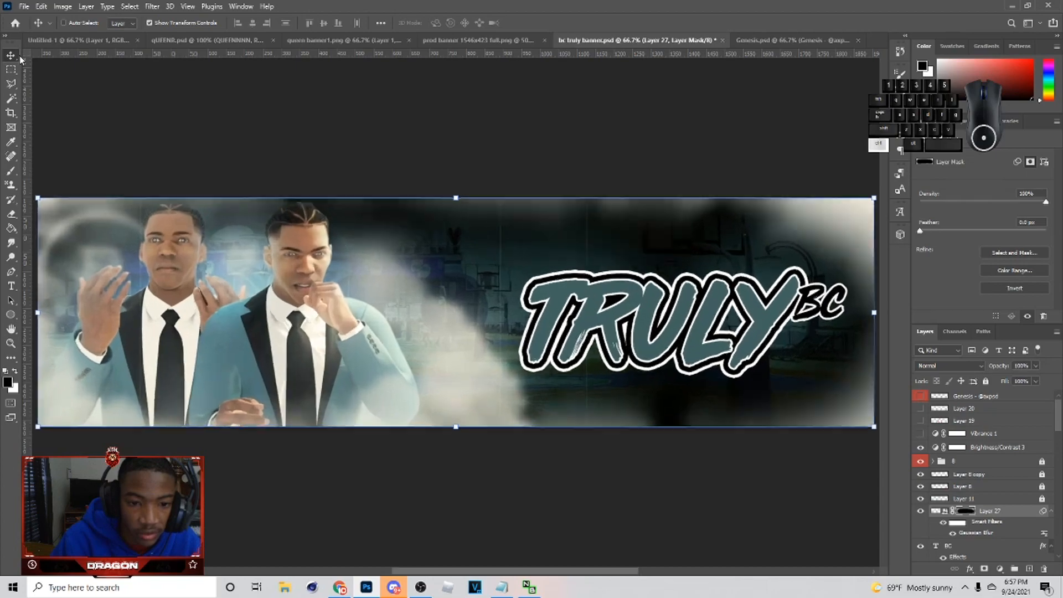
{"action": "key", "text": "ctrl+minus"}
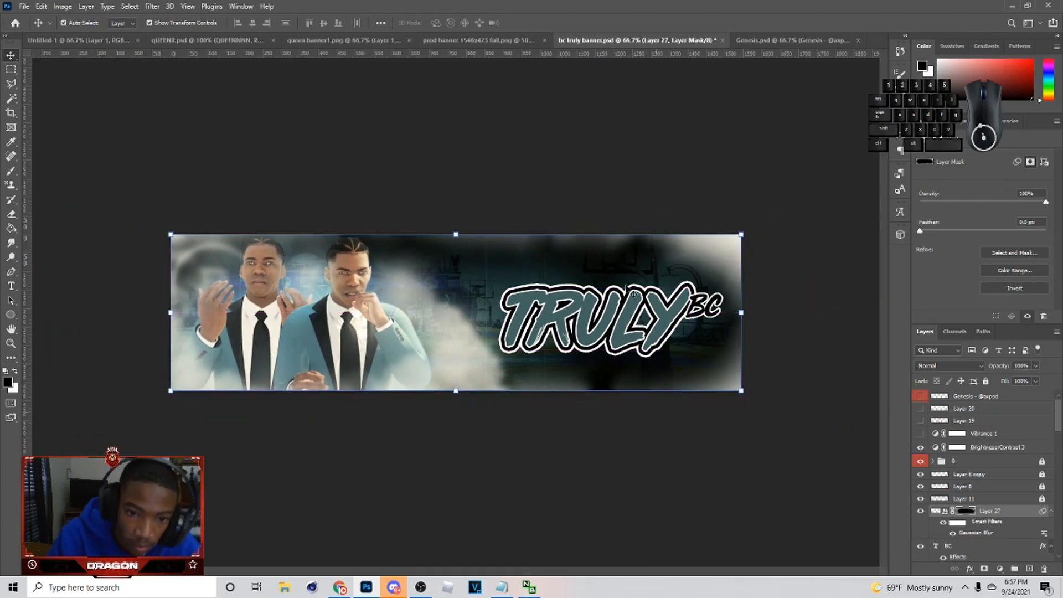
Show the hidden teal fill layer, Layer 5, and set its blend mode to Color
{"action": "left_click", "coordinate": [609, 334]}
{"action": "left_click", "coordinate": [628, 317]}
{"action": "left_click", "coordinate": [760, 339]}
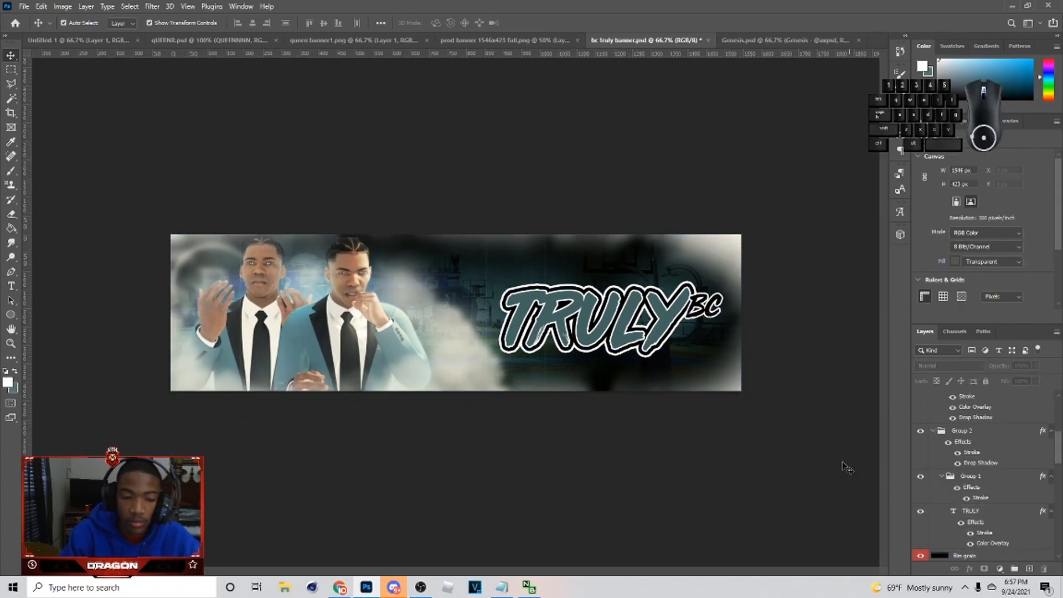
{"action": "scroll", "coordinate": [963, 493], "scroll_direction": "down", "scroll_amount": 15}
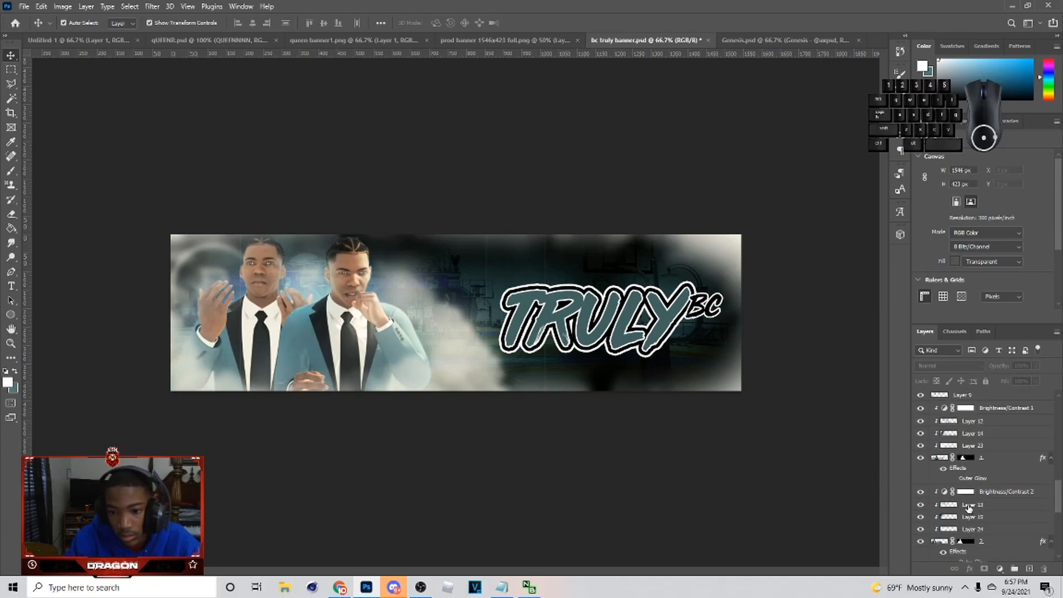
{"action": "left_click", "coordinate": [968, 471]}
{"action": "left_click", "coordinate": [920, 471]}
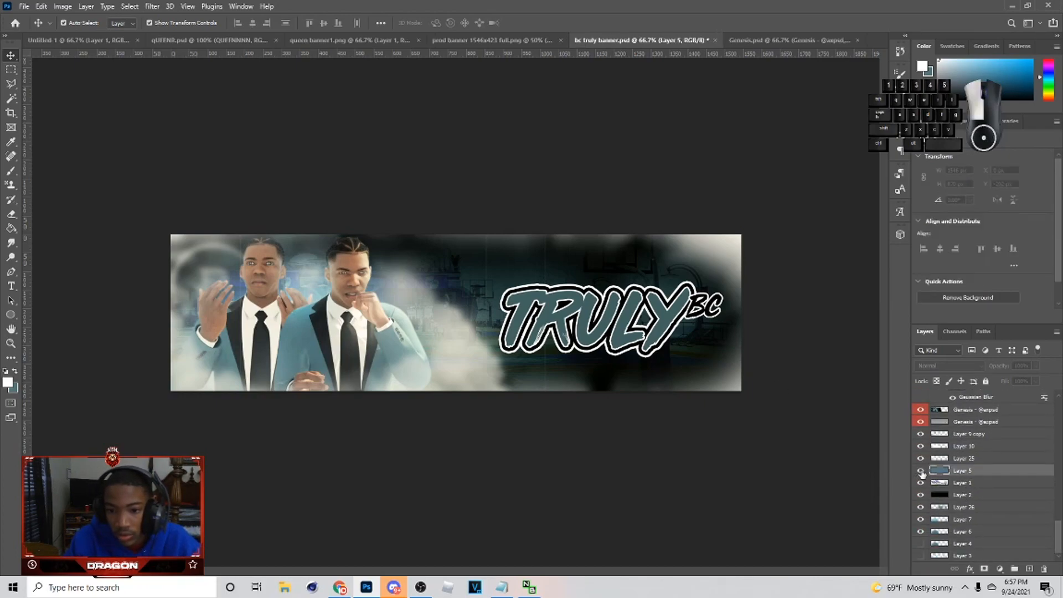
{"action": "left_click", "coordinate": [945, 368]}
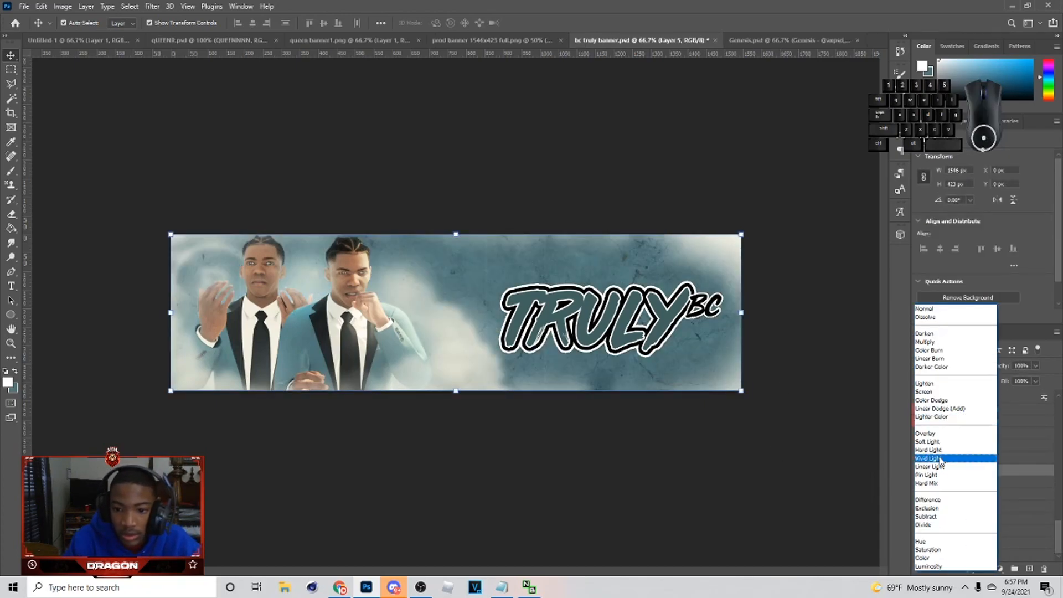
{"action": "left_click", "coordinate": [932, 559]}
Lower the opacity of the cloud layer, Layer 27, to 45%
{"action": "left_click", "coordinate": [822, 356]}
{"action": "left_click", "coordinate": [728, 262]}
{"action": "left_click_drag", "start_coordinate": [1034, 368], "coordinate": [1008, 379]}
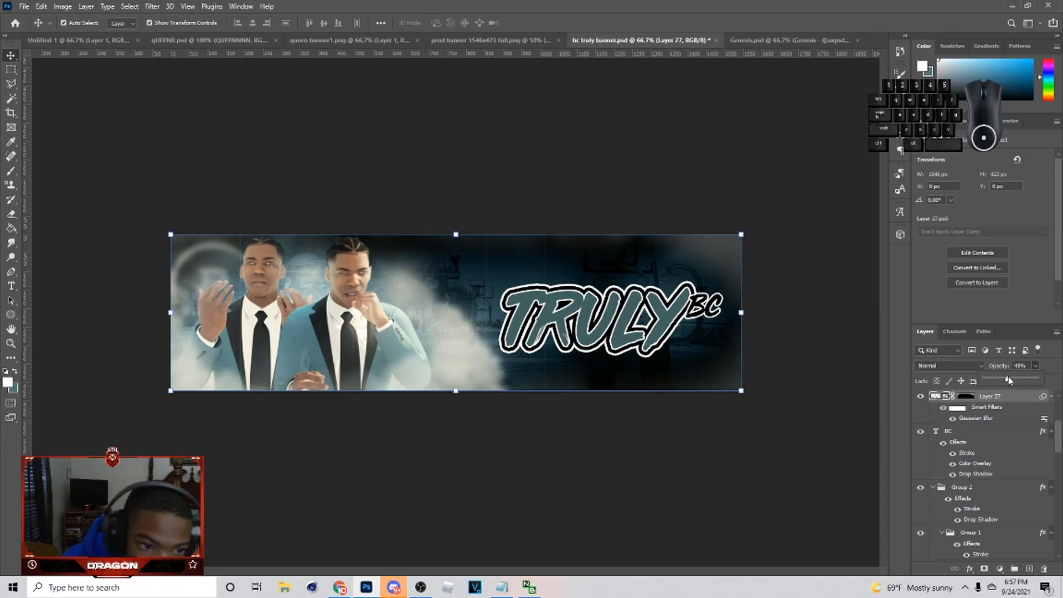
Move the TRULY groups and the BC text together about 10 px to the left
{"action": "left_click", "coordinate": [686, 331]}
{"action": "scroll", "coordinate": [943, 472], "scroll_direction": "down", "scroll_amount": 1}
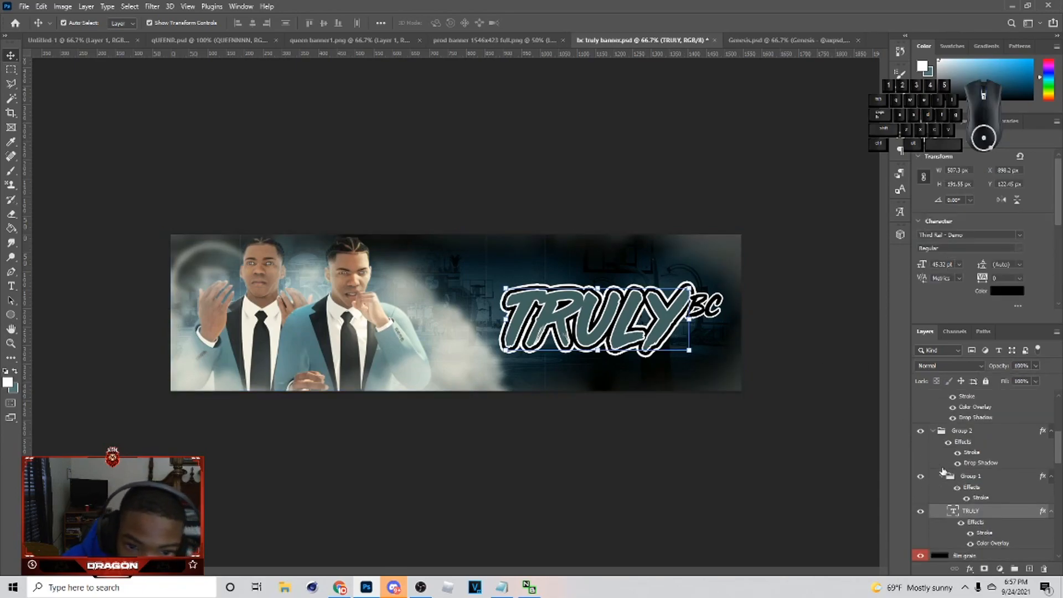
{"action": "scroll", "coordinate": [985, 520], "scroll_direction": "up", "scroll_amount": 2}
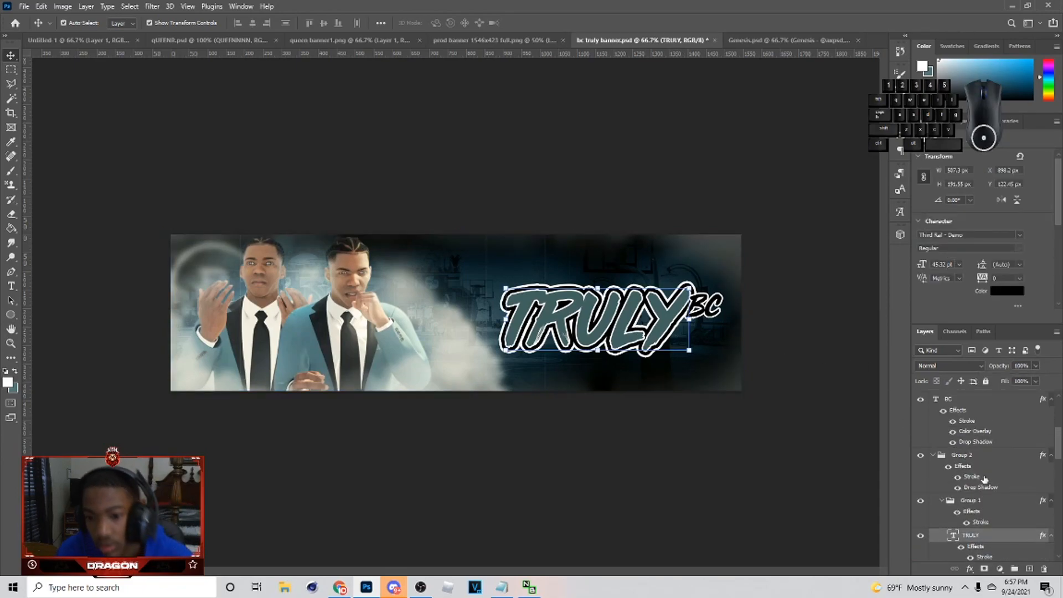
{"action": "left_click", "coordinate": [721, 323]}
{"action": "mouse_move", "coordinate": [680, 324]}
{"action": "left_mouse_down"}
{"action": "mouse_move", "coordinate": [666, 323]}
{"action": "mouse_move", "coordinate": [679, 324]}
{"action": "left_mouse_up"}
{"action": "left_click", "coordinate": [548, 22]}
Set the cloud layer's opacity to 82% and paint white on its mask to restore clouds around the banner's edges near the text
{"action": "left_click", "coordinate": [731, 254]}
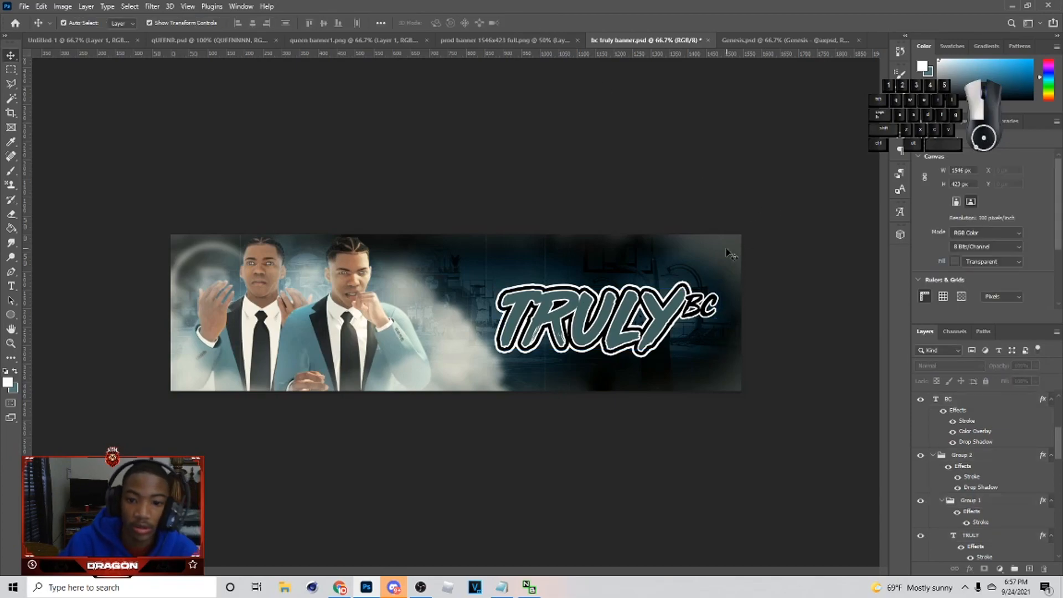
{"action": "left_click_drag", "start_coordinate": [1042, 380], "coordinate": [1046, 380]}
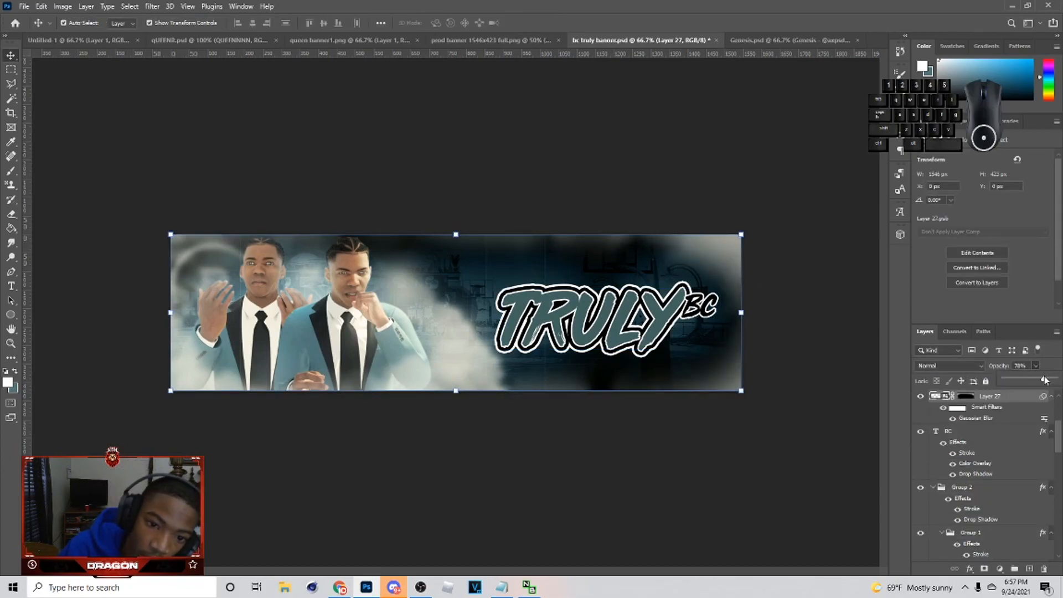
{"action": "left_click", "coordinate": [967, 396]}
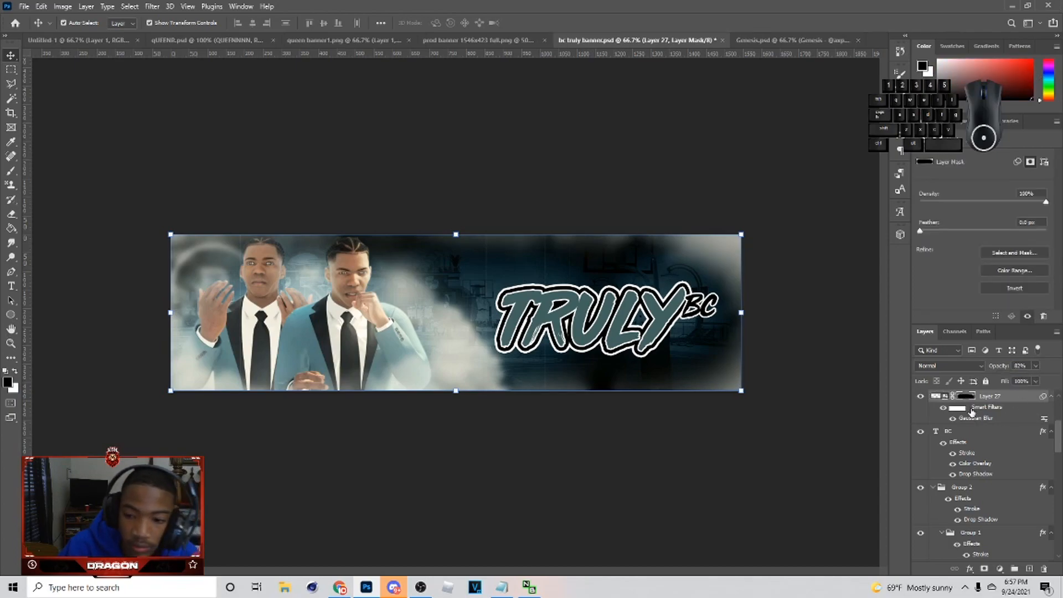
{"action": "key", "text": "b"}
{"action": "left_click", "coordinate": [15, 372]}
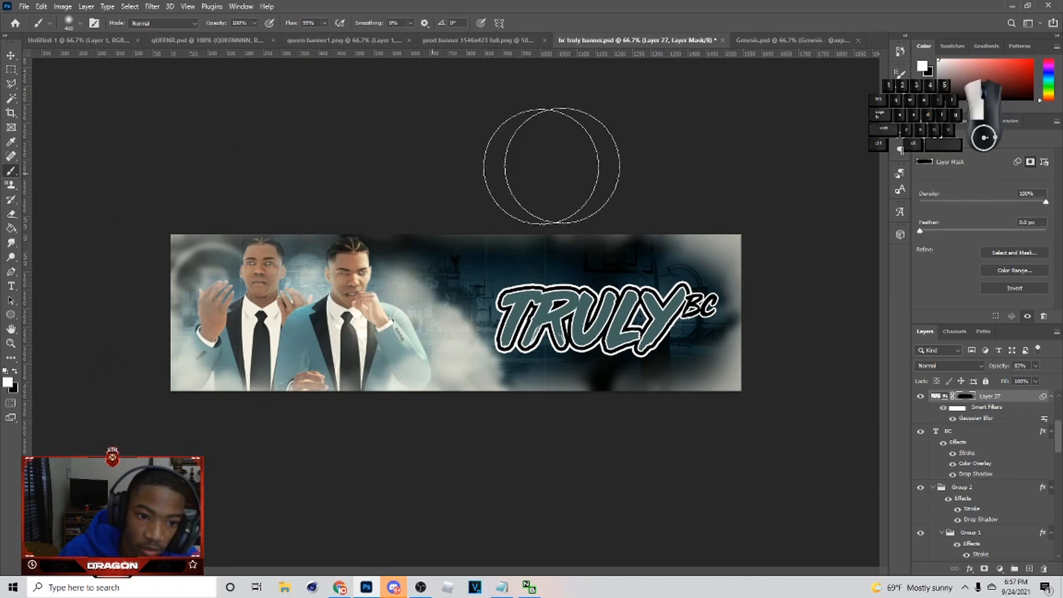
{"action": "key", "text": "ctrl+plus"}
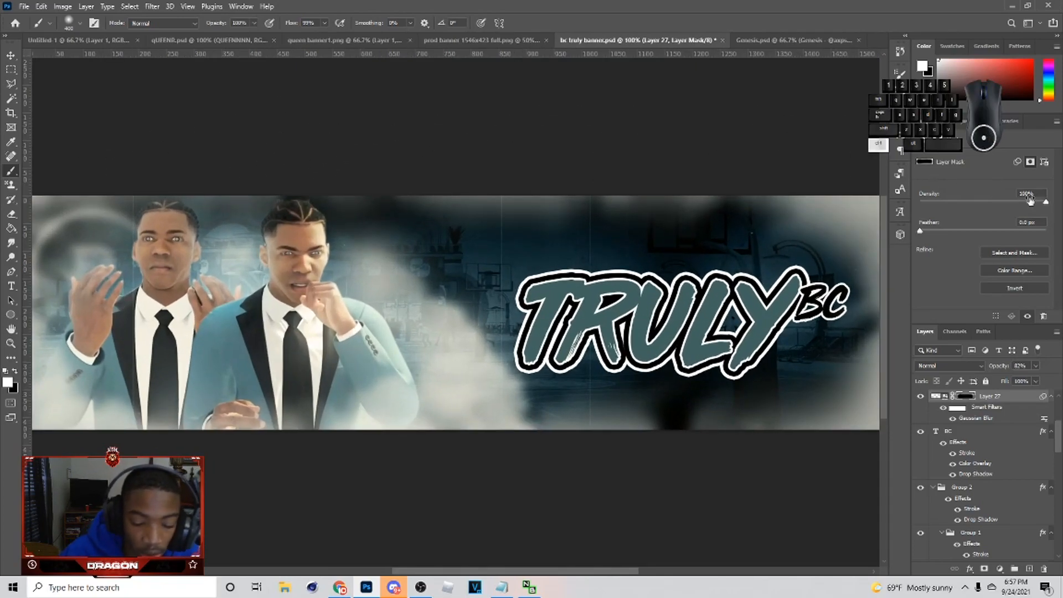
{"action": "key", "text": "ctrl+minus"}
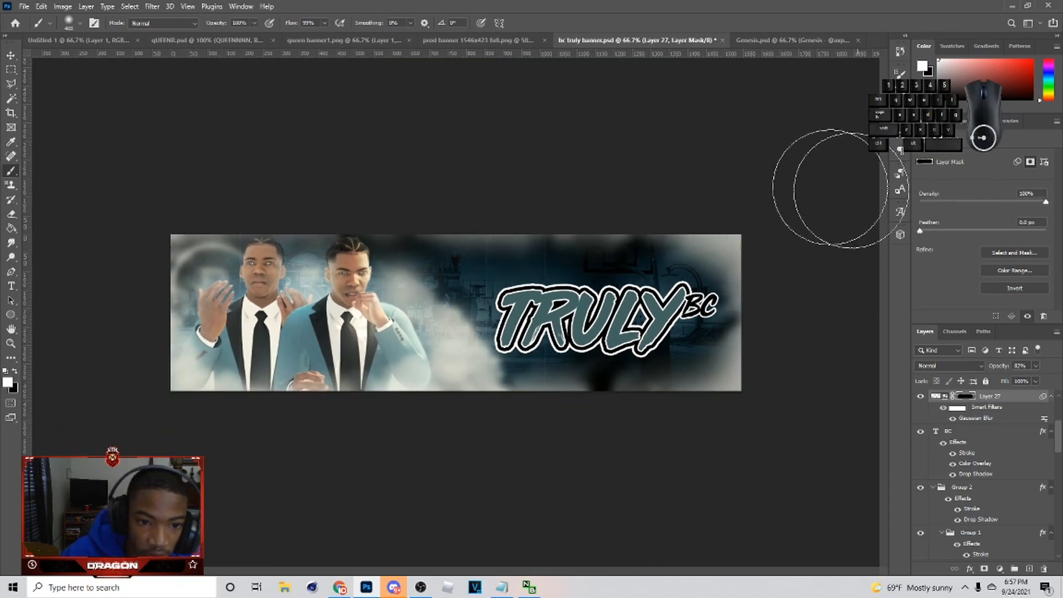
{"action": "left_click", "coordinate": [8, 56]}
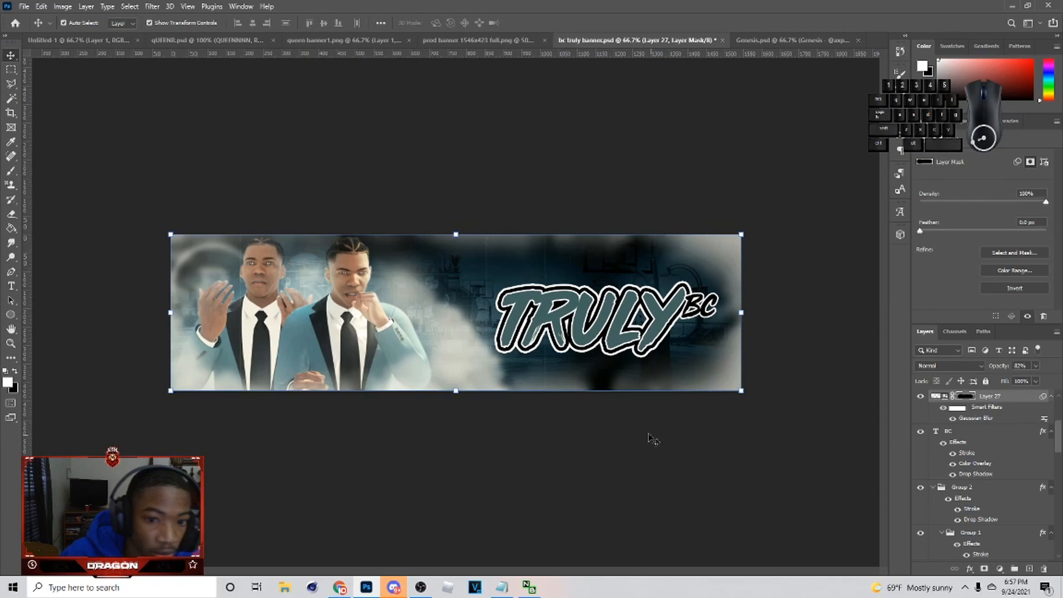
Select the BC text and the TRULY groups and move them below Layer 18, directly above Layer 17
{"action": "left_click", "coordinate": [12, 72]}
{"action": "scroll", "coordinate": [980, 449], "scroll_direction": "down", "scroll_amount": 3}
{"action": "scroll", "coordinate": [975, 480], "scroll_direction": "up", "scroll_amount": 4}
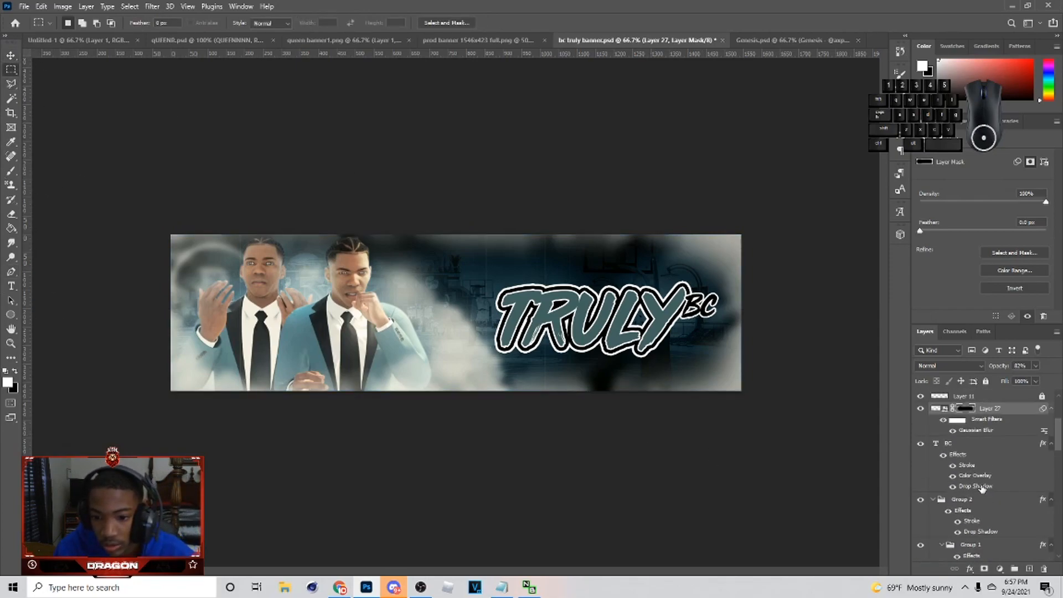
{"action": "scroll", "coordinate": [980, 486], "scroll_direction": "up", "scroll_amount": 2}
{"action": "left_click", "coordinate": [978, 486]}
{"action": "scroll", "coordinate": [946, 483], "scroll_direction": "down", "scroll_amount": 2}
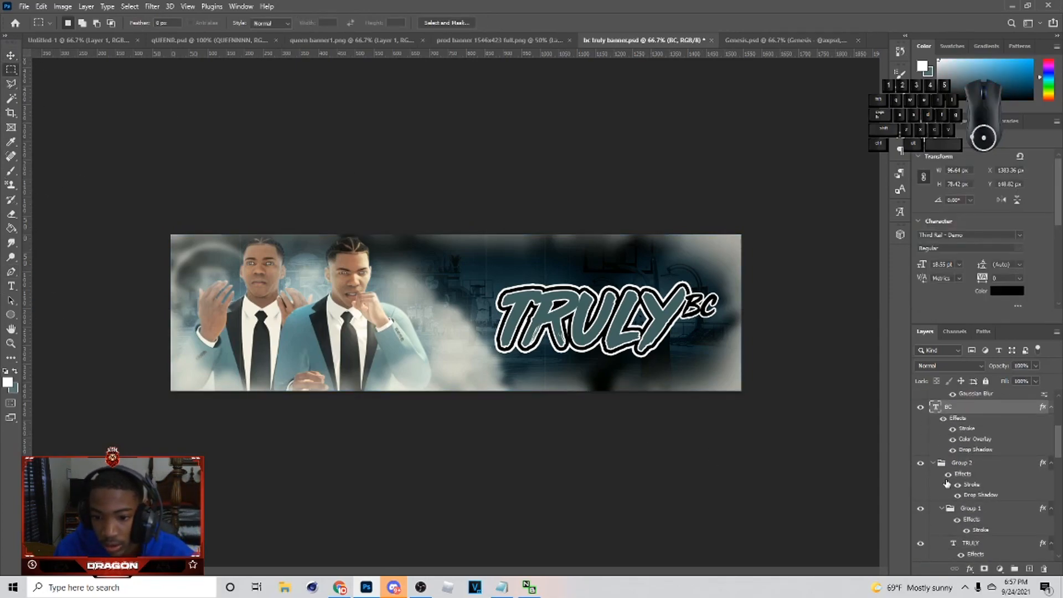
{"action": "left_click", "coordinate": [964, 546], "text": "shift"}
{"action": "scroll", "coordinate": [966, 486], "scroll_direction": "down", "scroll_amount": 2}
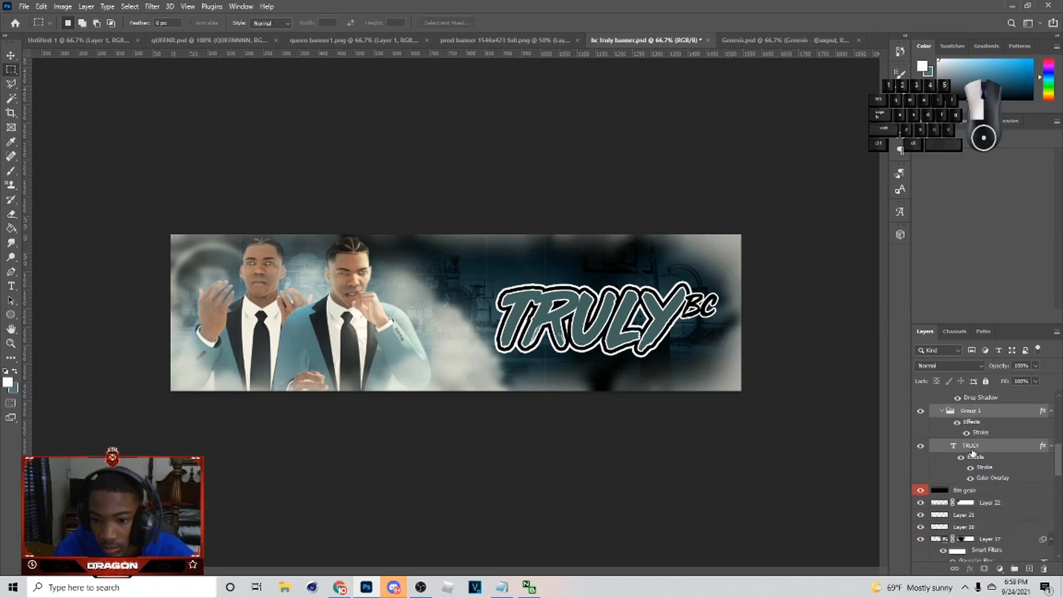
{"action": "scroll", "coordinate": [930, 528], "scroll_direction": "up", "scroll_amount": 2}
Put the BC text and the TRULY groups into one new group
{"action": "left_click", "coordinate": [973, 521]}
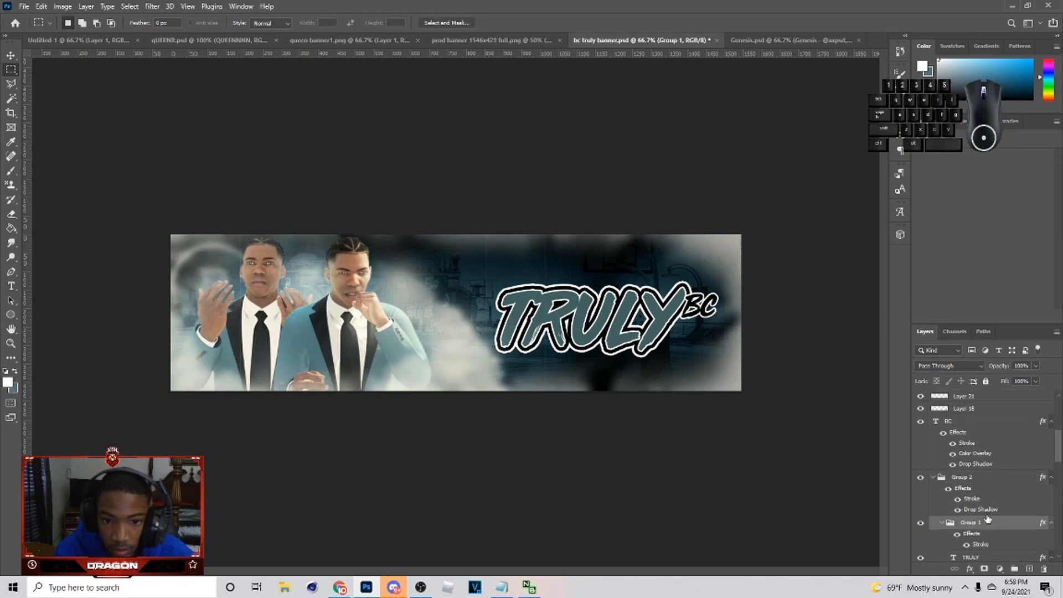
{"action": "scroll", "coordinate": [963, 498], "scroll_direction": "up", "scroll_amount": 3}
{"action": "left_click", "coordinate": [965, 471]}
{"action": "scroll", "coordinate": [976, 537], "scroll_direction": "down", "scroll_amount": 2}
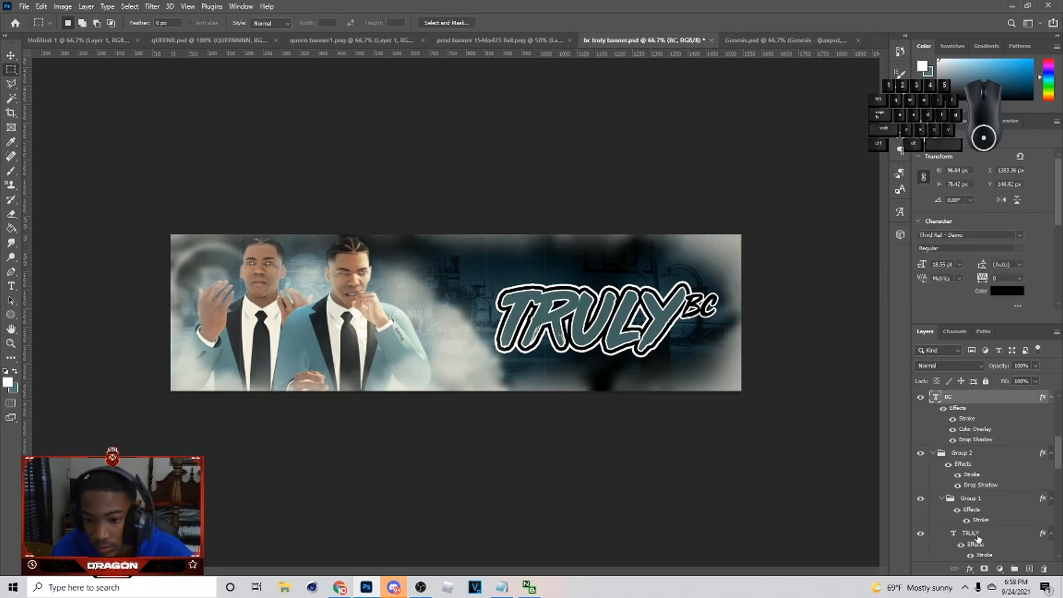
{"action": "left_click", "coordinate": [997, 472], "text": "shift"}
{"action": "left_click", "coordinate": [1014, 568]}
On a new layer above the text group, fill a rectangle about 716 by 65 px beneath TRULY with black, and deselect
{"action": "left_click", "coordinate": [1029, 568]}
{"action": "left_click_drag", "start_coordinate": [603, 379], "coordinate": [729, 382]}
{"action": "key", "text": "g"}
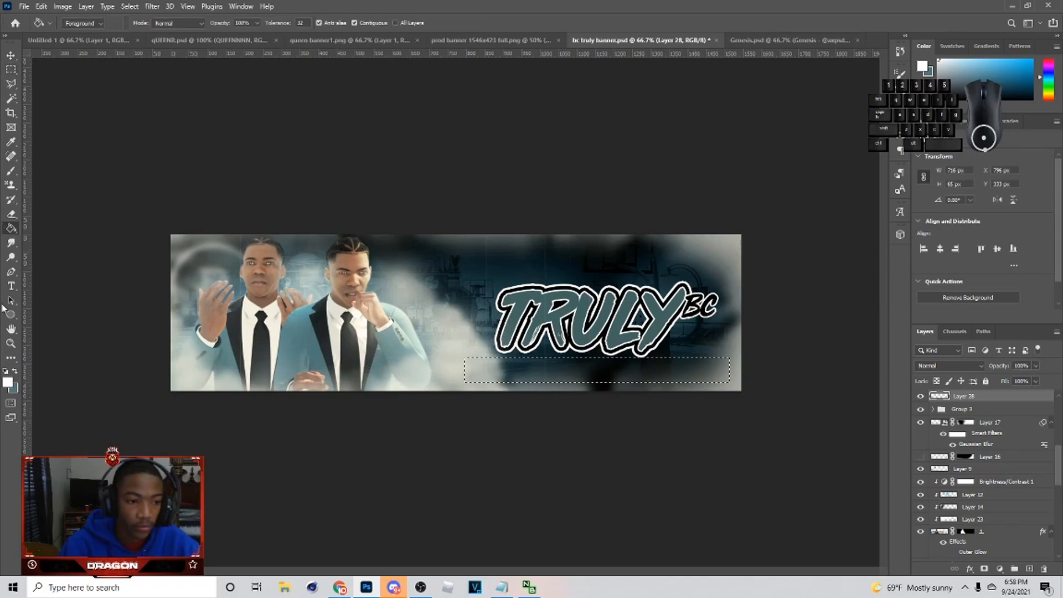
{"action": "left_click", "coordinate": [8, 382]}
{"action": "left_click", "coordinate": [989, 176]}
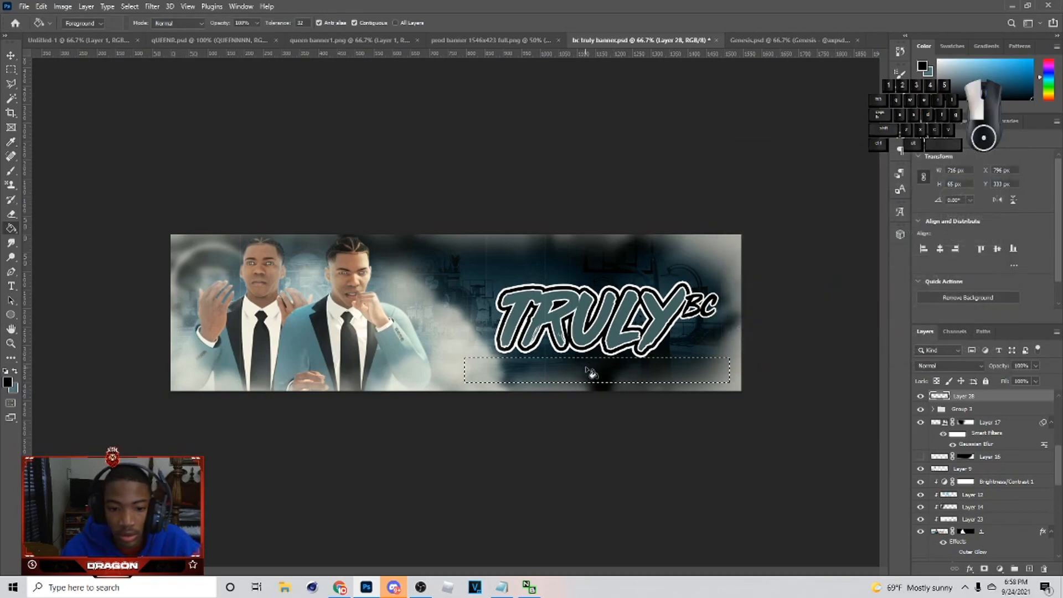
{"action": "left_click", "coordinate": [14, 86]}
{"action": "left_click", "coordinate": [394, 136]}
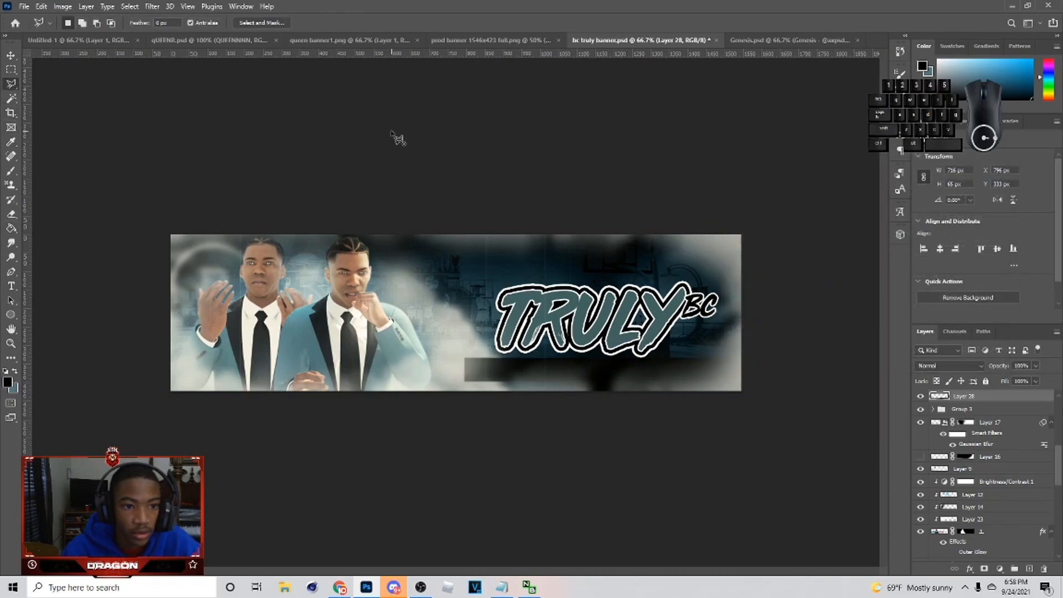
Move the cloud layer, Layer 27, down the stack to sit between the black bar's Layer 28 and Group 3
{"action": "left_click", "coordinate": [11, 56]}
{"action": "scroll", "coordinate": [988, 498], "scroll_direction": "down", "scroll_amount": 5}
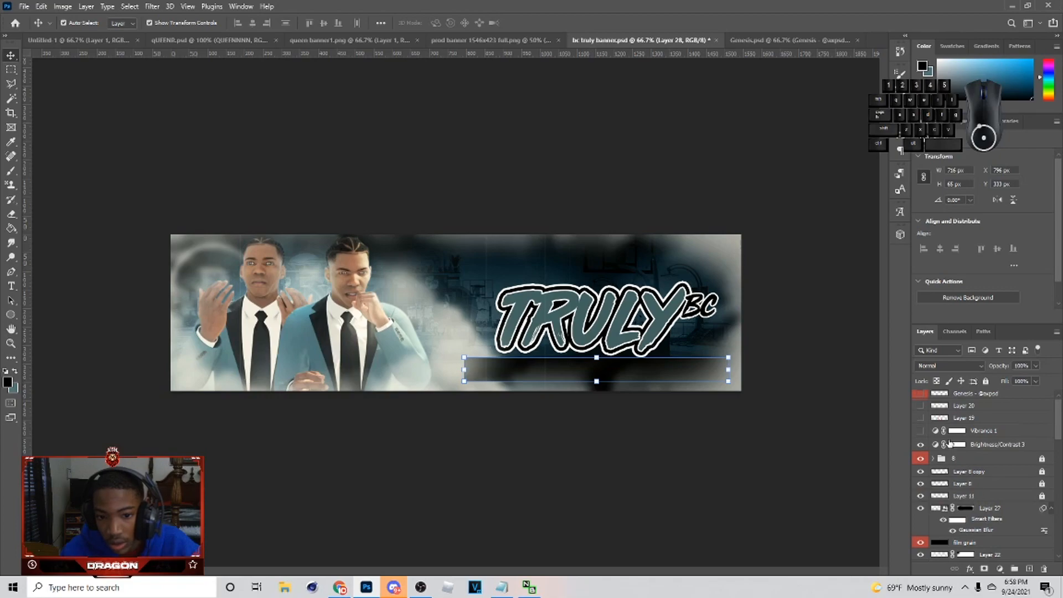
{"action": "left_click", "coordinate": [966, 505]}
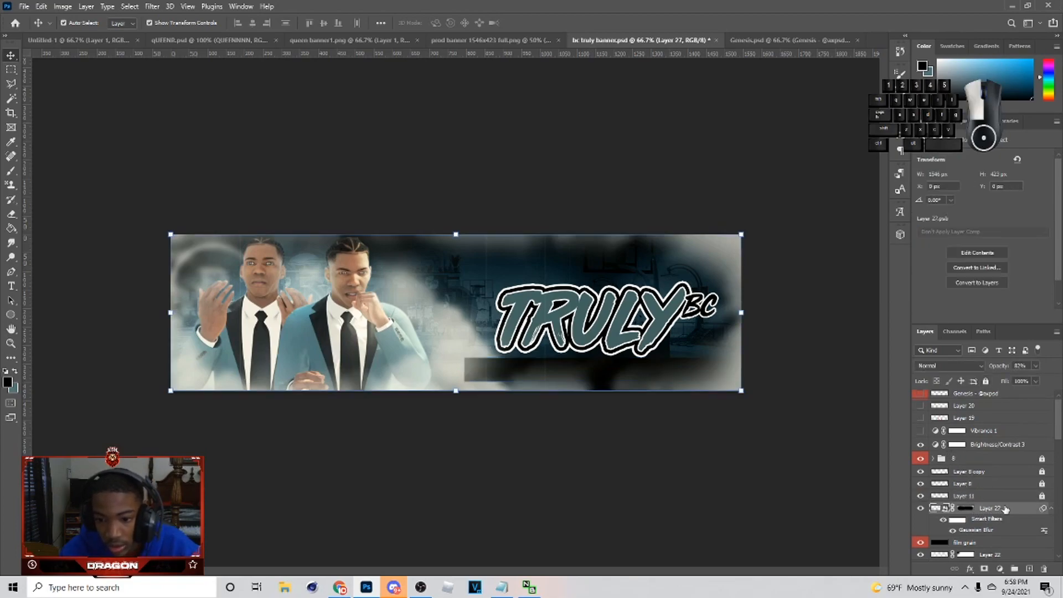
{"action": "scroll", "coordinate": [966, 505], "scroll_direction": "down", "scroll_amount": 4}
{"action": "left_click_drag", "start_coordinate": [967, 595], "coordinate": [969, 503]}
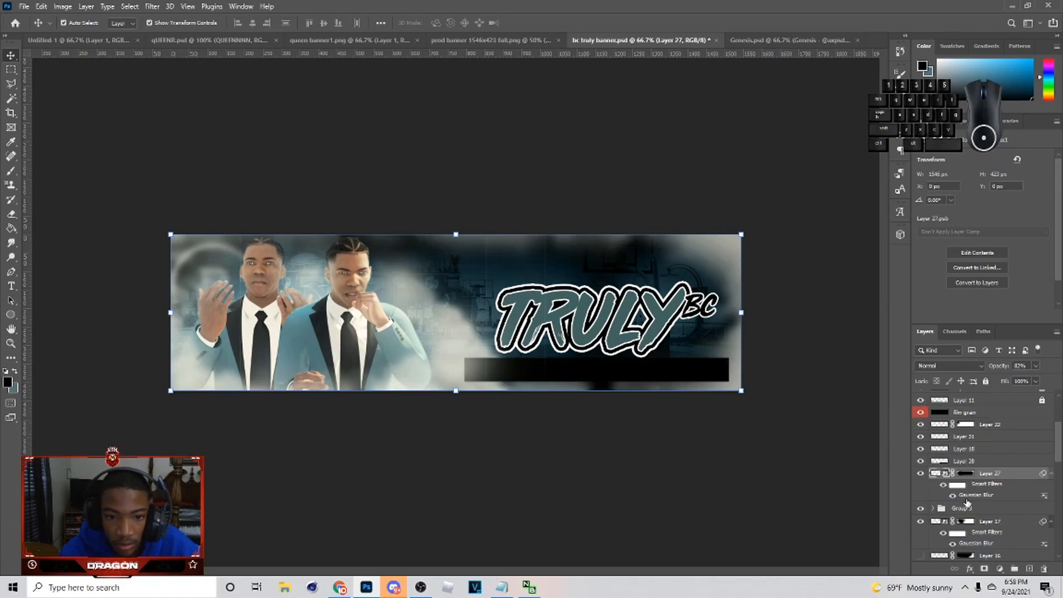
{"action": "left_click", "coordinate": [677, 380]}
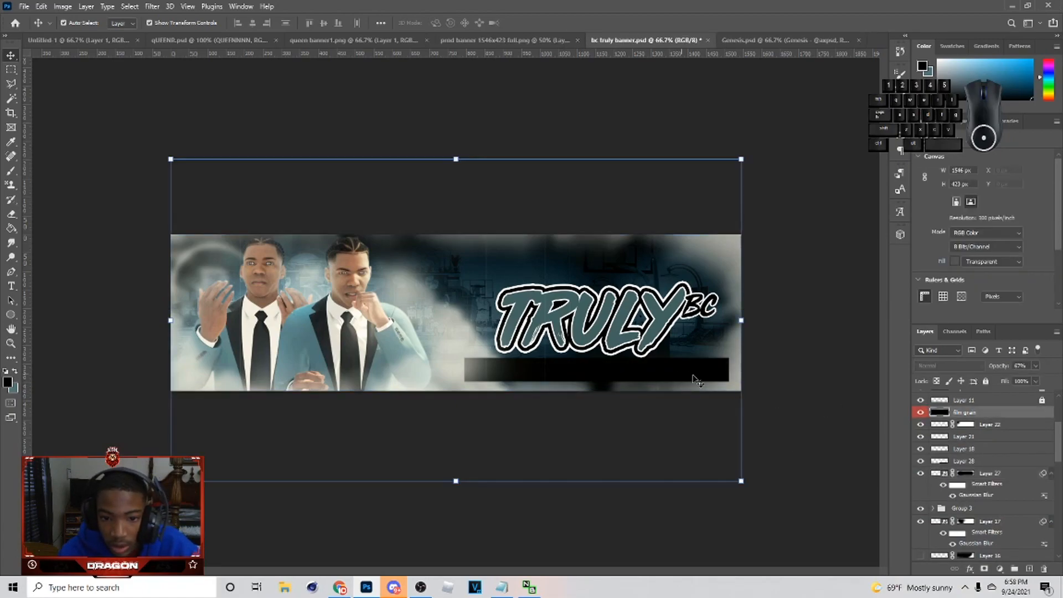
With the film grain layer locked, resize the black bar under TRULY to about 726 by 44 px and set its opacity to 29%
{"action": "left_click", "coordinate": [986, 381]}
{"action": "left_click", "coordinate": [619, 372]}
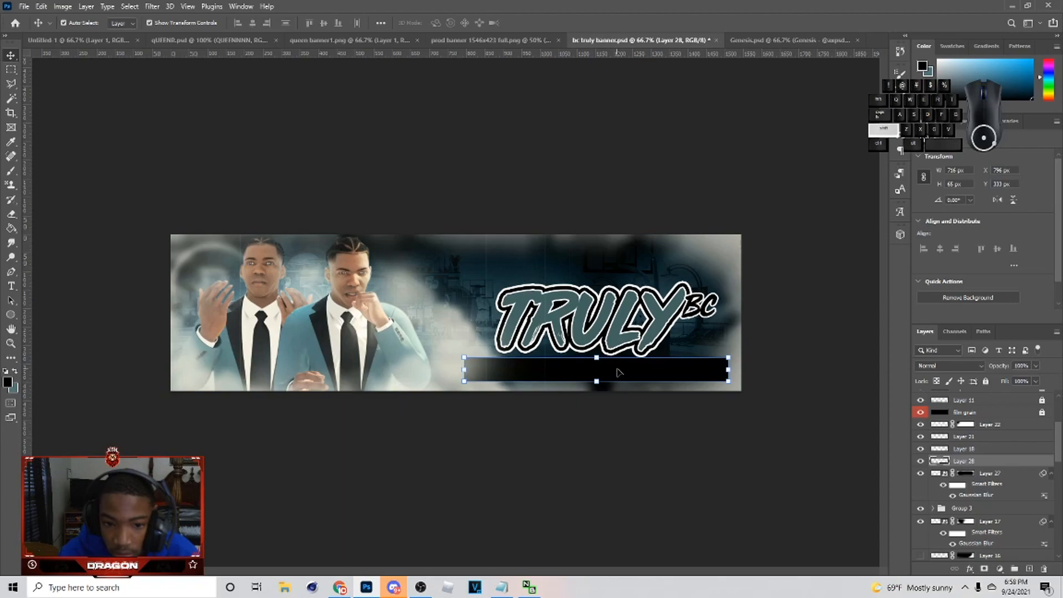
{"action": "left_click_drag", "start_coordinate": [598, 361], "coordinate": [611, 367]}
{"action": "left_click_drag", "start_coordinate": [730, 372], "coordinate": [685, 372]}
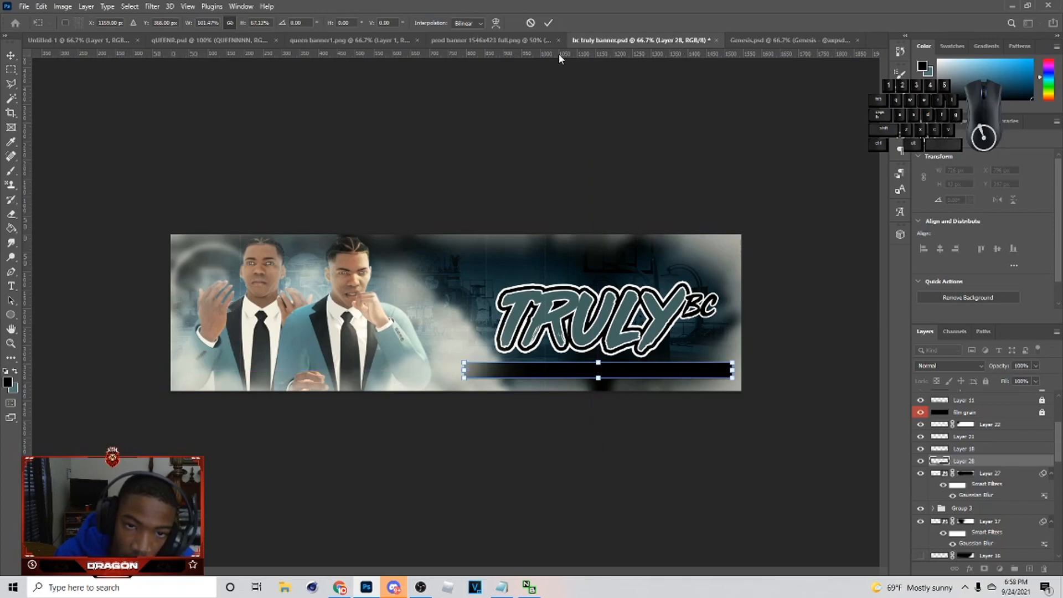
{"action": "left_click", "coordinate": [550, 23]}
{"action": "left_click_drag", "start_coordinate": [1005, 377], "coordinate": [1000, 380]}
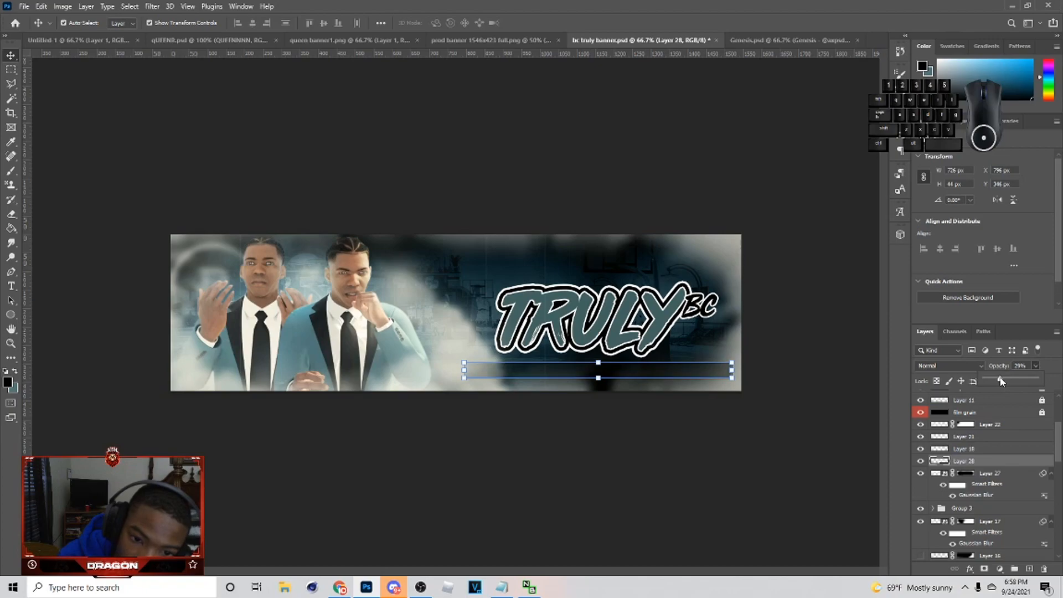
{"action": "left_click", "coordinate": [801, 370]}
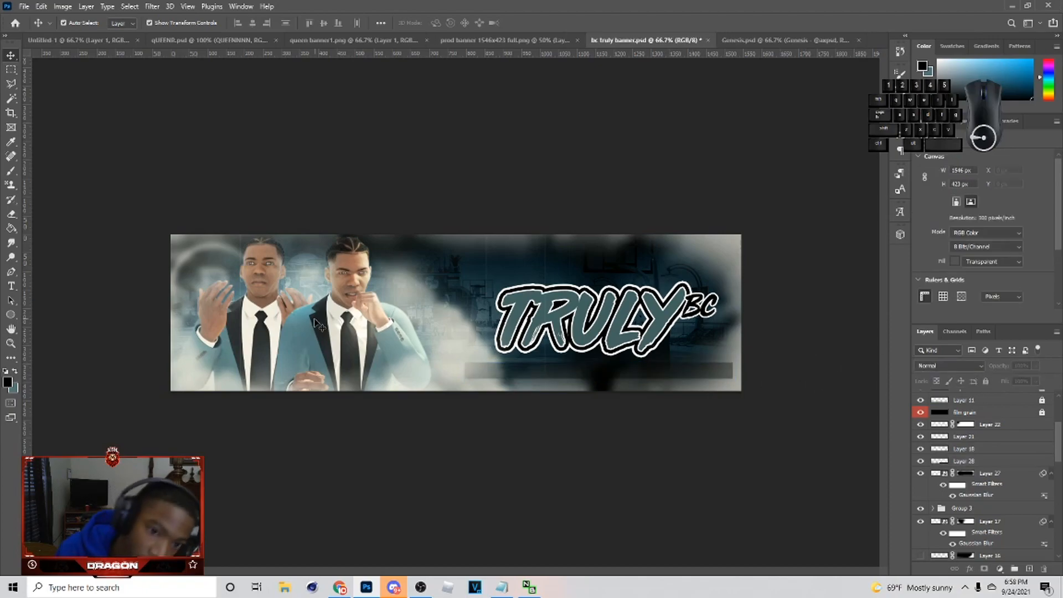
Add a new text layer reading "twitter" to the banner
{"action": "left_click", "coordinate": [11, 285]}
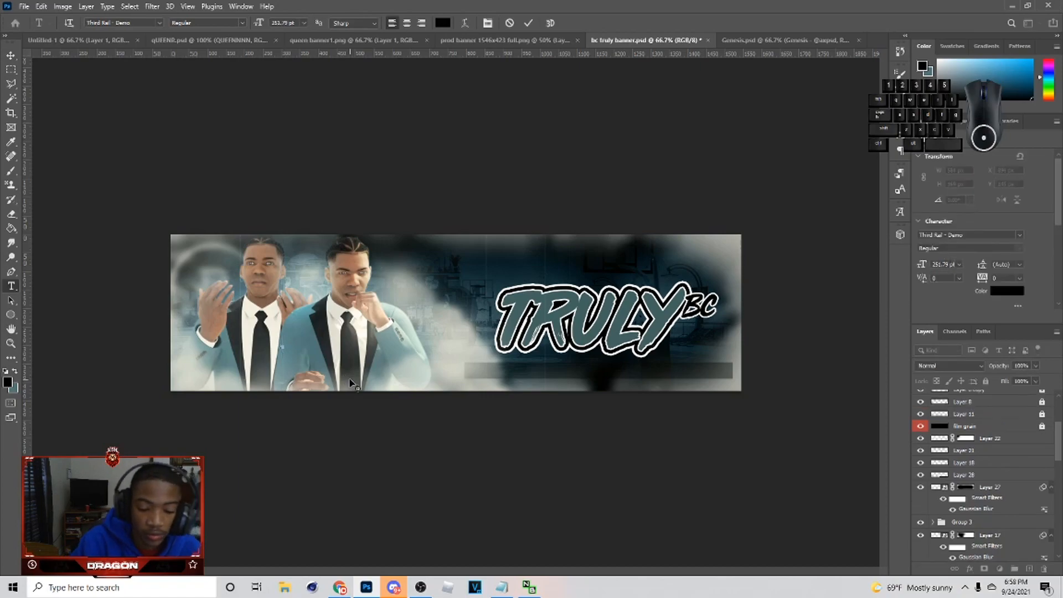
{"action": "type", "text": "T"}
{"action": "key", "text": "BackSpace"}
{"action": "type", "text": "TWIT"}
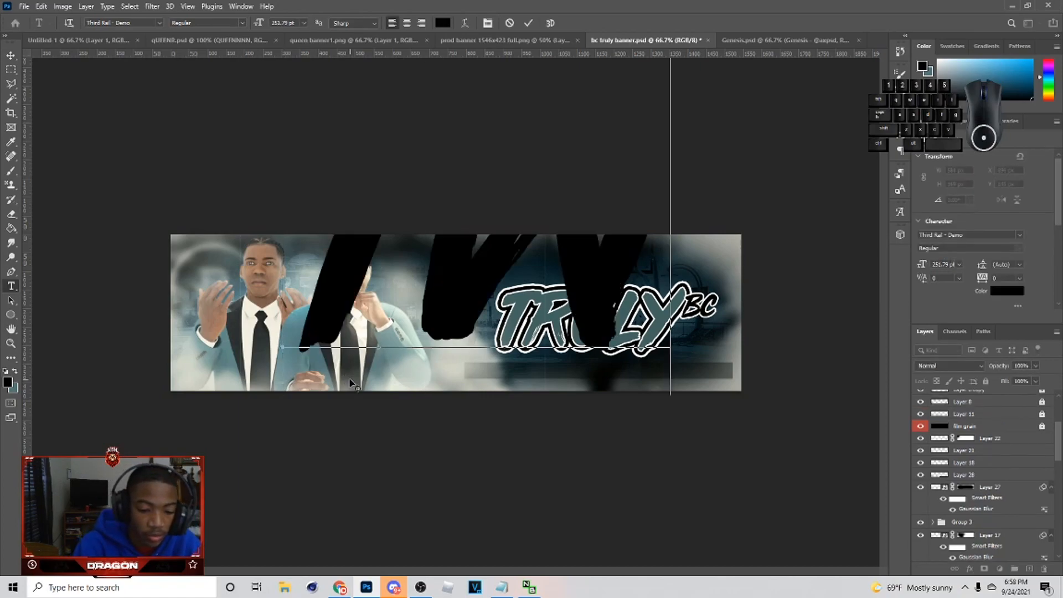
Scale the twitter text down to about 26.62 pt and place it across the two suited figures
{"action": "left_click", "coordinate": [11, 56]}
{"action": "left_click", "coordinate": [660, 95]}
{"action": "left_click_drag", "start_coordinate": [282, 197], "coordinate": [694, 213]}
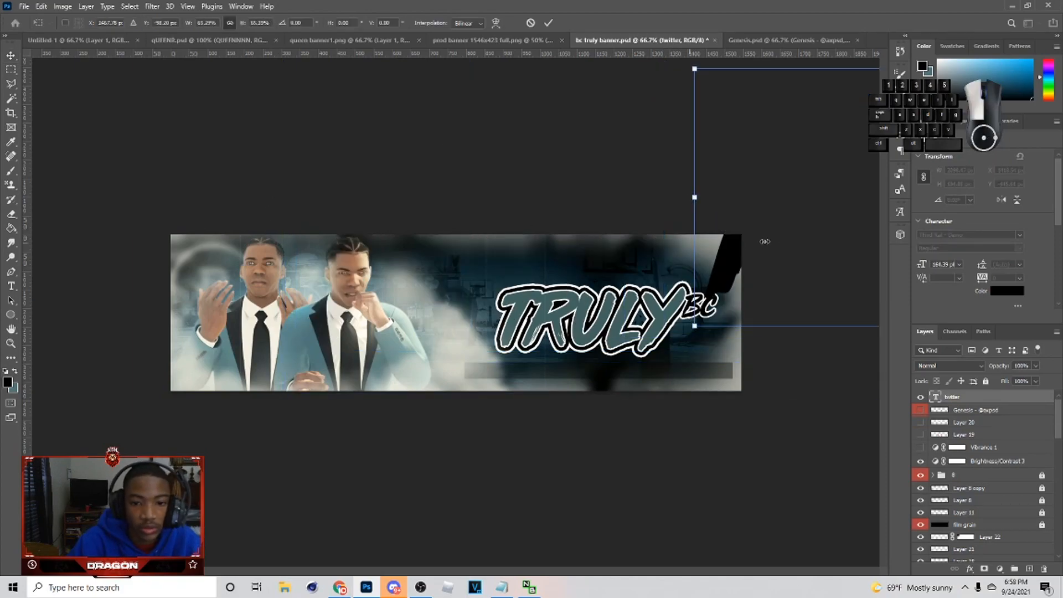
{"action": "left_click_drag", "start_coordinate": [785, 239], "coordinate": [17, 302]}
{"action": "left_click_drag", "start_coordinate": [281, 139], "coordinate": [305, 355]}
{"action": "left_click_drag", "start_coordinate": [303, 374], "coordinate": [228, 318]}
Change the twitter text's font to Futurist Fixed-width and capitalise its first letter
{"action": "left_click", "coordinate": [132, 23]}
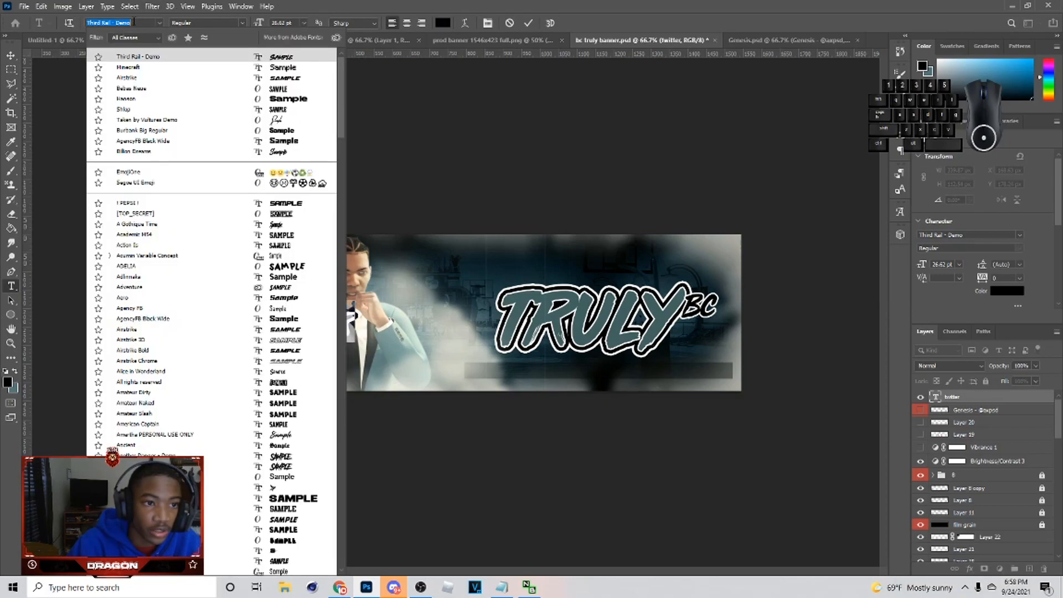
{"action": "type", "text": "fu"}
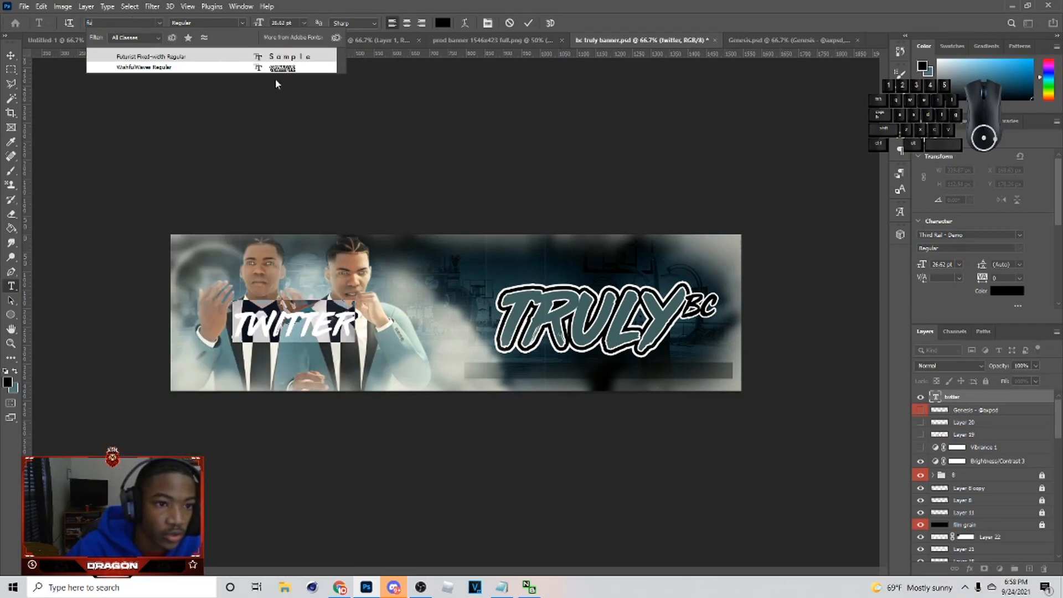
{"action": "left_click", "coordinate": [296, 58]}
{"action": "left_click", "coordinate": [515, 334]}
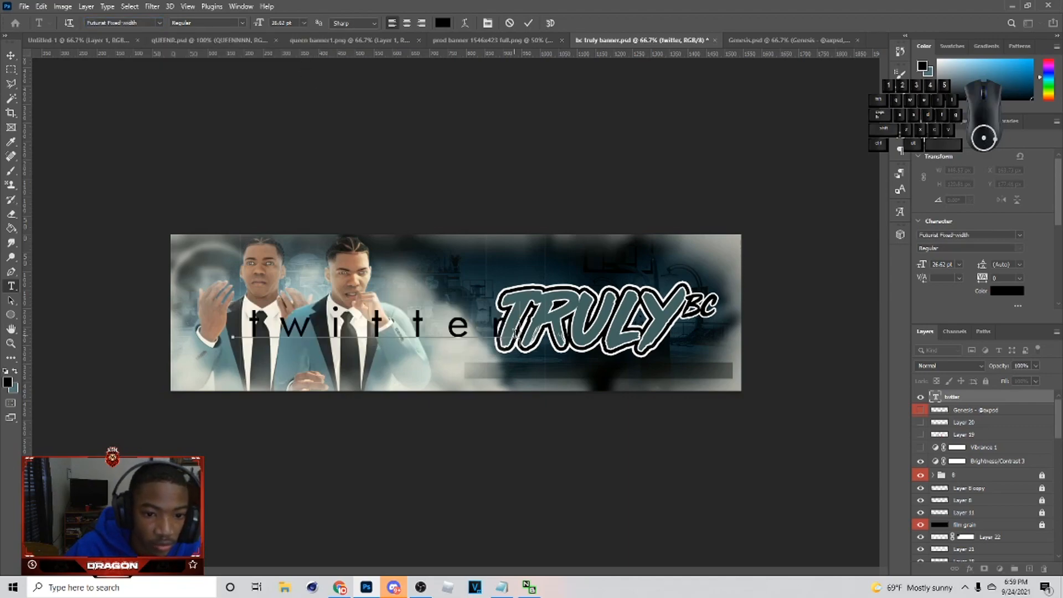
{"action": "type", "text": "T"}
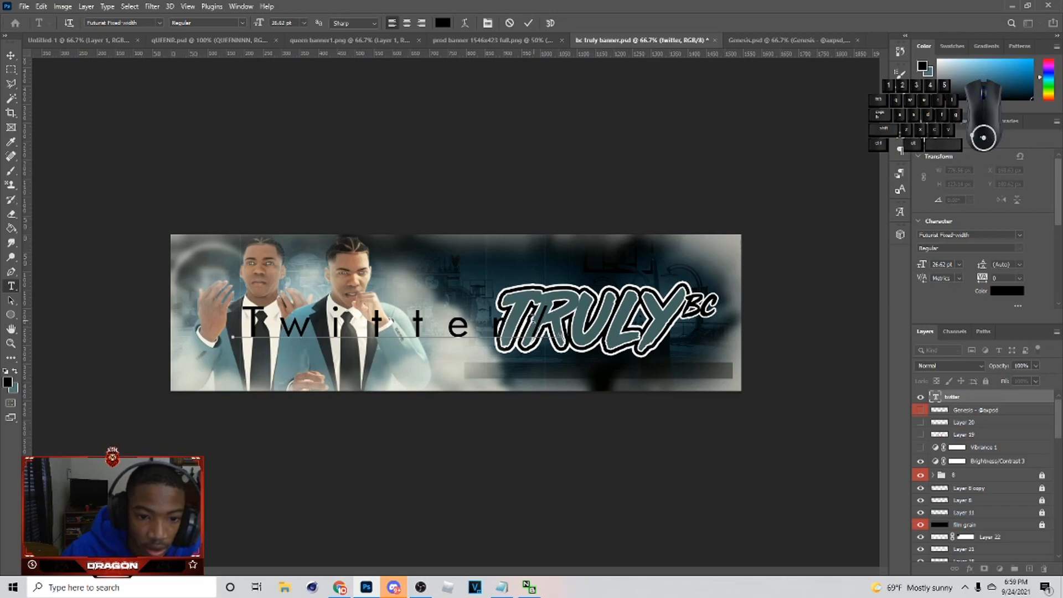
Set the colour of the whole Twitter text to white, ffffff
{"action": "key", "text": "ctrl+a"}
{"action": "left_click", "coordinate": [443, 25]}
{"action": "left_click", "coordinate": [723, 180]}
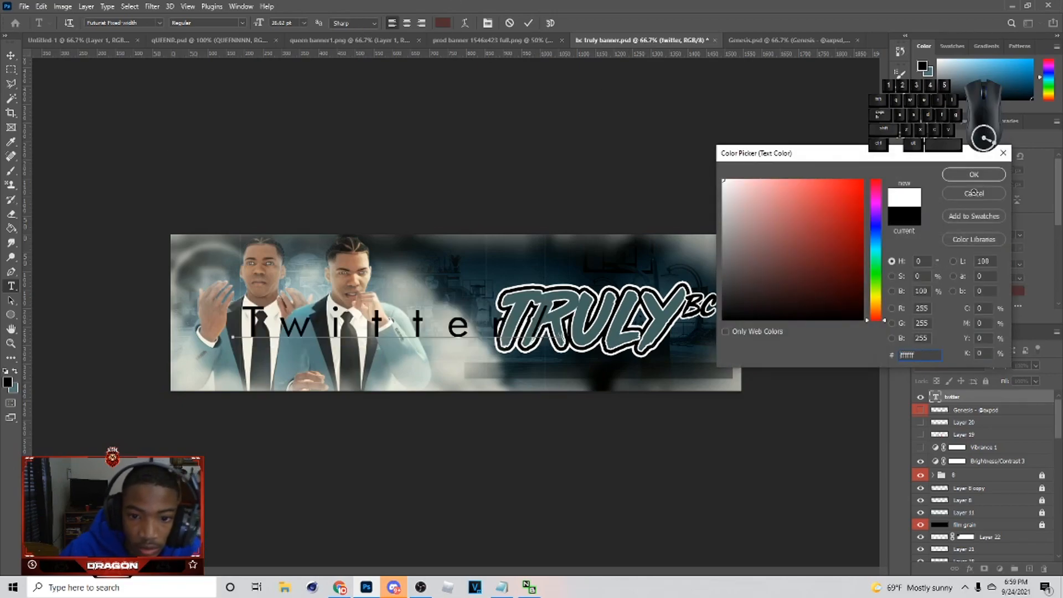
{"action": "left_click", "coordinate": [982, 175]}
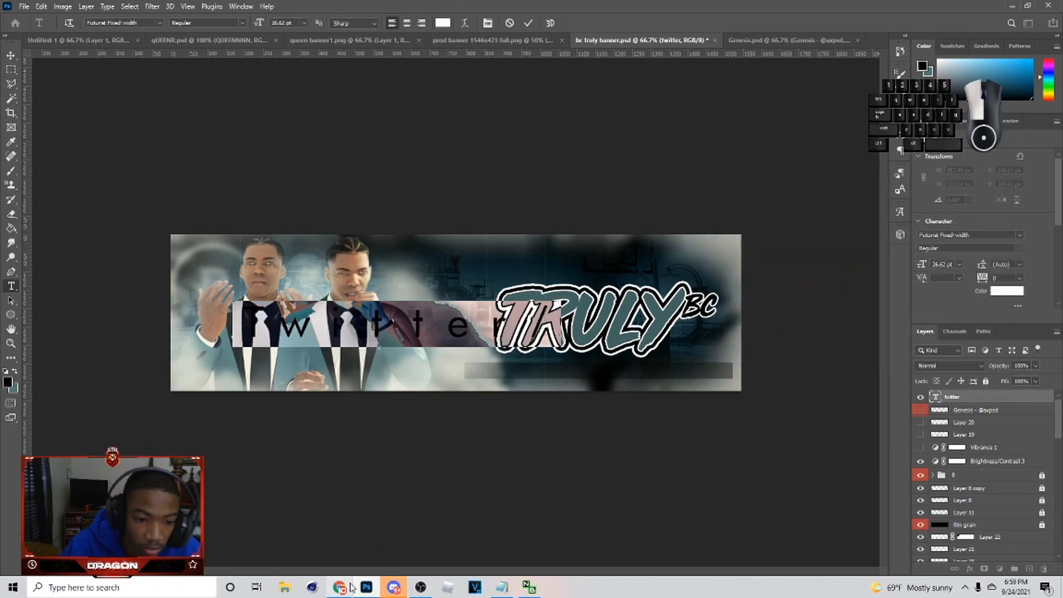
Switch to Chrome and check the client's Twitter handle on the Bookmarks page
{"action": "left_click", "coordinate": [351, 586]}
{"action": "left_click", "coordinate": [187, 10]}
{"action": "key", "text": "Escape"}
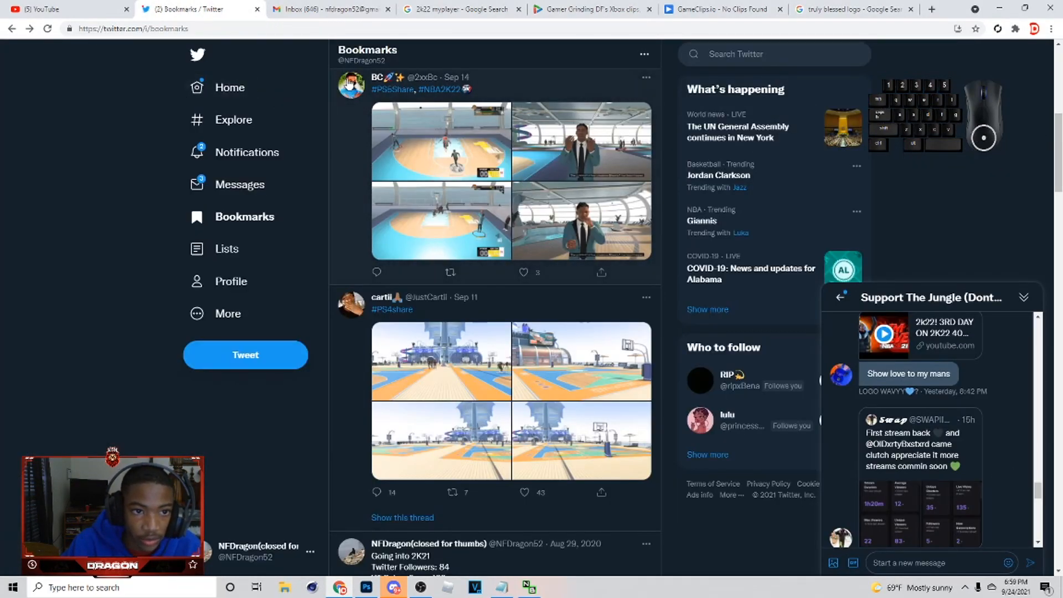
{"action": "key", "text": "alt+Tab"}
{"action": "left_click_drag", "start_coordinate": [802, 328], "coordinate": [554, 375]}
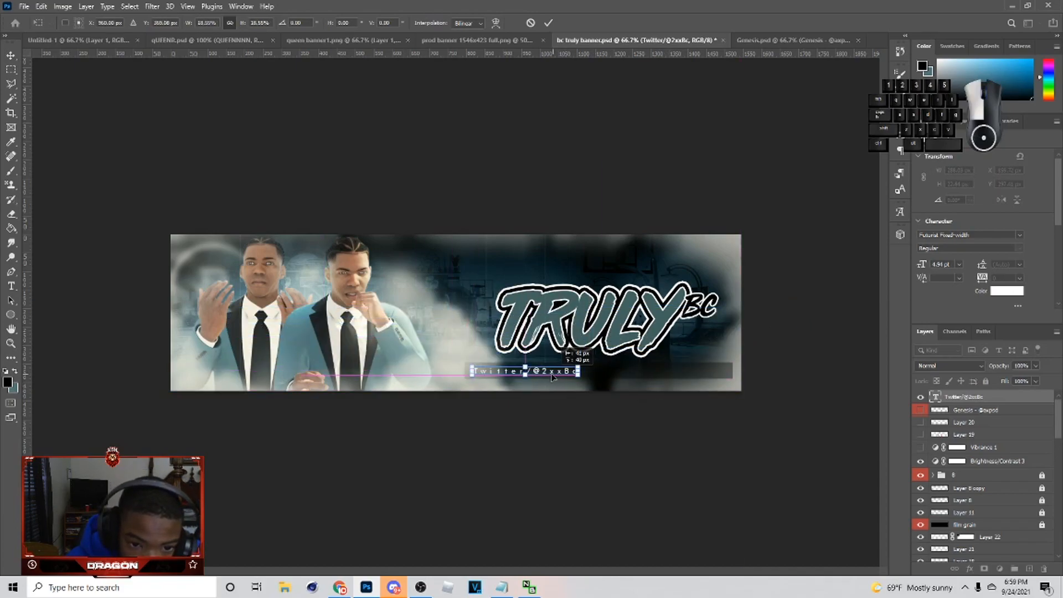
{"action": "left_click", "coordinate": [548, 22]}
Duplicate the Twitter text directly to its right on the black bar and change the copy to read "Youtube/Bc 2xx"
{"action": "key", "text": "ctrl+j"}
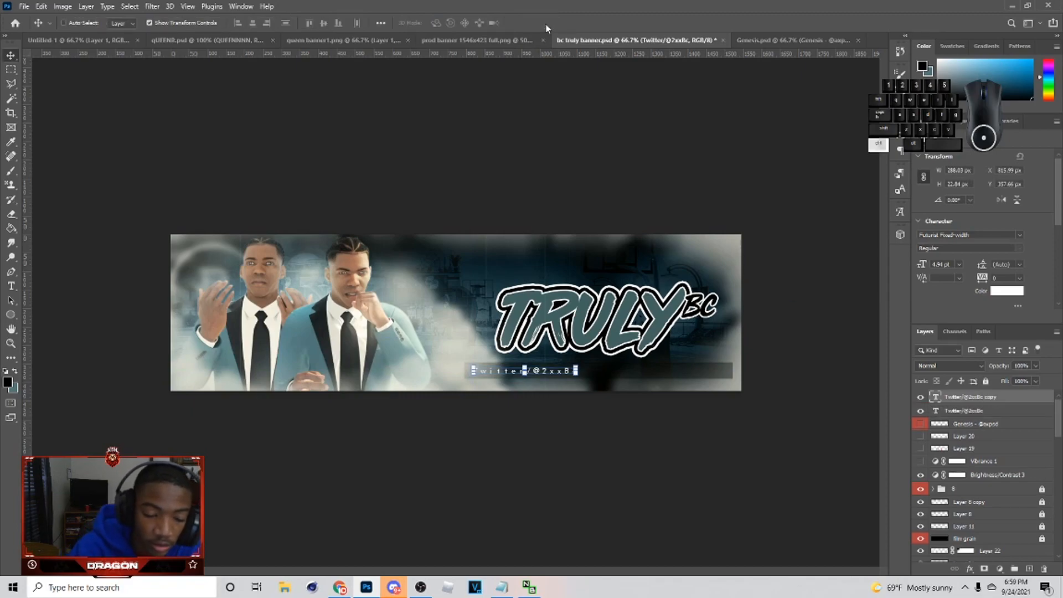
{"action": "left_click_drag", "start_coordinate": [546, 374], "coordinate": [637, 371]}
{"action": "left_click", "coordinate": [10, 285]}
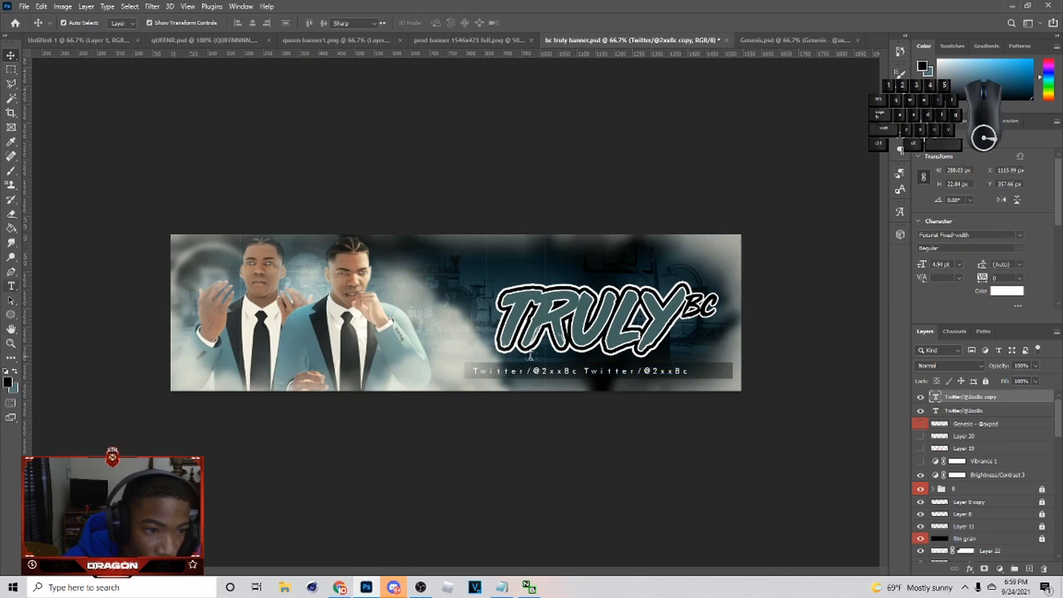
{"action": "left_click", "coordinate": [585, 372]}
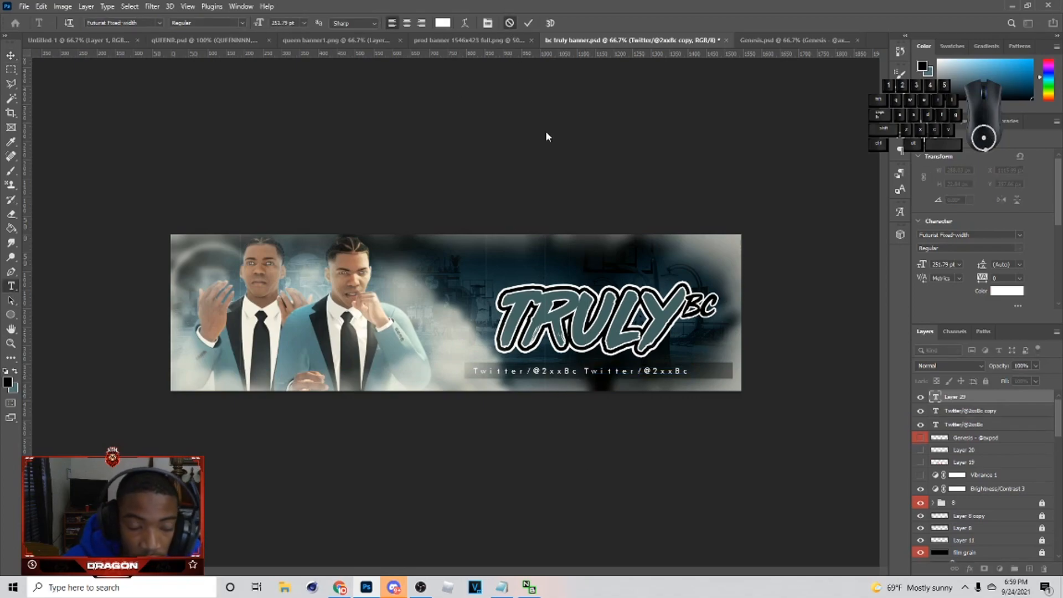
{"action": "key", "text": "Escape"}
{"action": "left_click_drag", "start_coordinate": [586, 371], "coordinate": [653, 368]}
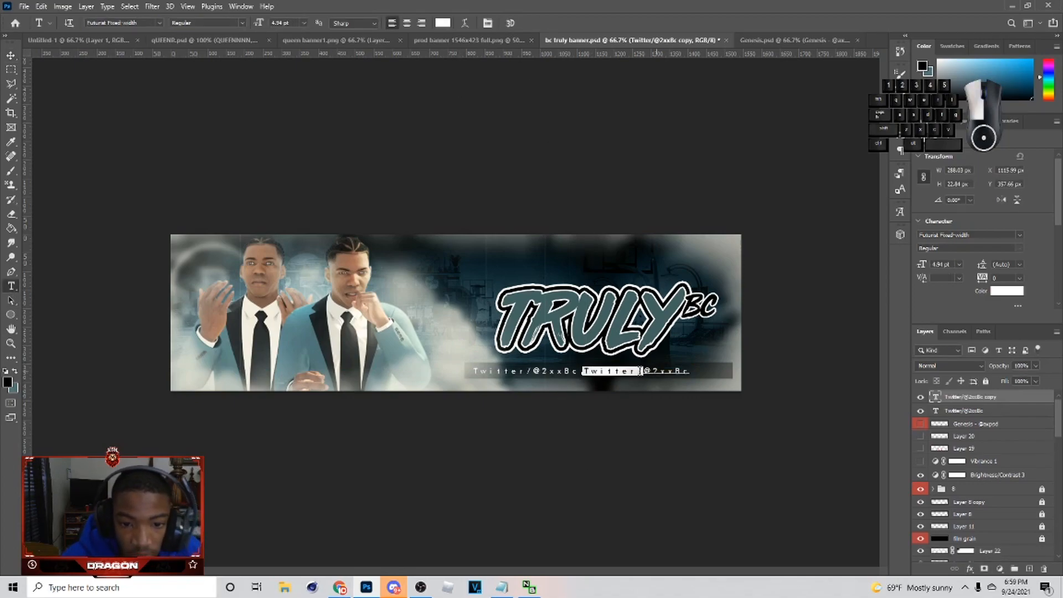
{"action": "type", "text": "y"}
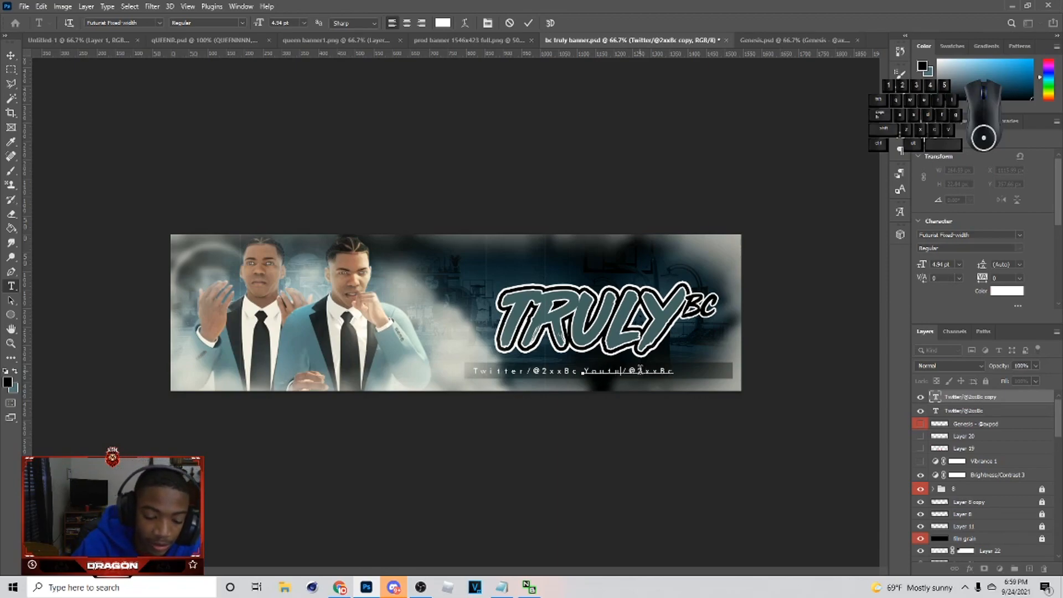
{"action": "left_click_drag", "start_coordinate": [643, 371], "coordinate": [691, 372]}
{"action": "left_click", "coordinate": [339, 587]}
{"action": "left_click", "coordinate": [10, 56]}
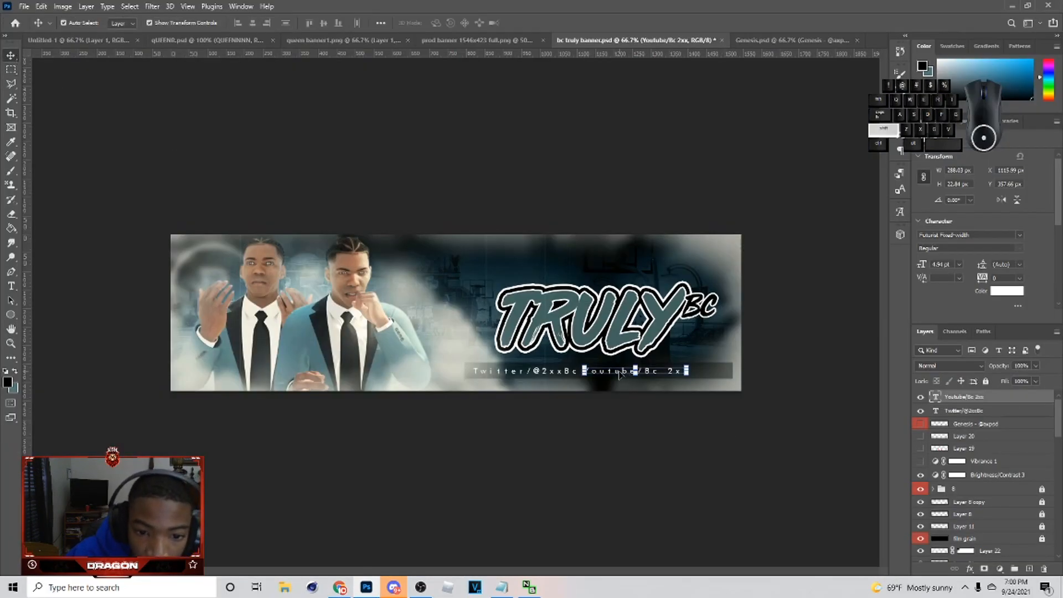
Select the Twitter and Youtube text layers together and shift both slightly right along the black bar
{"action": "left_click_drag", "start_coordinate": [619, 375], "coordinate": [628, 375]}
{"action": "key", "text": "ctrl+z"}
{"action": "left_click", "coordinate": [973, 412], "text": "ctrl"}
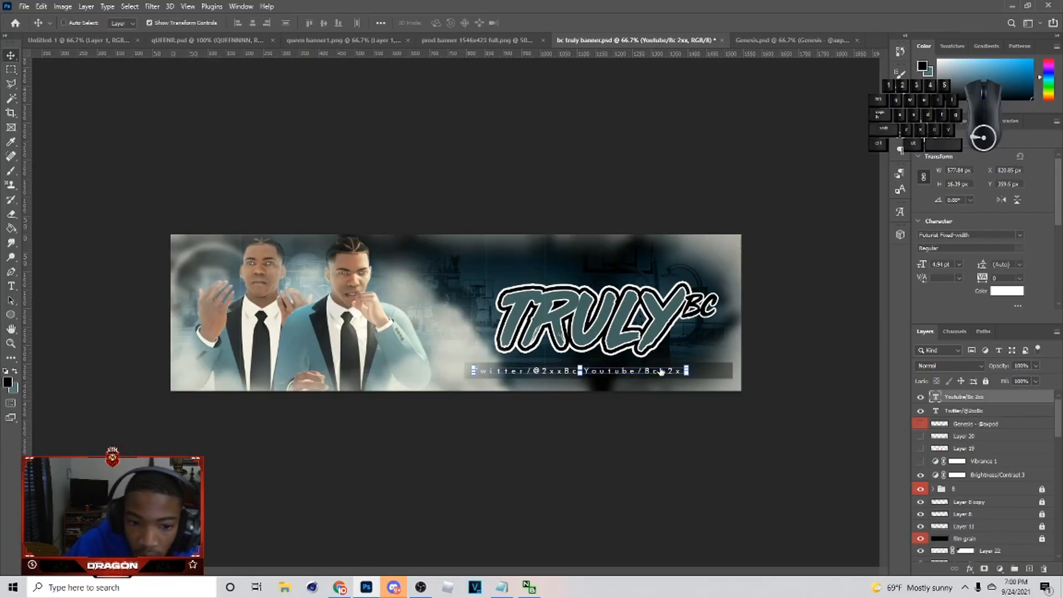
{"action": "left_click", "coordinate": [687, 371]}
{"action": "left_click_drag", "start_coordinate": [661, 375], "coordinate": [669, 375]}
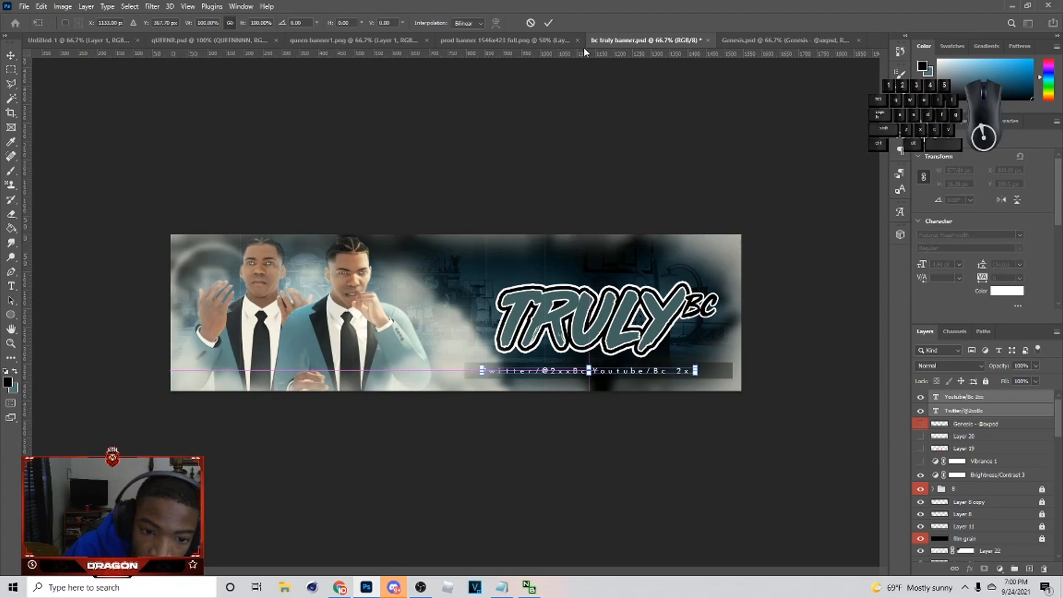
{"action": "left_click", "coordinate": [548, 23]}
Place a vertical guide at the black bar's centre and centre the two text layers together on it
{"action": "left_click", "coordinate": [729, 371]}
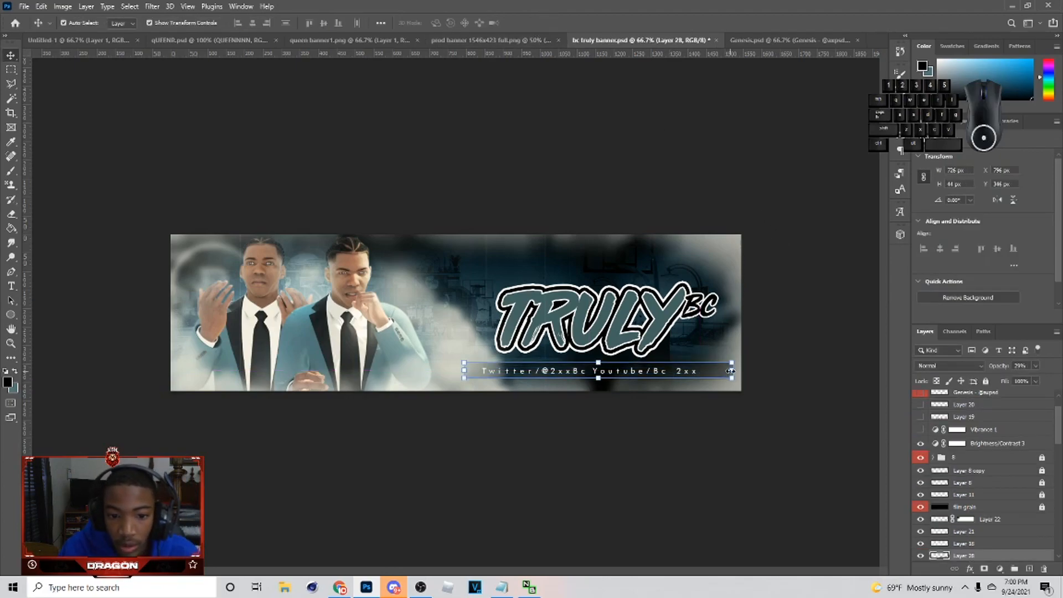
{"action": "left_click_drag", "start_coordinate": [20, 403], "coordinate": [599, 418]}
{"action": "double_click", "coordinate": [633, 375]}
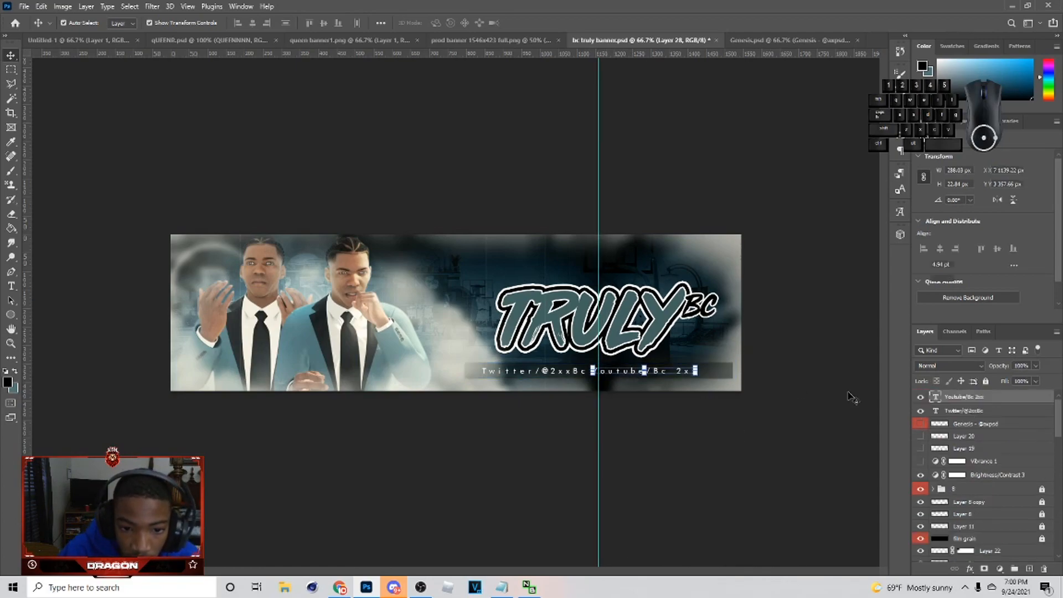
{"action": "left_click_drag", "start_coordinate": [699, 368], "coordinate": [708, 368]}
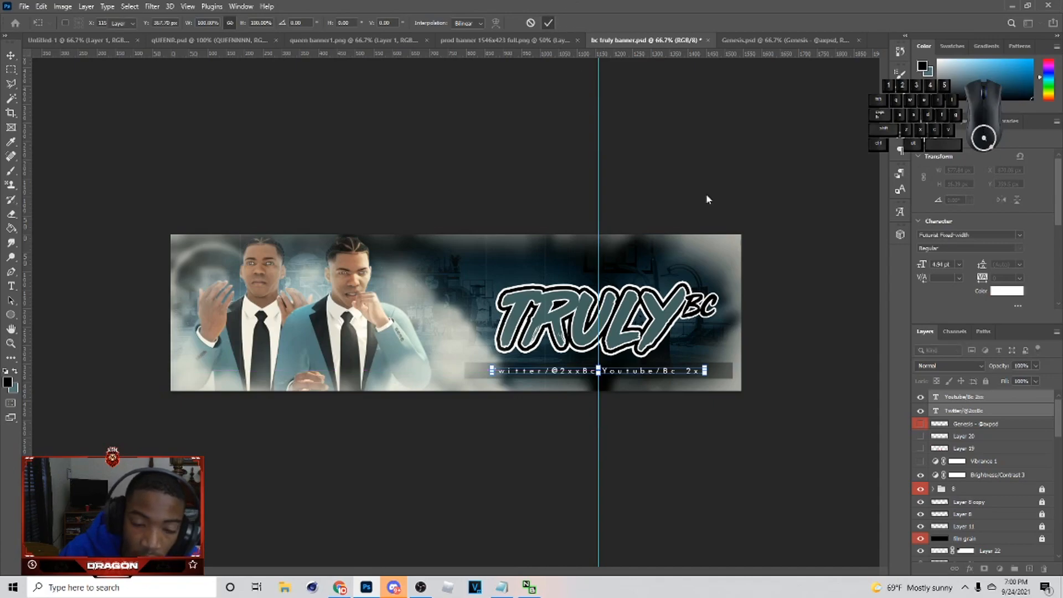
Narrow the black bar evenly from both sides around the text to about 652 px wide
{"action": "left_click", "coordinate": [723, 376]}
{"action": "left_click_drag", "start_coordinate": [732, 370], "coordinate": [689, 376]}
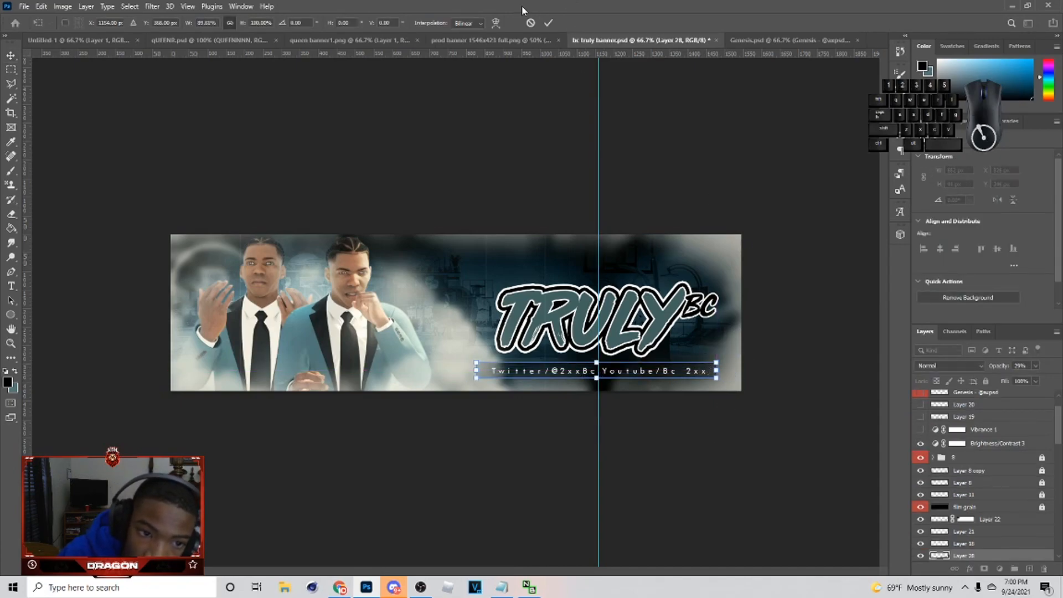
{"action": "left_click", "coordinate": [549, 23]}
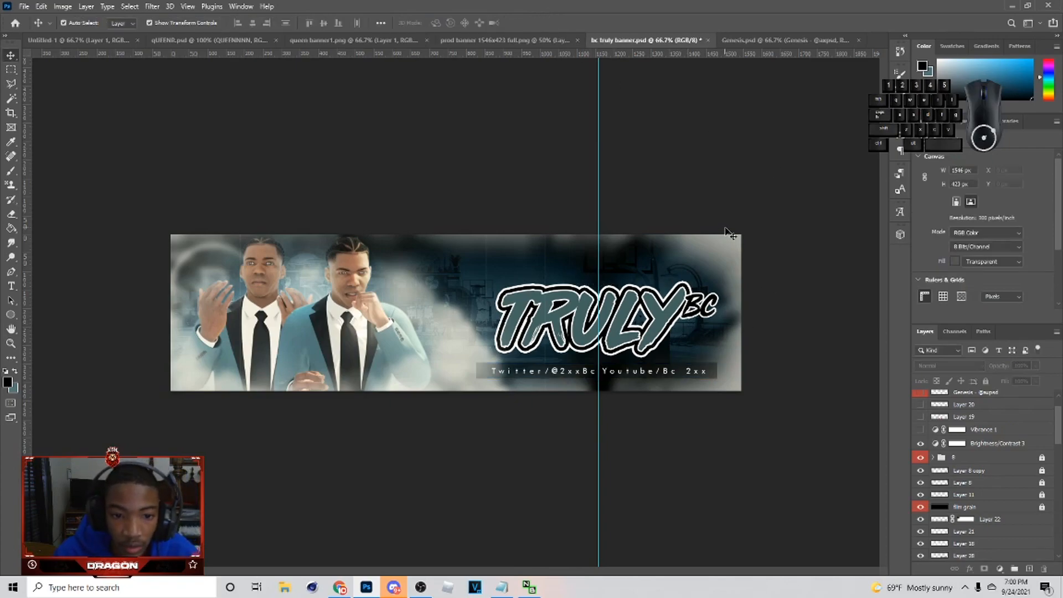
Reduce the black bar's opacity in two passes, first to 25% and finally slightly lower, and deselect it
{"action": "key", "text": "ctrl+plus"}
{"action": "left_click", "coordinate": [834, 394]}
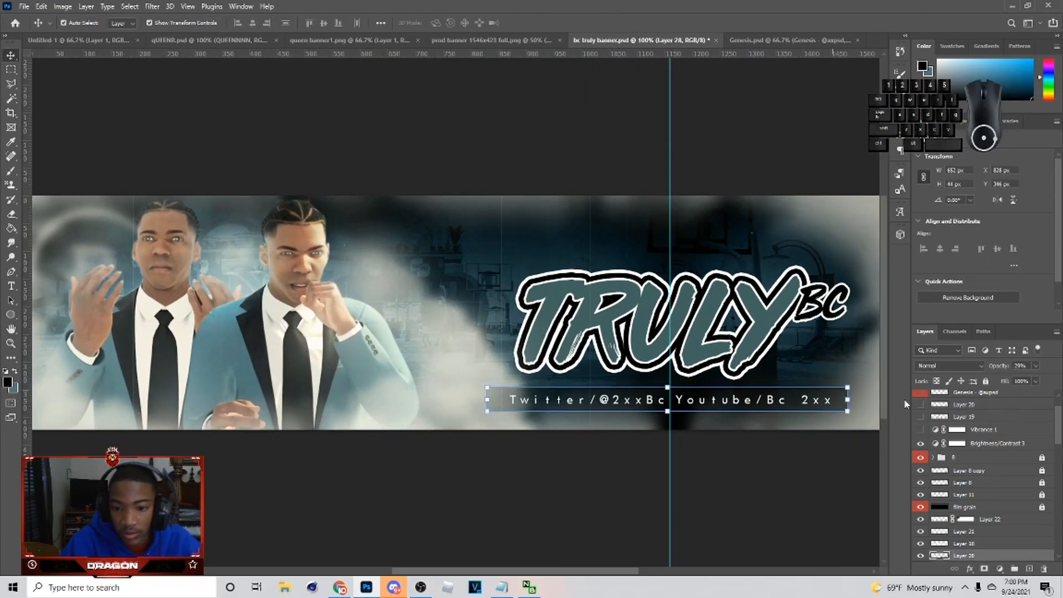
{"action": "left_click_drag", "start_coordinate": [1019, 378], "coordinate": [1021, 380]}
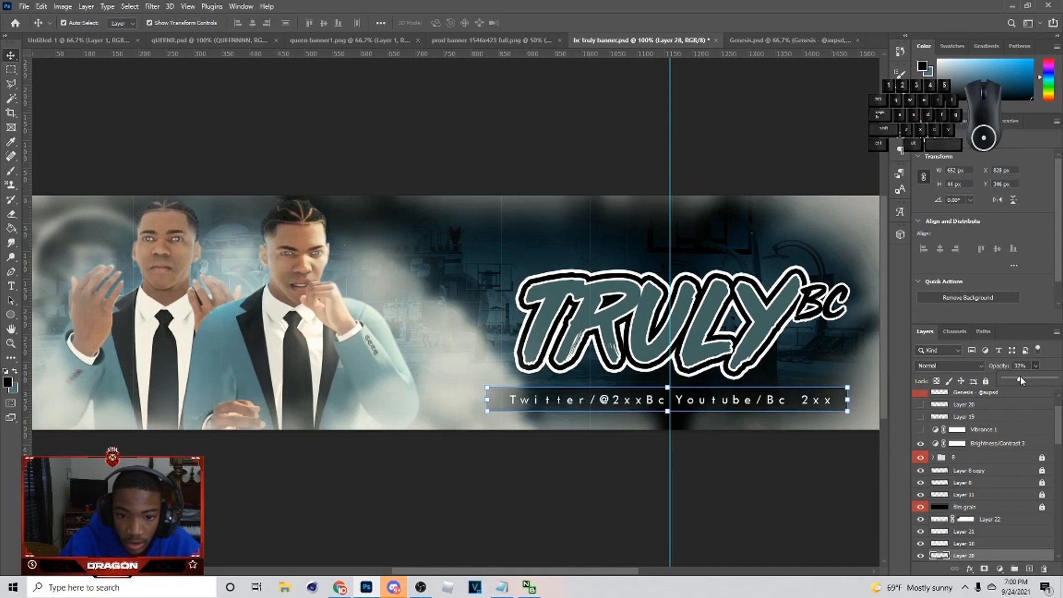
{"action": "left_click", "coordinate": [729, 126]}
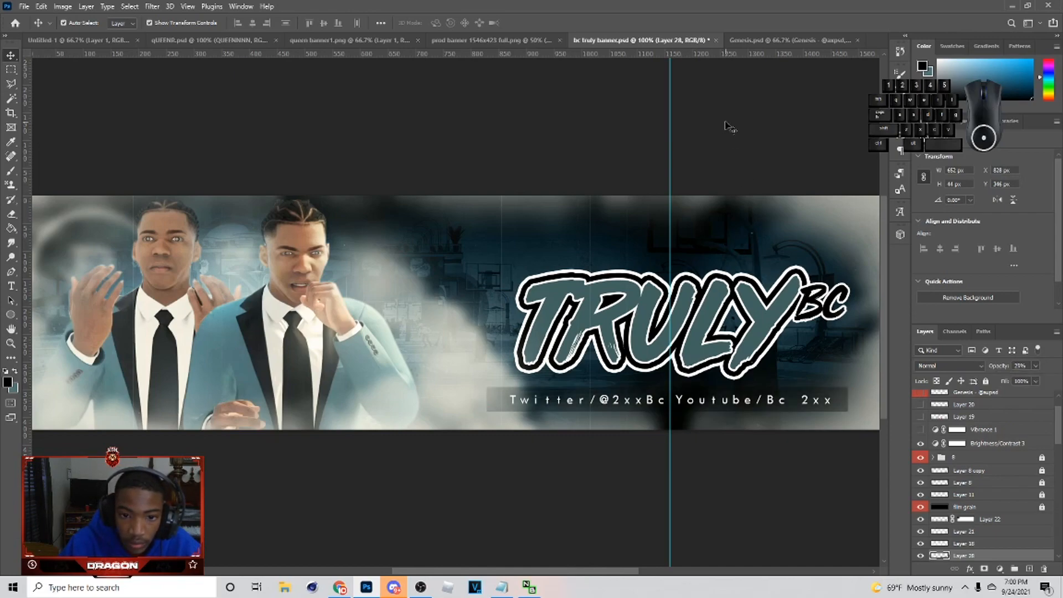
{"action": "left_click", "coordinate": [838, 406]}
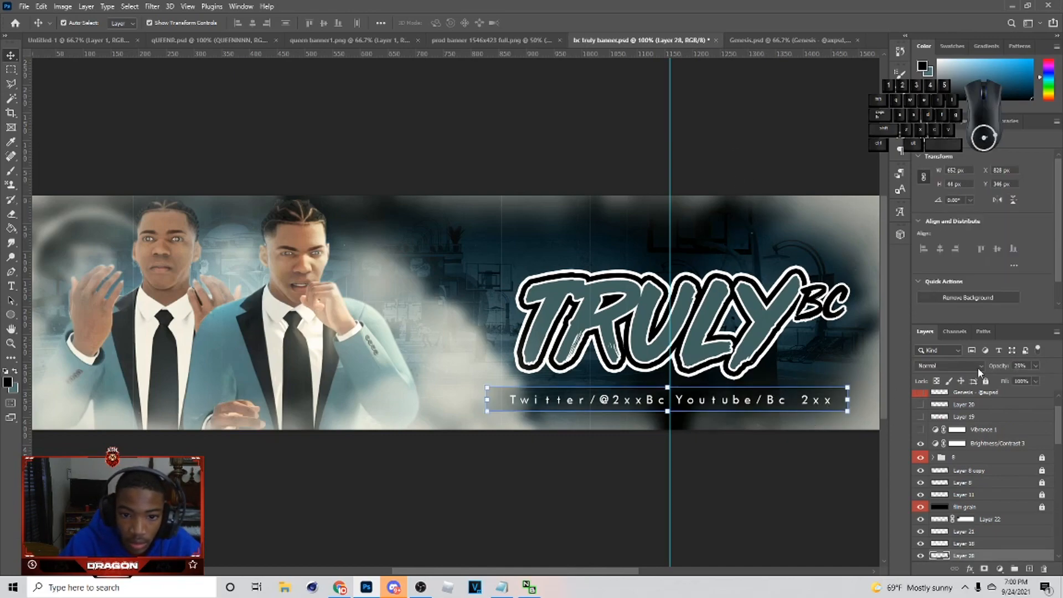
{"action": "left_click_drag", "start_coordinate": [1012, 378], "coordinate": [1010, 379]}
{"action": "left_click", "coordinate": [796, 195]}
{"action": "key", "text": "ctrl+minus"}
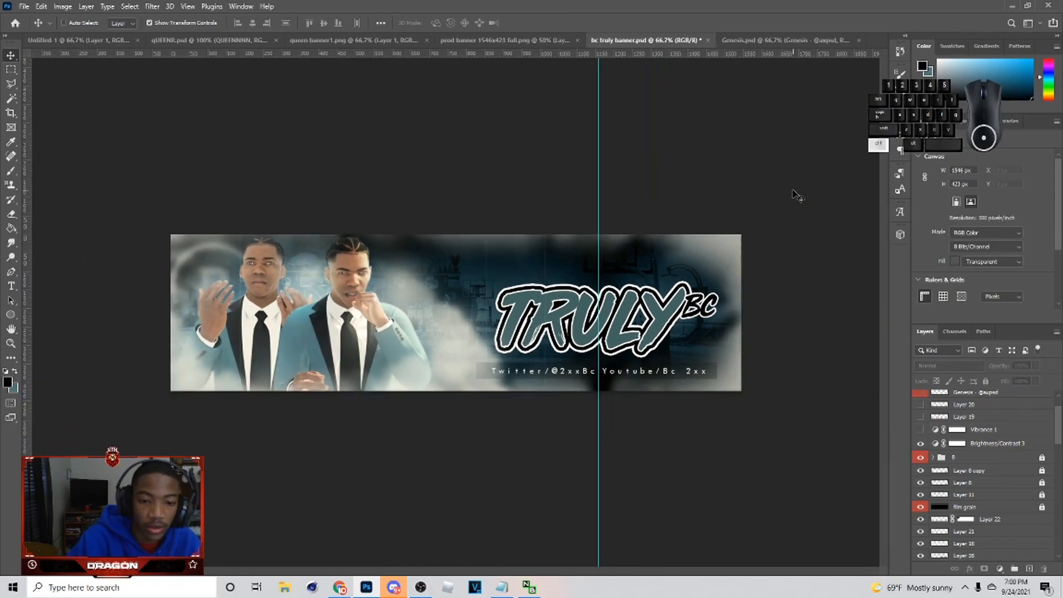
Reselect the black bar behind the social handles and fine-tune its reduced opacity
{"action": "left_click", "coordinate": [459, 346]}
{"action": "left_click", "coordinate": [809, 263]}
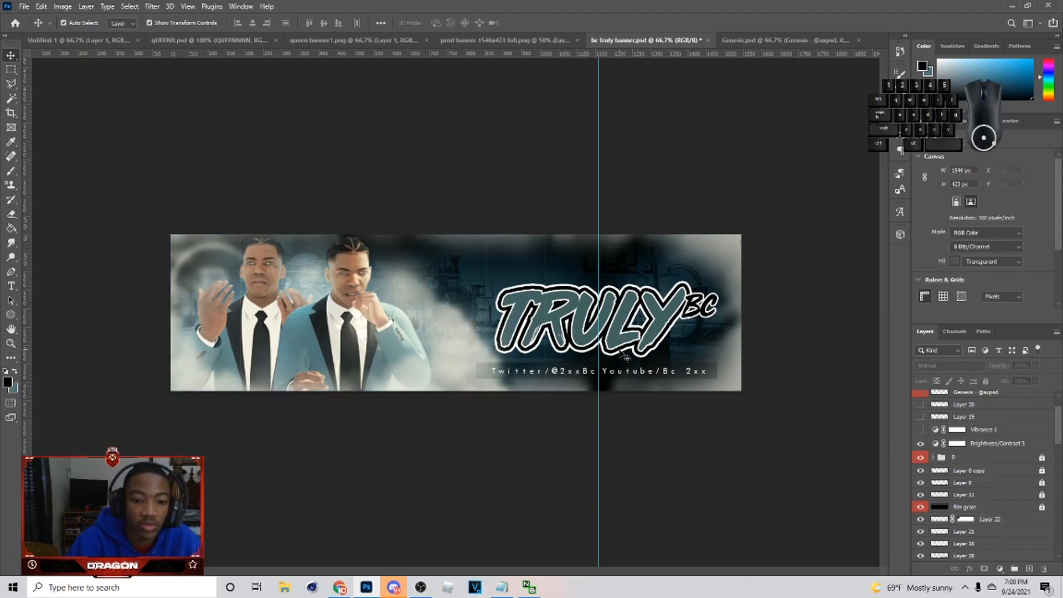
{"action": "left_click", "coordinate": [711, 377]}
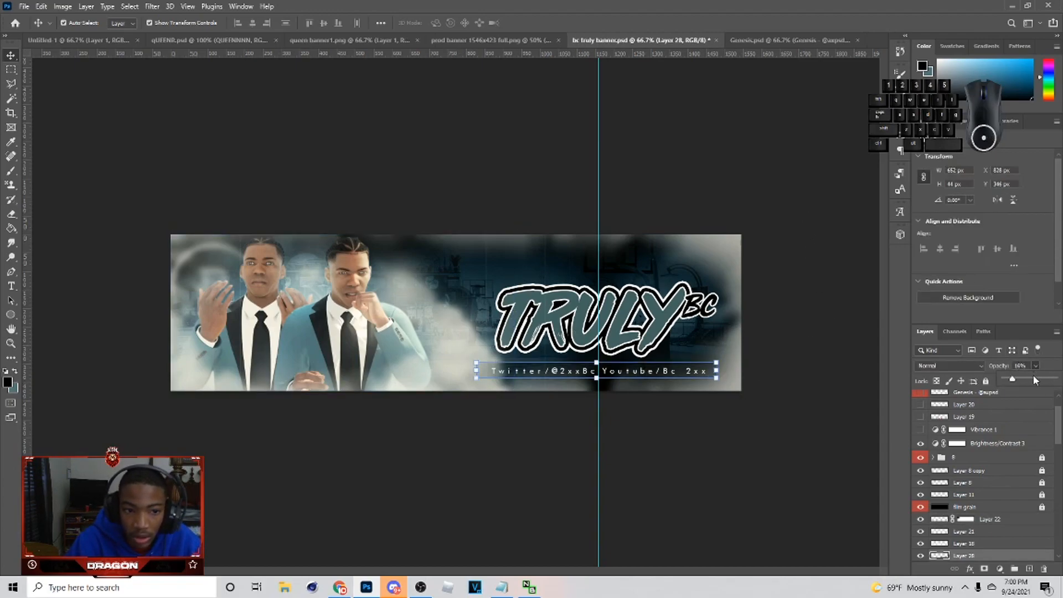
{"action": "left_click_drag", "start_coordinate": [1029, 381], "coordinate": [1022, 380]}
Add a white text layer reading "truly" directly above the Genesis texture layers near the bottom of the layer stack
{"action": "scroll", "coordinate": [969, 507], "scroll_direction": "down", "scroll_amount": 10}
{"action": "left_click", "coordinate": [975, 515]}
{"action": "left_click", "coordinate": [980, 491]}
{"action": "left_click", "coordinate": [979, 479]}
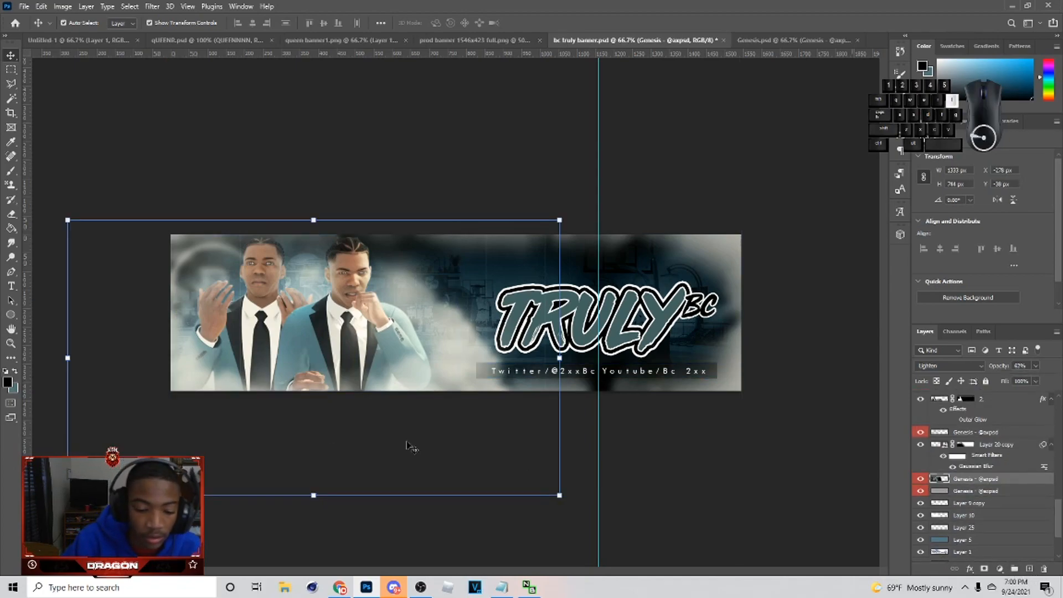
{"action": "key", "text": "t"}
{"action": "left_click", "coordinate": [307, 328]}
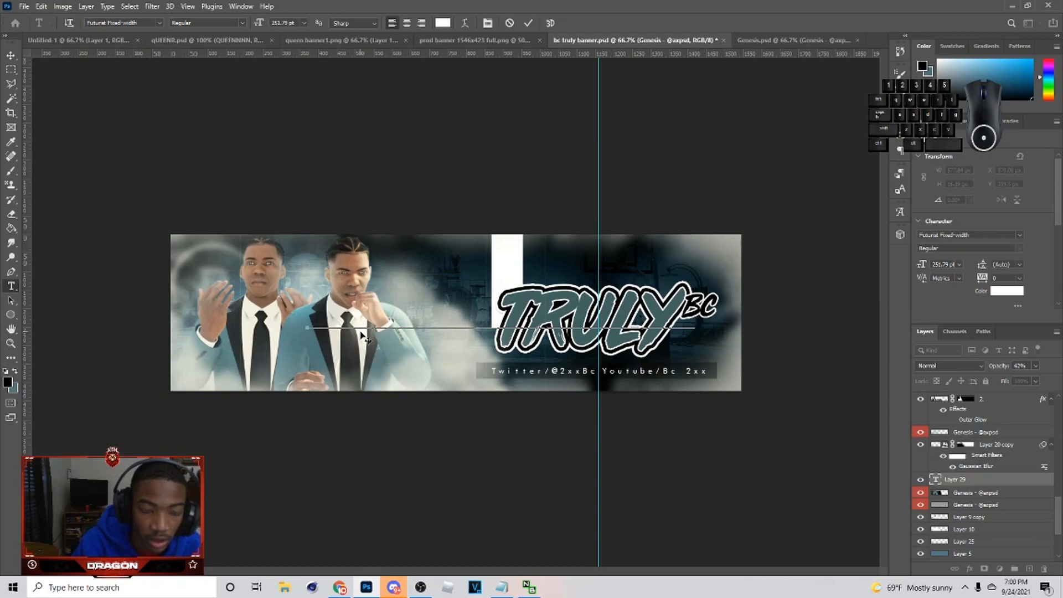
{"action": "key", "text": "BackSpace"}
{"action": "type", "text": "l"}
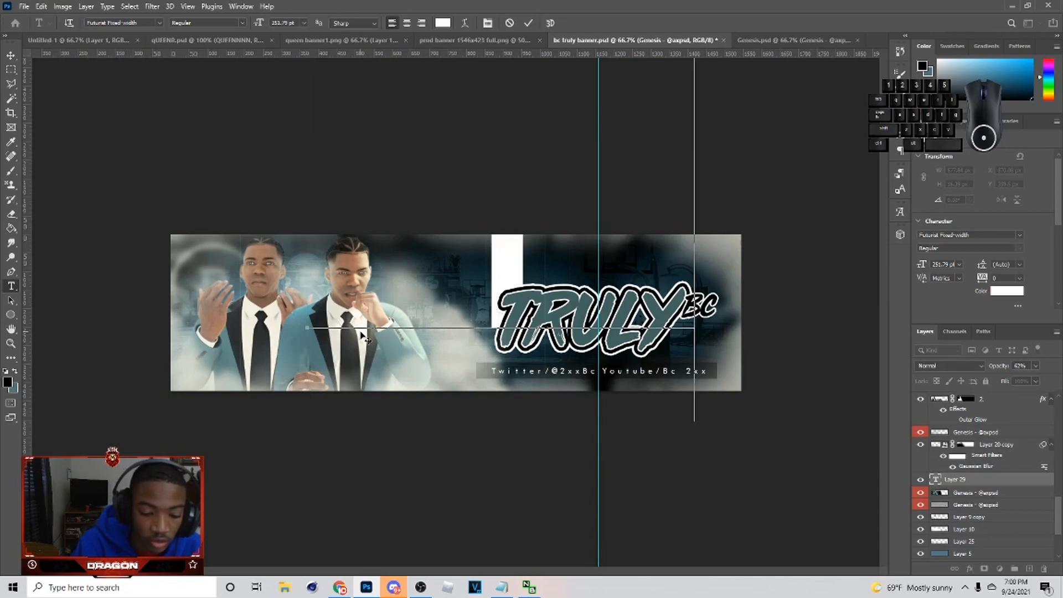
{"action": "left_click", "coordinate": [14, 54]}
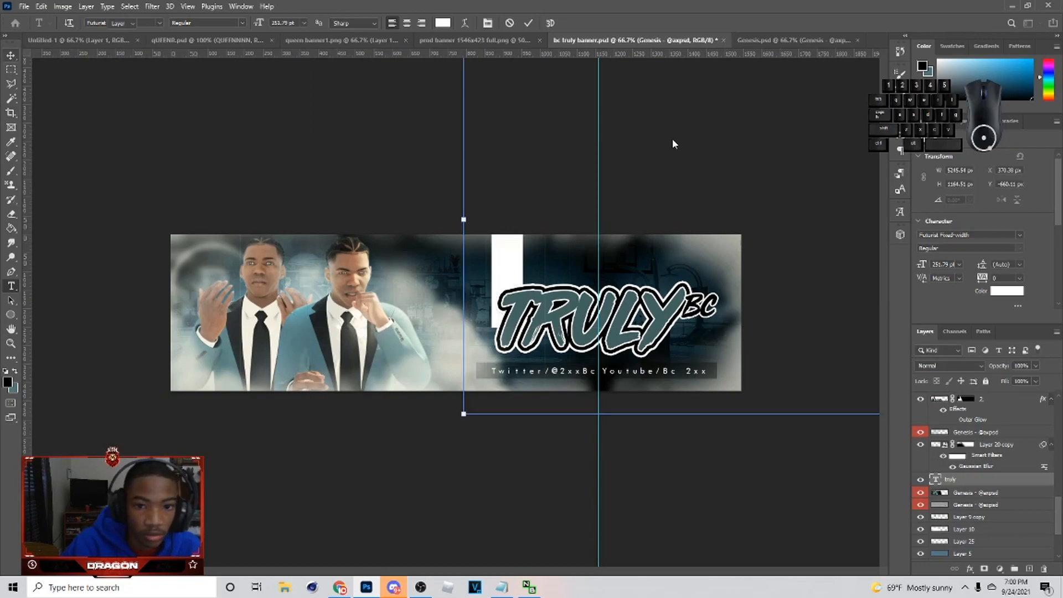
Scale the oversized truly text down to about 19% and move it over the left part of the banner
{"action": "left_click", "coordinate": [463, 218]}
{"action": "left_click_drag", "start_coordinate": [306, 204], "coordinate": [96, 332]}
{"action": "left_click_drag", "start_coordinate": [773, 123], "coordinate": [729, 348]}
{"action": "left_click_drag", "start_coordinate": [767, 403], "coordinate": [355, 323]}
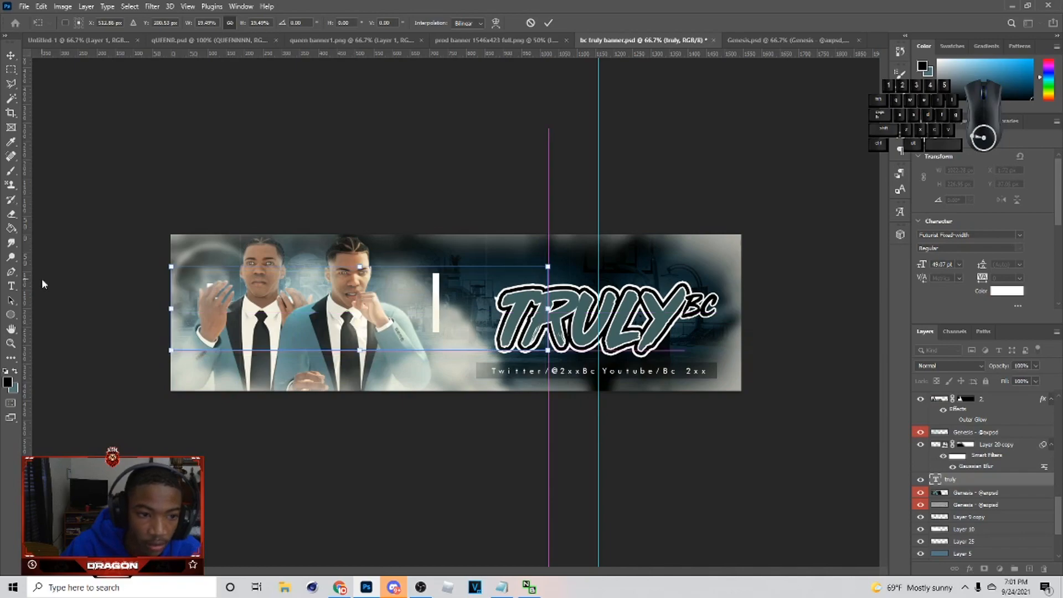
Change the font of the background truly text to Third Rail - Demo
{"action": "left_click", "coordinate": [11, 285]}
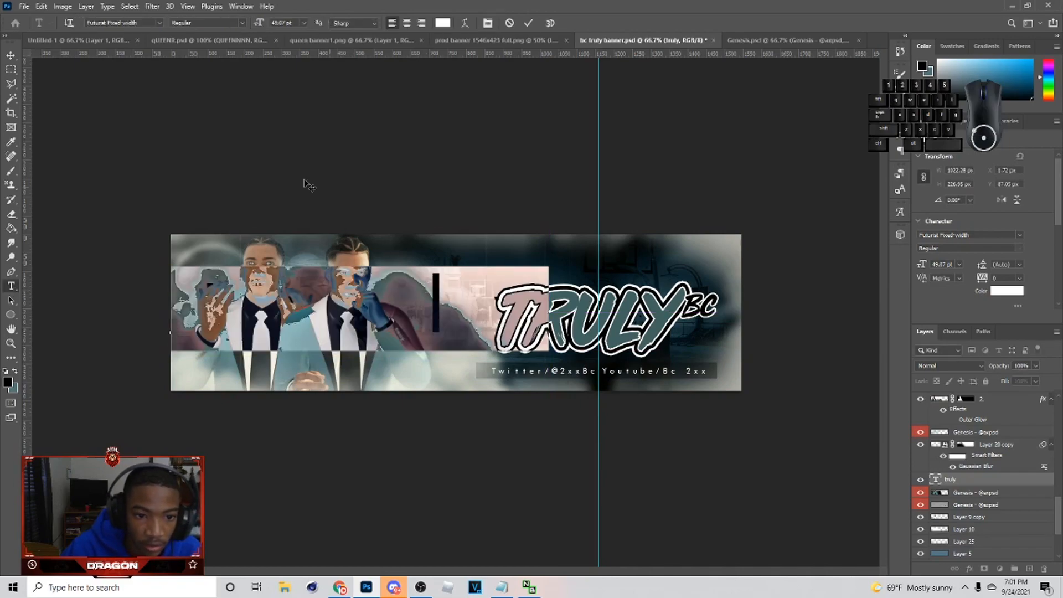
{"action": "left_click", "coordinate": [160, 23]}
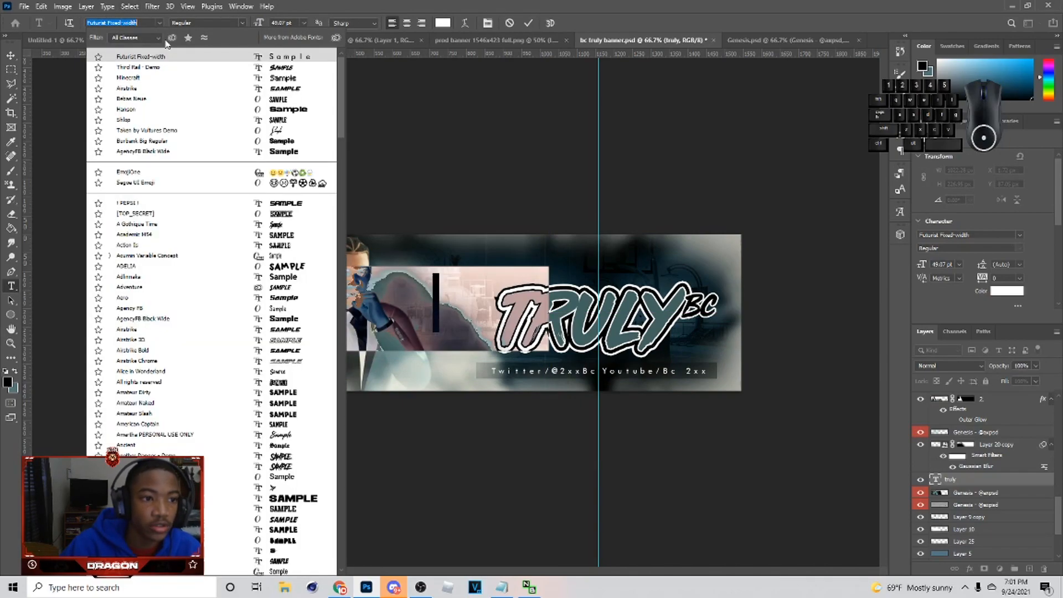
{"action": "left_click", "coordinate": [178, 68]}
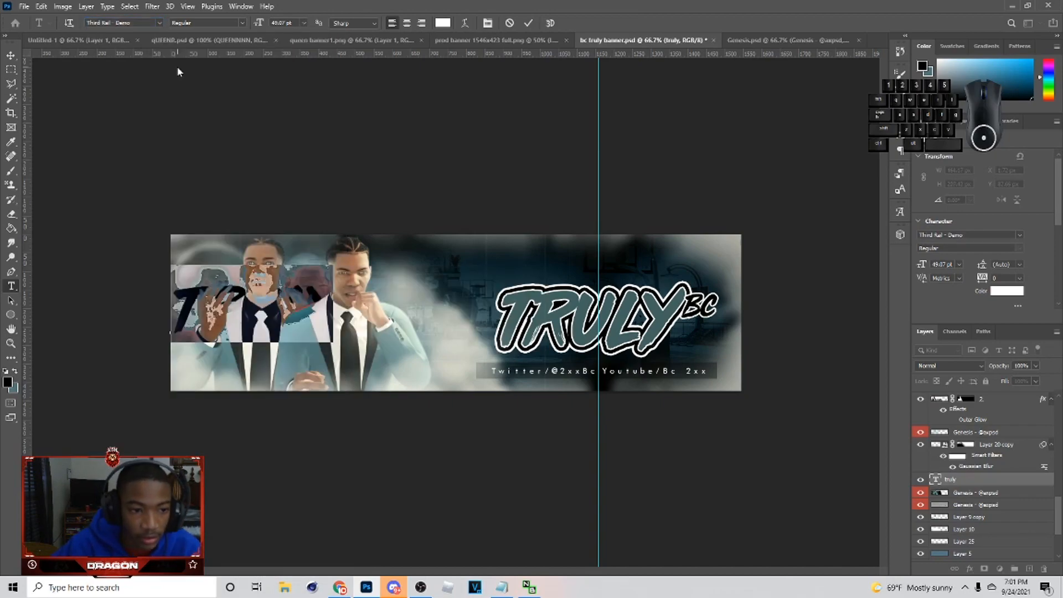
Enlarge the truly text to about 1542 px wide and position it across the whole banner behind the figures
{"action": "left_click", "coordinate": [12, 54]}
{"action": "key", "text": "ctrl+t"}
{"action": "left_click_drag", "start_coordinate": [426, 315], "coordinate": [657, 329]}
{"action": "mouse_move", "coordinate": [573, 344]}
{"action": "left_mouse_down"}
{"action": "mouse_move", "coordinate": [598, 335]}
{"action": "mouse_move", "coordinate": [589, 335]}
{"action": "left_mouse_up"}
{"action": "left_click_drag", "start_coordinate": [672, 293], "coordinate": [698, 313]}
{"action": "left_click_drag", "start_coordinate": [550, 298], "coordinate": [544, 293]}
{"action": "left_click", "coordinate": [548, 23]}
Give the large truly text a thin white outside stroke and reduce its fill to zero, leaving only the outline
{"action": "right_click", "coordinate": [1025, 480]}
{"action": "left_click", "coordinate": [913, 86]}
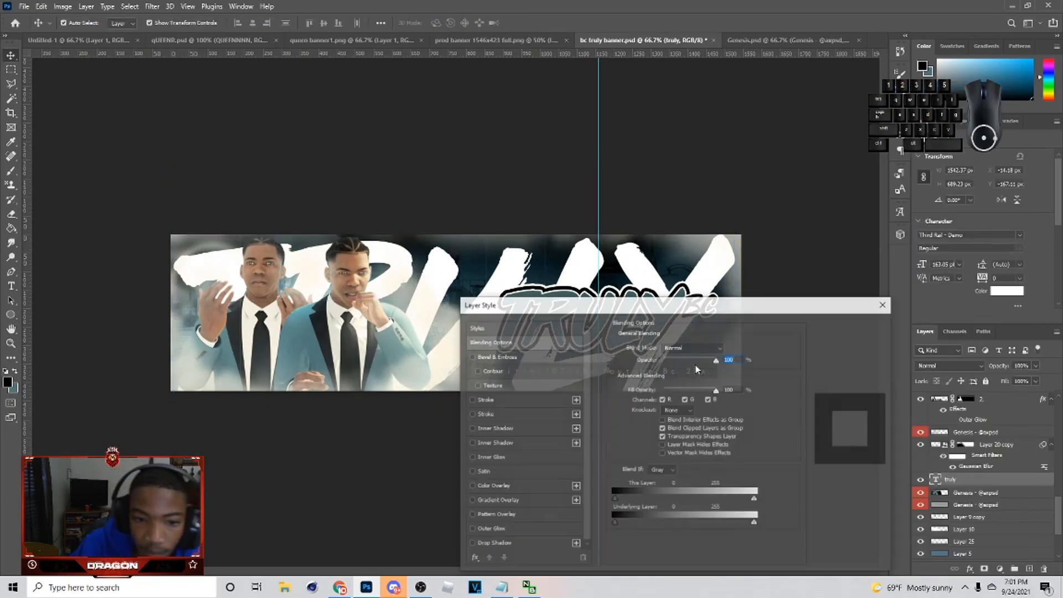
{"action": "left_click", "coordinate": [472, 400]}
{"action": "left_click", "coordinate": [496, 404]}
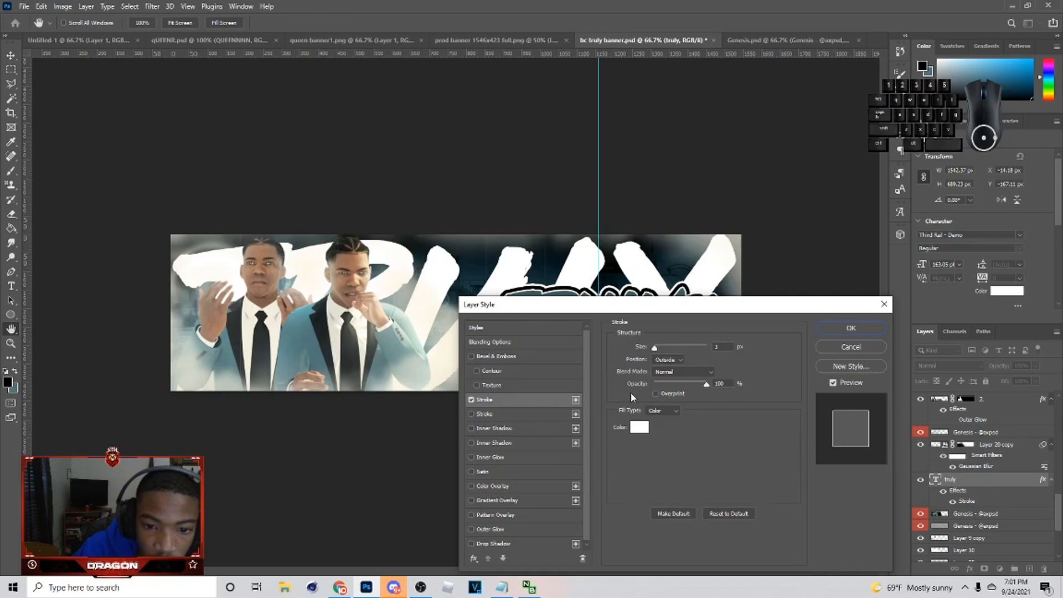
{"action": "left_click", "coordinate": [880, 327]}
{"action": "left_click", "coordinate": [1035, 382]}
{"action": "left_click_drag", "start_coordinate": [1036, 392], "coordinate": [946, 401]}
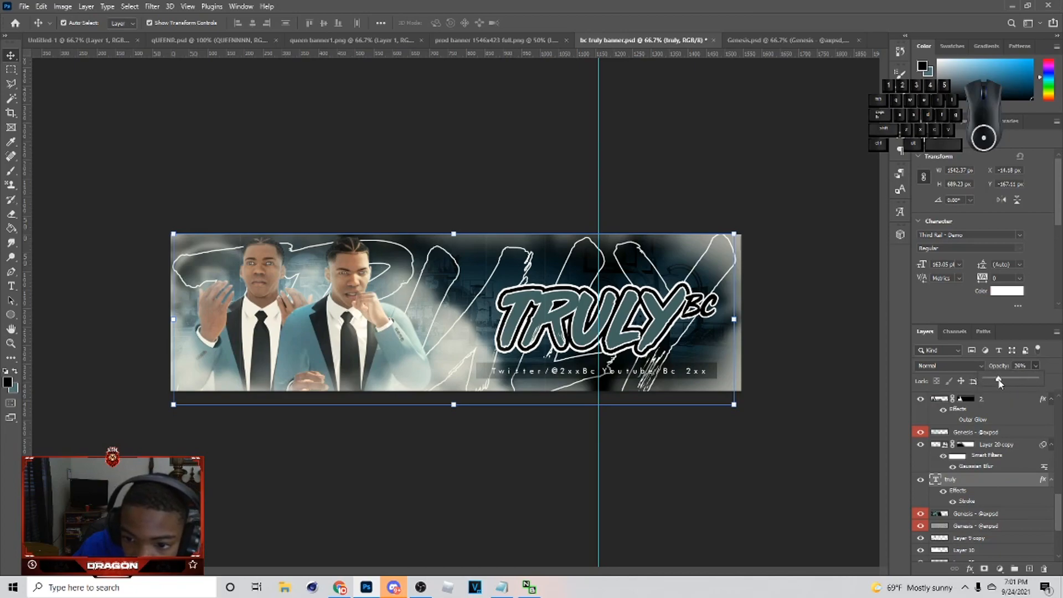
Lower the outlined text's opacity a little and enlarge it to about 1585 px wide
{"action": "left_click_drag", "start_coordinate": [1000, 382], "coordinate": [996, 381]}
{"action": "left_click_drag", "start_coordinate": [733, 321], "coordinate": [749, 294]}
{"action": "left_click", "coordinate": [548, 23]}
Reduce the outlined truly text's opacity to about 3% and deselect it
{"action": "left_click_drag", "start_coordinate": [1035, 365], "coordinate": [1017, 381]}
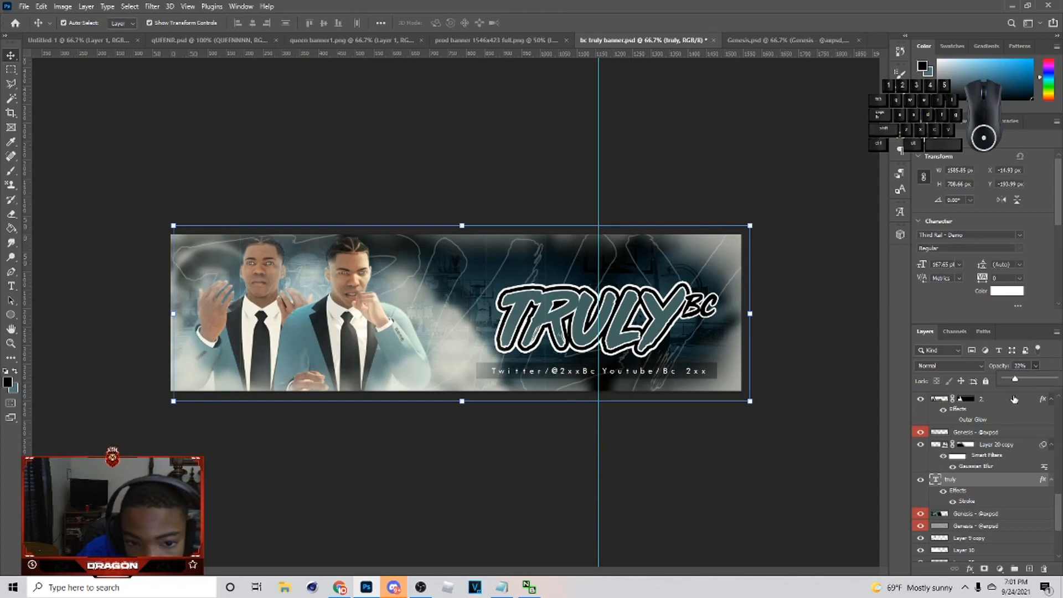
{"action": "left_click_drag", "start_coordinate": [1003, 382], "coordinate": [1007, 382]}
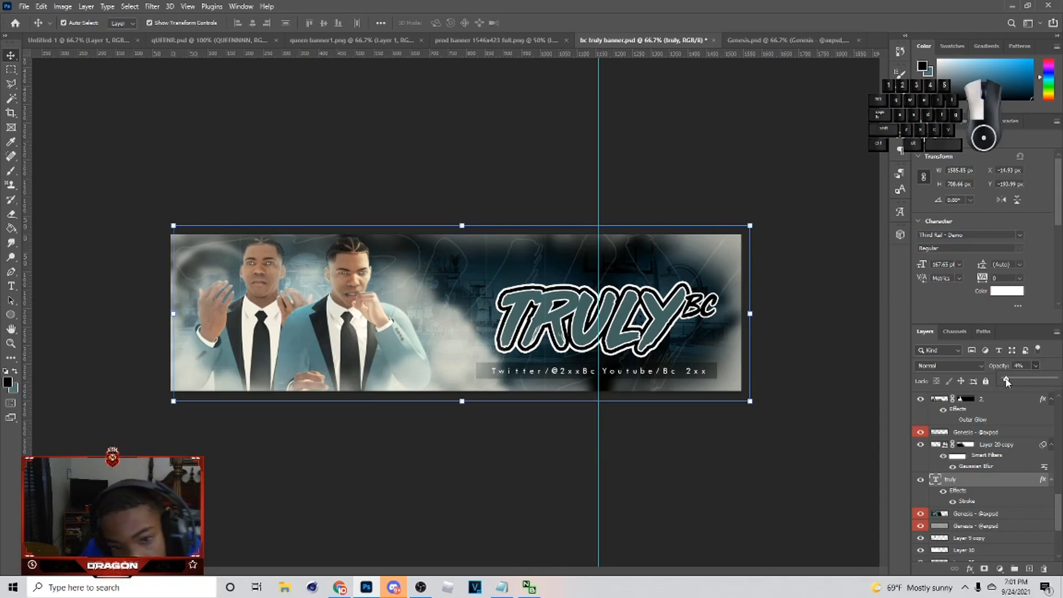
{"action": "left_click", "coordinate": [789, 347]}
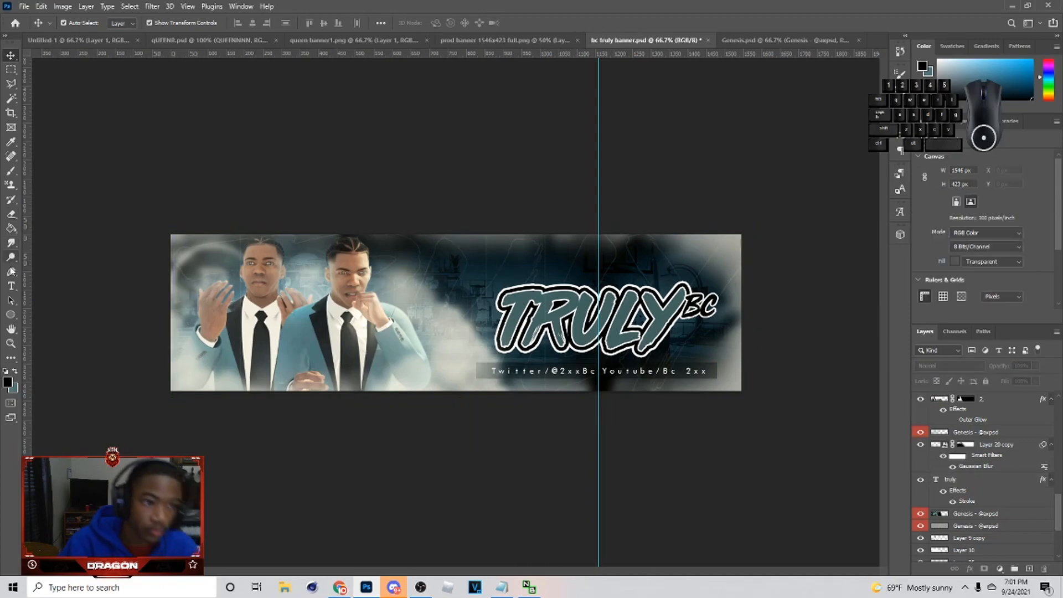
{"action": "left_click", "coordinate": [11, 286]}
{"action": "left_click", "coordinate": [413, 359]}
{"action": "type", "text": "2"}
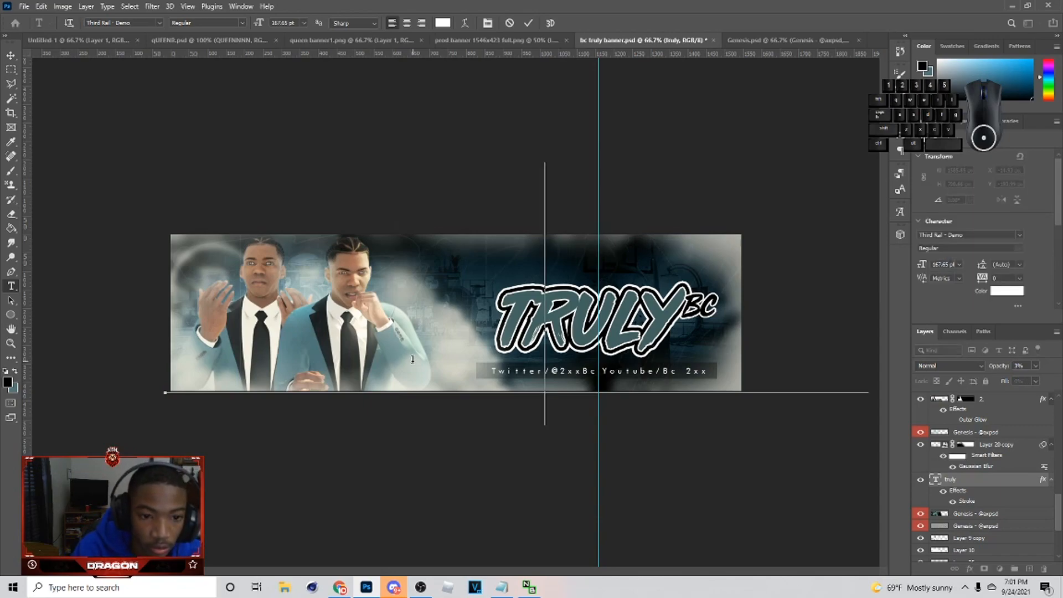
{"action": "left_click", "coordinate": [509, 23]}
{"action": "left_click", "coordinate": [509, 22]}
Add a blank layer above the large truly text and try to start separate text on the banner
{"action": "left_click", "coordinate": [1029, 569]}
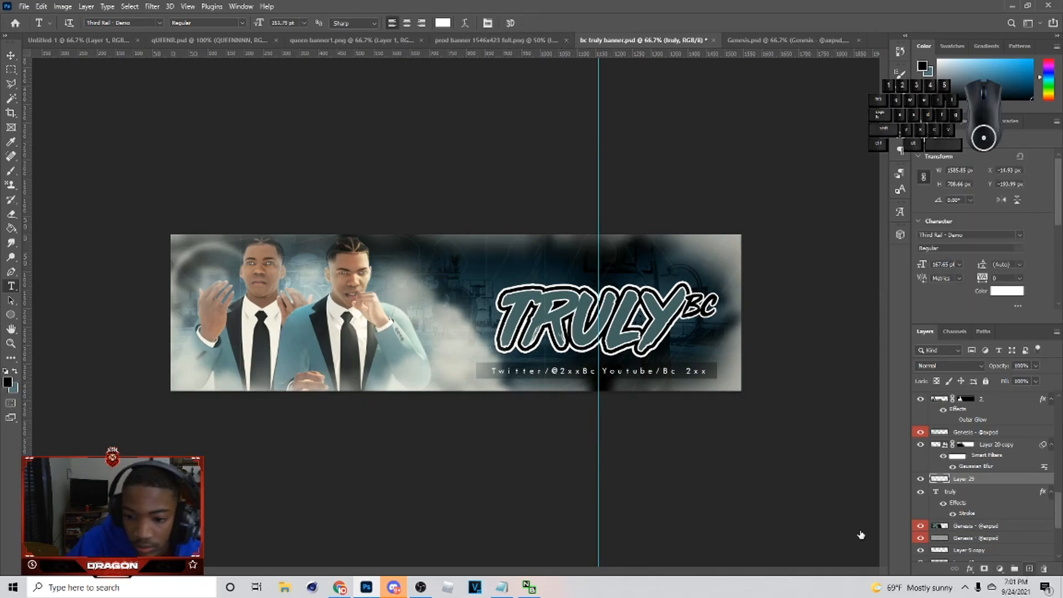
{"action": "left_click", "coordinate": [414, 332]}
{"action": "left_click", "coordinate": [509, 23]}
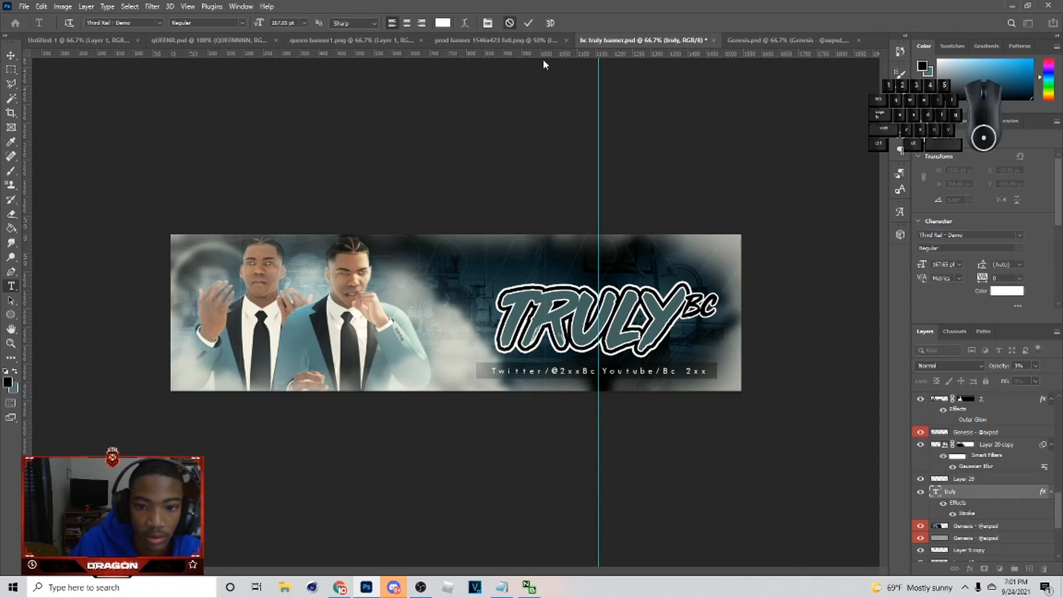
Lock the large truly text layer and try to start new text with the film grain layer selected
{"action": "scroll", "coordinate": [984, 453], "scroll_direction": "down", "scroll_amount": 8}
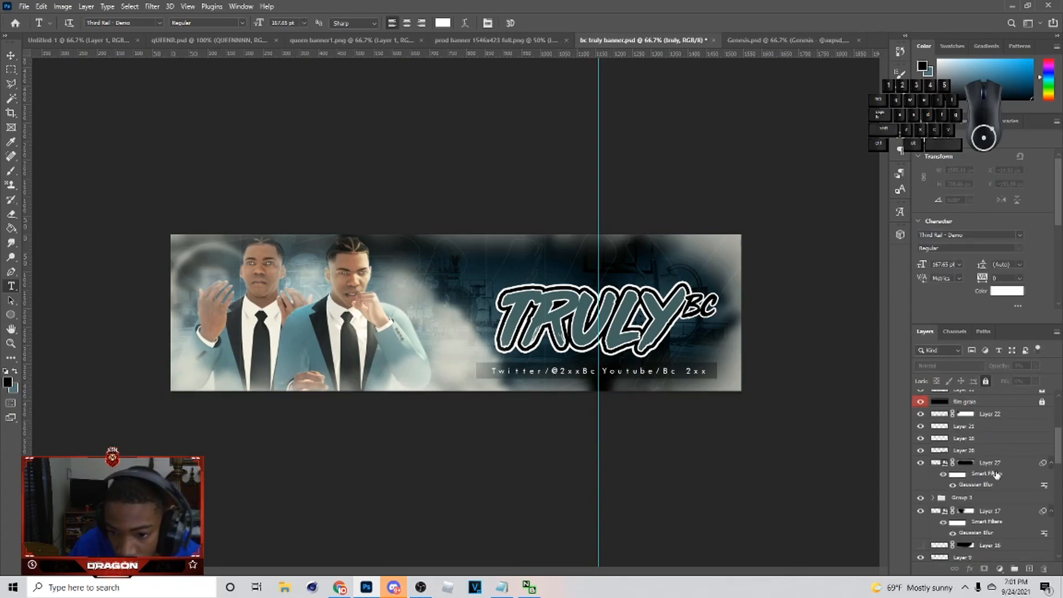
{"action": "scroll", "coordinate": [970, 515], "scroll_direction": "down", "scroll_amount": 4}
{"action": "left_click", "coordinate": [964, 470]}
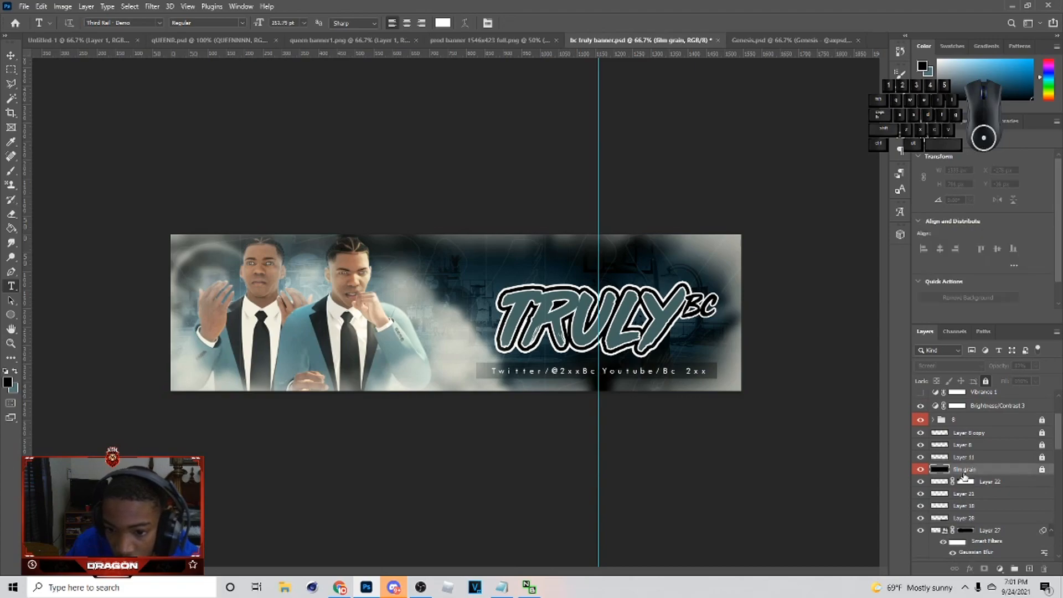
{"action": "left_click", "coordinate": [452, 291]}
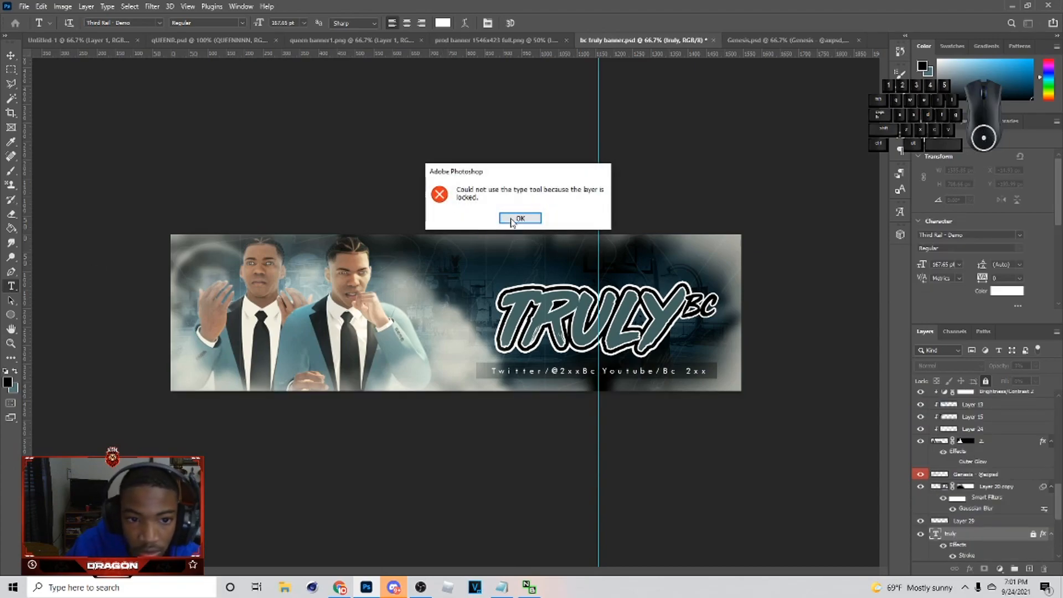
{"action": "left_click", "coordinate": [510, 219]}
Add a blank layer just below the film grain layer and try to start new text from it
{"action": "scroll", "coordinate": [982, 501], "scroll_direction": "up", "scroll_amount": 10}
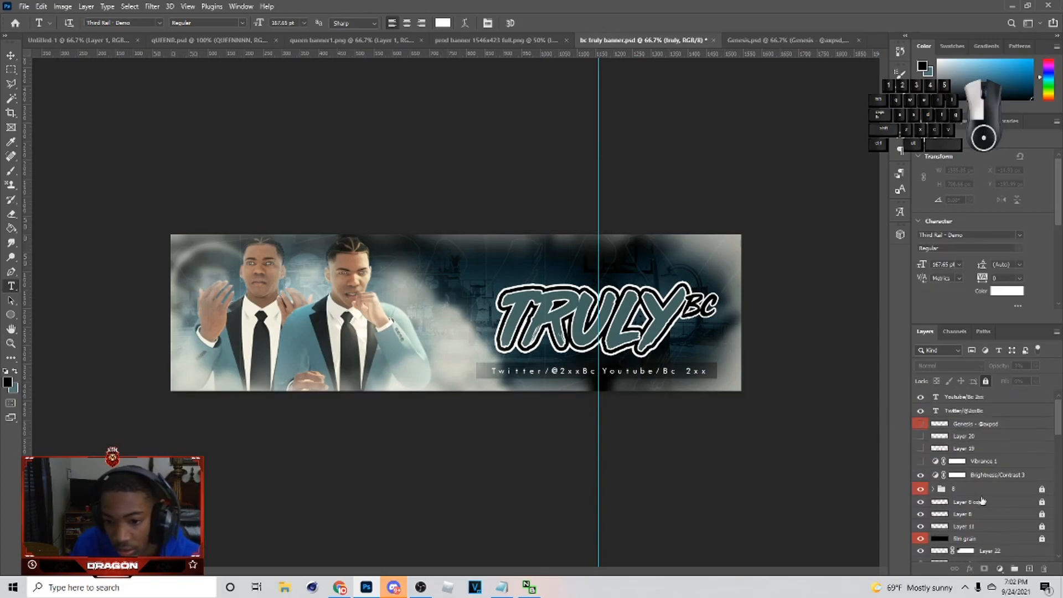
{"action": "left_click", "coordinate": [975, 538]}
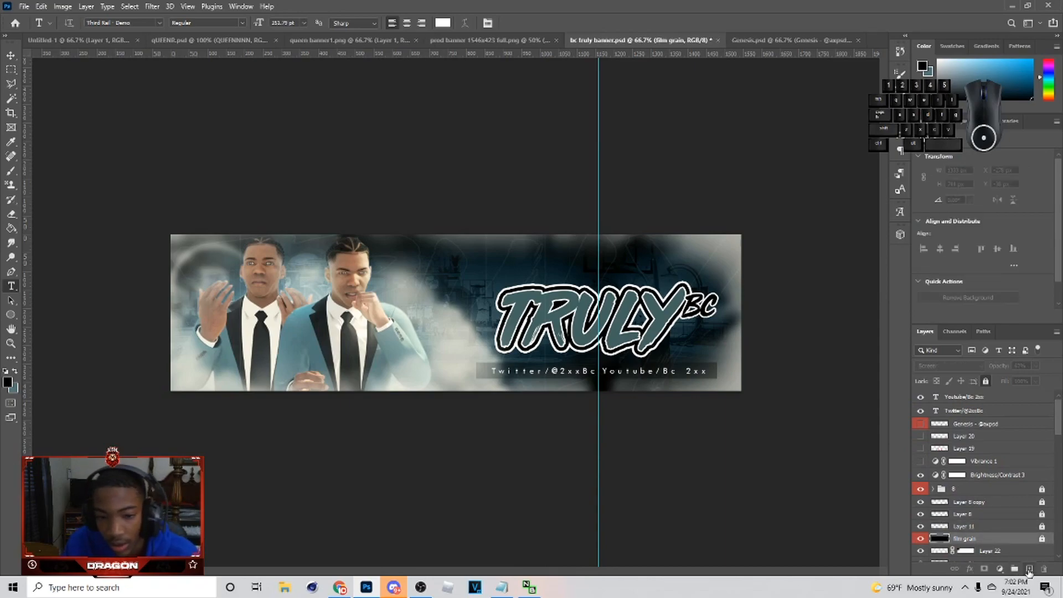
{"action": "left_click", "coordinate": [1028, 570]}
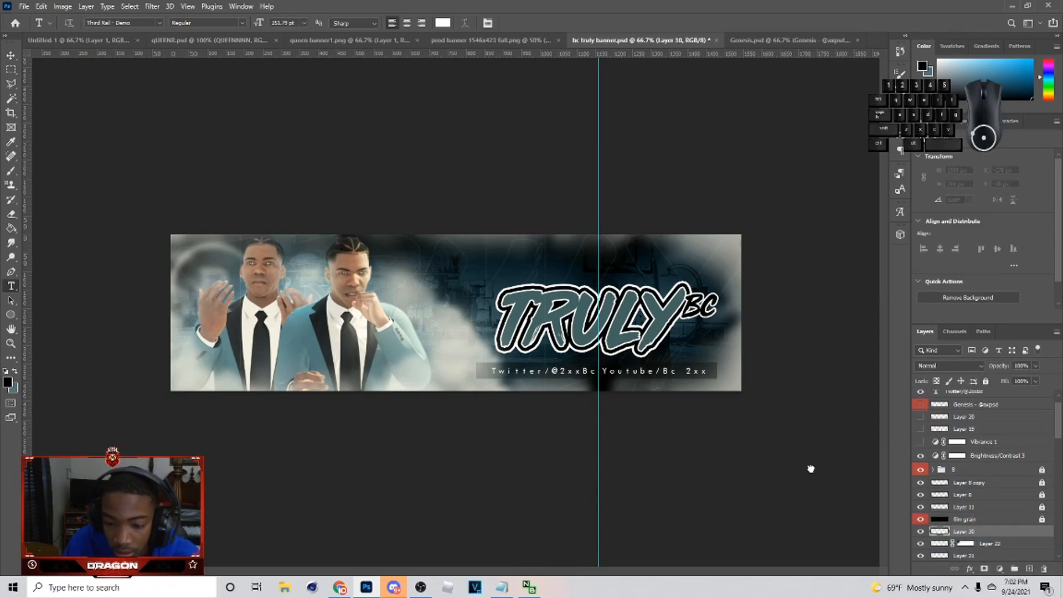
{"action": "left_click", "coordinate": [327, 348]}
{"action": "left_click", "coordinate": [517, 216]}
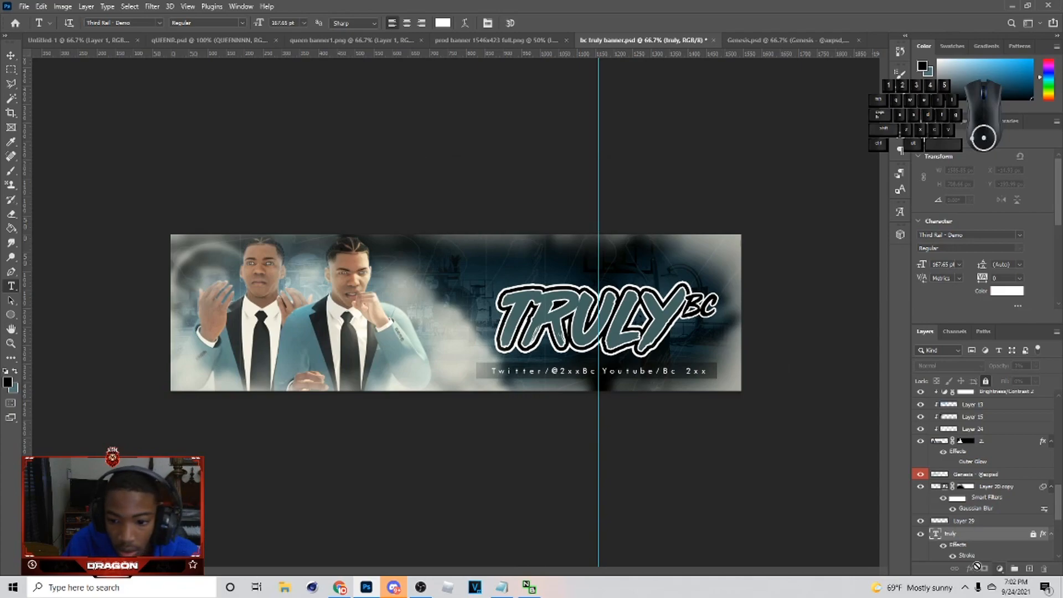
{"action": "scroll", "coordinate": [1009, 510], "scroll_direction": "up", "scroll_amount": 3}
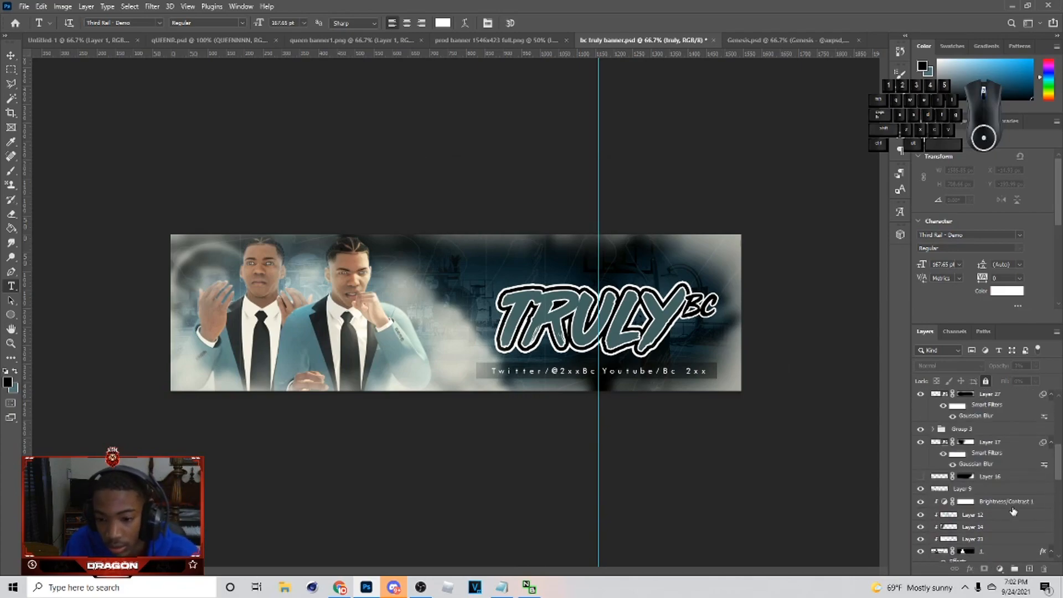
Create the text "2k content creator" in prod banner 1546x423 full.png and copy it into bc truly banner.psd
{"action": "left_click", "coordinate": [497, 40]}
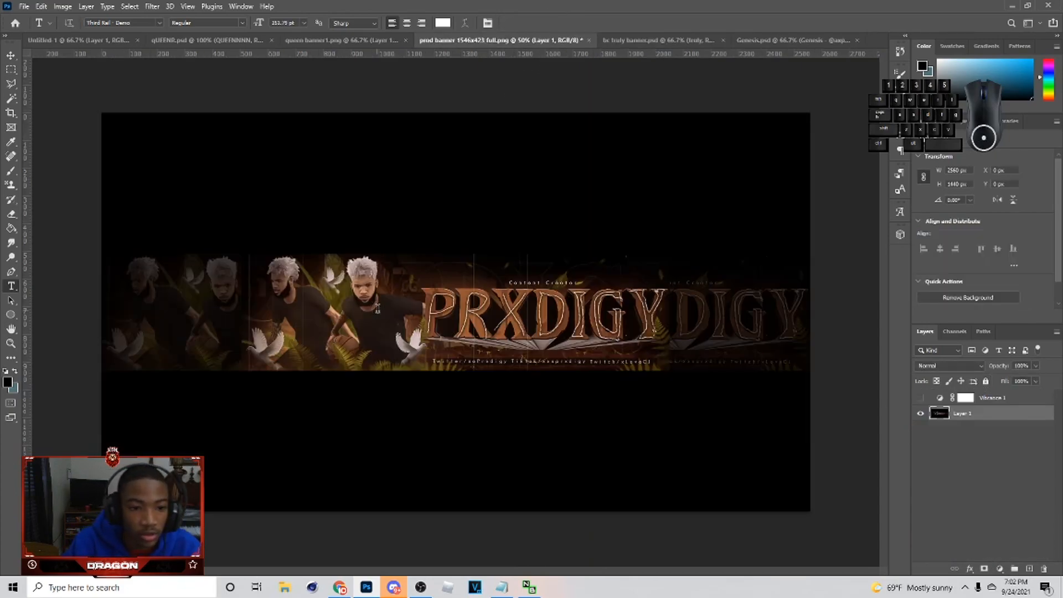
{"action": "left_click", "coordinate": [378, 301]}
{"action": "type", "text": "FF"}
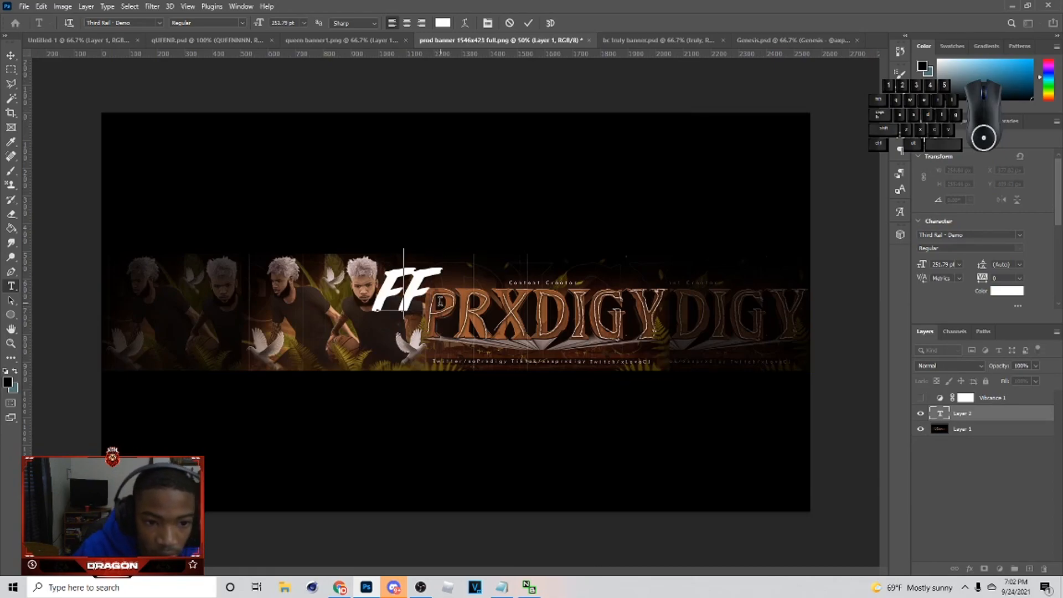
{"action": "key", "text": "BackSpace"}
{"action": "key", "text": "BackSpace"}
{"action": "type", "text": "2K"}
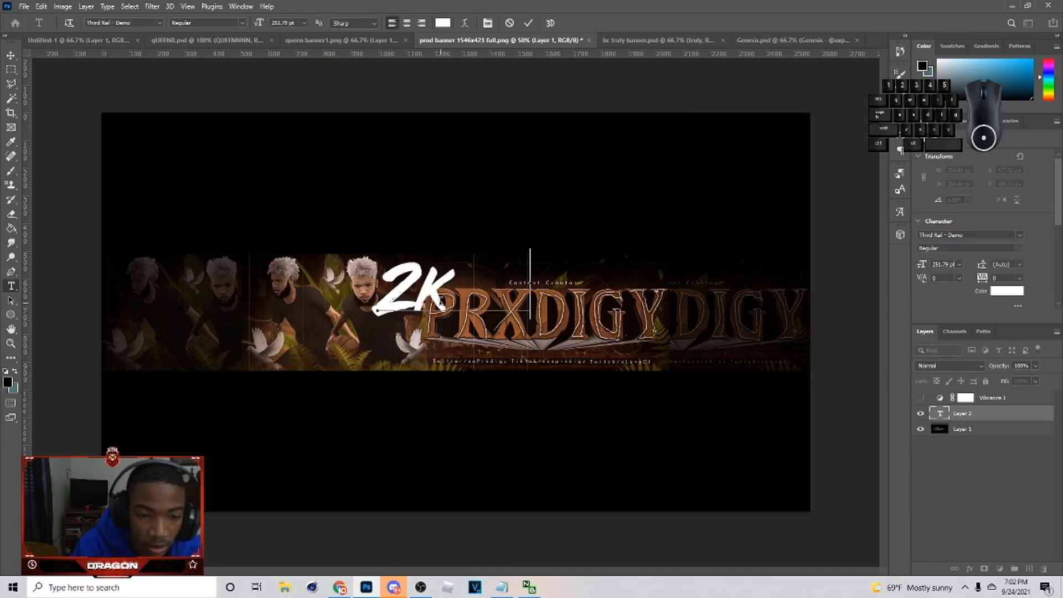
{"action": "type", "text": " CONTENT CR"}
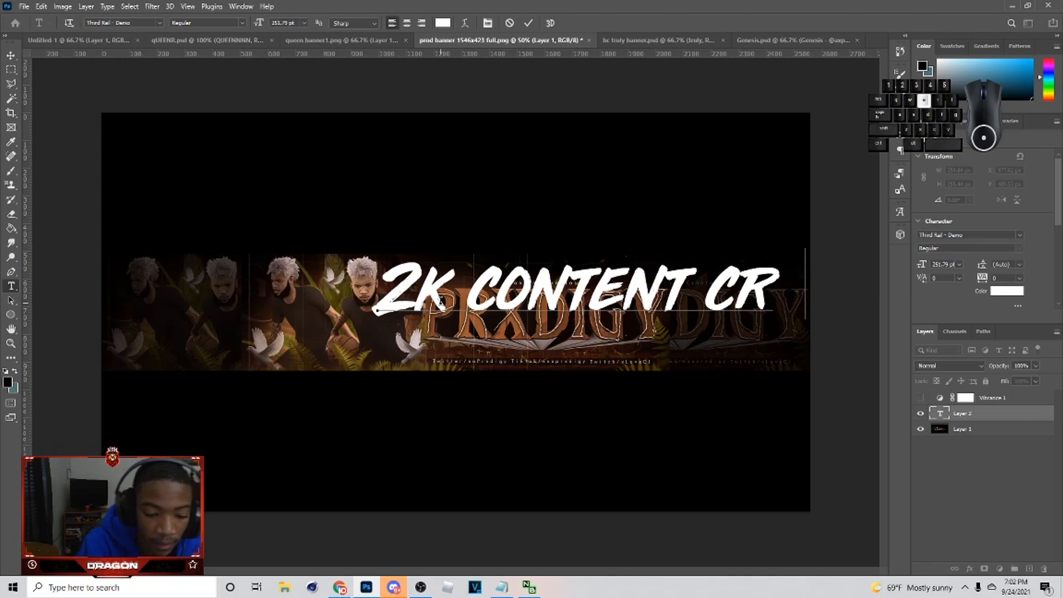
{"action": "type", "text": "EA"}
{"action": "key", "text": "ctrl+Return"}
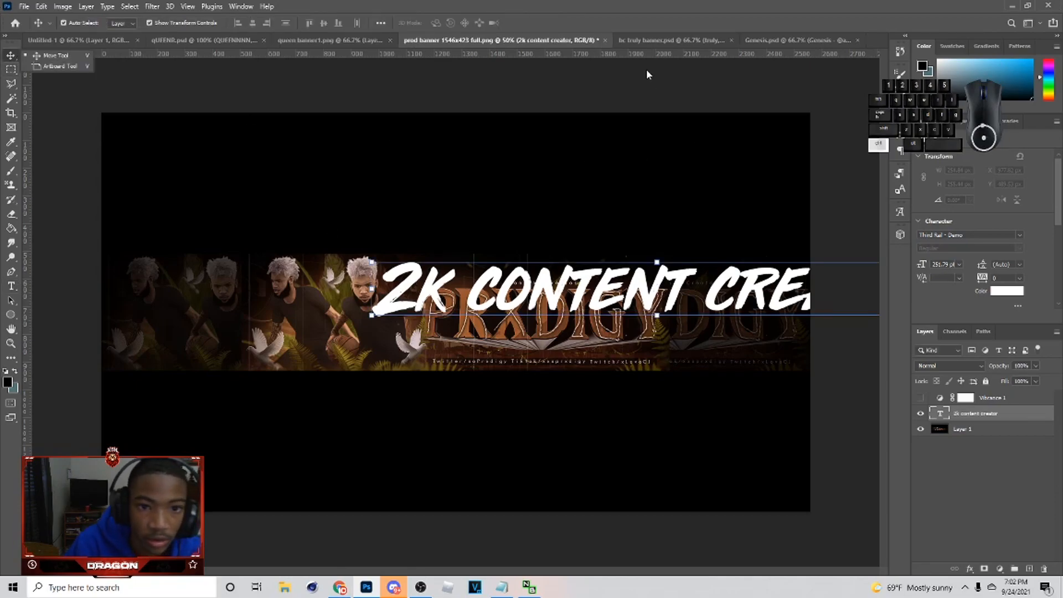
{"action": "left_click", "coordinate": [659, 40]}
{"action": "key", "text": "ctrl+v"}
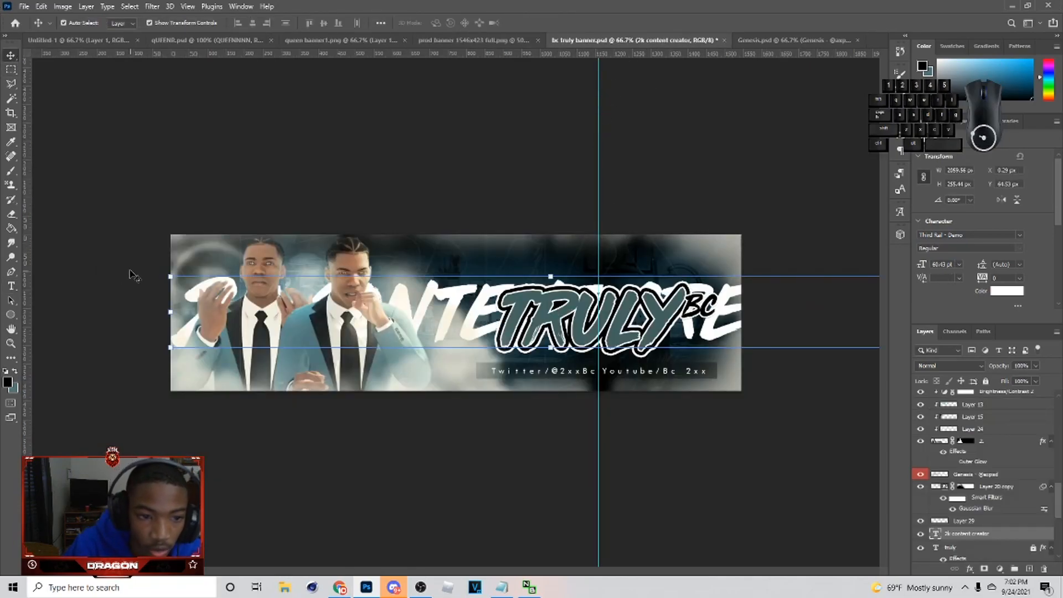
Change the font of the "2k content creator" text to Futural Fixed-width
{"action": "left_click", "coordinate": [10, 286]}
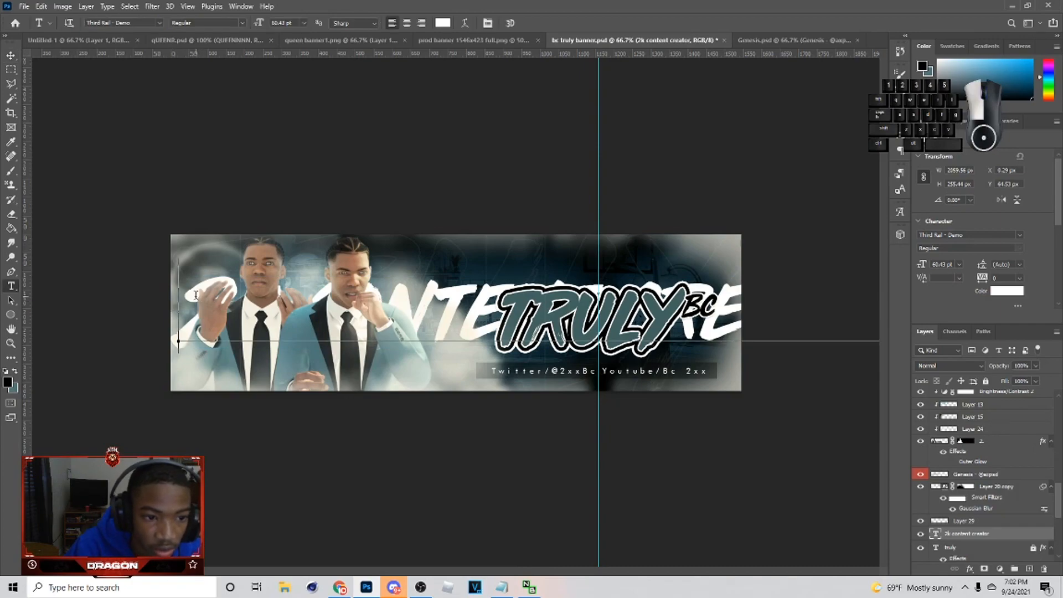
{"action": "triple_click", "coordinate": [199, 298]}
{"action": "left_click", "coordinate": [159, 24]}
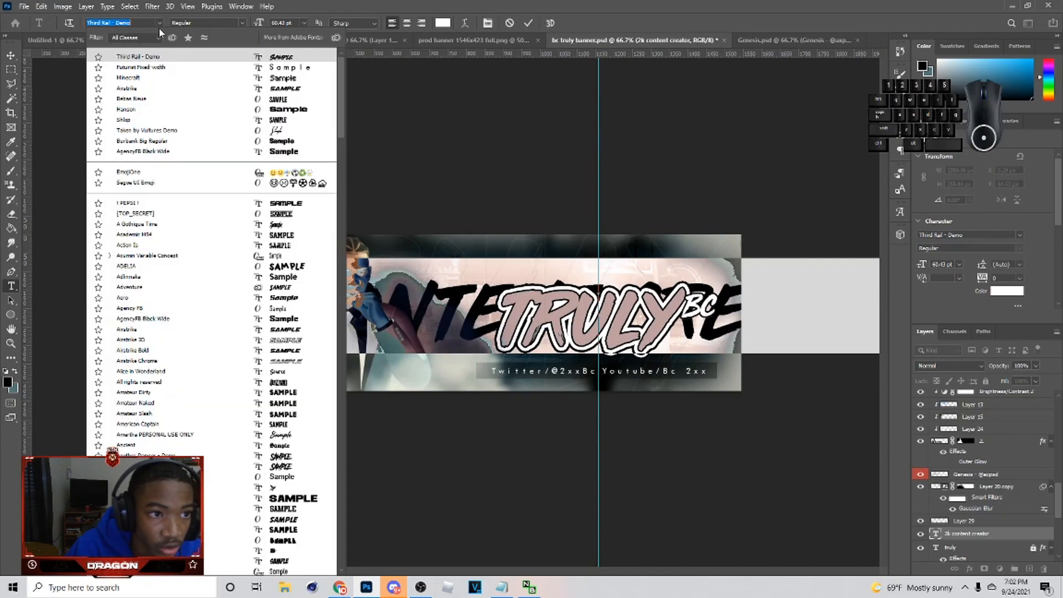
{"action": "left_click", "coordinate": [135, 67]}
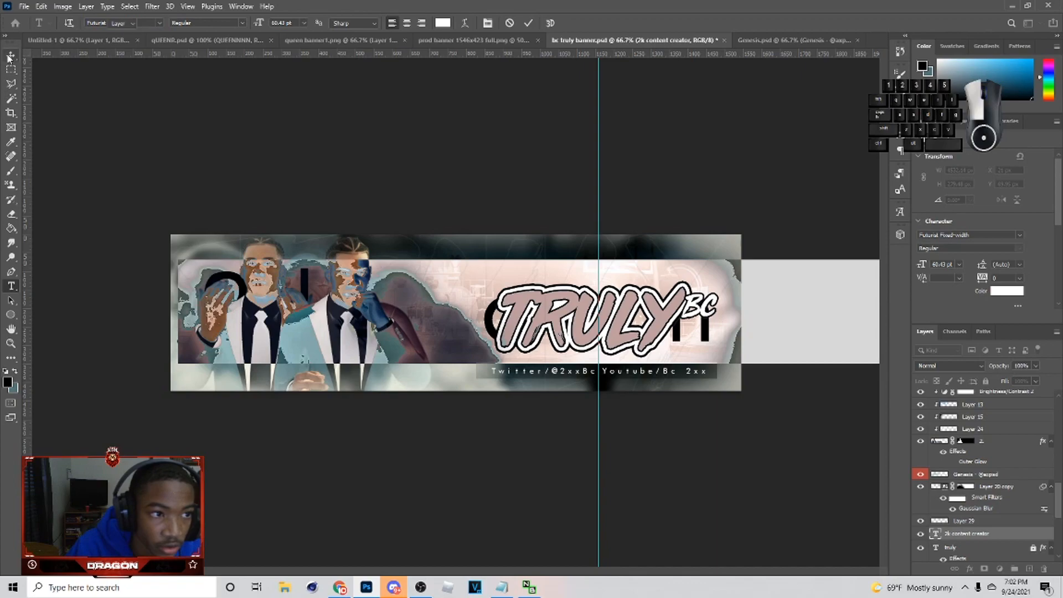
Scale the "2k content creator" text down to about 6.5% and place it just above the TRULY logo
{"action": "key", "text": "ctrl+t"}
{"action": "left_click_drag", "start_coordinate": [647, 262], "coordinate": [680, 335]}
{"action": "left_click_drag", "start_coordinate": [815, 345], "coordinate": [311, 249]}
{"action": "left_click_drag", "start_coordinate": [510, 243], "coordinate": [619, 275]}
Retype the small line above the TRULY logo as "2K Content Creator"
{"action": "left_click", "coordinate": [15, 286]}
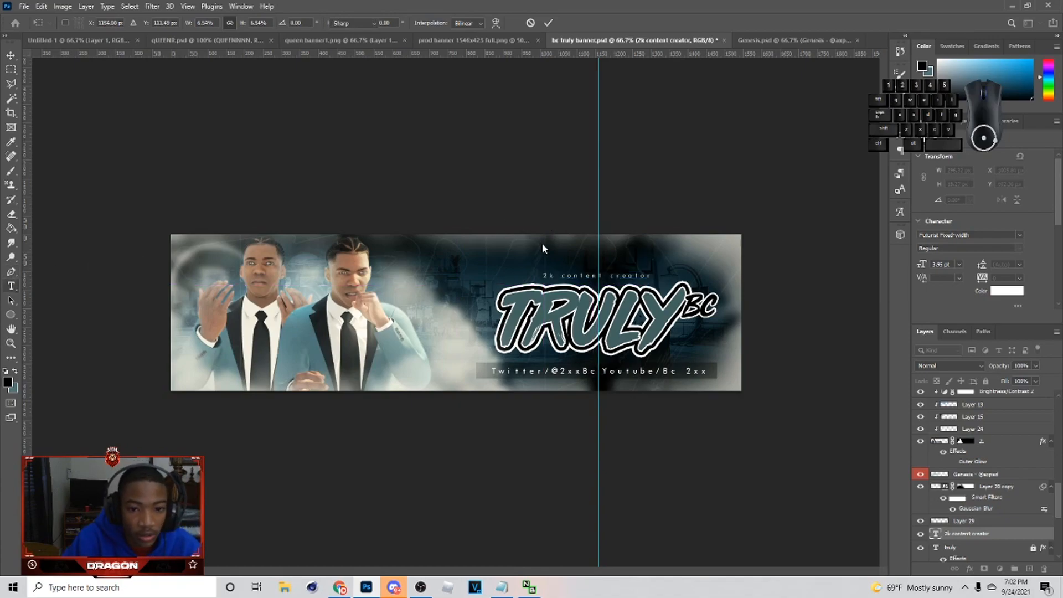
{"action": "left_click", "coordinate": [548, 276]}
{"action": "key", "text": "ctrl+a"}
{"action": "key", "text": "BackSpace"}
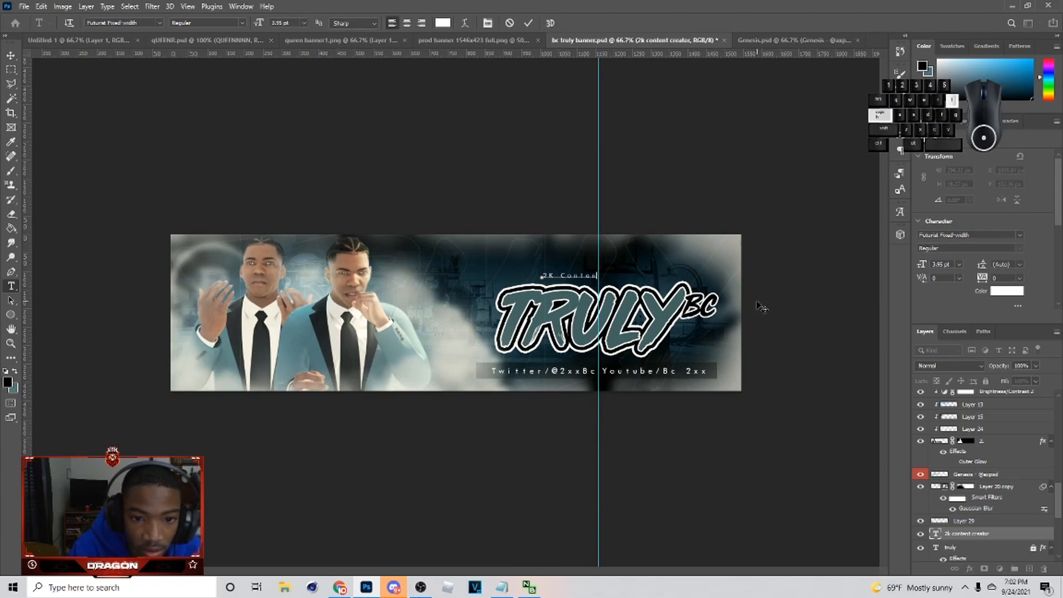
{"action": "type", "text": "2K Content Creato"}
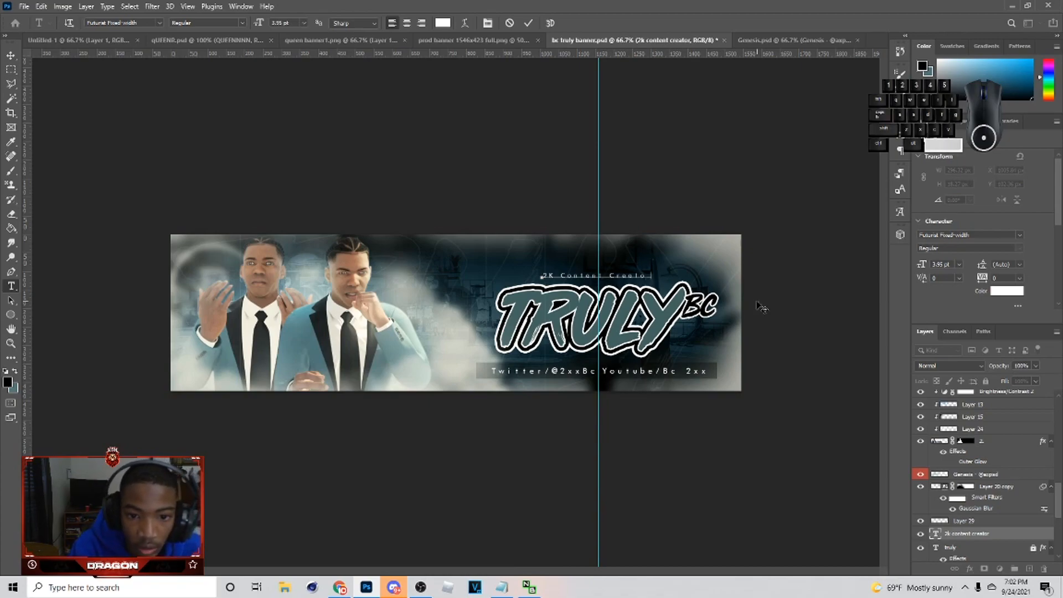
{"action": "type", "text": "r"}
{"action": "left_click", "coordinate": [10, 56]}
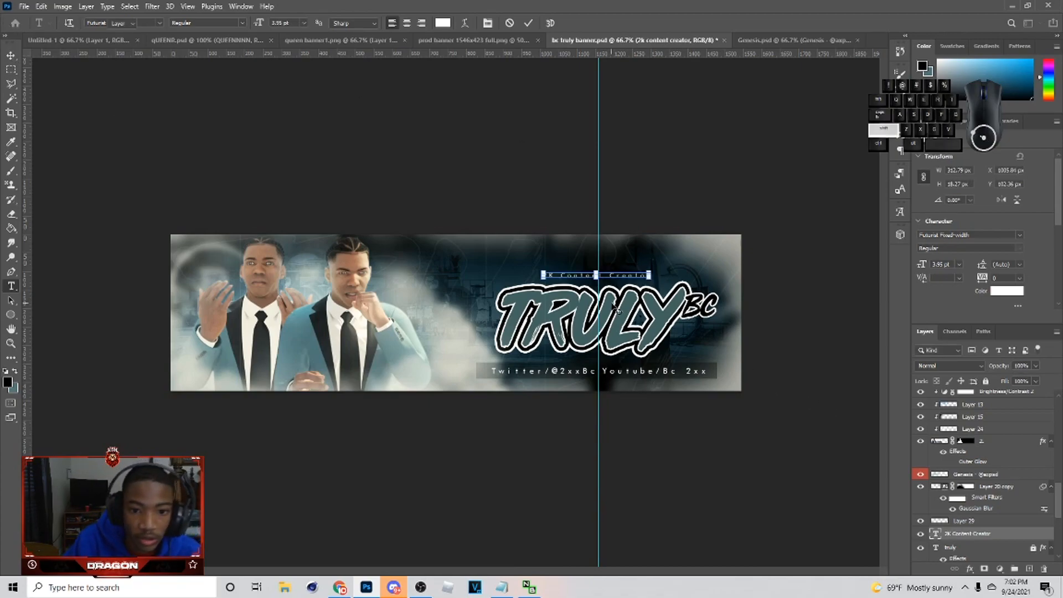
Reposition the "2K Content Creator" text above the TRULY logo, centring it on the vertical guide
{"action": "left_click", "coordinate": [652, 275]}
{"action": "left_click_drag", "start_coordinate": [637, 277], "coordinate": [636, 276]}
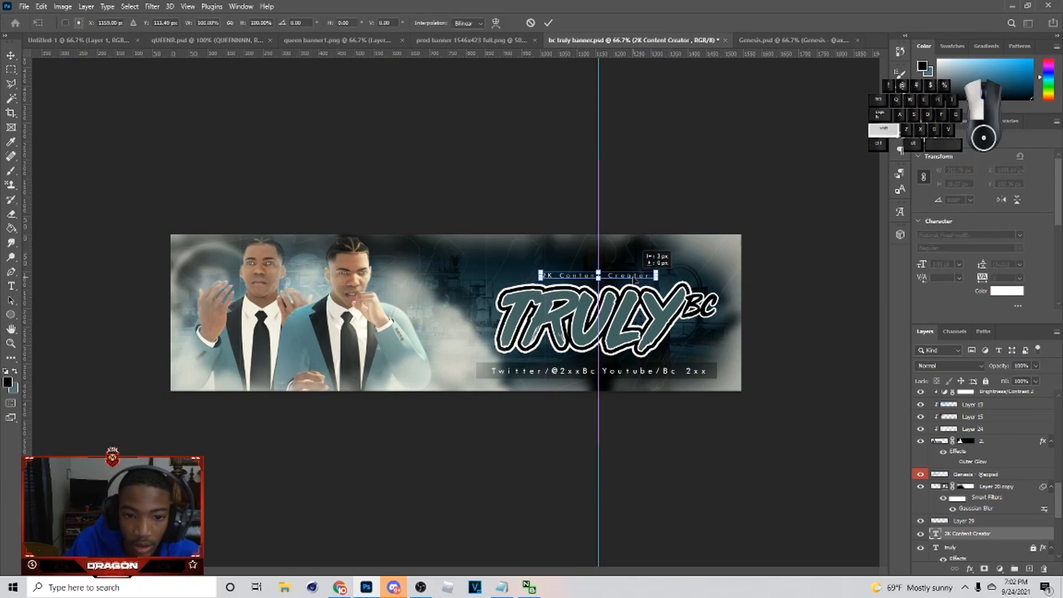
{"action": "key", "text": "Return"}
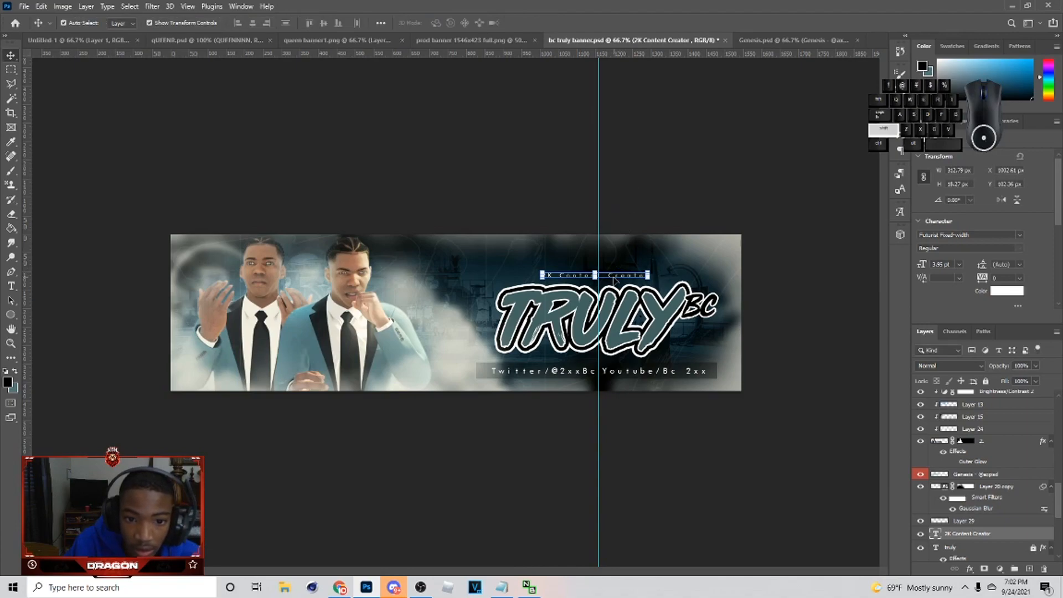
{"action": "left_click_drag", "start_coordinate": [610, 280], "coordinate": [615, 290]}
{"action": "left_click", "coordinate": [608, 287]}
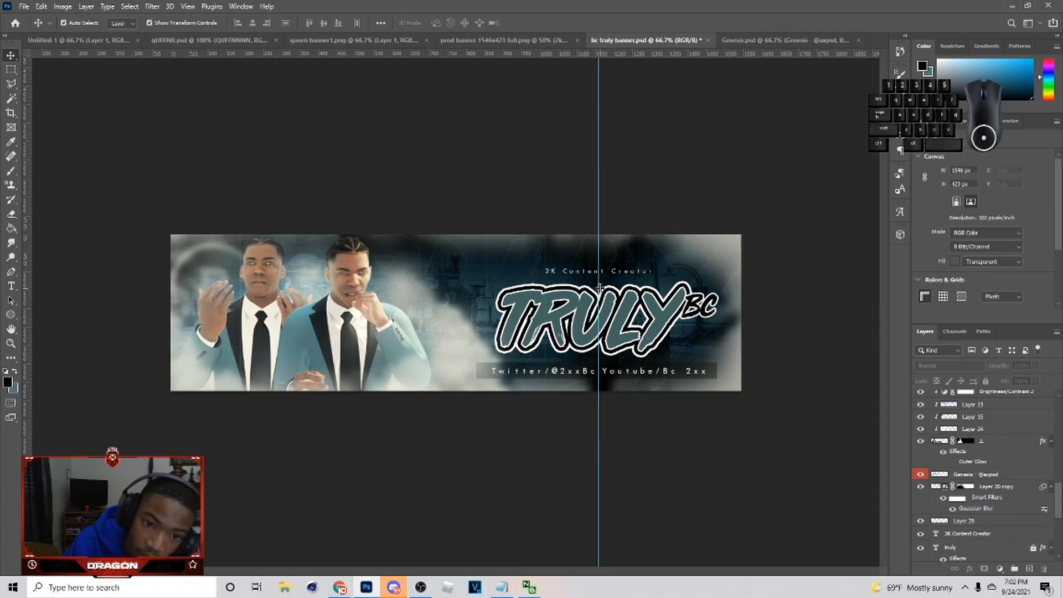
{"action": "left_click", "coordinate": [650, 274]}
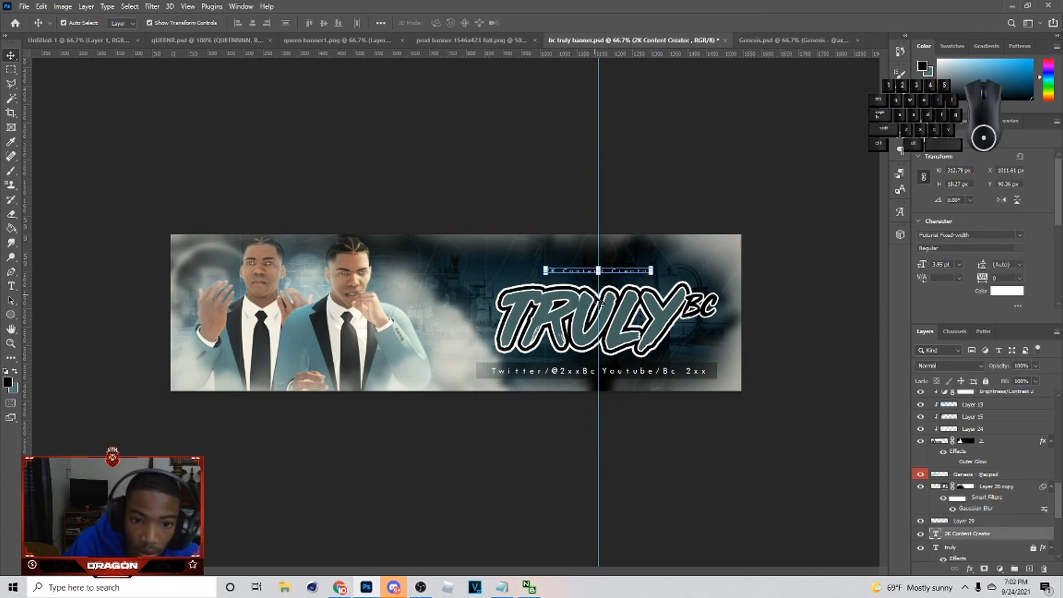
{"action": "key", "text": "ctrl+z"}
{"action": "left_click", "coordinate": [696, 163]}
{"action": "left_click", "coordinate": [595, 270]}
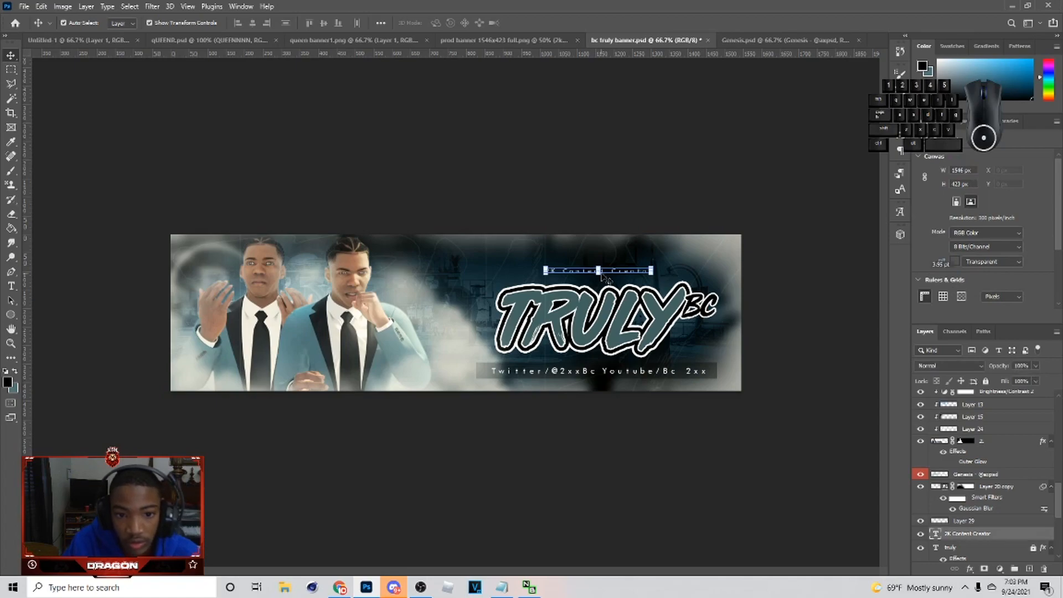
Nudge the "2K Content Creator" text down about 11 px, closer to the TRULY logo, and deselect it
{"action": "key", "text": "Down"}
{"action": "key", "text": "Down"}
{"action": "key", "text": "Down"}
{"action": "key", "text": "Down"}
{"action": "key", "text": "Down"}
{"action": "key", "text": "Down"}
{"action": "key", "text": "Down"}
{"action": "key", "text": "Down"}
{"action": "key", "text": "Down"}
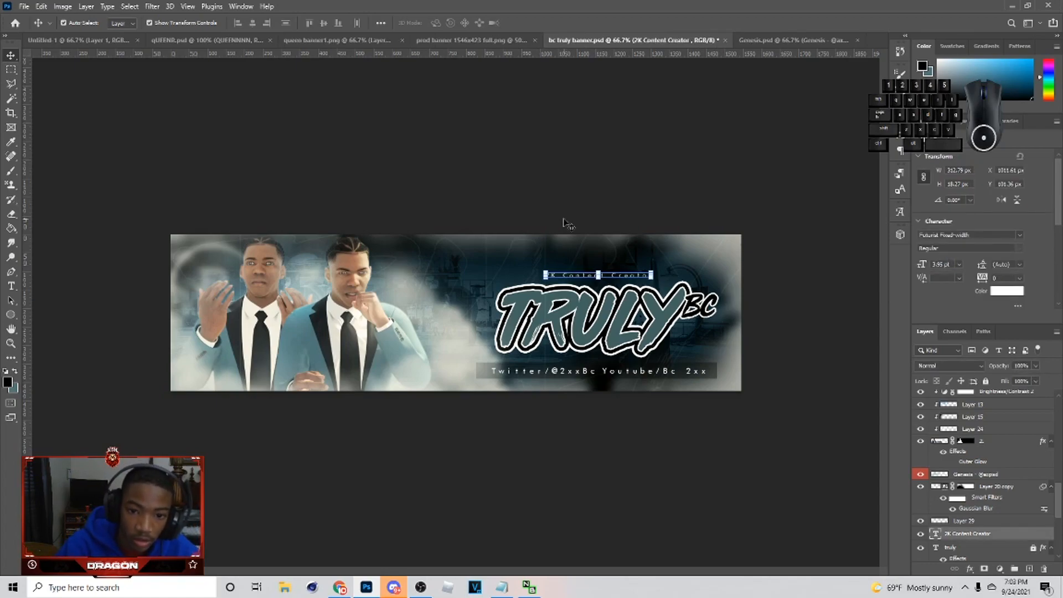
{"action": "left_click", "coordinate": [559, 216]}
Lower Layer 22's opacity to 17% and toggle its visibility to compare the effect
{"action": "left_click", "coordinate": [457, 351]}
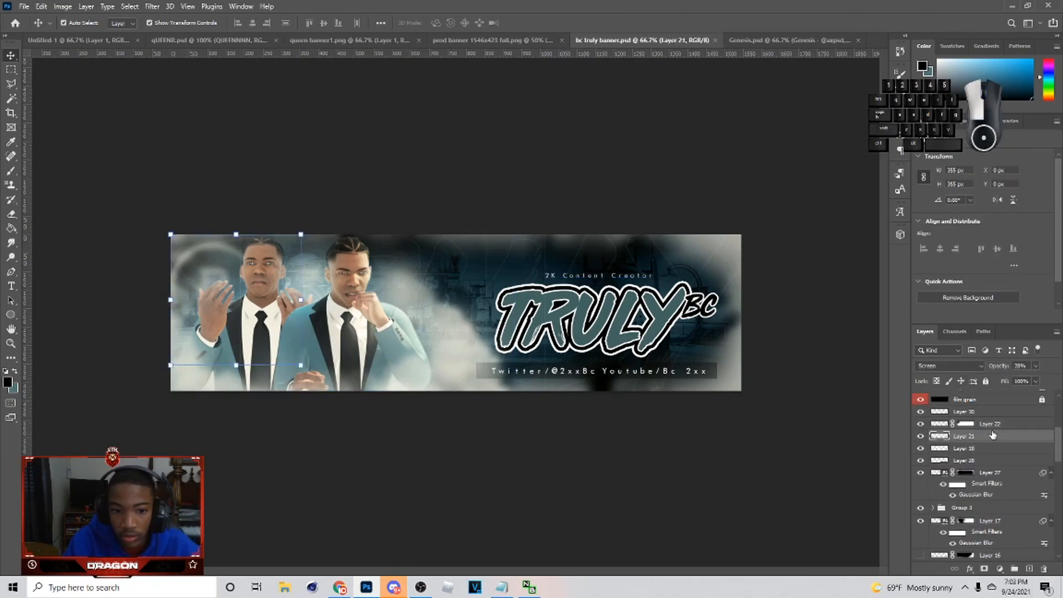
{"action": "left_click", "coordinate": [1034, 365]}
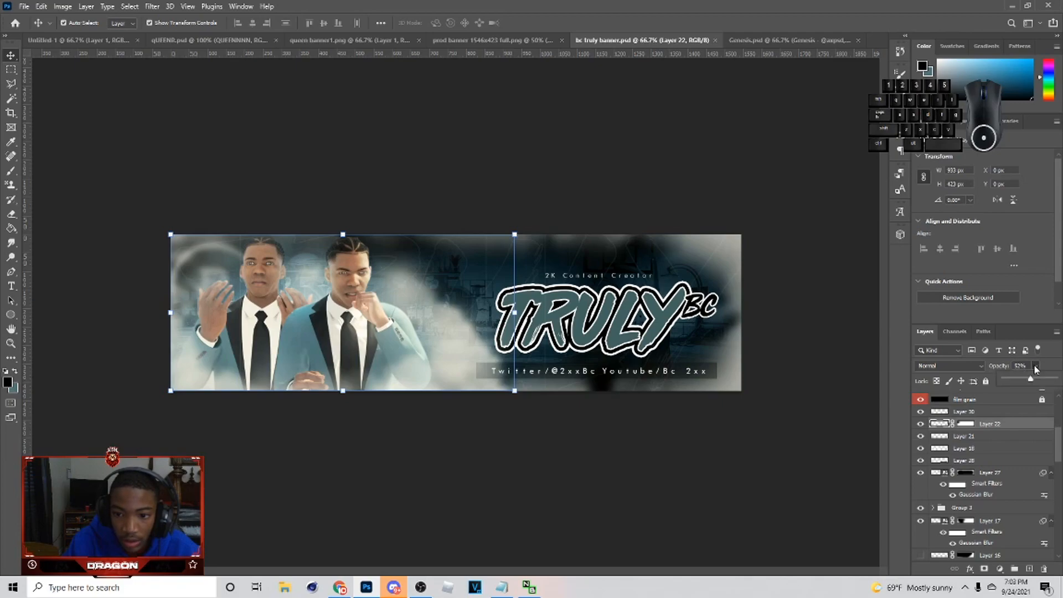
{"action": "left_click_drag", "start_coordinate": [1031, 379], "coordinate": [1011, 376]}
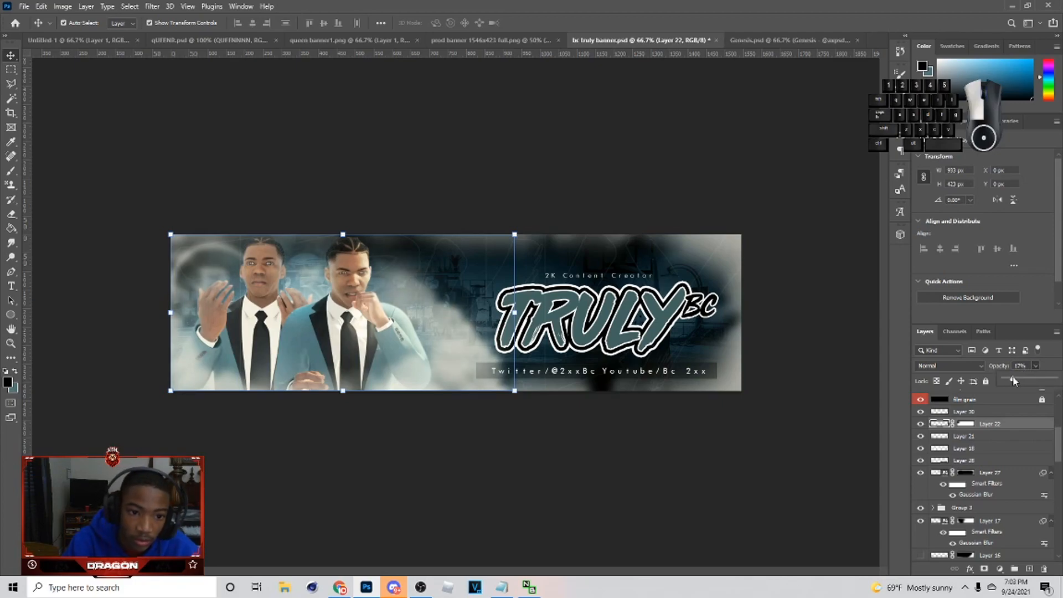
{"action": "left_click", "coordinate": [920, 424]}
{"action": "left_click", "coordinate": [919, 424]}
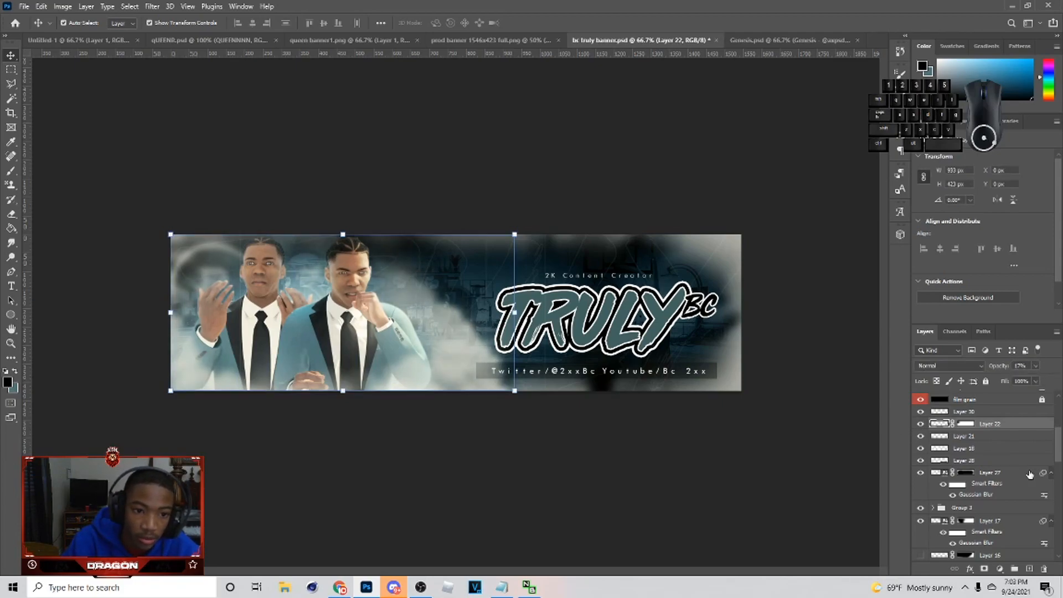
Lower the opacity of the blurred Layer 27 to 74%
{"action": "scroll", "coordinate": [919, 424], "scroll_direction": "down", "scroll_amount": 1}
{"action": "left_click", "coordinate": [736, 406]}
{"action": "left_click", "coordinate": [1007, 444]}
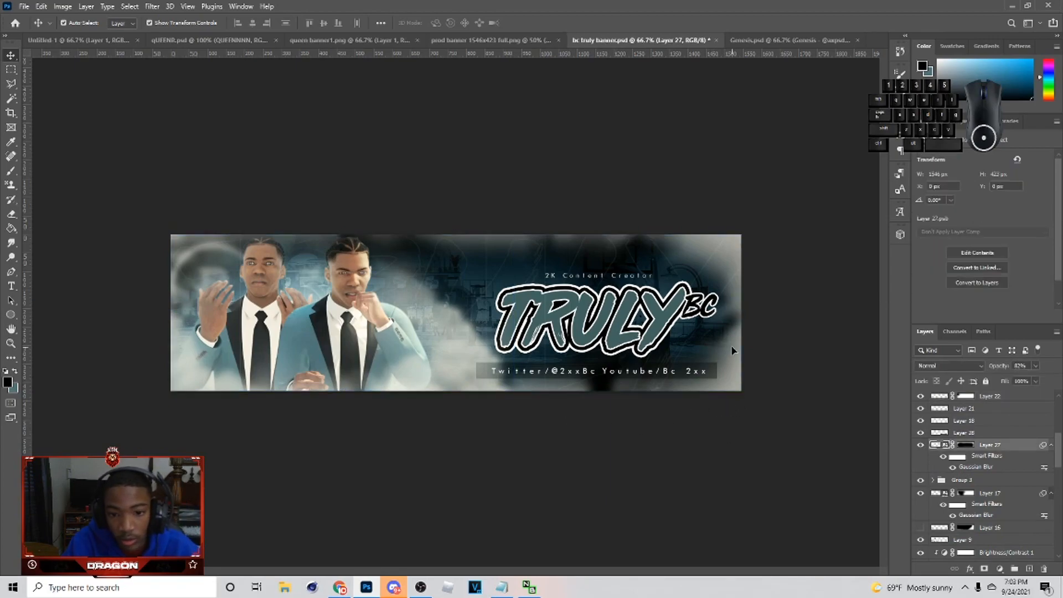
{"action": "left_click", "coordinate": [1036, 366]}
{"action": "left_click_drag", "start_coordinate": [1036, 380], "coordinate": [1031, 382]}
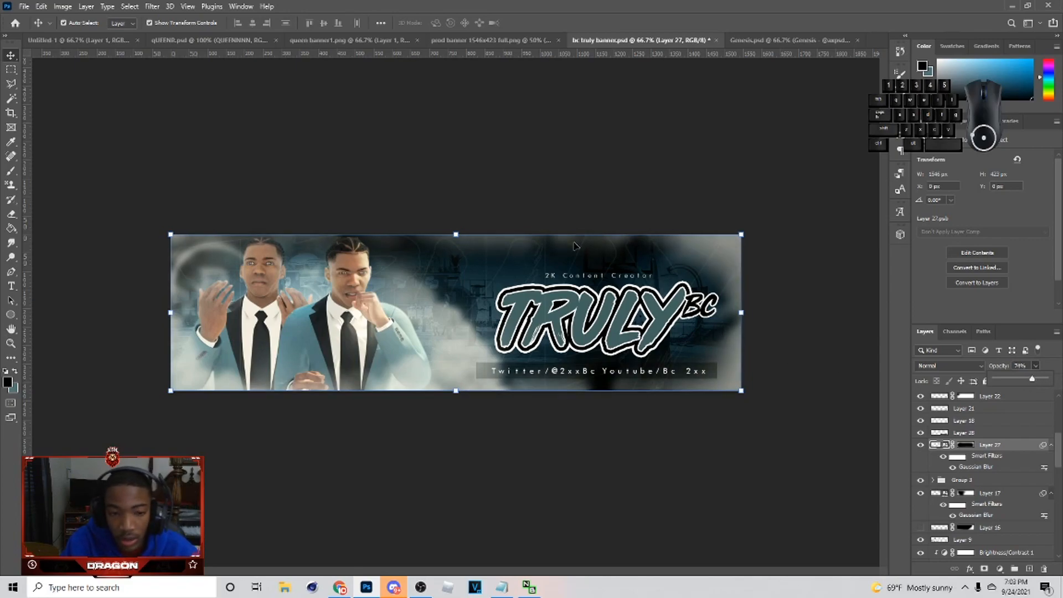
Add a blank layer above Layer 30, directly below the film grain layer
{"action": "left_click", "coordinate": [757, 43]}
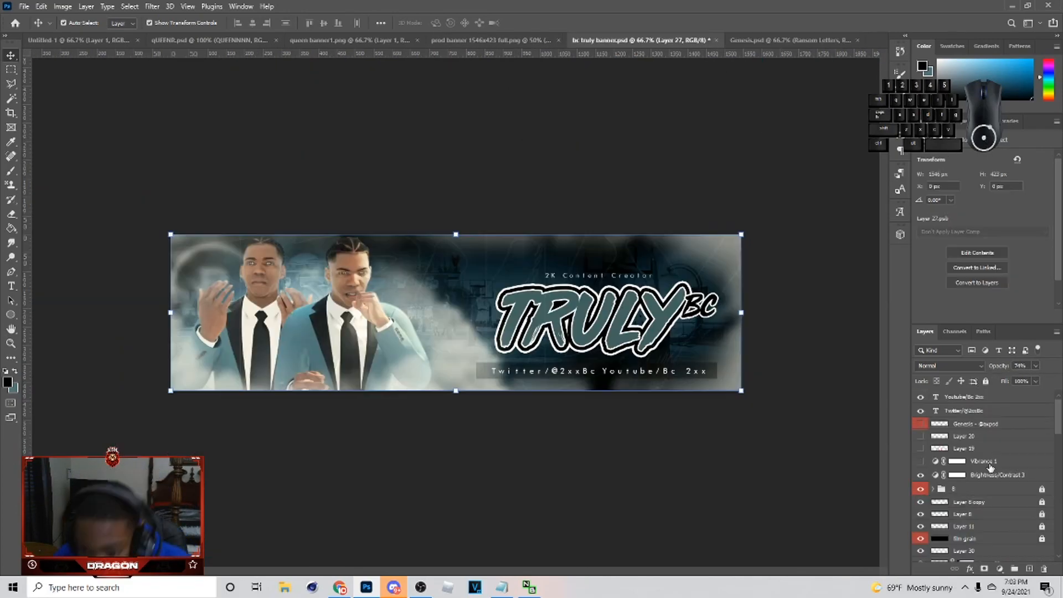
{"action": "left_click", "coordinate": [988, 504]}
{"action": "scroll", "coordinate": [958, 540], "scroll_direction": "down", "scroll_amount": 2}
{"action": "left_click", "coordinate": [979, 497]}
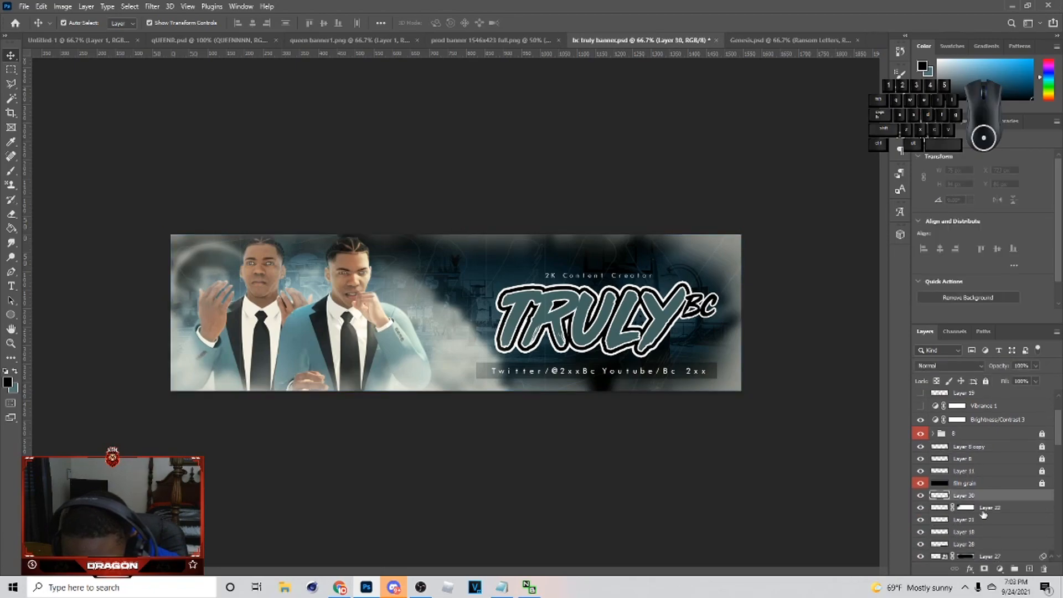
{"action": "left_click", "coordinate": [1029, 568]}
Paint soft teal sampled from the TRULY lettering over both ends of the logo with a smaller soft brush
{"action": "key", "text": "b"}
{"action": "left_click", "coordinate": [525, 295], "text": "alt"}
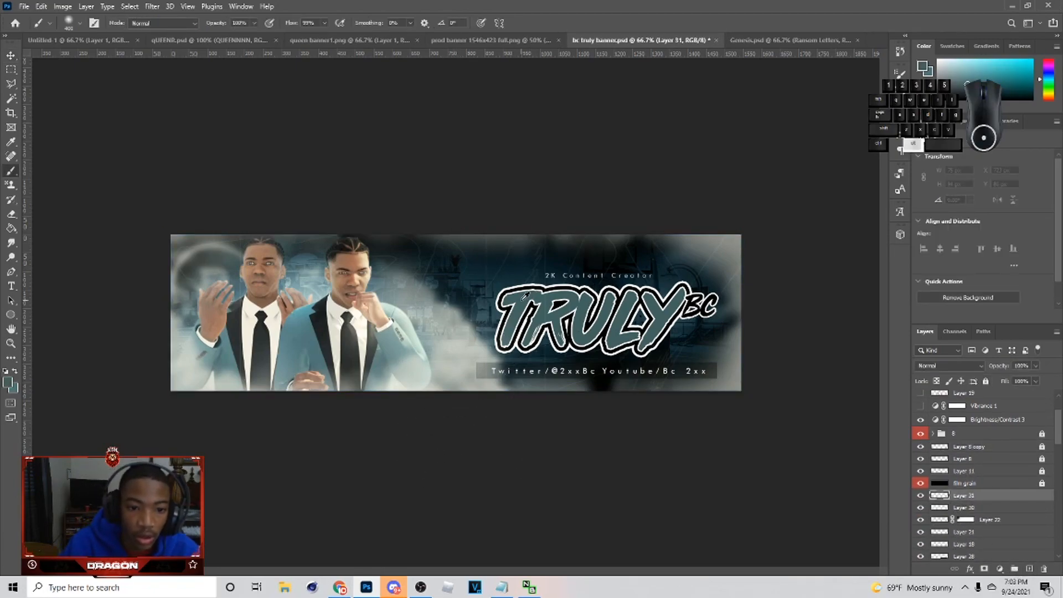
{"action": "key", "text": "bracketleft"}
{"action": "key", "text": "bracketleft"}
{"action": "key", "text": "bracketleft"}
{"action": "key", "text": "bracketright"}
{"action": "left_click", "coordinate": [507, 300]}
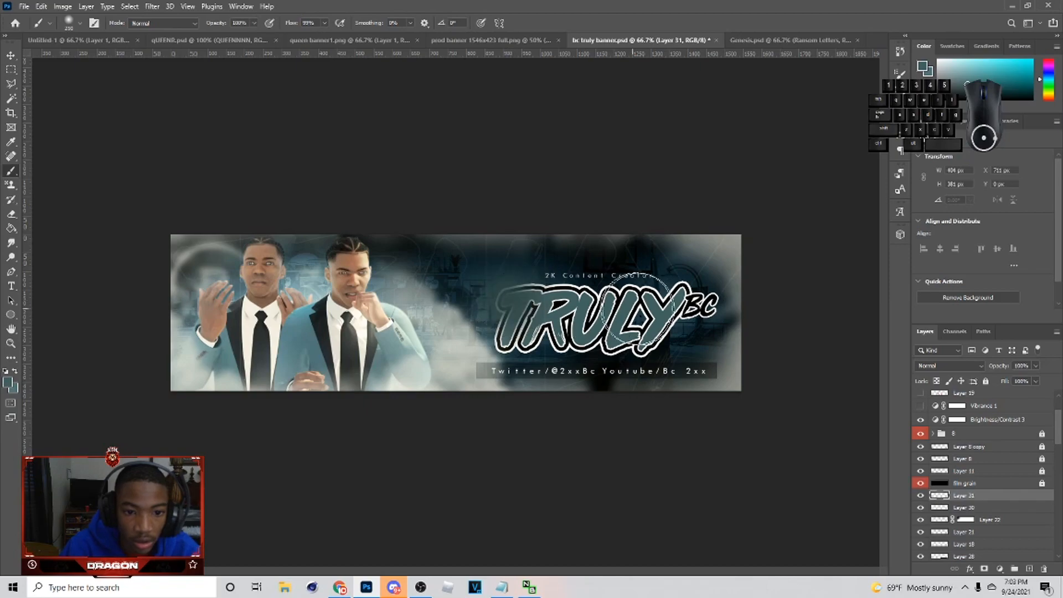
{"action": "left_click", "coordinate": [673, 311], "text": "alt"}
{"action": "left_click", "coordinate": [659, 335]}
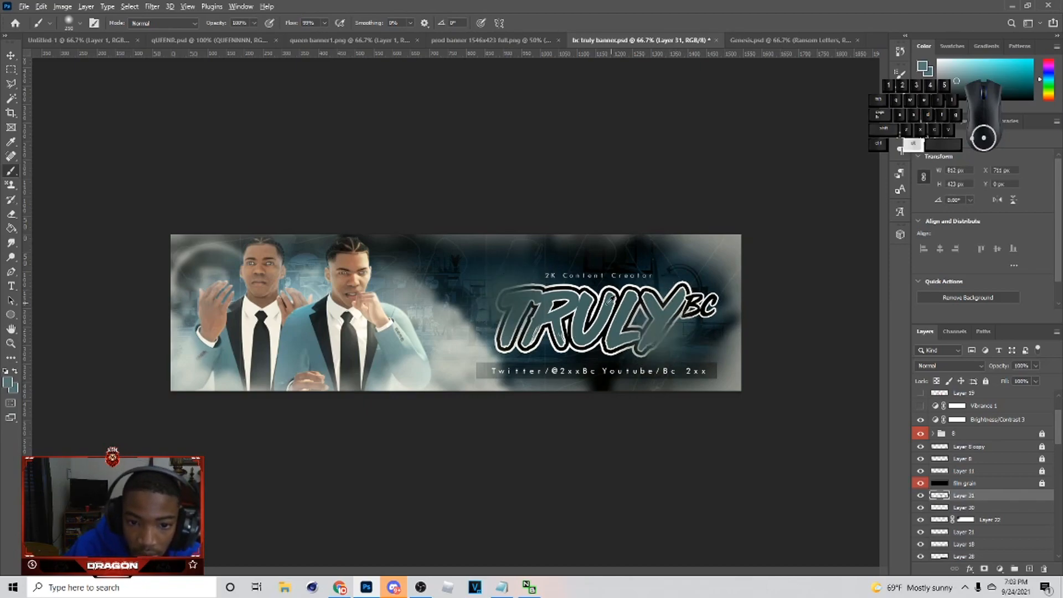
Set the teal paint layer to Screen blending at 40% opacity
{"action": "left_click", "coordinate": [949, 366]}
{"action": "left_click", "coordinate": [935, 392]}
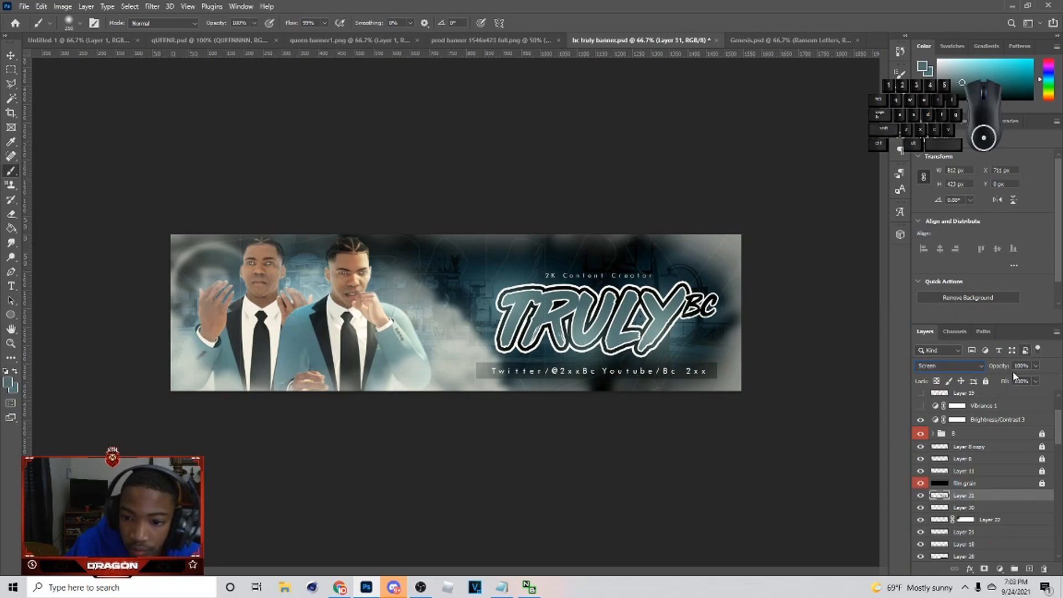
{"action": "left_click", "coordinate": [1049, 365]}
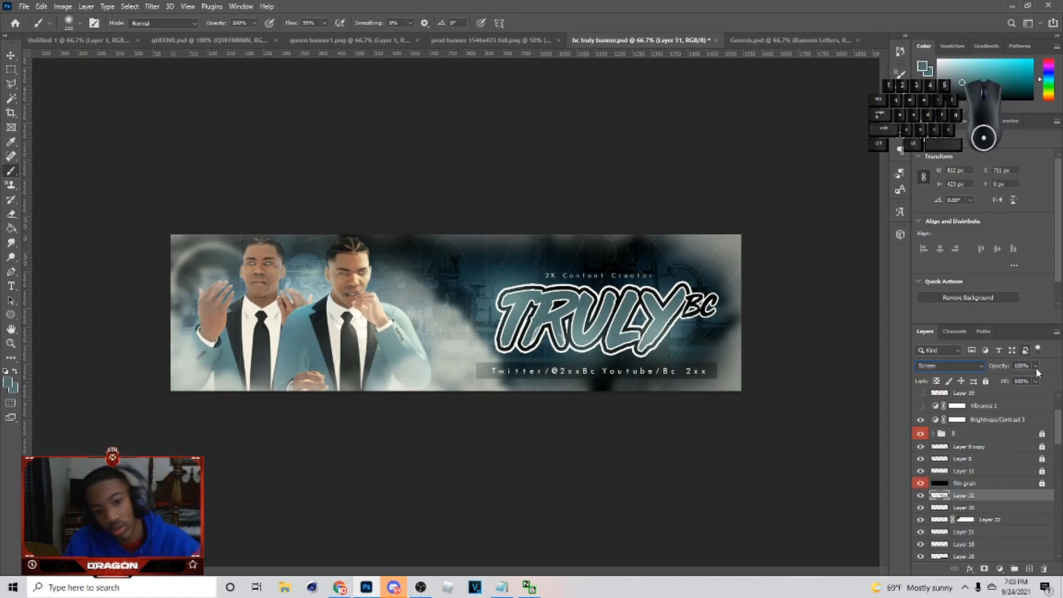
{"action": "left_click", "coordinate": [1035, 366]}
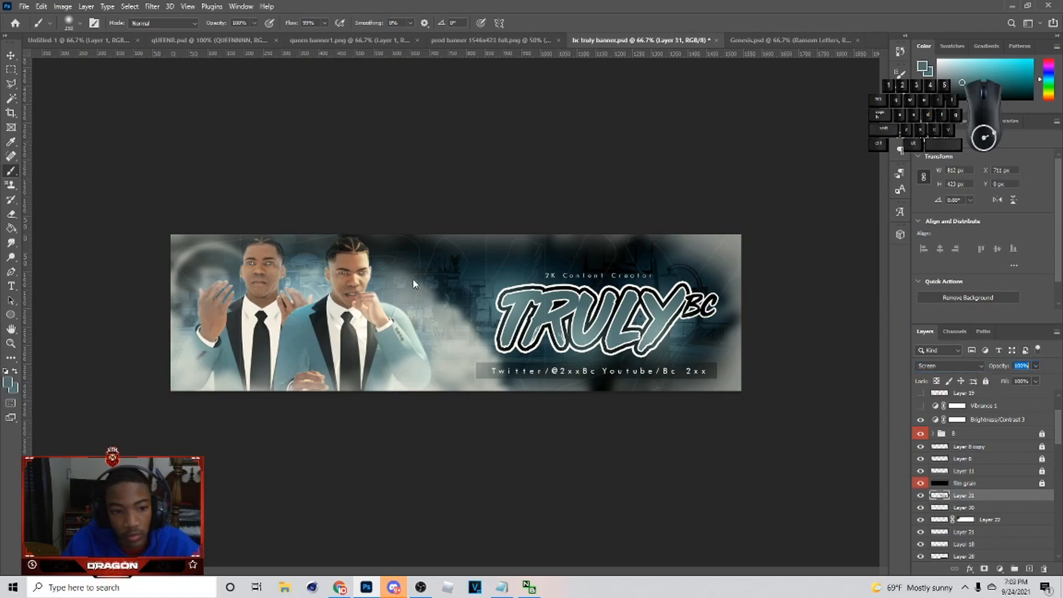
{"action": "left_click_drag", "start_coordinate": [1013, 380], "coordinate": [1006, 377]}
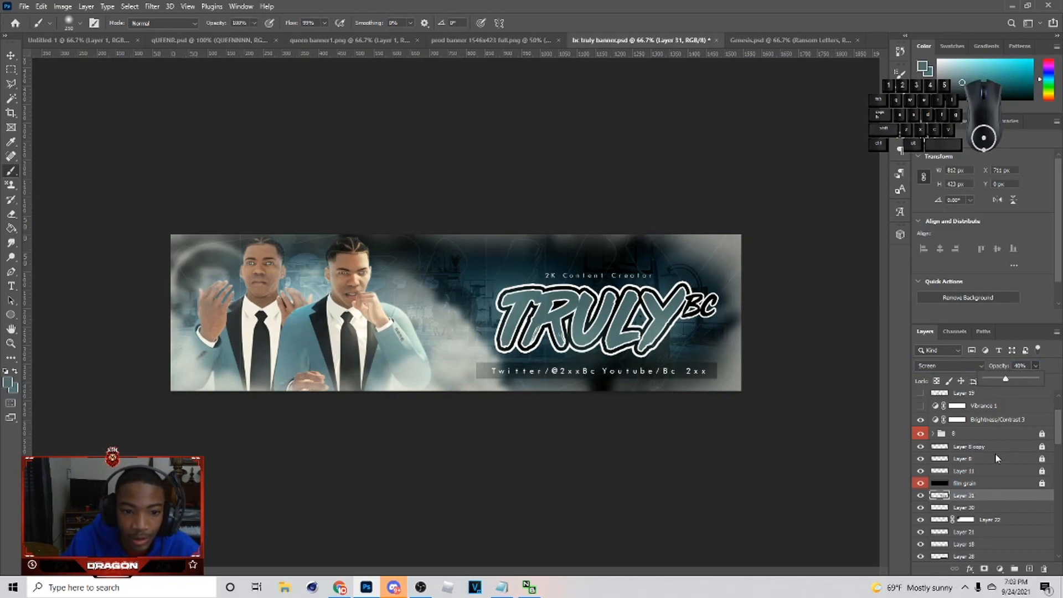
Add another blank layer below the film grain layer and brush soft grey-teal haze around the TRULY logo
{"action": "left_click", "coordinate": [1028, 568]}
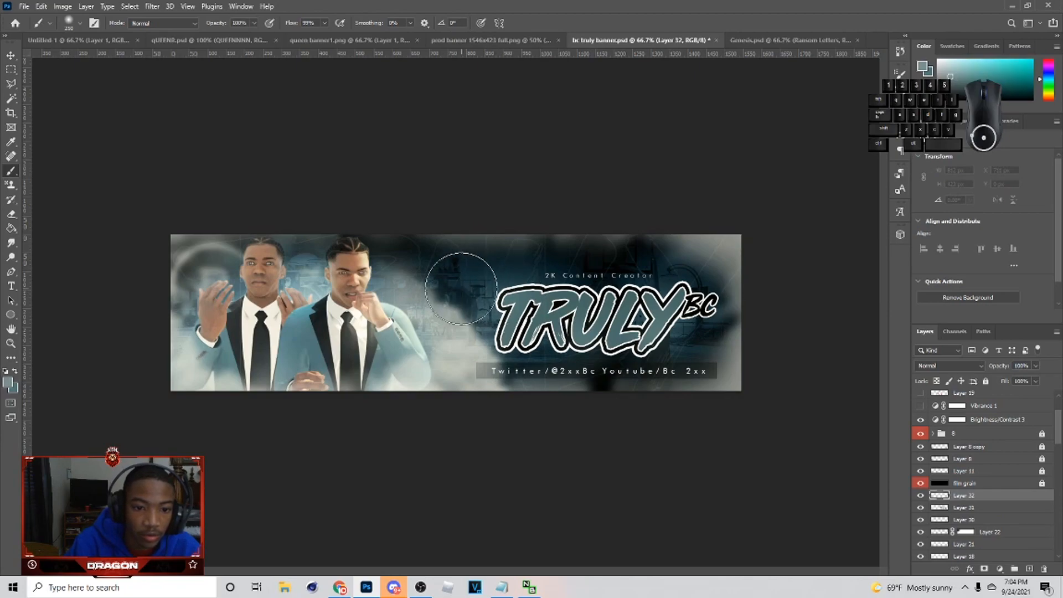
{"action": "left_click_drag", "start_coordinate": [463, 288], "coordinate": [530, 286]}
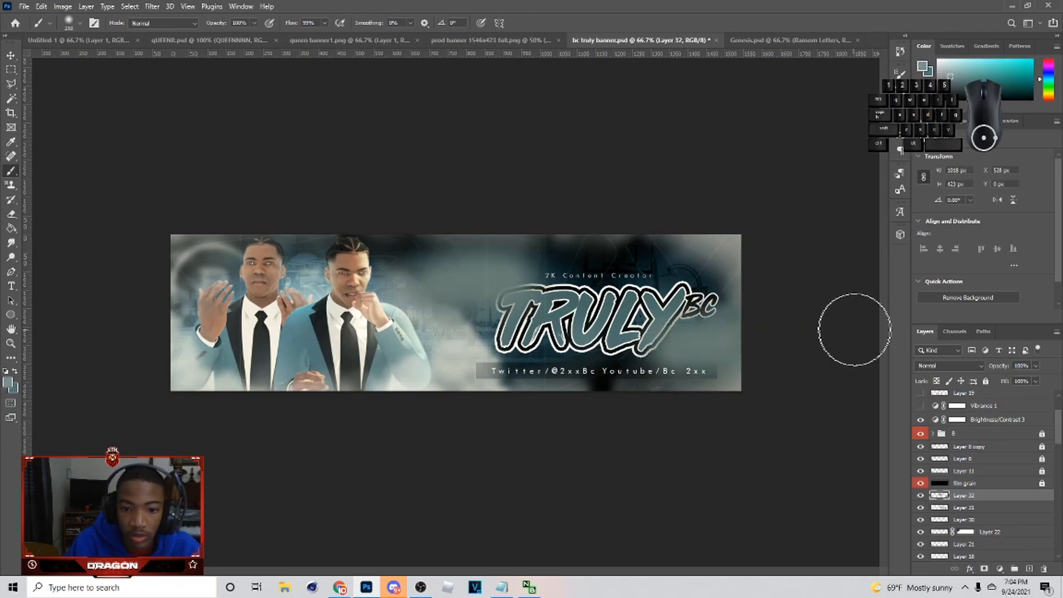
Set the grey-teal haze layer to Screen blending at 14% opacity
{"action": "left_click", "coordinate": [949, 365]}
{"action": "left_click", "coordinate": [952, 387]}
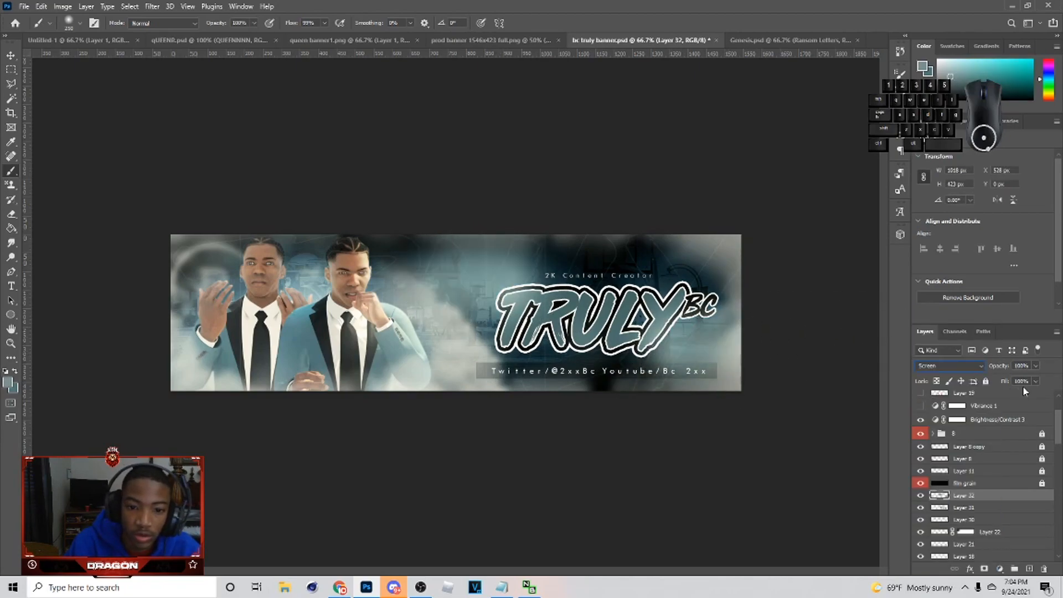
{"action": "left_click_drag", "start_coordinate": [1035, 366], "coordinate": [998, 378]}
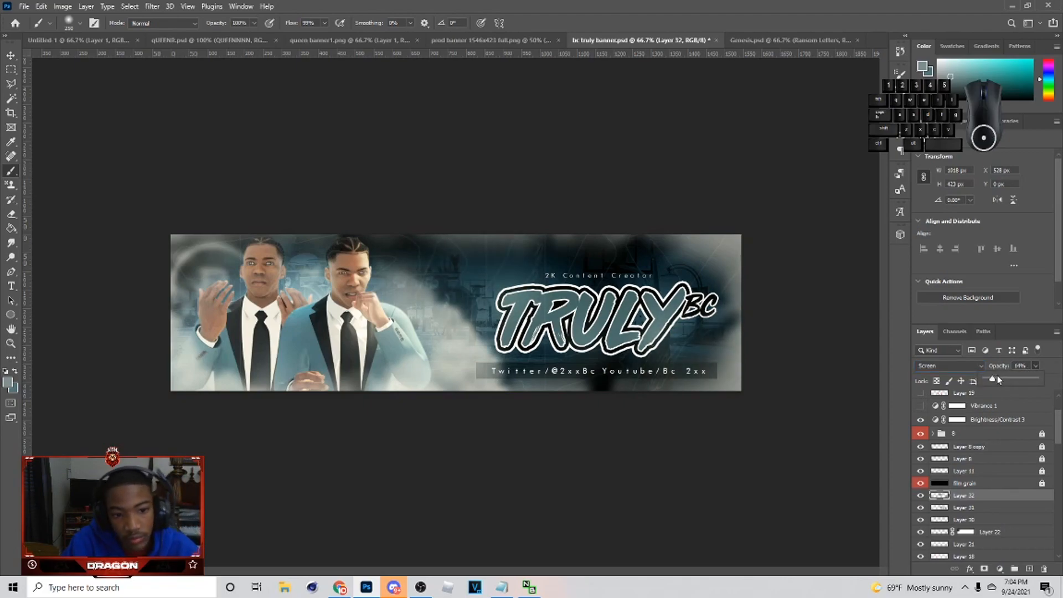
Move the YouTube and Twitter handle text layers directly below the film grain layer
{"action": "scroll", "coordinate": [1023, 494], "scroll_direction": "down", "scroll_amount": 5}
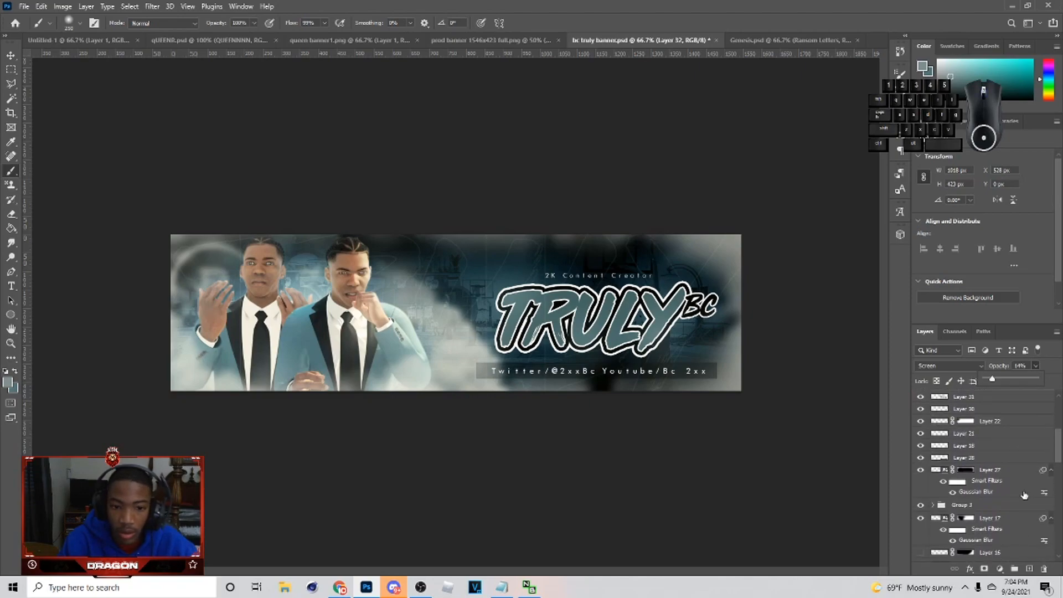
{"action": "scroll", "coordinate": [1024, 494], "scroll_direction": "up", "scroll_amount": 7}
{"action": "left_click", "coordinate": [959, 402]}
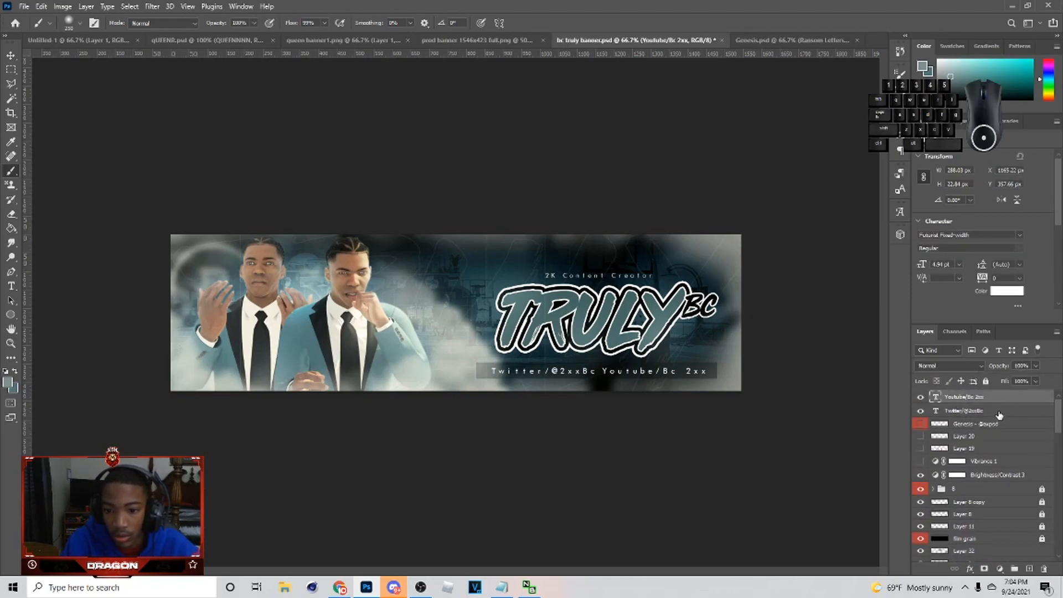
{"action": "left_click", "coordinate": [996, 410]}
{"action": "left_click", "coordinate": [998, 398], "text": "shift"}
{"action": "left_click_drag", "start_coordinate": [997, 397], "coordinate": [979, 494]}
{"action": "scroll", "coordinate": [979, 490], "scroll_direction": "up", "scroll_amount": 1}
{"action": "left_click", "coordinate": [971, 397]}
{"action": "left_click", "coordinate": [986, 523]}
{"action": "left_click", "coordinate": [964, 398]}
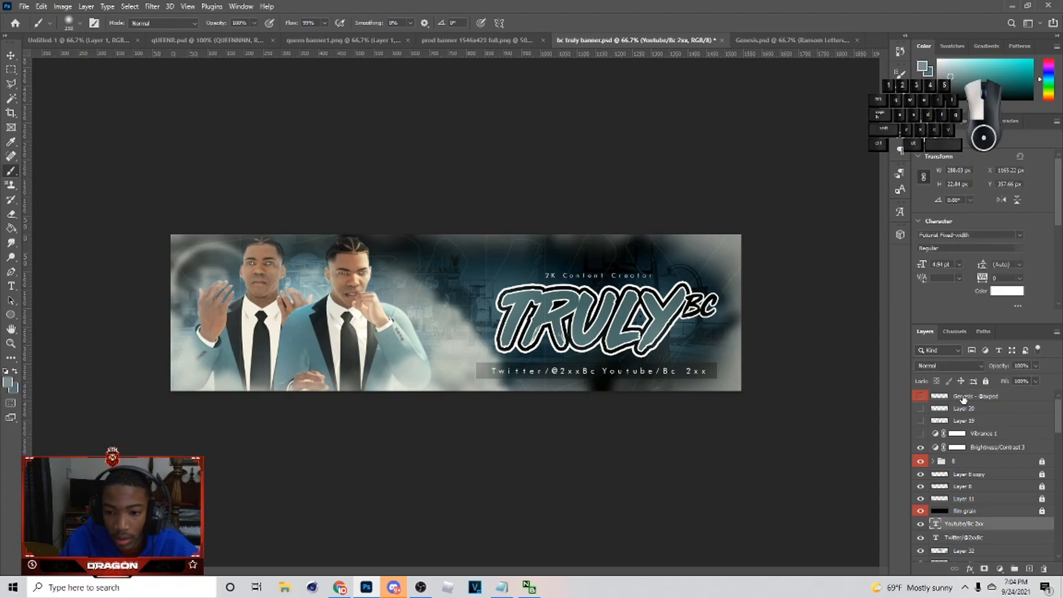
Save the banner, gather all its layers into one group and make a merged copy of the group
{"action": "scroll", "coordinate": [975, 554], "scroll_direction": "down", "scroll_amount": 9}
{"action": "scroll", "coordinate": [993, 540], "scroll_direction": "down", "scroll_amount": 5}
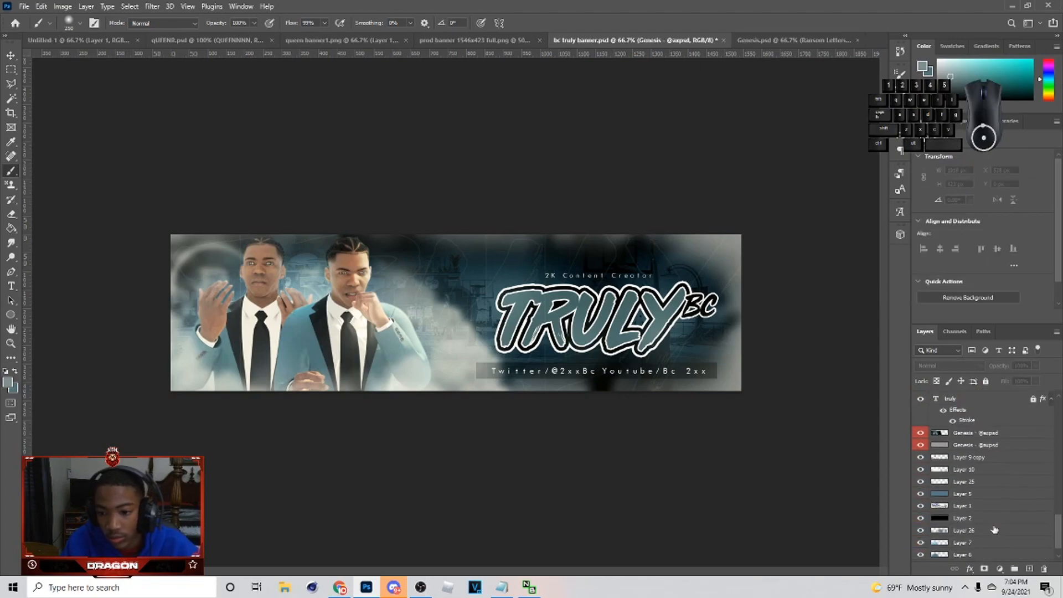
{"action": "key", "text": "ctrl+s"}
{"action": "left_click", "coordinate": [981, 555], "text": "shift"}
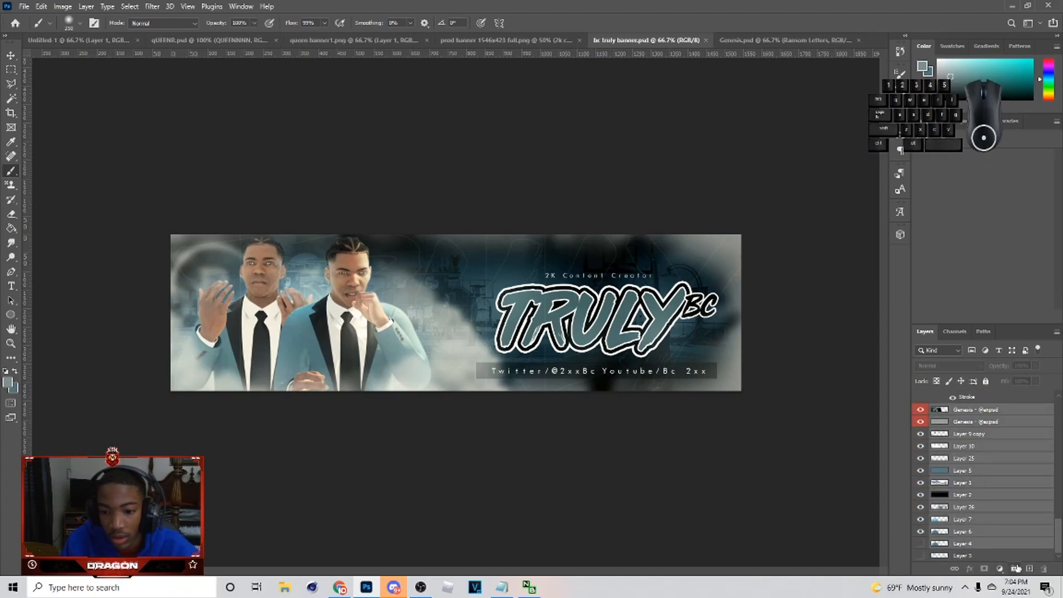
{"action": "left_click", "coordinate": [1014, 569]}
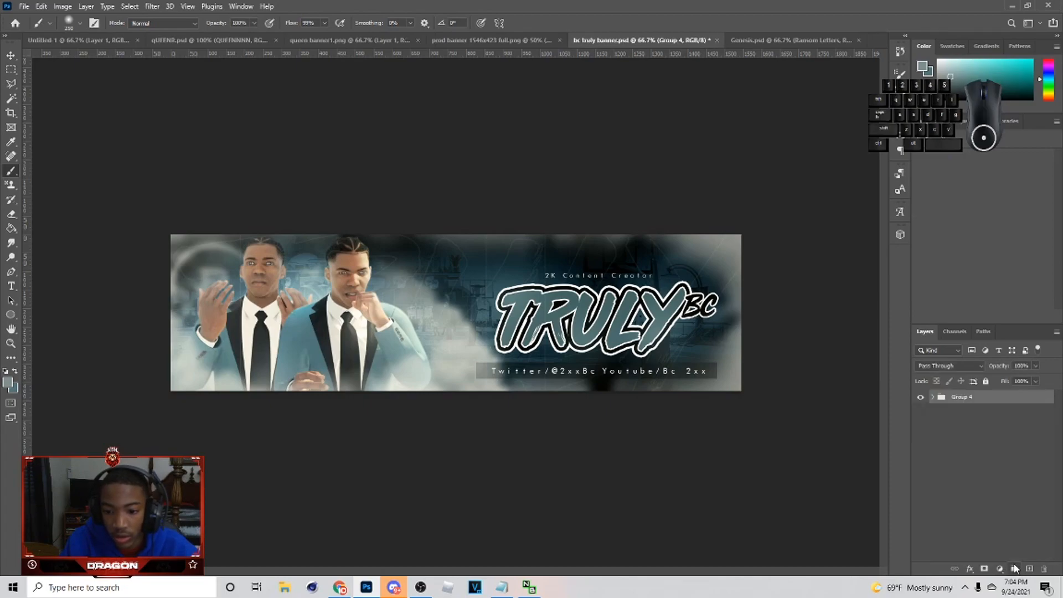
{"action": "key", "text": "ctrl+e"}
{"action": "key", "text": "m"}
{"action": "left_click_drag", "start_coordinate": [148, 226], "coordinate": [744, 394]}
{"action": "key", "text": "ctrl+j"}
{"action": "key", "text": "ctrl+z"}
{"action": "left_click", "coordinate": [743, 326]}
{"action": "left_click", "coordinate": [11, 54]}
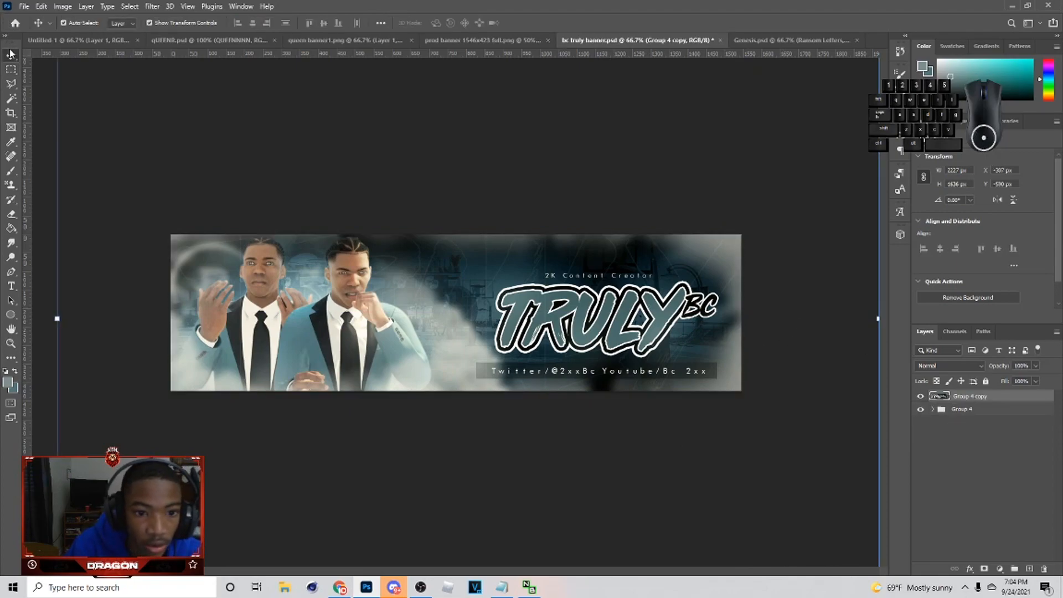
Copy the canvas area of the merged group copy onto a new 1546 × 423 px layer
{"action": "key", "text": "m"}
{"action": "left_click_drag", "start_coordinate": [141, 189], "coordinate": [1005, 554]}
{"action": "key", "text": "ctrl+j"}
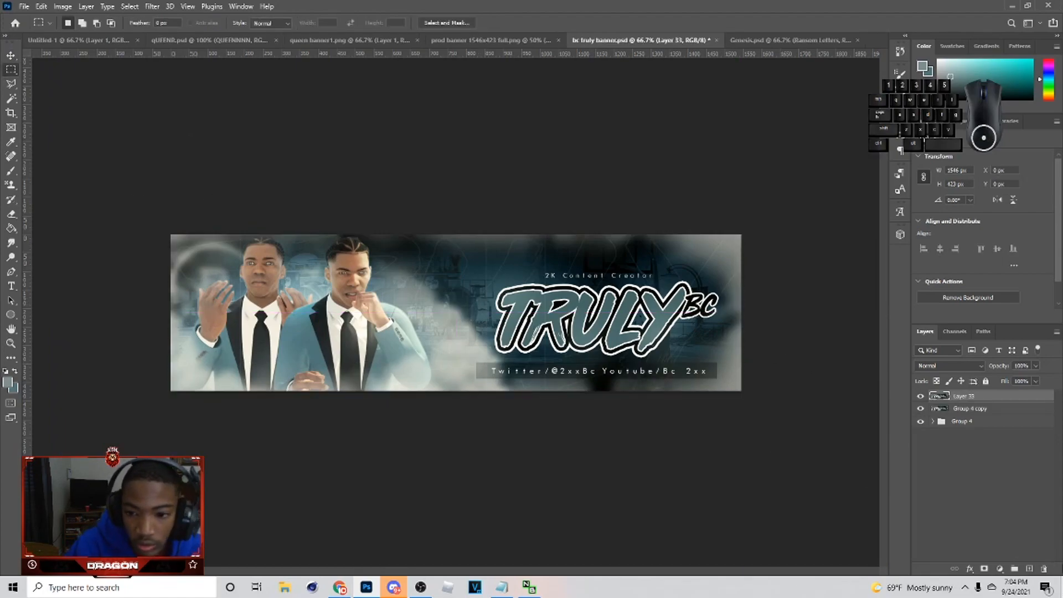
Convert the new canvas-sized layer to a smart object and delete the oversized merged group copy beneath it
{"action": "right_click", "coordinate": [978, 395]}
{"action": "left_click", "coordinate": [907, 266]}
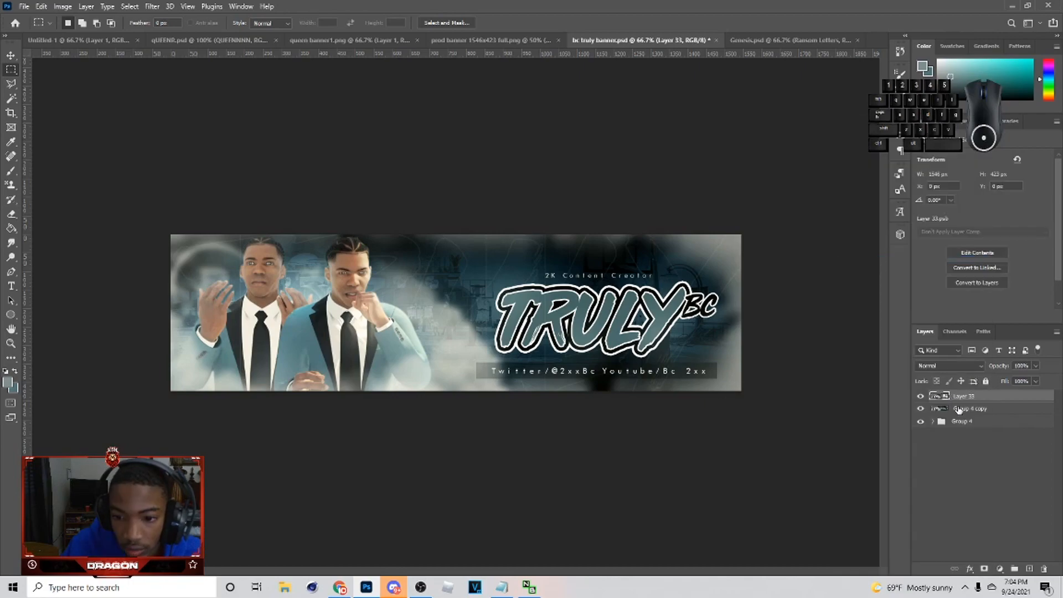
{"action": "left_click", "coordinate": [959, 409]}
{"action": "key", "text": "Delete"}
Open the Camera Raw filter on the canvas-sized smart object
{"action": "left_click", "coordinate": [970, 395]}
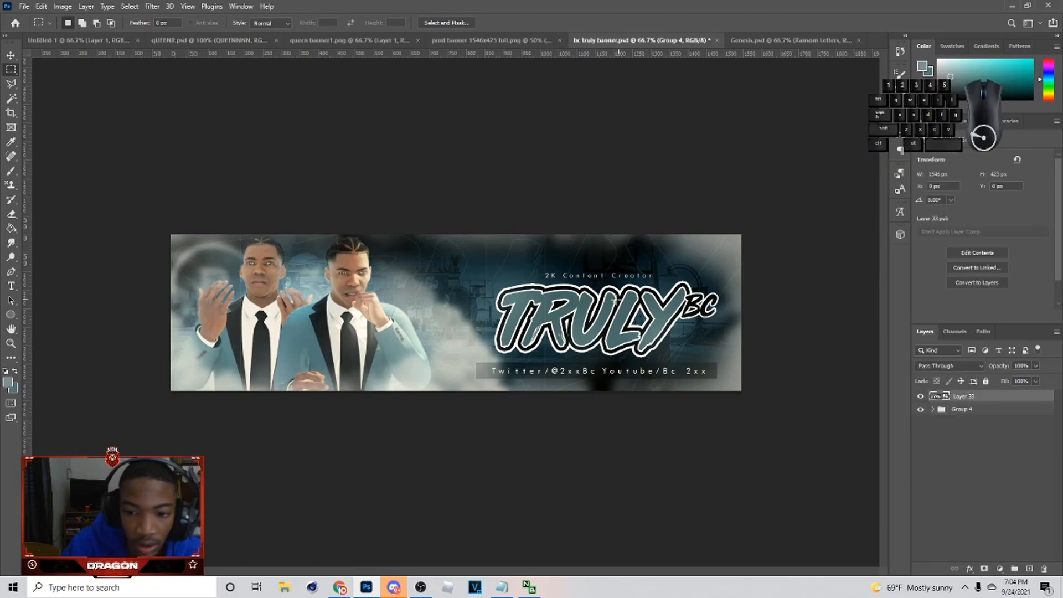
{"action": "key", "text": "v"}
{"action": "left_click", "coordinate": [153, 7]}
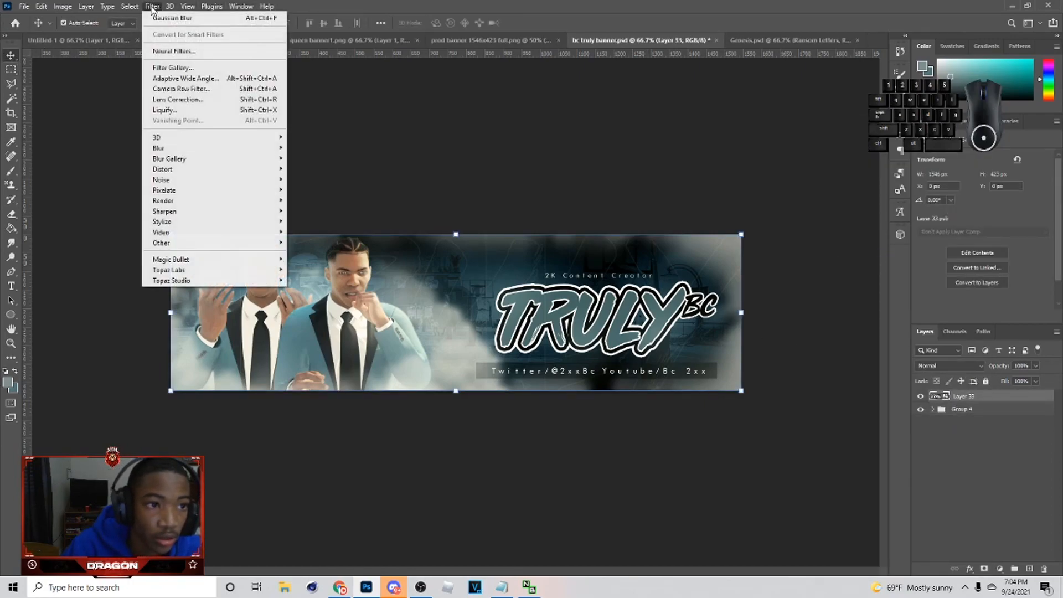
{"action": "left_click", "coordinate": [204, 95]}
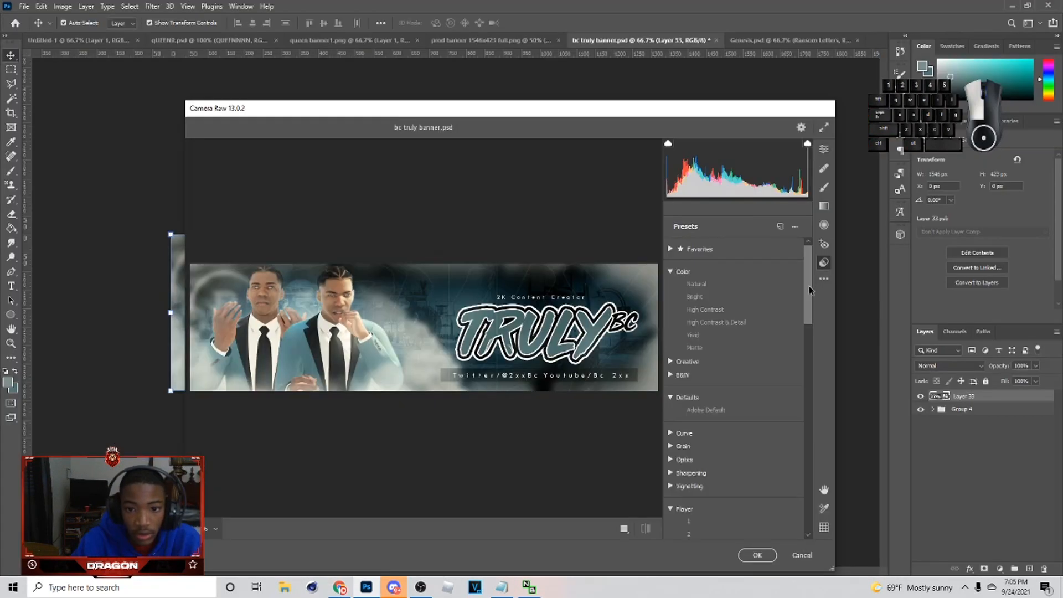
Preview the numbered user presets on the banner to compare their colour looks
{"action": "left_click_drag", "start_coordinate": [809, 290], "coordinate": [808, 501]}
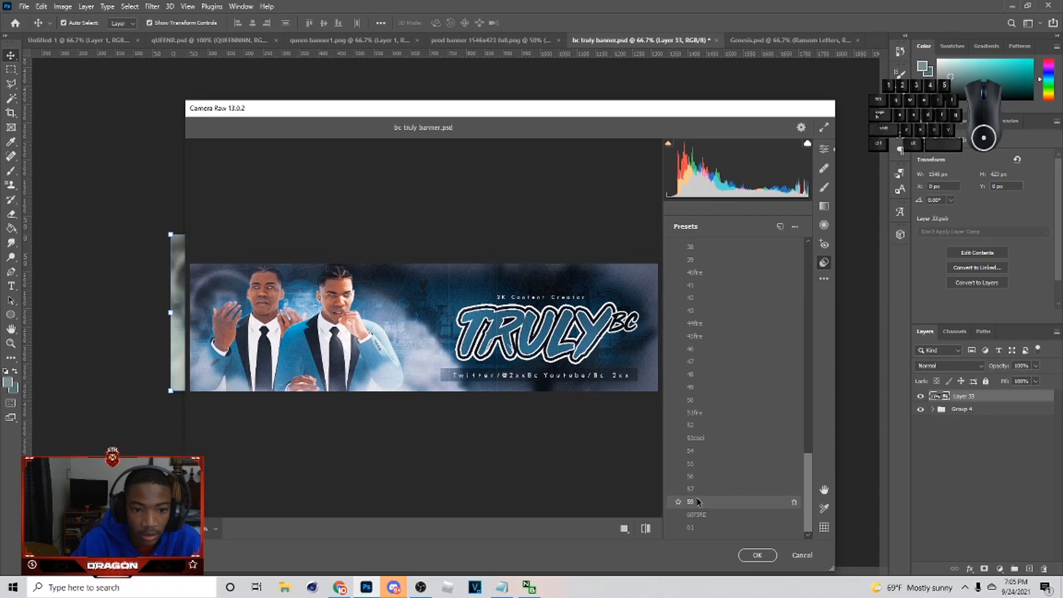
{"action": "scroll", "coordinate": [714, 307], "scroll_direction": "up", "scroll_amount": 5}
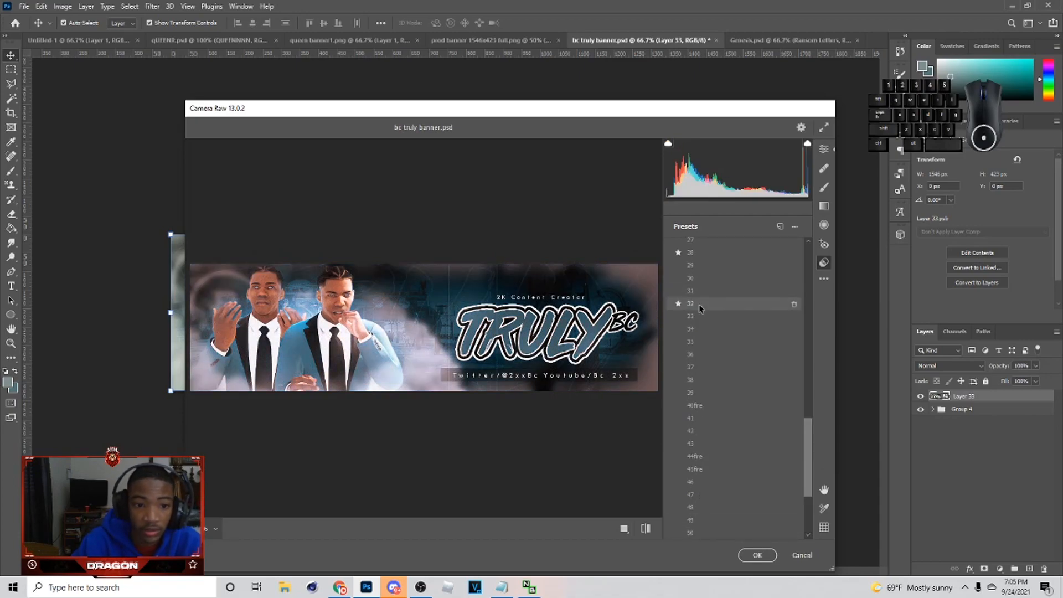
{"action": "scroll", "coordinate": [698, 304], "scroll_direction": "up", "scroll_amount": 1}
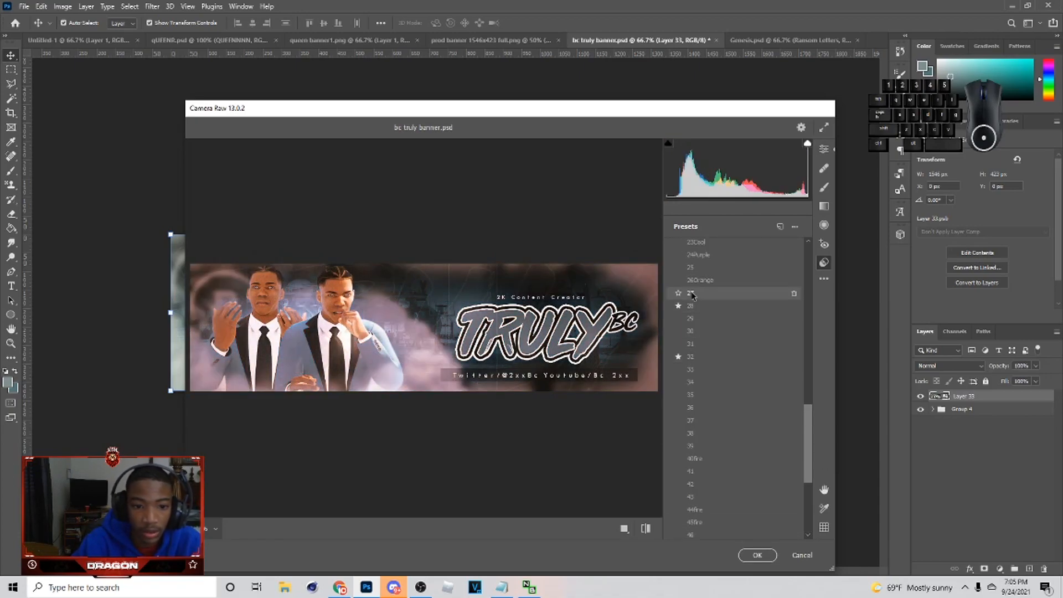
{"action": "scroll", "coordinate": [695, 302], "scroll_direction": "up", "scroll_amount": 1}
{"action": "scroll", "coordinate": [697, 303], "scroll_direction": "up", "scroll_amount": 1}
{"action": "scroll", "coordinate": [698, 304], "scroll_direction": "up", "scroll_amount": 3}
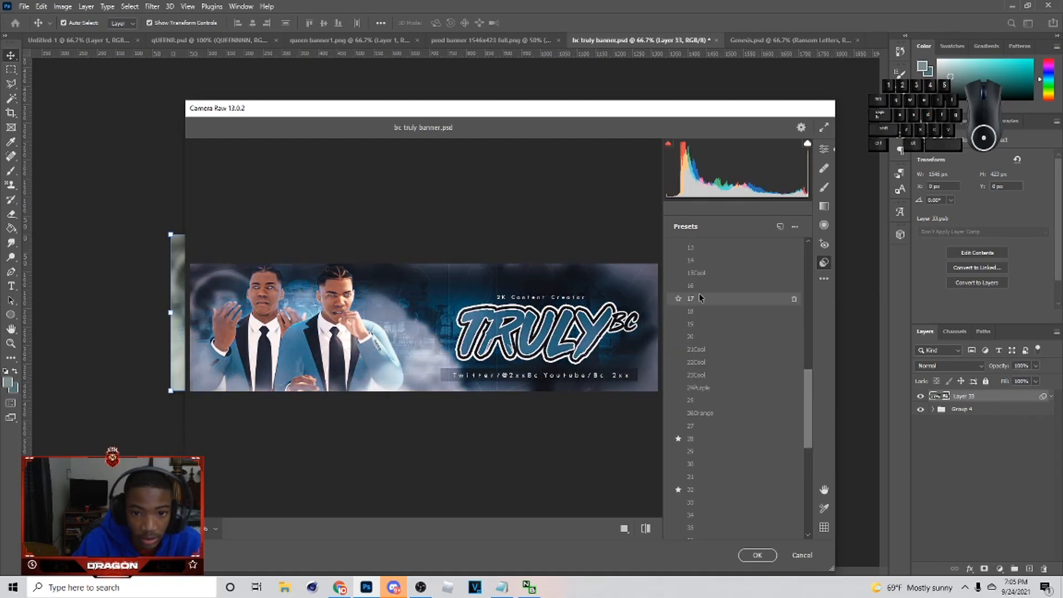
{"action": "scroll", "coordinate": [695, 266], "scroll_direction": "up", "scroll_amount": 4}
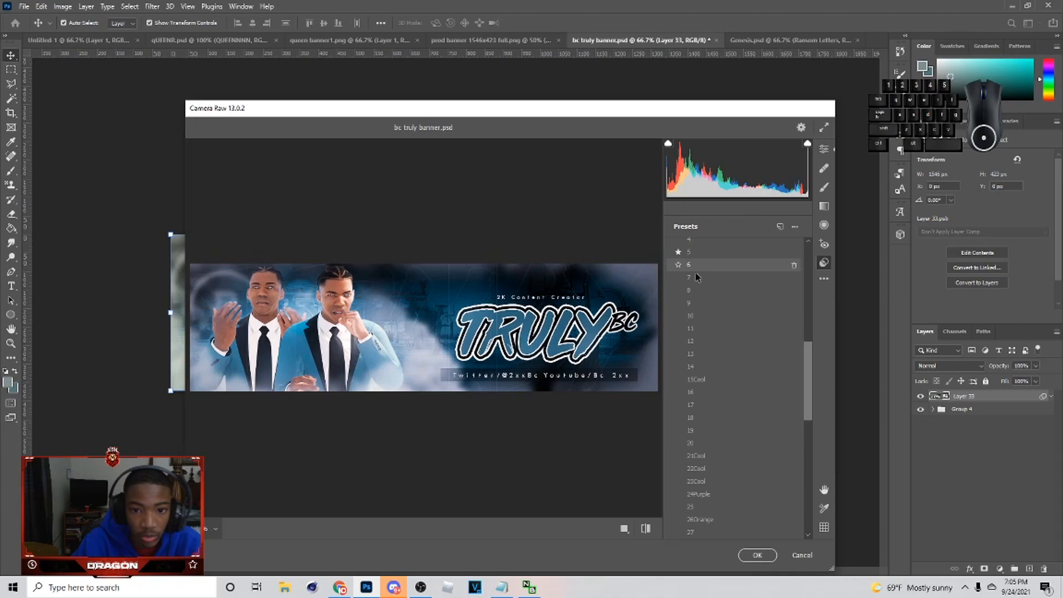
{"action": "scroll", "coordinate": [693, 254], "scroll_direction": "up", "scroll_amount": 3}
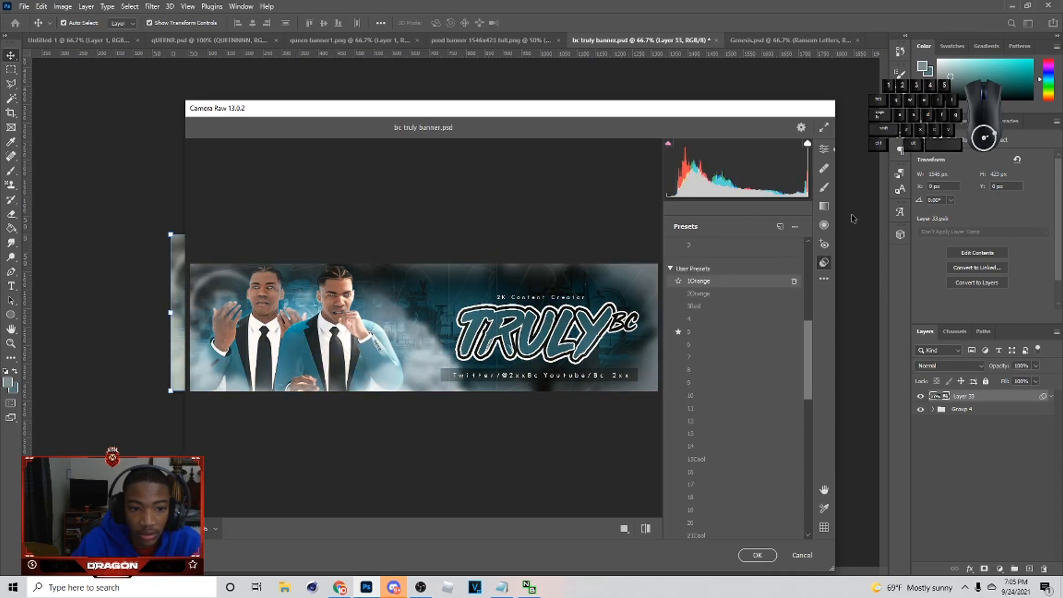
Set the basic adjustments to Contrast +10, Highlights +20, Shadows +4, Whites +2 and Blacks +19
{"action": "left_click", "coordinate": [823, 149]}
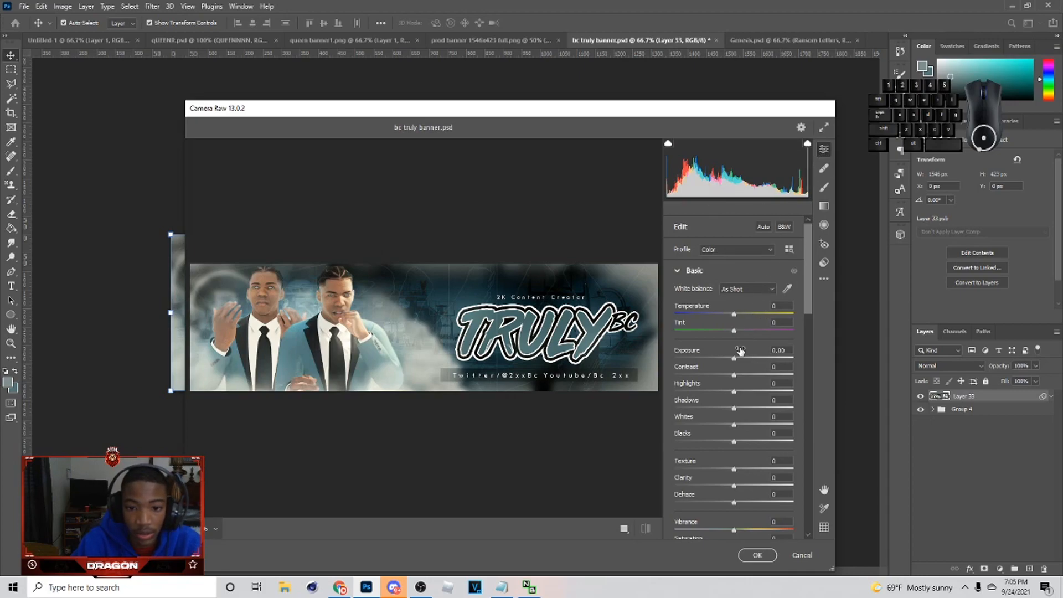
{"action": "scroll", "coordinate": [737, 397], "scroll_direction": "down", "scroll_amount": 2}
{"action": "left_click_drag", "start_coordinate": [734, 388], "coordinate": [739, 323]}
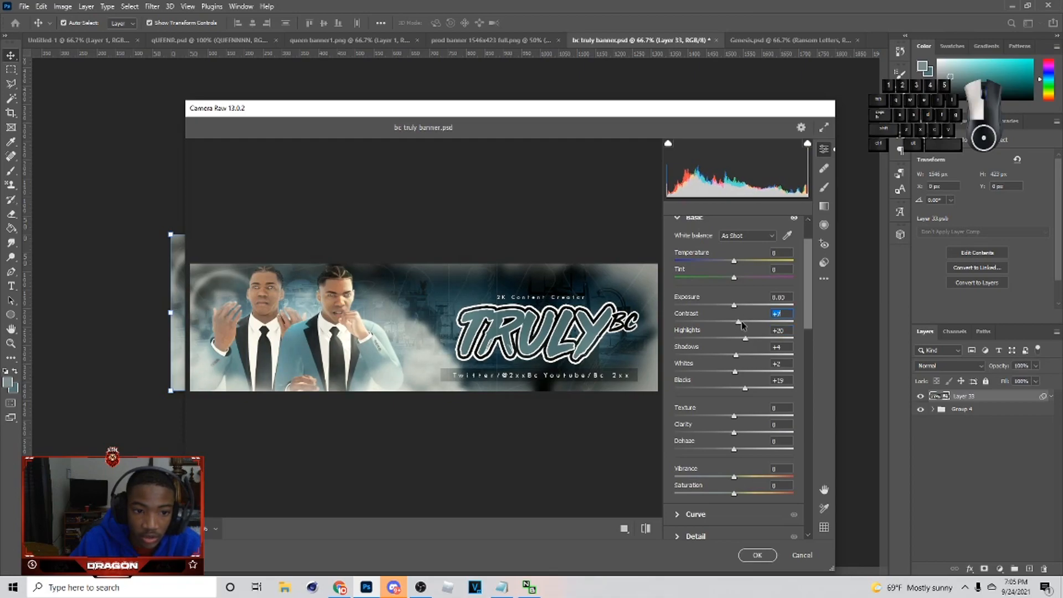
Set Texture to +27, Clarity to +25 and Vibrance to +8, and raise Saturation slightly
{"action": "scroll", "coordinate": [732, 359], "scroll_direction": "down", "scroll_amount": 2}
{"action": "left_click_drag", "start_coordinate": [732, 366], "coordinate": [761, 381]}
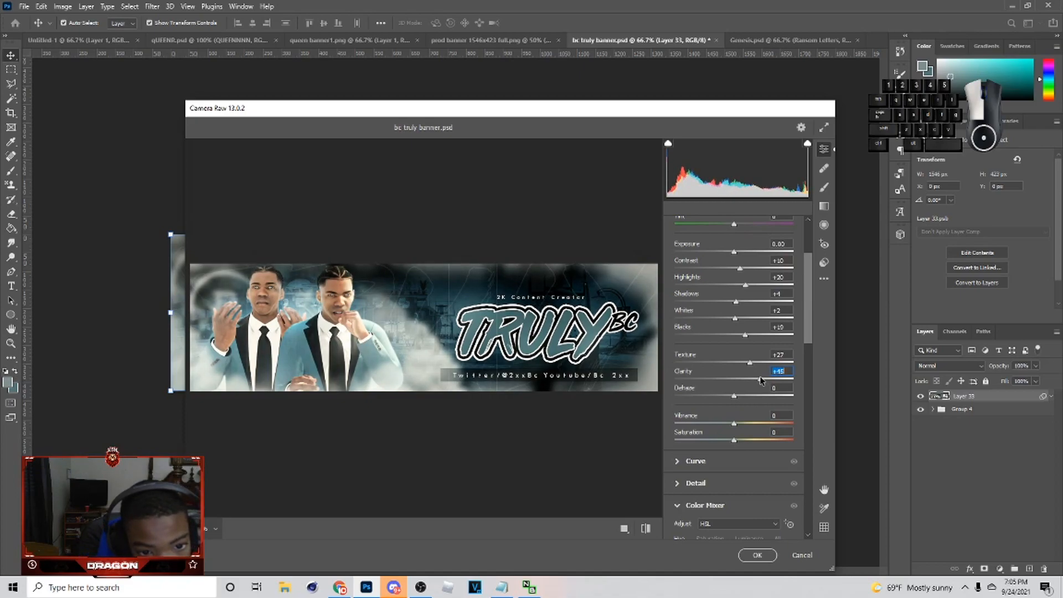
{"action": "left_click_drag", "start_coordinate": [750, 381], "coordinate": [747, 380]}
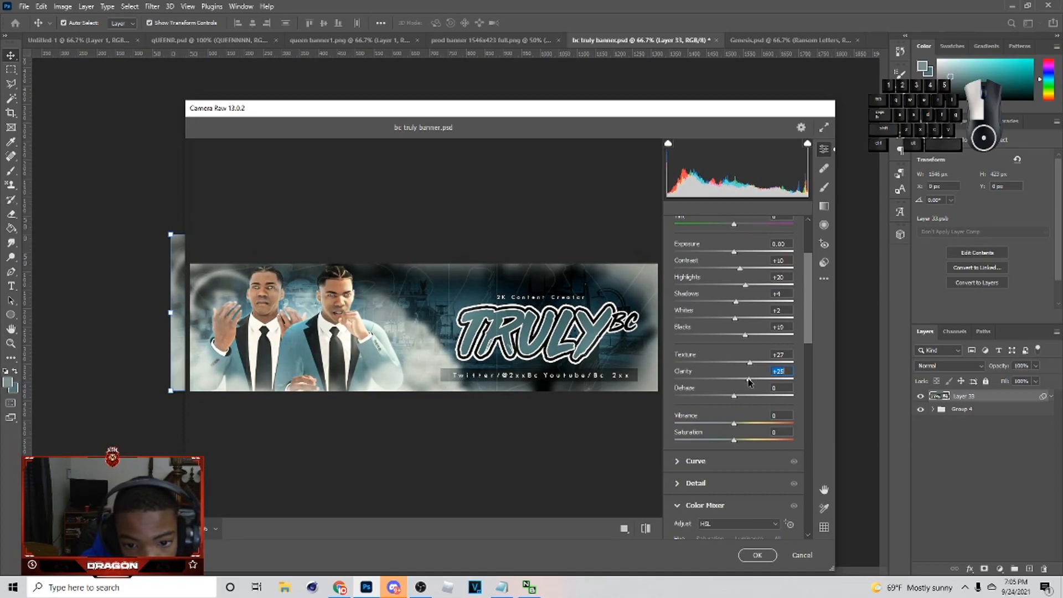
{"action": "left_click_drag", "start_coordinate": [734, 424], "coordinate": [738, 442]}
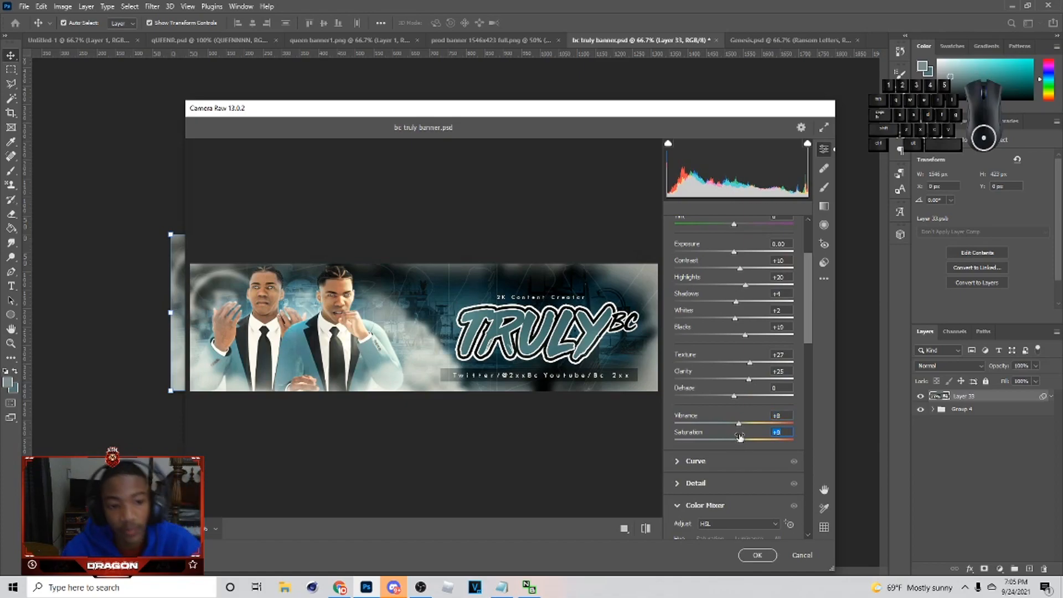
{"action": "scroll", "coordinate": [736, 440], "scroll_direction": "down", "scroll_amount": 5}
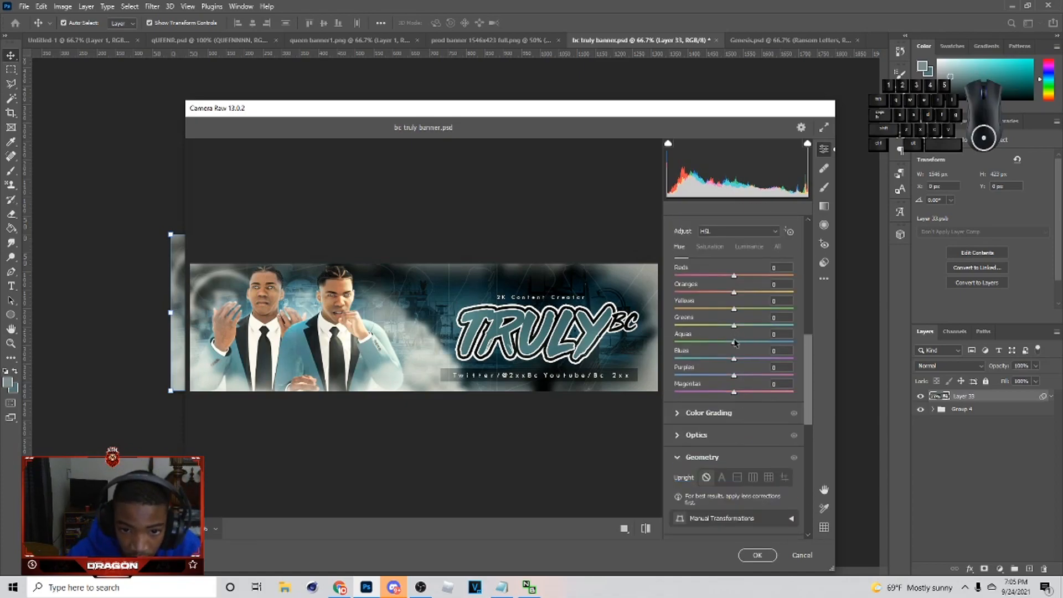
{"action": "left_click_drag", "start_coordinate": [733, 346], "coordinate": [742, 345]}
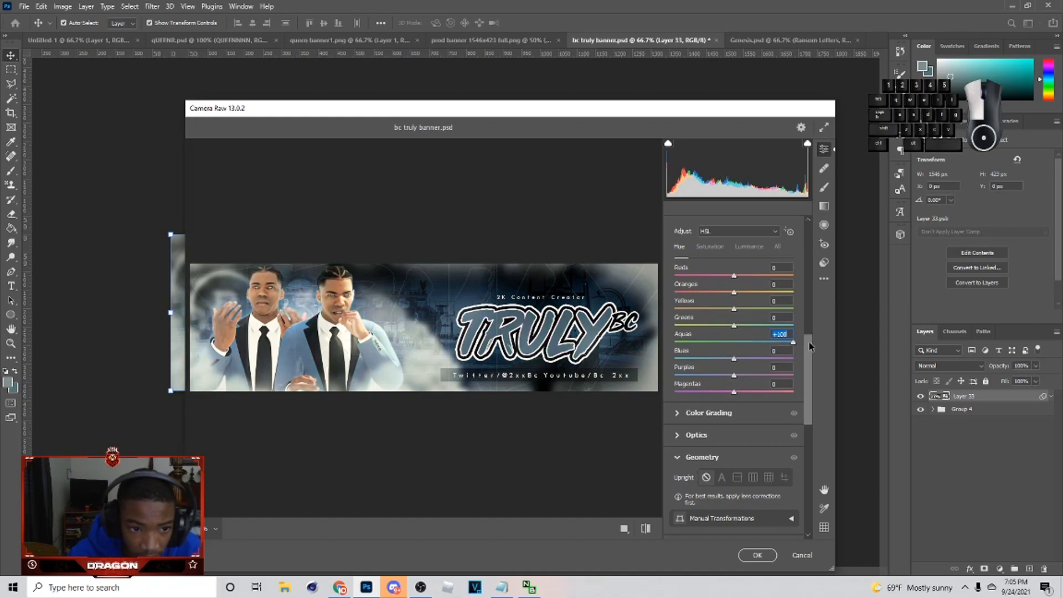
{"action": "left_click_drag", "start_coordinate": [809, 346], "coordinate": [795, 348]}
{"action": "key", "text": "ctrl+z"}
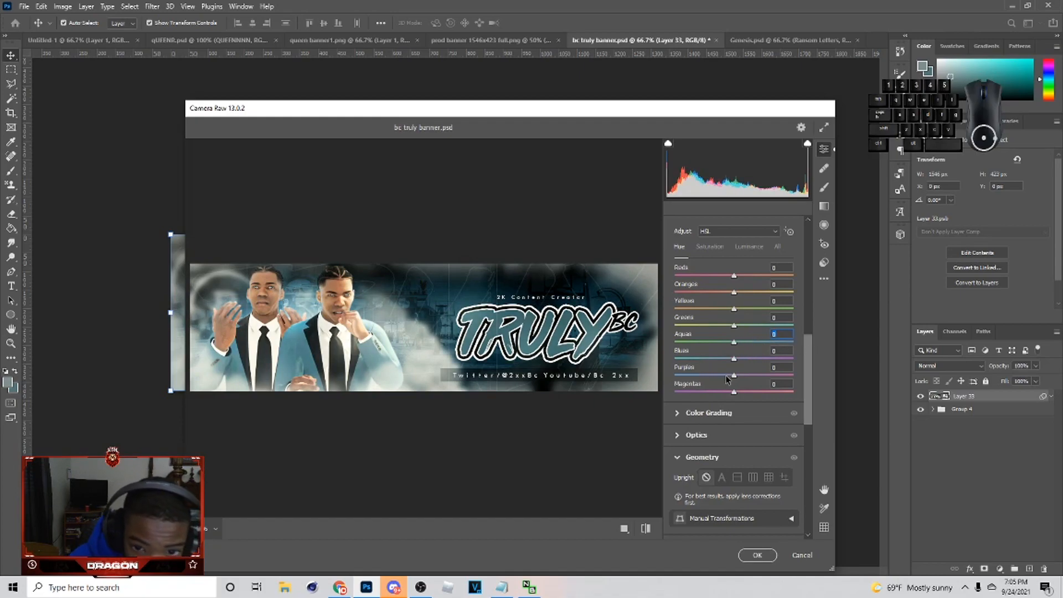
{"action": "left_click_drag", "start_coordinate": [733, 378], "coordinate": [627, 366]}
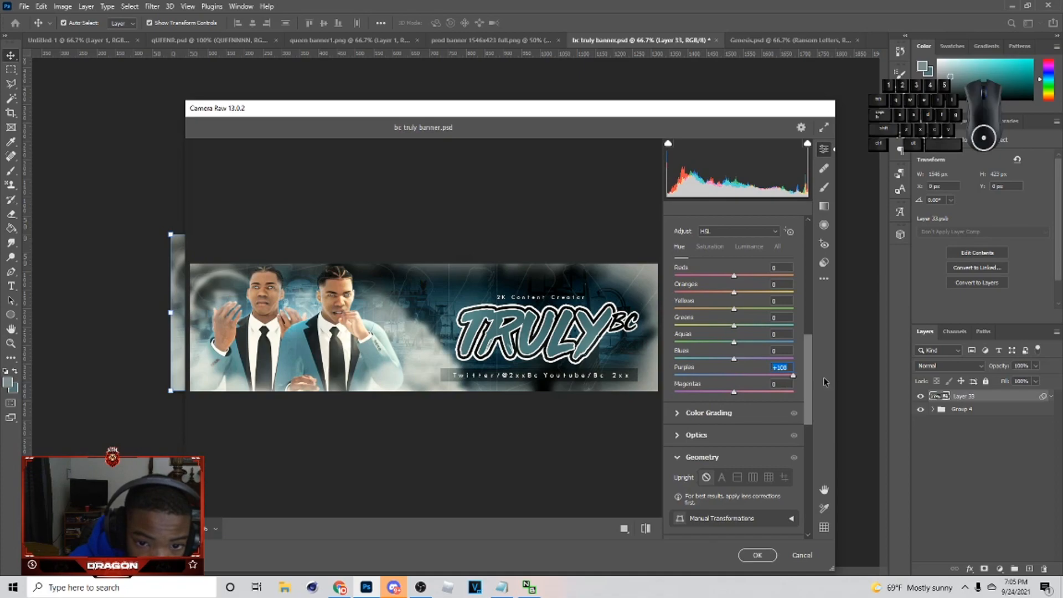
{"action": "key", "text": "ctrl+z"}
{"action": "left_click_drag", "start_coordinate": [735, 327], "coordinate": [845, 325]}
{"action": "key", "text": "ctrl+z"}
Set the Aquas hue to +100 in the Color Mixer
{"action": "left_click_drag", "start_coordinate": [735, 343], "coordinate": [876, 371]}
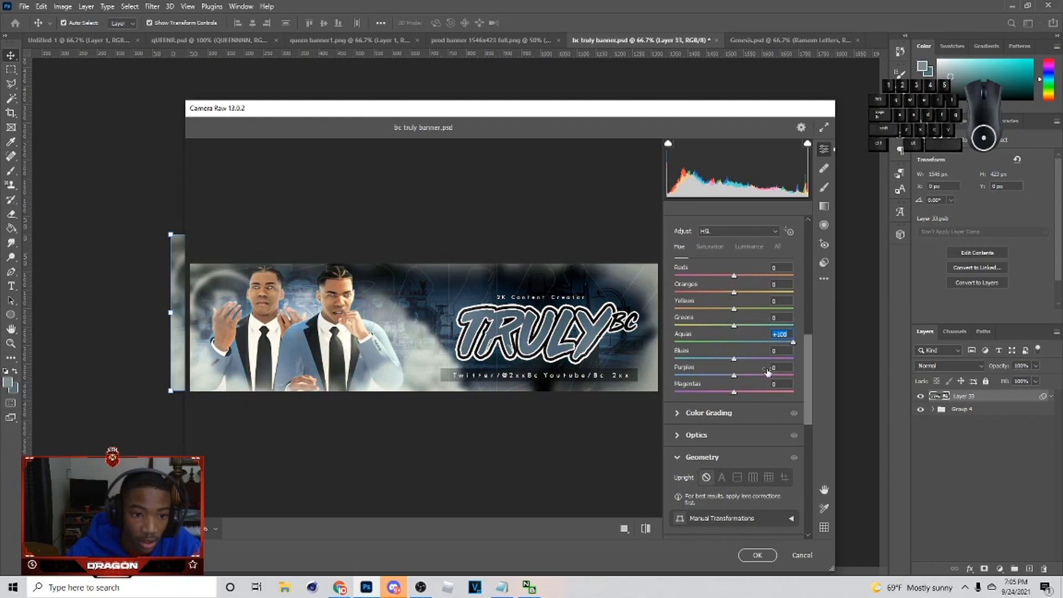
{"action": "scroll", "coordinate": [768, 370], "scroll_direction": "down", "scroll_amount": 5}
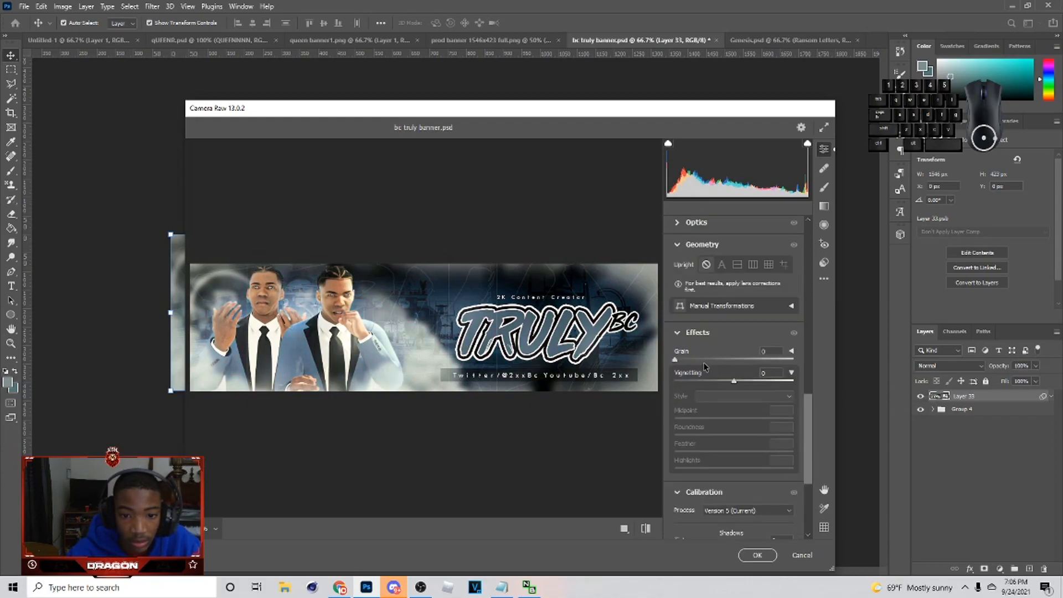
{"action": "left_click", "coordinate": [681, 364]}
{"action": "left_click_drag", "start_coordinate": [678, 360], "coordinate": [692, 360]}
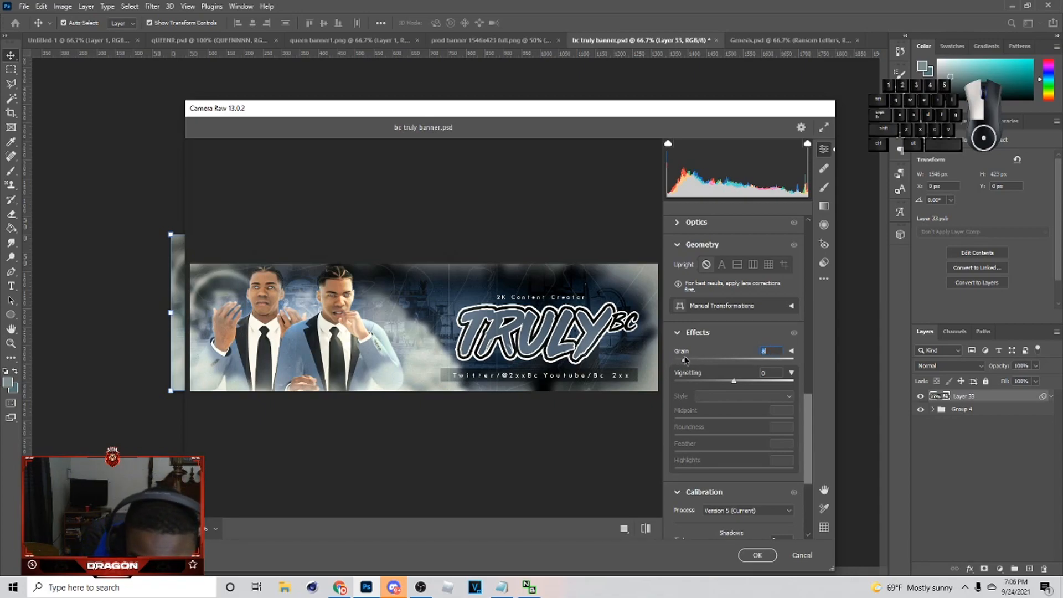
{"action": "scroll", "coordinate": [760, 412], "scroll_direction": "down", "scroll_amount": 3}
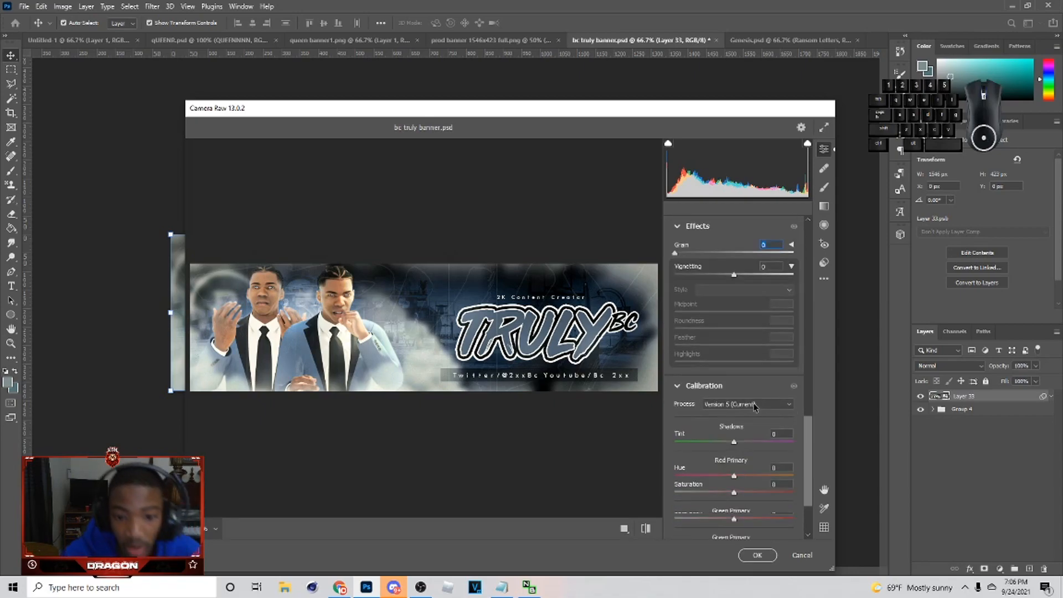
{"action": "left_click_drag", "start_coordinate": [734, 514], "coordinate": [629, 503]}
{"action": "key", "text": "ctrl+z"}
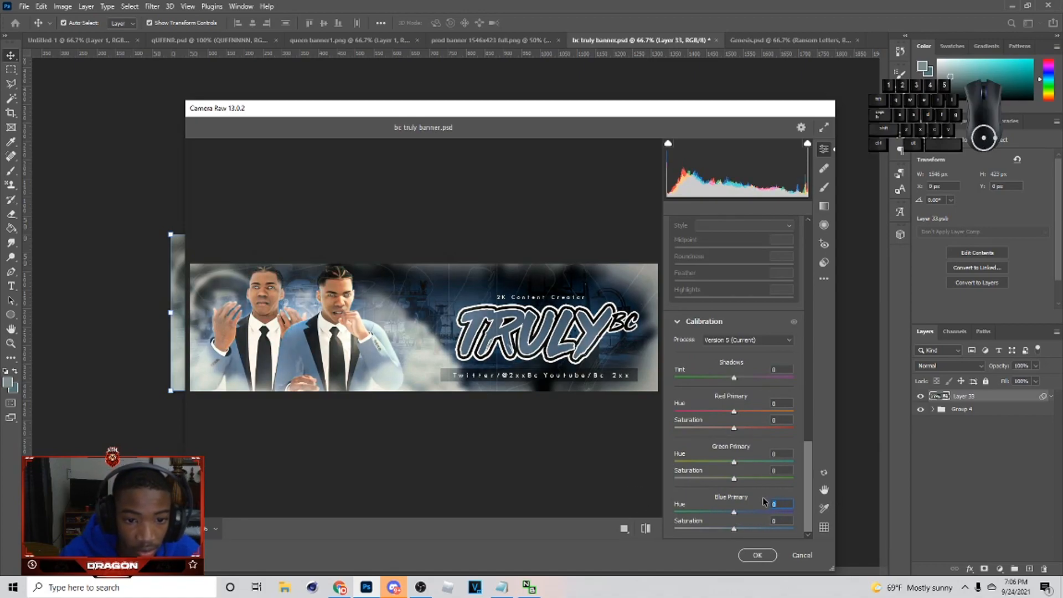
{"action": "left_click_drag", "start_coordinate": [757, 529], "coordinate": [792, 530]}
{"action": "key", "text": "ctrl+z"}
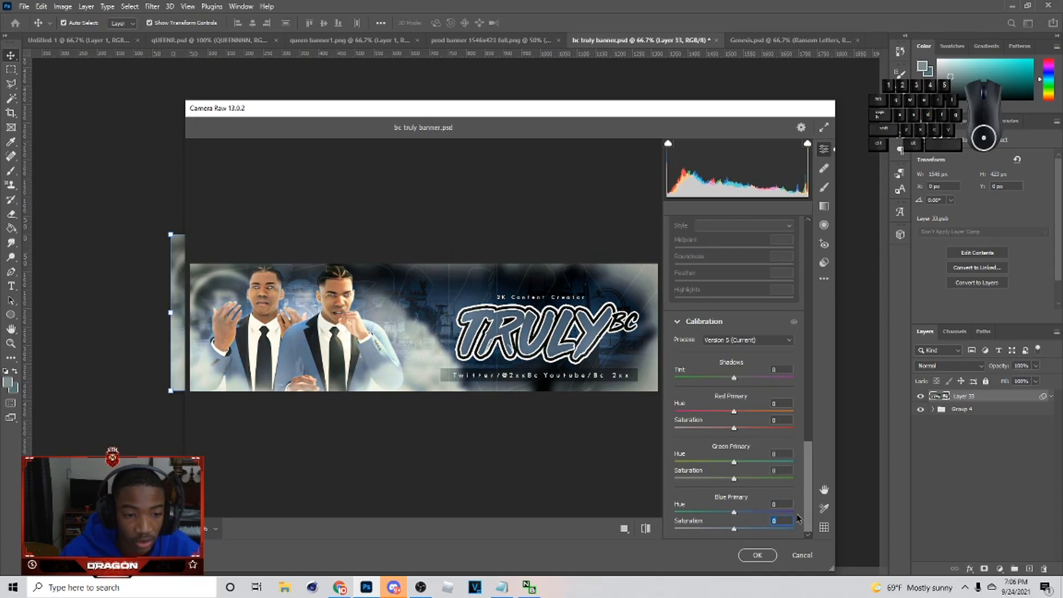
Apply the Camera Raw adjustments and open the banner layer in Magic Bullet PhotoLooks
{"action": "scroll", "coordinate": [741, 442], "scroll_direction": "up", "scroll_amount": 7}
{"action": "left_click", "coordinate": [756, 556]}
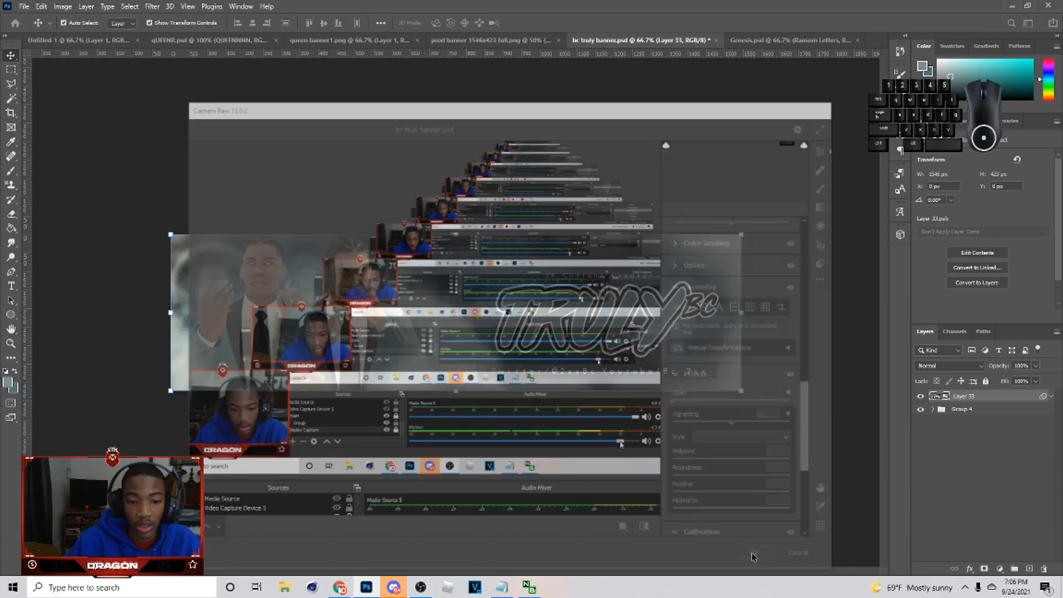
{"action": "mouse_move", "coordinate": [480, 335]}
{"action": "left_mouse_down"}
{"action": "mouse_move", "coordinate": [483, 325]}
{"action": "mouse_move", "coordinate": [483, 333]}
{"action": "left_mouse_up"}
{"action": "left_click", "coordinate": [170, 6]}
{"action": "mouse_move", "coordinate": [206, 260]}
{"action": "left_click", "coordinate": [302, 260]}
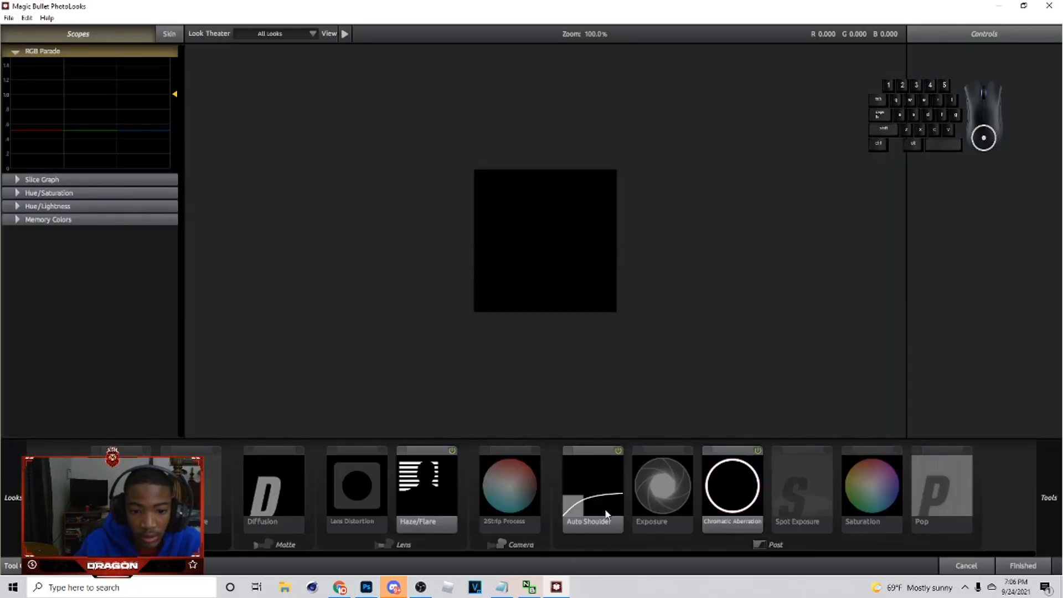
Set the Chromatic Aberration Green/Magenta value to +0.060 and enable the 2-Strip Process effect
{"action": "left_click", "coordinate": [513, 499]}
{"action": "left_click", "coordinate": [713, 496]}
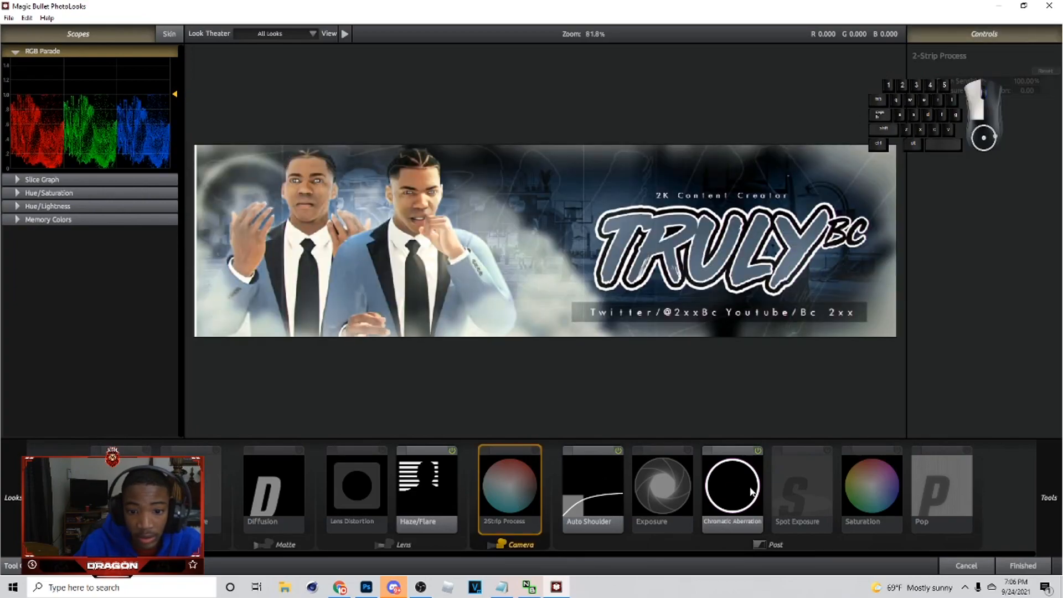
{"action": "left_click_drag", "start_coordinate": [1027, 90], "coordinate": [1023, 90]}
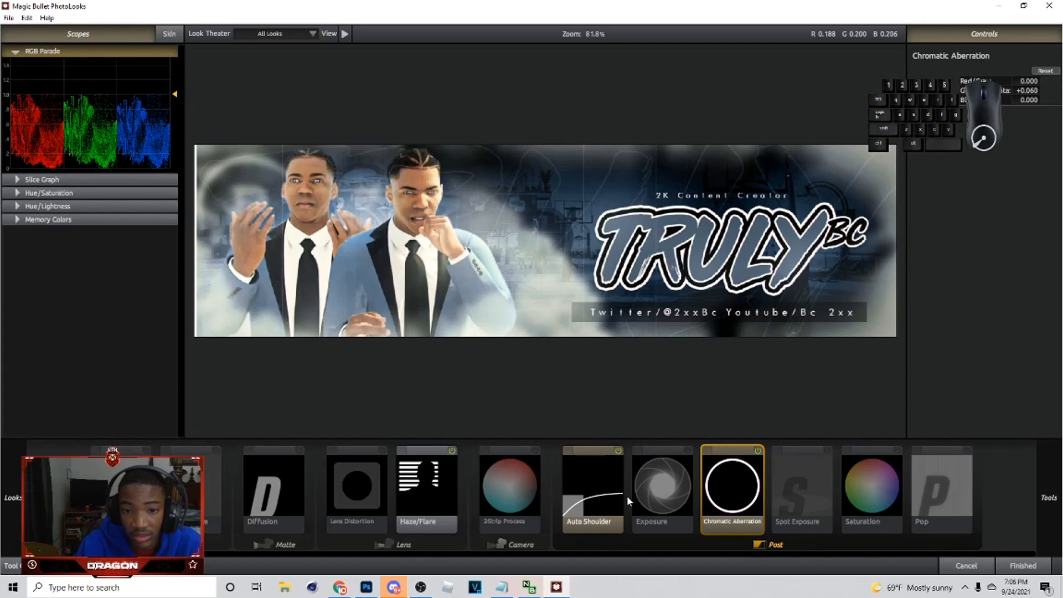
{"action": "left_click", "coordinate": [571, 480]}
{"action": "left_click", "coordinate": [531, 459]}
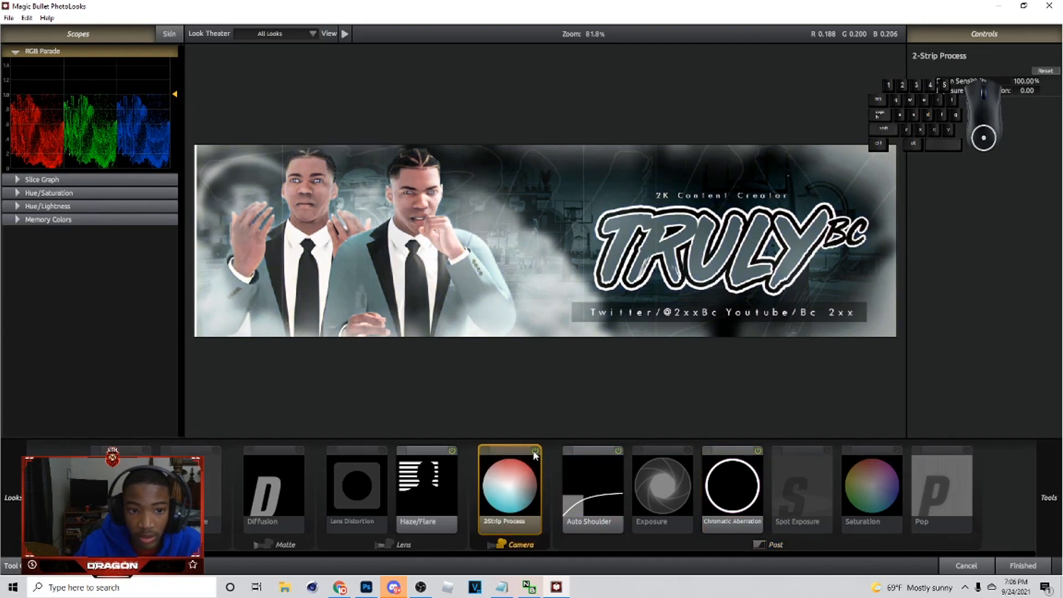
Disable the 2-Strip Process effect and apply the PhotoLooks grade to the banner layer
{"action": "left_click_drag", "start_coordinate": [1028, 81], "coordinate": [1033, 81]}
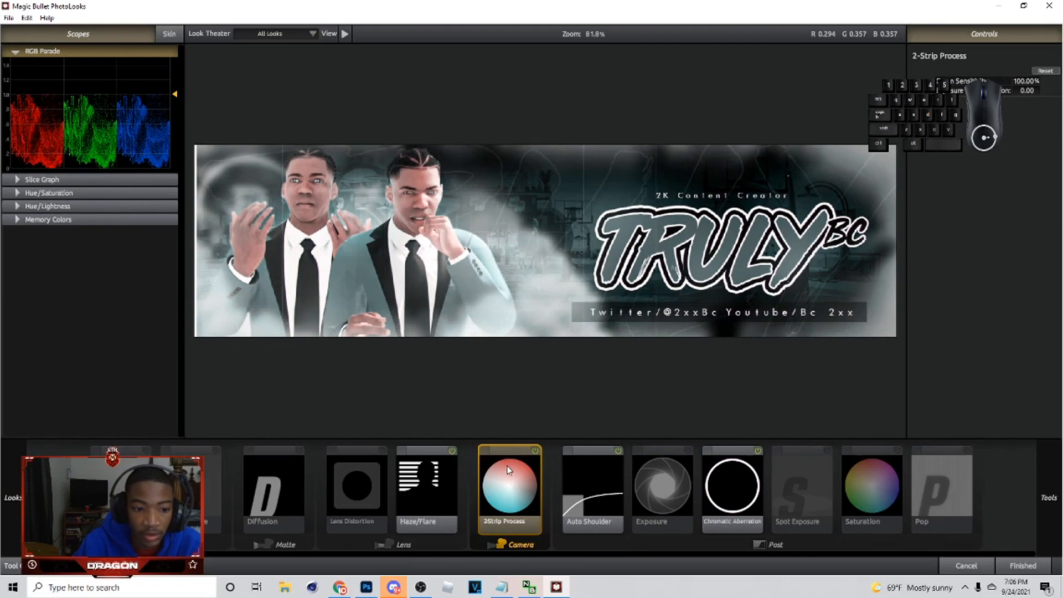
{"action": "left_click", "coordinate": [533, 452]}
{"action": "left_click", "coordinate": [418, 482]}
{"action": "left_click", "coordinate": [592, 484]}
{"action": "left_click", "coordinate": [731, 485]}
{"action": "left_click", "coordinate": [871, 484]}
{"action": "left_click", "coordinate": [1023, 565]}
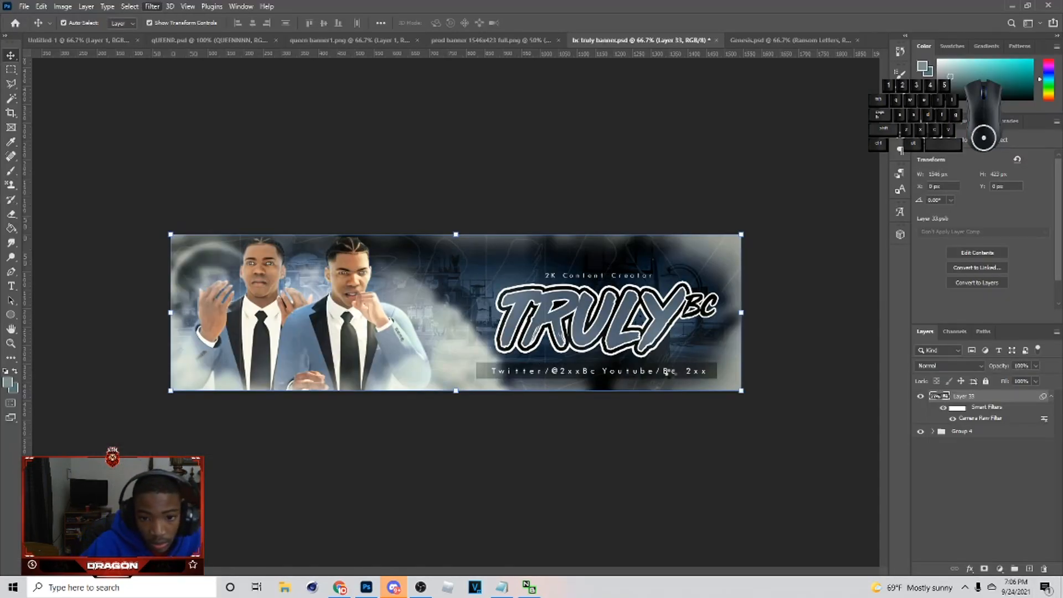
Apply Topaz Adjust 5 to Layer 33 with the Details Strength raised to 1.29
{"action": "left_click", "coordinate": [170, 6]}
{"action": "mouse_move", "coordinate": [152, 6]}
{"action": "mouse_move", "coordinate": [186, 270]}
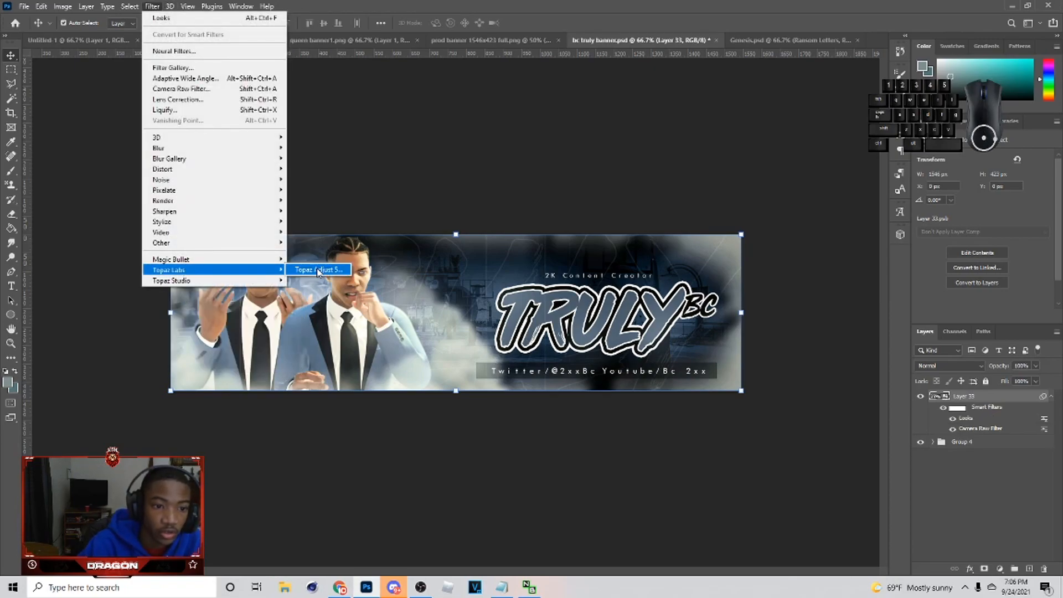
{"action": "left_click", "coordinate": [318, 270]}
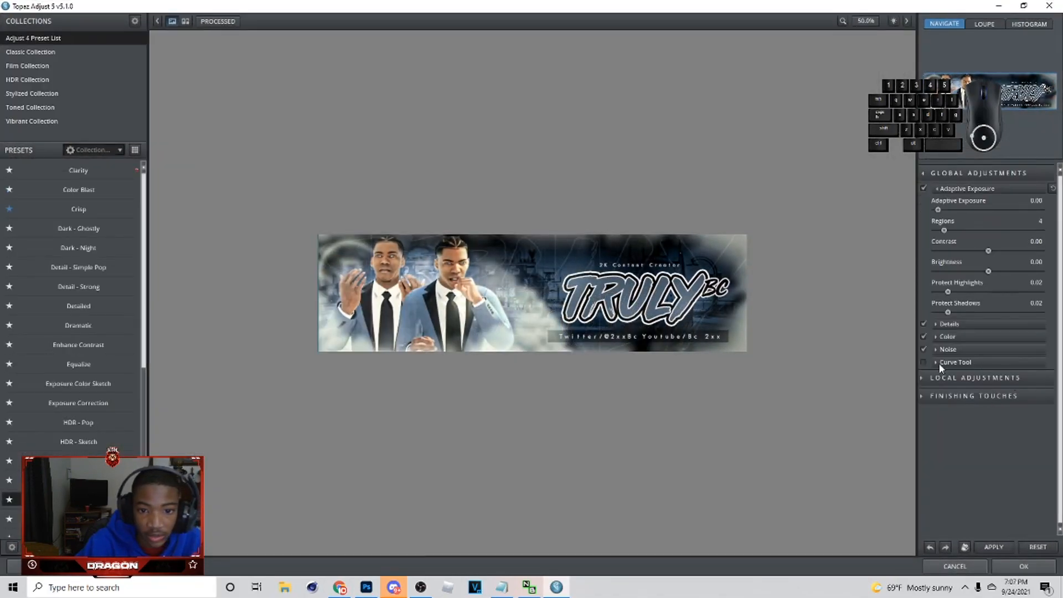
{"action": "left_click", "coordinate": [964, 325]}
{"action": "left_click_drag", "start_coordinate": [962, 345], "coordinate": [969, 347]}
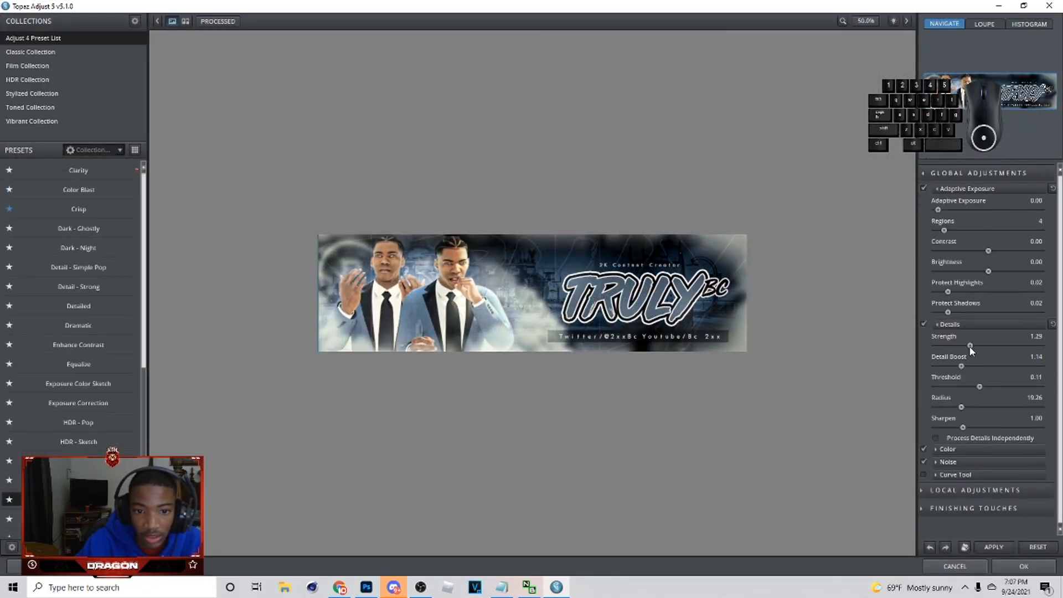
{"action": "left_click", "coordinate": [1020, 566]}
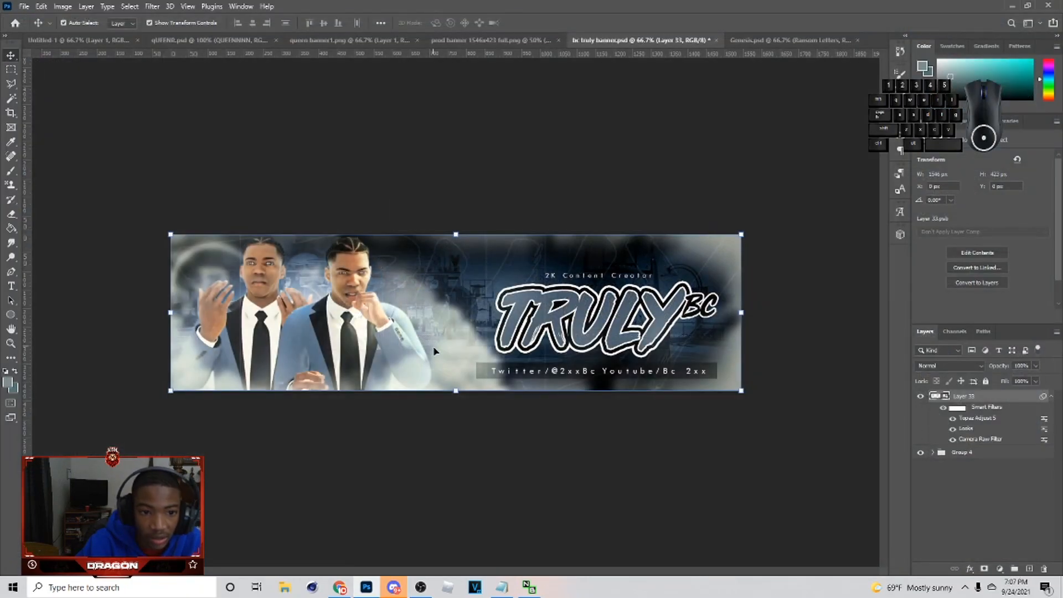
Hide the Topaz Adjust 5, Looks and Camera Raw smart filters on Layer 33
{"action": "left_click_drag", "start_coordinate": [439, 360], "coordinate": [437, 358]}
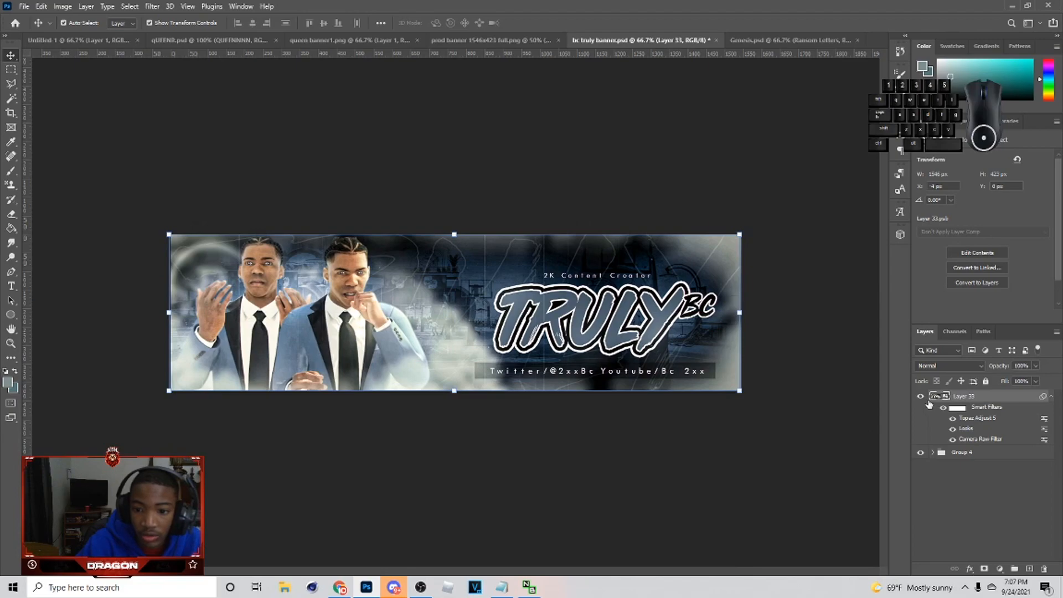
{"action": "left_click", "coordinate": [953, 419]}
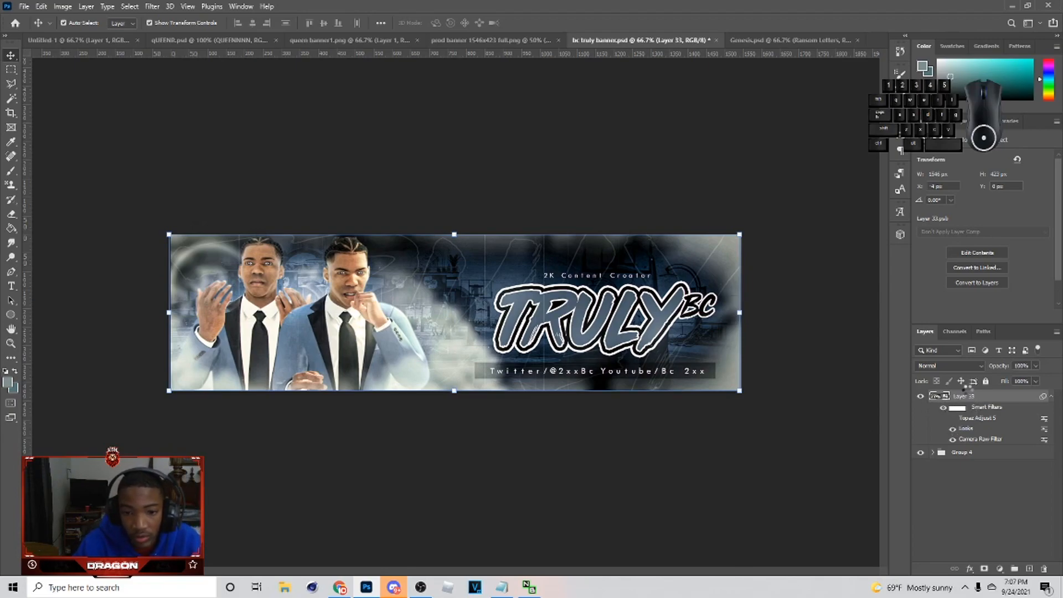
{"action": "left_click_drag", "start_coordinate": [595, 369], "coordinate": [596, 370]}
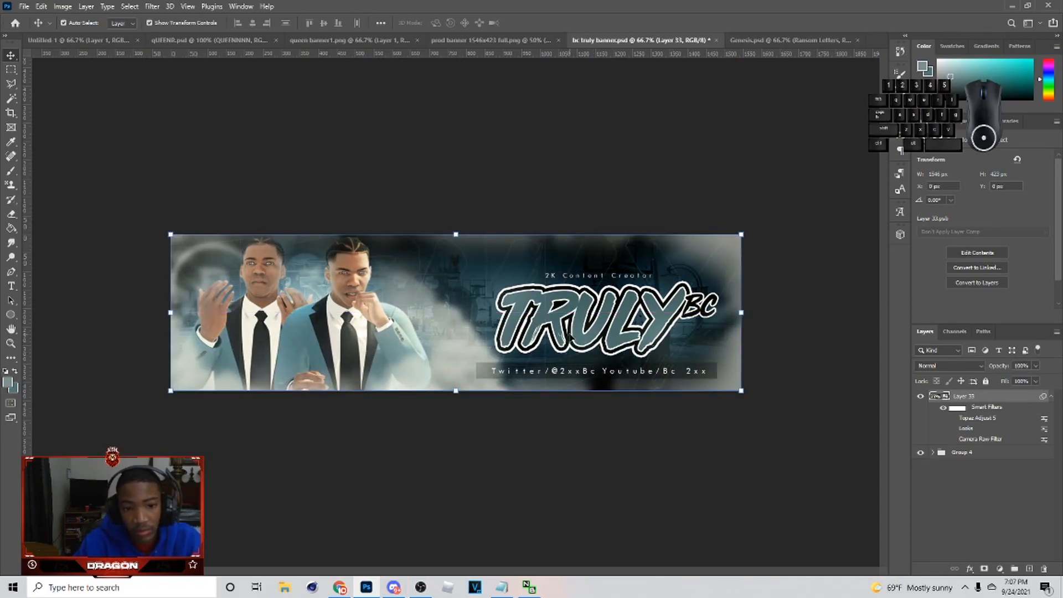
Rasterize Layer 33 without its hidden filters and convert it back to a smart object
{"action": "right_click", "coordinate": [994, 396]}
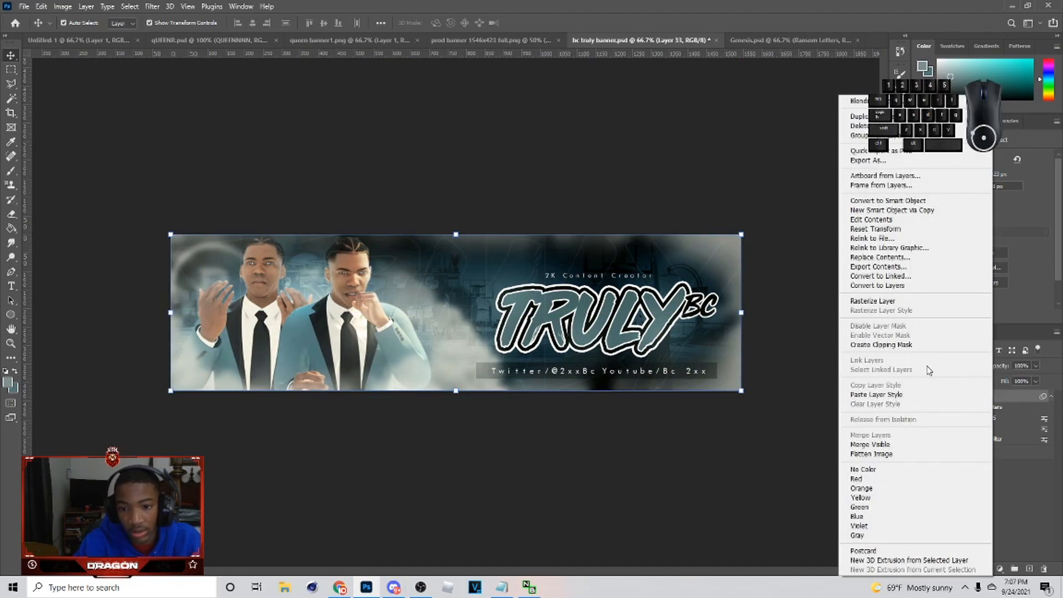
{"action": "left_click", "coordinate": [935, 302]}
{"action": "left_click", "coordinate": [157, 8]}
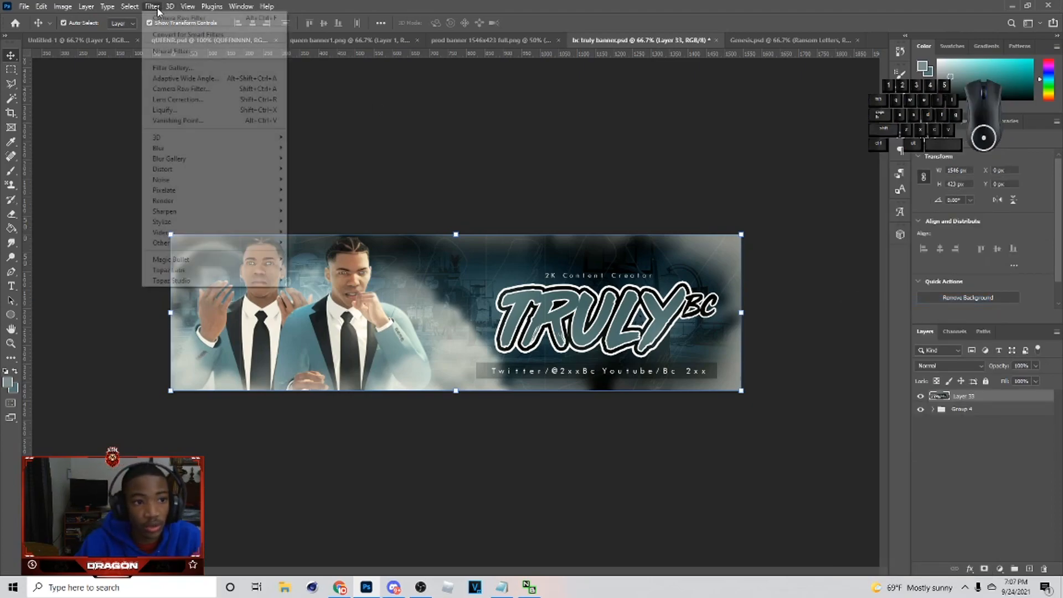
{"action": "right_click", "coordinate": [991, 396]}
{"action": "left_click", "coordinate": [919, 257]}
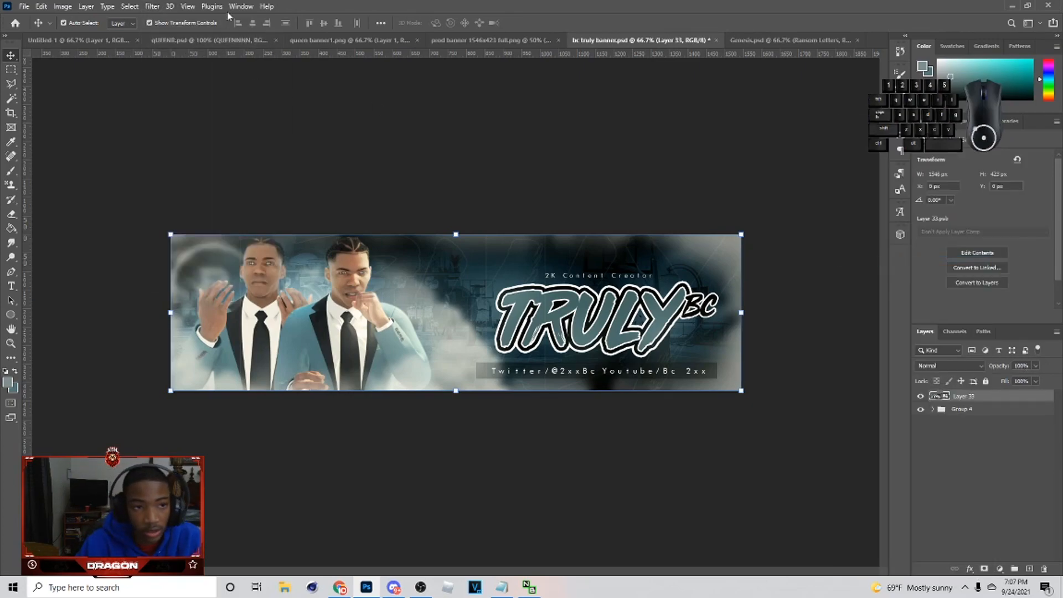
Compare the custom Camera Raw presets on Layer 33 and apply preset 31
{"action": "left_click", "coordinate": [188, 6]}
{"action": "mouse_move", "coordinate": [153, 6]}
{"action": "left_click", "coordinate": [216, 89]}
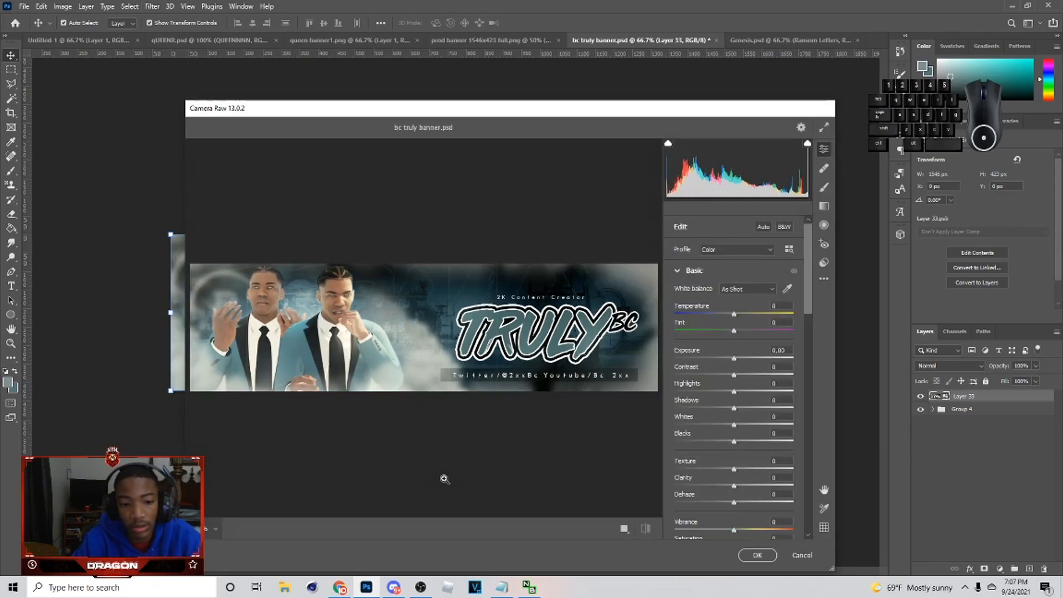
{"action": "left_click", "coordinate": [823, 265]}
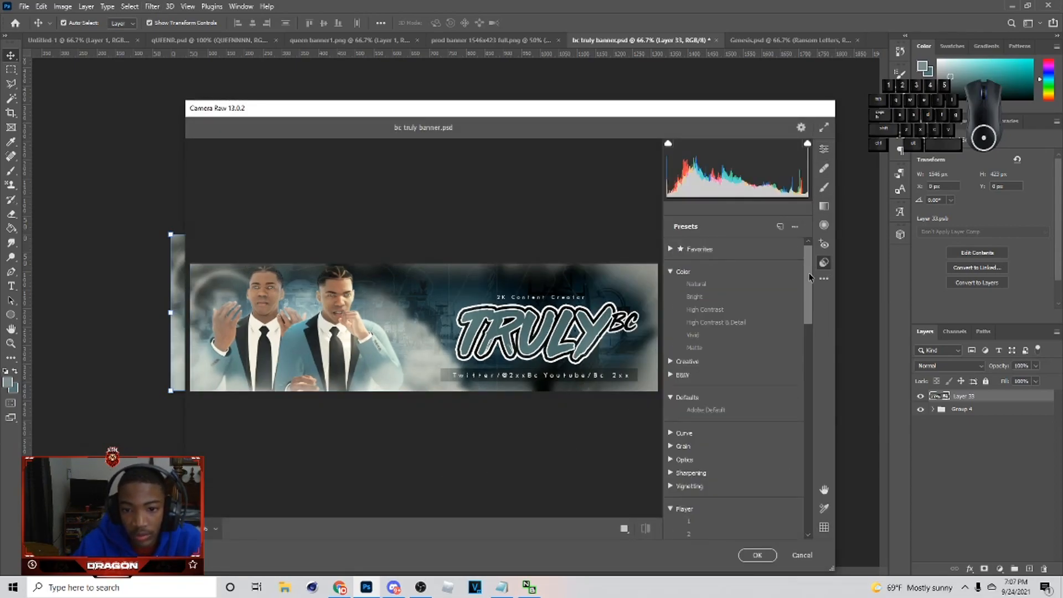
{"action": "left_click_drag", "start_coordinate": [808, 278], "coordinate": [839, 539]}
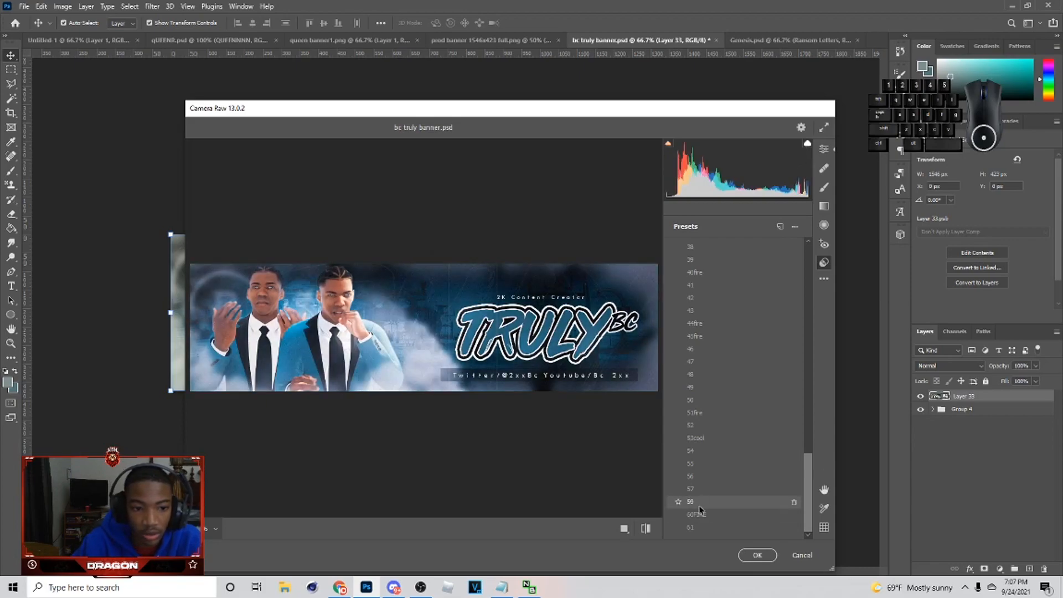
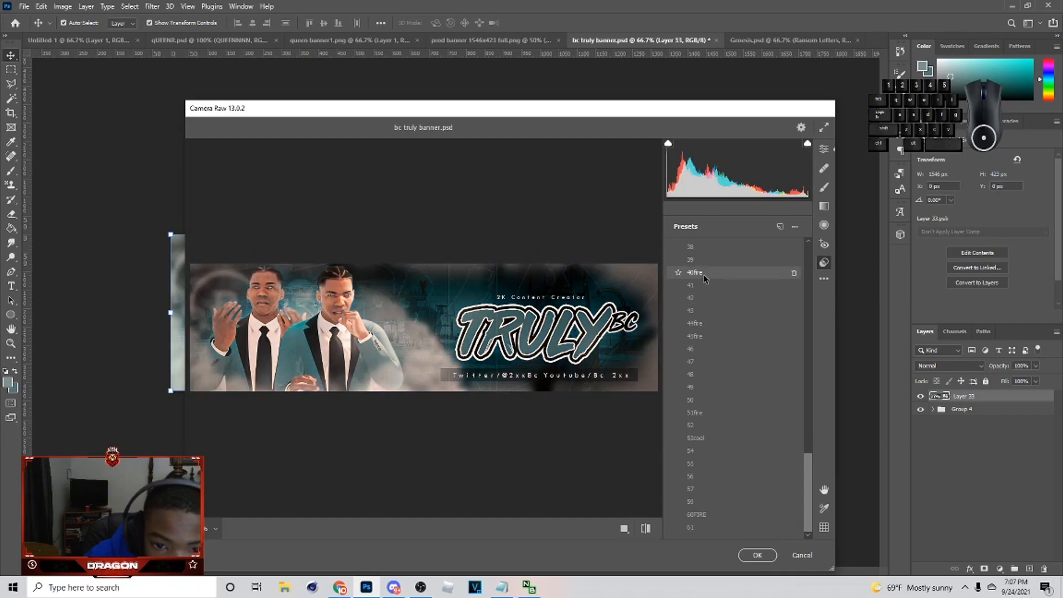
{"action": "scroll", "coordinate": [701, 274], "scroll_direction": "up", "scroll_amount": 1}
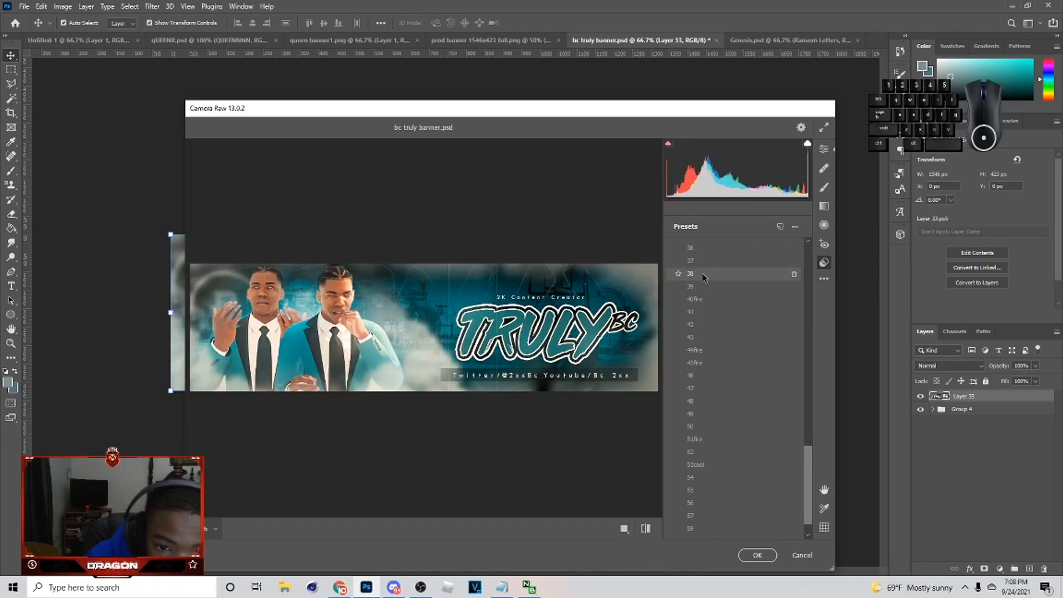
{"action": "scroll", "coordinate": [699, 280], "scroll_direction": "up", "scroll_amount": 1}
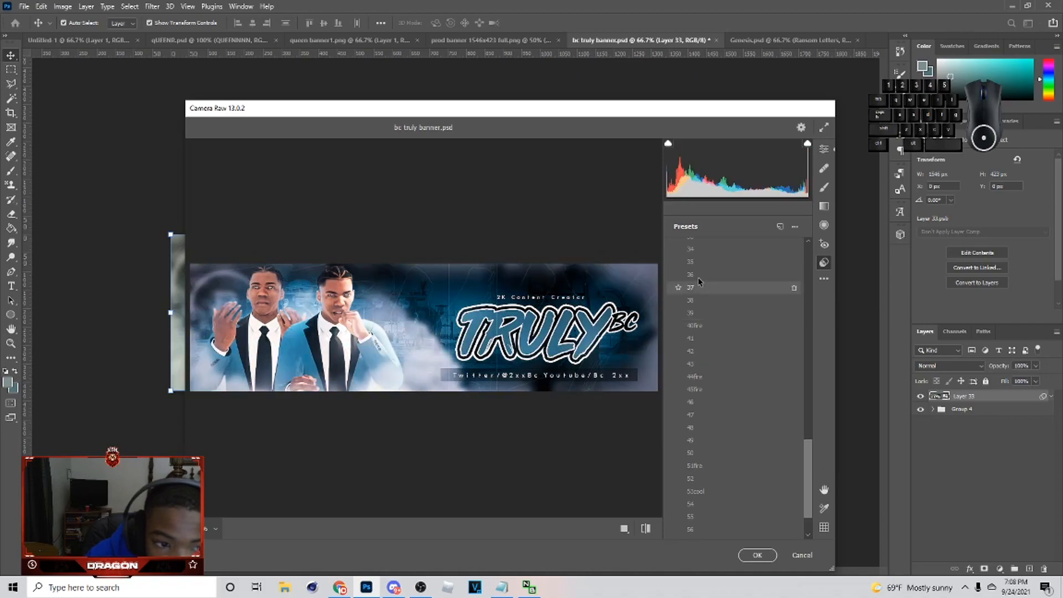
{"action": "scroll", "coordinate": [695, 273], "scroll_direction": "up", "scroll_amount": 2}
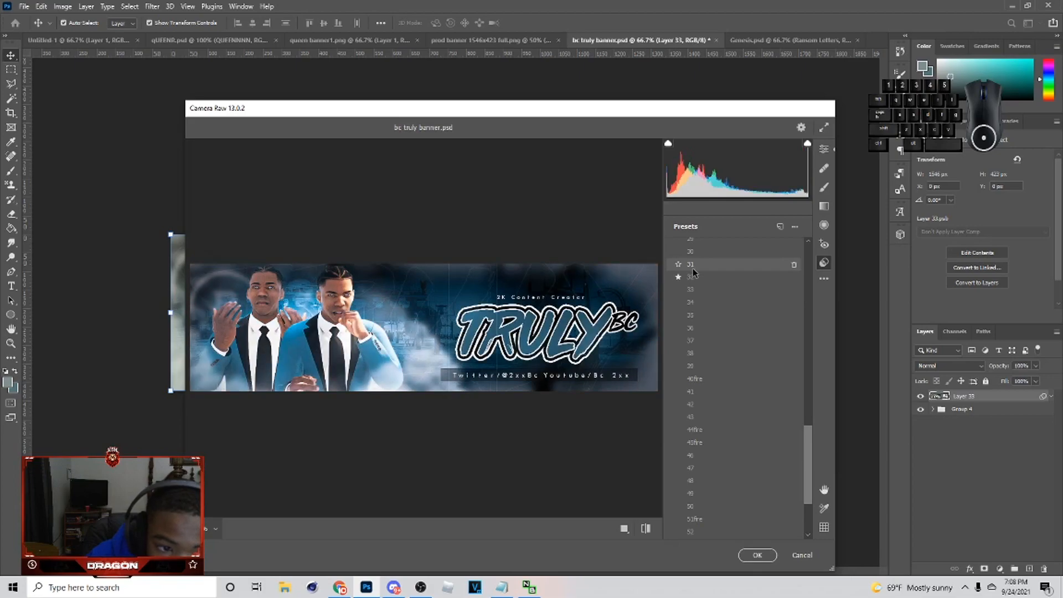
{"action": "left_click", "coordinate": [693, 268]}
{"action": "left_click", "coordinate": [763, 558]}
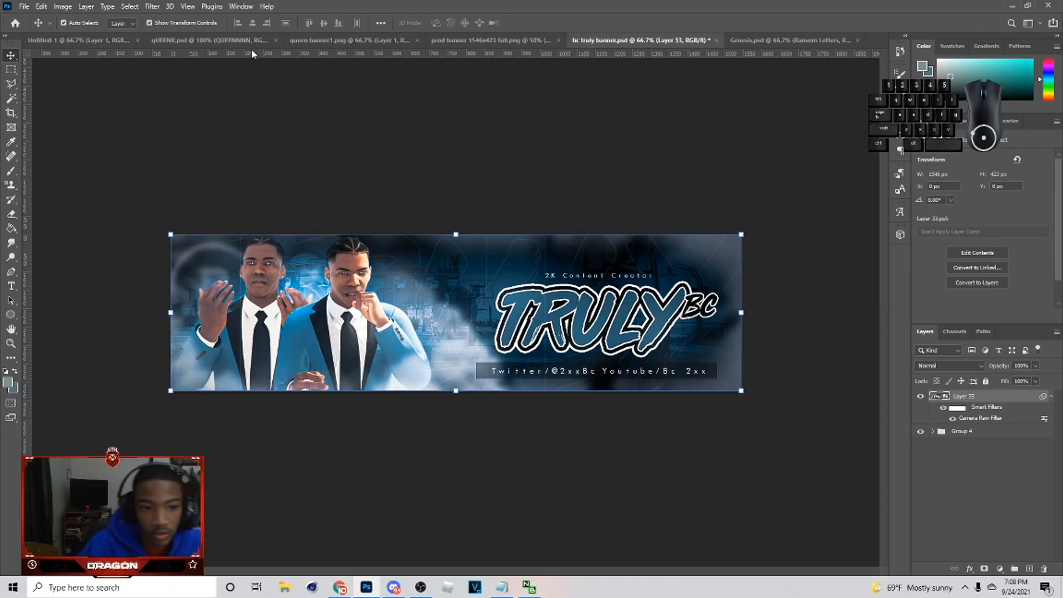
Apply Magic Bullet PhotoLooks to Layer 33 with the Chromatic Aberration Green/Magenta value set to +0.010
{"action": "left_click", "coordinate": [150, 7]}
{"action": "mouse_move", "coordinate": [267, 260]}
{"action": "left_click", "coordinate": [305, 259]}
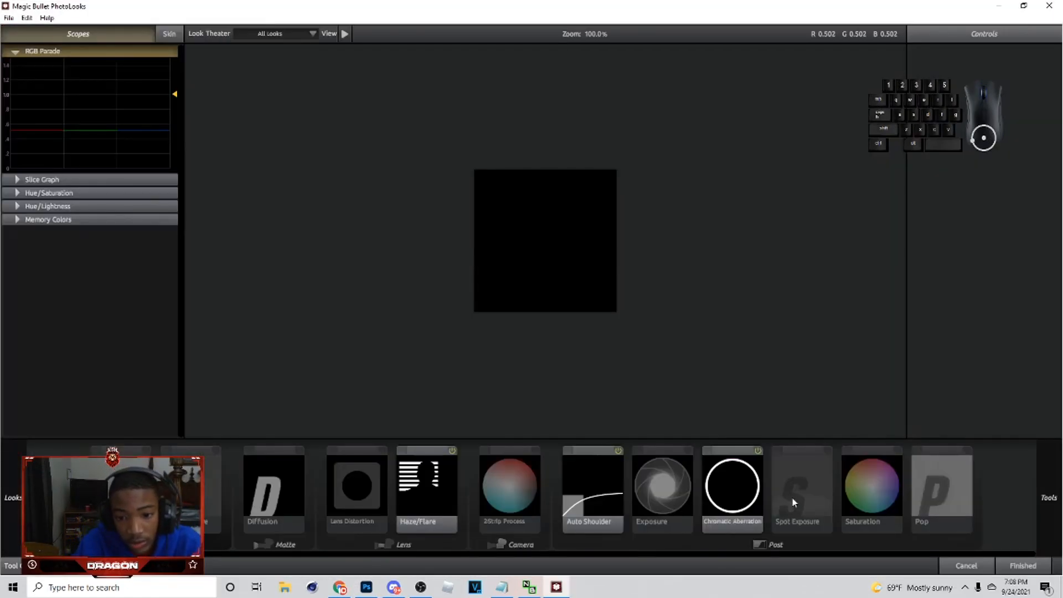
{"action": "left_click", "coordinate": [742, 489]}
{"action": "left_click_drag", "start_coordinate": [1025, 93], "coordinate": [1020, 93]}
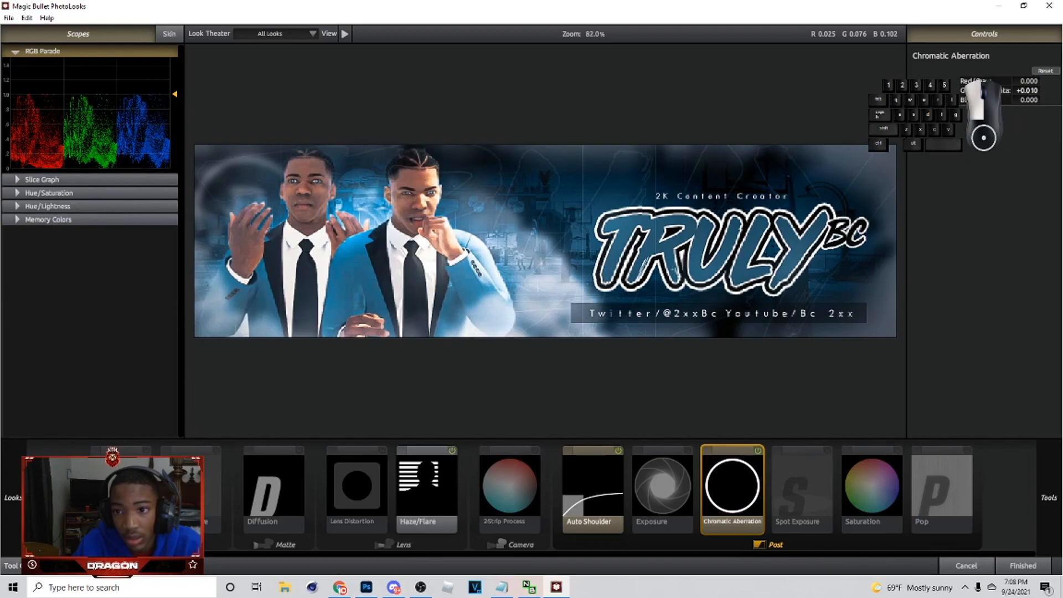
{"action": "left_click", "coordinate": [1022, 565]}
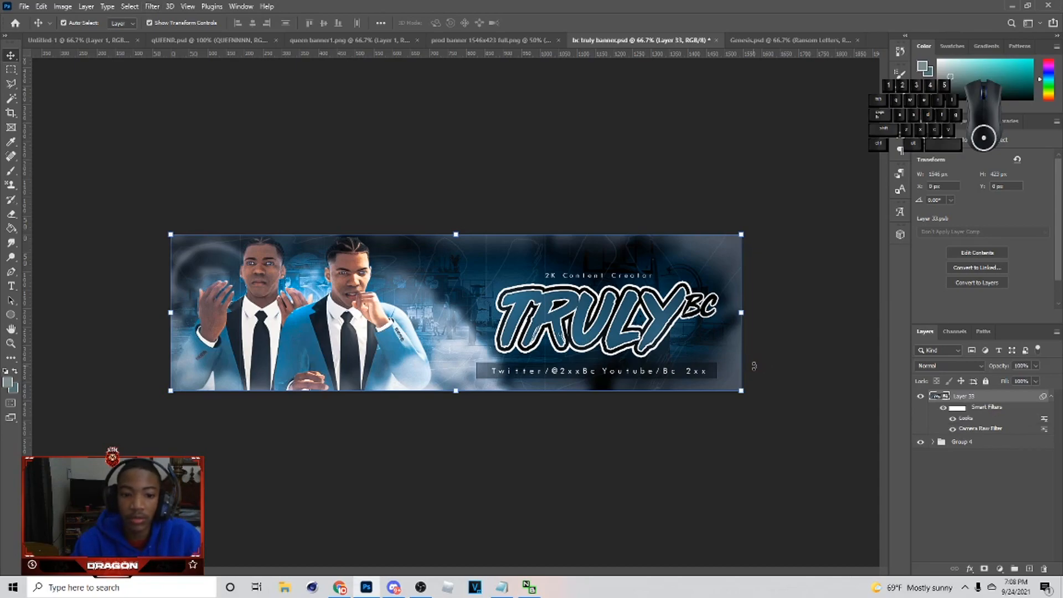
{"action": "left_click", "coordinate": [152, 6]}
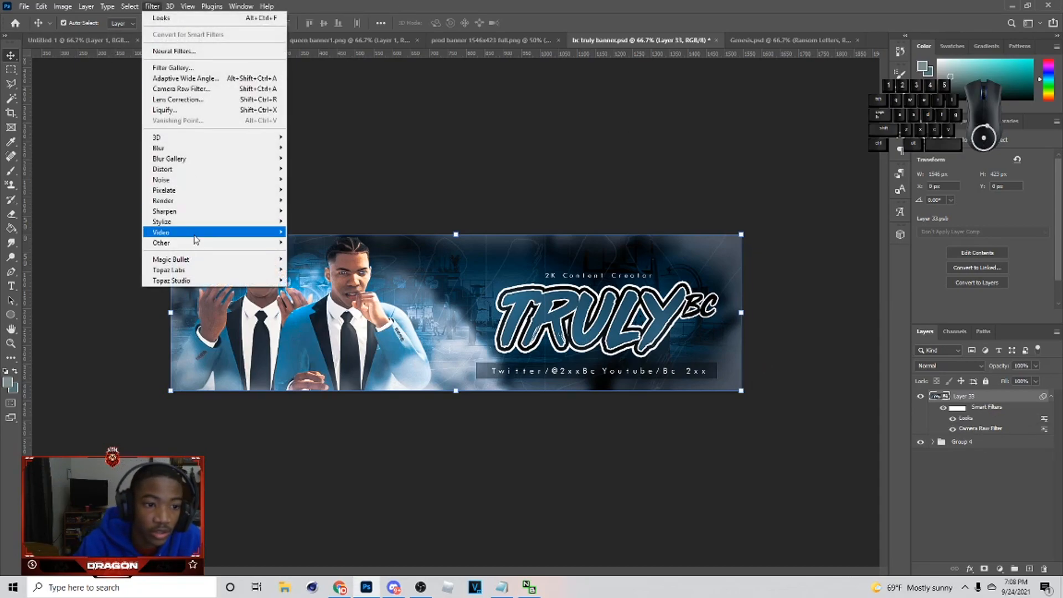
{"action": "mouse_move", "coordinate": [217, 272]}
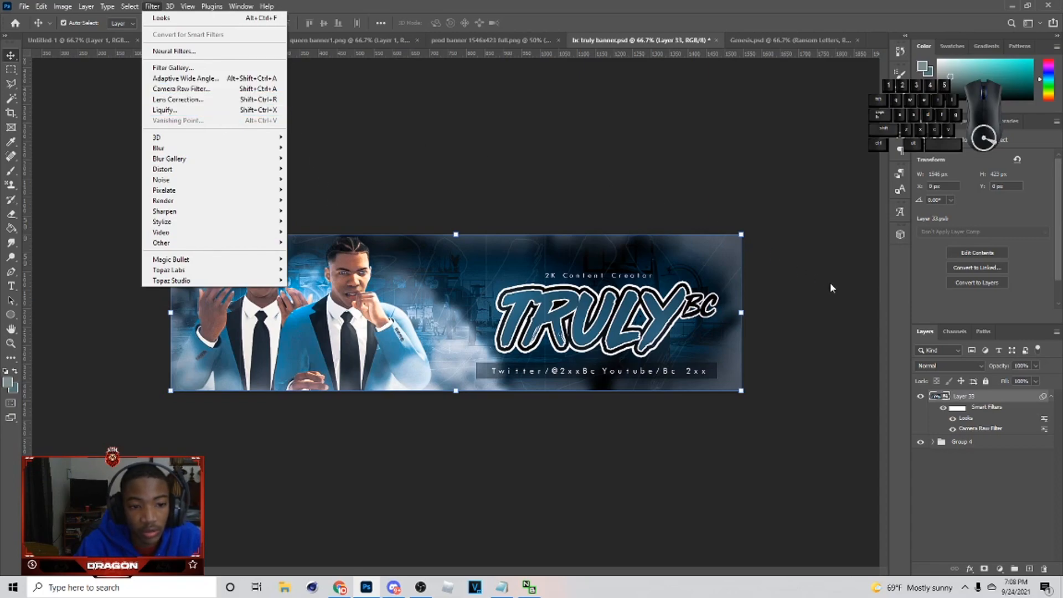
{"action": "left_click", "coordinate": [847, 296]}
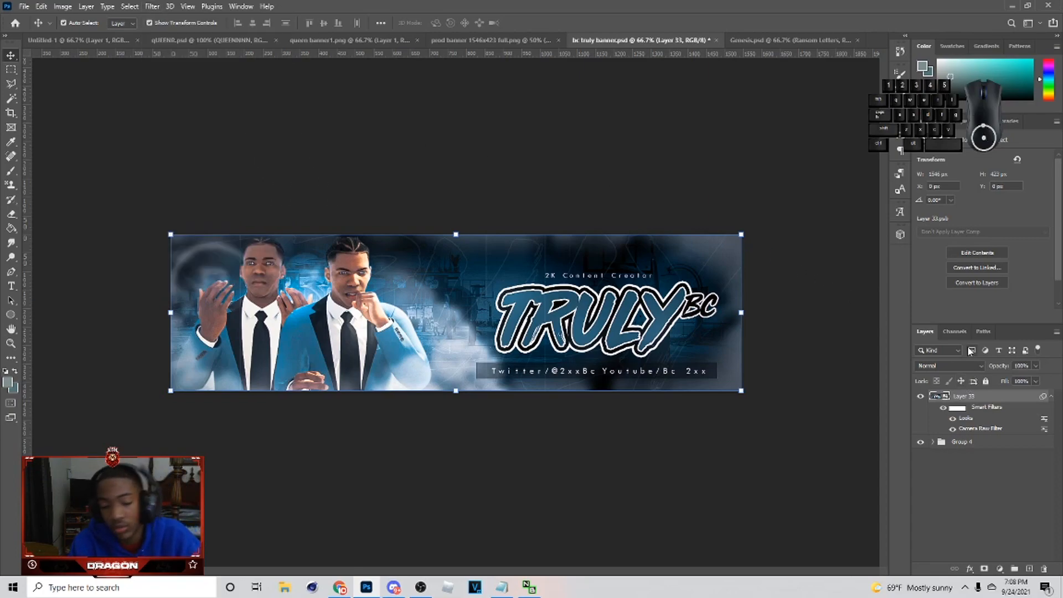
Duplicate Layer 33 and apply a Gaussian Blur with a 3.2 pixel radius to the copy
{"action": "key", "text": "ctrl"}
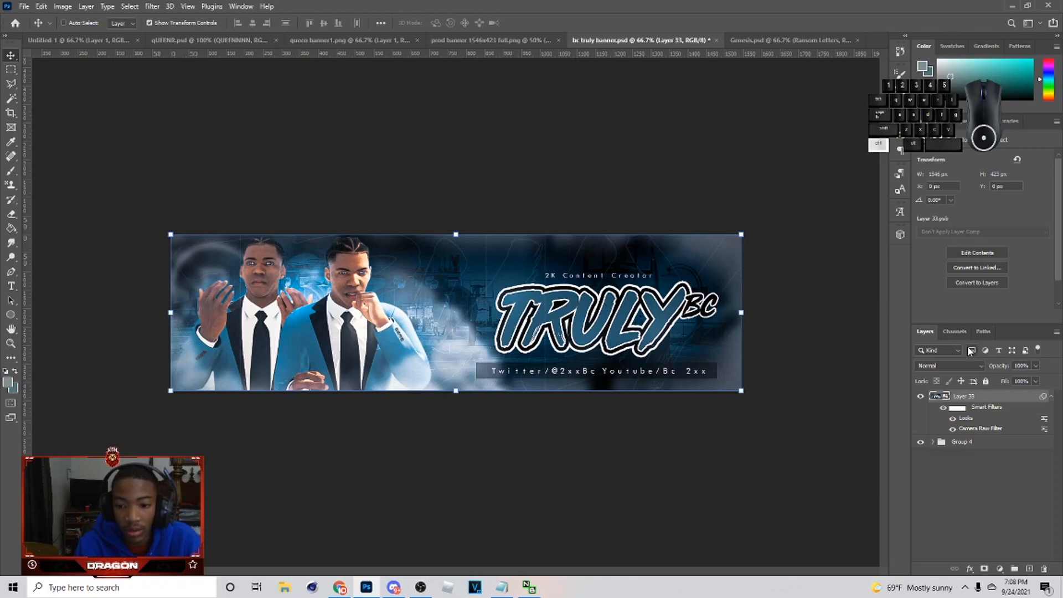
{"action": "key", "text": "ctrl+j"}
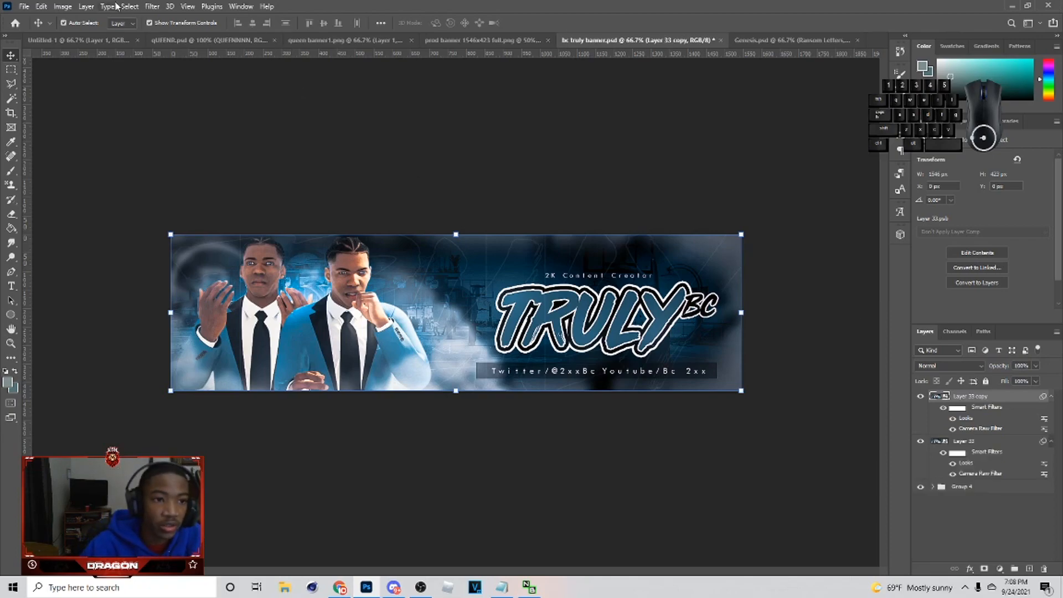
{"action": "left_click", "coordinate": [153, 6]}
{"action": "mouse_move", "coordinate": [213, 146]}
{"action": "left_click", "coordinate": [326, 190]}
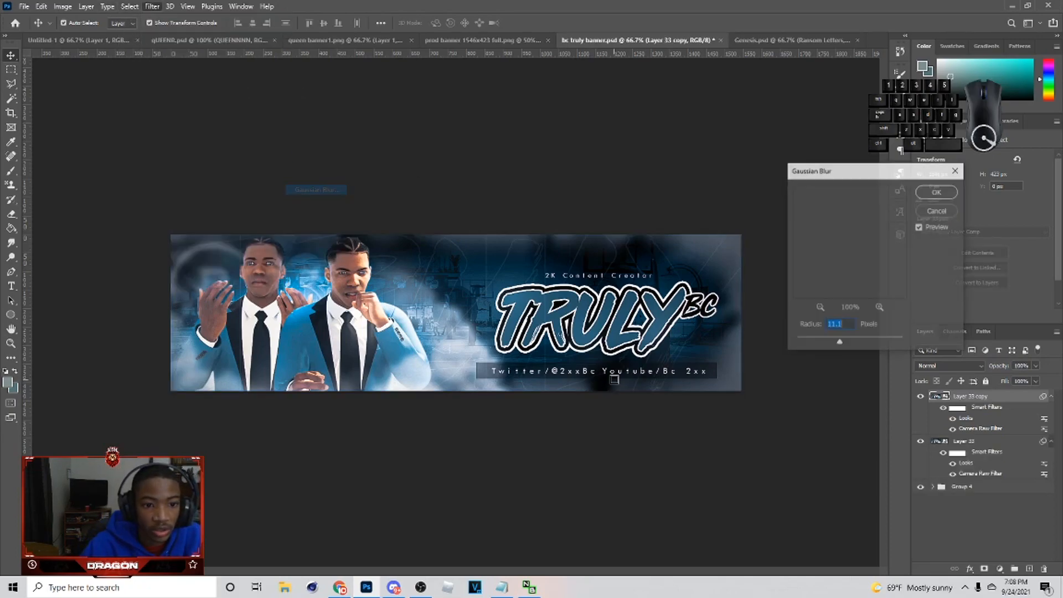
{"action": "left_click_drag", "start_coordinate": [839, 343], "coordinate": [814, 344]}
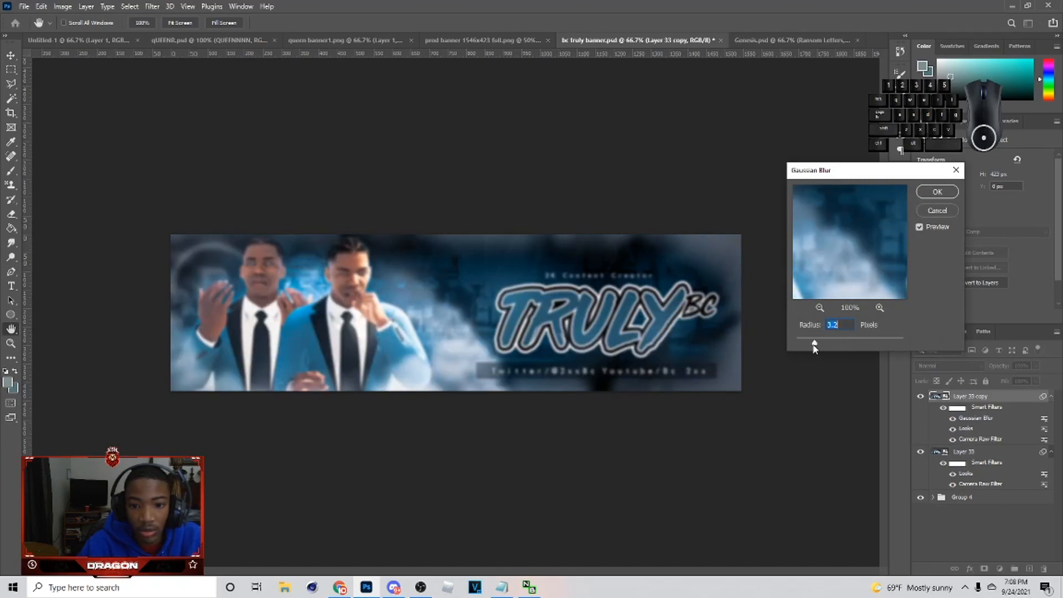
{"action": "left_click", "coordinate": [929, 191]}
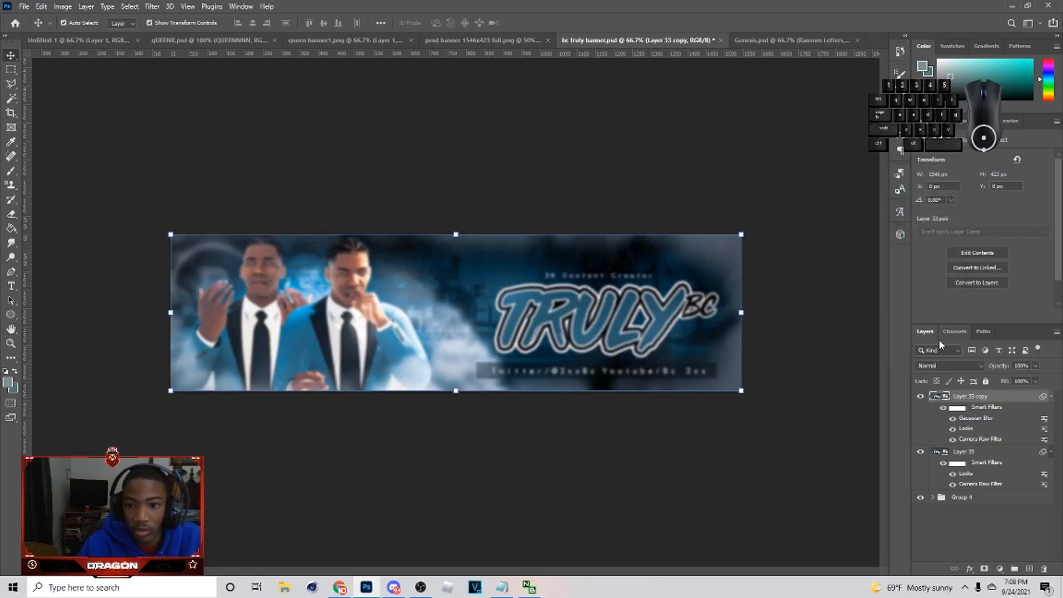
Set the blurred copy's blend mode to Lighter Color and its opacity to 10%
{"action": "left_click", "coordinate": [948, 366]}
{"action": "left_click", "coordinate": [942, 418]}
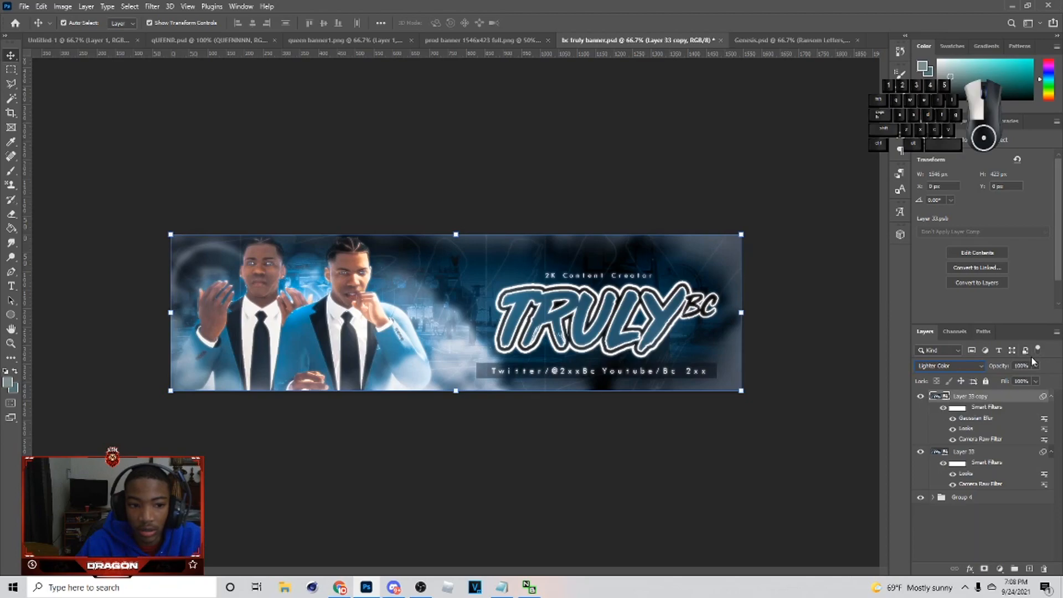
{"action": "left_click", "coordinate": [1034, 367]}
{"action": "mouse_move", "coordinate": [994, 378]}
{"action": "left_mouse_down"}
{"action": "mouse_move", "coordinate": [1038, 380]}
{"action": "mouse_move", "coordinate": [994, 382]}
{"action": "left_mouse_up"}
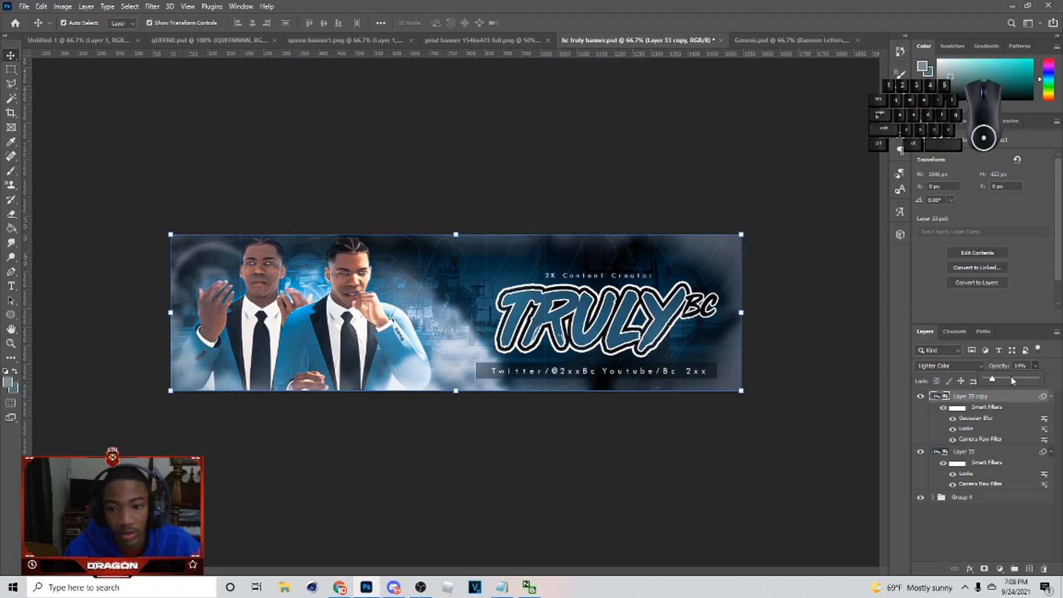
{"action": "left_click_drag", "start_coordinate": [994, 384], "coordinate": [992, 383]}
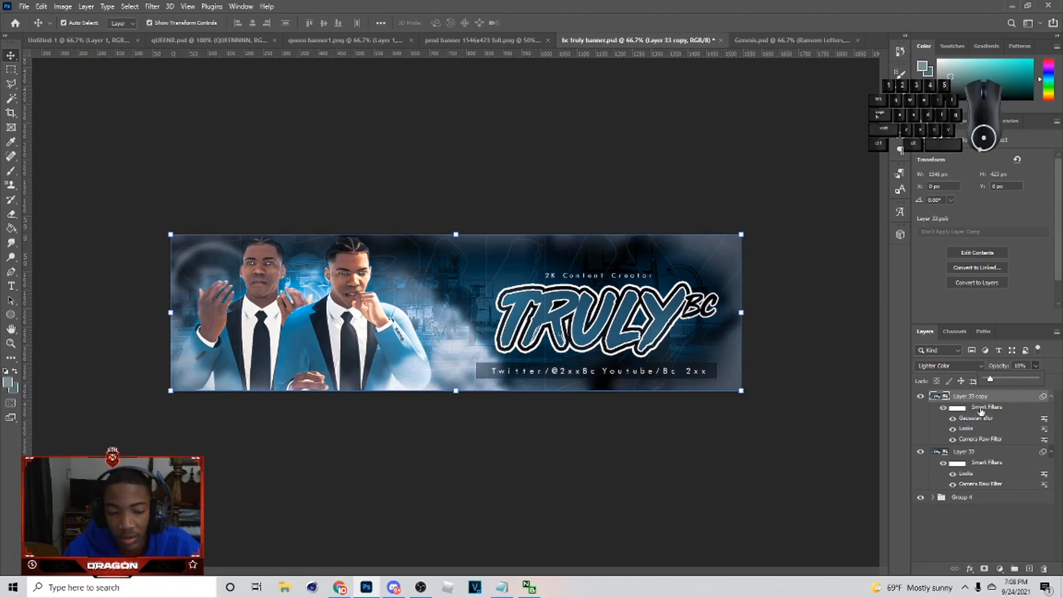
Add a new layer above the blurred copy and dab soft brush spots across the banner in colours sampled from the artwork
{"action": "left_click", "coordinate": [1029, 569]}
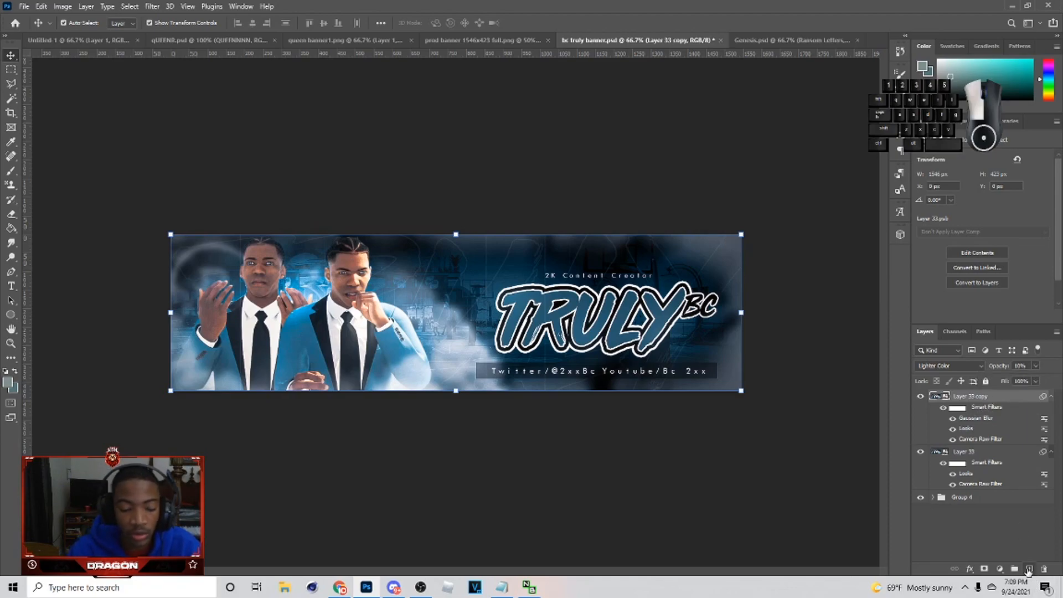
{"action": "key", "text": "b"}
{"action": "key", "text": "alt"}
{"action": "left_click", "coordinate": [309, 291], "text": "alt"}
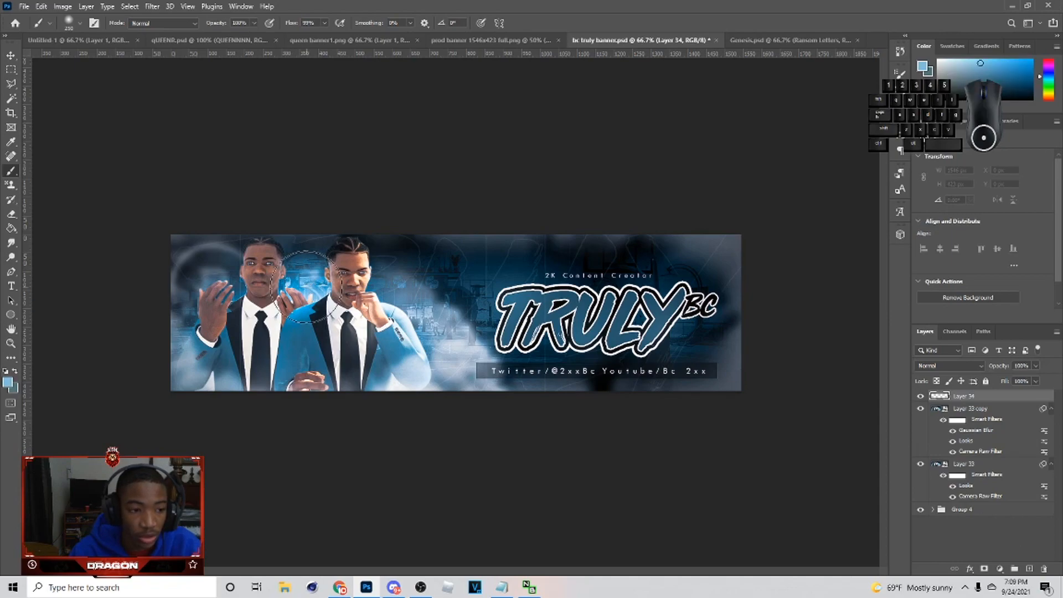
{"action": "left_click", "coordinate": [301, 281]}
{"action": "left_click", "coordinate": [200, 347], "text": "alt"}
{"action": "left_click", "coordinate": [190, 347]}
{"action": "left_click", "coordinate": [294, 350], "text": "alt"}
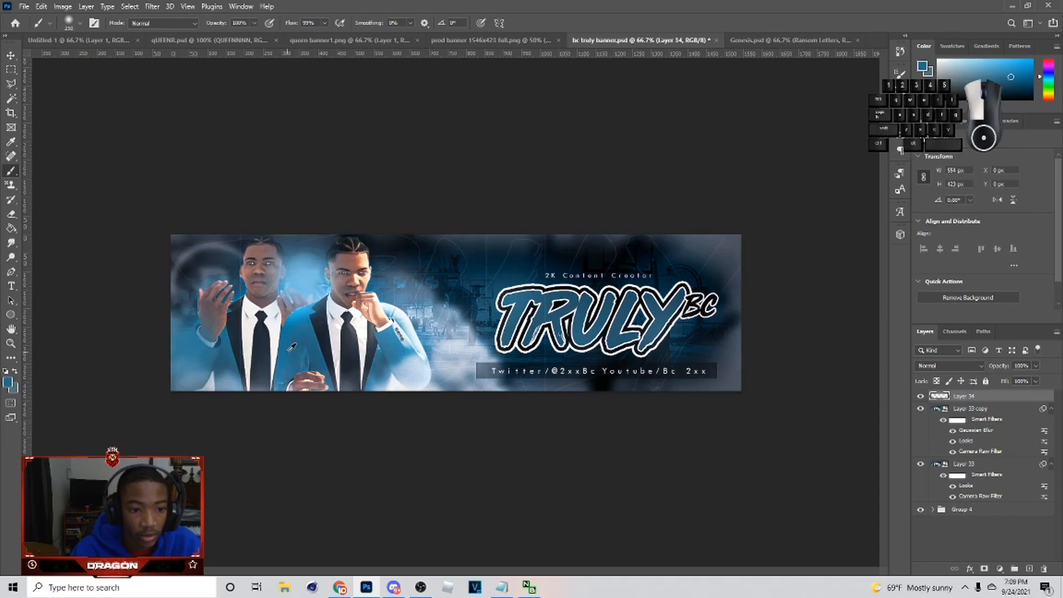
{"action": "left_click", "coordinate": [426, 343], "text": "alt"}
{"action": "left_click", "coordinate": [412, 338]}
{"action": "left_click", "coordinate": [516, 308], "text": "alt"}
{"action": "left_click", "coordinate": [507, 303]}
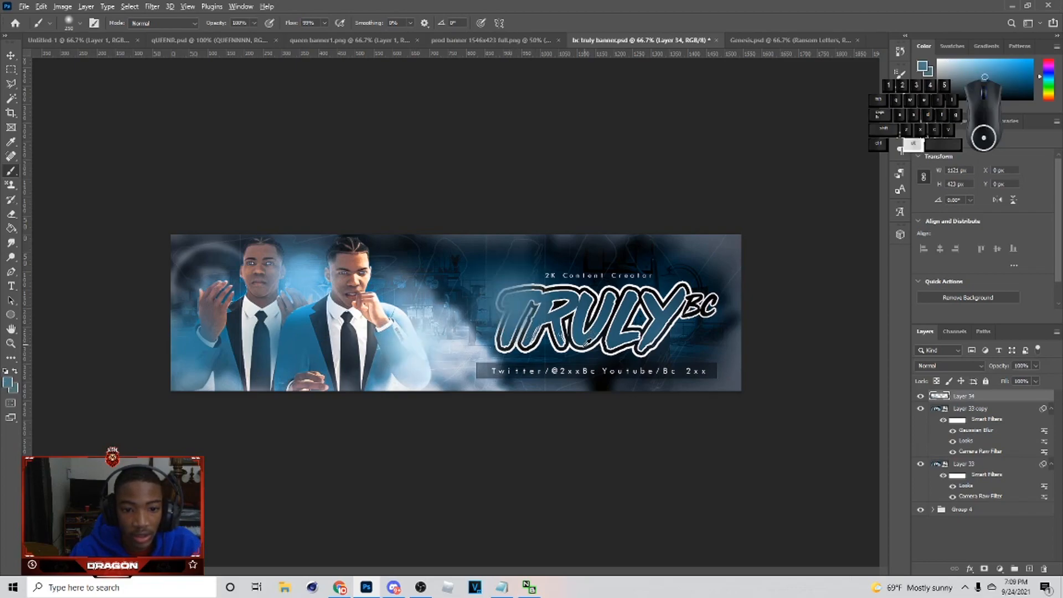
{"action": "left_click", "coordinate": [585, 340], "text": "alt"}
{"action": "left_click", "coordinate": [575, 340]}
{"action": "left_click", "coordinate": [631, 307], "text": "alt"}
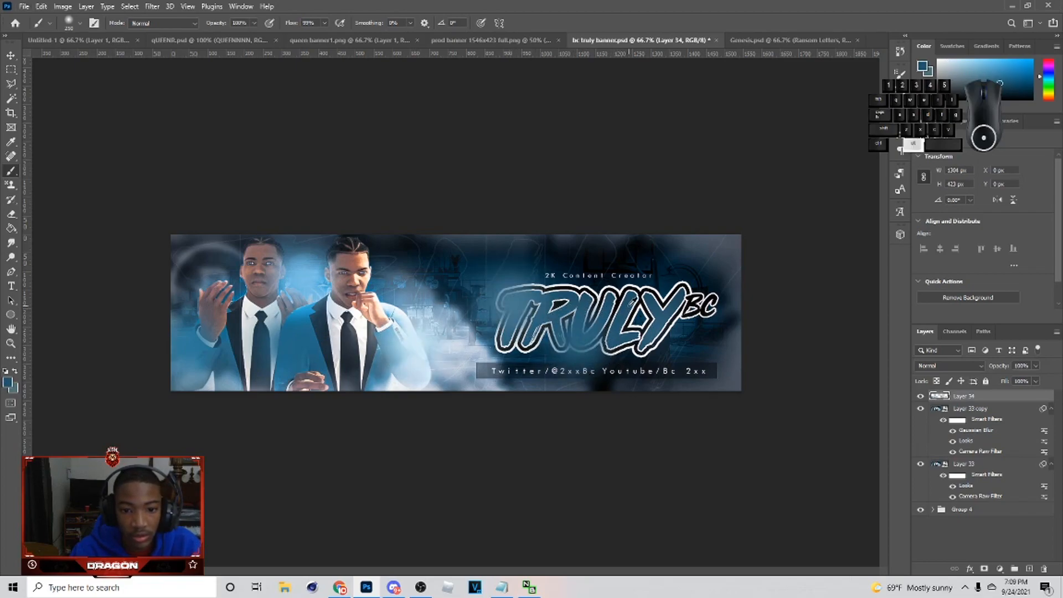
{"action": "left_click", "coordinate": [627, 308]}
{"action": "left_click", "coordinate": [664, 321], "text": "alt"}
{"action": "left_click", "coordinate": [674, 320]}
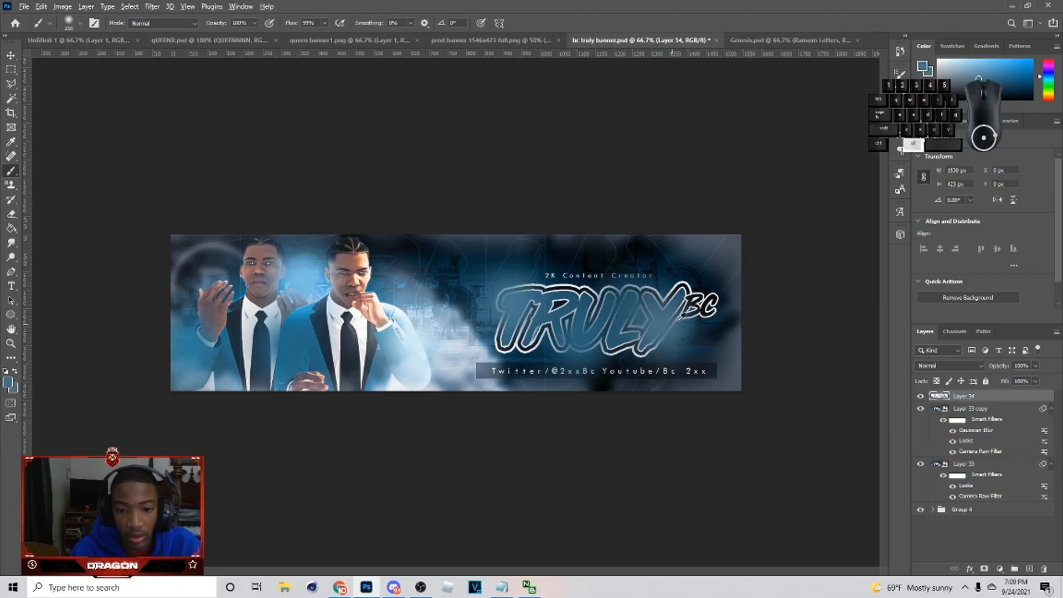
{"action": "left_click", "coordinate": [720, 343], "text": "alt"}
{"action": "left_click", "coordinate": [714, 341]}
{"action": "left_click", "coordinate": [490, 282], "text": "alt"}
{"action": "left_click", "coordinate": [482, 280]}
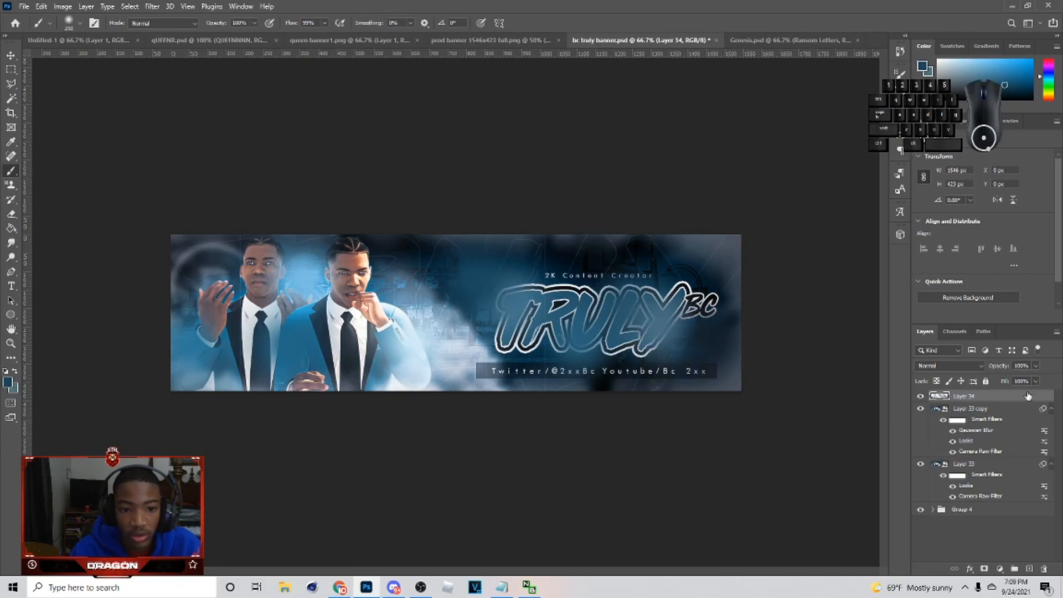
Set the painted colour layer's blend mode to Screen and its opacity to 17%
{"action": "left_click", "coordinate": [947, 366]}
{"action": "left_click", "coordinate": [952, 388]}
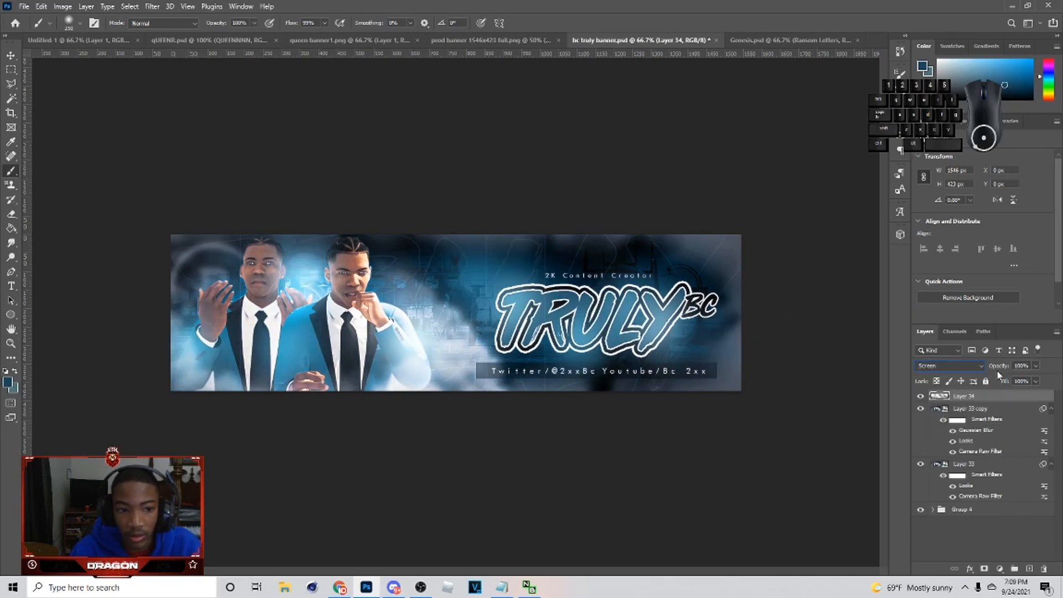
{"action": "left_click_drag", "start_coordinate": [1008, 381], "coordinate": [991, 378]}
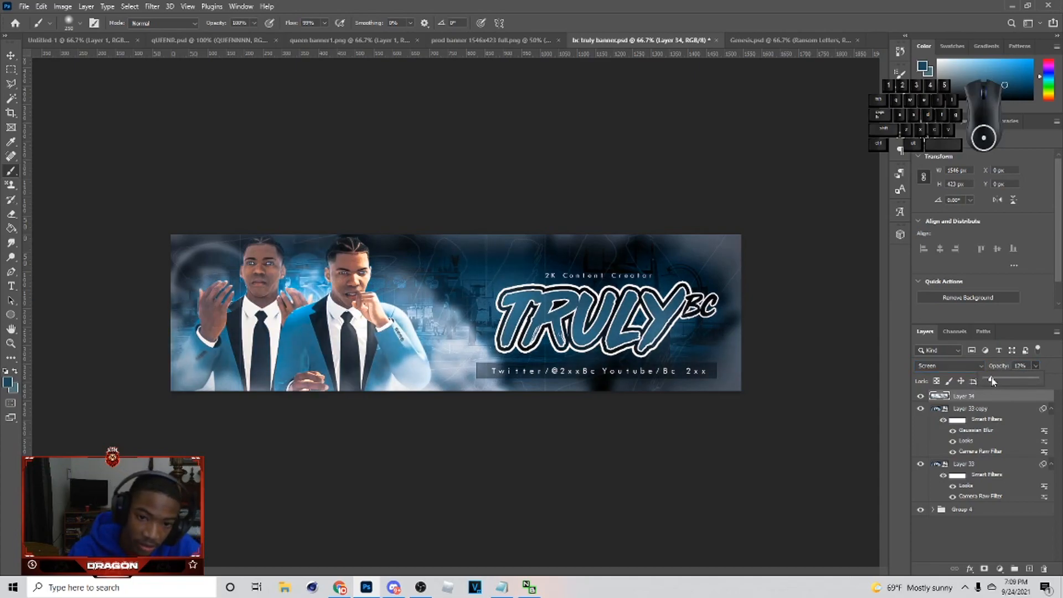
Add another layer and paint a soft black (000000) vignette around the banner's outer edges with a large brush
{"action": "left_click", "coordinate": [1030, 569]}
{"action": "key", "text": "ctrl+minus"}
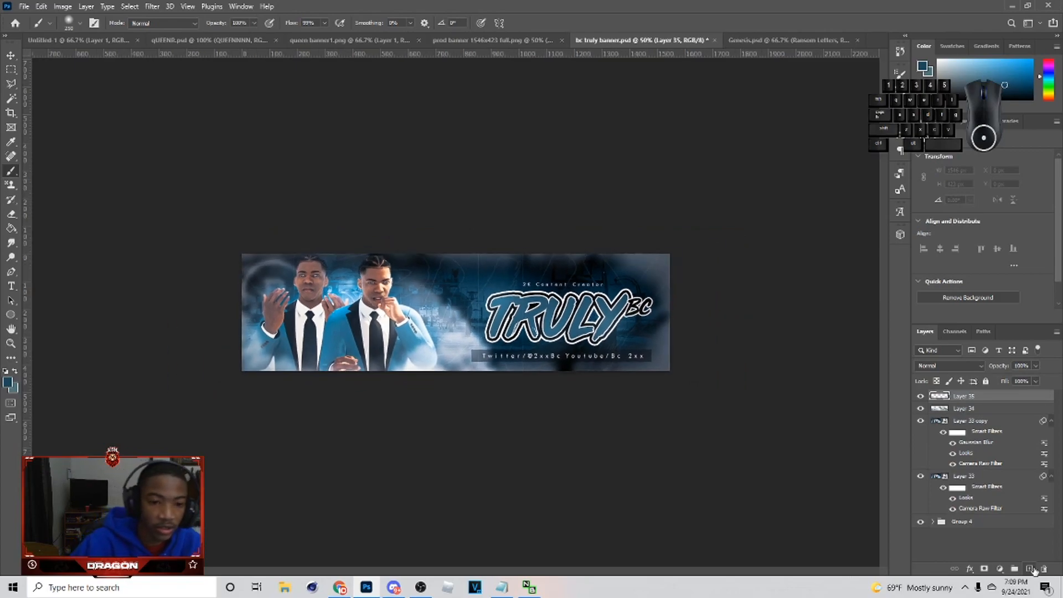
{"action": "left_click", "coordinate": [9, 382]}
{"action": "left_click", "coordinate": [725, 318]}
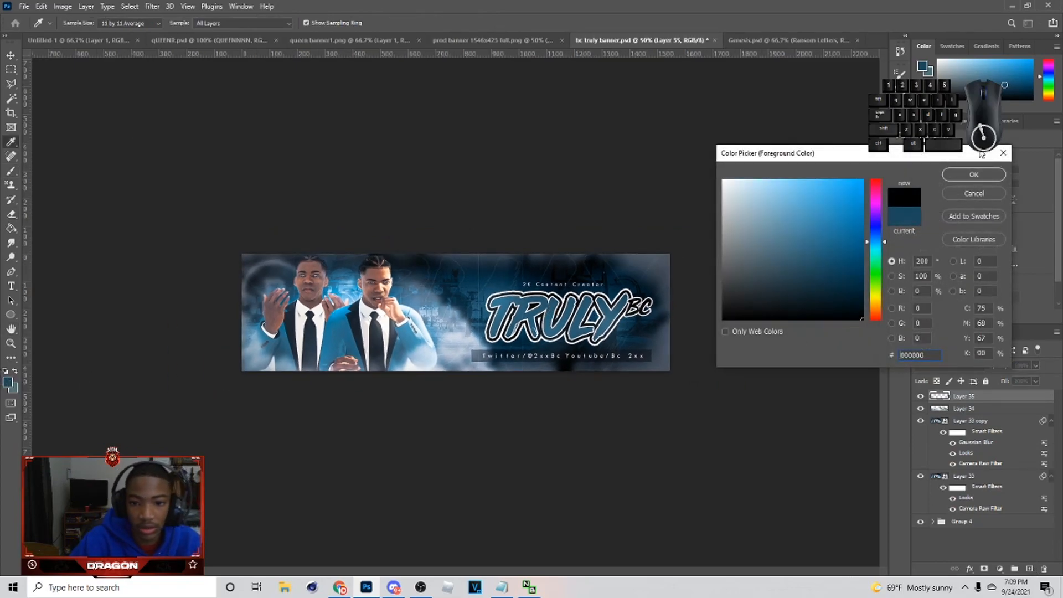
{"action": "left_click", "coordinate": [973, 173]}
{"action": "key", "text": "bracketright"}
{"action": "key", "text": "bracketright"}
{"action": "key", "text": "bracketleft"}
{"action": "mouse_move", "coordinate": [697, 248]}
{"action": "left_mouse_down"}
{"action": "mouse_move", "coordinate": [702, 350]}
{"action": "mouse_move", "coordinate": [474, 404]}
{"action": "mouse_move", "coordinate": [240, 403]}
{"action": "mouse_move", "coordinate": [222, 361]}
{"action": "mouse_move", "coordinate": [283, 393]}
{"action": "mouse_move", "coordinate": [507, 402]}
{"action": "mouse_move", "coordinate": [683, 389]}
{"action": "mouse_move", "coordinate": [690, 265]}
{"action": "mouse_move", "coordinate": [653, 238]}
{"action": "mouse_move", "coordinate": [234, 226]}
{"action": "mouse_move", "coordinate": [196, 354]}
{"action": "left_mouse_up"}
{"action": "key", "text": "ctrl+z"}
{"action": "left_click_drag", "start_coordinate": [399, 416], "coordinate": [512, 394]}
{"action": "left_click_drag", "start_coordinate": [205, 280], "coordinate": [233, 357]}
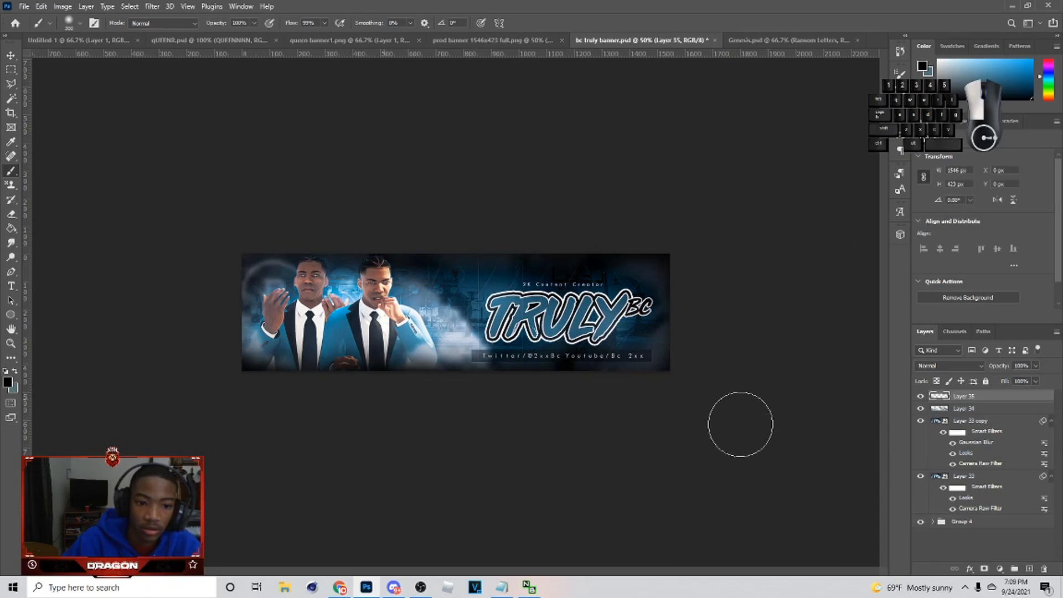
Set the black vignette layer's blend mode to Soft Light and its opacity to 32%
{"action": "left_click", "coordinate": [936, 365]}
{"action": "left_click", "coordinate": [941, 437]}
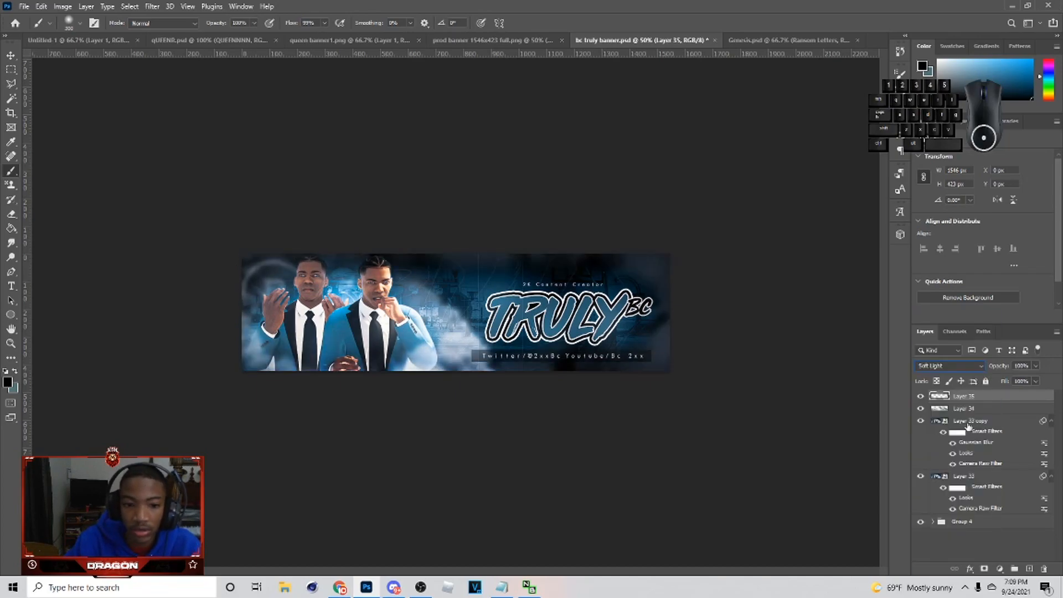
{"action": "left_click", "coordinate": [1034, 366]}
{"action": "left_click_drag", "start_coordinate": [1038, 379], "coordinate": [1007, 379]}
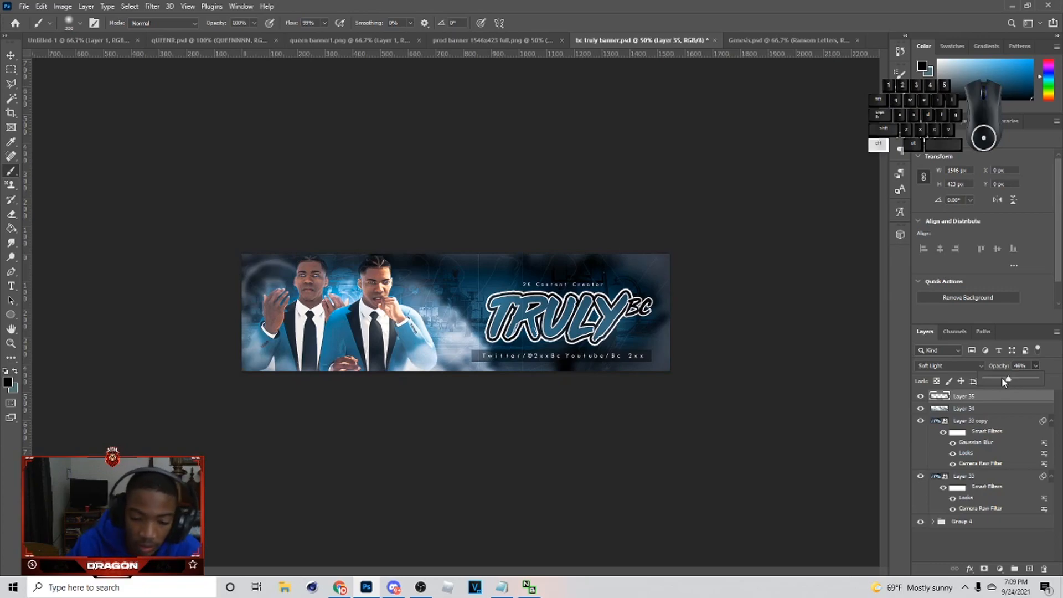
{"action": "key", "text": "ctrl+plus"}
{"action": "key", "text": "ctrl+plus"}
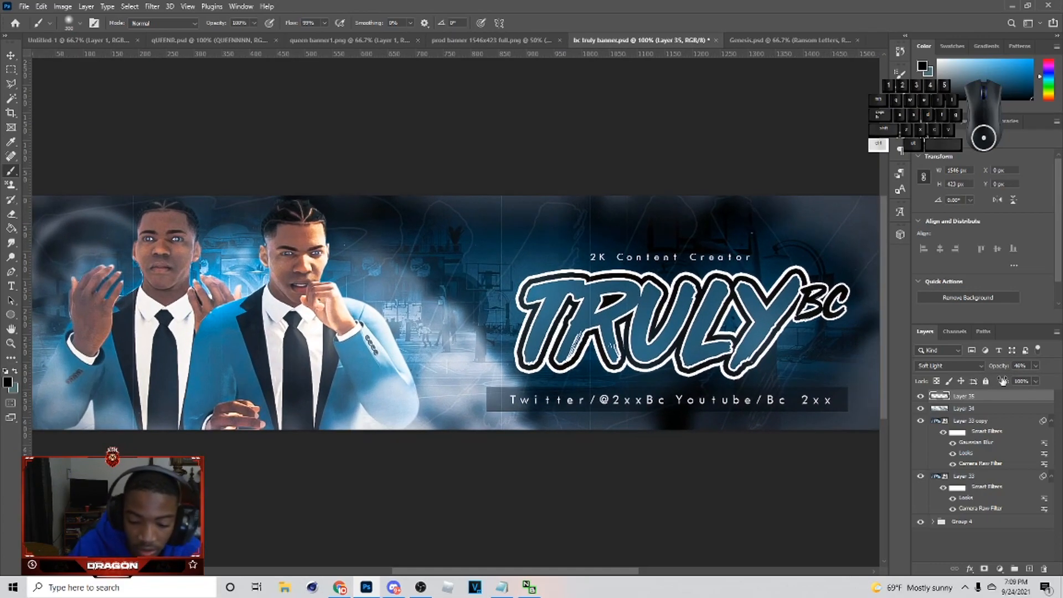
{"action": "key", "text": "ctrl+minus"}
{"action": "left_click_drag", "start_coordinate": [1018, 375], "coordinate": [1013, 375]}
{"action": "key", "text": "v"}
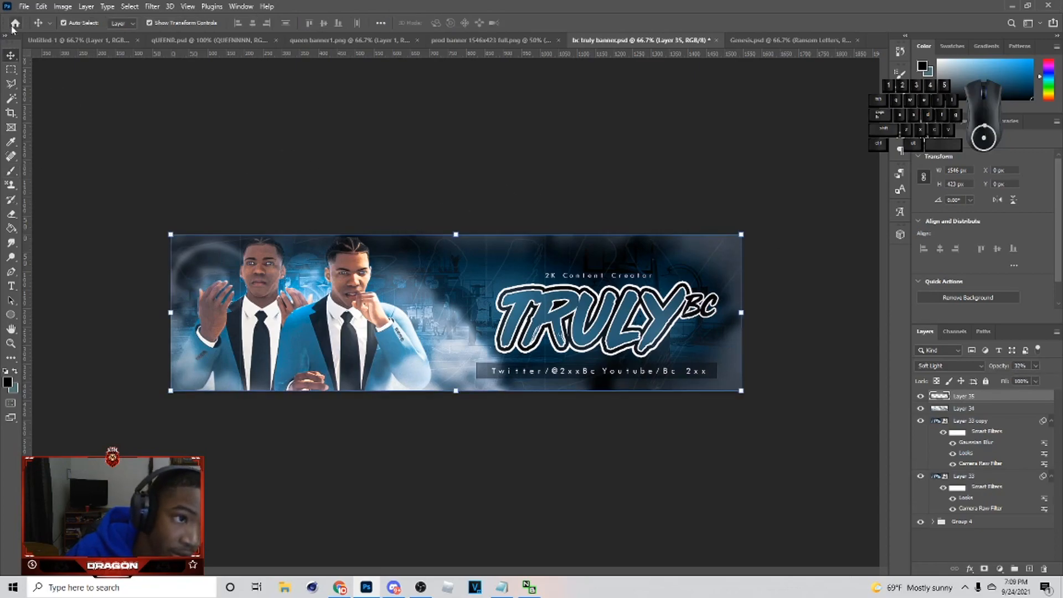
Export the banner as a 1546 × 423 px PNG named "bc truly banner1546423" in the Downloads folder
{"action": "left_click", "coordinate": [24, 6]}
{"action": "mouse_move", "coordinate": [63, 167]}
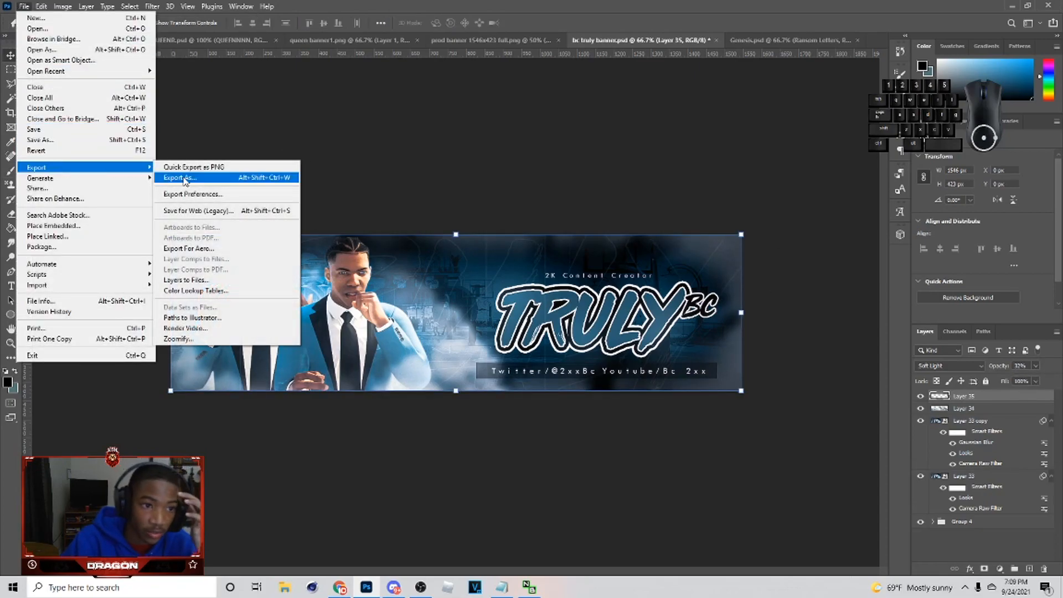
{"action": "left_click", "coordinate": [182, 178]}
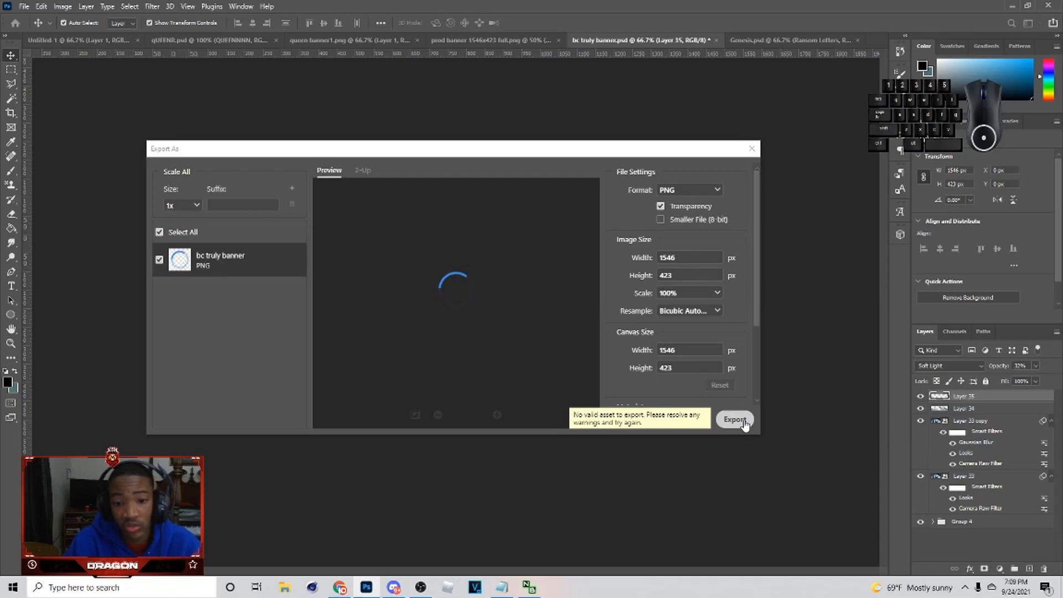
{"action": "left_click", "coordinate": [735, 419]}
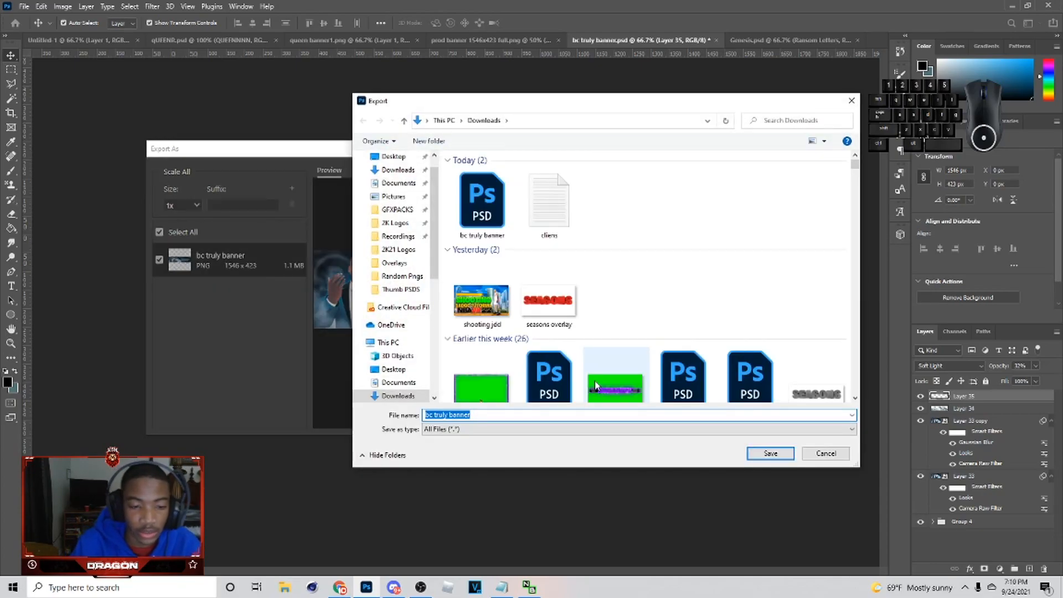
{"action": "left_click", "coordinate": [596, 414]}
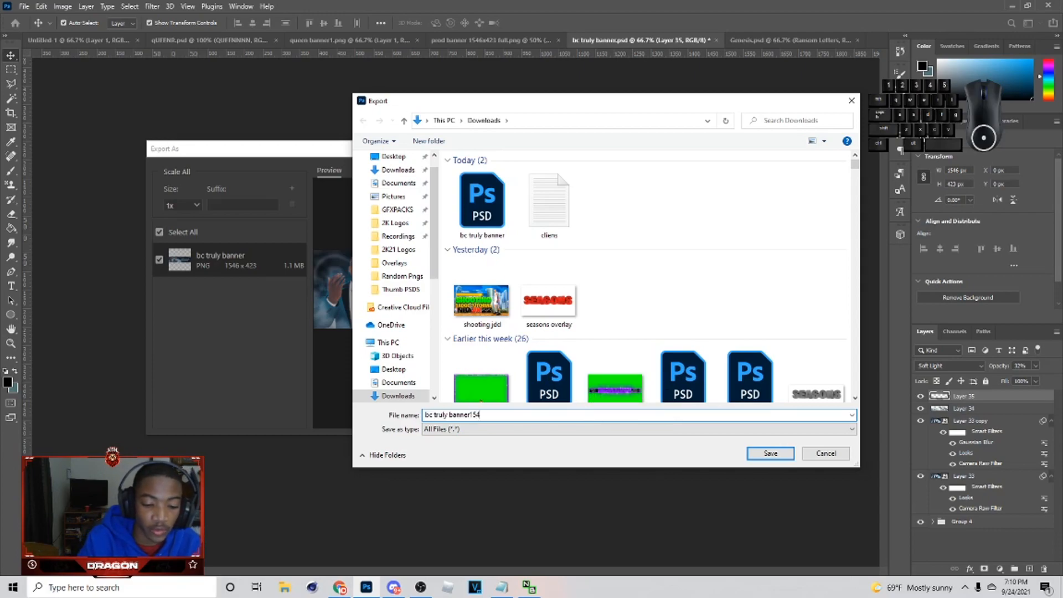
{"action": "type", "text": "15464"}
{"action": "key", "text": "Return"}
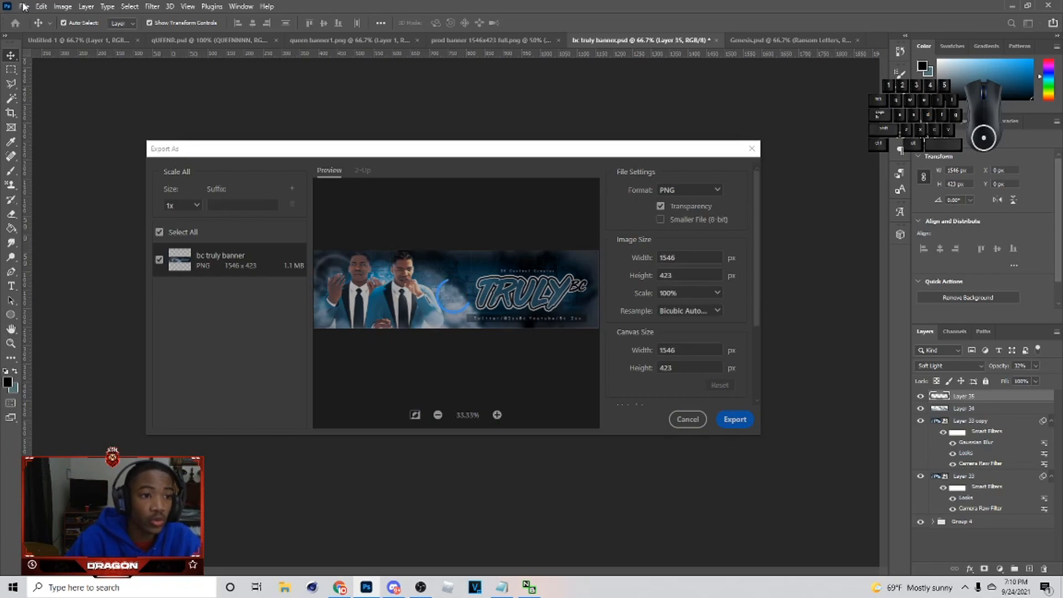
Open the youtube-channel-art-sizing-template image from the Downloads folder
{"action": "left_click", "coordinate": [40, 7]}
{"action": "mouse_move", "coordinate": [24, 7]}
{"action": "left_click", "coordinate": [52, 28]}
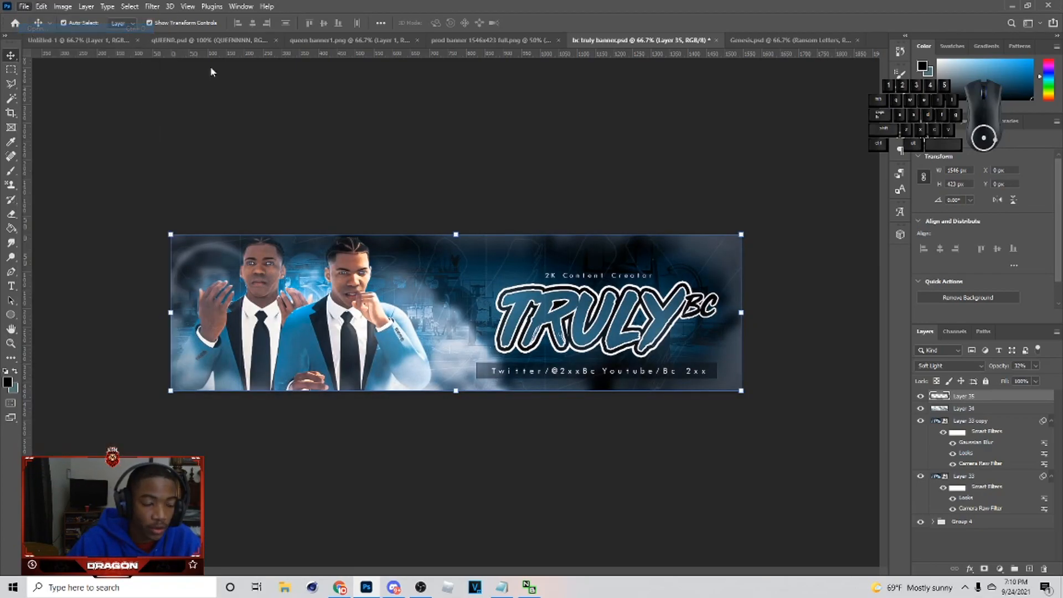
{"action": "left_click", "coordinate": [398, 191]}
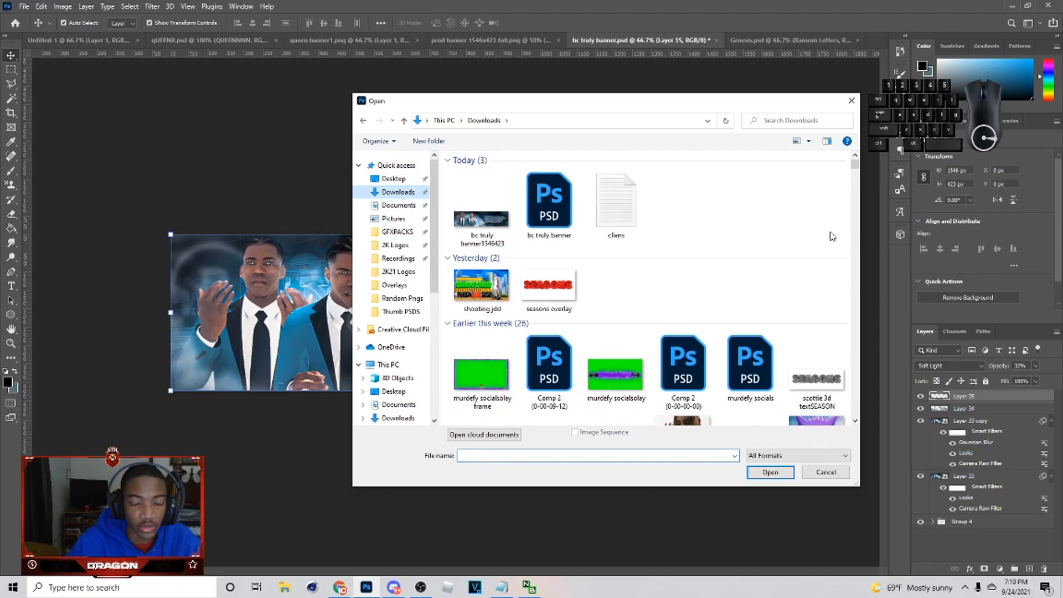
{"action": "left_click_drag", "start_coordinate": [855, 166], "coordinate": [845, 459]}
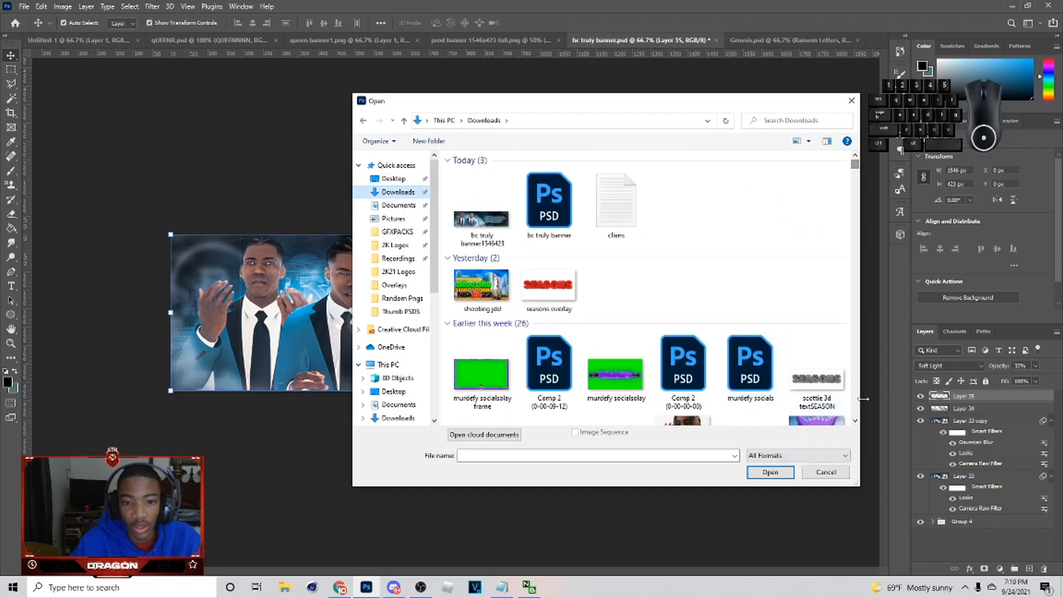
{"action": "scroll", "coordinate": [830, 294], "scroll_direction": "down", "scroll_amount": 15}
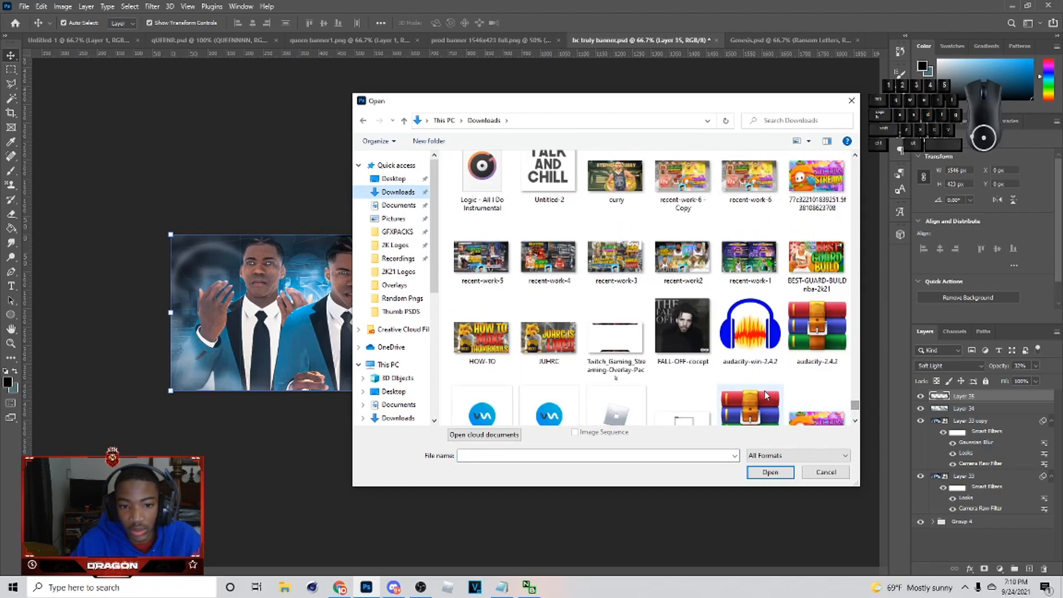
{"action": "scroll", "coordinate": [825, 222], "scroll_direction": "up", "scroll_amount": 6}
{"action": "left_click", "coordinate": [634, 280]}
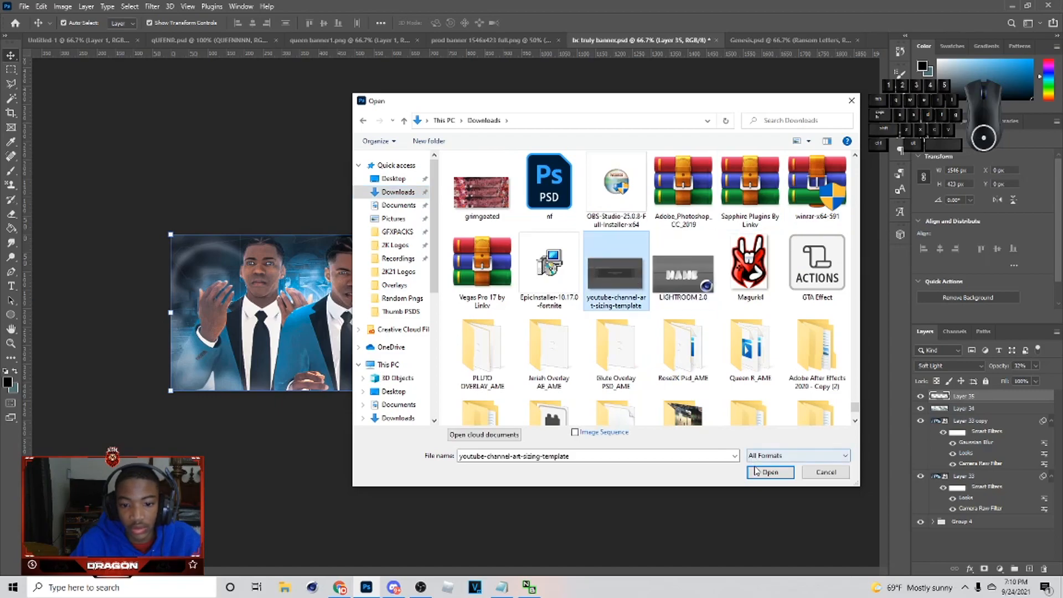
{"action": "left_click", "coordinate": [754, 469]}
Open the exported "bc truly banner1546423" image and place it over the 1546 × 423 safe area of the channel art template
{"action": "left_click", "coordinate": [24, 6]}
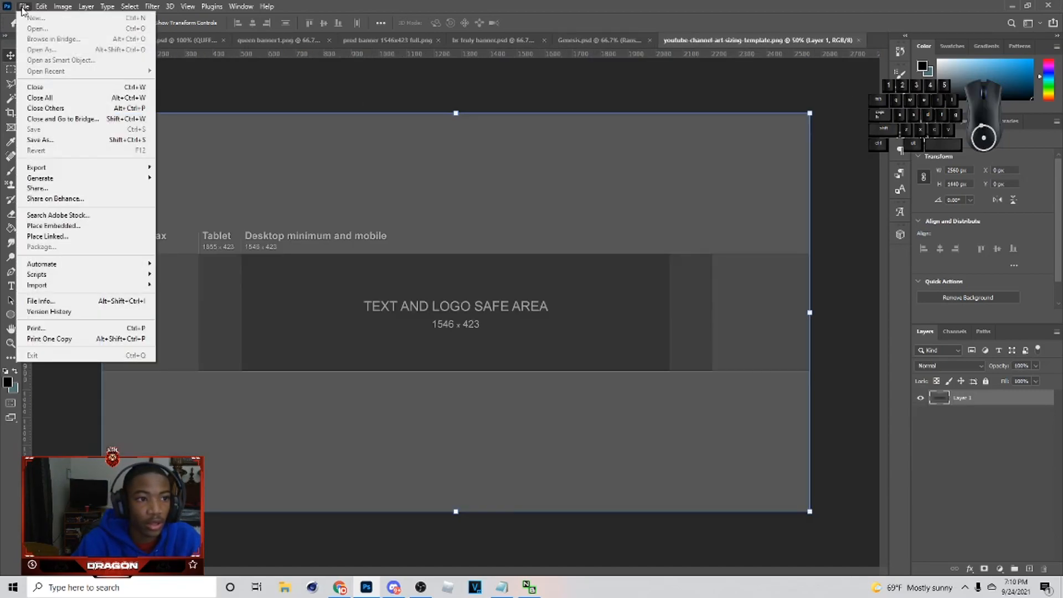
{"action": "left_click", "coordinate": [29, 28]}
{"action": "left_click", "coordinate": [477, 209]}
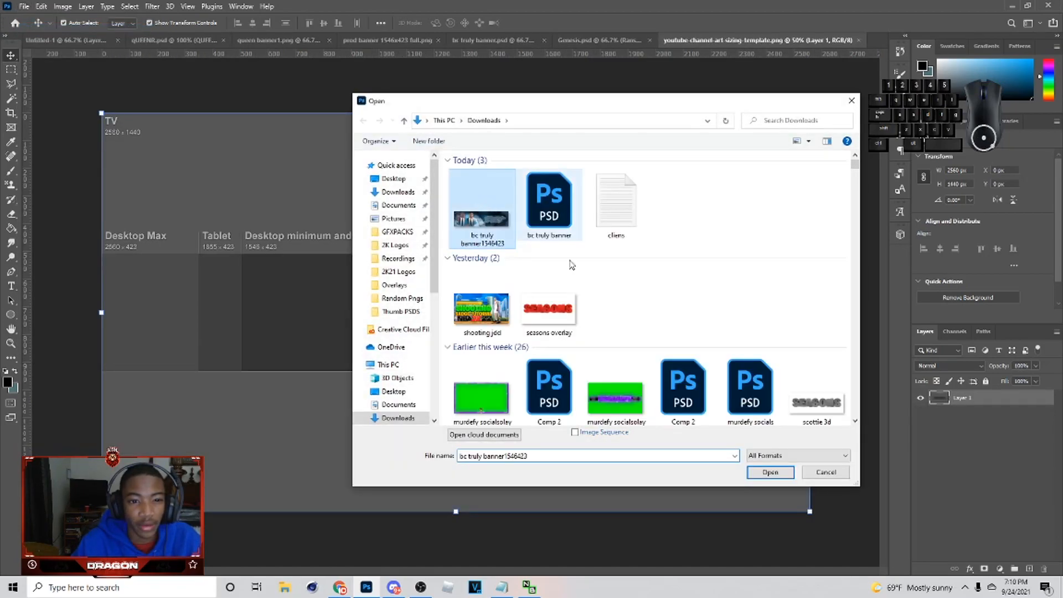
{"action": "left_click", "coordinate": [770, 472]}
{"action": "left_click_drag", "start_coordinate": [694, 70], "coordinate": [510, 339]}
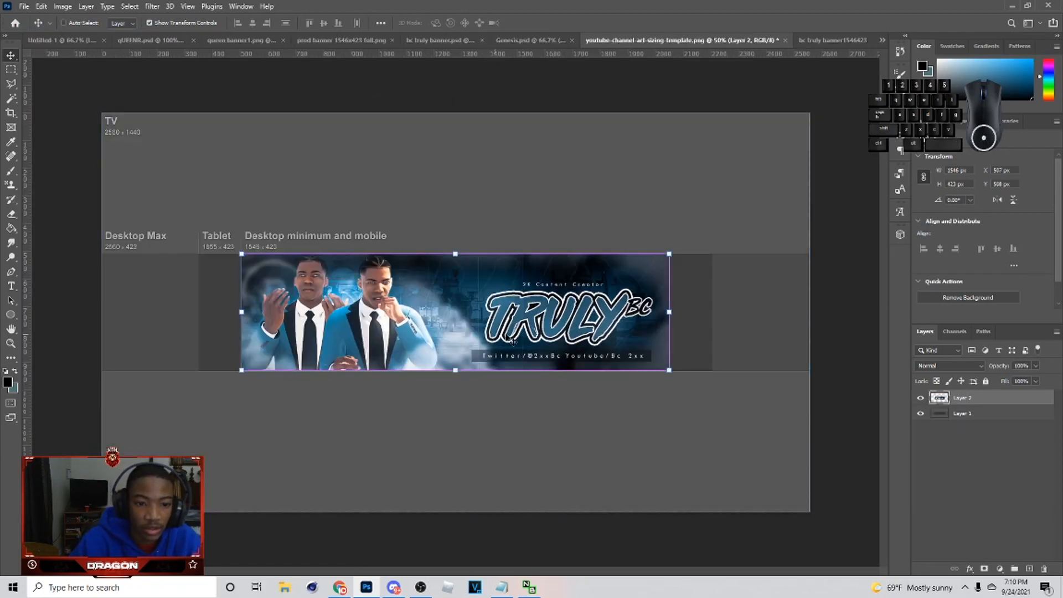
Duplicate the banner layer twice and shift the copies outward to the template's left and right edges, spanning the full 2560 px width
{"action": "left_click_drag", "start_coordinate": [572, 345], "coordinate": [565, 340]}
{"action": "key", "text": "ctrl+z"}
{"action": "key", "text": "ctrl+j"}
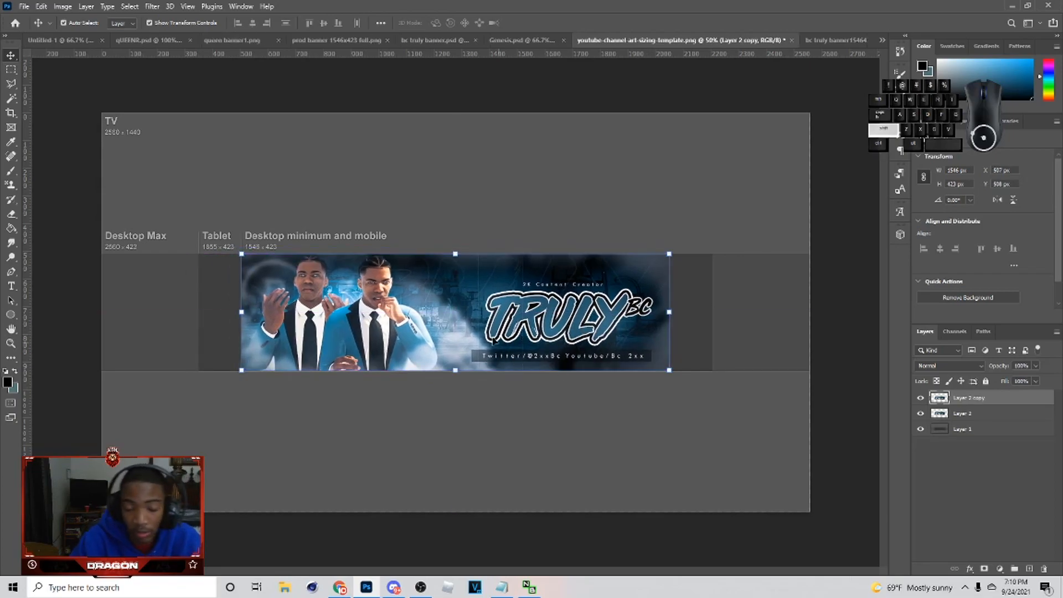
{"action": "left_click_drag", "start_coordinate": [481, 341], "coordinate": [600, 350]}
Move the two banner copies beneath the original banner layer and merge them into one layer
{"action": "left_click", "coordinate": [988, 415], "text": "shift"}
{"action": "left_click_drag", "start_coordinate": [989, 415], "coordinate": [965, 434]}
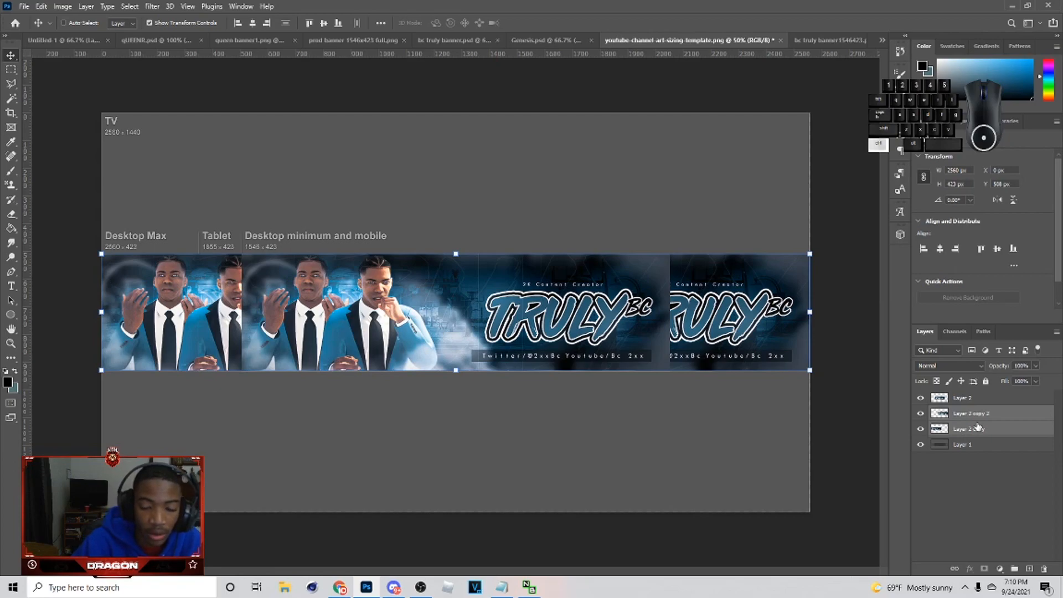
{"action": "key", "text": "ctrl+e"}
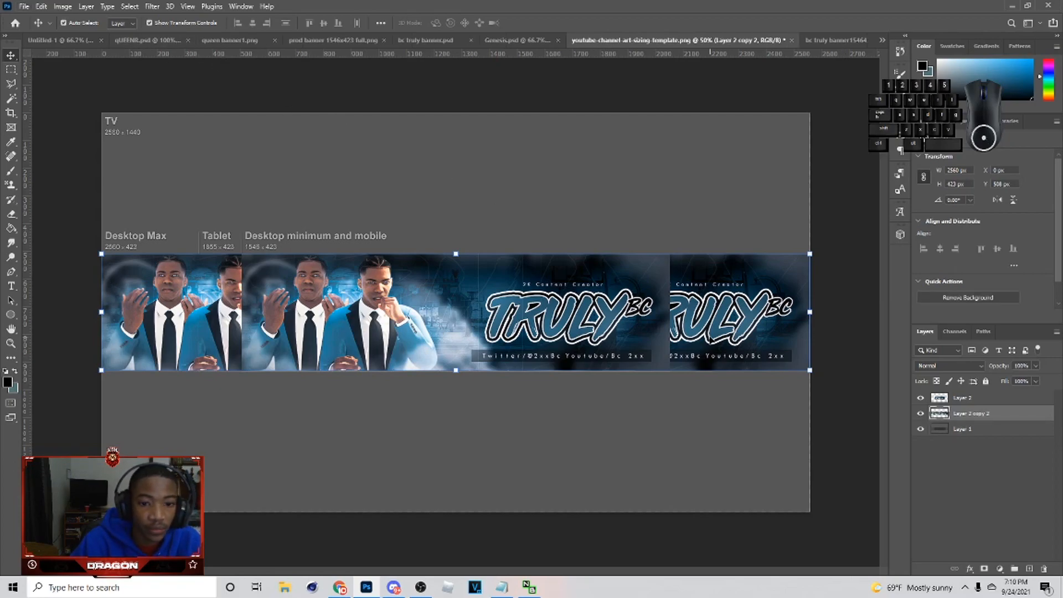
Add a Hue/Saturation adjustment clipped to the merged side copies and lower its lightness to darken them
{"action": "left_click", "coordinate": [1000, 568]}
{"action": "left_click", "coordinate": [993, 469]}
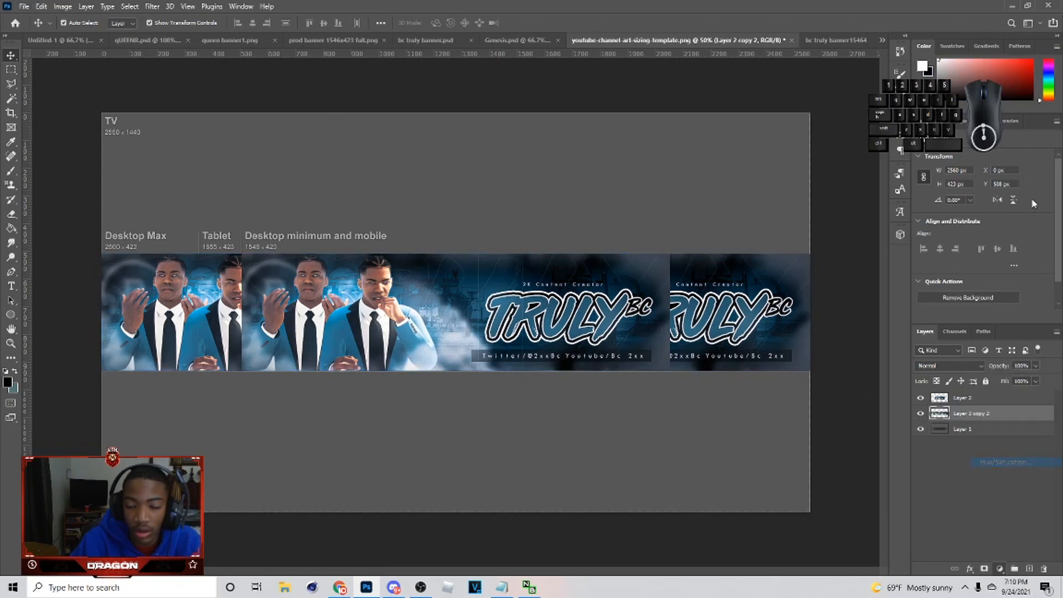
{"action": "left_click", "coordinate": [979, 316]}
{"action": "left_click_drag", "start_coordinate": [982, 243], "coordinate": [946, 244]}
Add a new layer directly above the template layer and fill it with black behind the banner
{"action": "left_click", "coordinate": [1015, 446]}
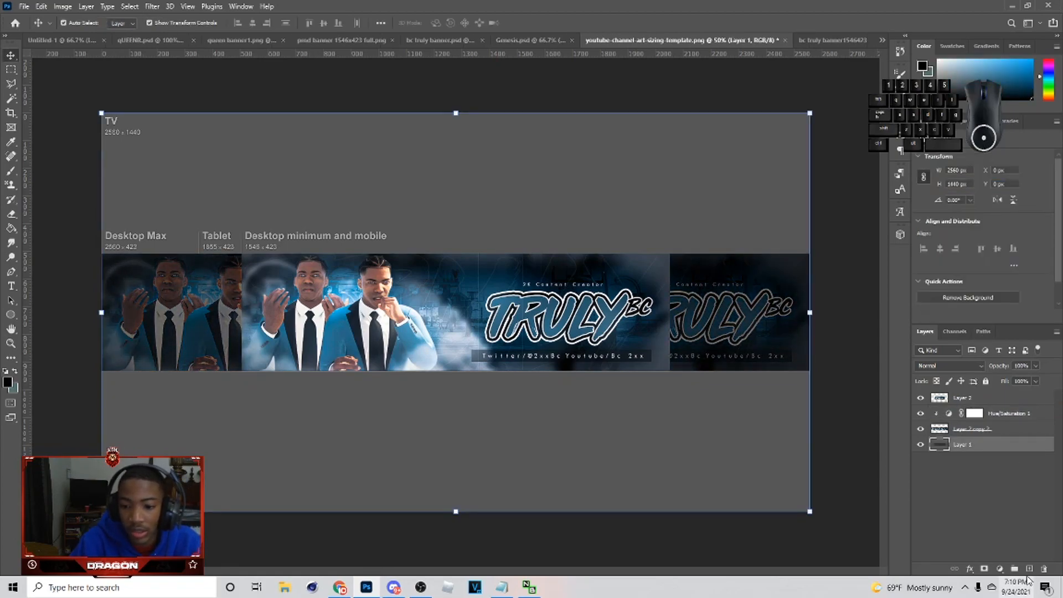
{"action": "left_click", "coordinate": [1029, 569]}
{"action": "key", "text": "g"}
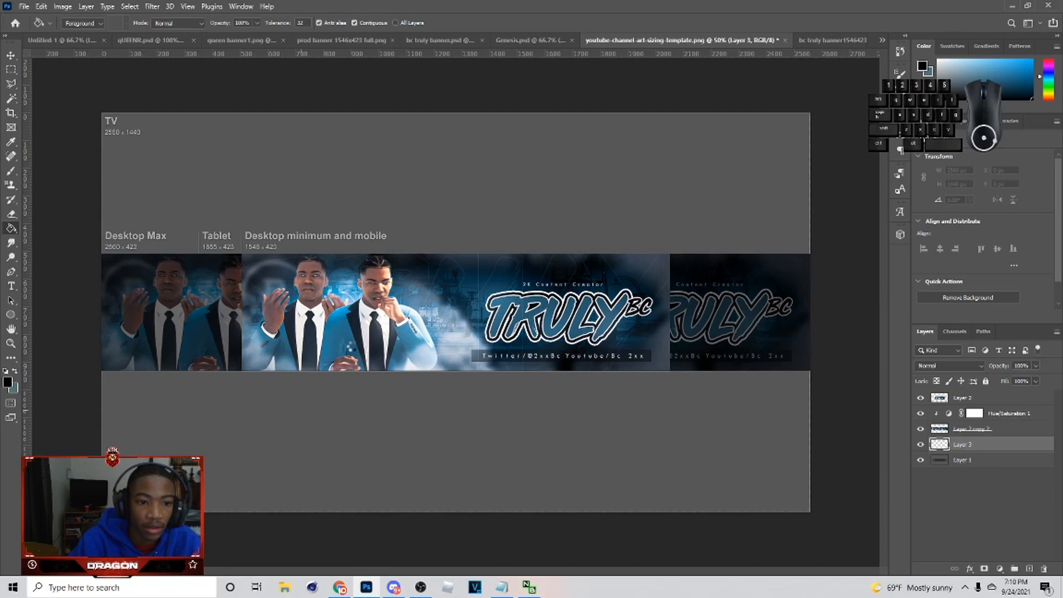
{"action": "left_click", "coordinate": [557, 369]}
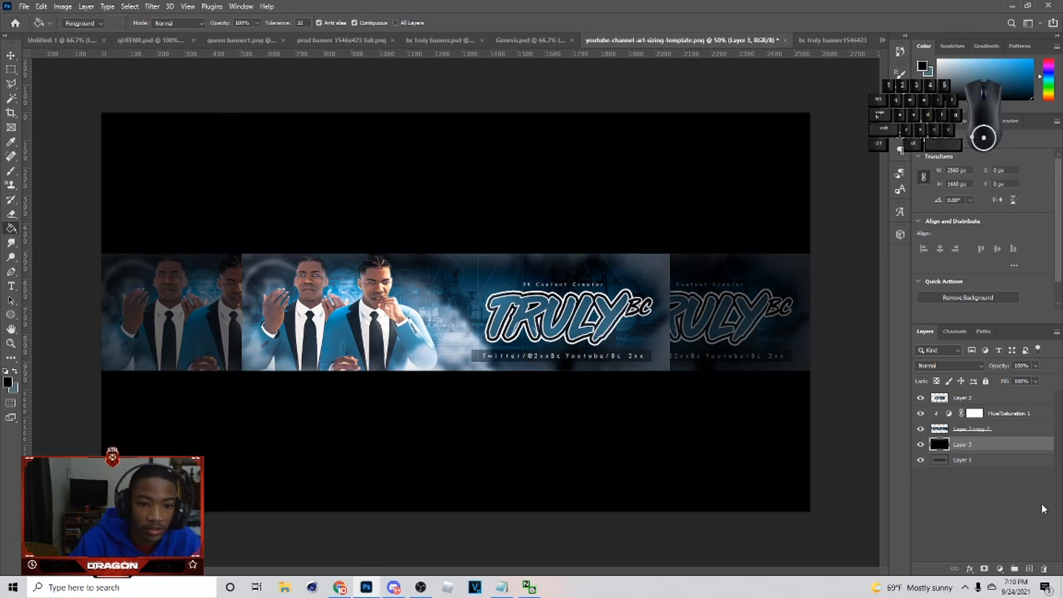
Lower the lightness of the side copies' Hue/Saturation adjustment to -86 and return to the Move tool
{"action": "left_click", "coordinate": [1007, 413]}
{"action": "left_click_drag", "start_coordinate": [939, 246], "coordinate": [929, 246]}
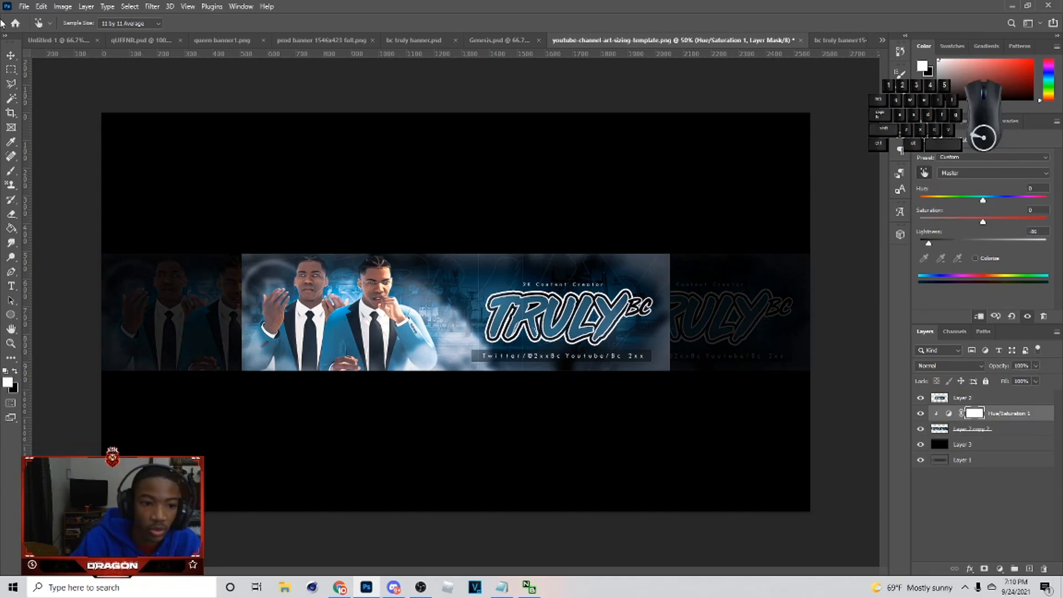
{"action": "left_click", "coordinate": [10, 57]}
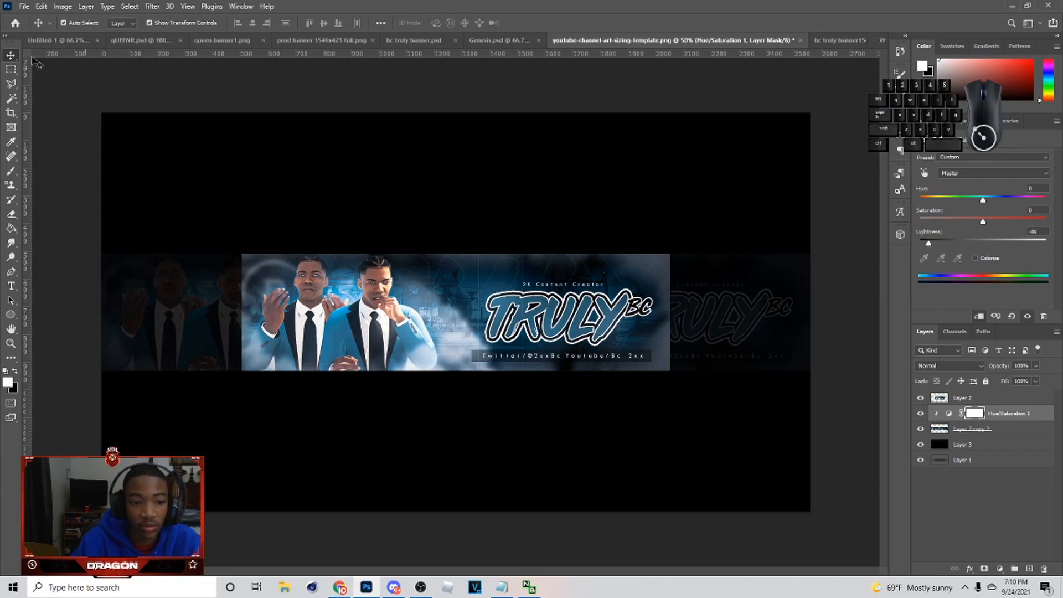
Export the 2560 × 1440 px channel art as a PNG named "truly bc real siz" in the Downloads folder
{"action": "left_click", "coordinate": [23, 8]}
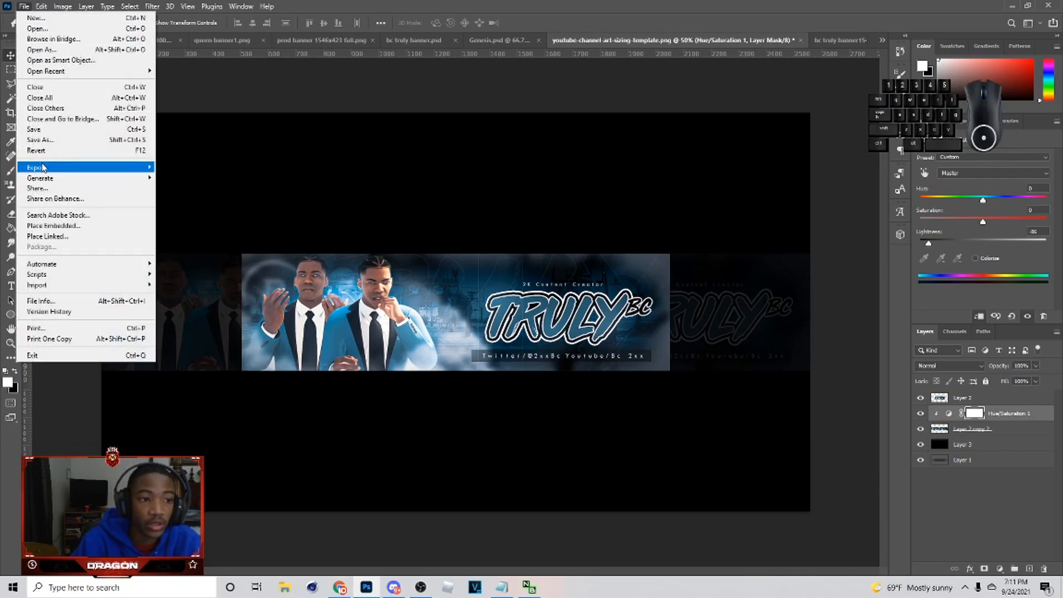
{"action": "mouse_move", "coordinate": [43, 167]}
{"action": "left_click", "coordinate": [173, 178]}
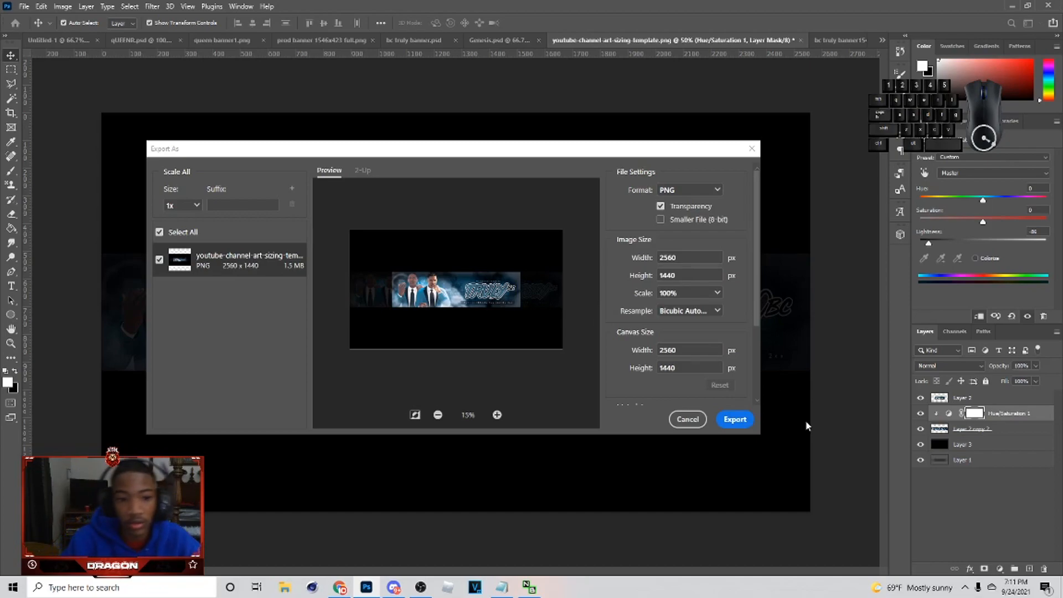
{"action": "left_click", "coordinate": [747, 421]}
{"action": "type", "text": "truly bc real siz"}
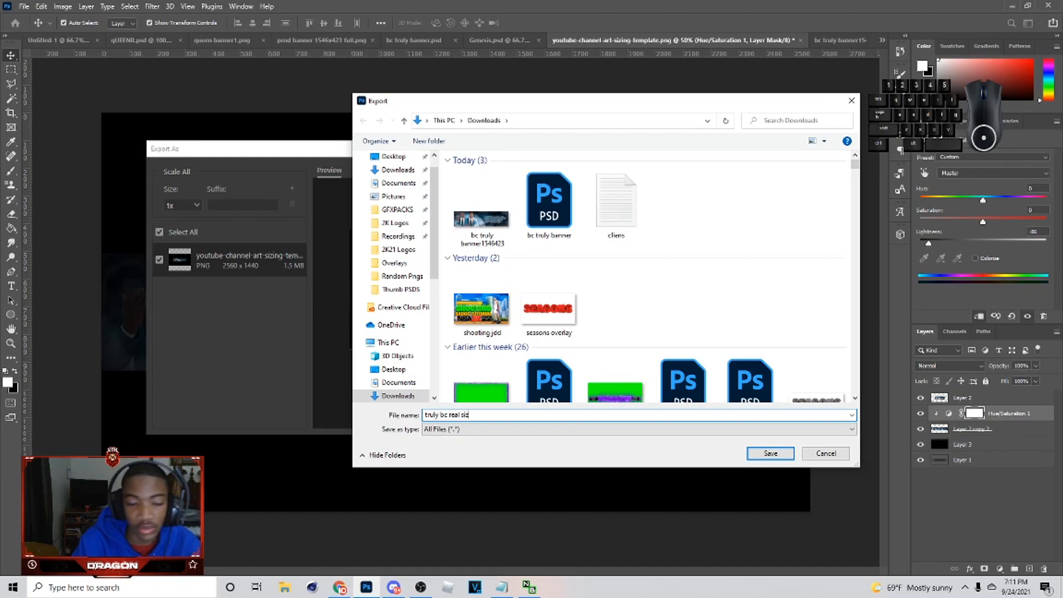
{"action": "key", "text": "Return"}
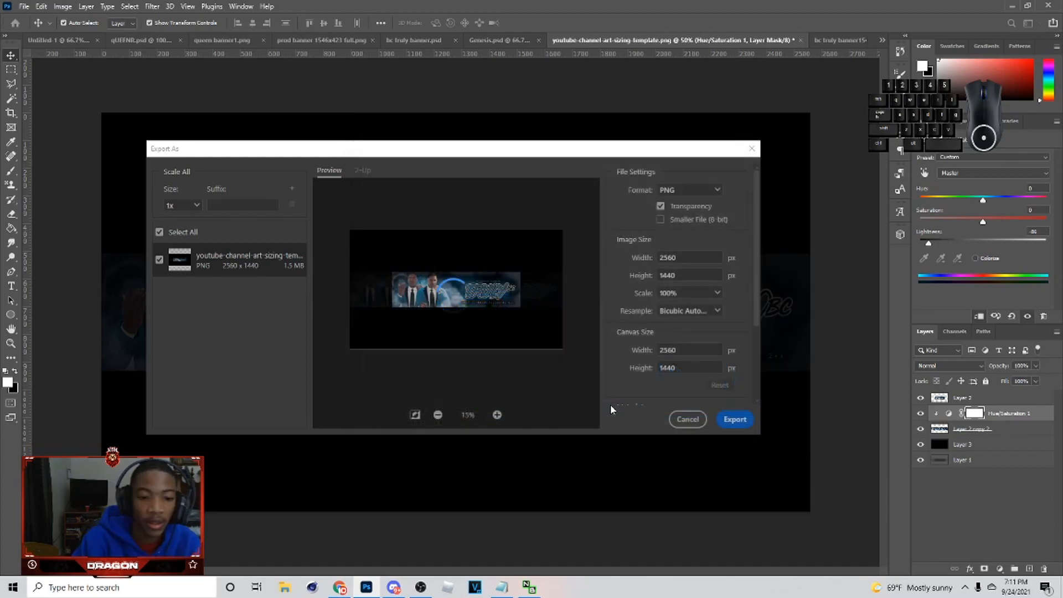
Create a new document from the recent 1500 × 500 px, 300 ppi preset
{"action": "left_click", "coordinate": [23, 7]}
{"action": "left_click", "coordinate": [34, 27]}
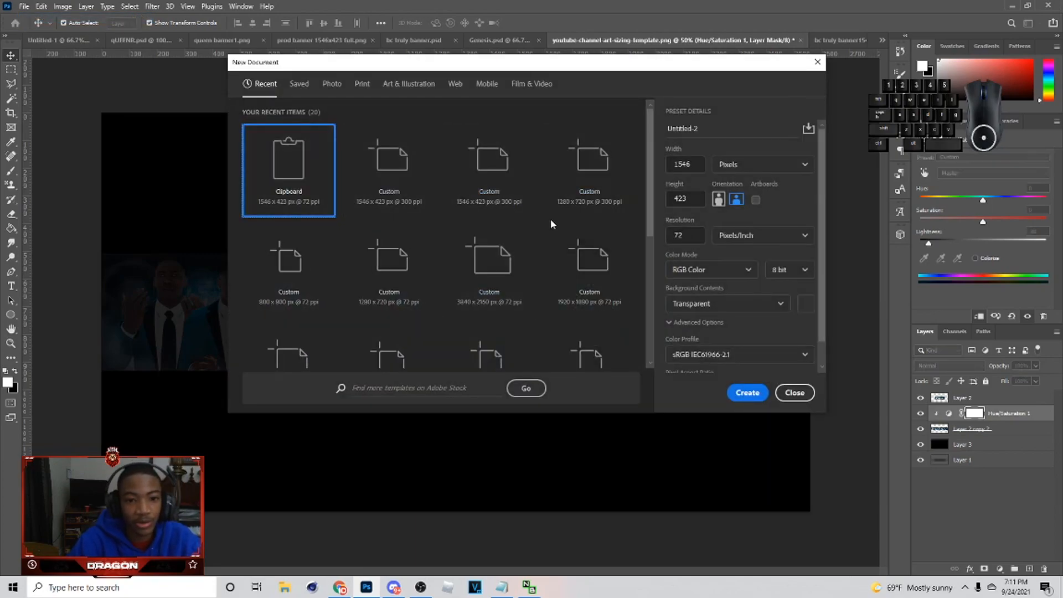
{"action": "scroll", "coordinate": [469, 340], "scroll_direction": "down", "scroll_amount": 2}
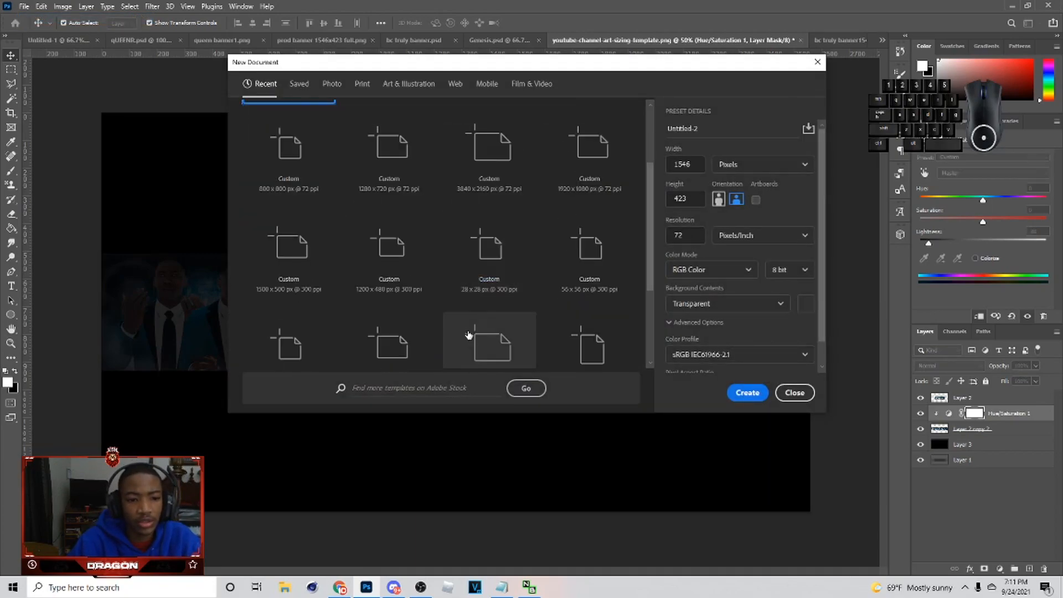
{"action": "left_click", "coordinate": [522, 297]}
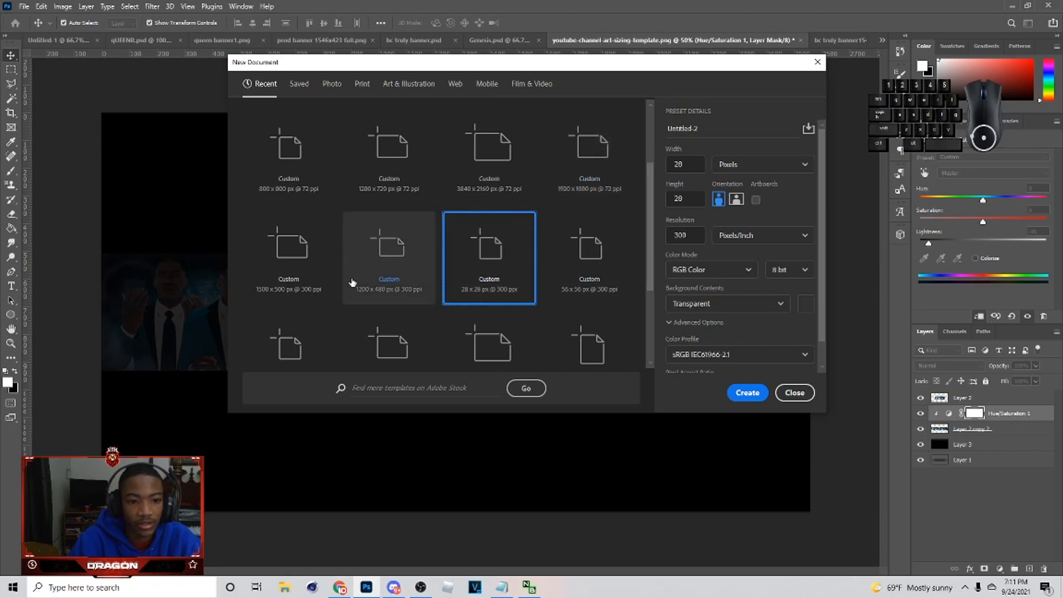
{"action": "double_click", "coordinate": [290, 283]}
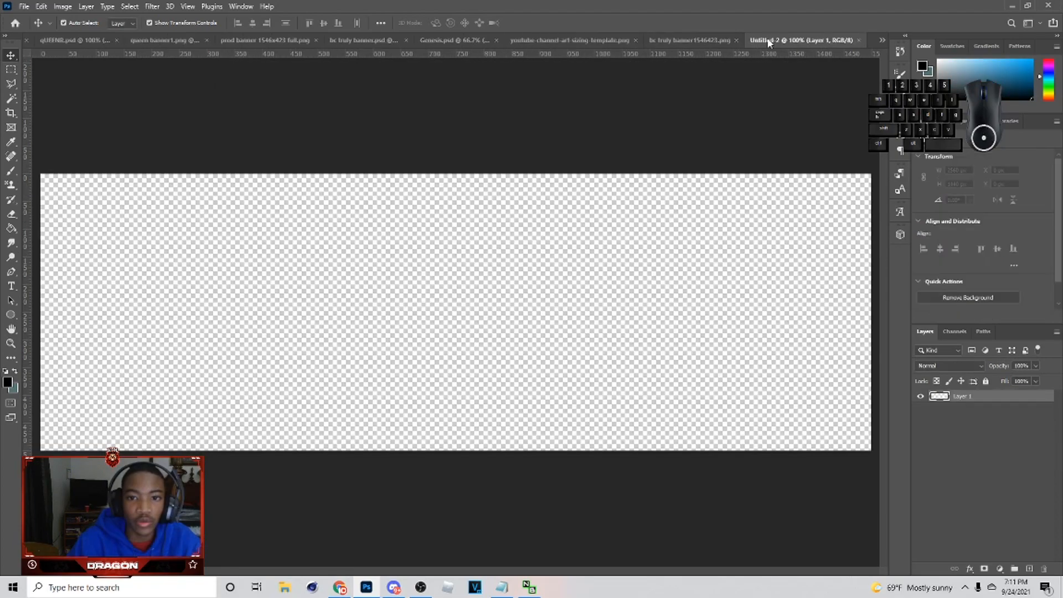
Copy the "bc truly banner1546423" image and paste it into the new 1500 × 500 px document
{"action": "left_click", "coordinate": [661, 39]}
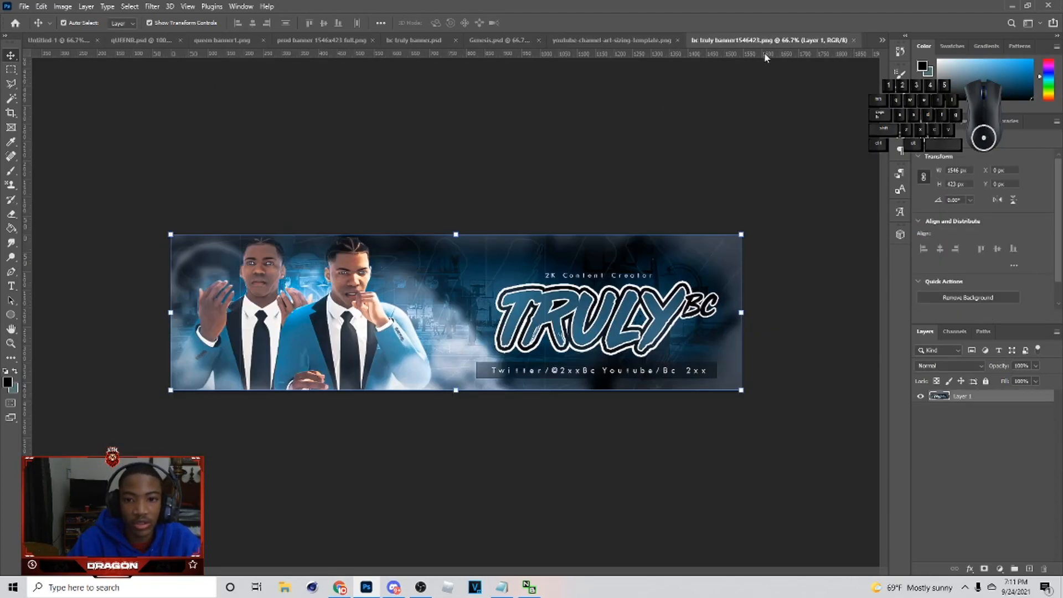
{"action": "left_click", "coordinate": [862, 39]}
{"action": "key", "text": "ctrl+v"}
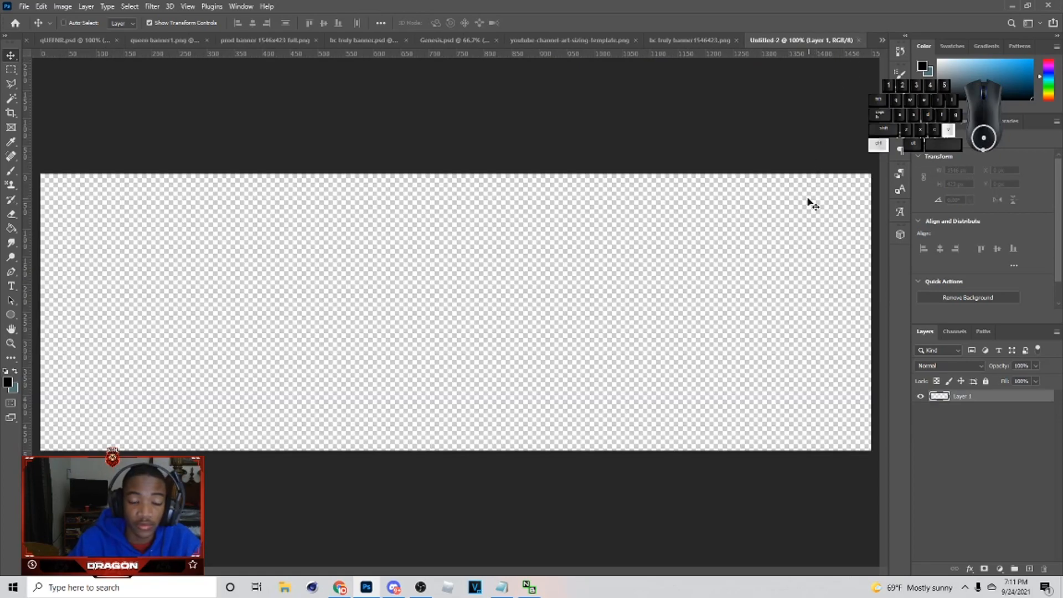
{"action": "key", "text": "ctrl+minus"}
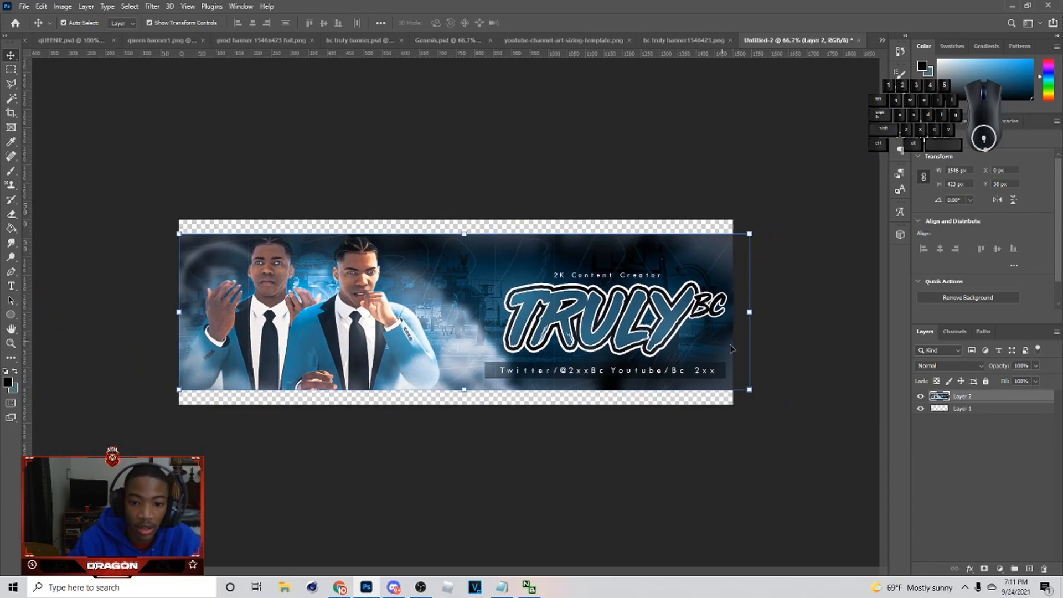
Scale the pasted banner proportionally to fill the full canvas height and shift it left so the TRULY BC text fits
{"action": "left_click_drag", "start_coordinate": [749, 312], "coordinate": [732, 312]}
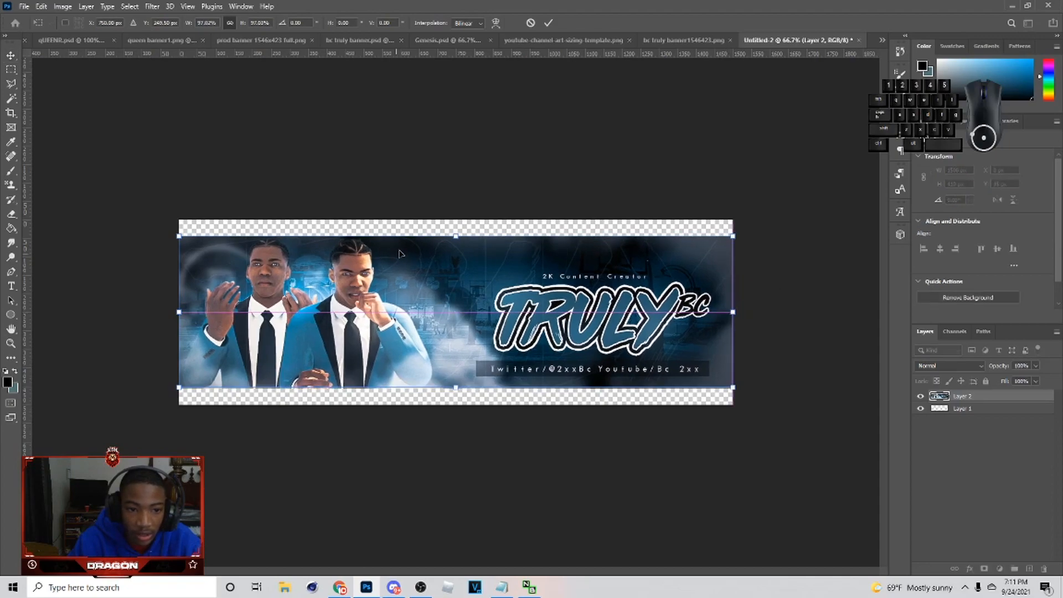
{"action": "left_click_drag", "start_coordinate": [448, 235], "coordinate": [455, 219]}
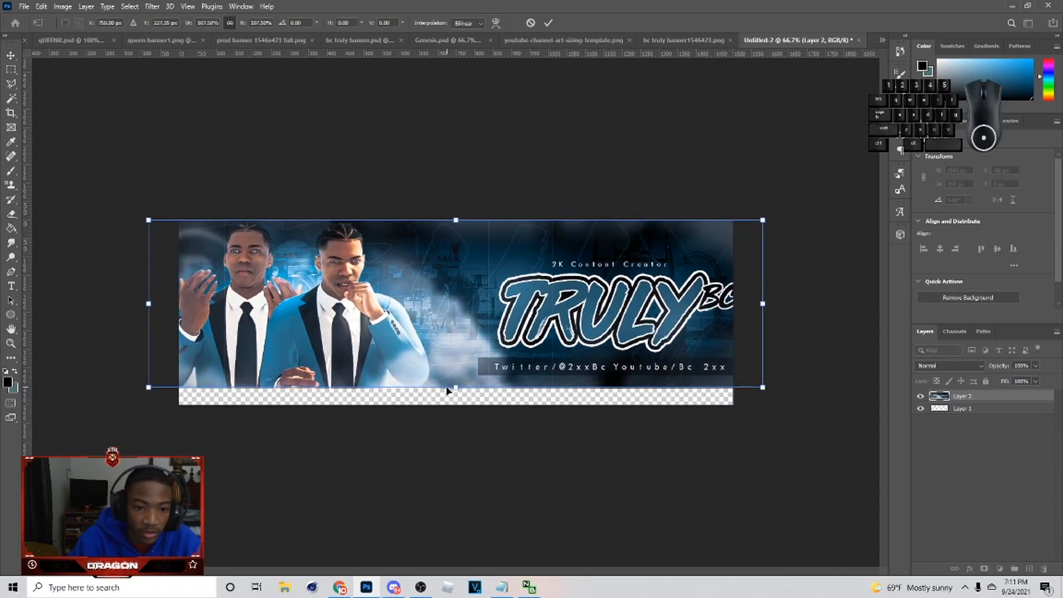
{"action": "left_click_drag", "start_coordinate": [455, 389], "coordinate": [457, 406]}
{"action": "left_click_drag", "start_coordinate": [529, 379], "coordinate": [472, 377]}
{"action": "left_click", "coordinate": [548, 22]}
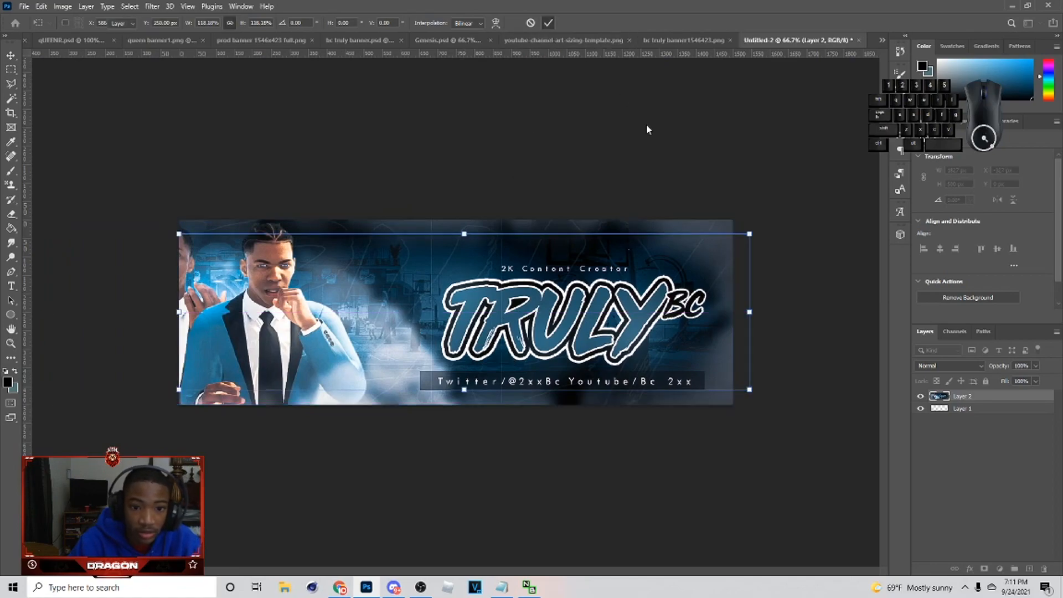
Return to the "bc truly banner1546423" document and add a Brightness/Contrast adjustment with brightness 22 and contrast 28
{"action": "left_click", "coordinate": [686, 39]}
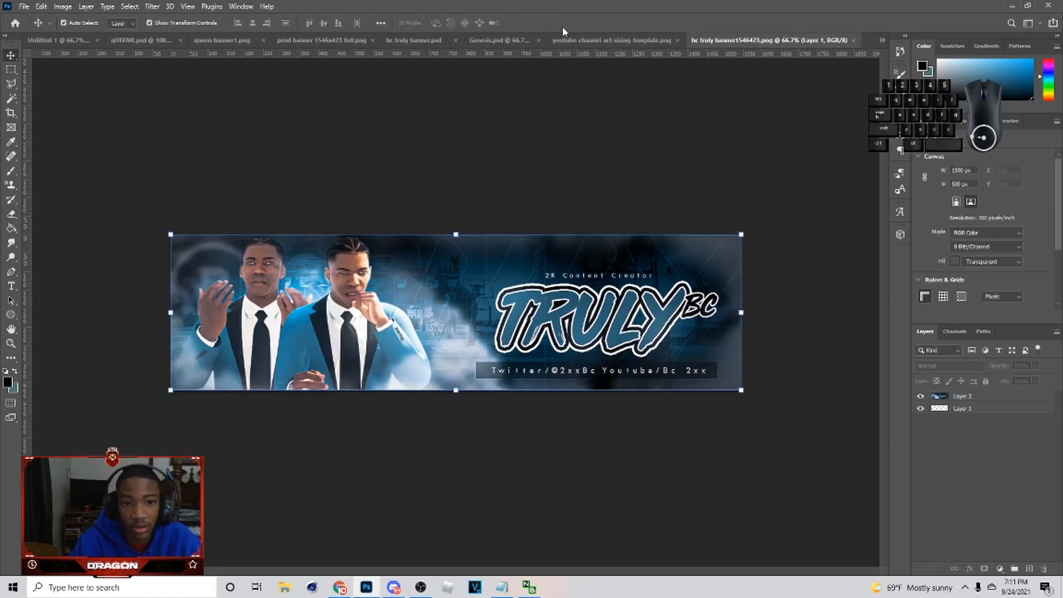
{"action": "left_click", "coordinate": [1044, 587]}
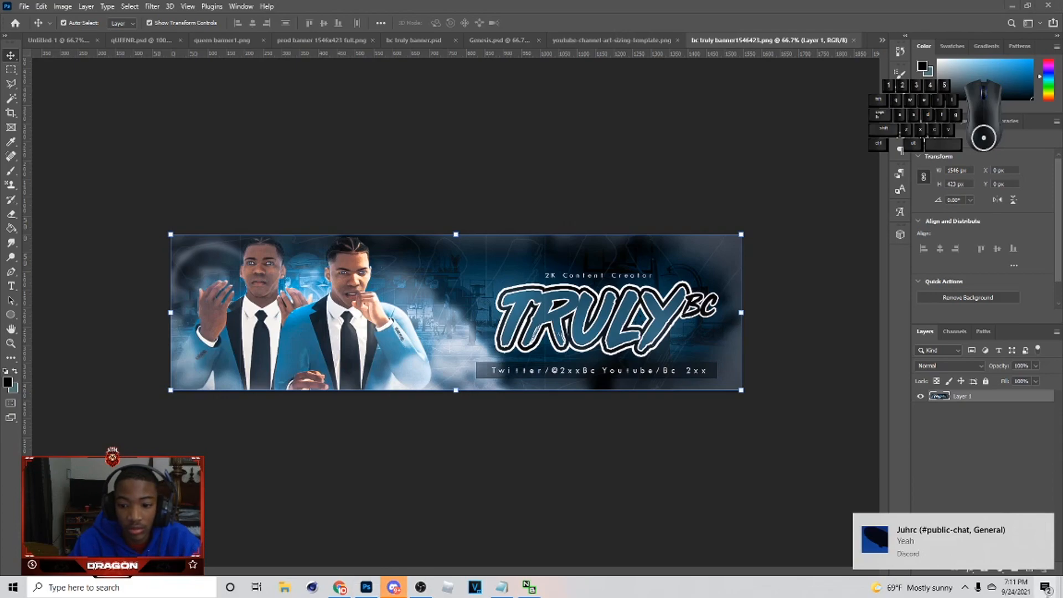
{"action": "left_click", "coordinate": [1044, 586]}
{"action": "left_click", "coordinate": [999, 568]}
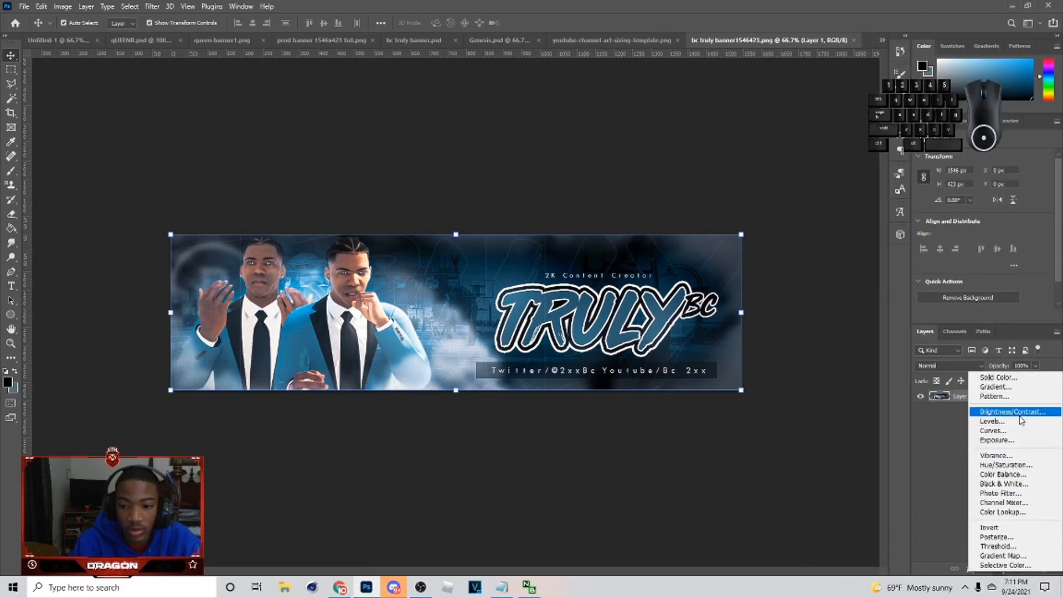
{"action": "left_click", "coordinate": [991, 412]}
{"action": "left_click_drag", "start_coordinate": [984, 212], "coordinate": [993, 189]}
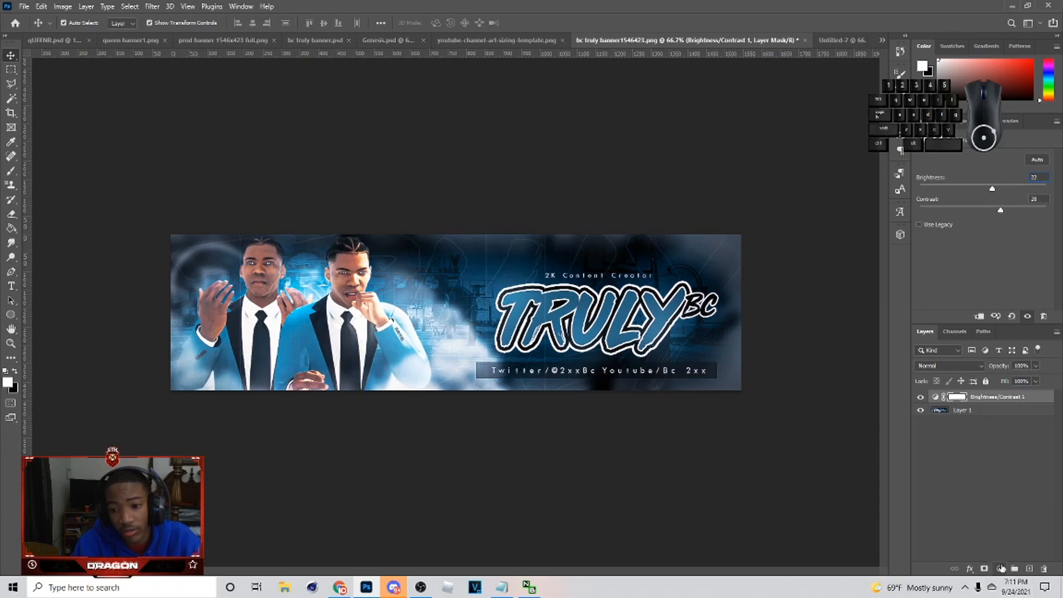
Add a Vibrance adjustment to the banner with vibrance +17 and saturation +15
{"action": "left_click", "coordinate": [1000, 568]}
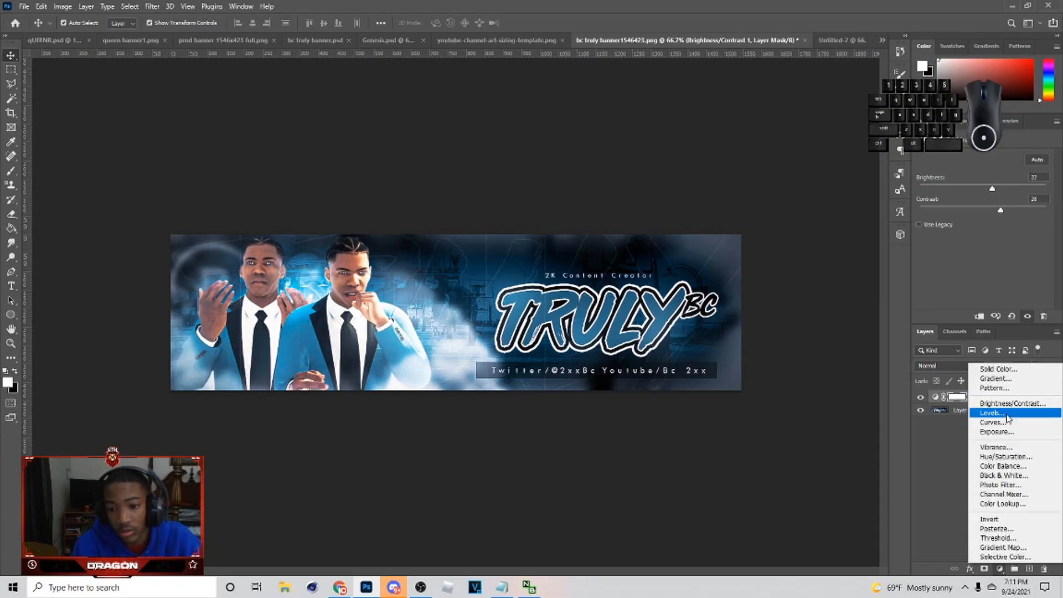
{"action": "left_click", "coordinate": [996, 447]}
{"action": "left_click_drag", "start_coordinate": [983, 190], "coordinate": [992, 192]}
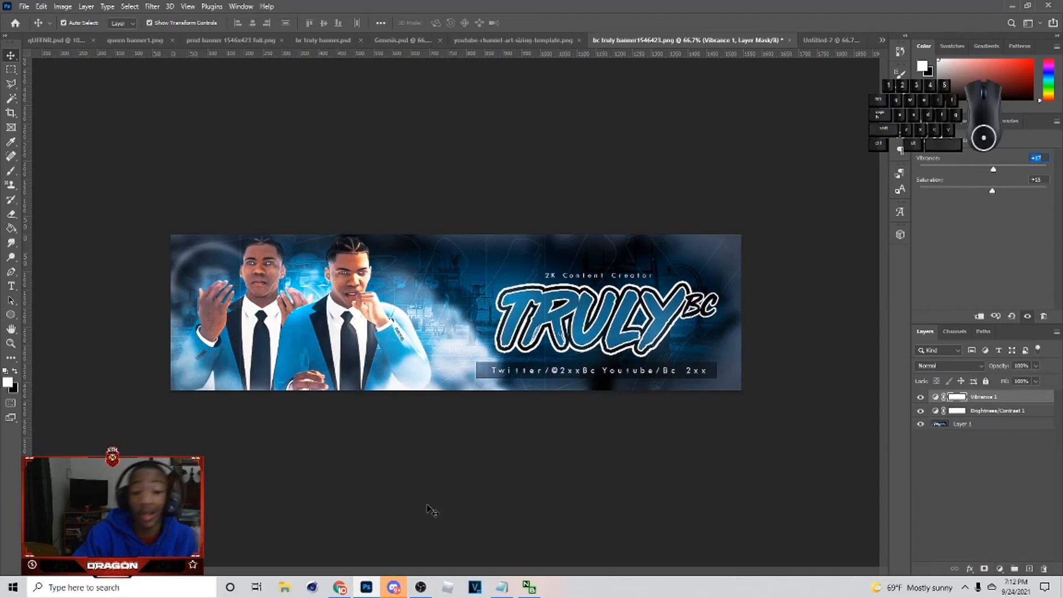
{"action": "left_click", "coordinate": [425, 590]}
{"action": "left_click", "coordinate": [419, 587]}
{"action": "left_click", "coordinate": [338, 521]}
{"action": "left_click", "coordinate": [335, 510]}
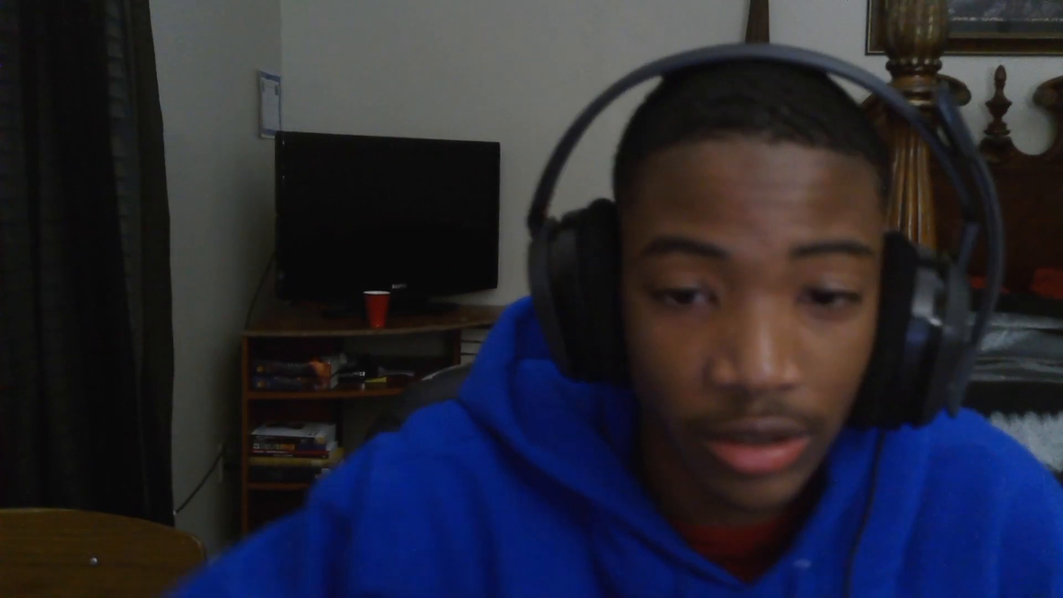